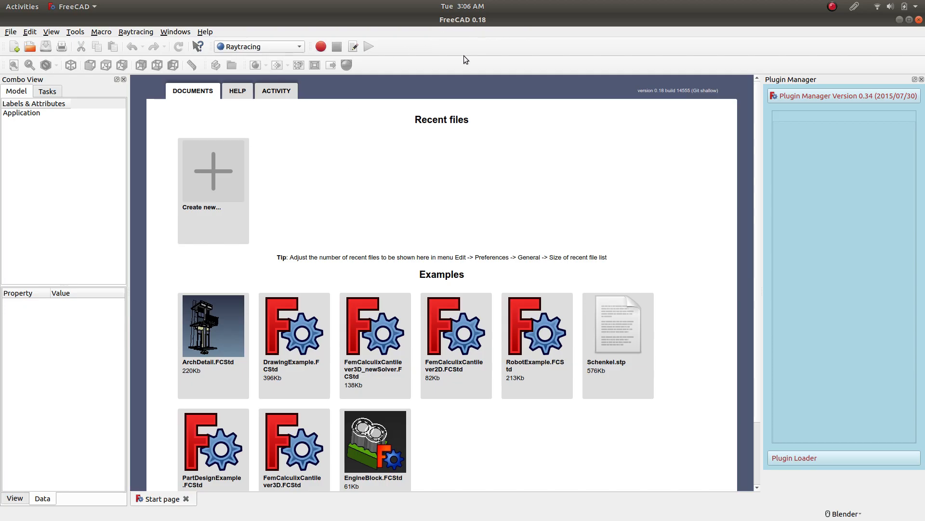
# Create a new empty document.
pyautogui.click(14, 48)
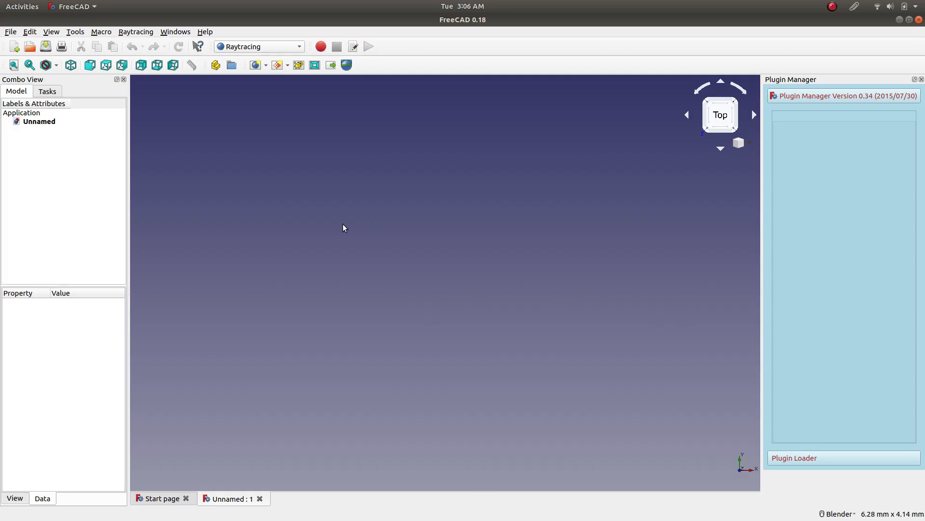
pyautogui.click(281, 47)
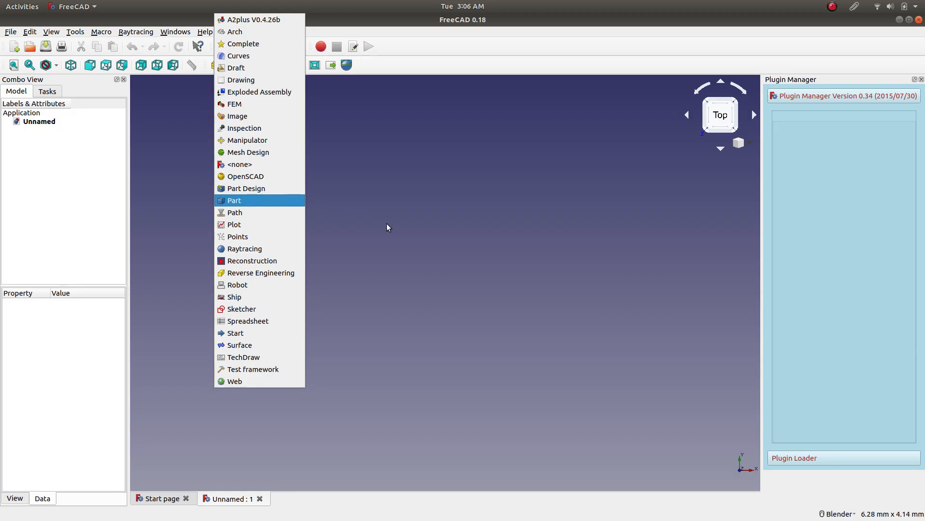
pyautogui.click(374, 226)
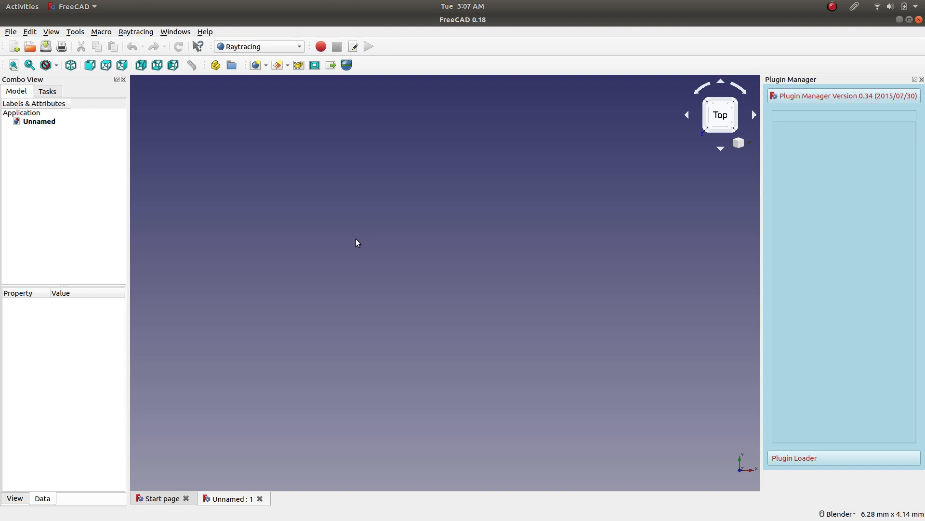
pyautogui.click(12, 51)
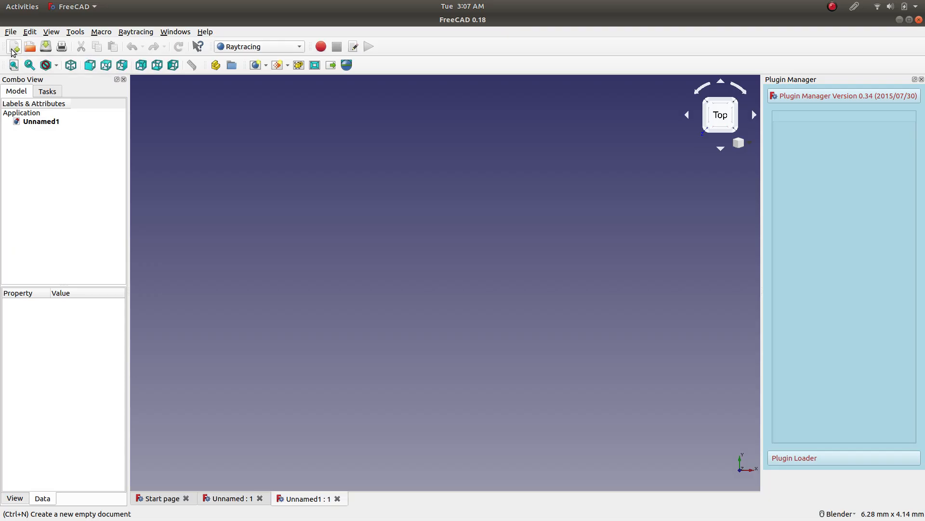
pyautogui.click(339, 498)
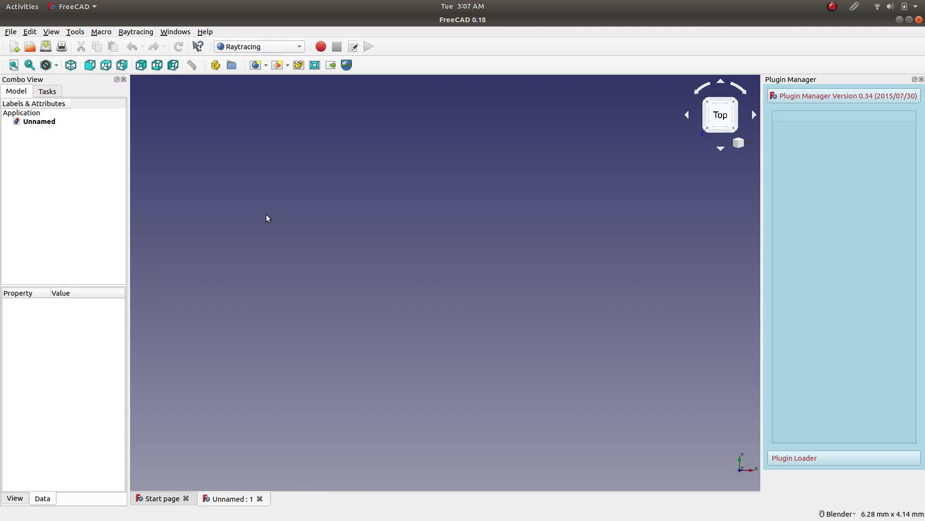
# Switch to the Part Design workbench and create a new body in the document.
pyautogui.click(282, 49)
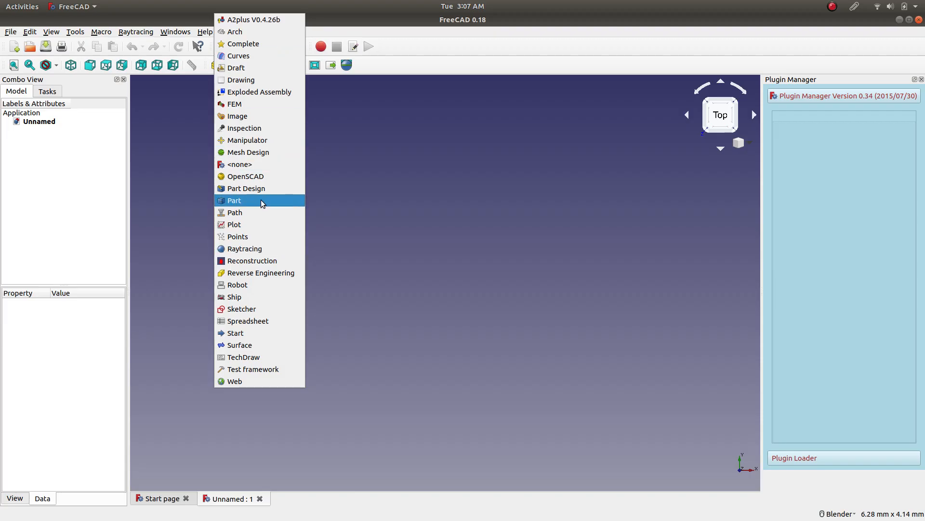
pyautogui.click(268, 187)
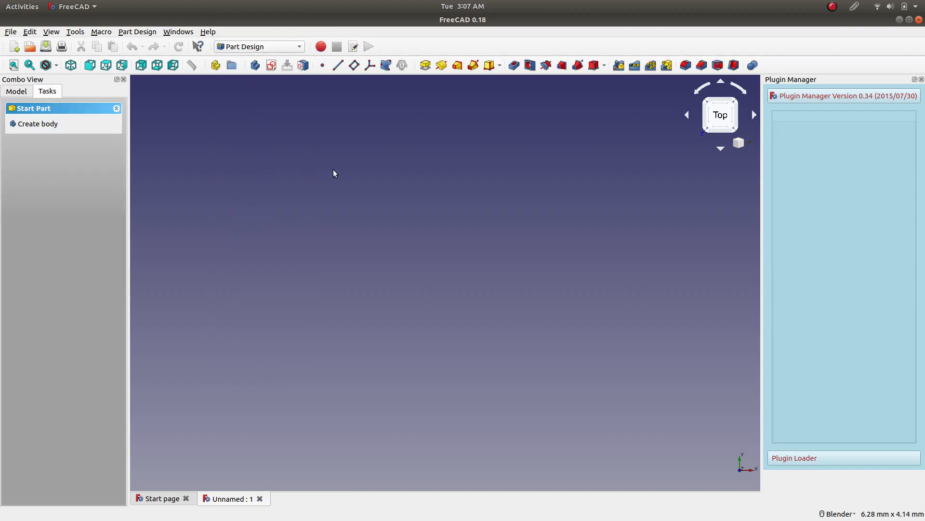
pyautogui.click(52, 123)
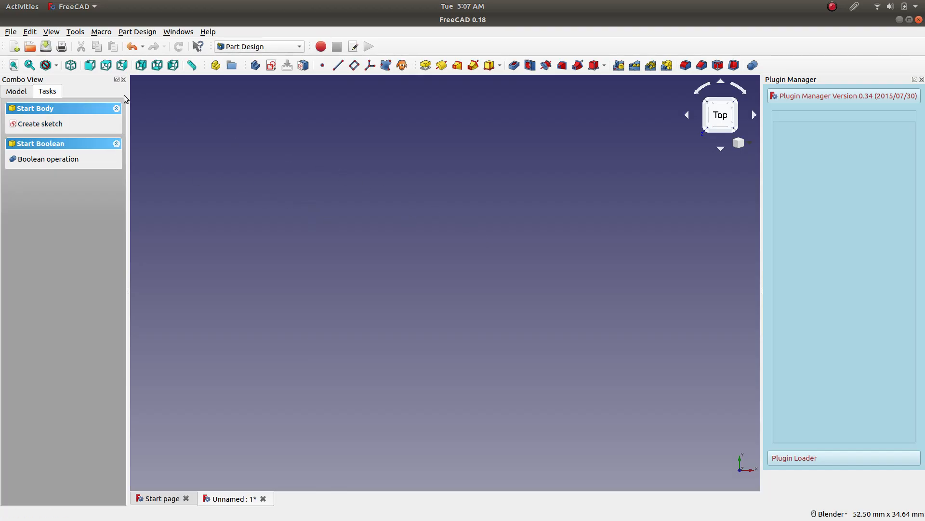
# Show the body's Origin in isometric view to examine its axes and base planes, and hide it again.
pyautogui.click(71, 66)
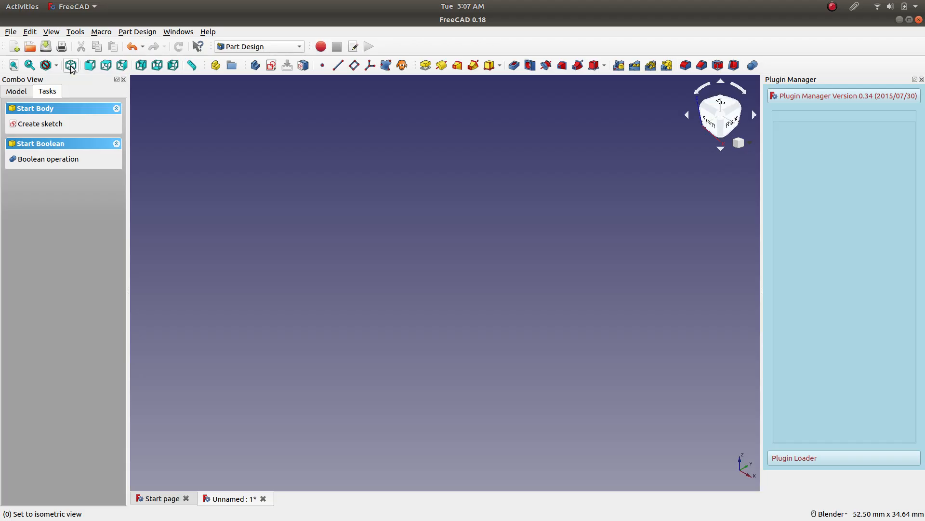
pyautogui.click(17, 92)
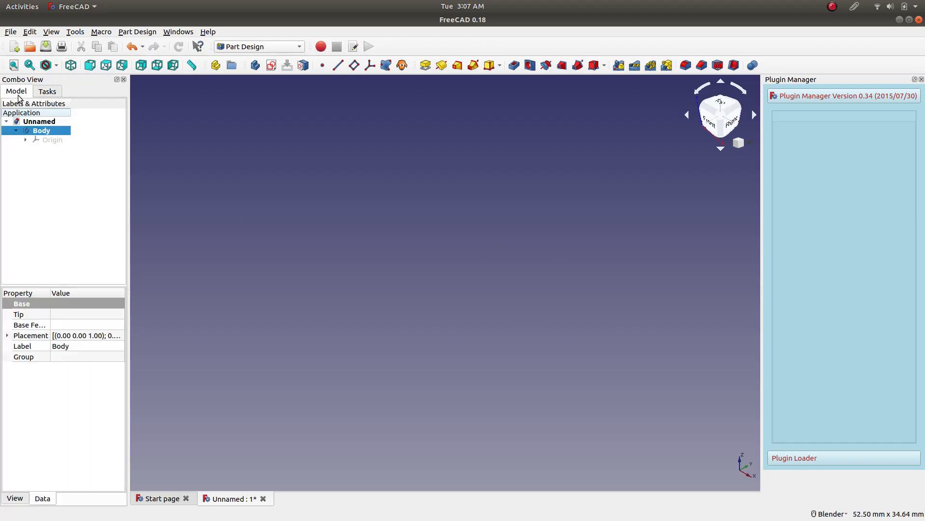
pyautogui.click(52, 139)
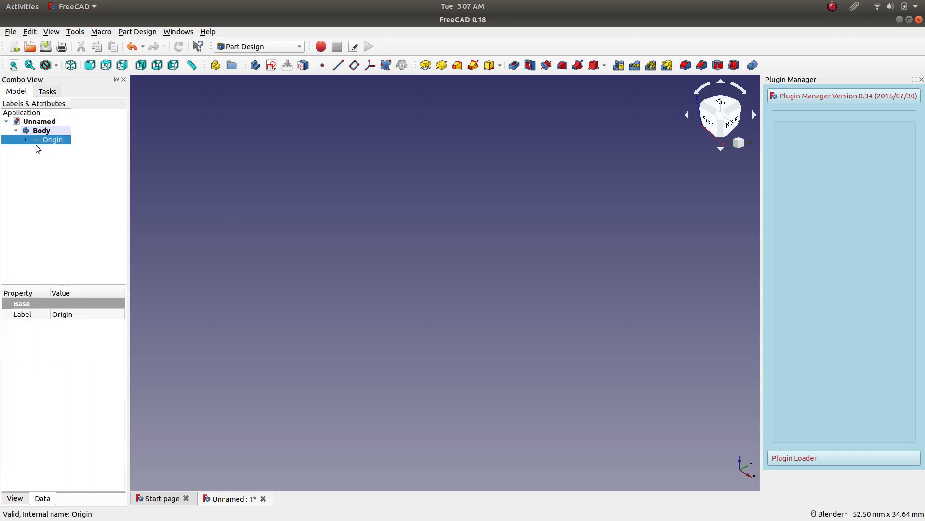
pyautogui.press('space')
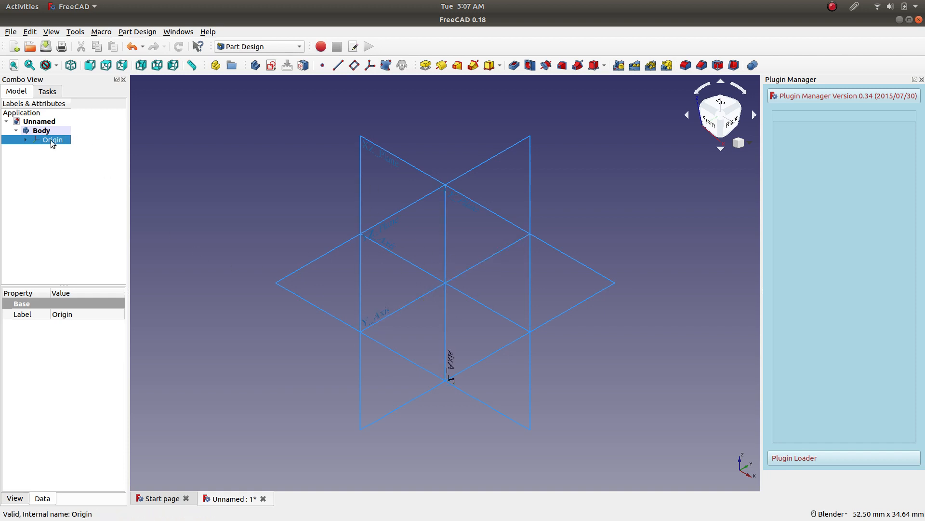
pyautogui.click(24, 141)
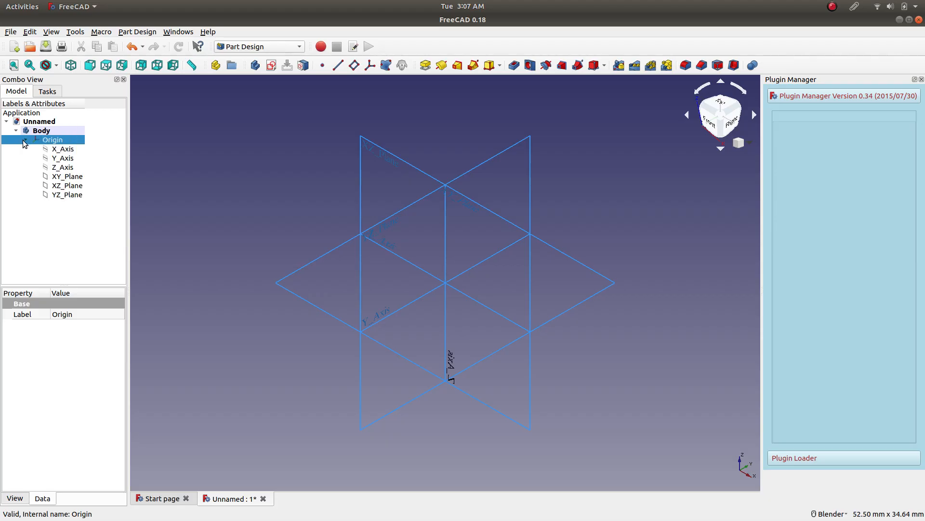
pyautogui.click(24, 139)
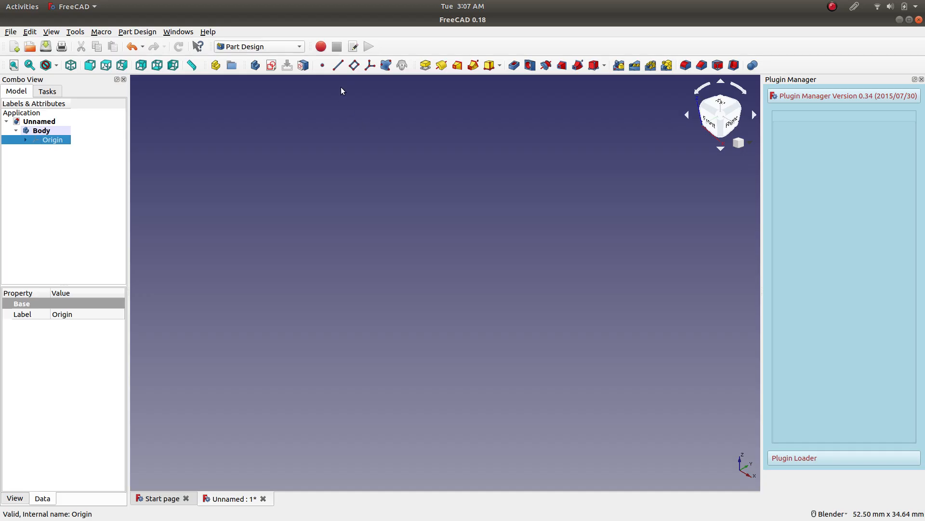
# Create a new sketch on the body's XY base plane.
pyautogui.click(273, 65)
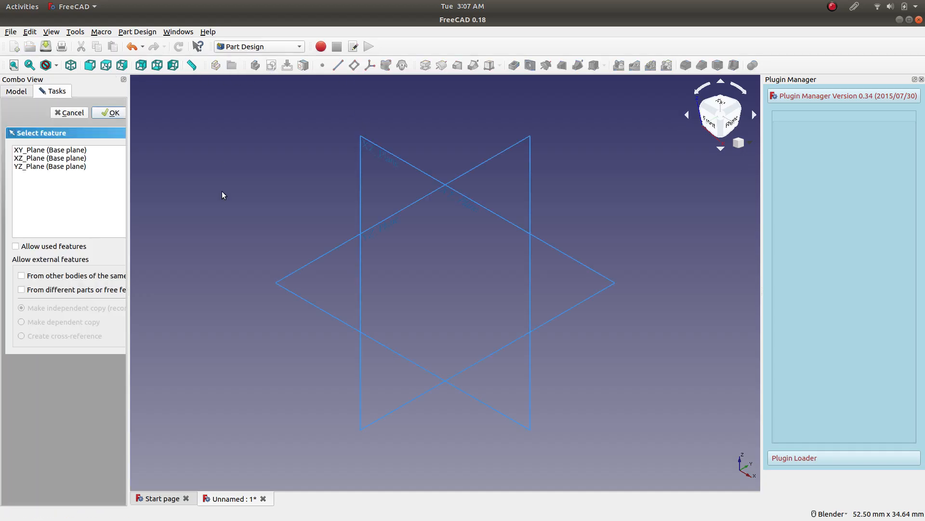
pyautogui.click(282, 286)
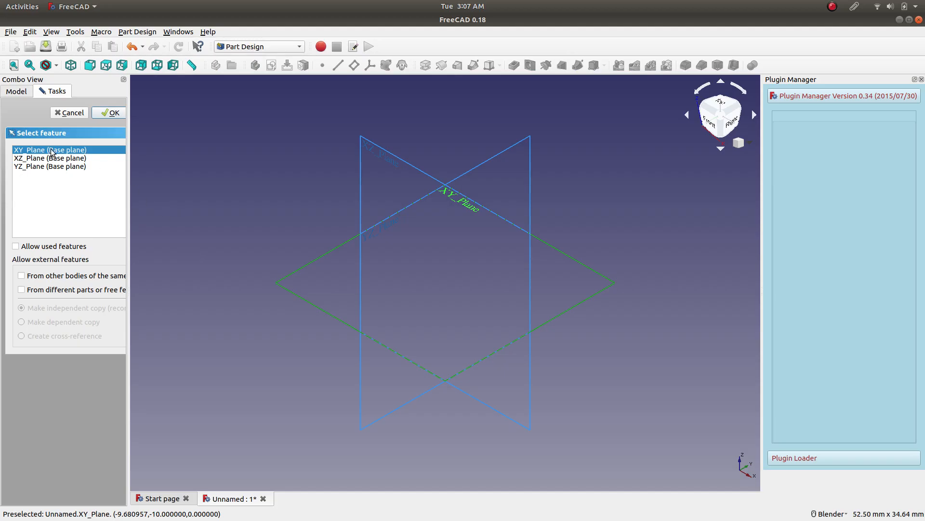
pyautogui.moveTo(126, 221)
pyautogui.mouseDown()
pyautogui.moveTo(161, 216)
pyautogui.moveTo(130, 216)
pyautogui.moveTo(129, 208)
pyautogui.mouseUp()
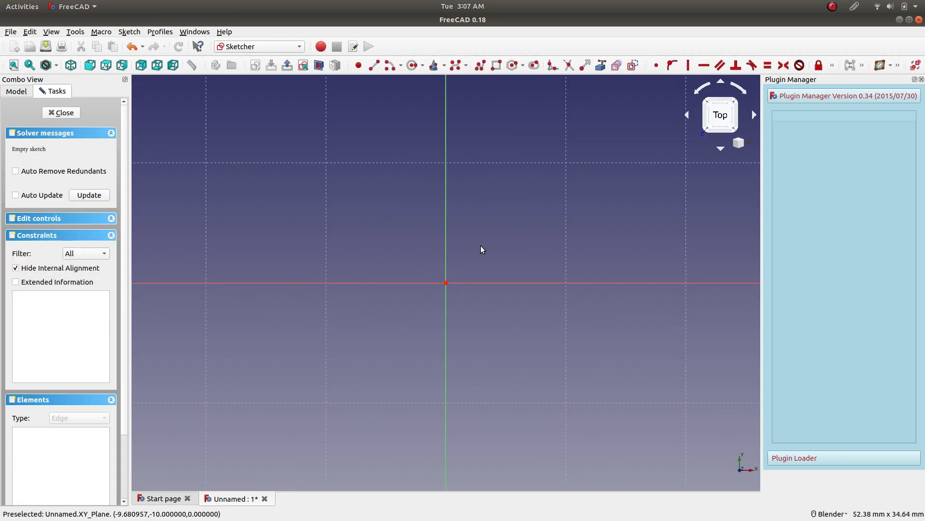
# Sketch a circle centred at the origin with a radius of about 30 mm.
pyautogui.scroll(-8, 483, 271)
pyautogui.scroll(2, 624, 274)
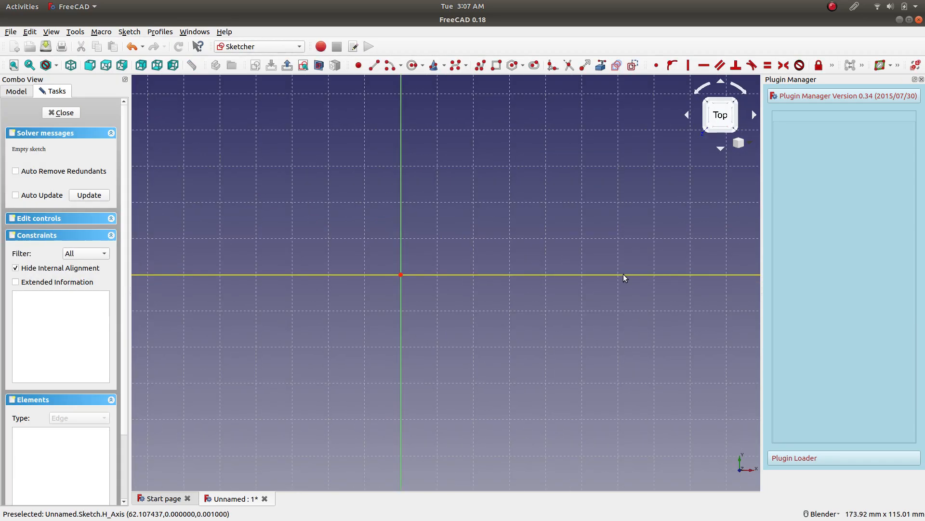
pyautogui.click(412, 66)
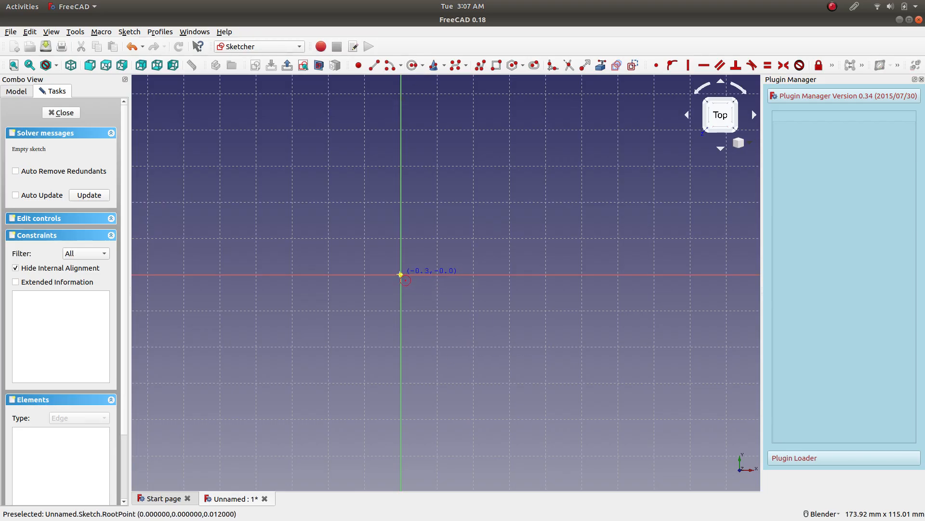
pyautogui.click(411, 277)
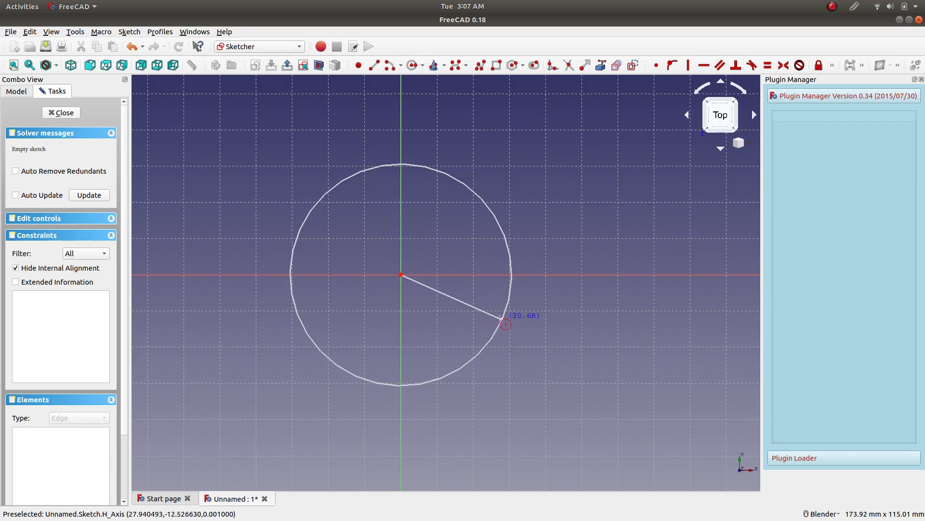
pyautogui.click(500, 317)
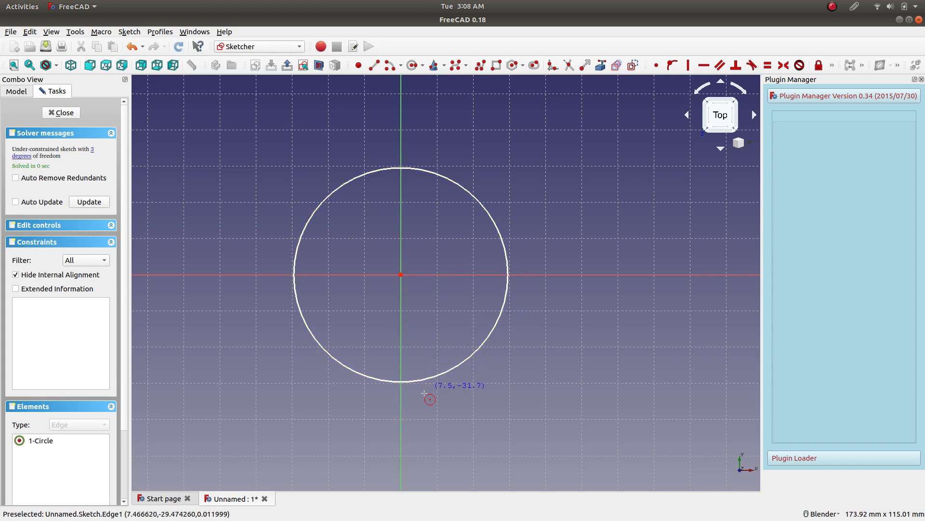
# Constrain the circle's radius to 30 mm and close the sketch.
pyautogui.scroll(-2, 398, 335)
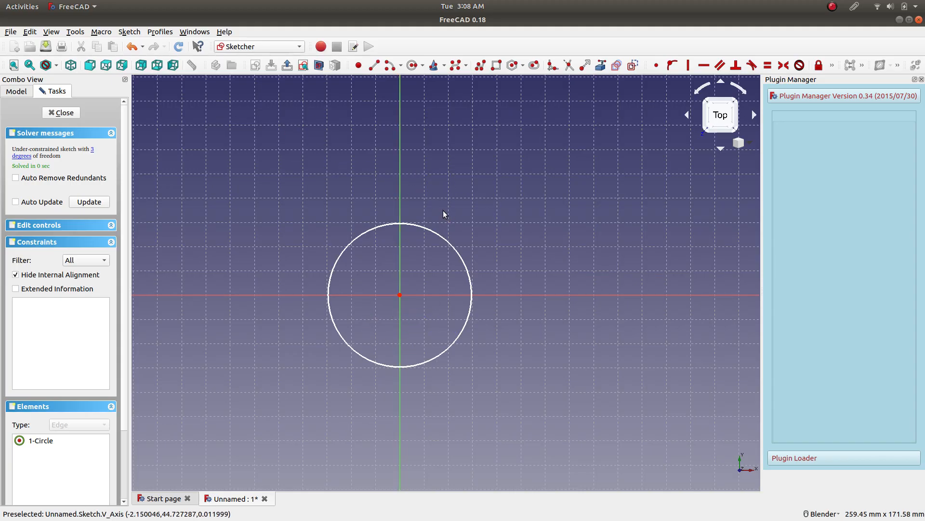
pyautogui.click(432, 233)
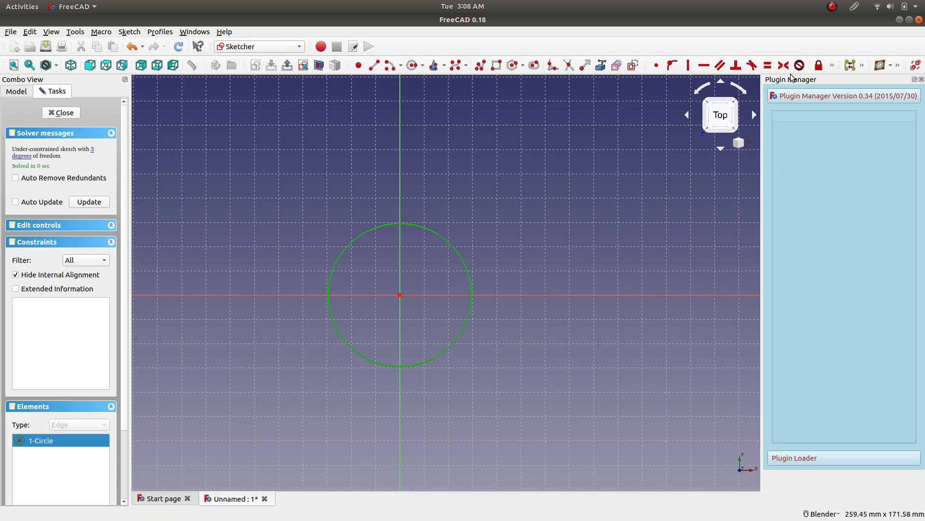
pyautogui.click(832, 65)
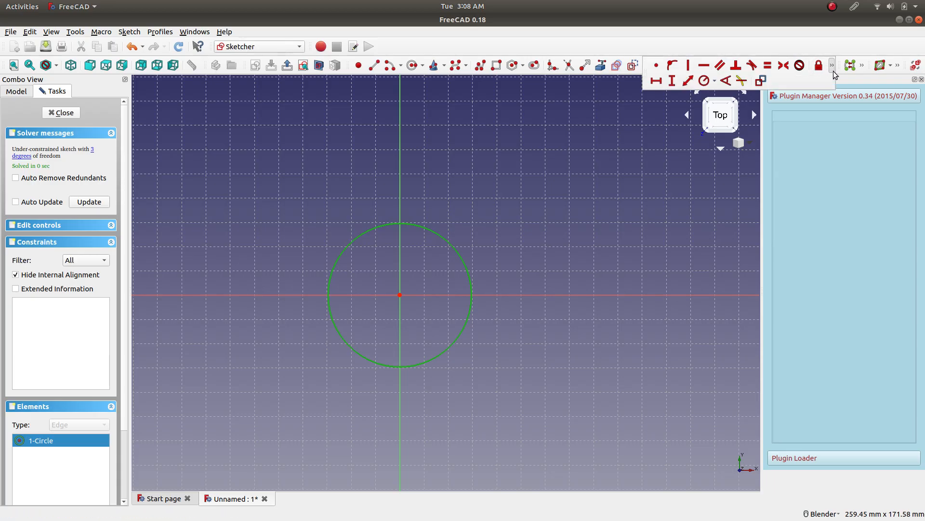
pyautogui.click(704, 82)
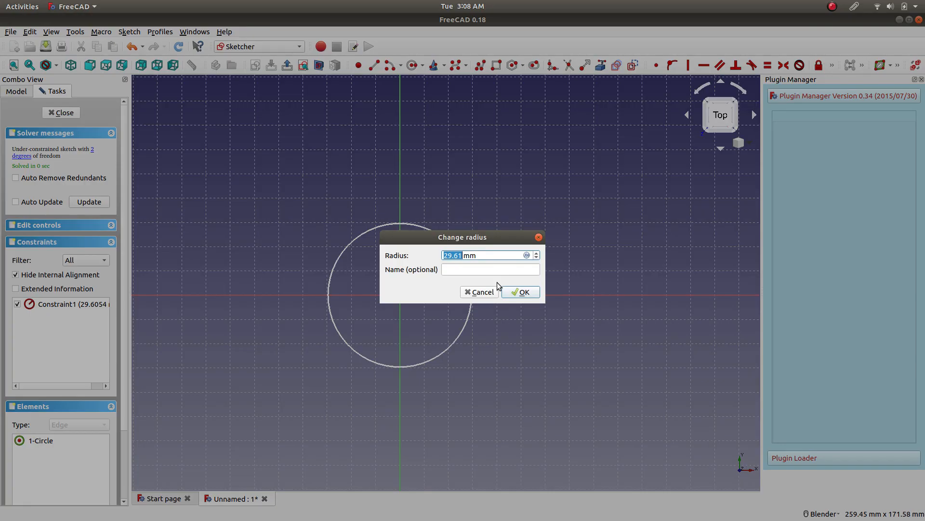
pyautogui.write('30')
pyautogui.click(520, 292)
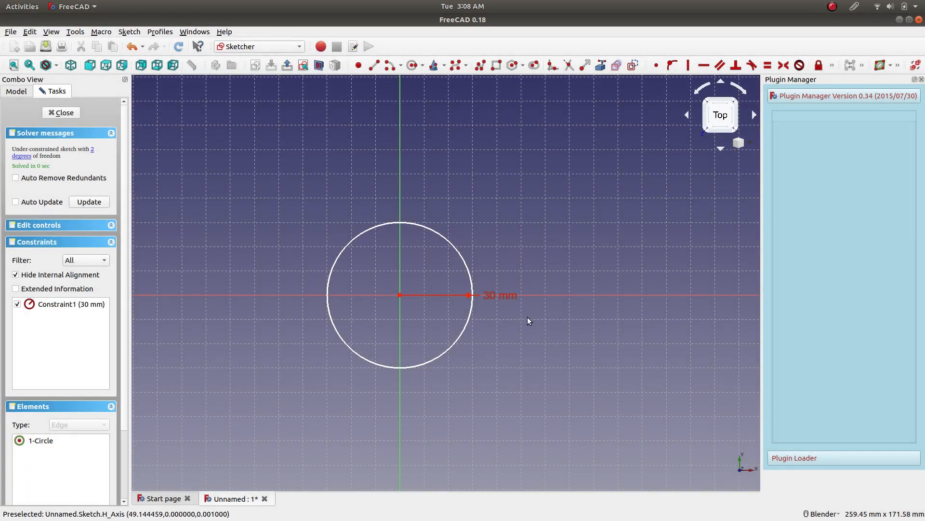
pyautogui.moveTo(490, 297); pyautogui.dragTo(569, 199)
pyautogui.click(62, 112)
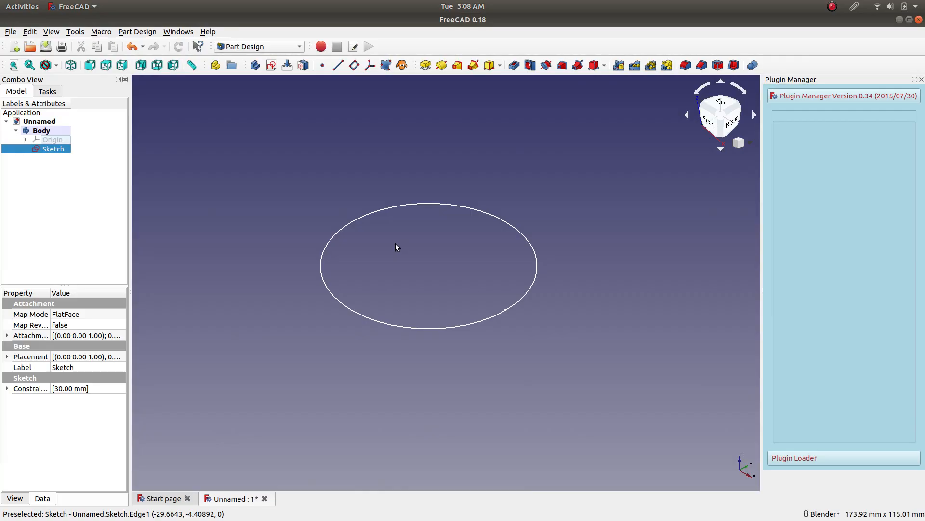
pyautogui.click(40, 131)
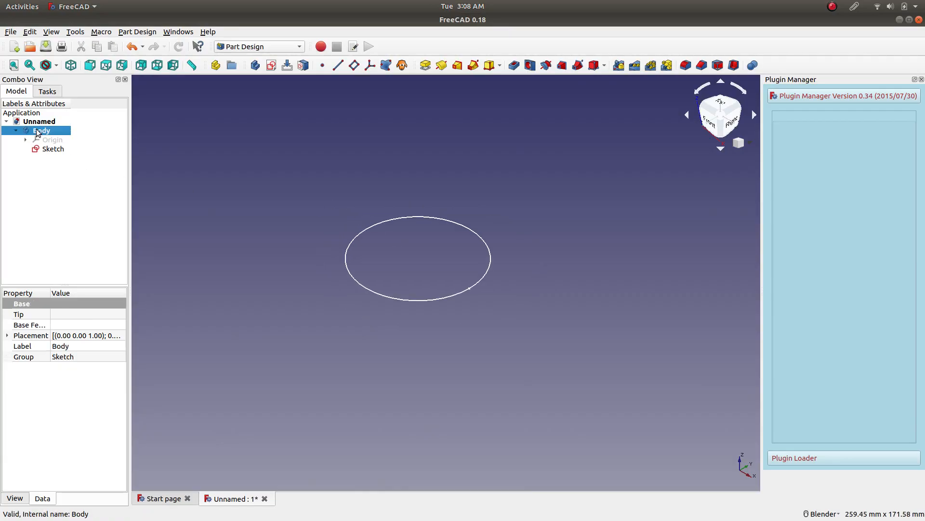
pyautogui.click(51, 150)
pyautogui.click(54, 130)
pyautogui.click(53, 149)
pyautogui.click(53, 131)
# Pad the circle sketch by dimension to a length of 30 mm.
pyautogui.click(54, 149)
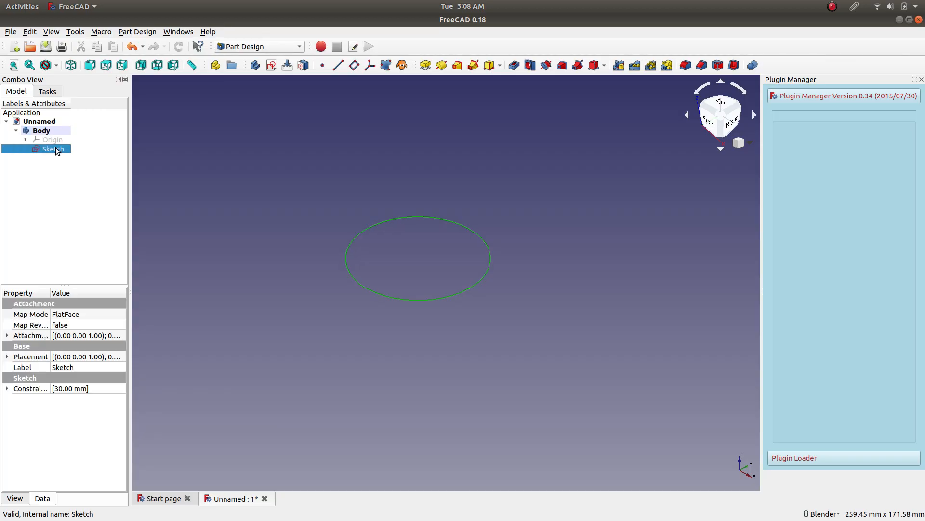
pyautogui.click(426, 66)
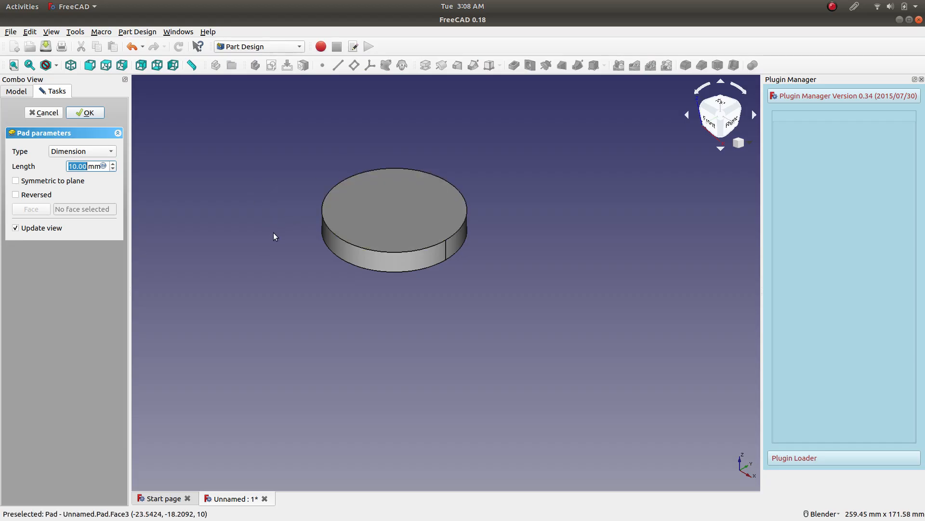
pyautogui.scroll(11, 92, 166)
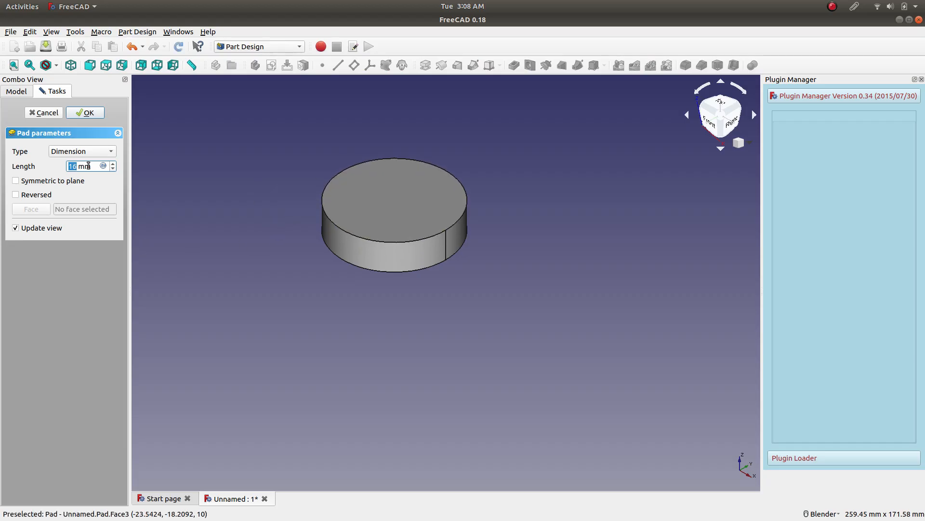
pyautogui.scroll(8, 89, 166)
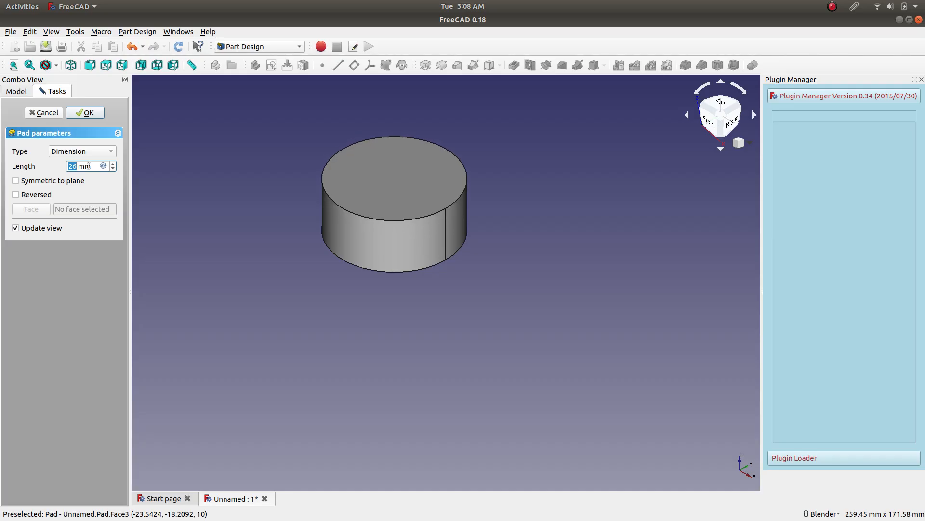
pyautogui.scroll(1, 89, 166)
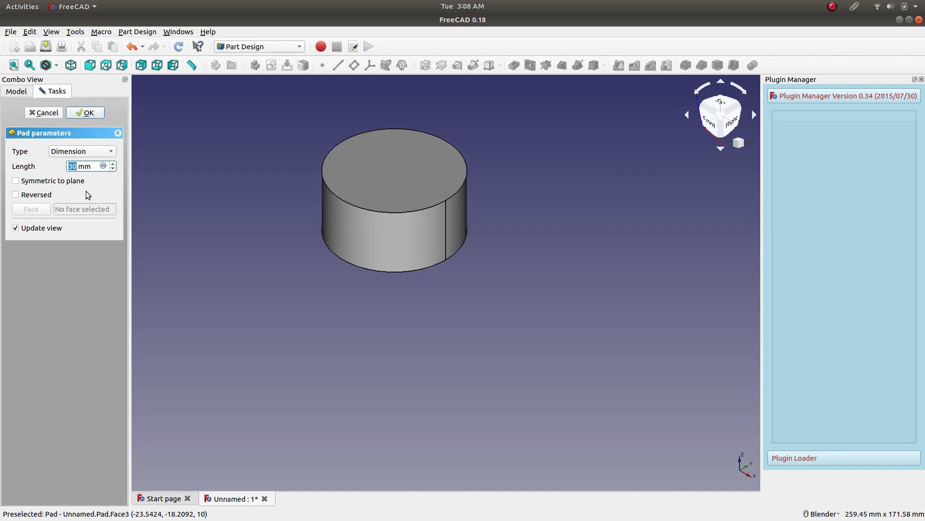
pyautogui.click(96, 113)
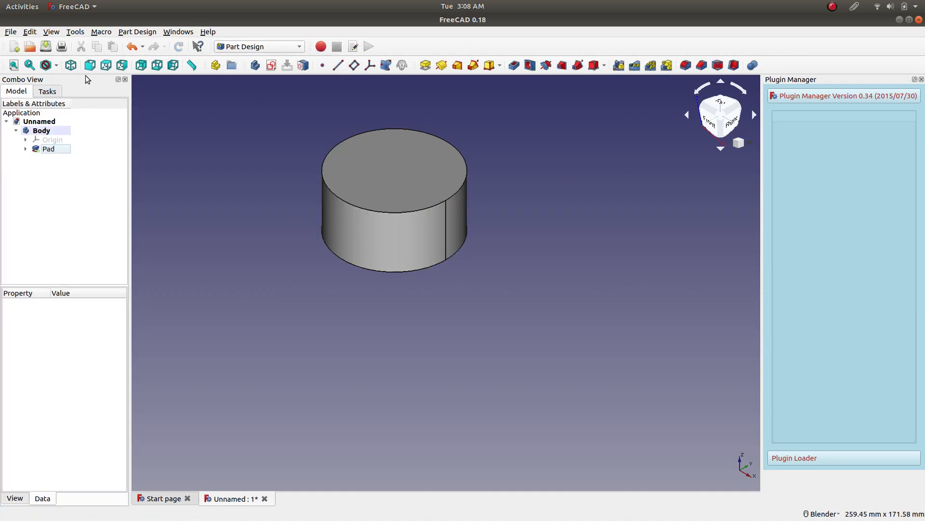
pyautogui.click(14, 65)
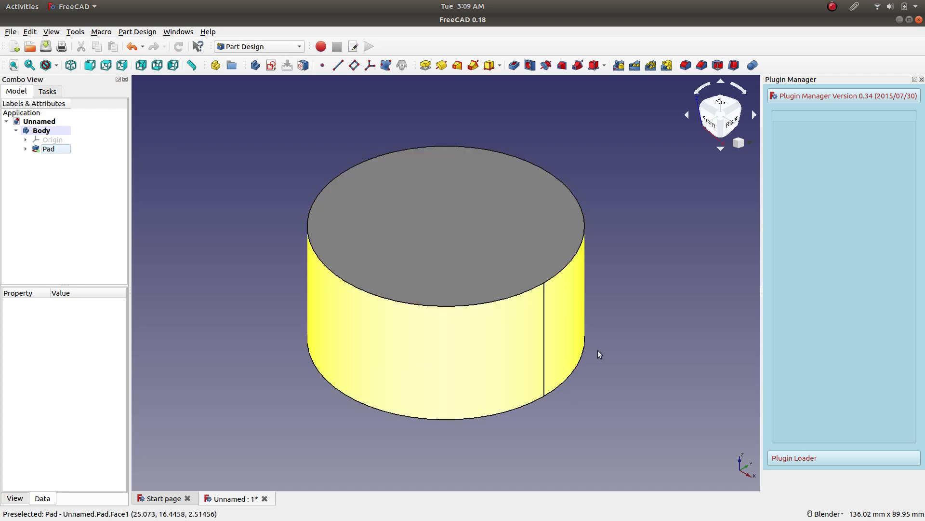
# Examine the padded cylinder from several angles, including its bottom face, review the mouse navigation styles, and finish in the front view.
pyautogui.moveTo(661, 374); pyautogui.dragTo(646, 229, button='middle')
pyautogui.moveTo(453, 199); pyautogui.dragTo(530, 244, button='middle')
pyautogui.click(843, 513)
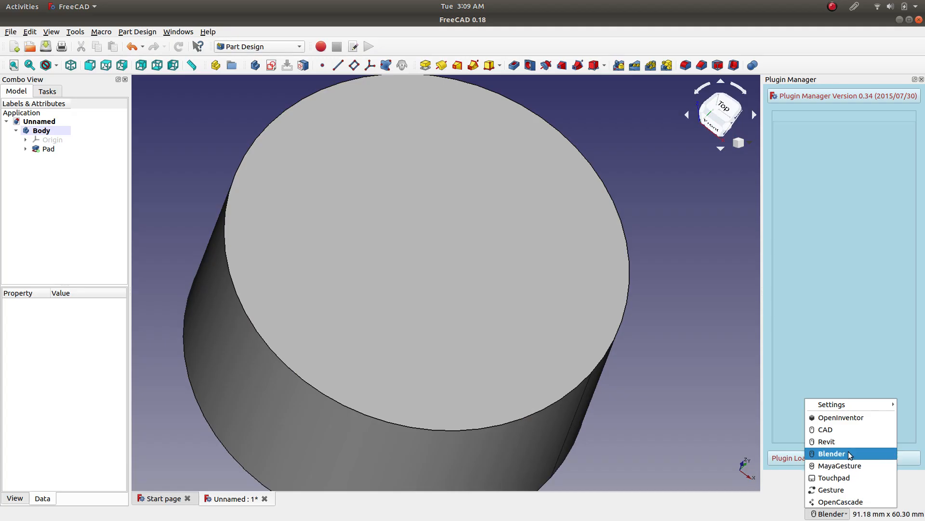
pyautogui.click(836, 518)
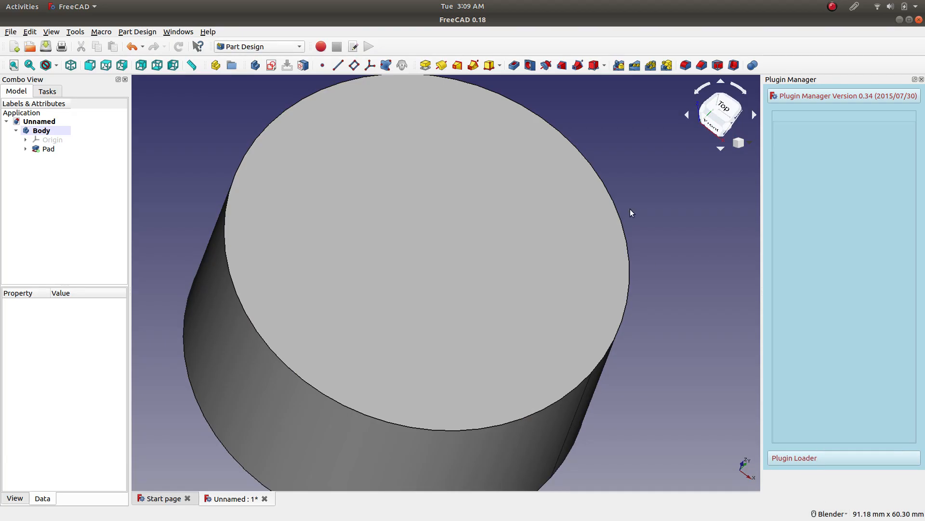
pyautogui.scroll(-4, 475, 278)
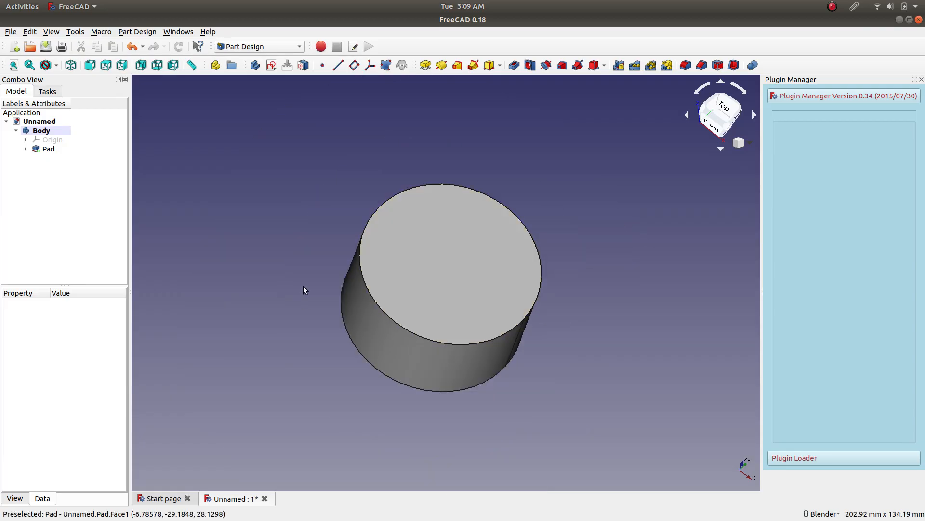
pyautogui.scroll(3, 418, 310)
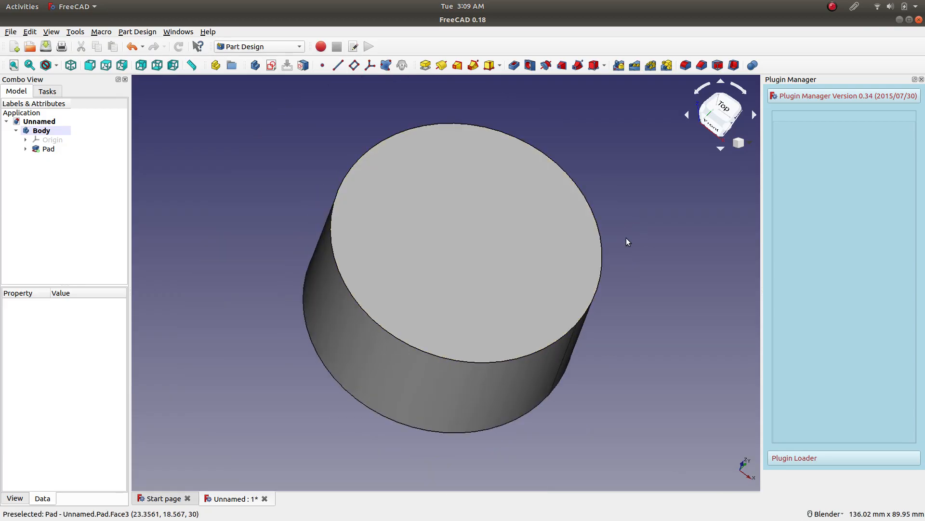
pyautogui.moveTo(650, 261); pyautogui.dragTo(488, 258, button='middle')
pyautogui.moveTo(520, 328); pyautogui.dragTo(641, 314, button='middle')
pyautogui.click(826, 514)
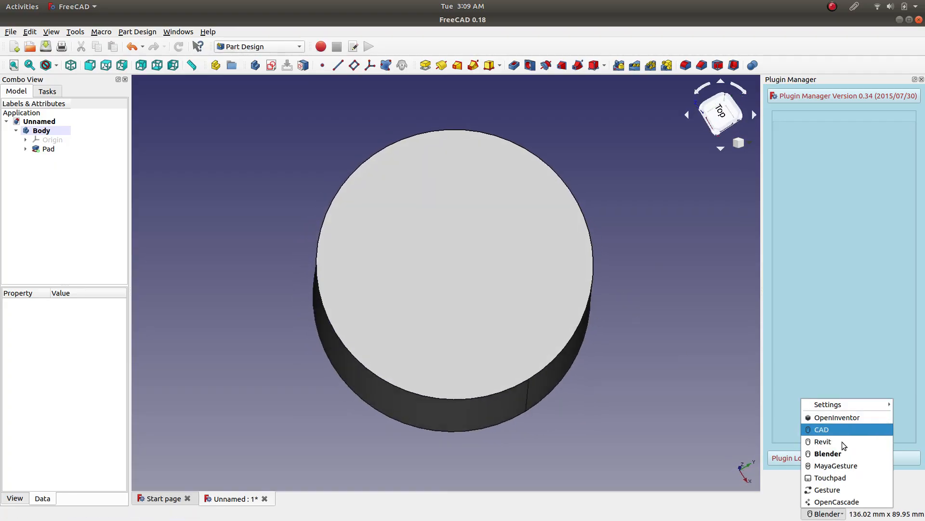
pyautogui.click(609, 361)
pyautogui.moveTo(607, 336); pyautogui.dragTo(531, 240, button='middle')
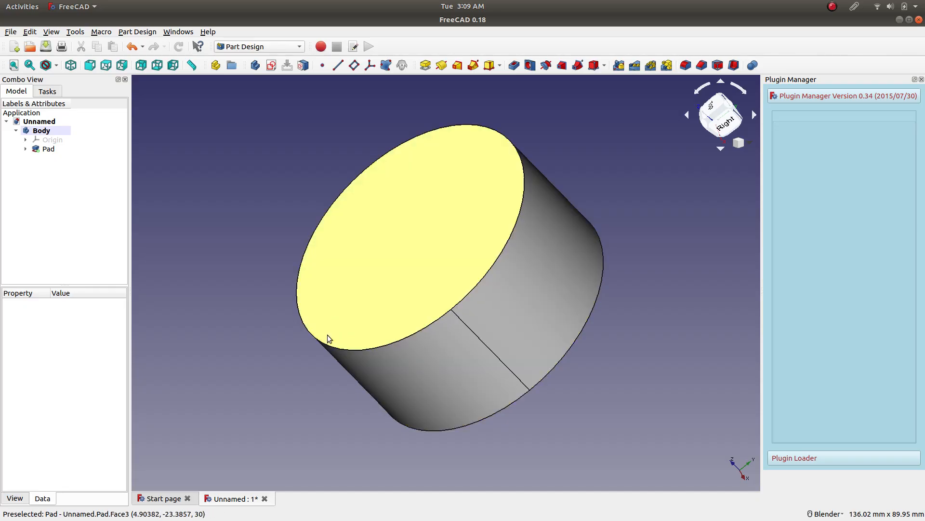
pyautogui.moveTo(296, 374); pyautogui.dragTo(332, 204, button='middle')
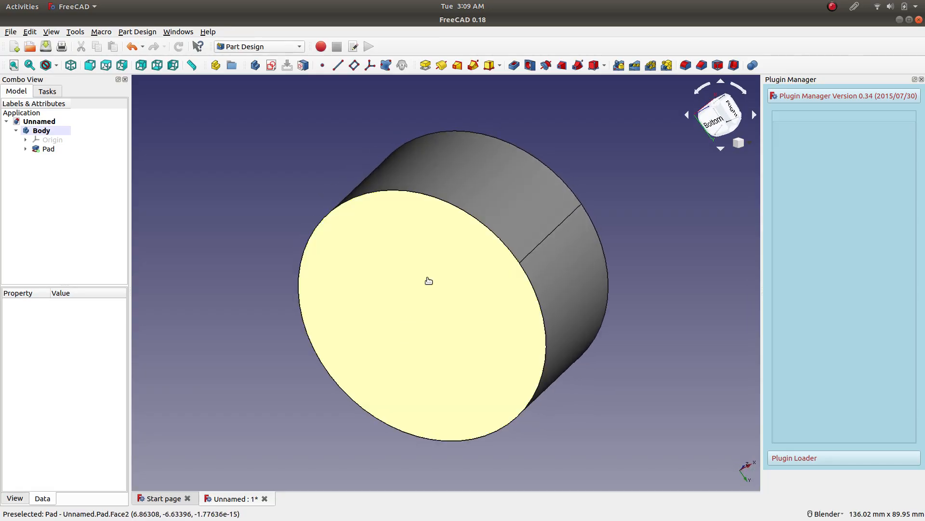
pyautogui.click(422, 295)
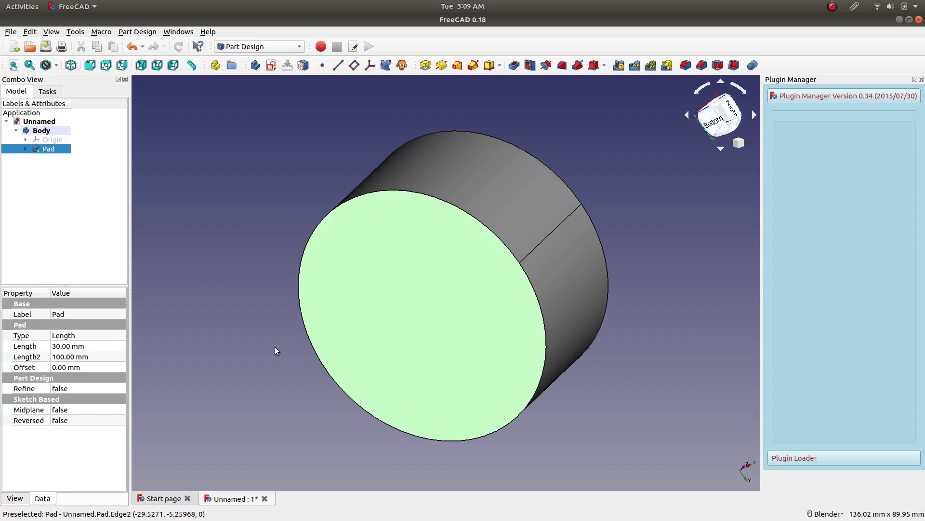
pyautogui.moveTo(236, 355); pyautogui.dragTo(459, 249, button='middle')
pyautogui.click(71, 65)
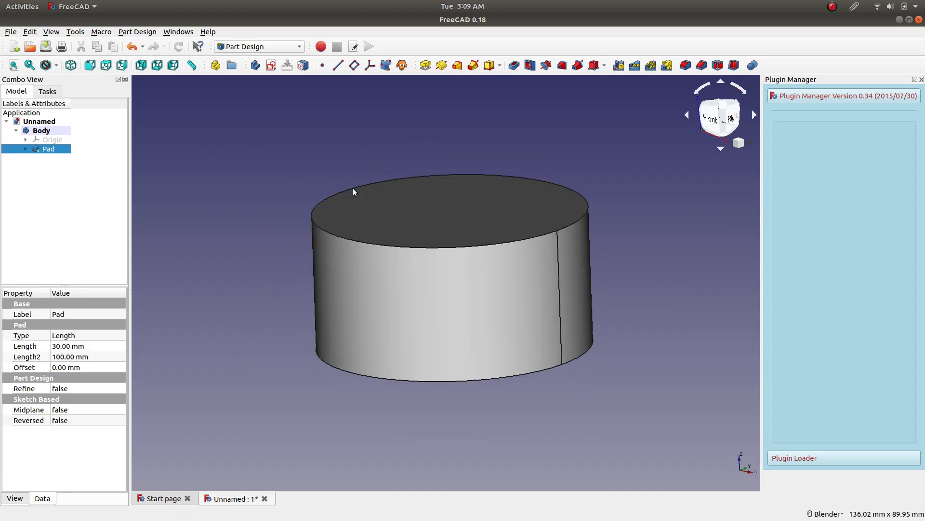
pyautogui.click(708, 122)
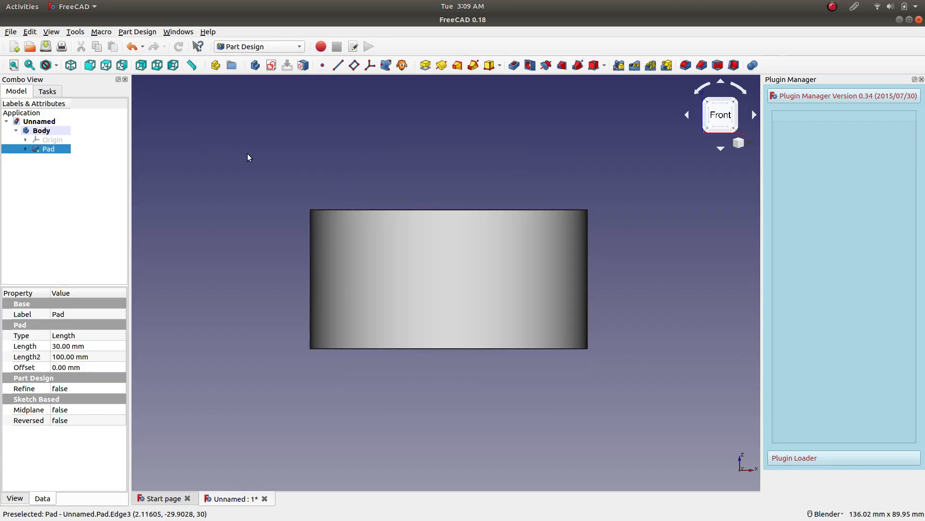
pyautogui.click(273, 67)
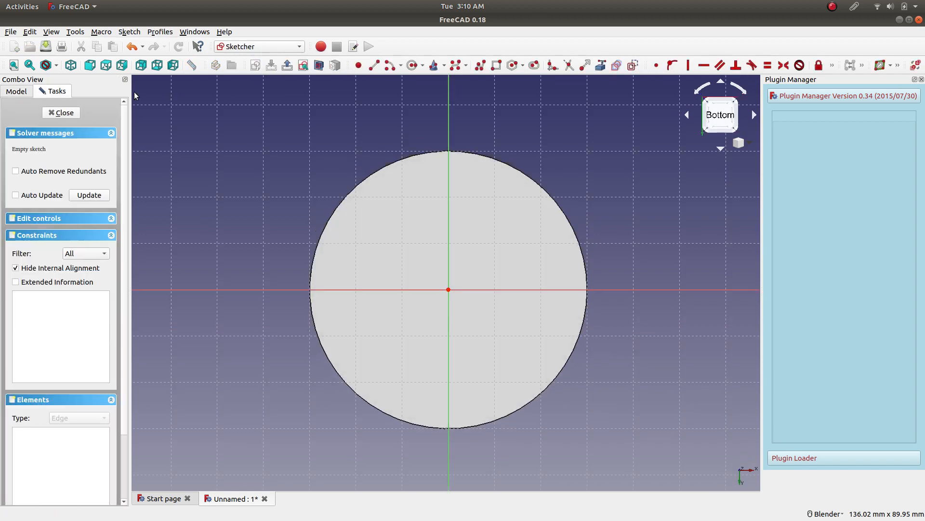
pyautogui.click(64, 112)
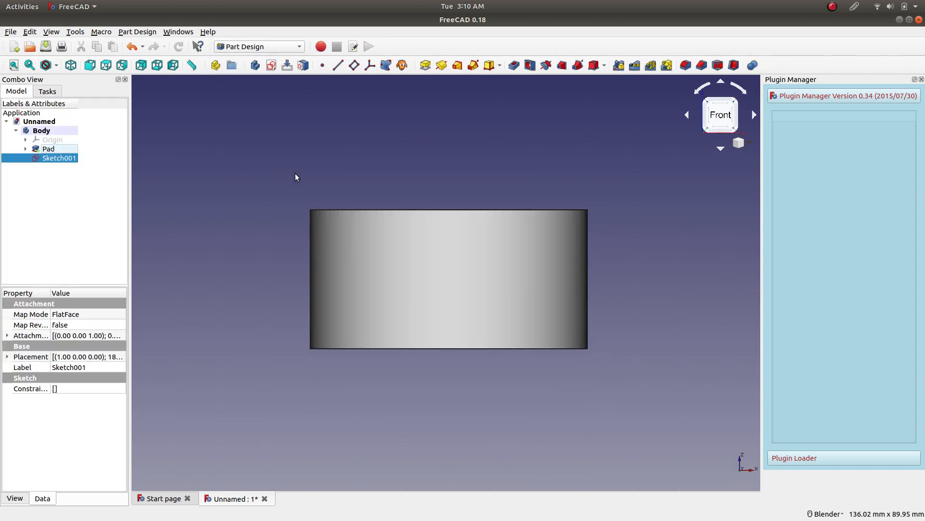
pyautogui.click(271, 65)
pyautogui.click(76, 114)
pyautogui.click(64, 175)
pyautogui.click(68, 159)
pyautogui.rightClick(68, 160)
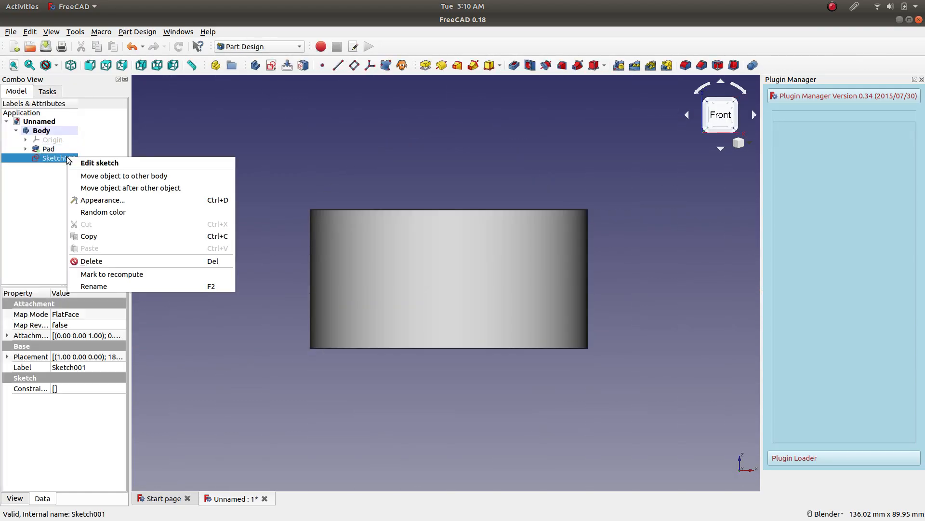
pyautogui.click(84, 261)
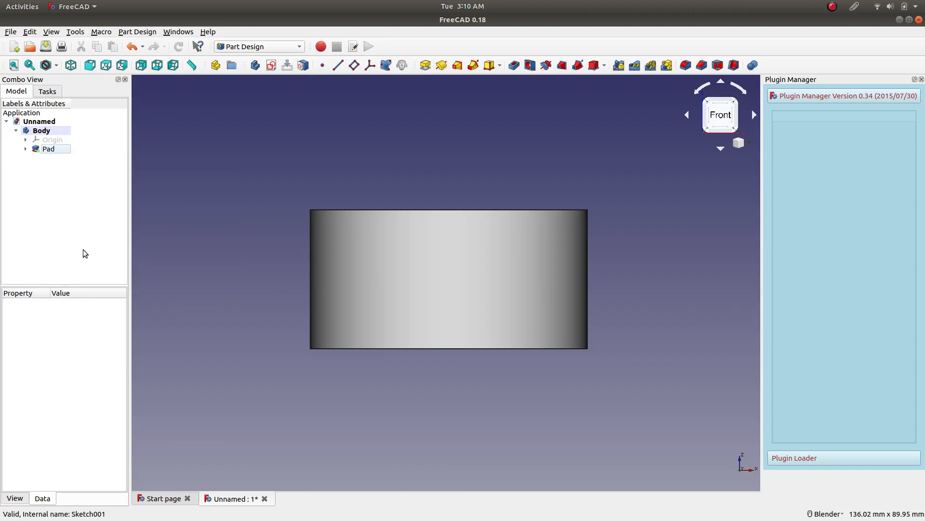
# Create a new sketch on the body's XZ base plane.
pyautogui.click(270, 65)
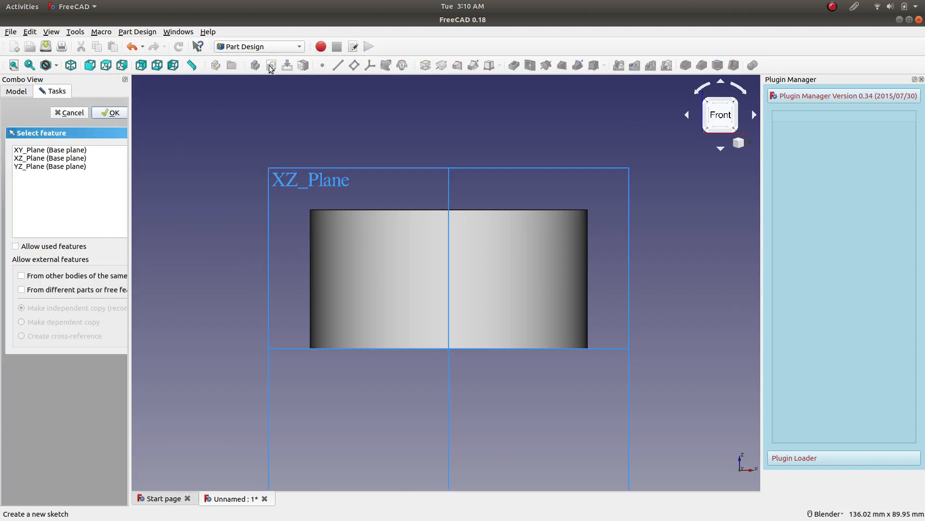
pyautogui.click(274, 170)
pyautogui.click(120, 114)
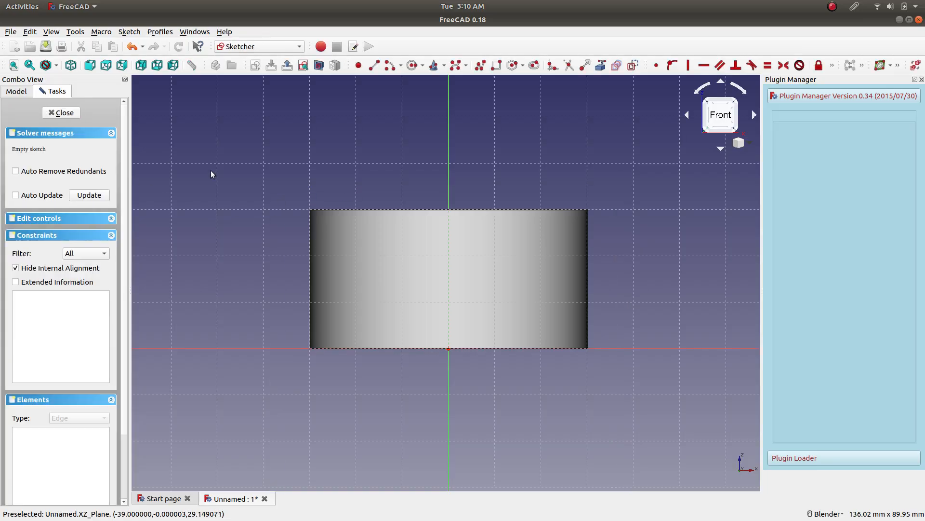
# Switch the sketch to section view, inspect the cylinder cut at the sketch plane, and return to the front view.
pyautogui.moveTo(311, 159); pyautogui.dragTo(533, 227, button='middle')
pyautogui.click(720, 113)
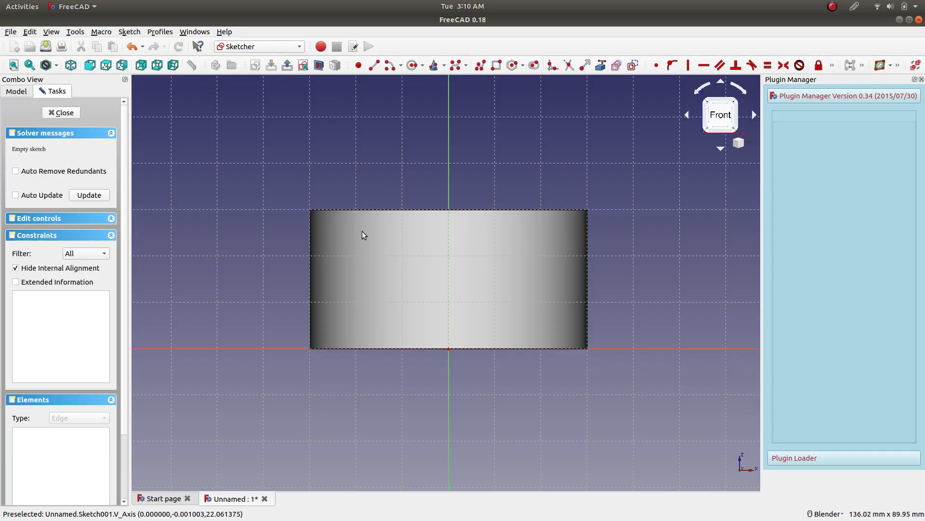
pyautogui.click(321, 66)
pyautogui.moveTo(259, 175)
pyautogui.mouseDown(button='middle')
pyautogui.moveTo(336, 252)
pyautogui.moveTo(283, 164)
pyautogui.moveTo(288, 186)
pyautogui.moveTo(337, 227)
pyautogui.moveTo(337, 250)
pyautogui.moveTo(299, 224)
pyautogui.moveTo(398, 279)
pyautogui.mouseUp(button='middle')
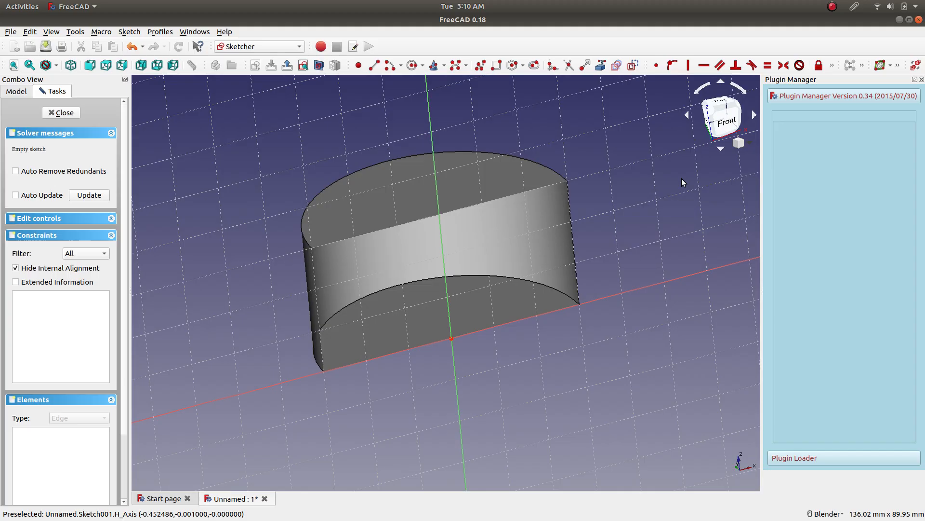
pyautogui.click(724, 119)
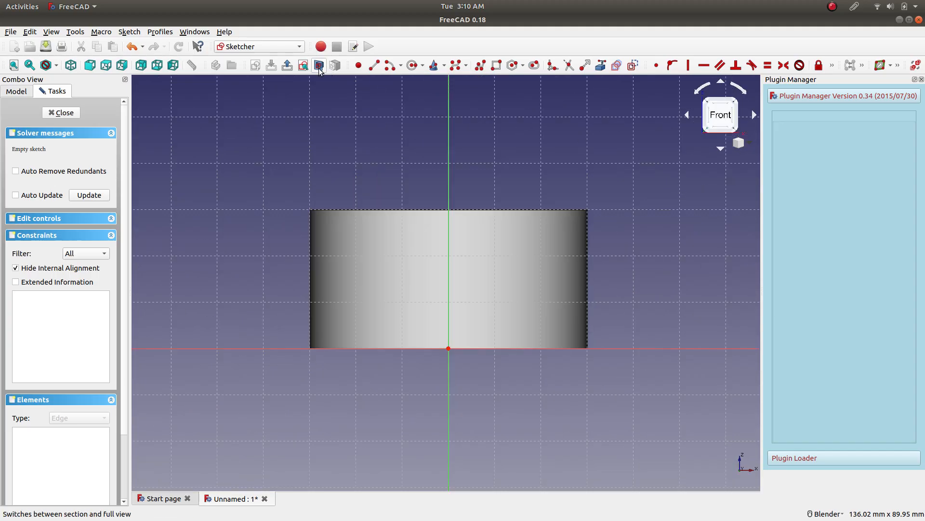
pyautogui.click(375, 70)
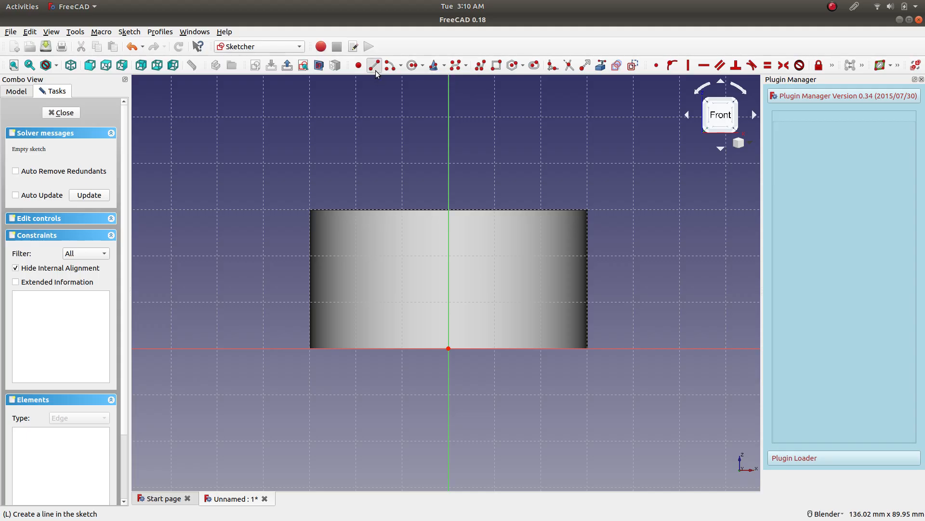
pyautogui.click(448, 348)
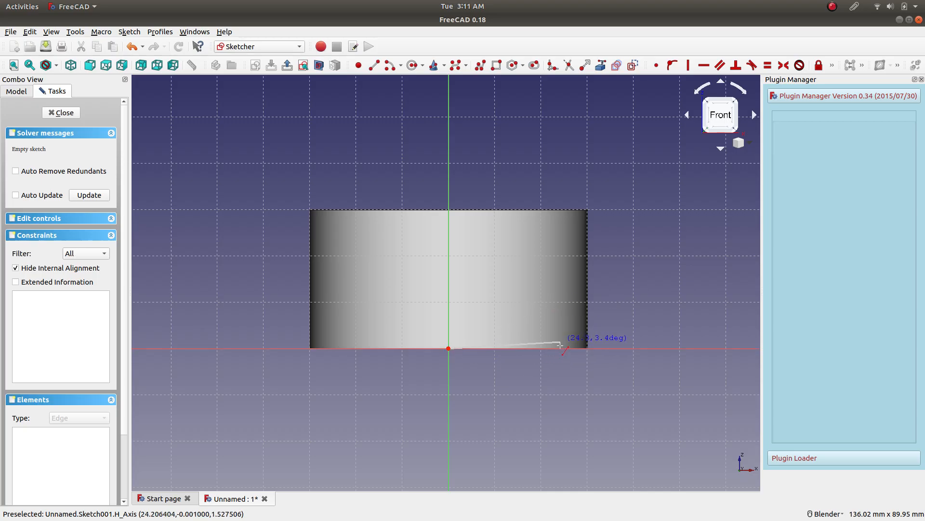
pyautogui.press('Escape')
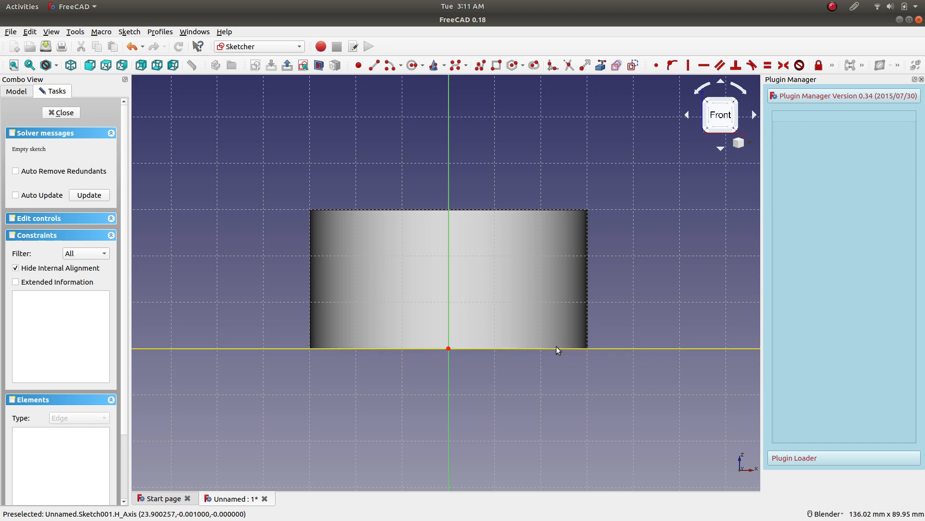
# Review the general Sketcher preferences for sketch editing and dismiss them without changes.
pyautogui.click(30, 32)
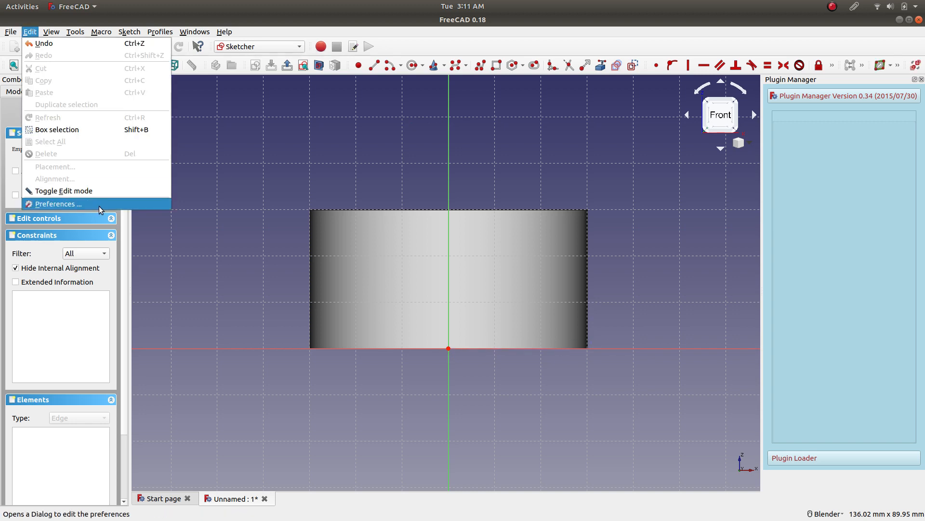
pyautogui.click(99, 206)
pyautogui.click(289, 346)
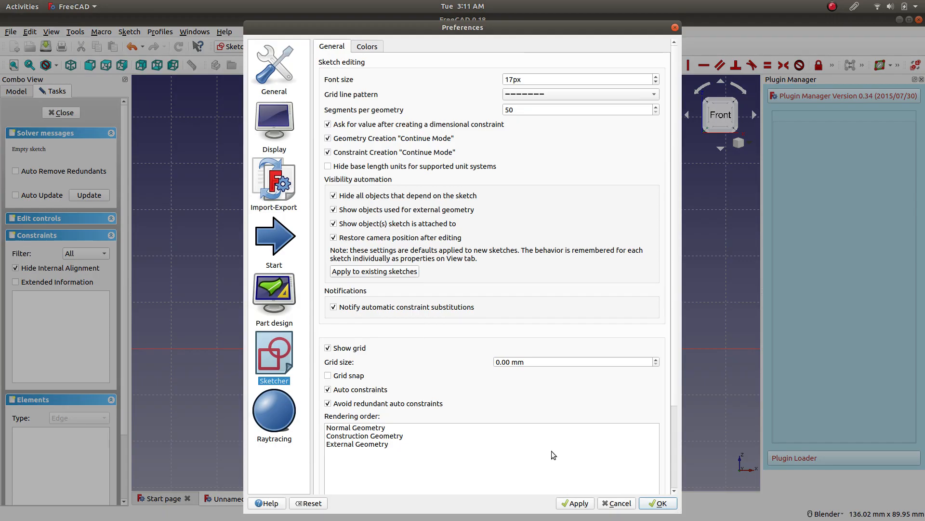
pyautogui.click(617, 504)
# Draw a nearly horizontal line about 26 mm long from the origin in the positive X direction.
pyautogui.click(369, 68)
pyautogui.click(449, 348)
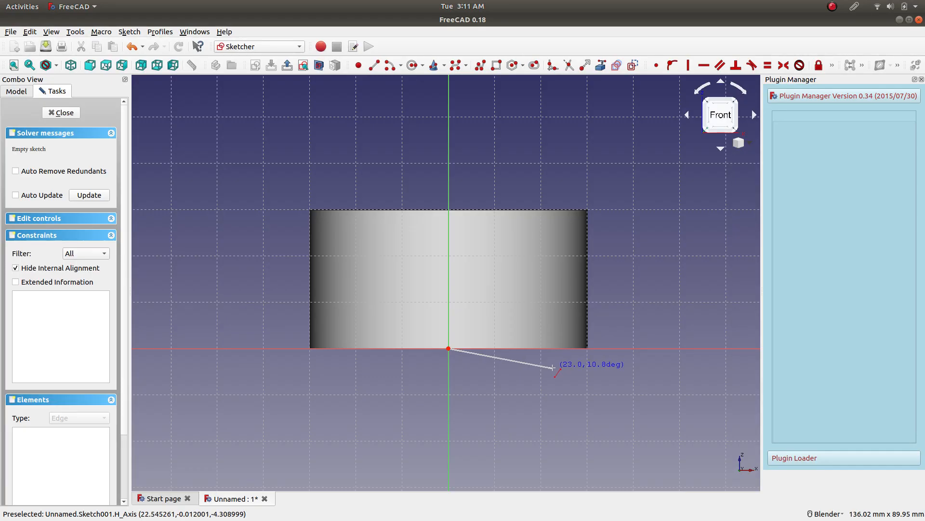
pyautogui.click(571, 348)
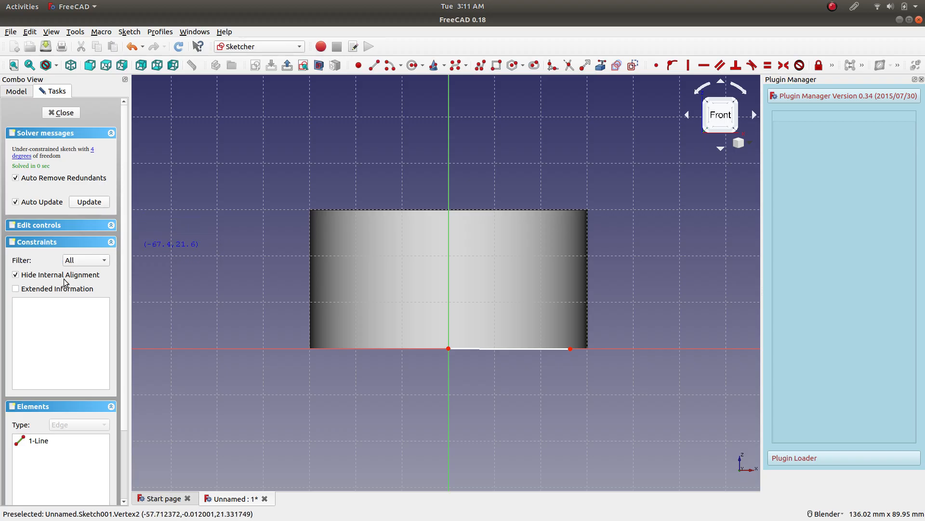
# Review the sketch's edit controls for grid and auto constraints, and leave the line tool and the sketch.
pyautogui.click(67, 225)
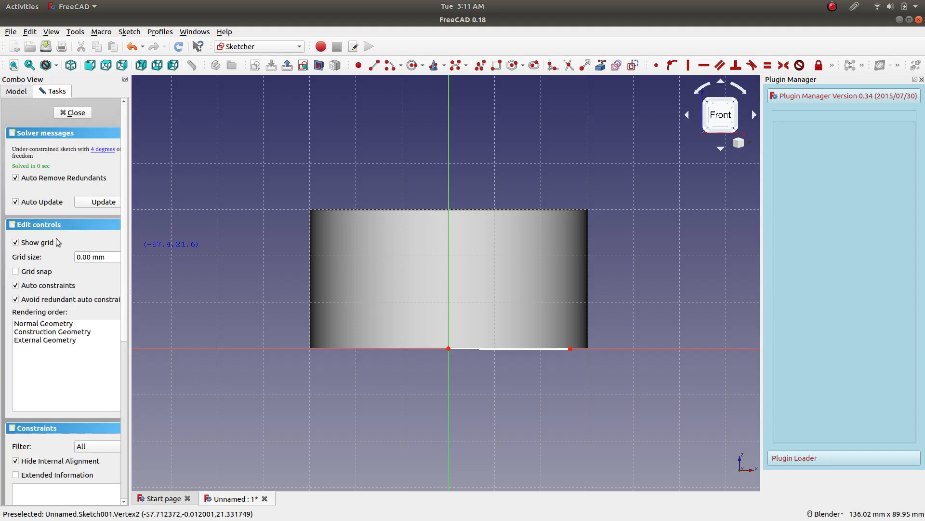
pyautogui.click(84, 225)
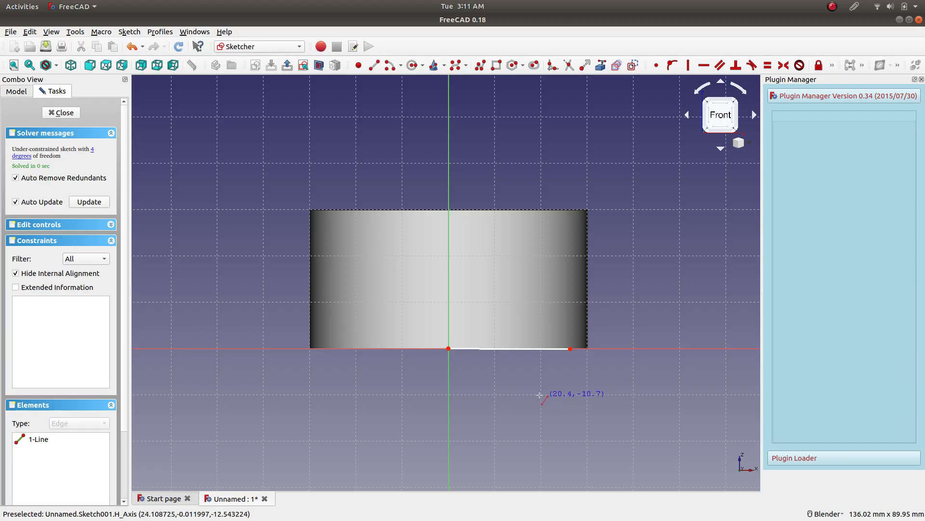
pyautogui.press('Escape')
pyautogui.press('Escape')
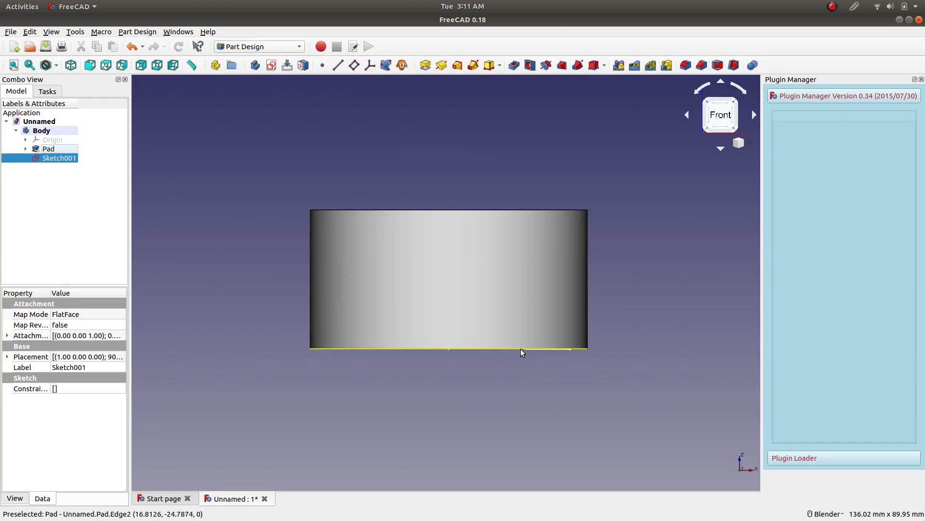
# Reopen the XZ-plane sketch for editing, switch it to section view, and face it in the front view.
pyautogui.moveTo(447, 291)
pyautogui.mouseDown(button='middle')
pyautogui.moveTo(473, 331)
pyautogui.moveTo(473, 355)
pyautogui.moveTo(457, 221)
pyautogui.moveTo(499, 342)
pyautogui.moveTo(496, 313)
pyautogui.mouseUp(button='middle')
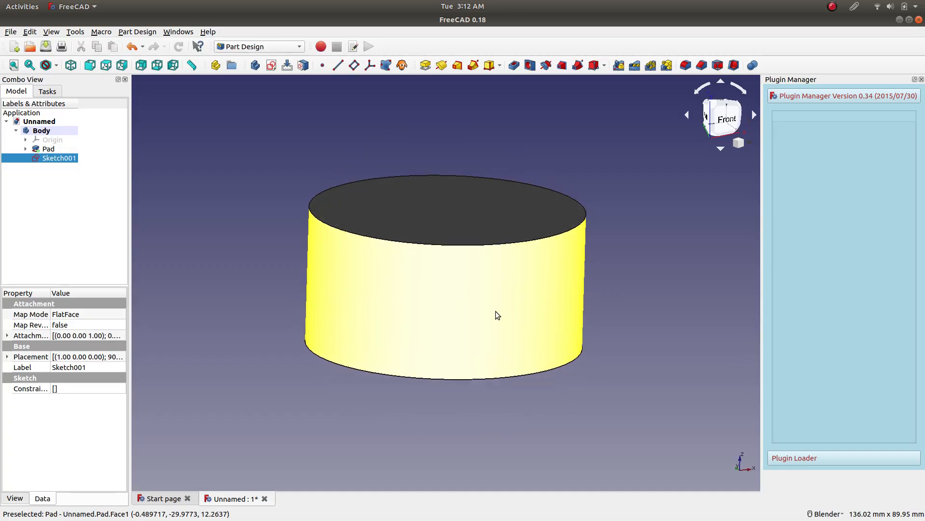
pyautogui.rightClick(63, 159)
pyautogui.click(67, 166)
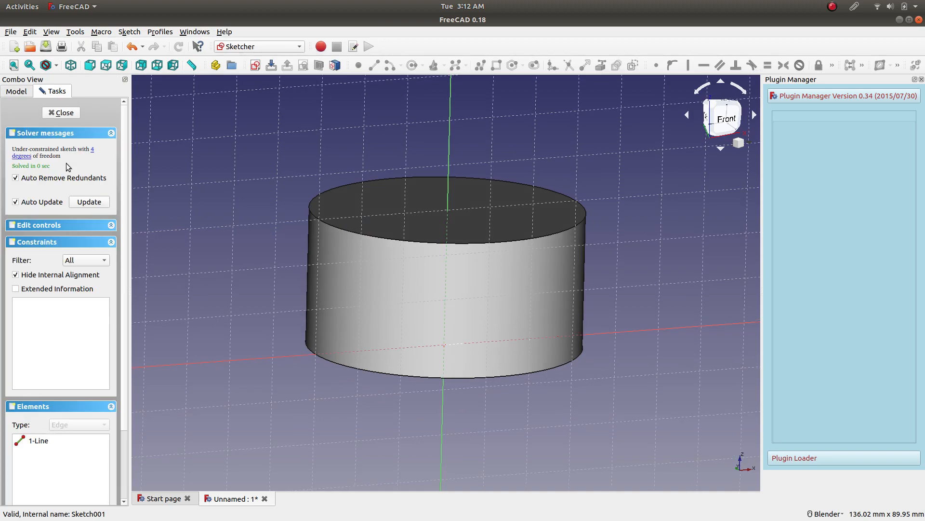
pyautogui.moveTo(362, 250)
pyautogui.mouseDown(button='middle')
pyautogui.moveTo(355, 221)
pyautogui.moveTo(375, 247)
pyautogui.moveTo(337, 145)
pyautogui.moveTo(354, 208)
pyautogui.mouseUp(button='middle')
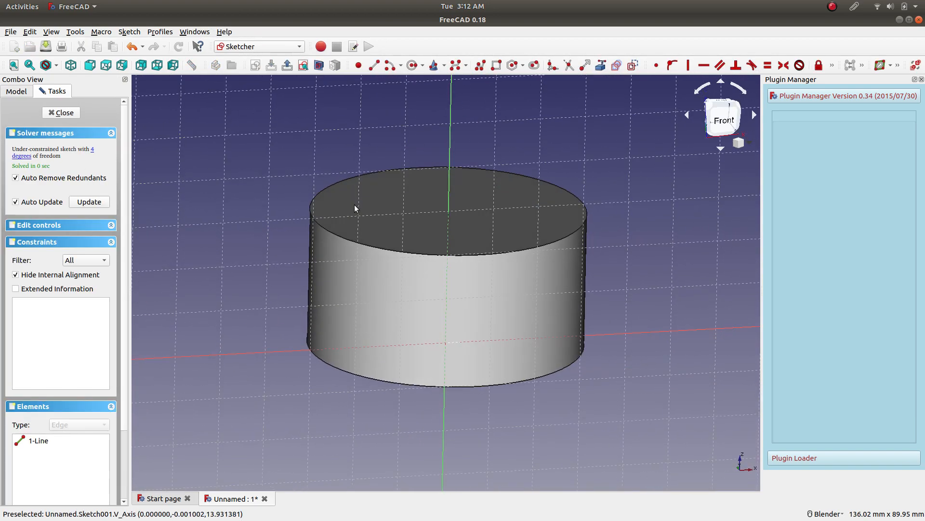
pyautogui.click(319, 66)
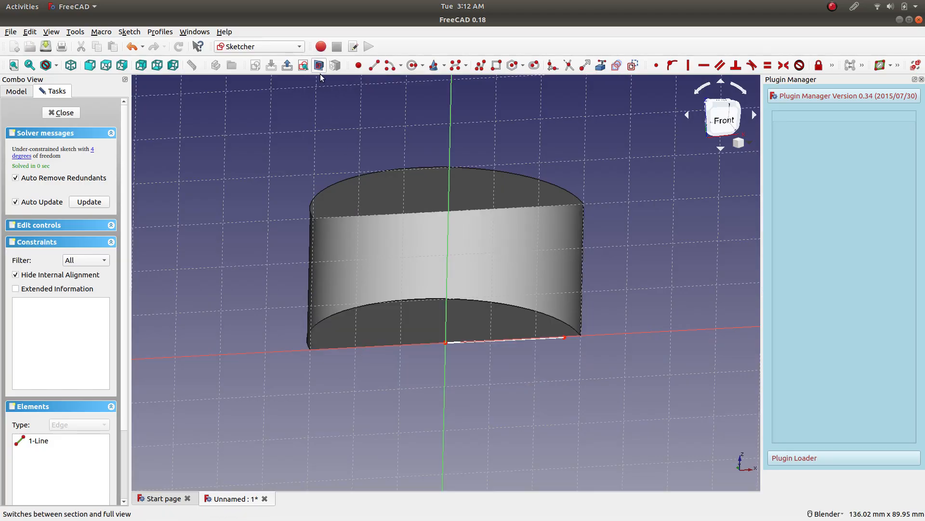
pyautogui.moveTo(349, 287); pyautogui.dragTo(343, 251, button='middle')
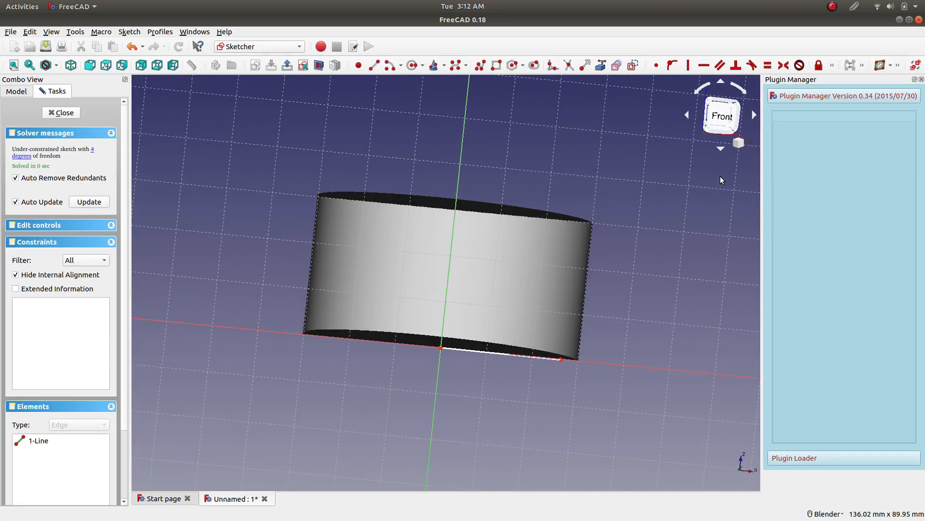
pyautogui.click(721, 115)
# Constrain the line running from the origin in the positive X direction to be horizontal.
pyautogui.click(546, 350)
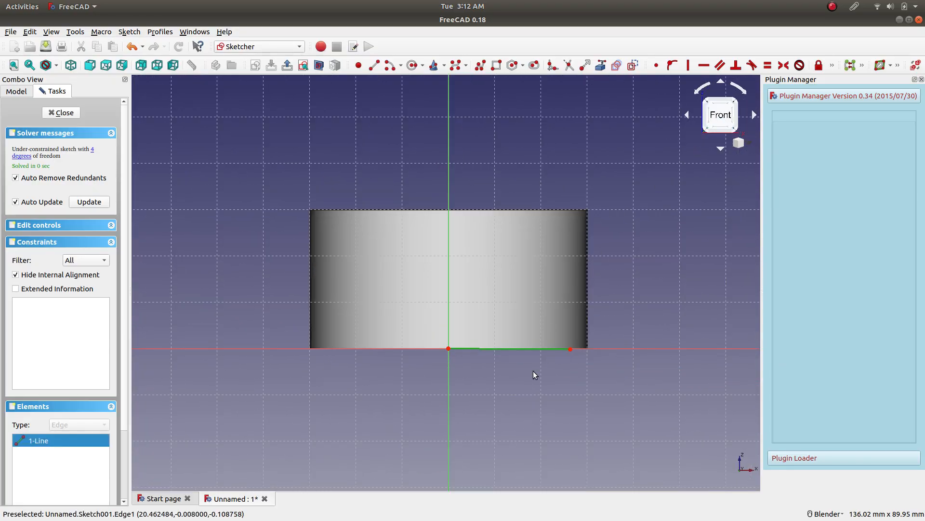
pyautogui.click(704, 66)
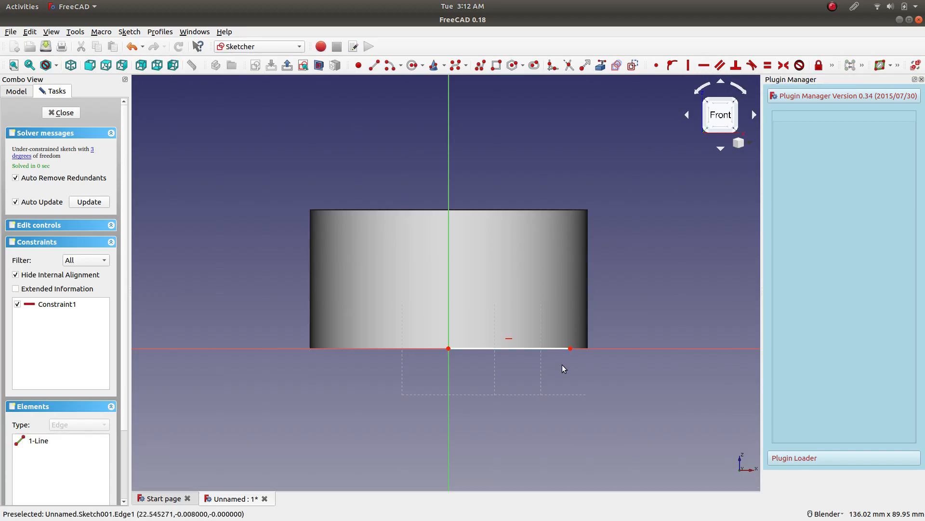
pyautogui.click(450, 357)
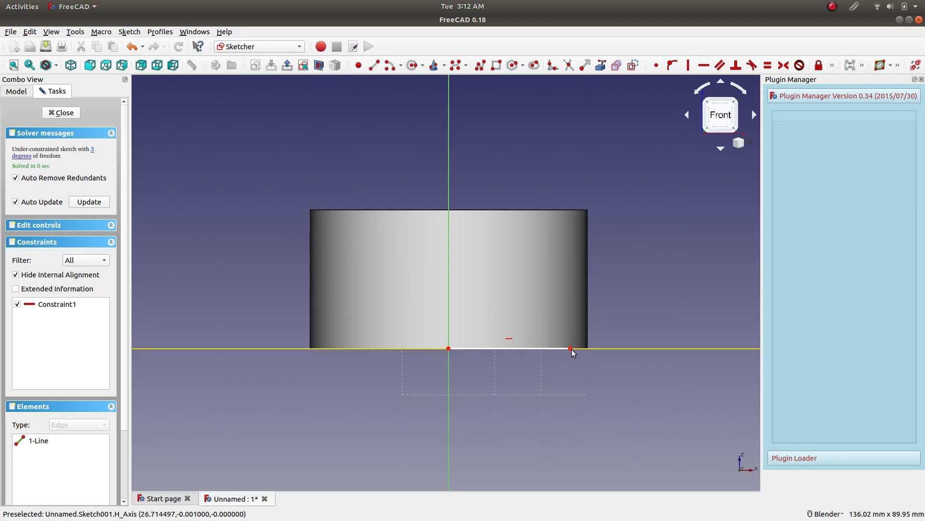
# Draw a nearly vertical line about 7 mm long up from the origin and constrain it to be vertical.
pyautogui.click(374, 65)
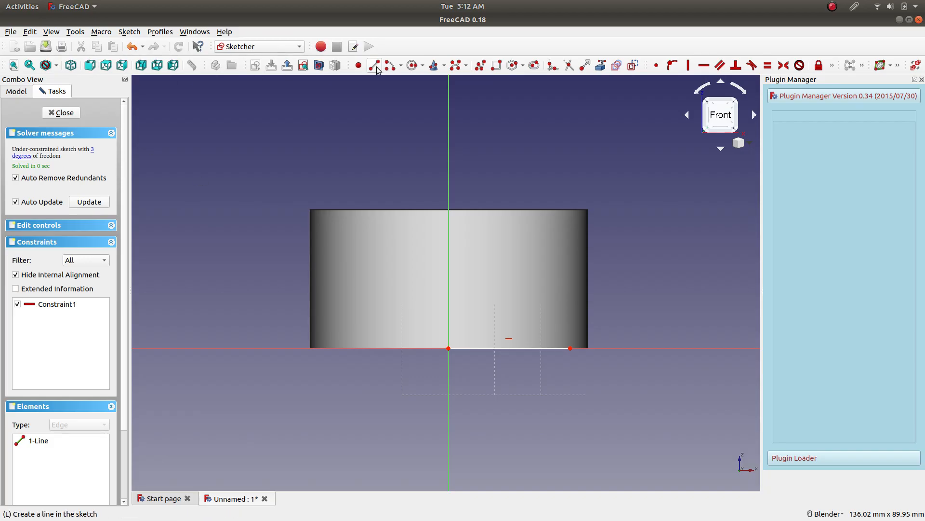
pyautogui.click(449, 348)
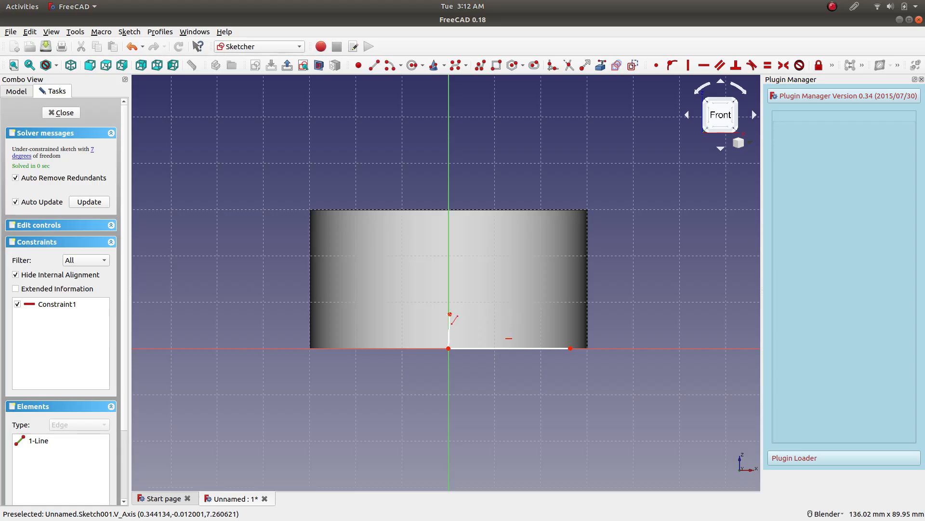
pyautogui.click(450, 315)
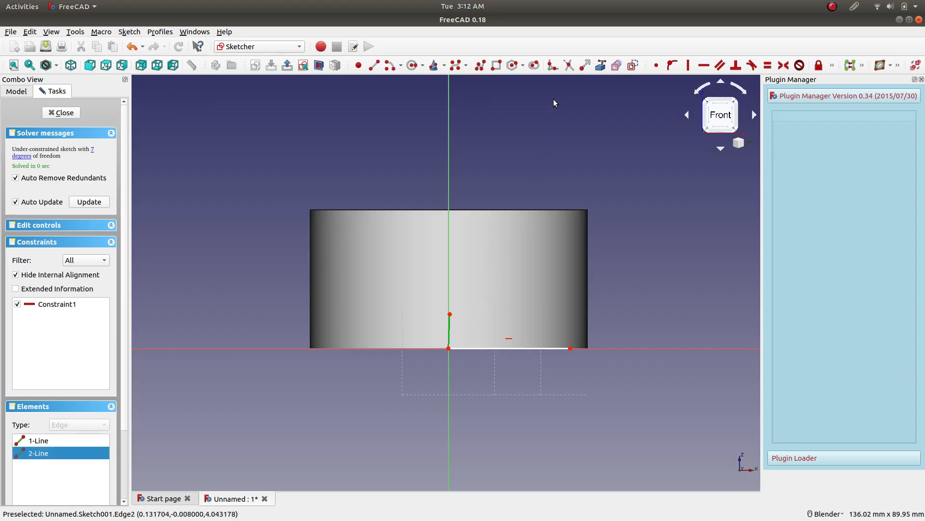
pyautogui.click(689, 65)
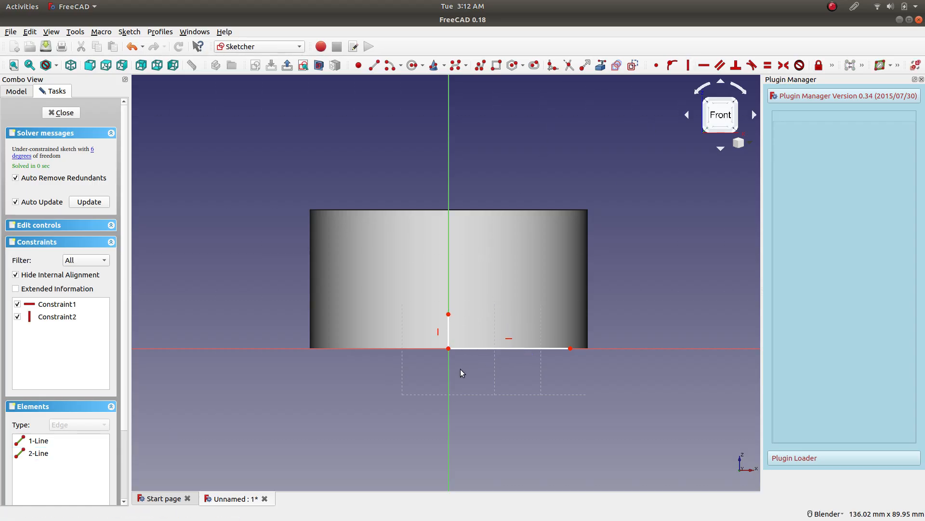
# Move the vertical line away from the origin and make its lower endpoint coincident with the horizontal line's start point.
pyautogui.moveTo(450, 318)
pyautogui.mouseDown()
pyautogui.moveTo(427, 329)
pyautogui.moveTo(372, 330)
pyautogui.moveTo(389, 304)
pyautogui.mouseUp()
pyautogui.click(426, 348)
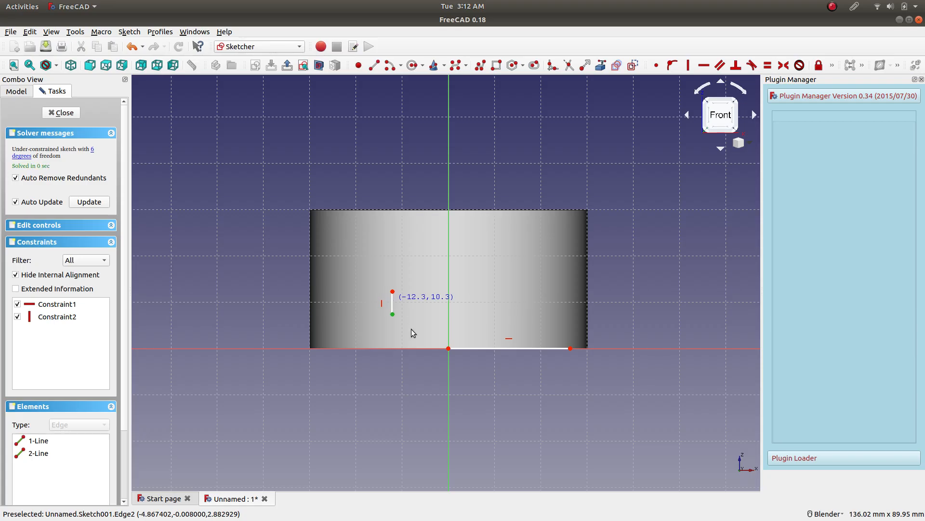
pyautogui.click(393, 313)
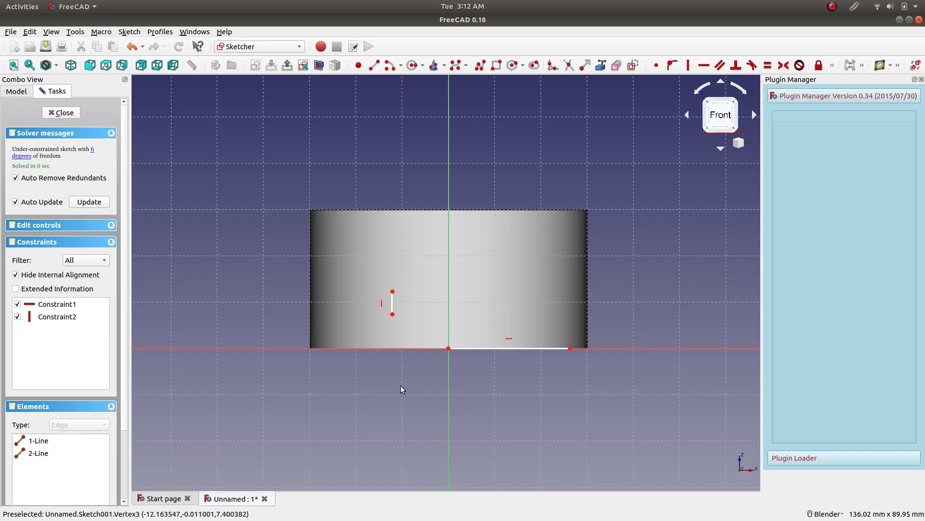
pyautogui.click(393, 315)
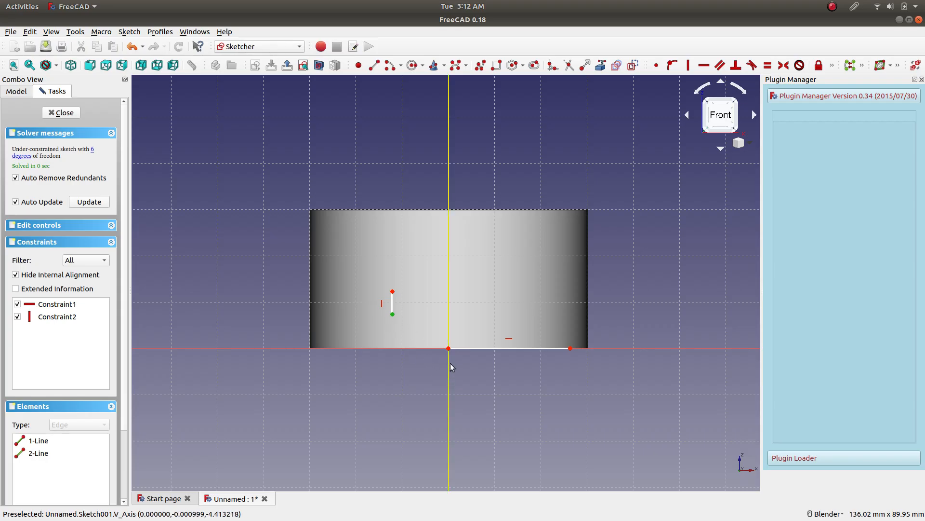
pyautogui.click(448, 349)
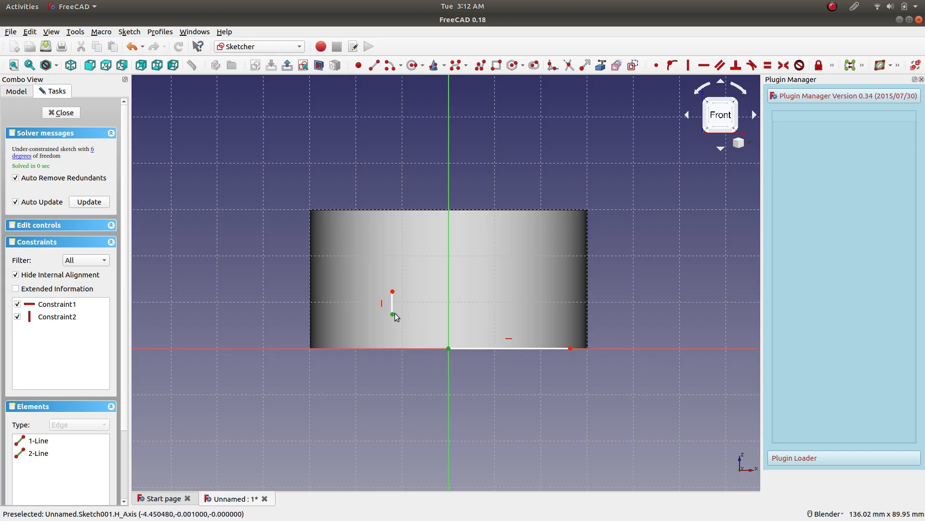
pyautogui.click(653, 66)
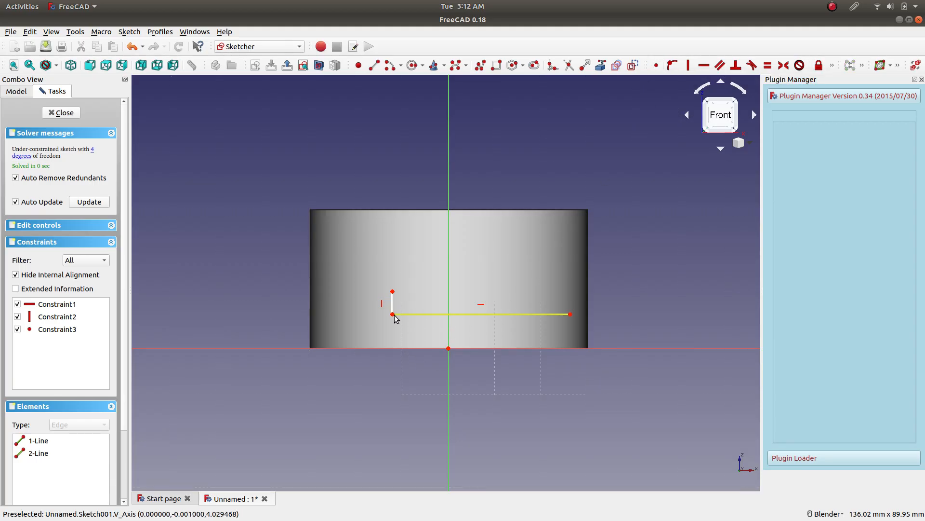
# Shift the lines' shared corner slightly and set the vertical line's length to 5 mm with a vertical distance constraint.
pyautogui.moveTo(393, 314)
pyautogui.mouseDown()
pyautogui.moveTo(431, 326)
pyautogui.moveTo(409, 317)
pyautogui.mouseUp()
pyautogui.click(408, 308)
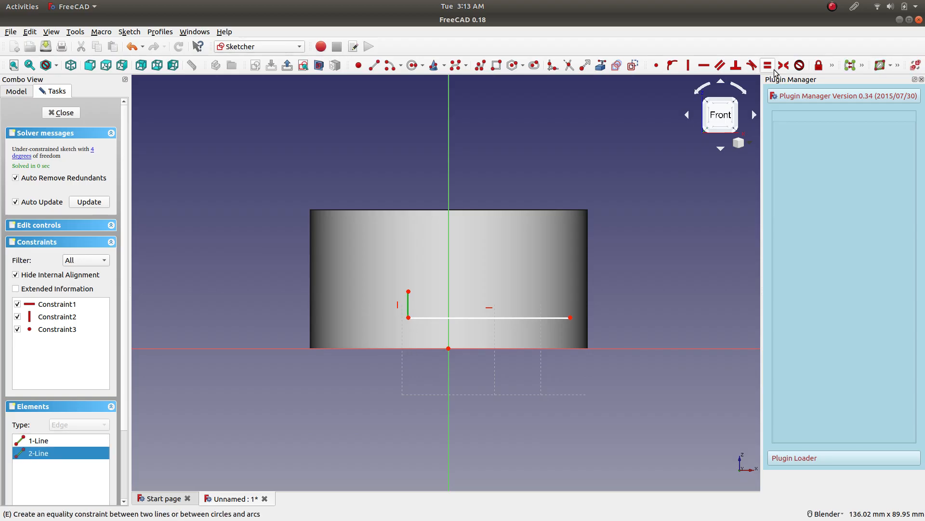
pyautogui.click(832, 65)
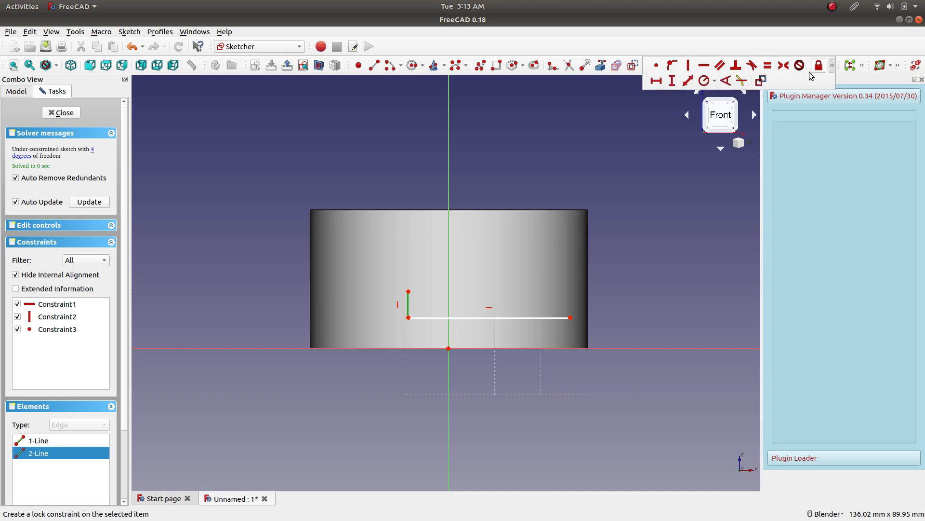
pyautogui.click(671, 81)
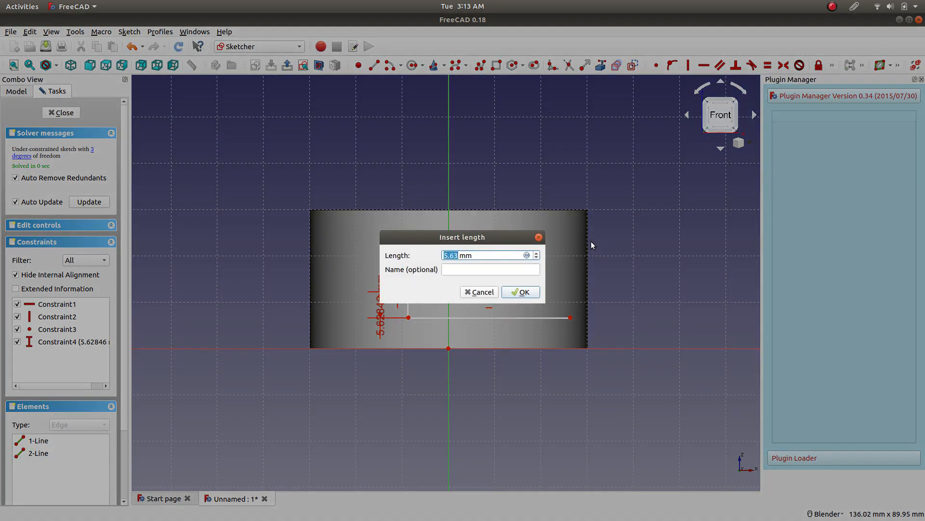
pyautogui.write('5')
pyautogui.press('Return')
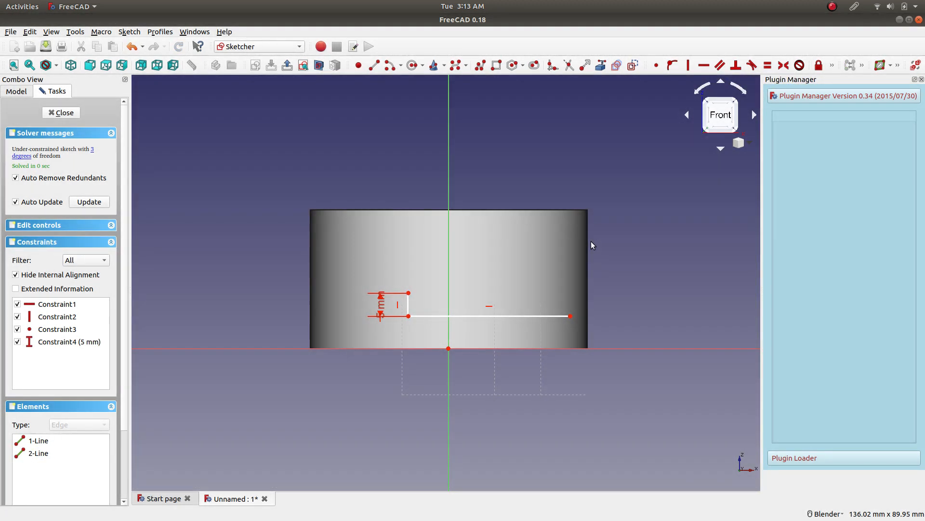
# Move the shared corner close to the origin and set the horizontal line's length to 25 mm with a horizontal distance constraint.
pyautogui.click(500, 316)
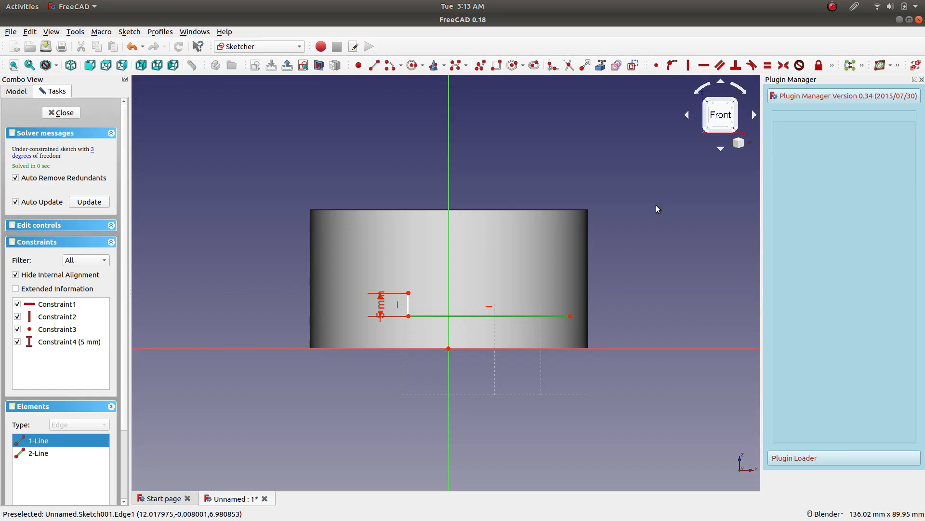
pyautogui.moveTo(408, 315); pyautogui.dragTo(449, 337)
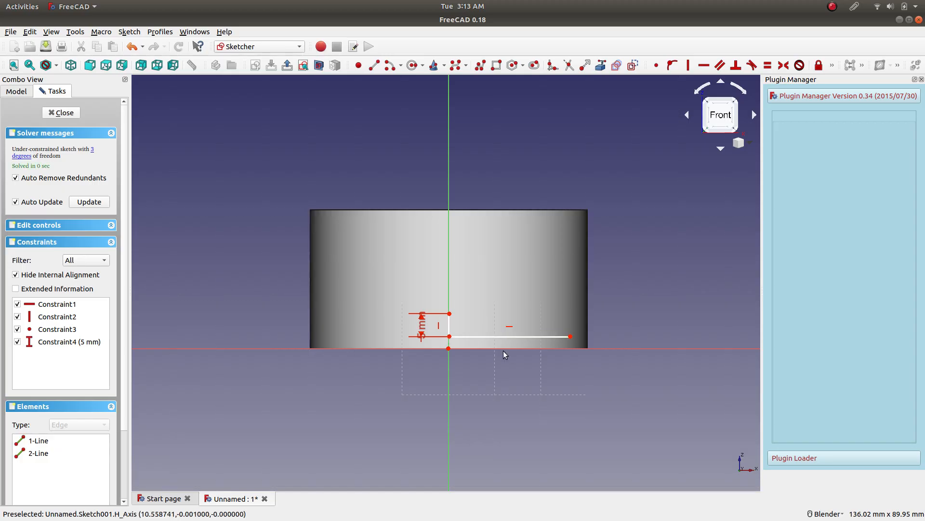
pyautogui.click(519, 337)
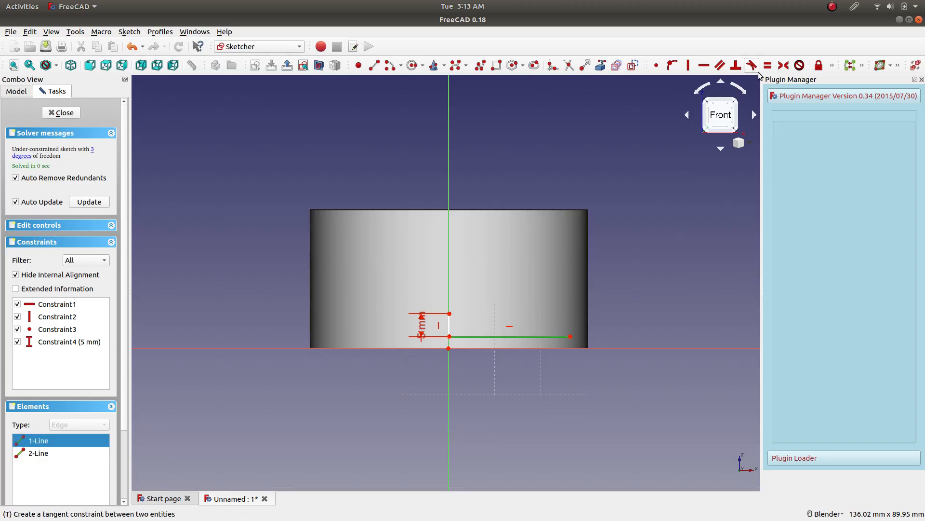
pyautogui.click(831, 65)
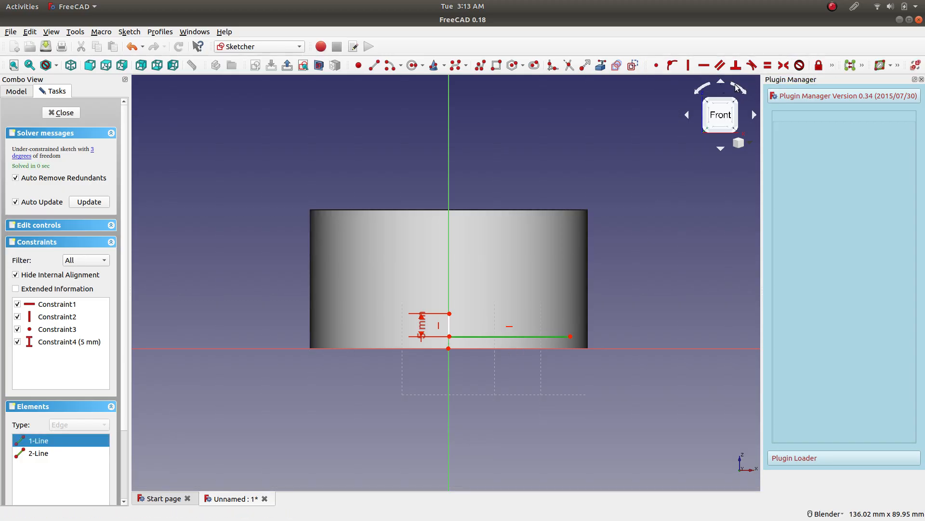
pyautogui.click(832, 66)
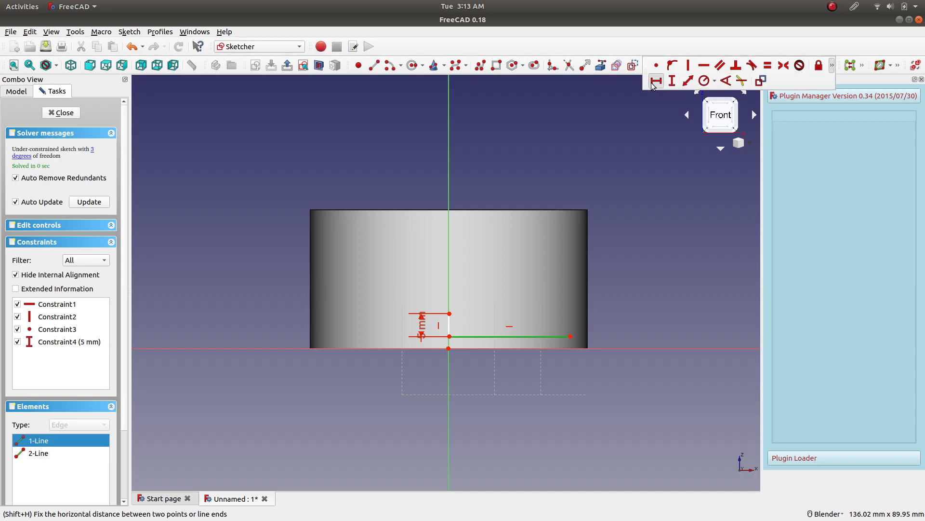
pyautogui.click(656, 81)
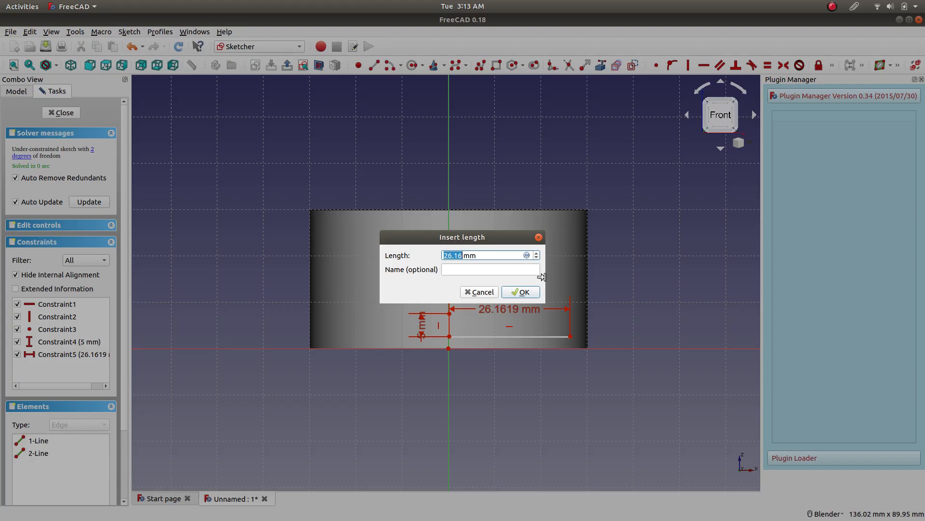
pyautogui.write('25')
pyautogui.press('Return')
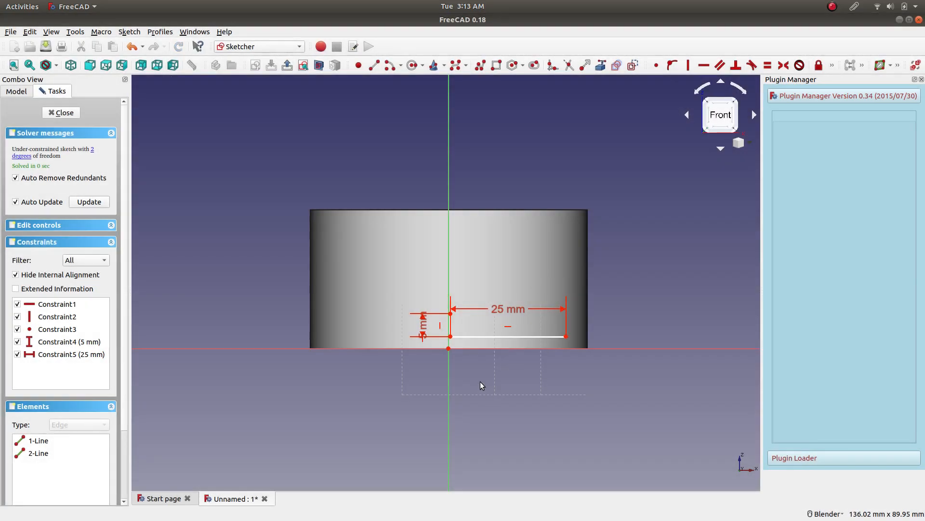
# Make the lines' shared corner coincident with the origin and move the 25 mm and 5 mm dimension labels below the profile.
pyautogui.click(450, 336)
pyautogui.click(448, 349)
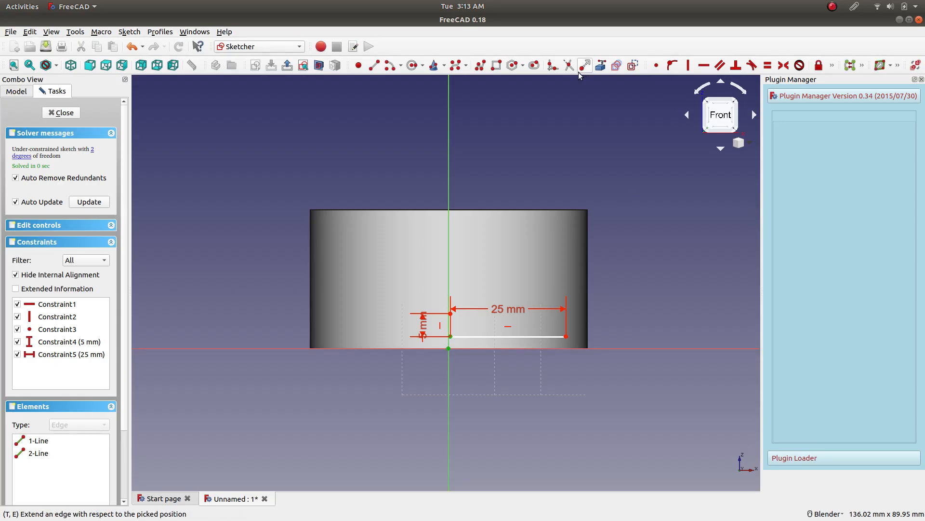
pyautogui.click(656, 65)
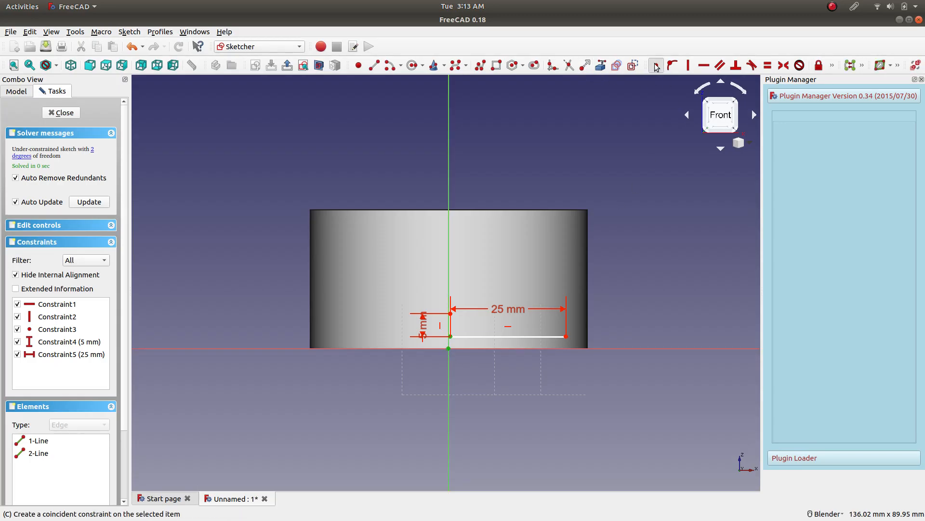
pyautogui.click(579, 348)
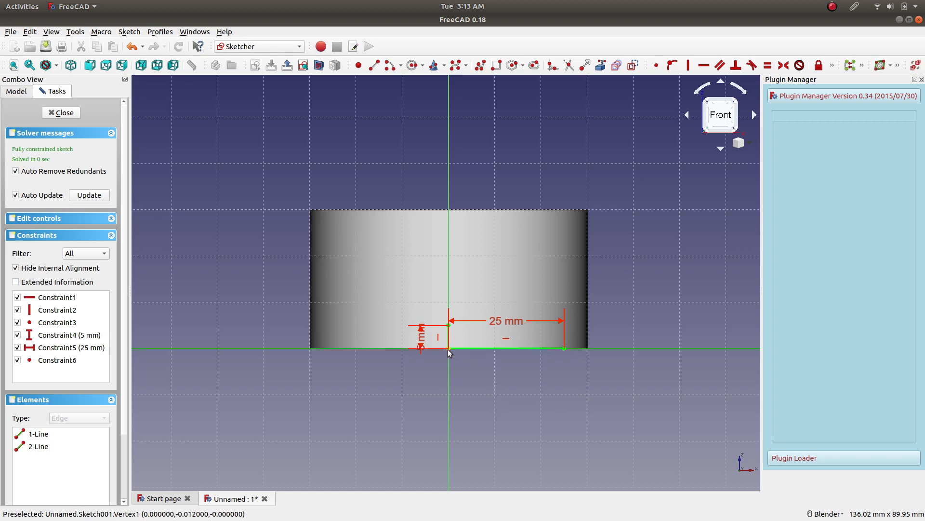
pyautogui.moveTo(498, 320); pyautogui.dragTo(508, 415)
pyautogui.moveTo(420, 336); pyautogui.dragTo(391, 405)
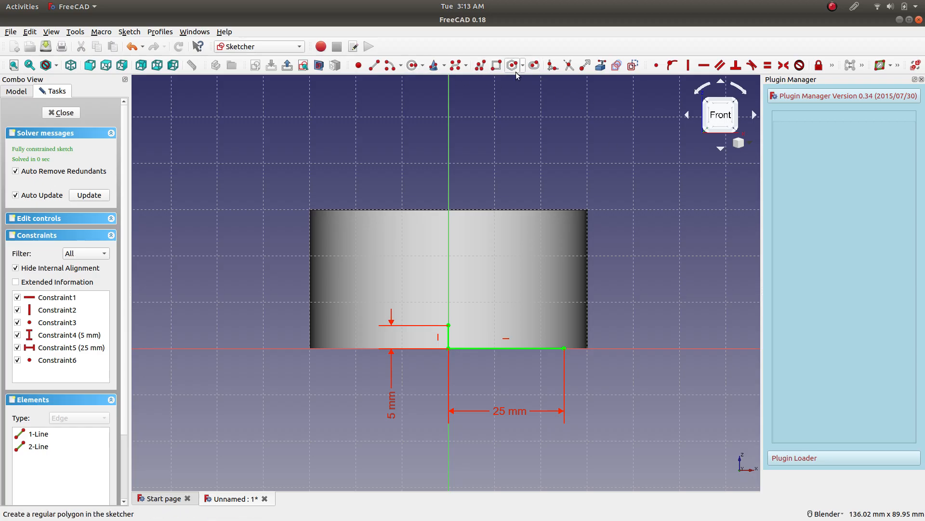
# Draw a shallow, upward-bulging arc by end points and rim point from the vertical line's top to the horizontal line's outer end.
pyautogui.click(402, 66)
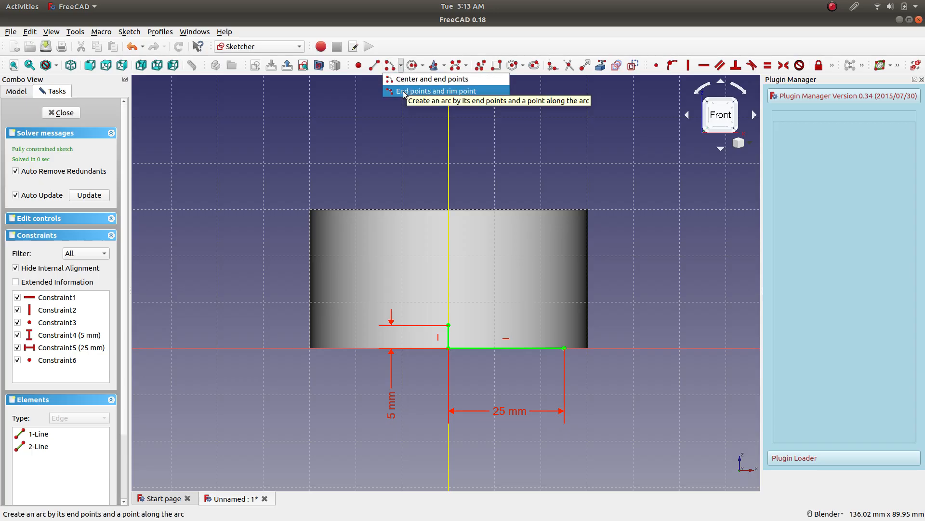
pyautogui.click(433, 91)
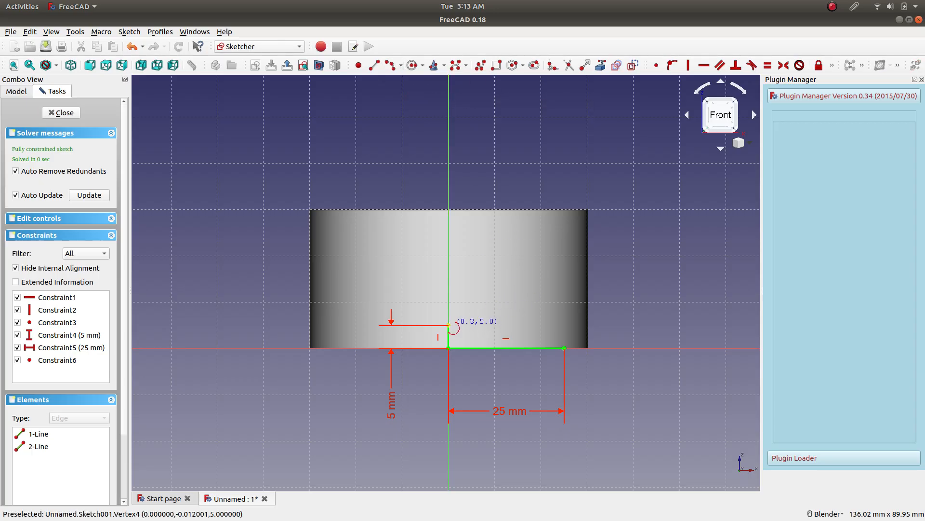
pyautogui.click(450, 326)
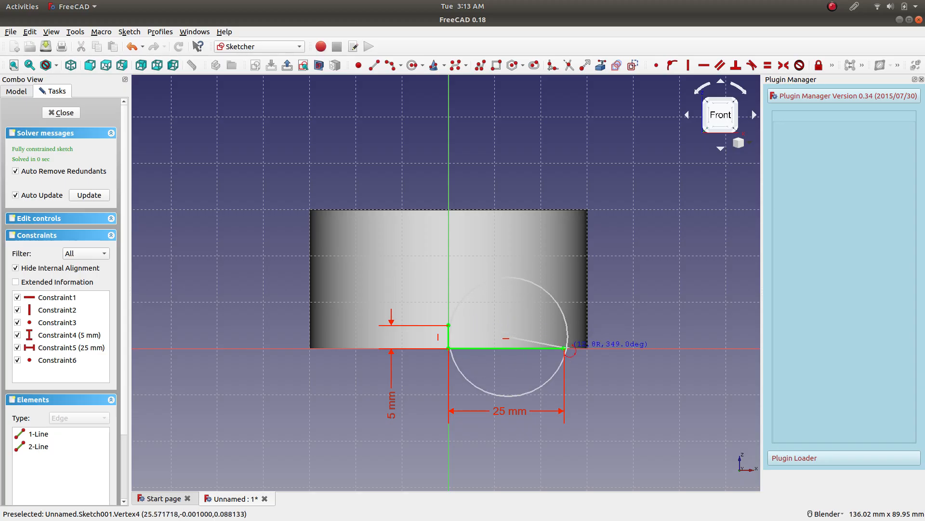
pyautogui.click(565, 348)
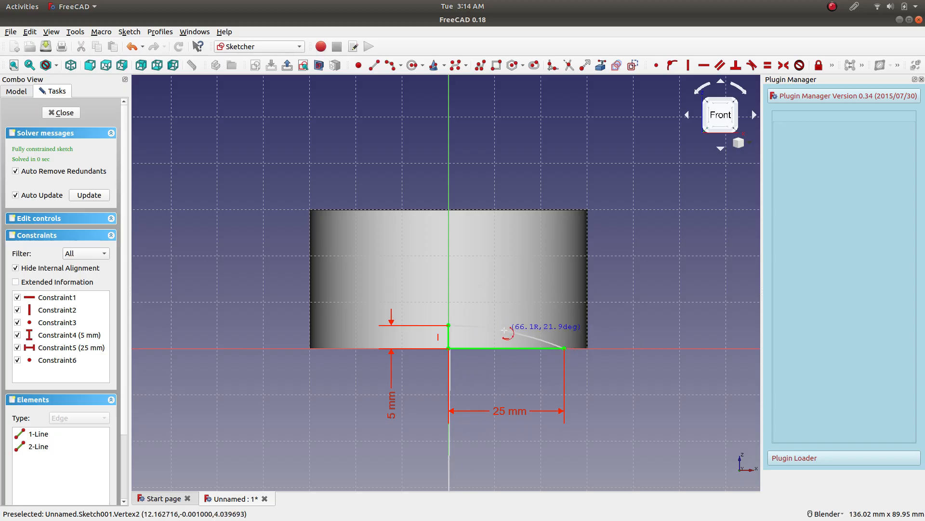
pyautogui.click(504, 334)
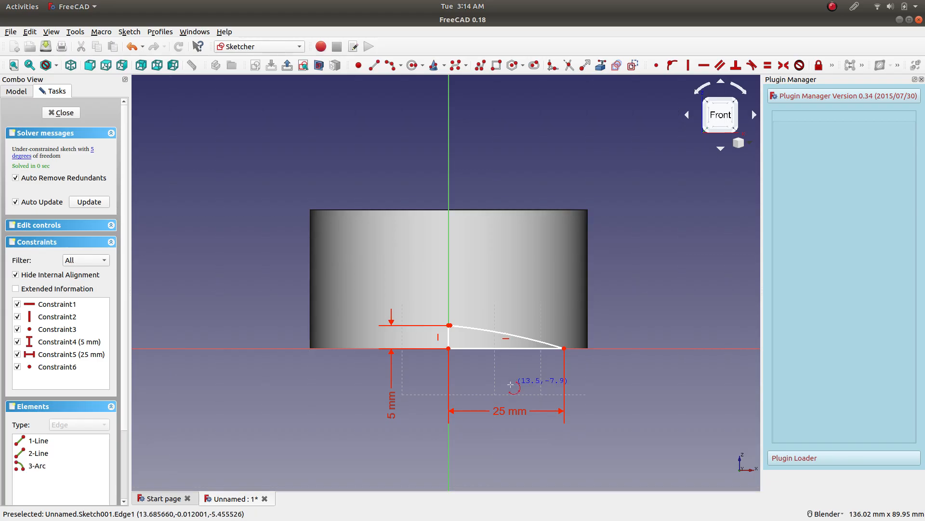
# Make the arc's ends coincident with the vertical line's top and the horizontal line's outer end, closing the profile.
pyautogui.scroll(4, 467, 332)
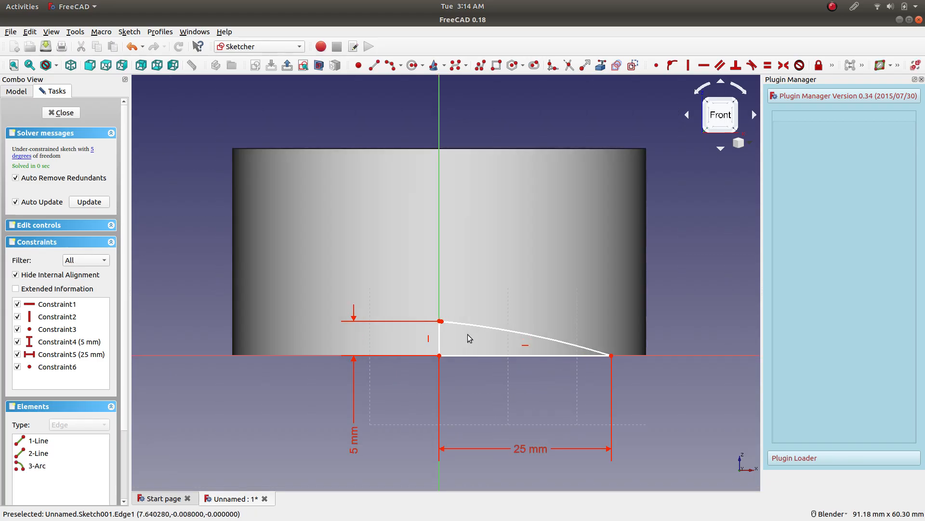
pyautogui.moveTo(427, 315); pyautogui.dragTo(450, 314)
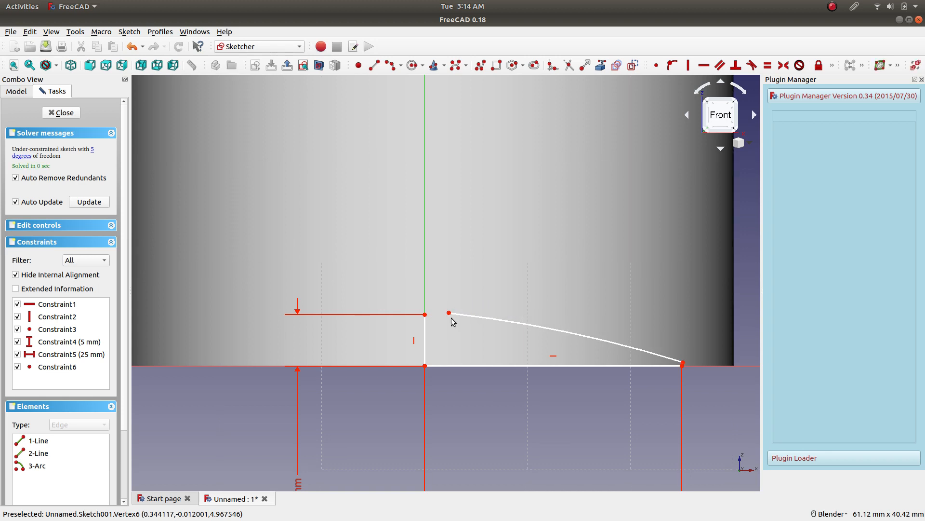
pyautogui.click(453, 315)
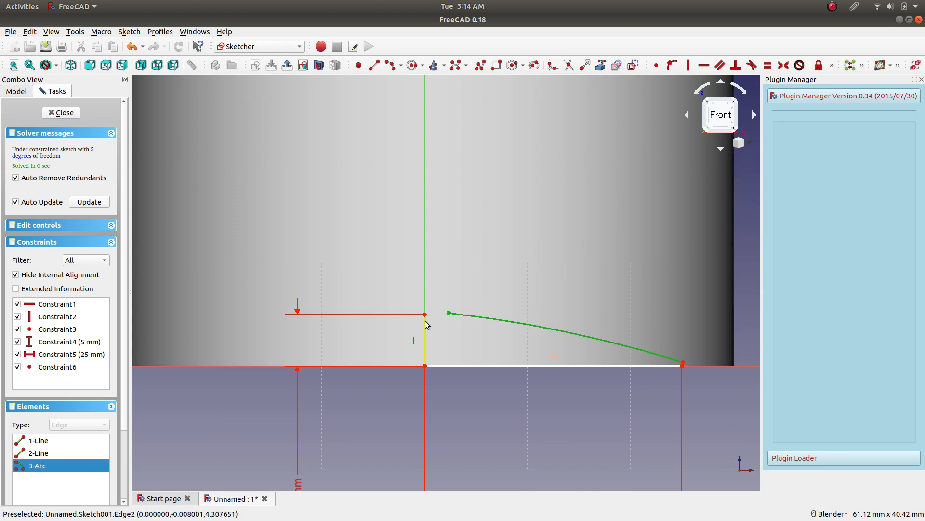
pyautogui.click(449, 313)
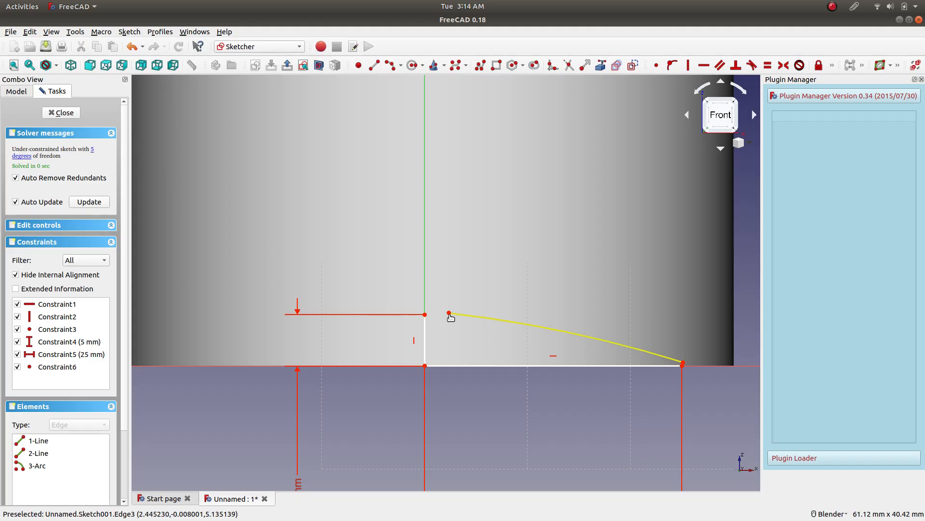
pyautogui.click(471, 396)
pyautogui.click(449, 313)
pyautogui.click(425, 315)
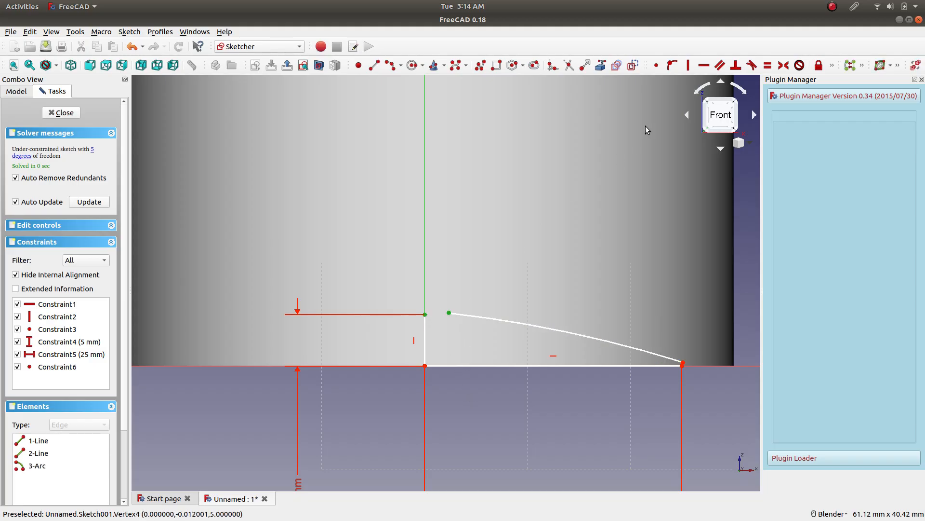
pyautogui.click(656, 67)
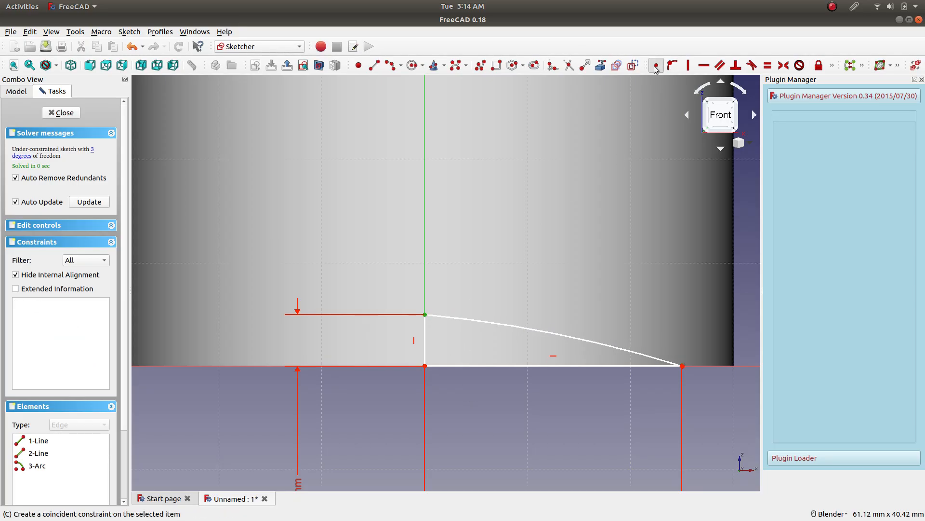
pyautogui.click(682, 365)
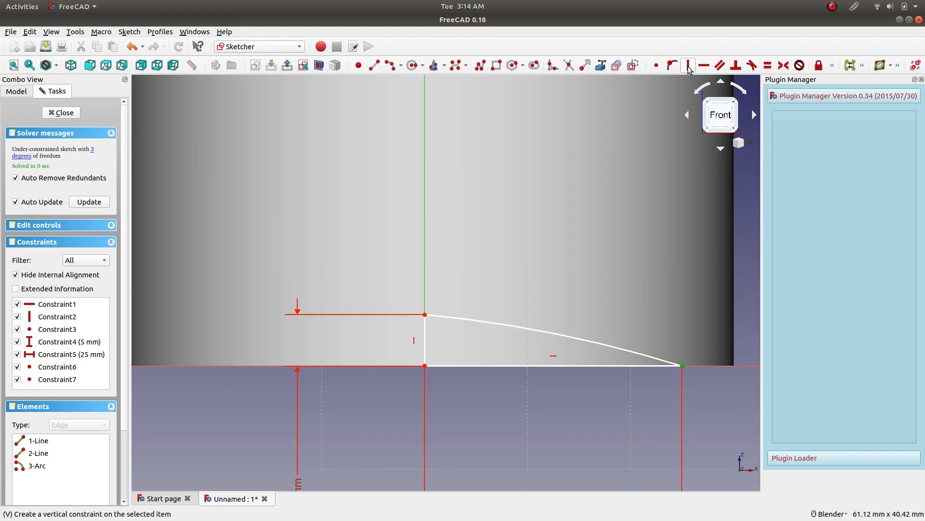
pyautogui.click(656, 67)
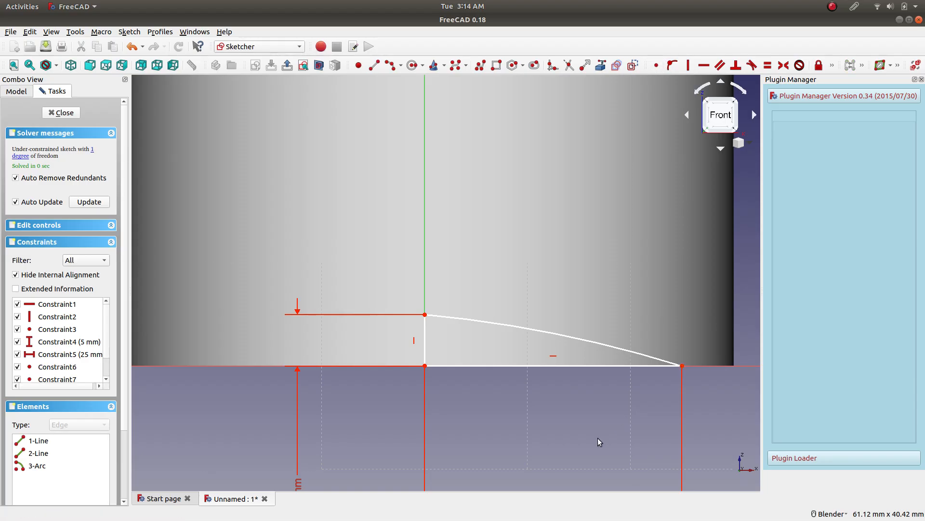
# Constrain the arc's radius to 120 mm and move its dimension label above the cylinder.
pyautogui.click(535, 330)
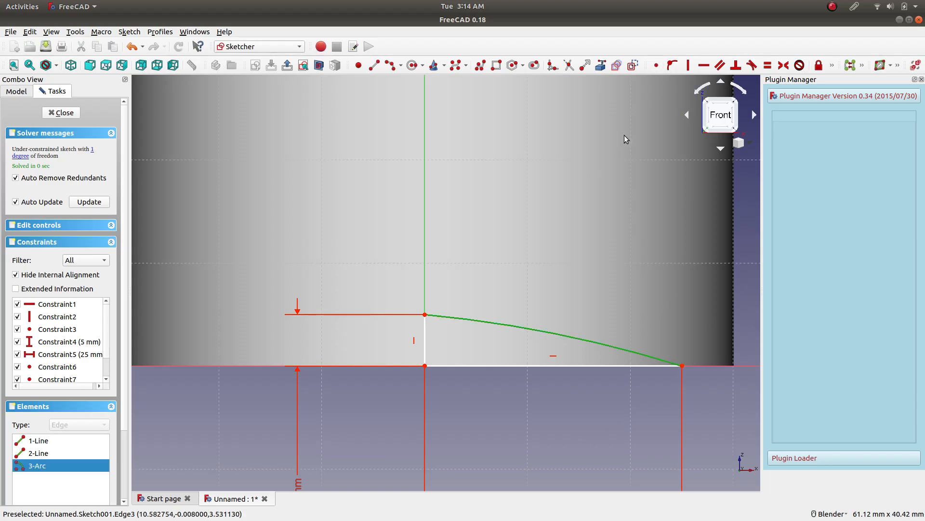
pyautogui.click(832, 65)
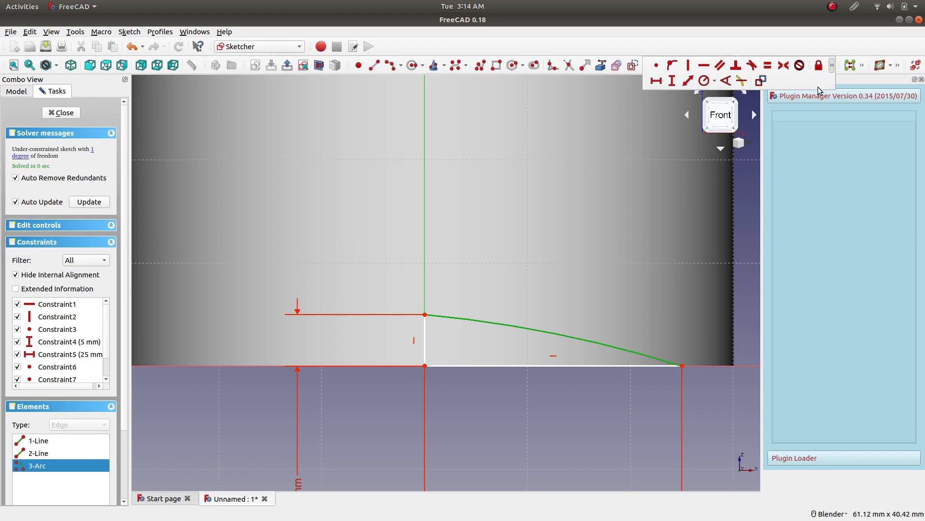
pyautogui.click(833, 66)
pyautogui.click(707, 81)
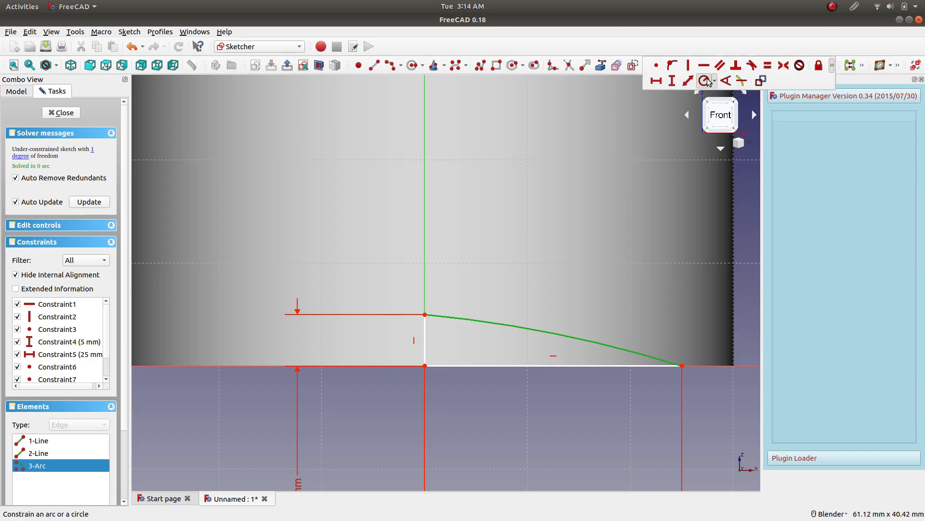
pyautogui.write('120')
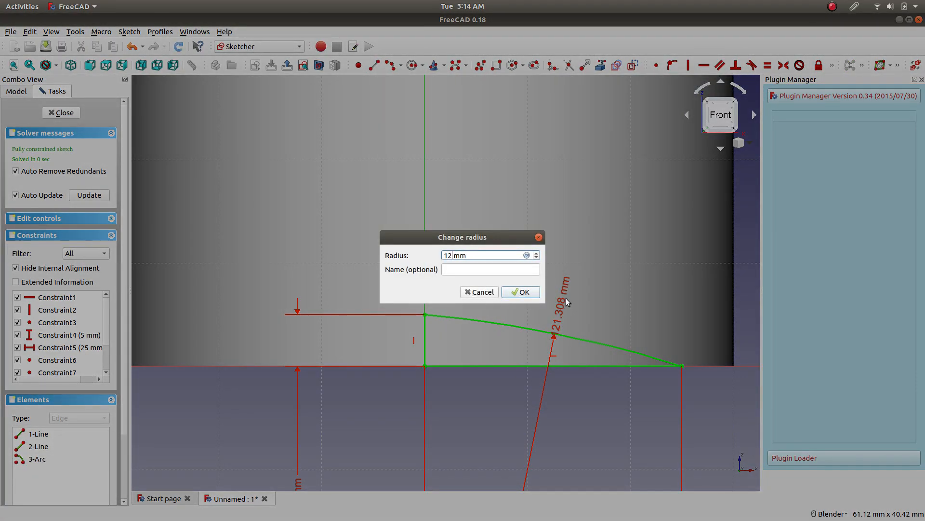
pyautogui.press('Return')
pyautogui.scroll(5, 544, 381)
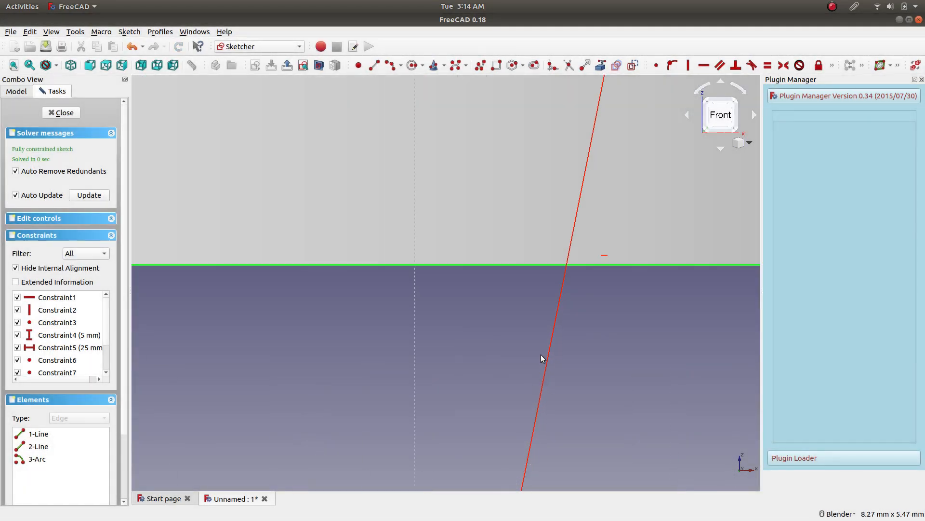
pyautogui.scroll(-8, 540, 354)
pyautogui.scroll(-3, 560, 322)
pyautogui.scroll(3, 559, 301)
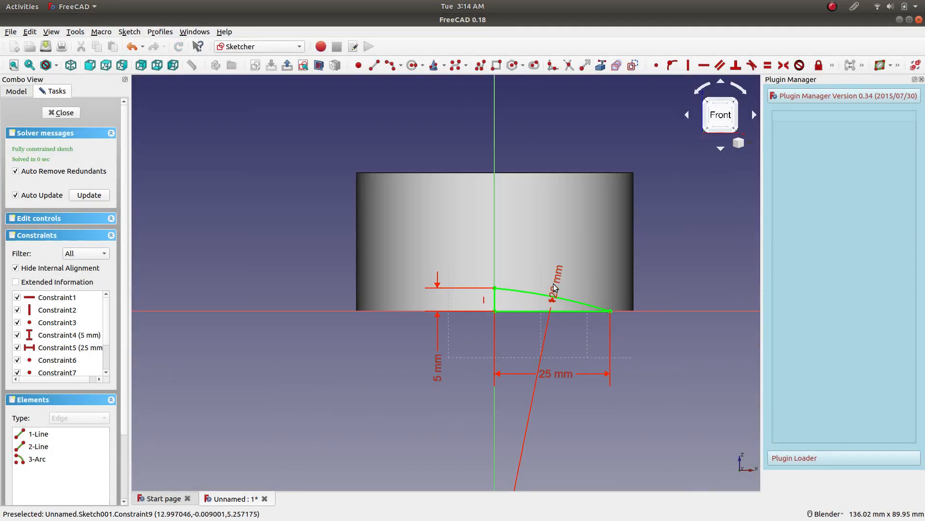
pyautogui.moveTo(560, 286); pyautogui.dragTo(541, 298)
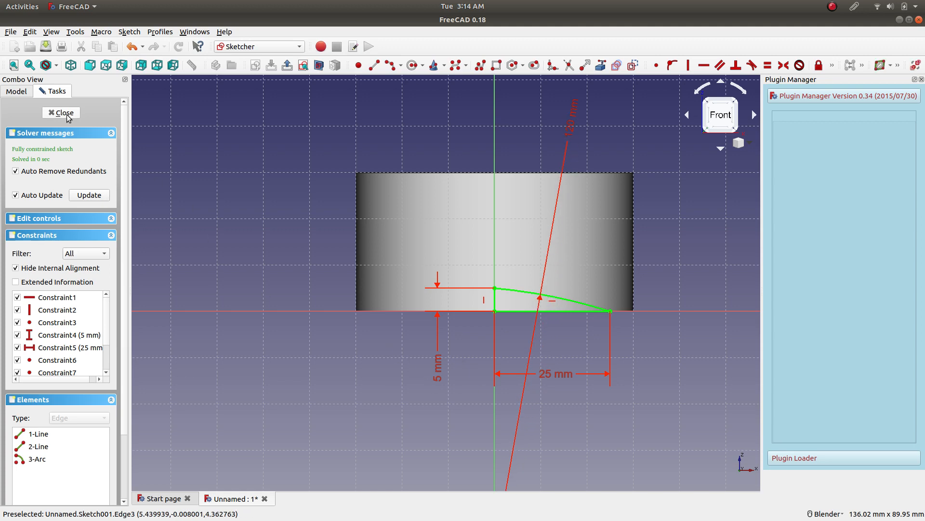
# Inspect the sketch from an angle with the section view toggled and close the sketch from the front view.
pyautogui.click(319, 66)
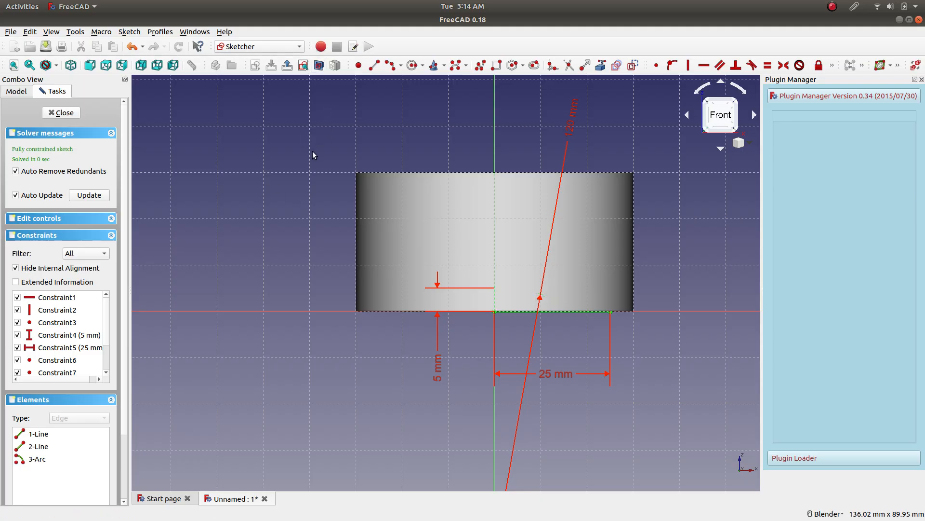
pyautogui.moveTo(331, 144)
pyautogui.mouseDown(button='middle')
pyautogui.moveTo(357, 188)
pyautogui.moveTo(340, 161)
pyautogui.mouseUp(button='middle')
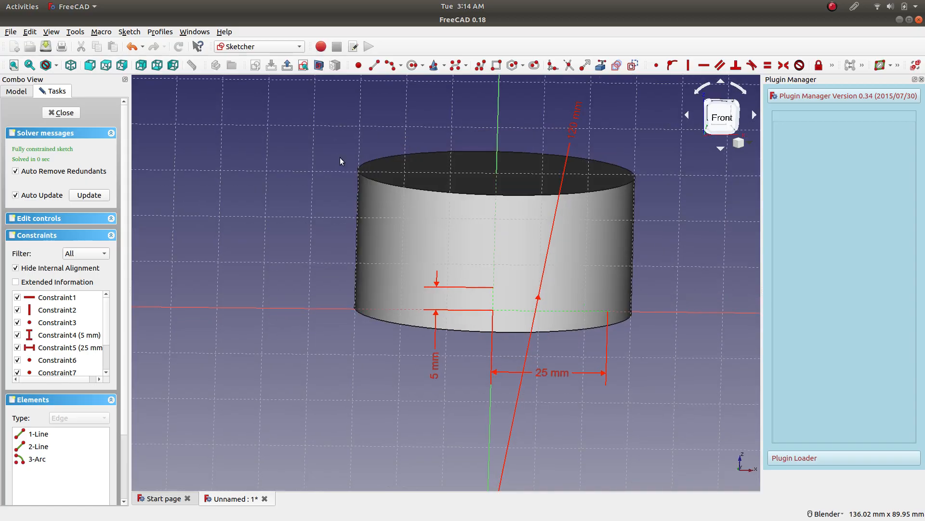
pyautogui.click(319, 66)
pyautogui.moveTo(327, 250); pyautogui.dragTo(323, 217, button='middle')
pyautogui.click(726, 125)
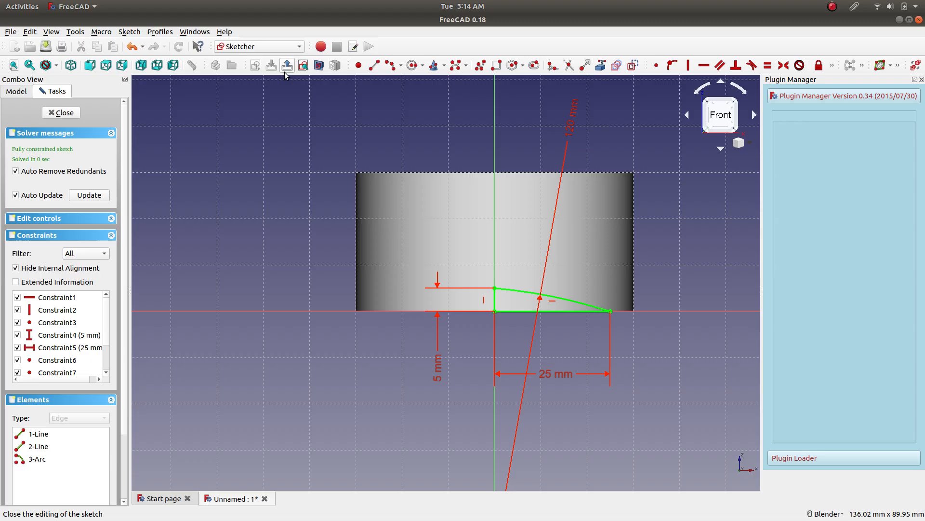
pyautogui.click(72, 114)
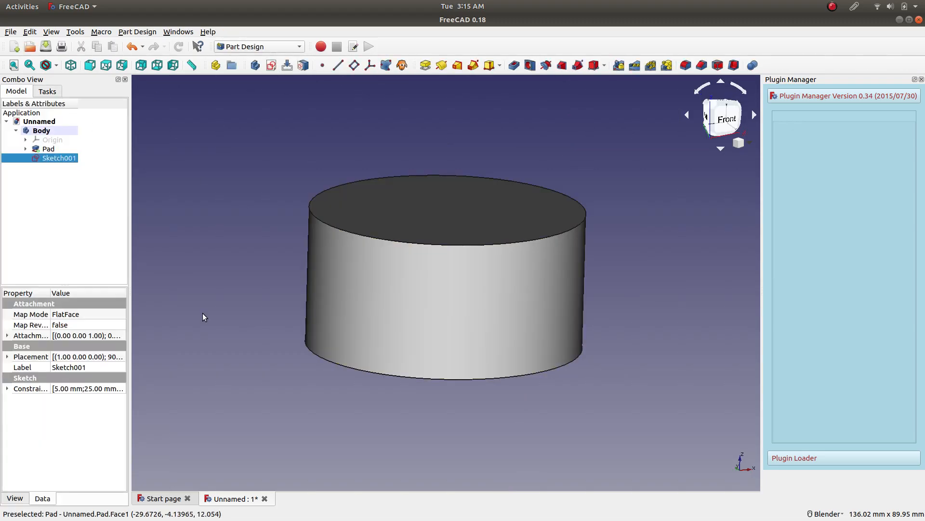
# Set the pad's transparency to 72 in its display properties and view the sketch inside the cylinder.
pyautogui.moveTo(262, 278); pyautogui.dragTo(243, 219, button='middle')
pyautogui.click(48, 150)
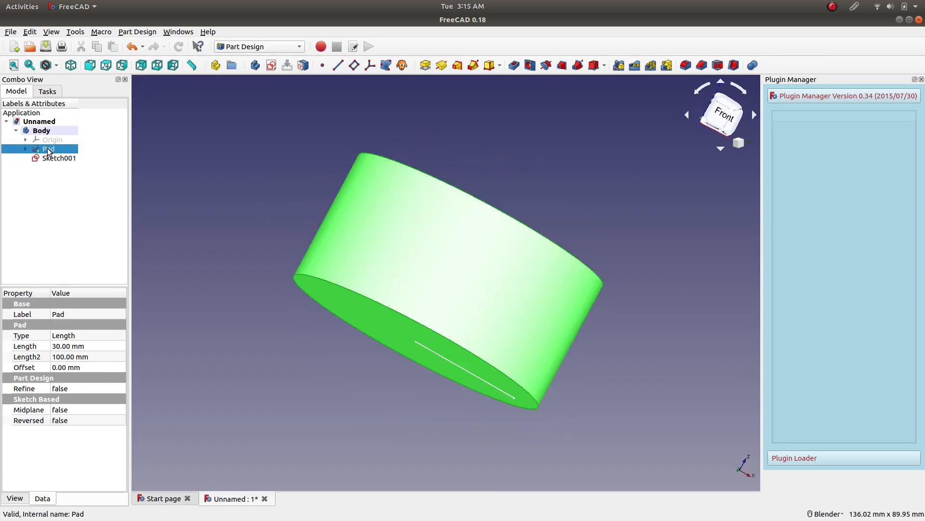
pyautogui.rightClick(49, 152)
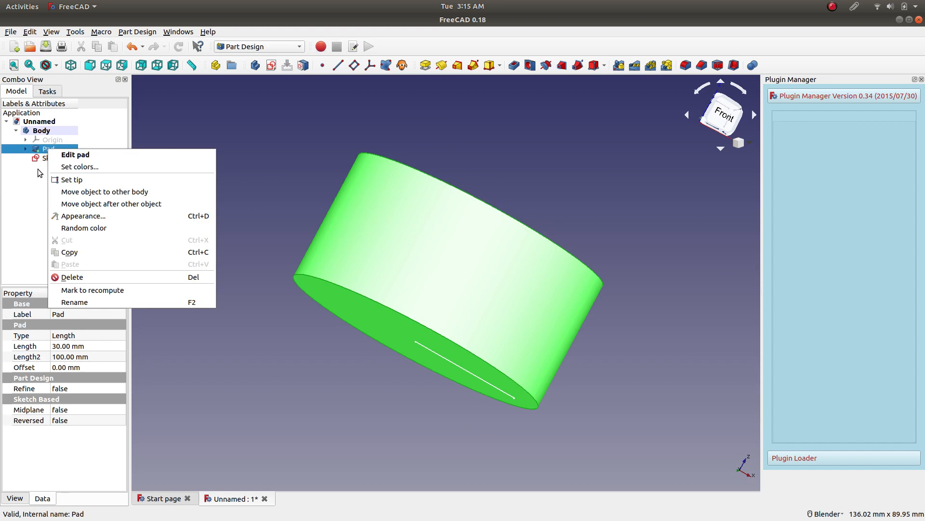
pyautogui.click(70, 216)
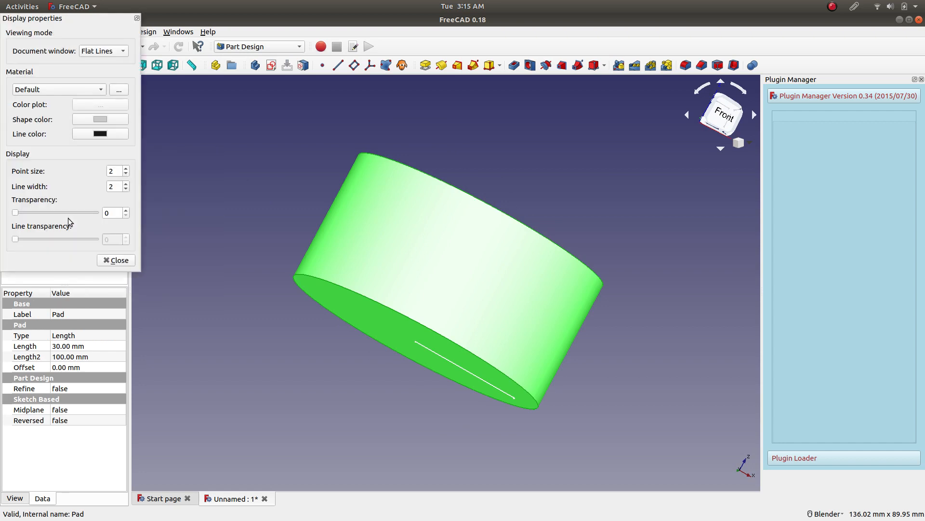
pyautogui.moveTo(19, 215); pyautogui.dragTo(75, 217)
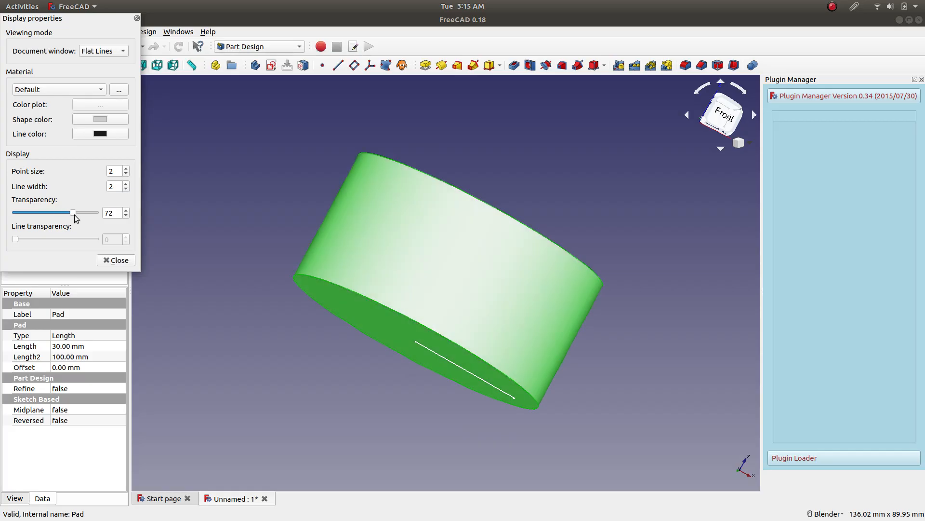
pyautogui.click(116, 259)
pyautogui.moveTo(291, 196); pyautogui.dragTo(271, 208, button='middle')
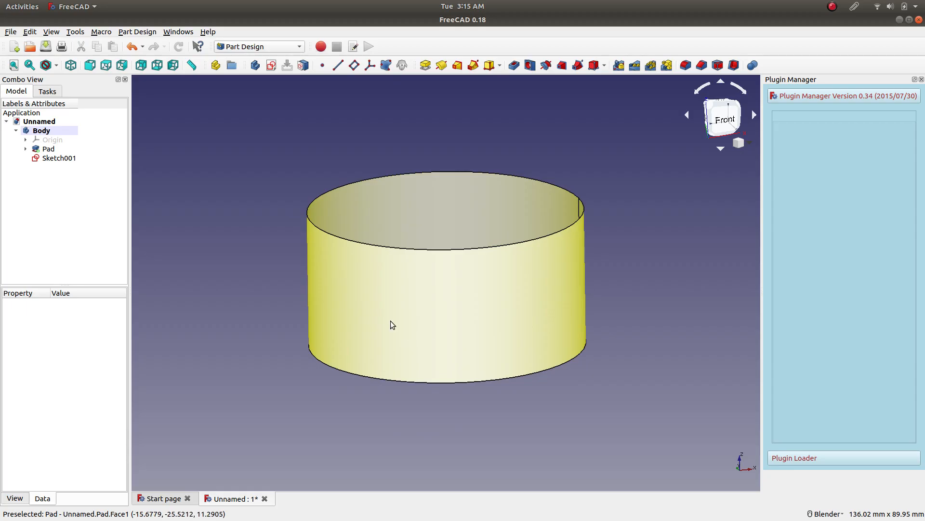
# Restore the pad's transparency to 0 in its display properties and clear the selection.
pyautogui.click(51, 141)
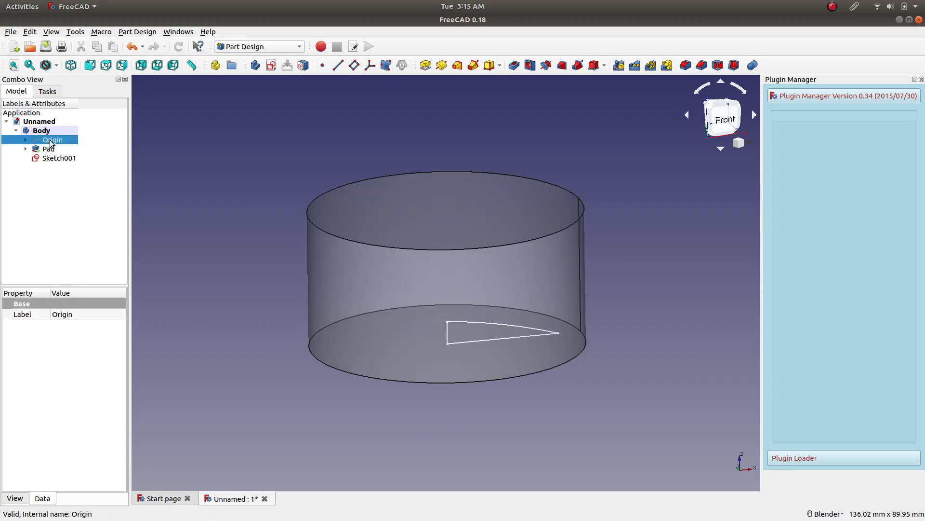
pyautogui.rightClick(51, 143)
pyautogui.click(37, 150)
pyautogui.rightClick(36, 151)
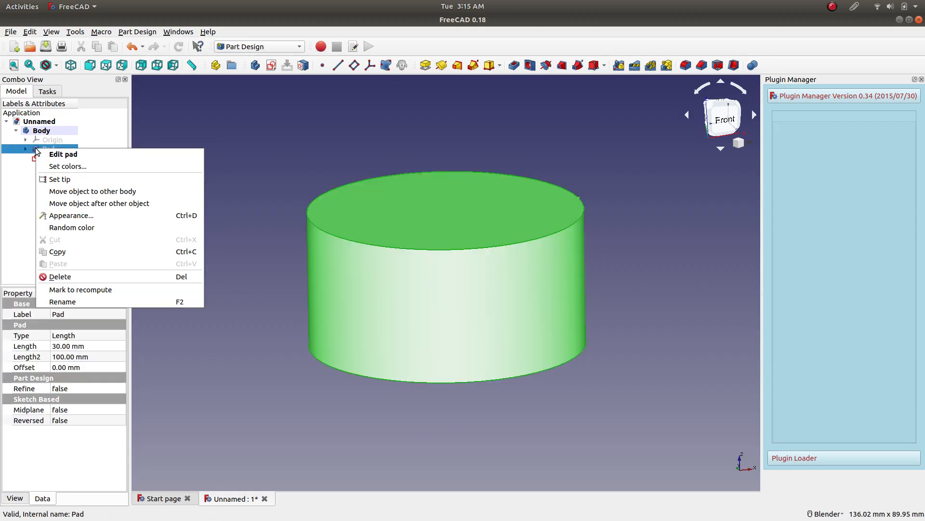
pyautogui.click(110, 215)
pyautogui.moveTo(72, 216); pyautogui.dragTo(2, 222)
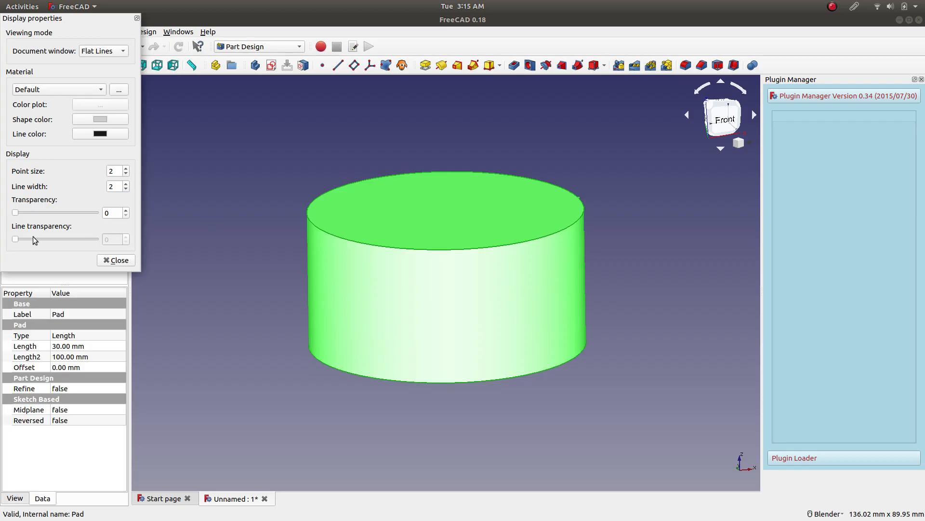
pyautogui.click(121, 259)
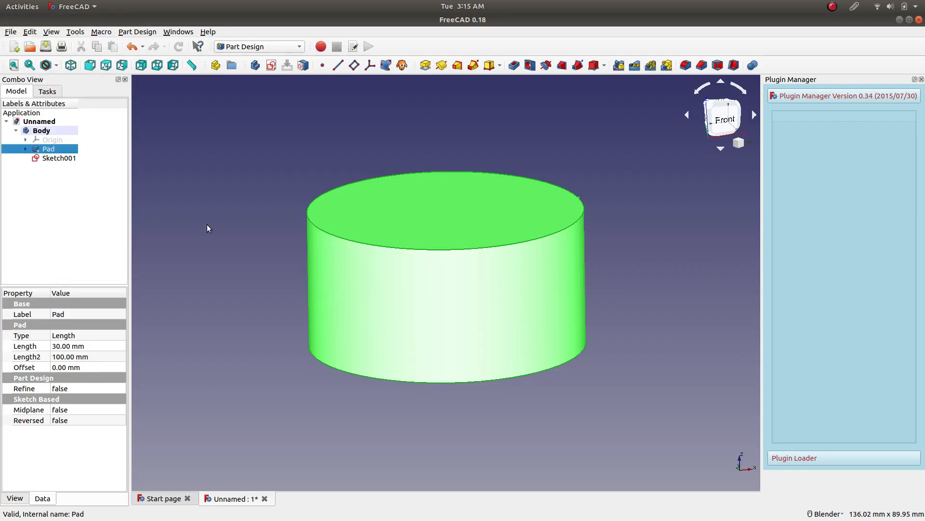
pyautogui.click(207, 224)
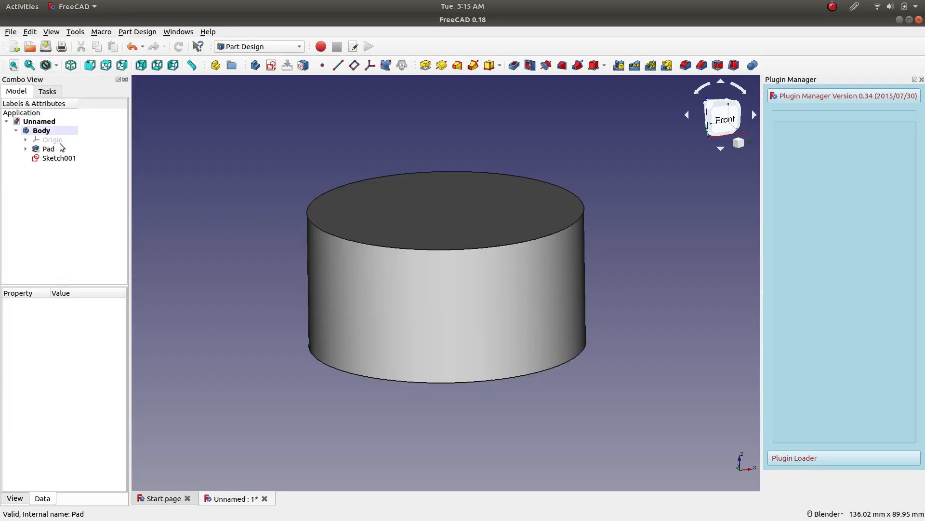
# Switch the display style to Wireframe and view the profile sketch inside the cylinder.
pyautogui.click(56, 65)
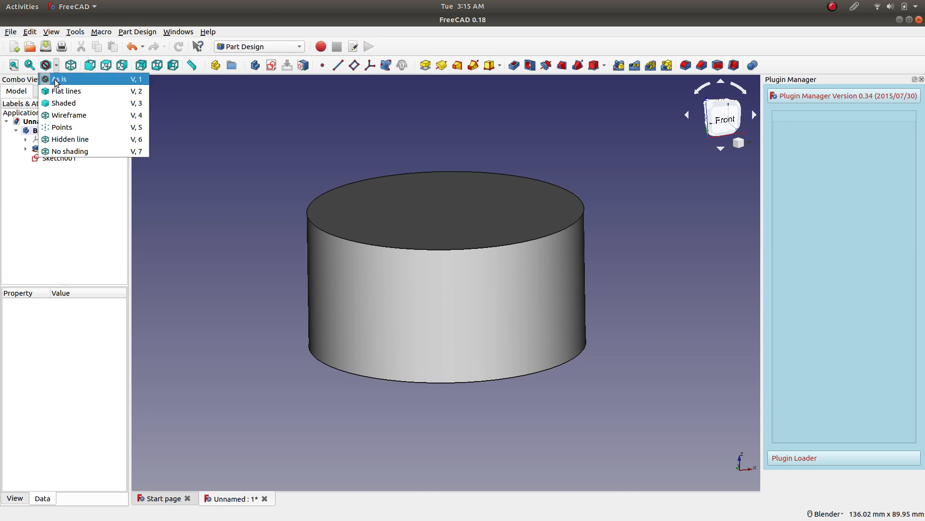
pyautogui.click(67, 115)
pyautogui.moveTo(287, 211); pyautogui.dragTo(286, 189, button='middle')
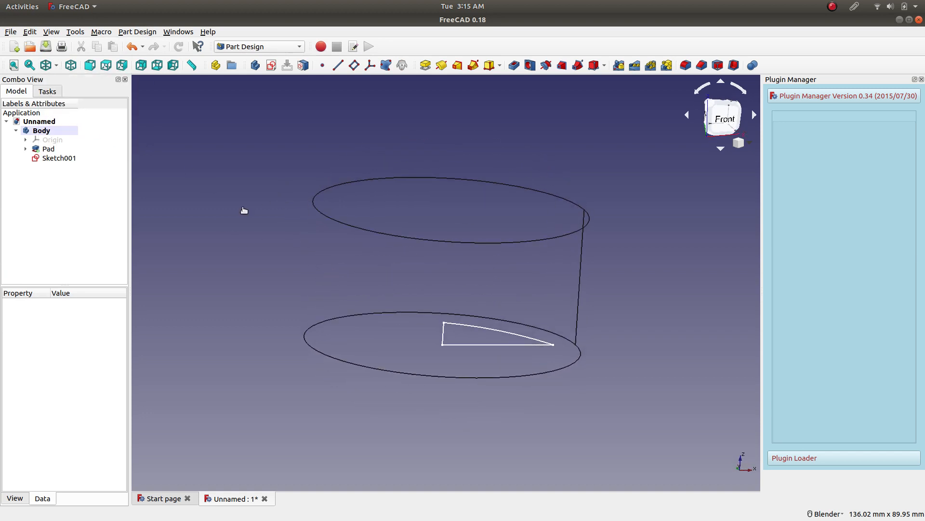
# Groove the arc-topped profile sketch 360° around the Base Z axis into the cylinder's base.
pyautogui.click(69, 158)
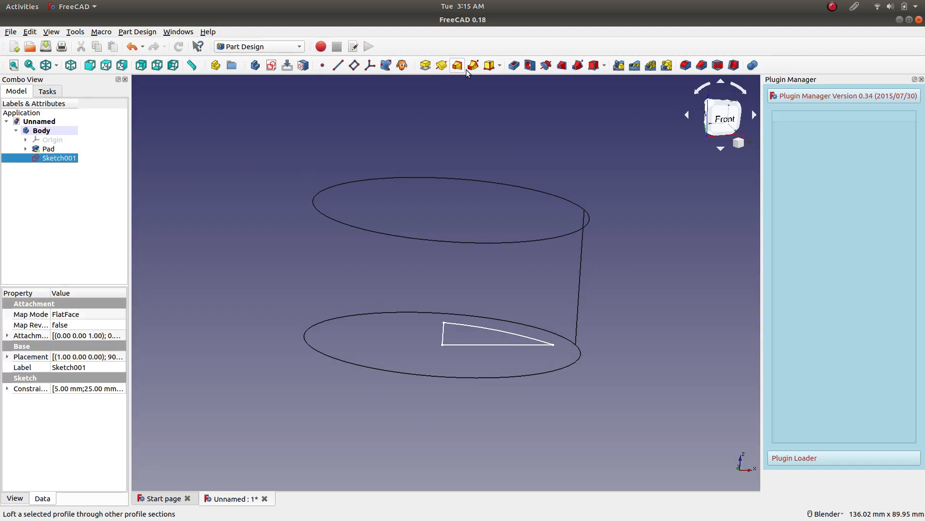
pyautogui.click(546, 70)
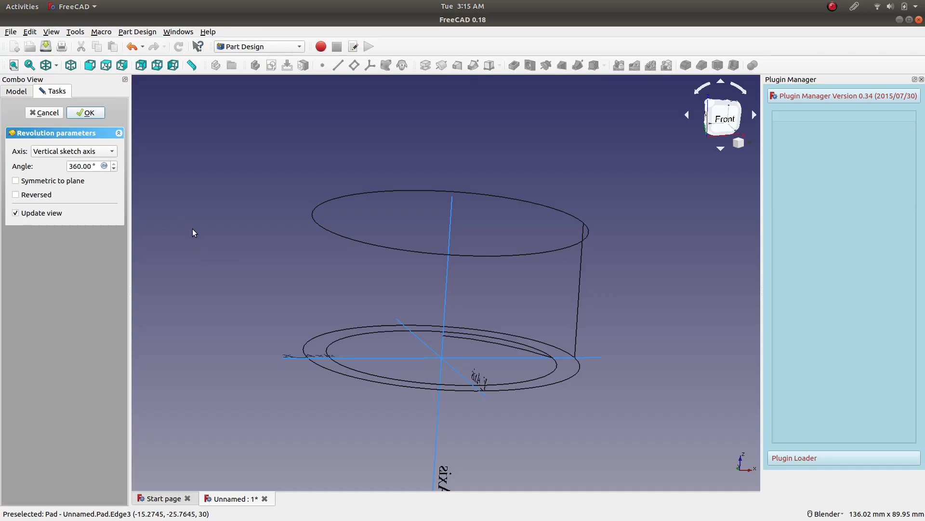
pyautogui.click(89, 156)
pyautogui.click(85, 212)
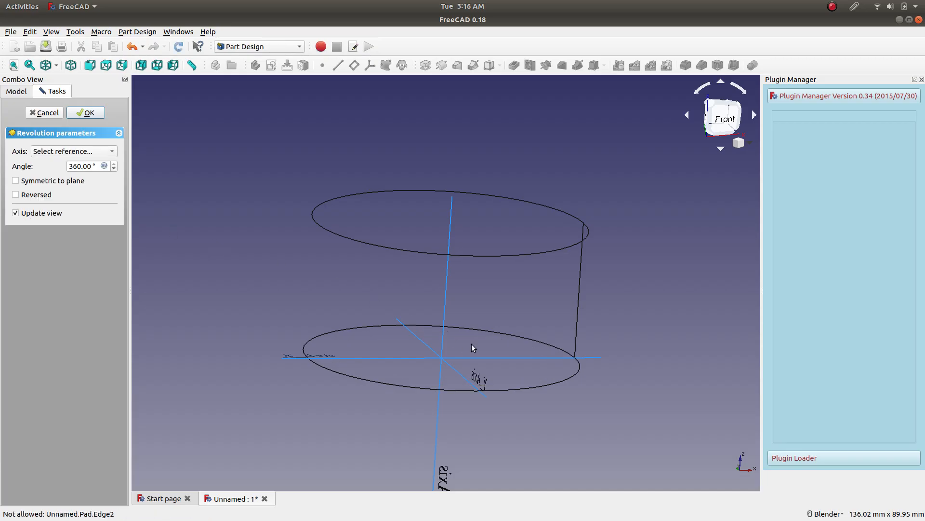
pyautogui.click(448, 296)
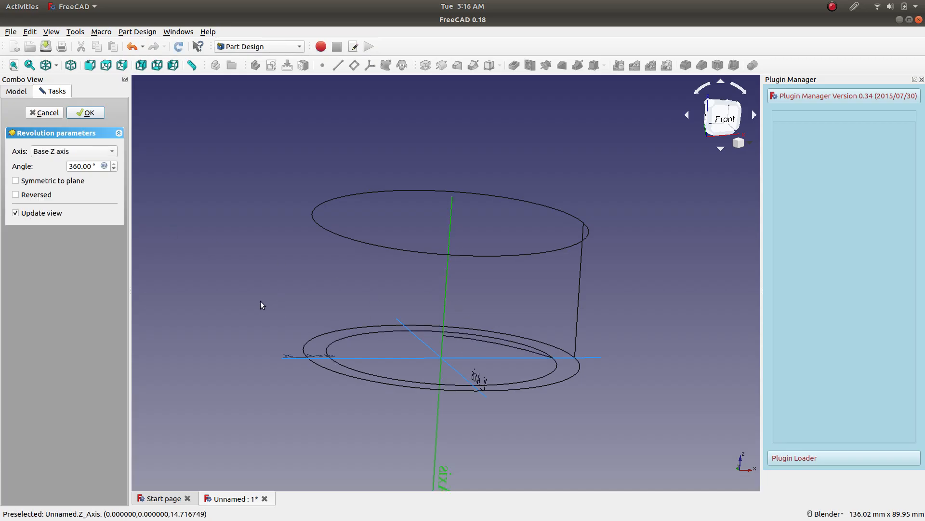
# Restore the shaded display style and view the groove in the cylinder's base from below.
pyautogui.click(57, 66)
pyautogui.click(60, 79)
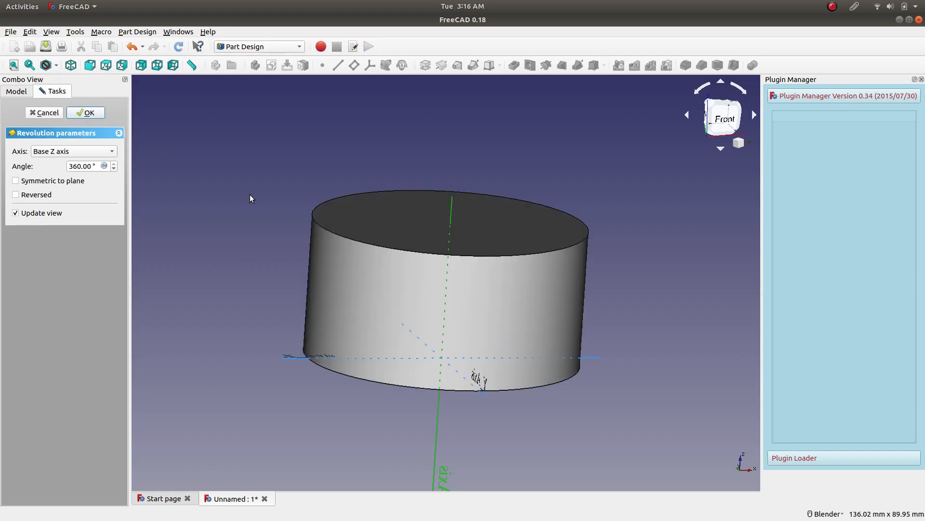
pyautogui.moveTo(271, 258)
pyautogui.mouseDown(button='middle')
pyautogui.moveTo(323, 158)
pyautogui.moveTo(401, 188)
pyautogui.moveTo(420, 239)
pyautogui.moveTo(330, 252)
pyautogui.moveTo(376, 193)
pyautogui.moveTo(337, 227)
pyautogui.moveTo(312, 231)
pyautogui.moveTo(342, 215)
pyautogui.moveTo(319, 220)
pyautogui.mouseUp(button='middle')
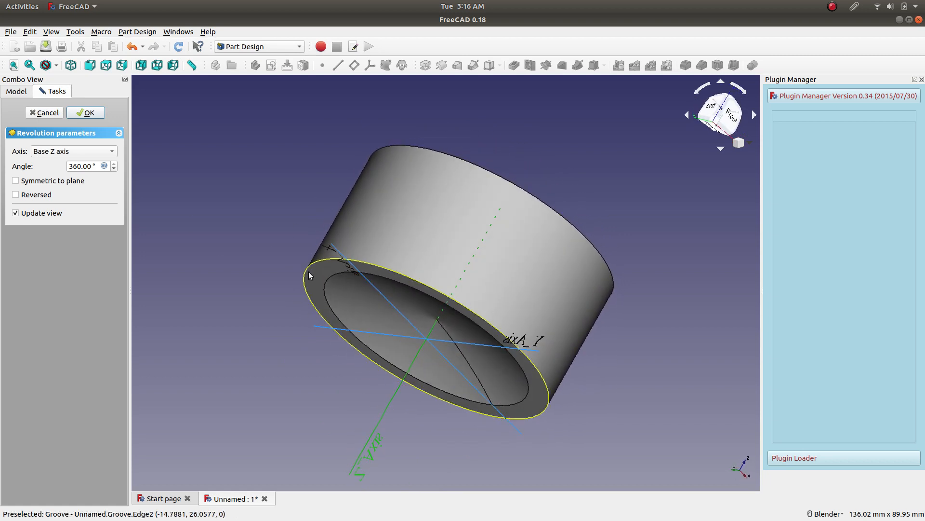
# Preview the groove at smaller angles such as 330° and 140°, and return the angle to 360°.
pyautogui.doubleClick(89, 168)
pyautogui.write('300')
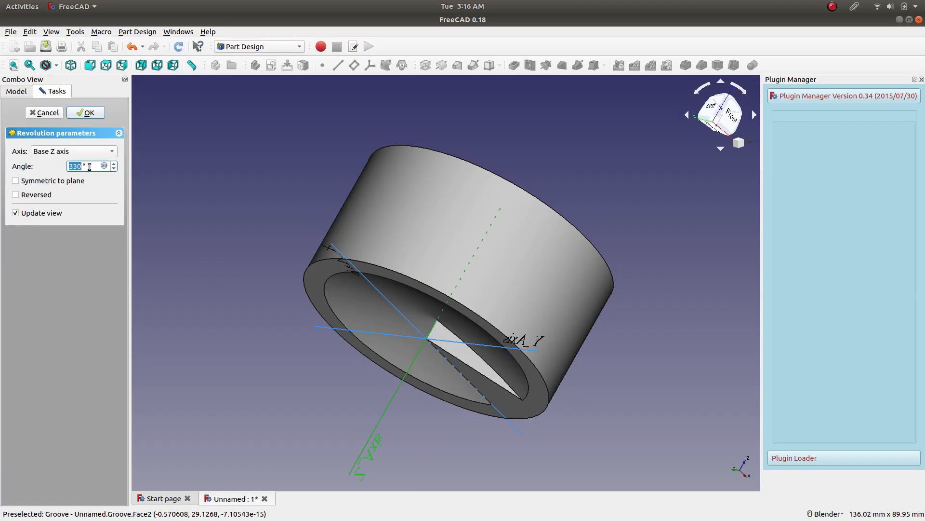
pyautogui.write('20050')
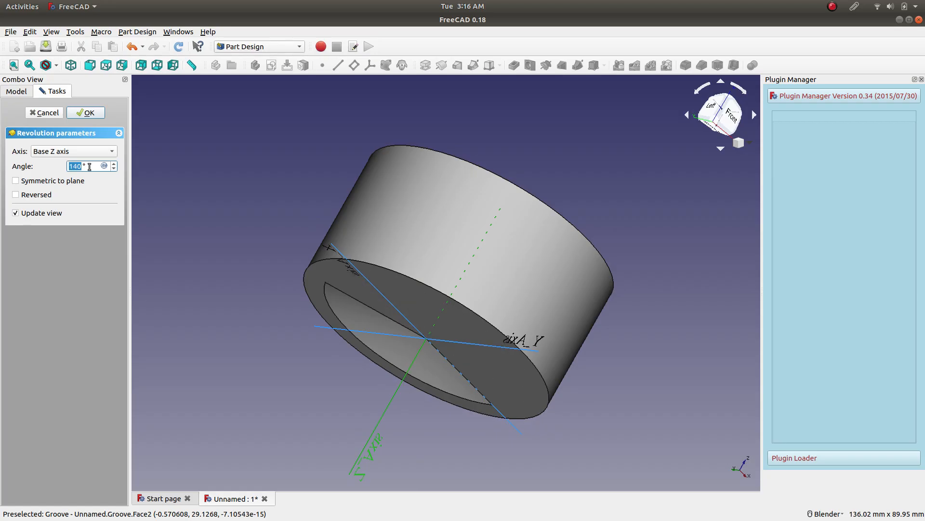
pyautogui.write('210')
pyautogui.write('360')
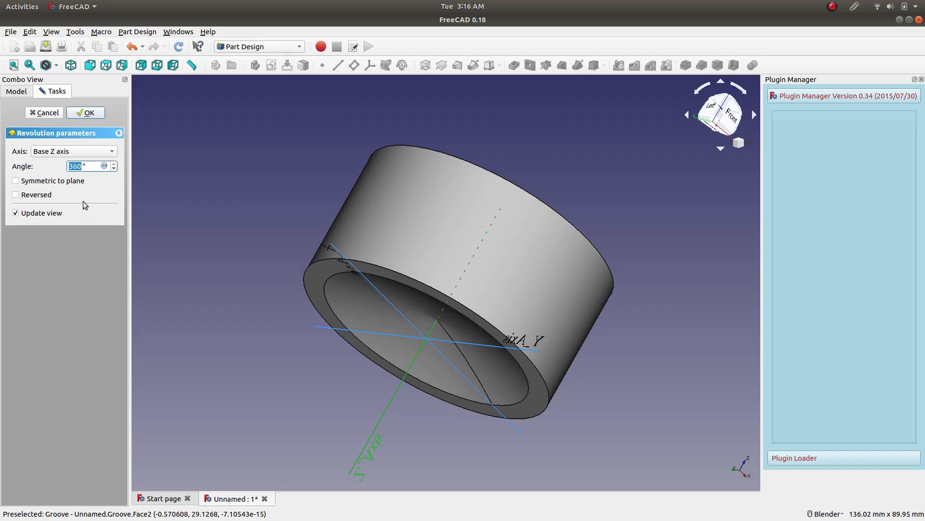
# Accept the groove and start a new sketch on the flat ring face around the recess.
pyautogui.click(86, 112)
pyautogui.moveTo(233, 200); pyautogui.dragTo(259, 184, button='middle')
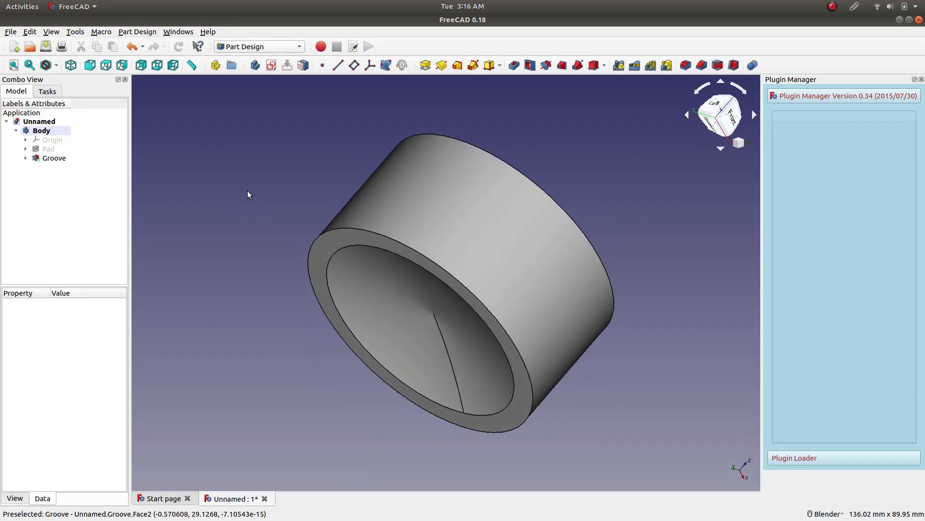
pyautogui.moveTo(218, 257); pyautogui.dragTo(389, 153, button='middle')
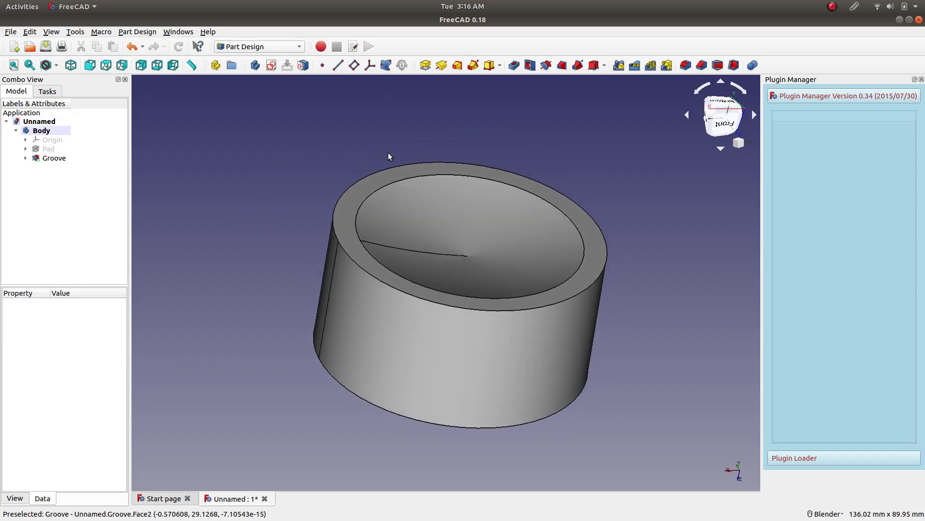
pyautogui.click(367, 189)
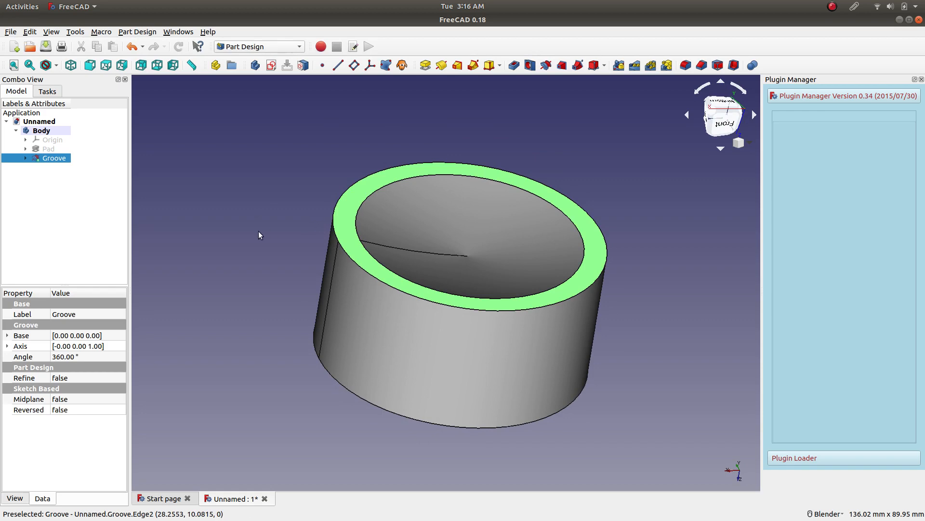
pyautogui.click(270, 66)
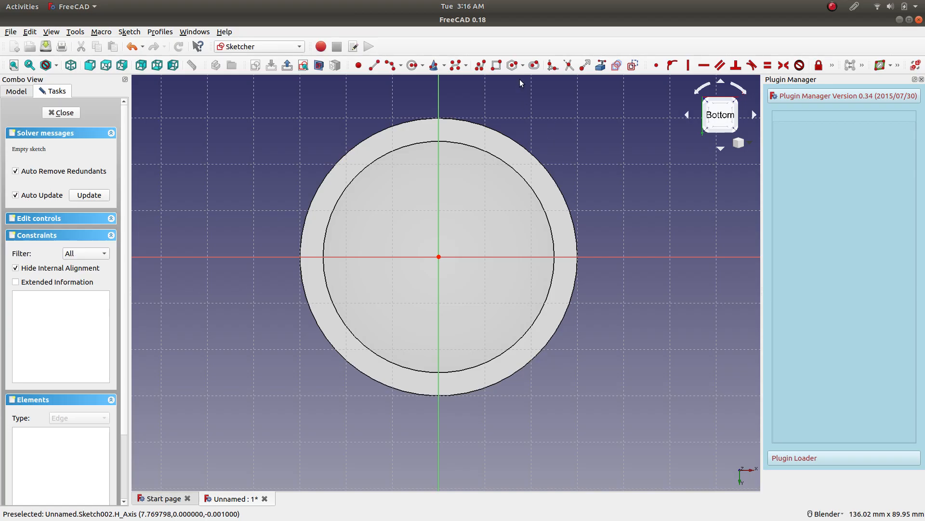
# Draw a circle of about 10.4 mm radius centred on the sketch origin.
pyautogui.click(412, 65)
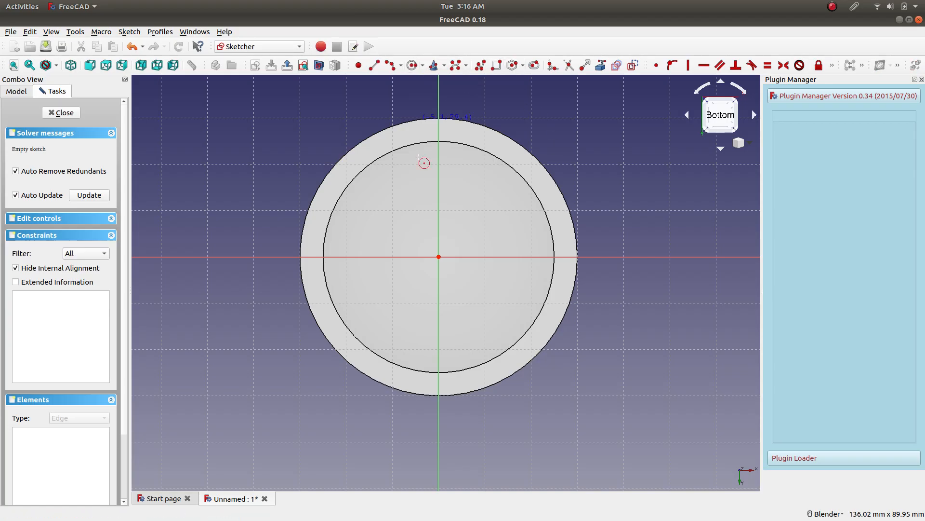
pyautogui.click(439, 256)
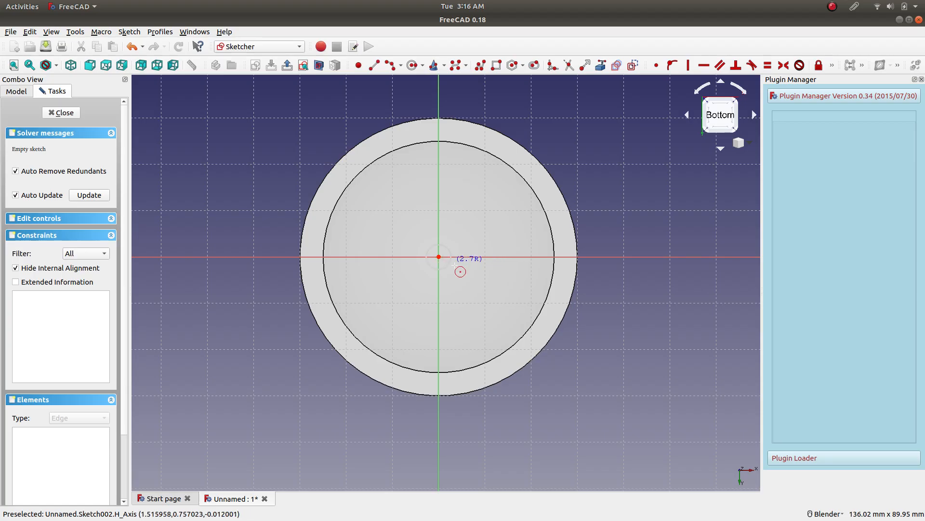
pyautogui.click(481, 285)
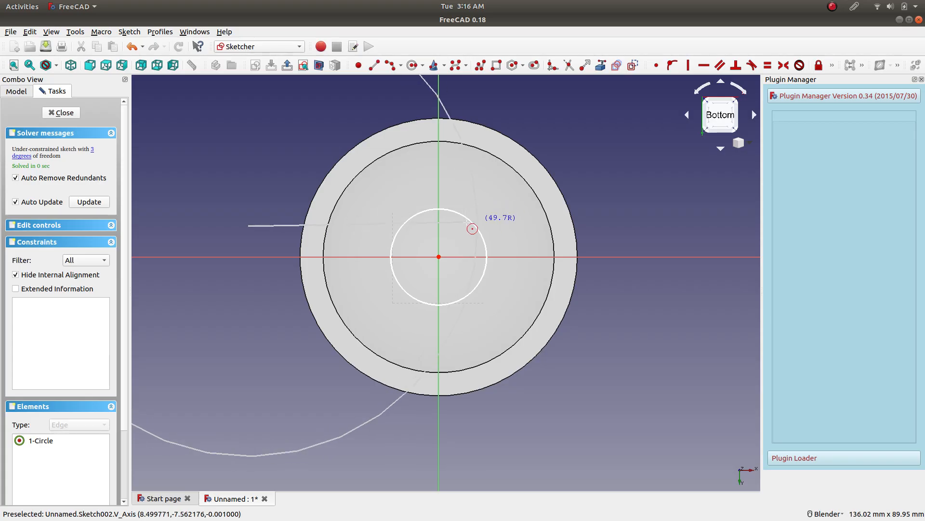
pyautogui.press('Escape')
# Constrain the circle's radius to 10 mm and close the sketch.
pyautogui.click(472, 224)
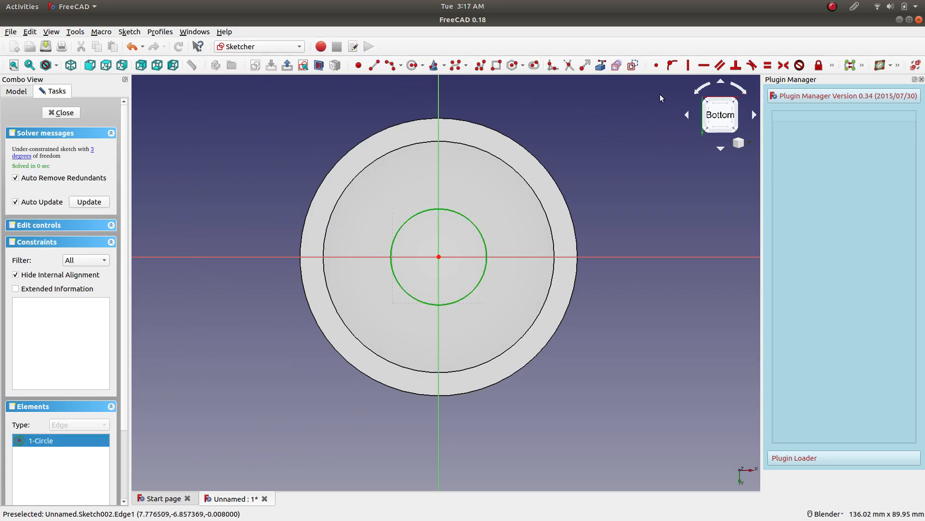
pyautogui.click(834, 68)
pyautogui.click(708, 81)
pyautogui.write('10')
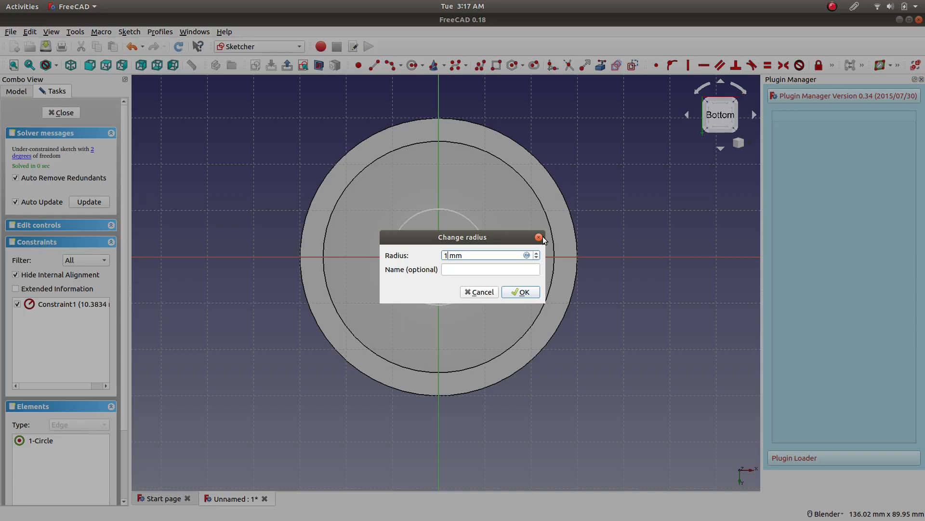
pyautogui.click(527, 291)
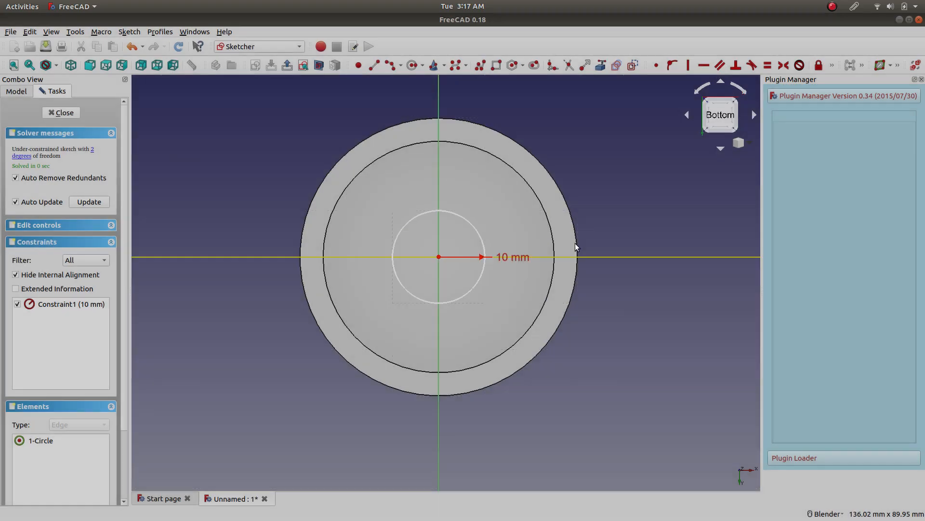
pyautogui.click(61, 112)
# Start a pocket from the circle sketch and preview lengths between 3 mm and 6 mm.
pyautogui.moveTo(591, 180)
pyautogui.mouseDown(button='middle')
pyautogui.moveTo(557, 170)
pyautogui.moveTo(431, 219)
pyautogui.mouseUp(button='middle')
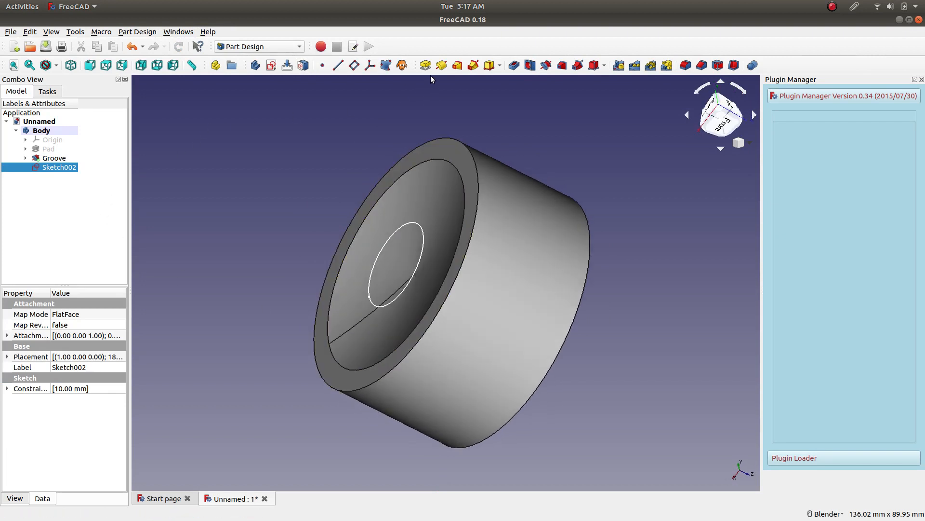
pyautogui.click(514, 65)
pyautogui.moveTo(237, 217); pyautogui.dragTo(261, 216, button='middle')
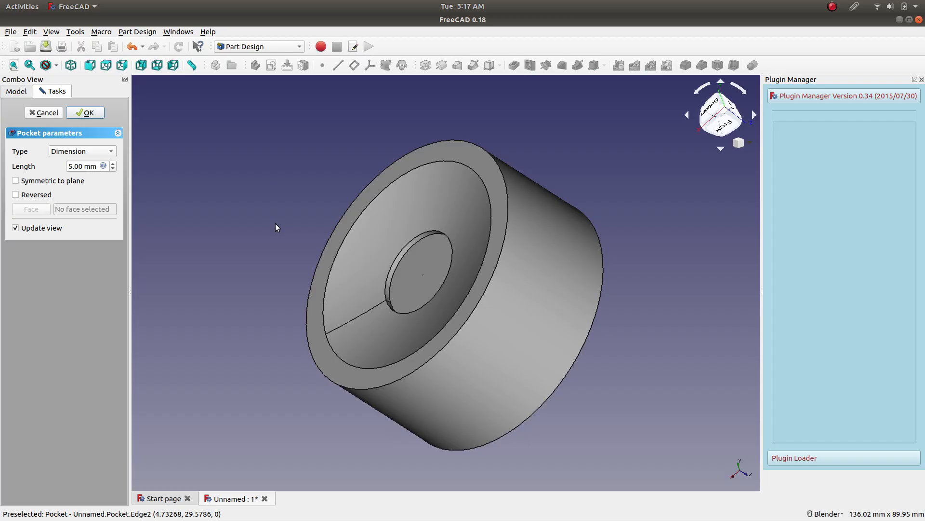
pyautogui.click(112, 169)
pyautogui.click(113, 169)
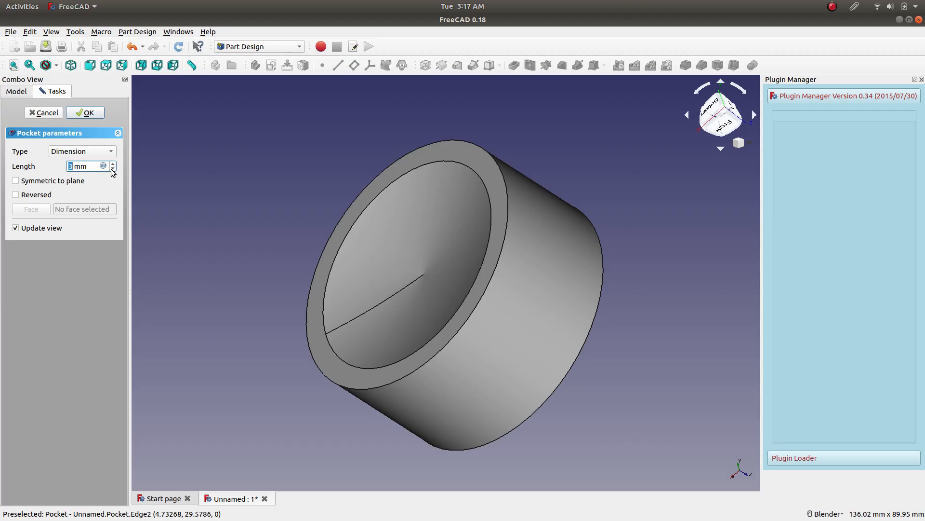
pyautogui.click(113, 163)
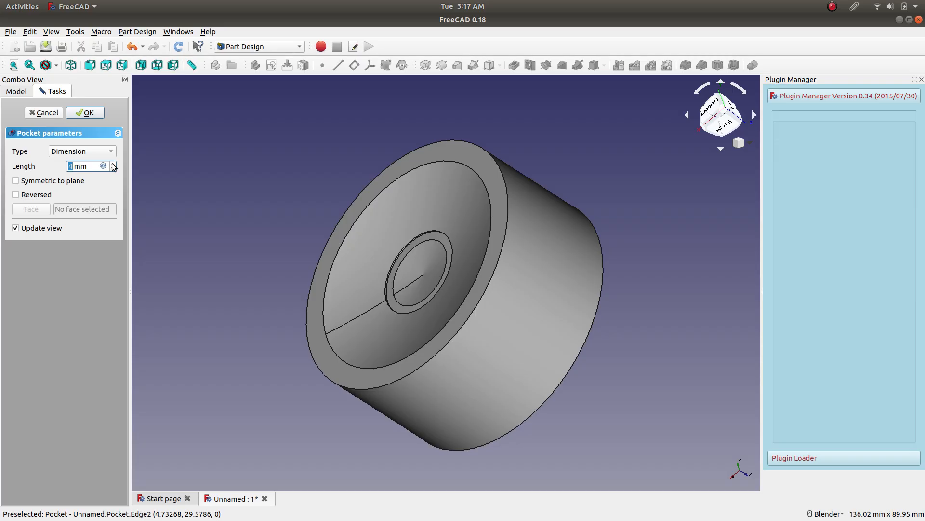
pyautogui.click(113, 164)
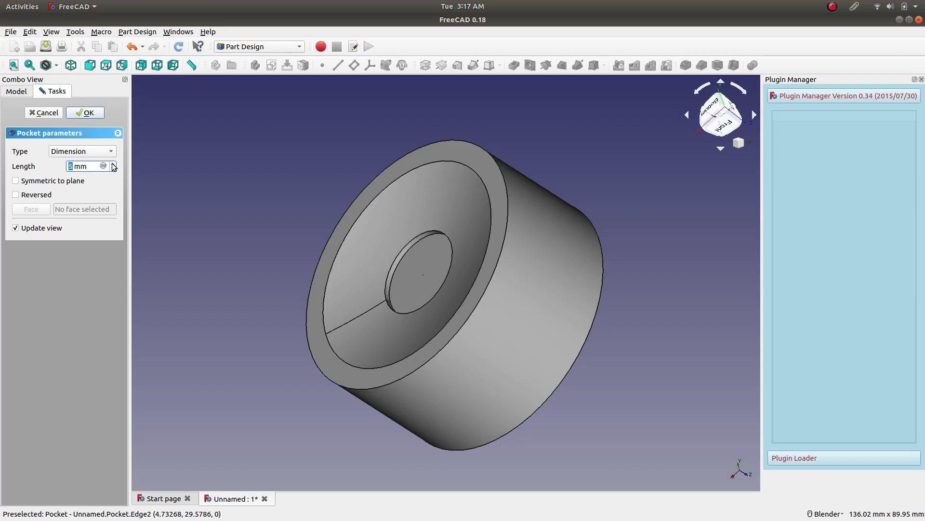
pyautogui.click(113, 164)
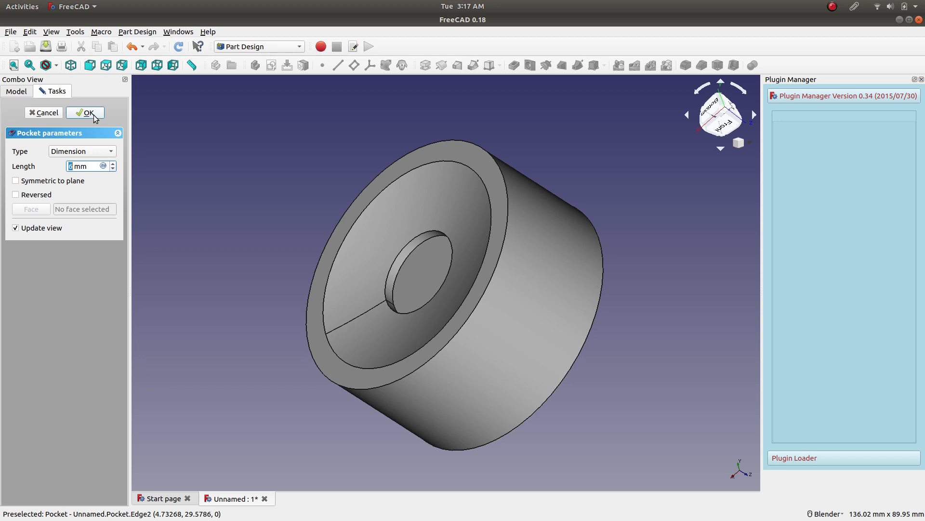
# Set the pocket's length to 4 mm and accept the pocket.
pyautogui.scroll(-1, 86, 167)
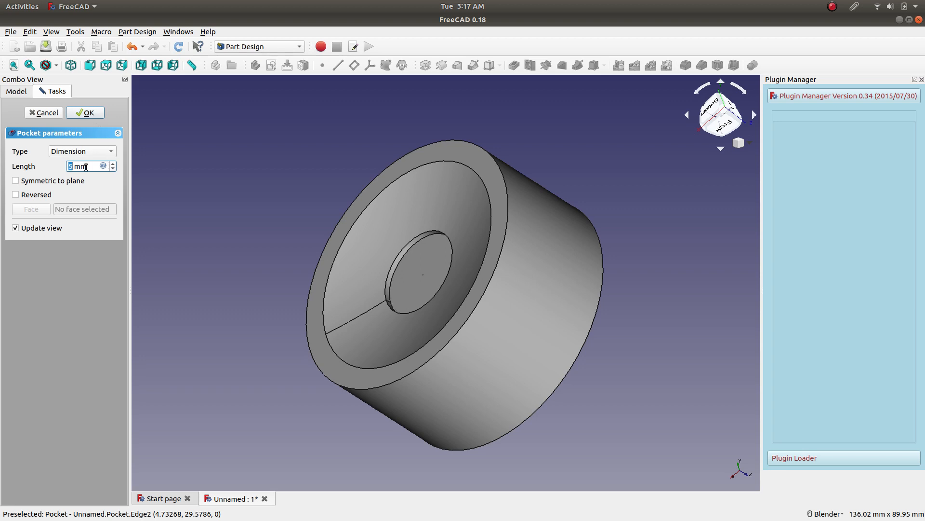
pyautogui.scroll(-1, 86, 167)
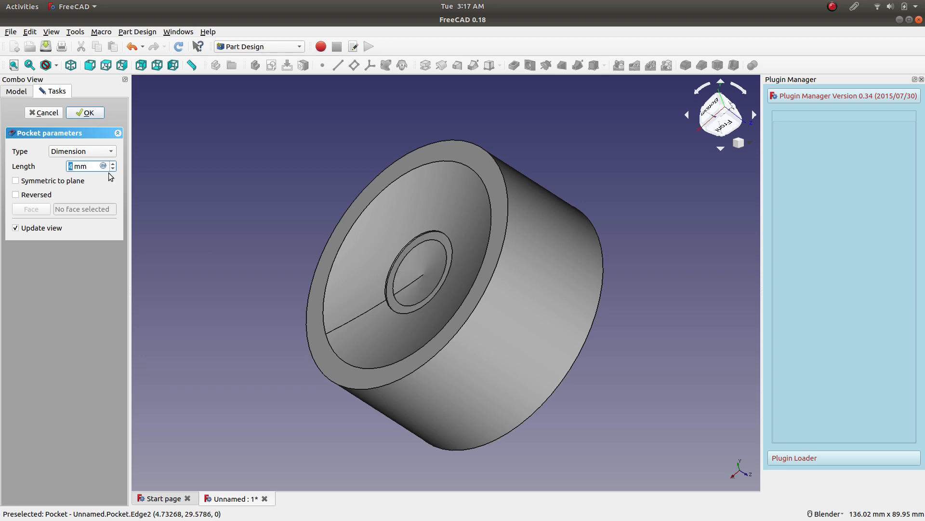
pyautogui.moveTo(289, 200)
pyautogui.mouseDown(button='middle')
pyautogui.moveTo(367, 215)
pyautogui.moveTo(386, 144)
pyautogui.moveTo(344, 143)
pyautogui.moveTo(302, 165)
pyautogui.moveTo(269, 221)
pyautogui.moveTo(247, 198)
pyautogui.moveTo(289, 191)
pyautogui.mouseUp(button='middle')
pyautogui.click(86, 112)
# Save the document as toothpaste_lid in FreeCAD Document format.
pyautogui.moveTo(287, 250); pyautogui.dragTo(333, 208, button='middle')
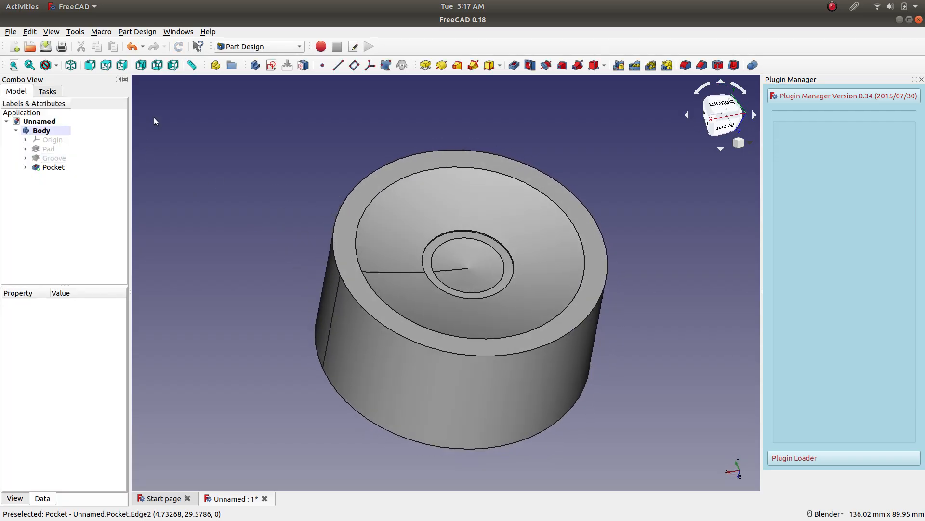
pyautogui.click(47, 47)
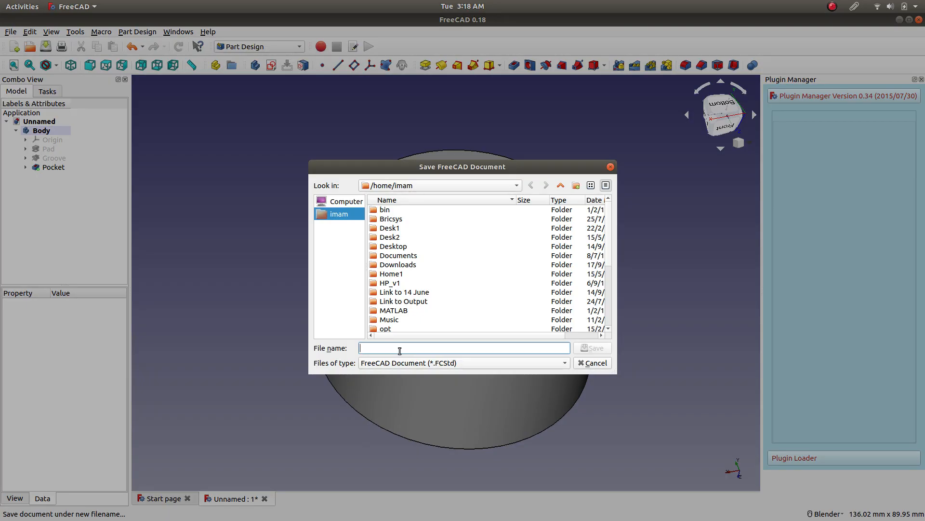
pyautogui.write('Li')
pyautogui.press('BackSpace')
pyautogui.press('BackSpace')
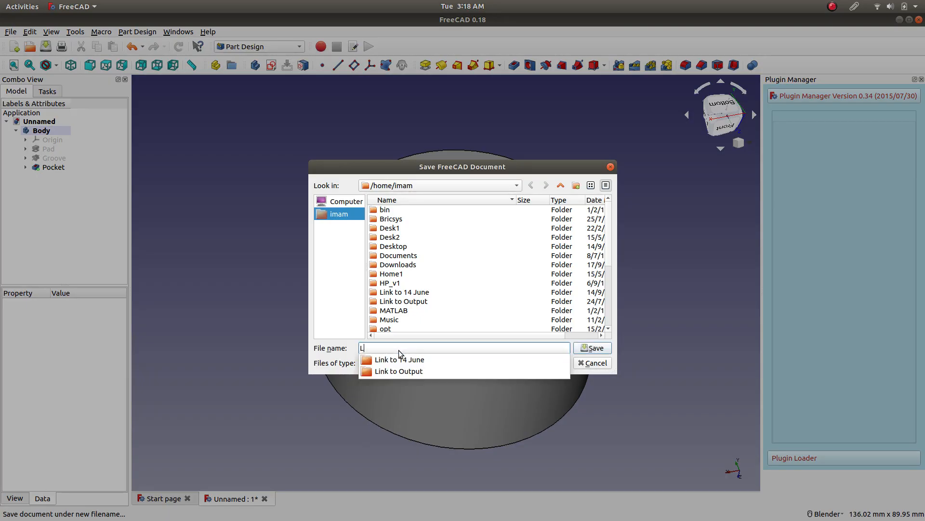
pyautogui.write('toothpaste_lid')
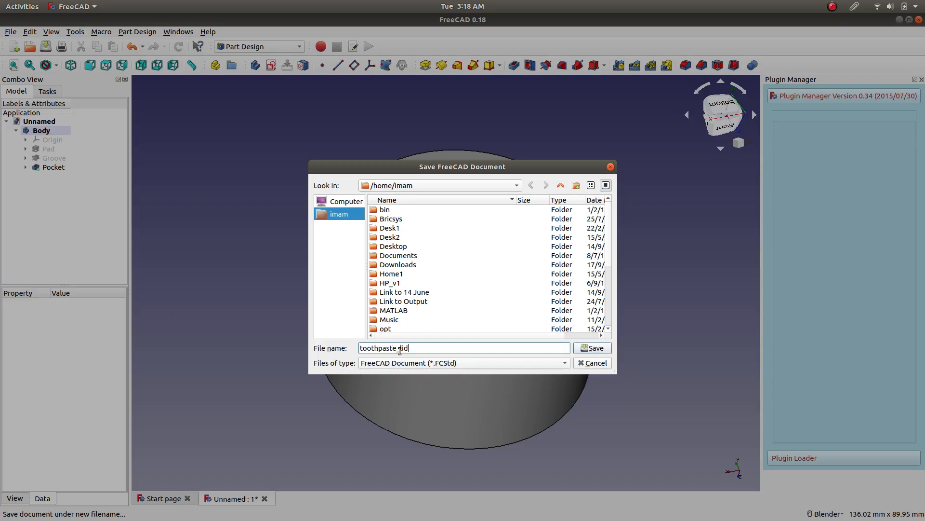
pyautogui.click(593, 347)
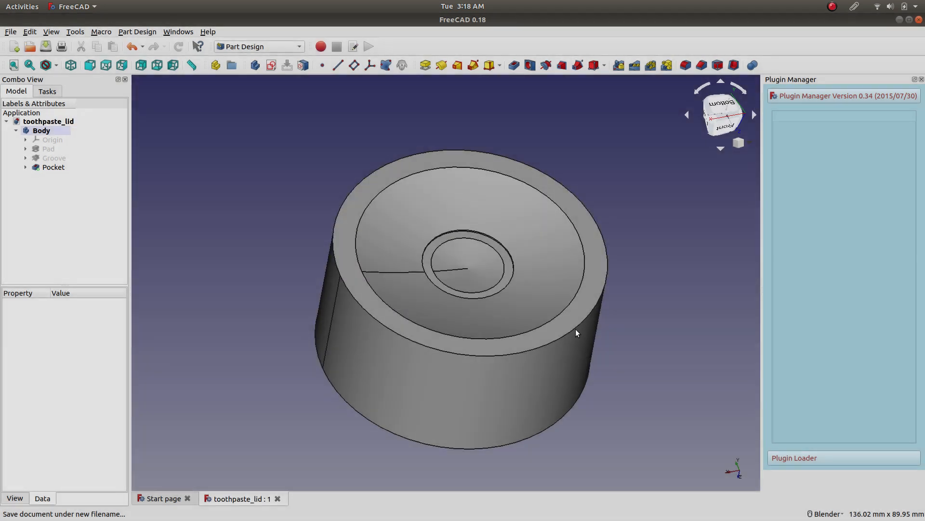
# Fillet the inner circular edge of the pocket's floor with a 15 mm radius.
pyautogui.scroll(5, 512, 227)
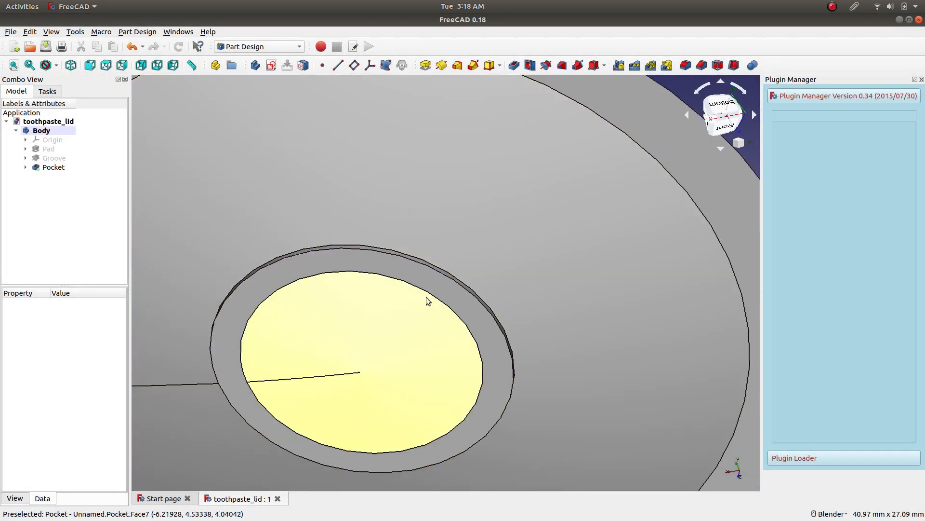
pyautogui.click(424, 291)
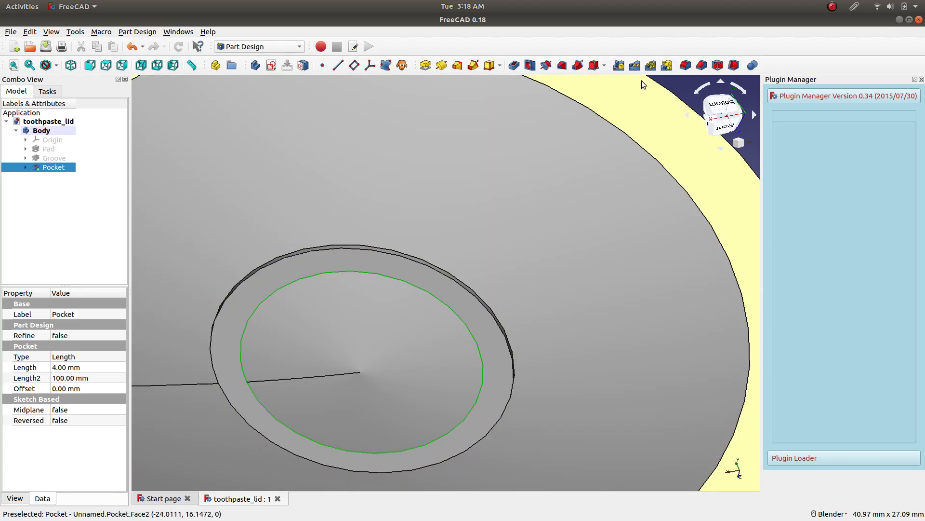
pyautogui.click(686, 69)
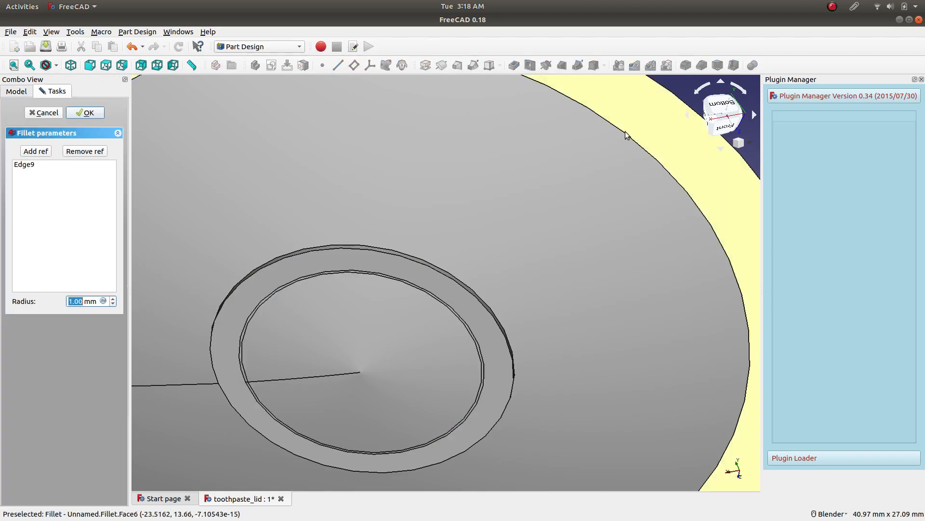
pyautogui.scroll(16, 87, 302)
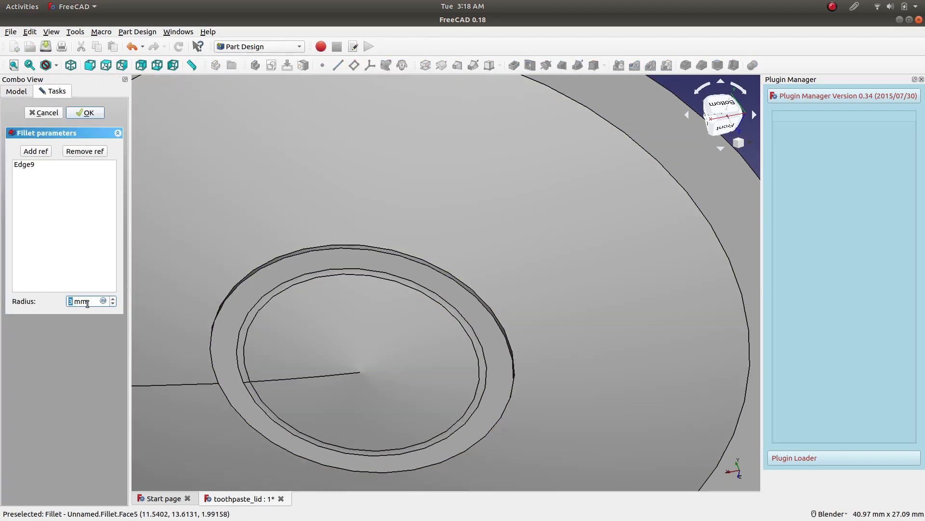
pyautogui.scroll(-2, 87, 303)
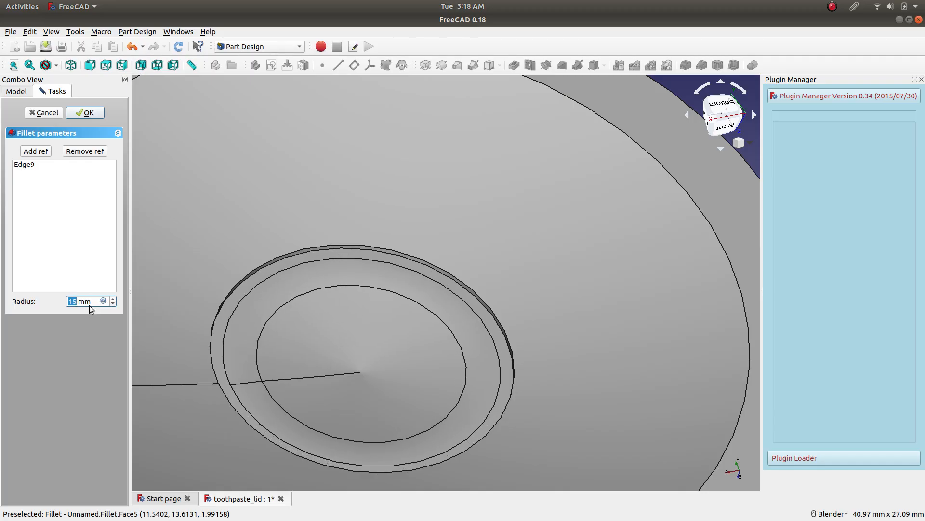
pyautogui.click(92, 114)
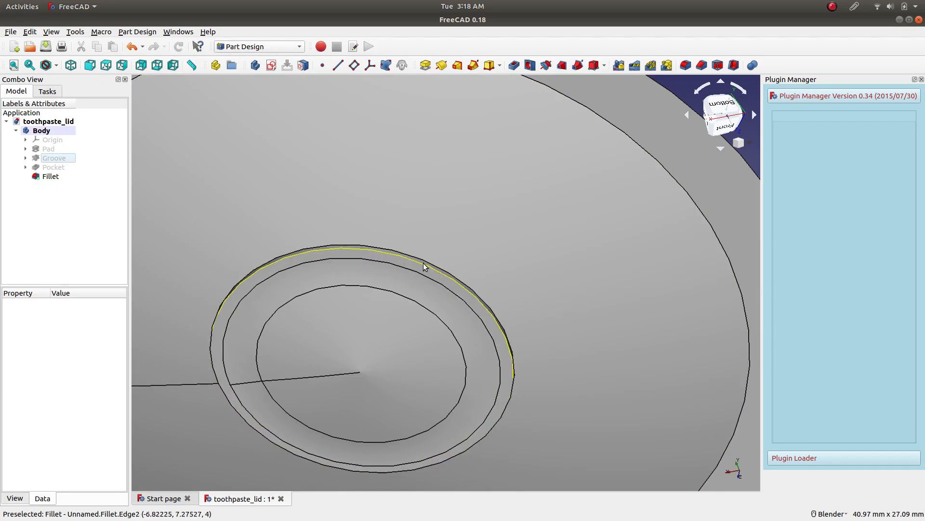
# Start a fillet on the pocket's narrow side wall face and preview a 0.1 mm radius.
pyautogui.scroll(10, 423, 262)
pyautogui.click(410, 255)
pyautogui.scroll(-10, 410, 255)
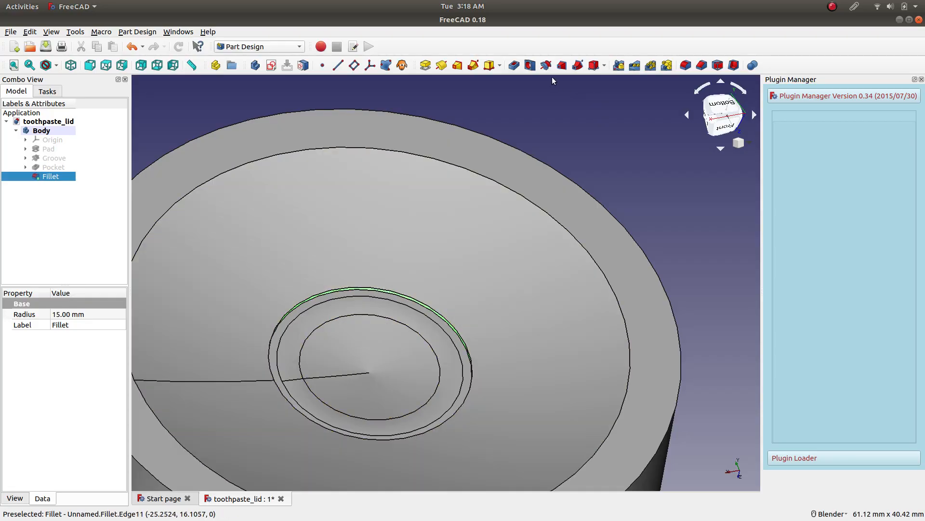
pyautogui.click(686, 65)
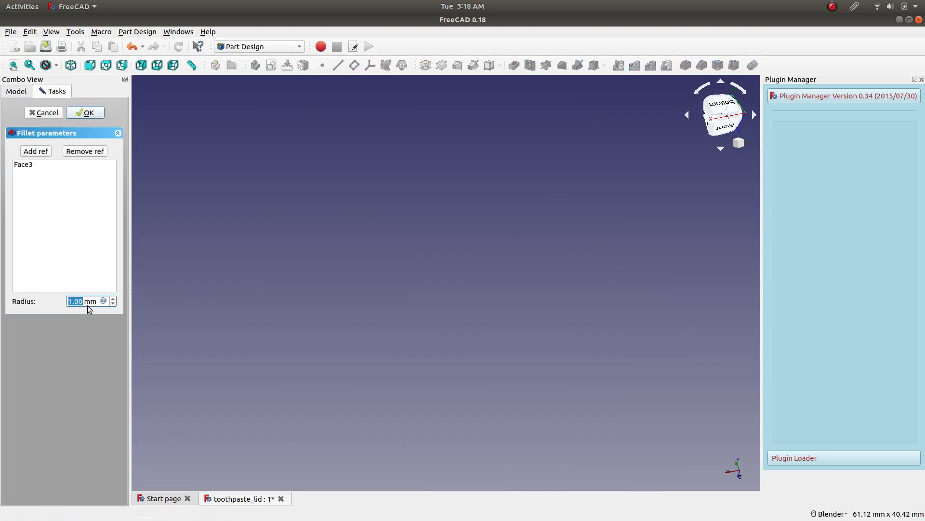
pyautogui.write('0.1')
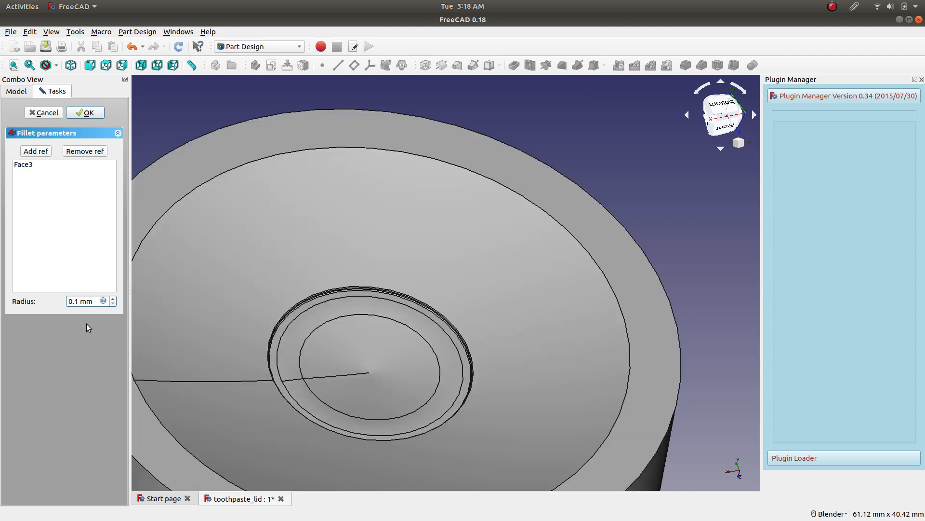
pyautogui.scroll(4, 420, 327)
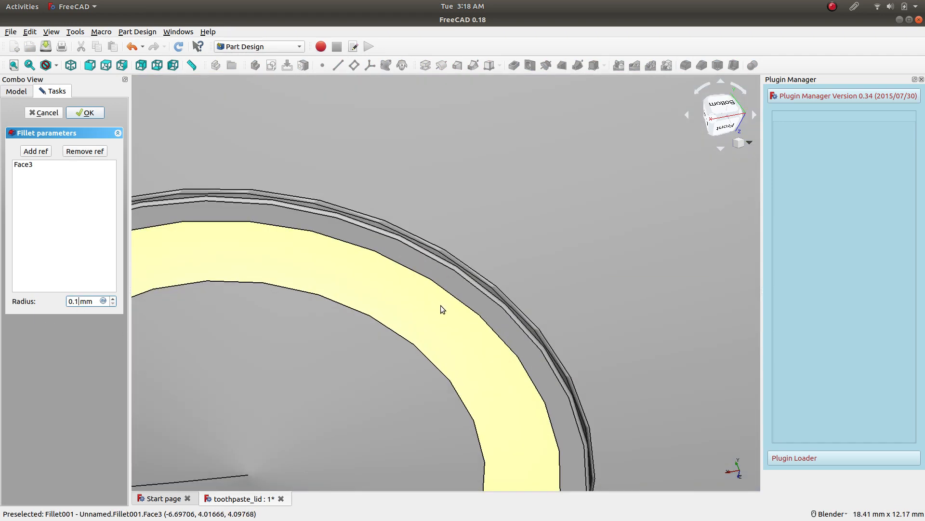
pyautogui.scroll(3, 441, 305)
pyautogui.scroll(-6, 439, 245)
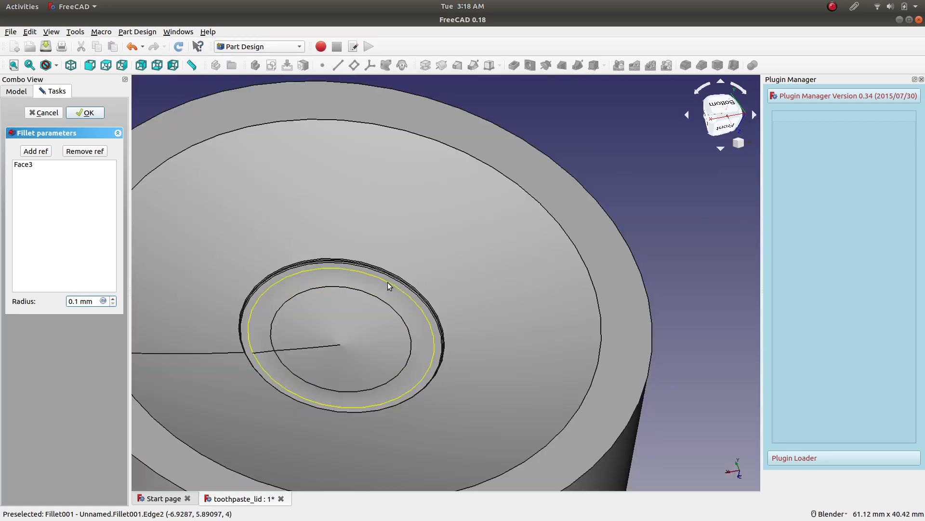
pyautogui.scroll(3, 379, 284)
# Try a 0.2 mm radius for the fillet on the pocket's side wall.
pyautogui.click(83, 300)
pyautogui.doubleClick(82, 300)
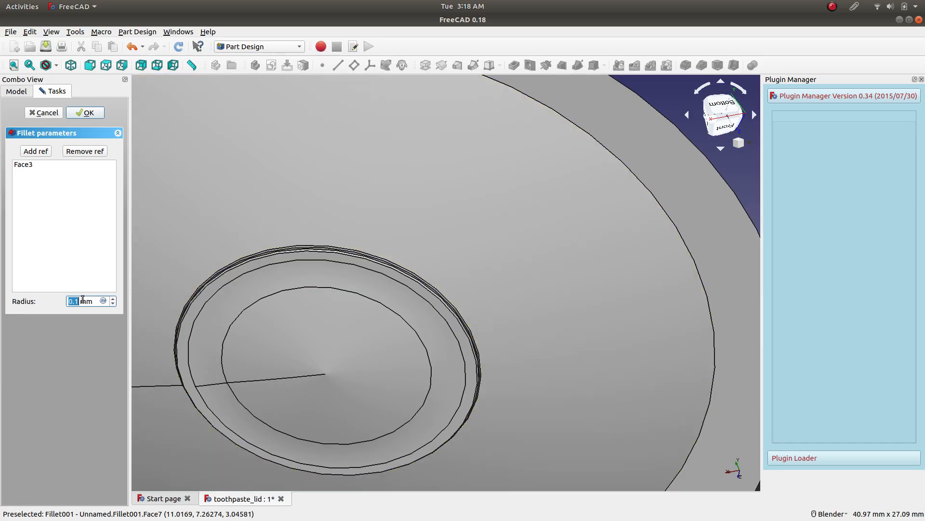
pyautogui.write('0.2')
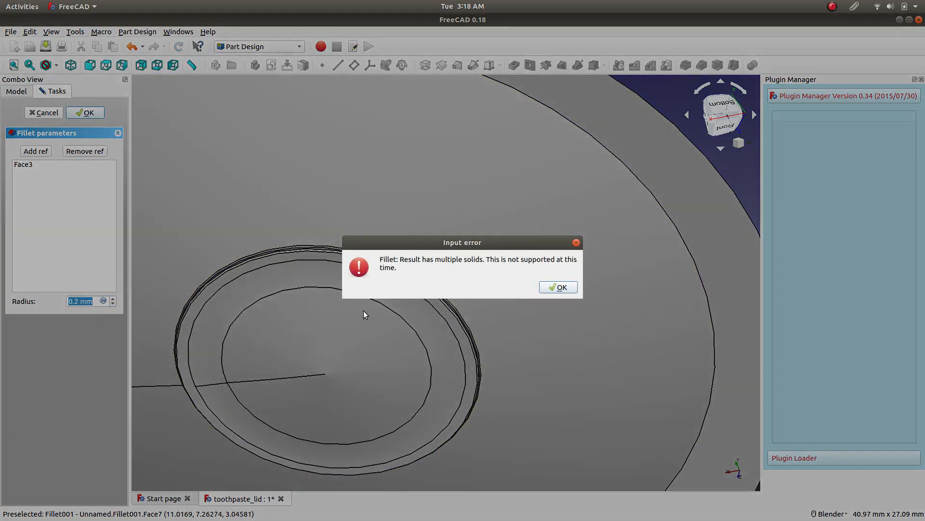
pyautogui.click(569, 287)
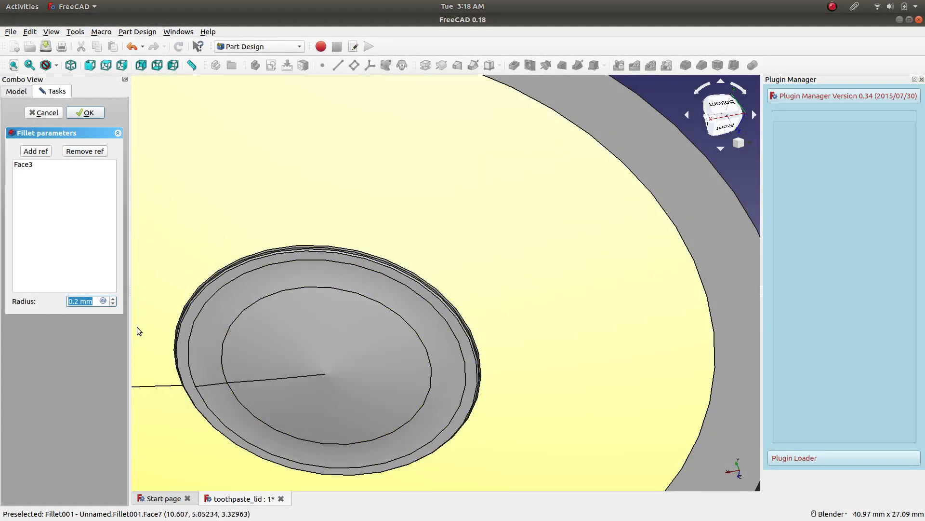
# Set the side wall fillet's radius to 0.05 mm and accept the fillet.
pyautogui.write('0.')
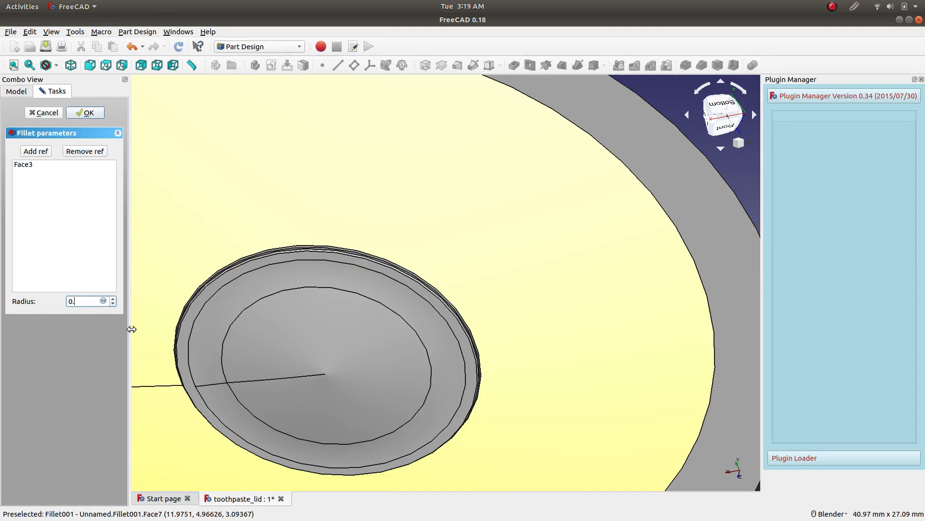
pyautogui.write('00')
pyautogui.press('Return')
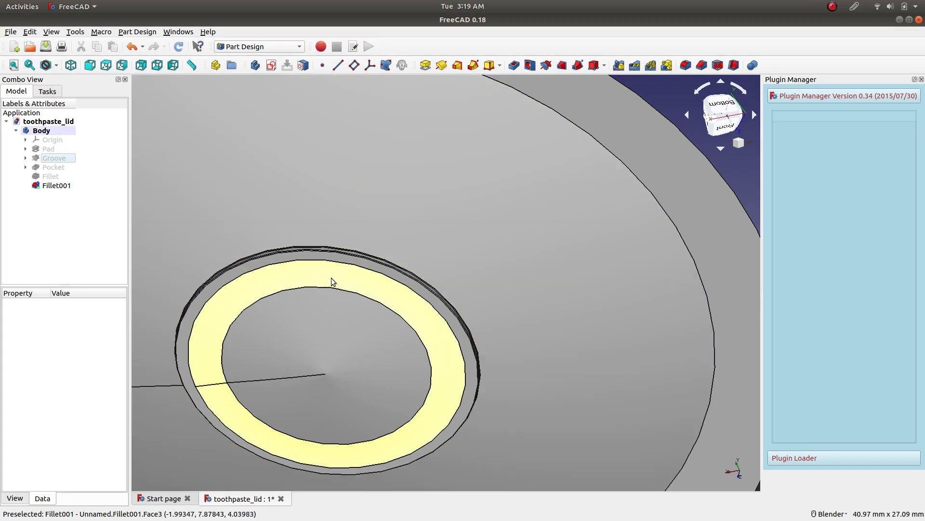
# Inspect the filleted pocket at the lid's centre and save the document.
pyautogui.scroll(5, 361, 279)
pyautogui.scroll(-5, 581, 183)
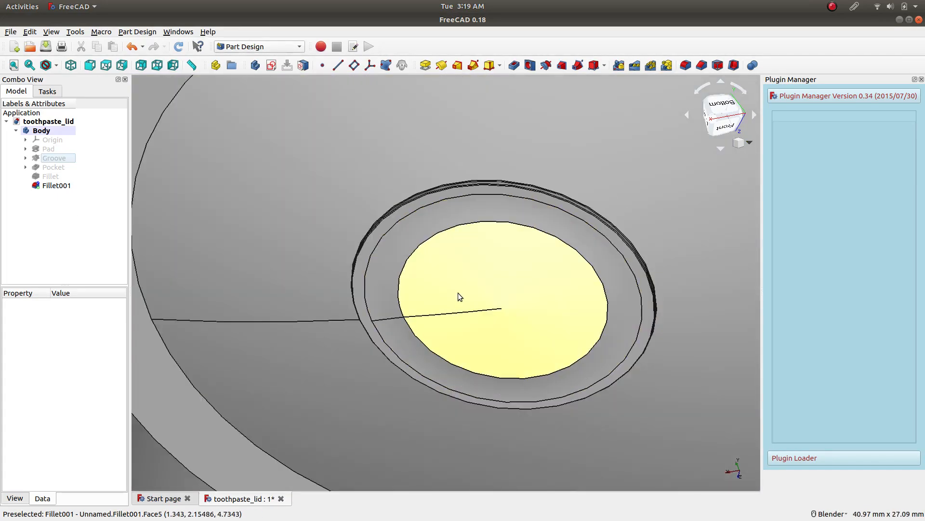
pyautogui.scroll(-6, 513, 250)
pyautogui.moveTo(512, 250); pyautogui.dragTo(406, 263, button='middle')
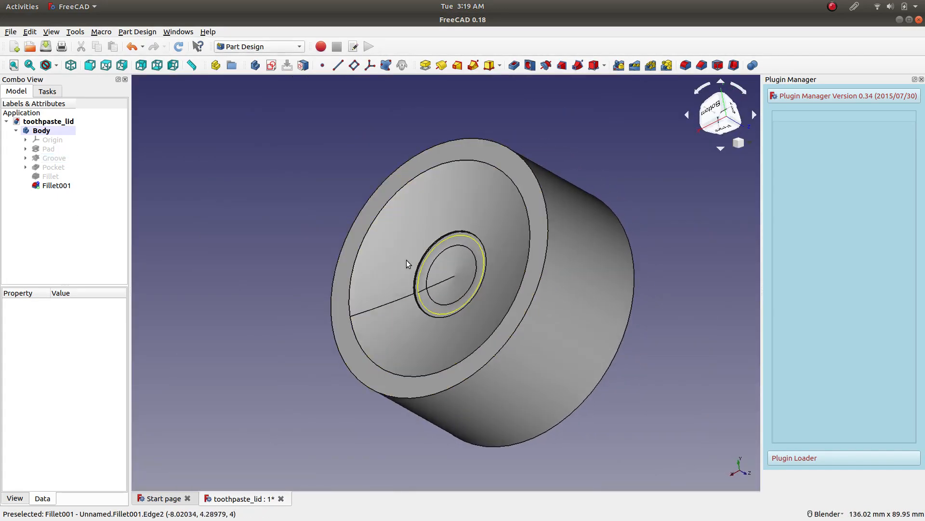
pyautogui.click(46, 47)
pyautogui.moveTo(272, 223); pyautogui.dragTo(275, 227, button='middle')
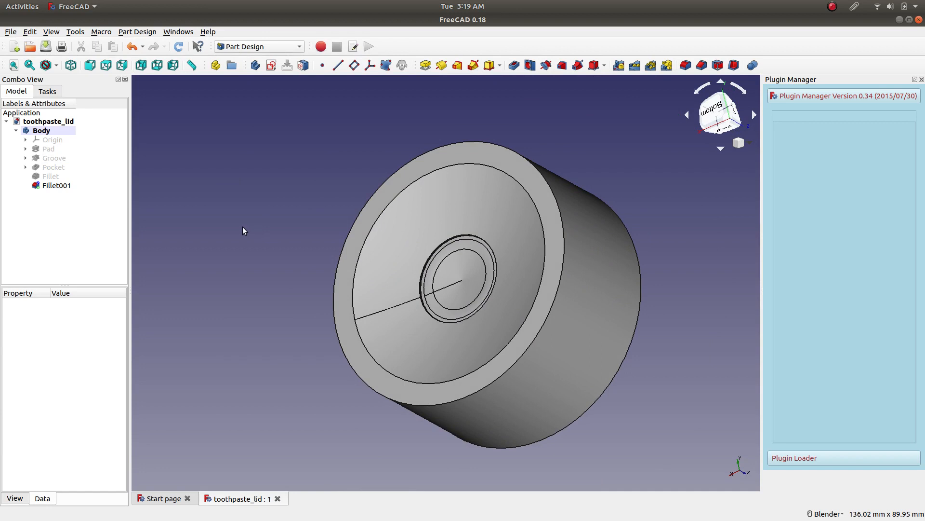
# Create a new sketch on the flat outer ring face of the lid's dished end.
pyautogui.press('5')
pyautogui.click(412, 201)
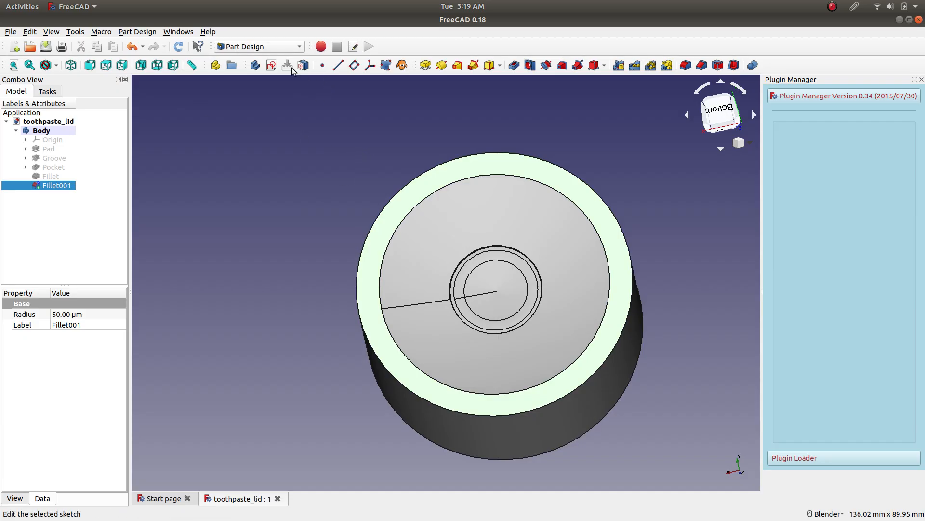
pyautogui.click(271, 65)
pyautogui.scroll(-2, 312, 118)
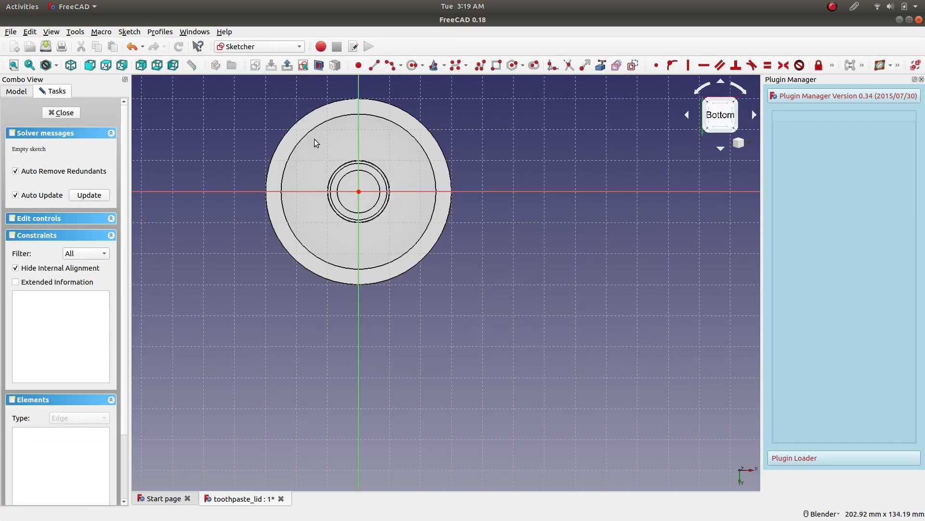
pyautogui.scroll(5, 250, 106)
pyautogui.scroll(-2, 669, 199)
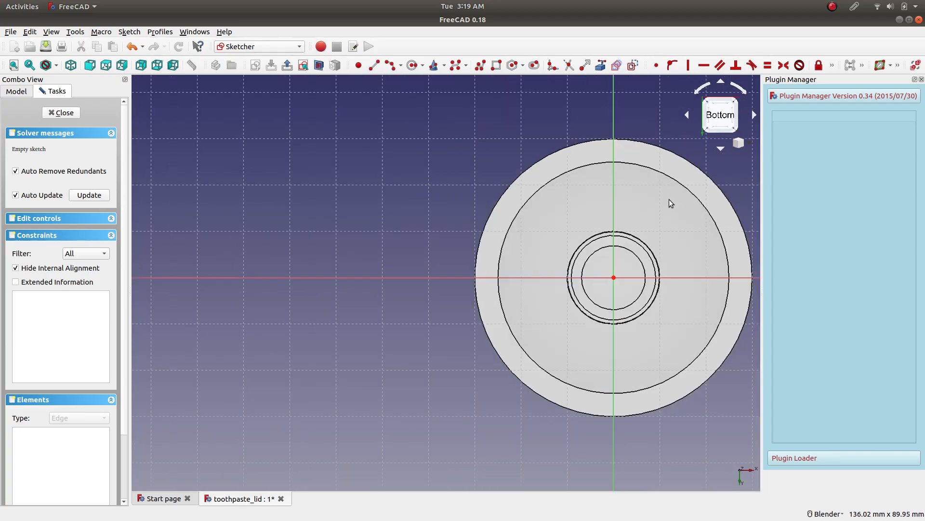
pyautogui.scroll(4, 714, 215)
pyautogui.scroll(-2, 707, 215)
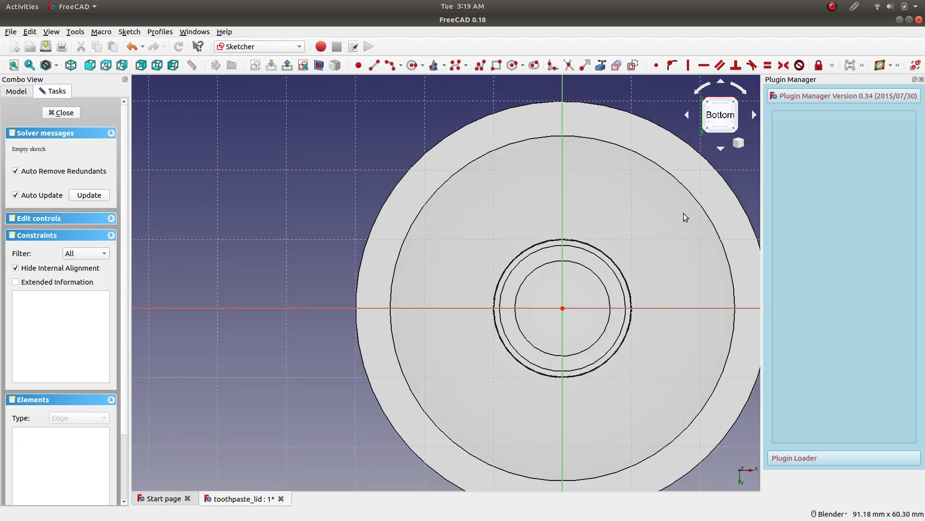
pyautogui.scroll(-2, 686, 218)
pyautogui.keyDown('shift'); pyautogui.moveTo(664, 240); pyautogui.dragTo(521, 239, button='middle'); pyautogui.keyUp('shift')
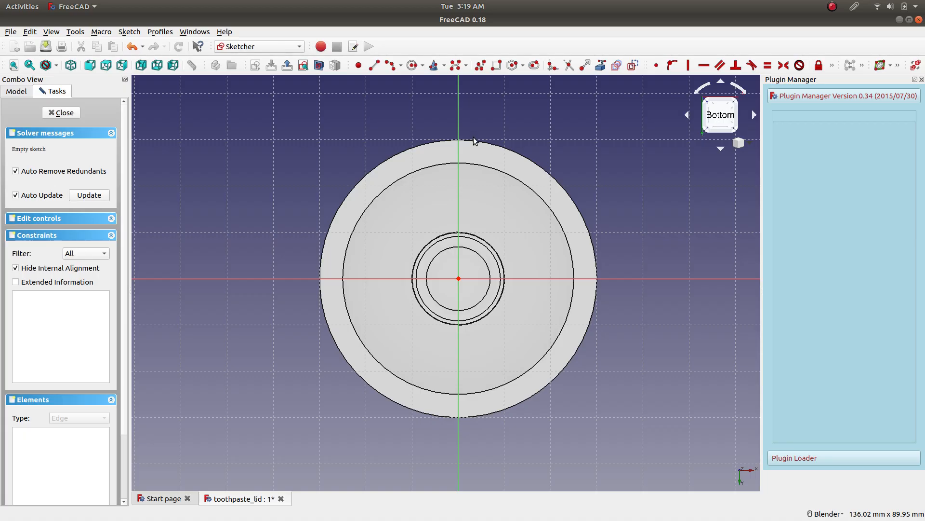
# Draw a short, nearly horizontal line across the vertical axis at the lid's outer edge.
pyautogui.scroll(6, 462, 136)
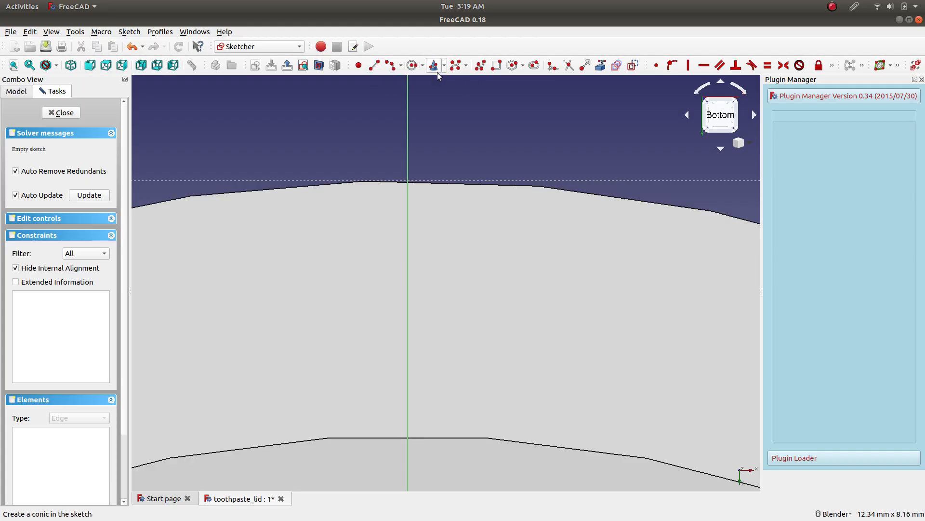
pyautogui.click(422, 66)
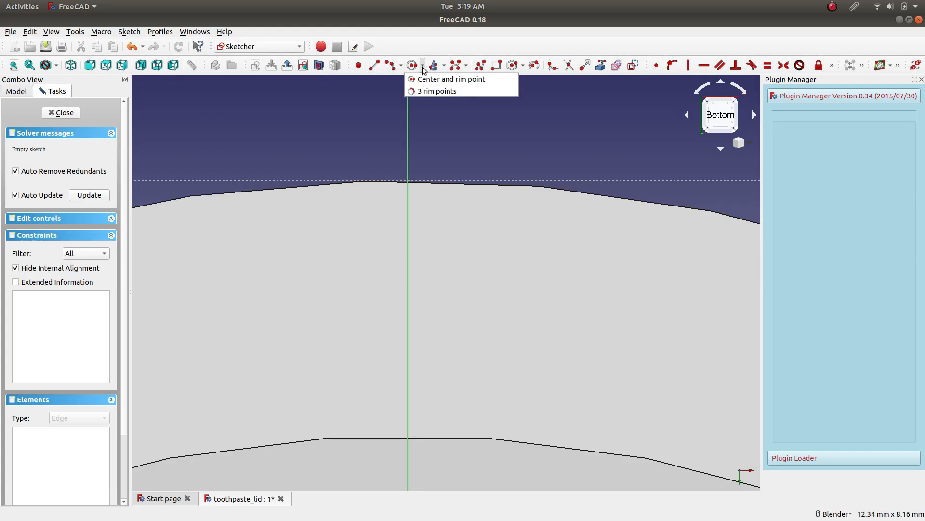
pyautogui.click(402, 67)
pyautogui.click(391, 70)
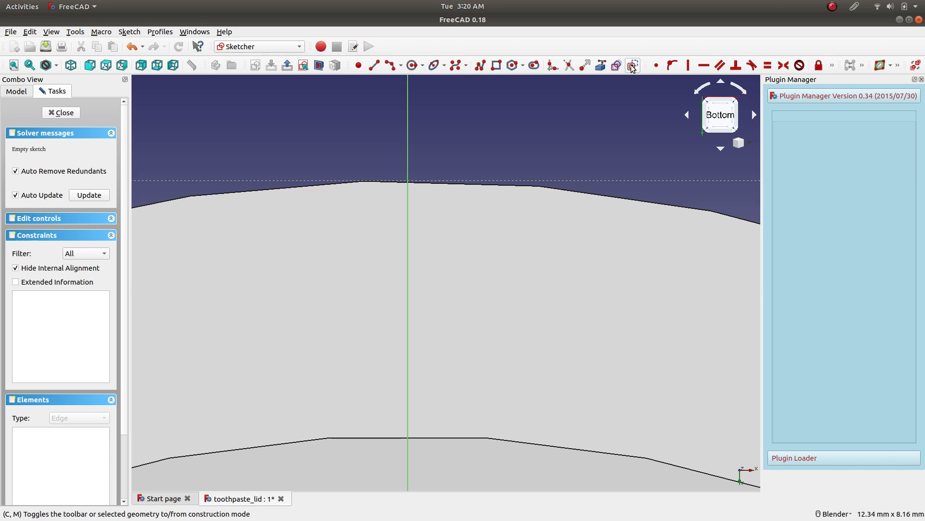
pyautogui.click(375, 68)
pyautogui.click(270, 179)
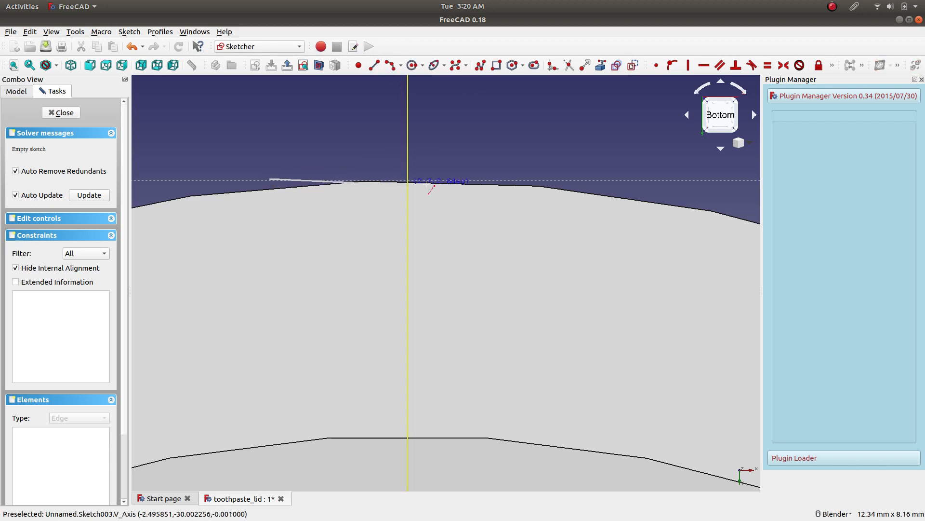
pyautogui.click(616, 179)
pyautogui.press('Escape')
# Constrain the line to horizontal and shift it so it is roughly centred on the vertical axis.
pyautogui.click(522, 180)
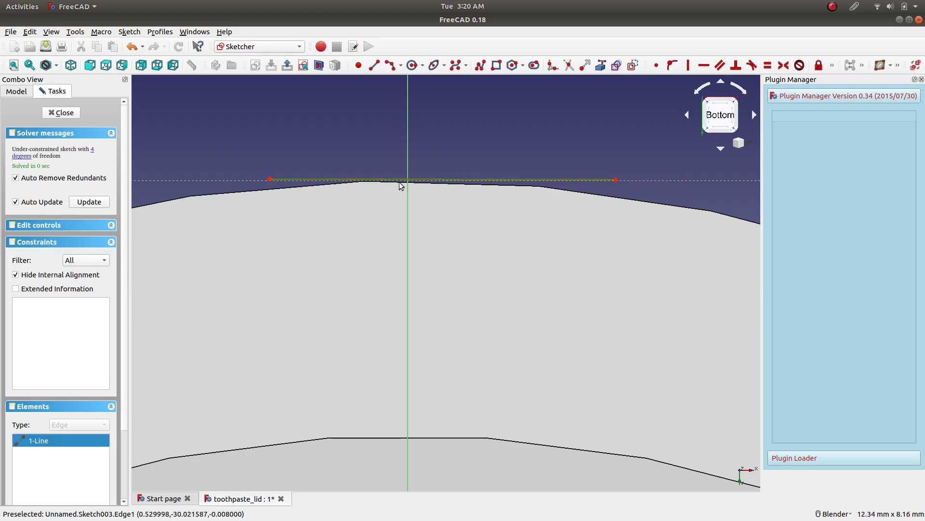
pyautogui.click(702, 70)
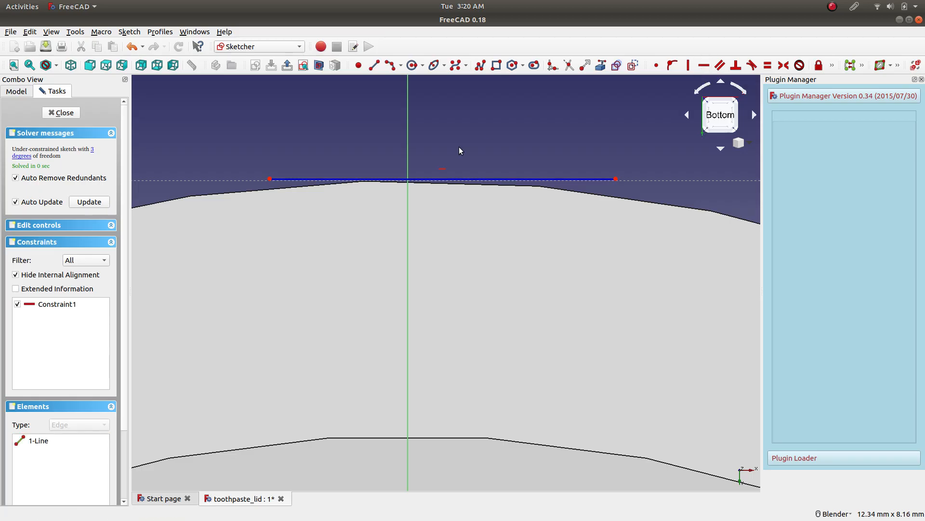
pyautogui.moveTo(469, 180)
pyautogui.mouseDown()
pyautogui.moveTo(411, 180)
pyautogui.moveTo(433, 180)
pyautogui.mouseUp()
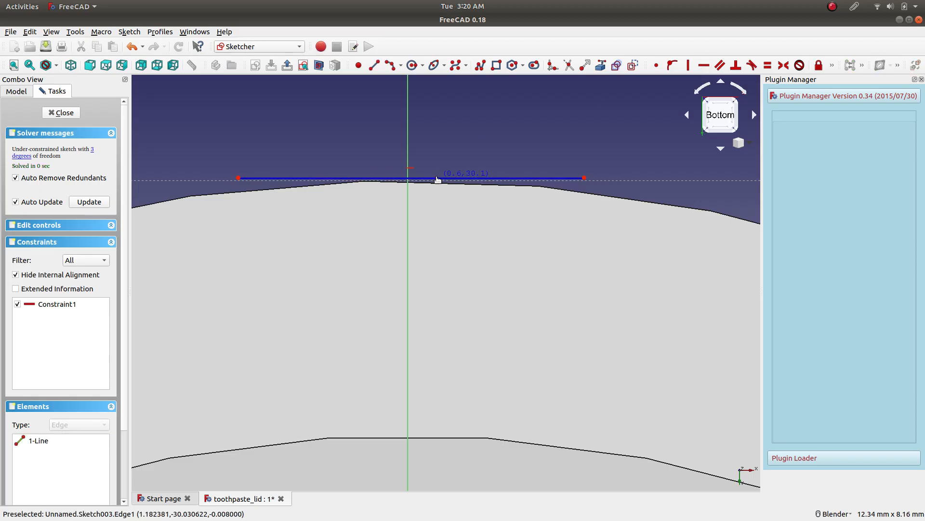
# Try to constrain the vertical distance with the whole rim line and the sketch origin selected.
pyautogui.scroll(-4, 430, 237)
pyautogui.scroll(-5, 442, 253)
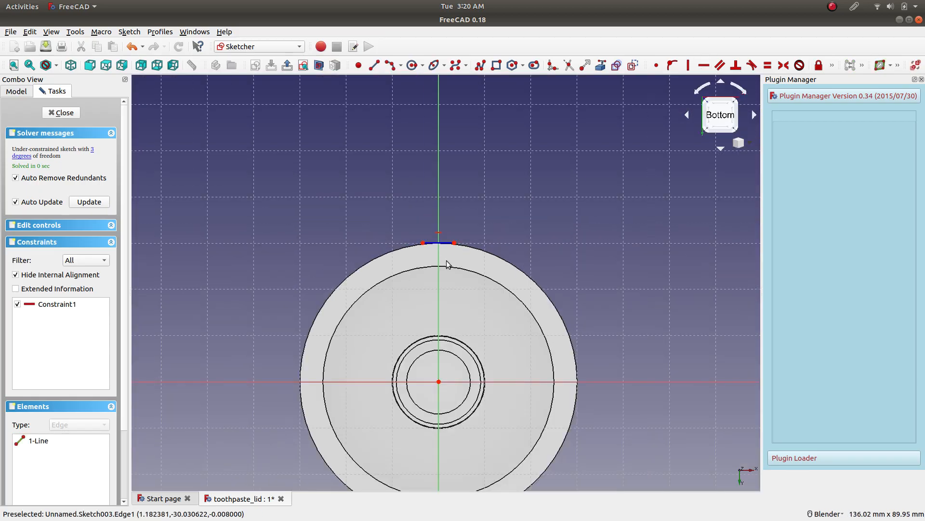
pyautogui.scroll(2, 465, 370)
pyautogui.click(435, 183)
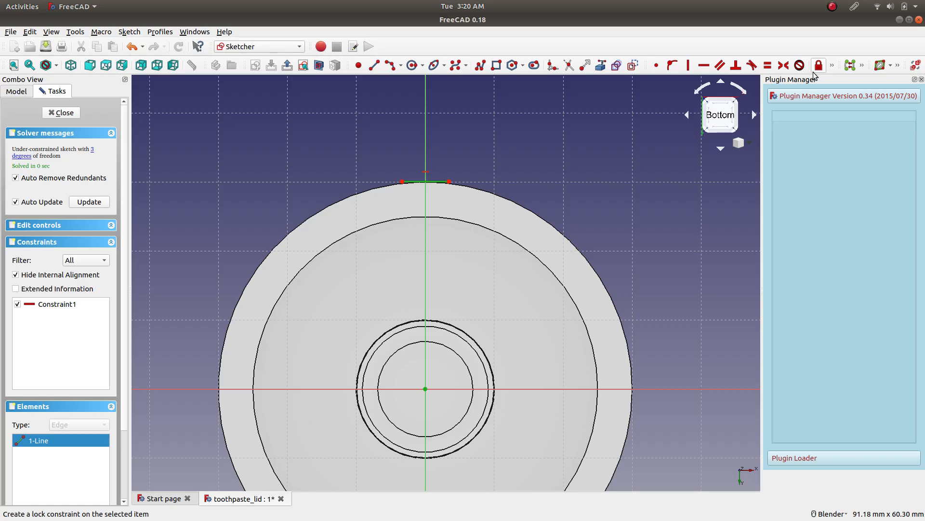
pyautogui.click(832, 66)
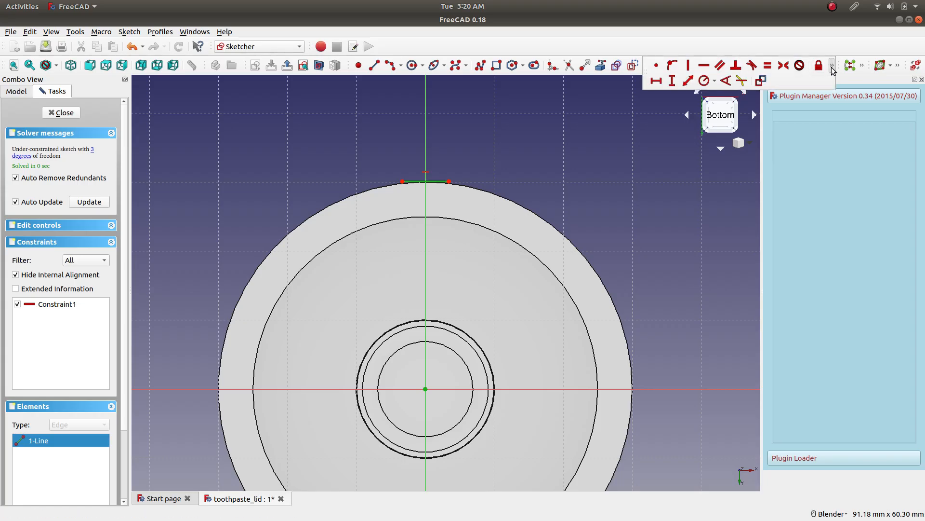
pyautogui.click(672, 81)
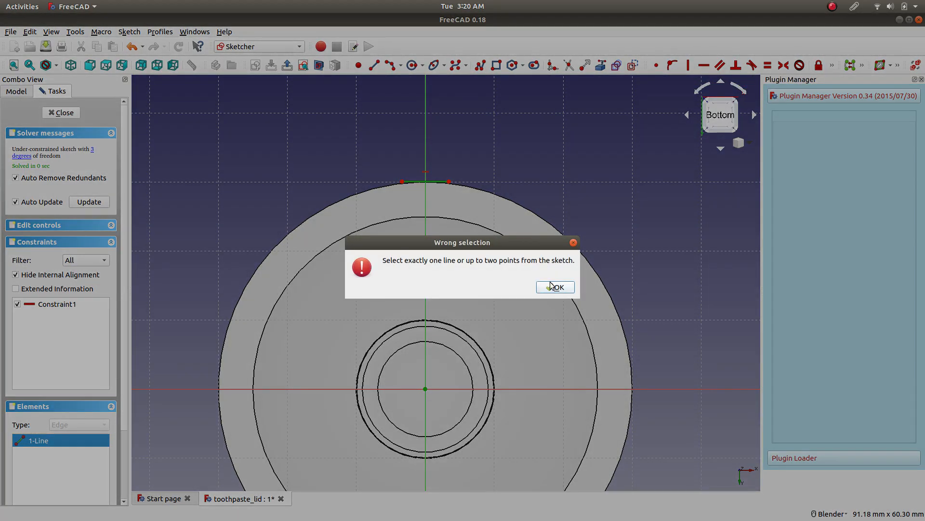
pyautogui.click(558, 288)
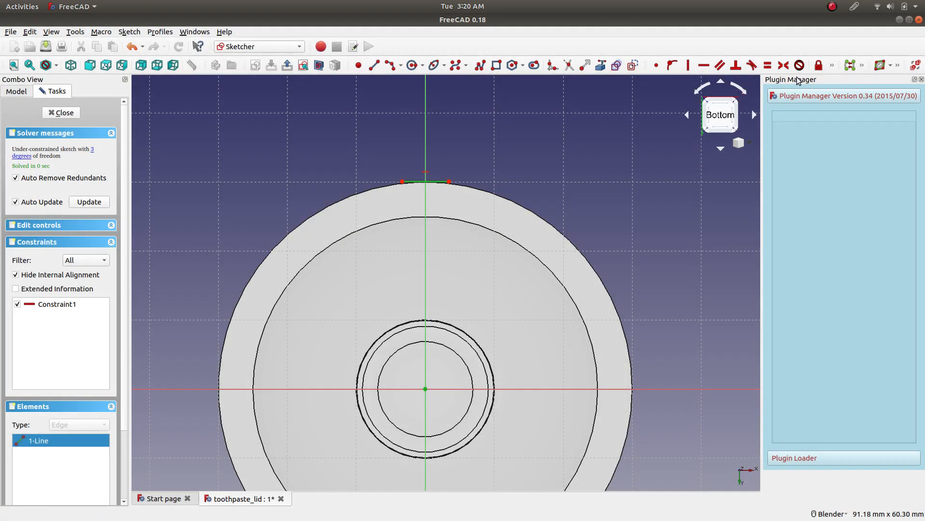
pyautogui.click(832, 66)
pyautogui.click(673, 81)
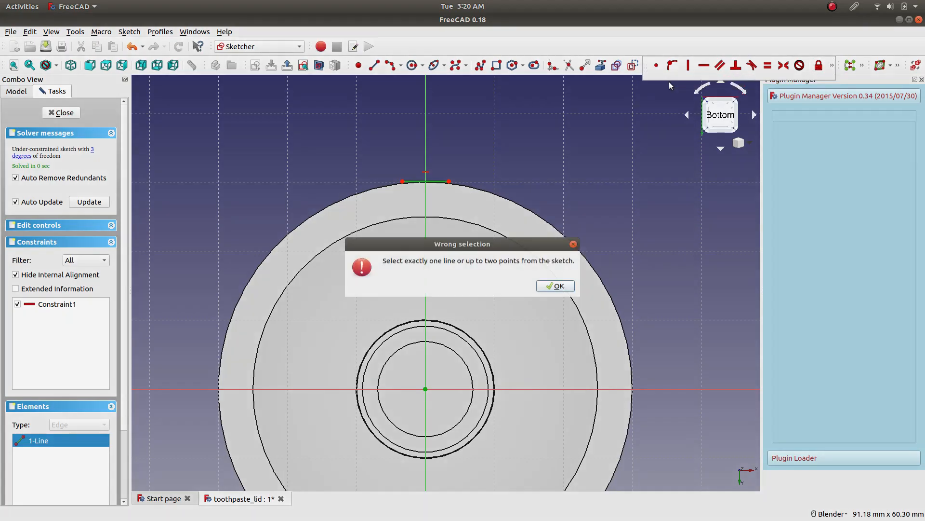
pyautogui.click(557, 288)
# Constrain the vertical distance between one endpoint of the rim line and the sketch origin to 30 mm.
pyautogui.click(468, 156)
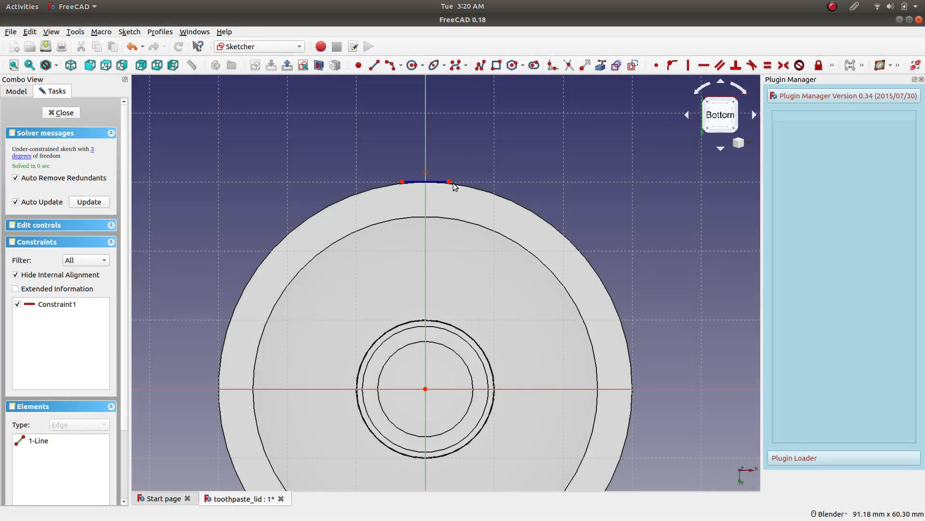
pyautogui.click(425, 389)
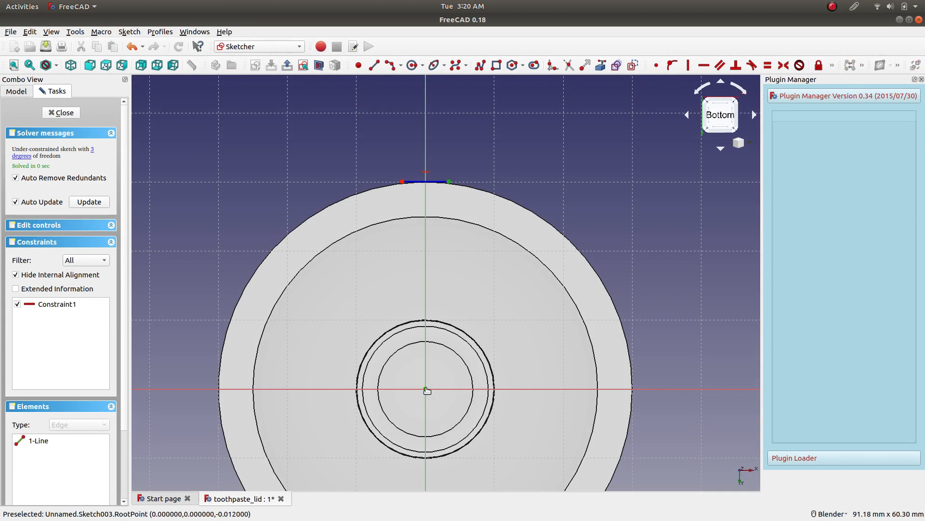
pyautogui.click(833, 65)
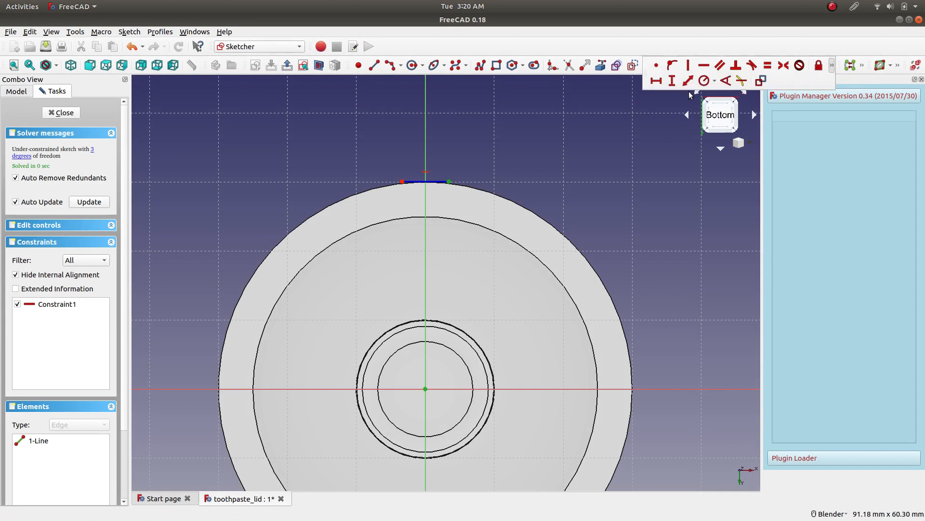
pyautogui.click(833, 66)
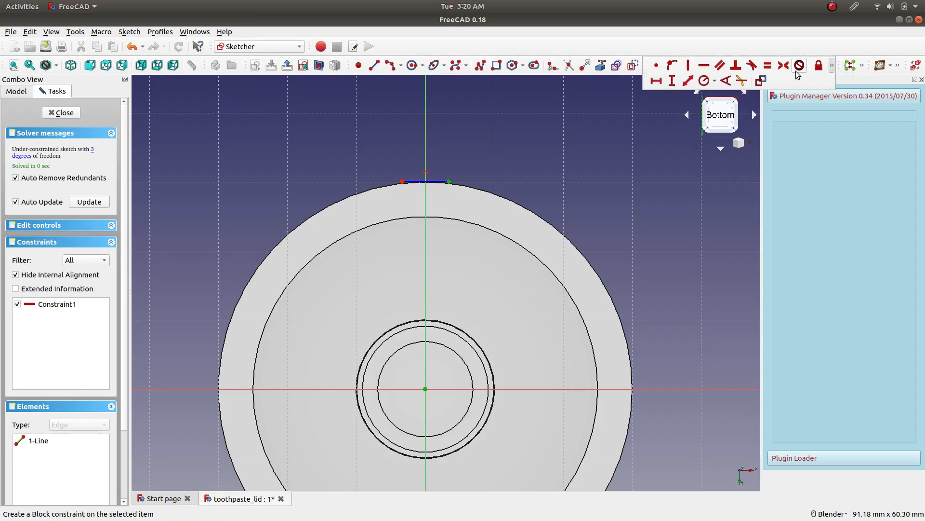
pyautogui.click(672, 81)
pyautogui.write('30')
pyautogui.press('Return')
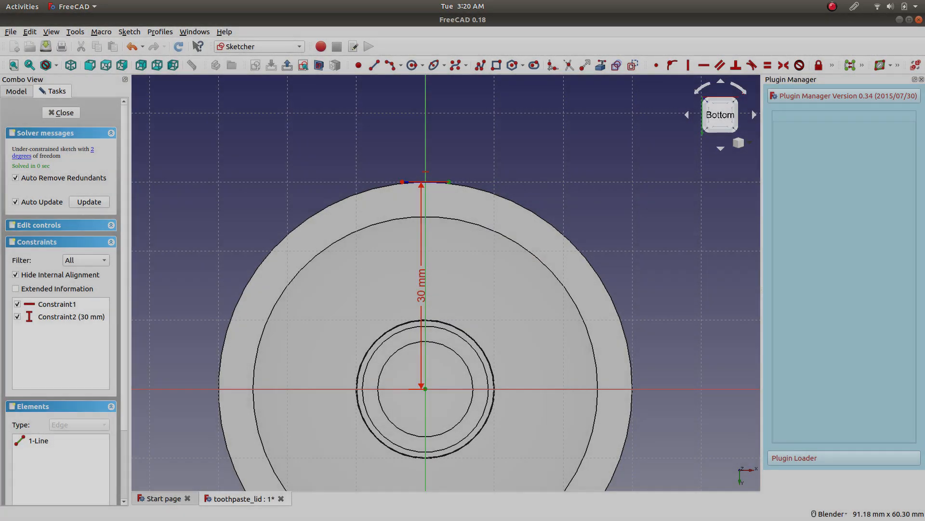
# Move the 30 mm vertical dimension clear of the lid, outside its outer circle.
pyautogui.scroll(6, 421, 179)
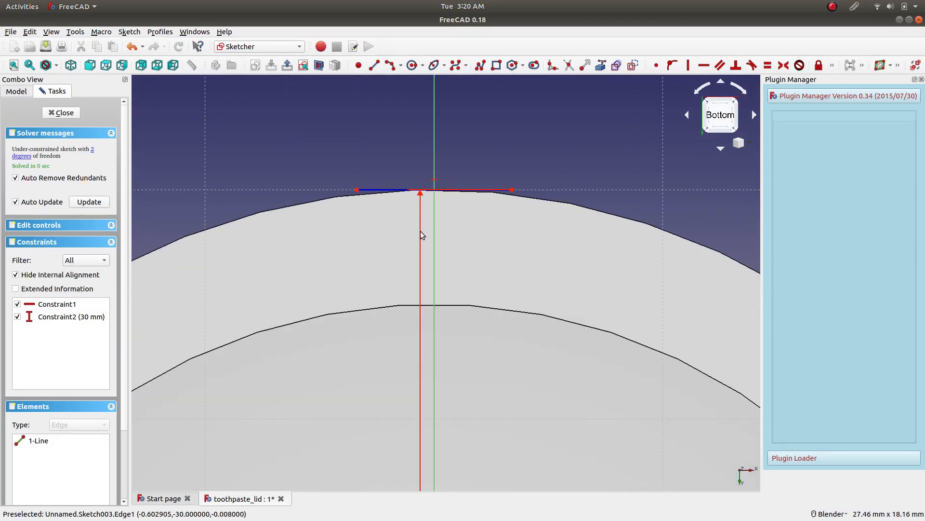
pyautogui.scroll(-8, 420, 230)
pyautogui.moveTo(423, 306); pyautogui.dragTo(253, 301)
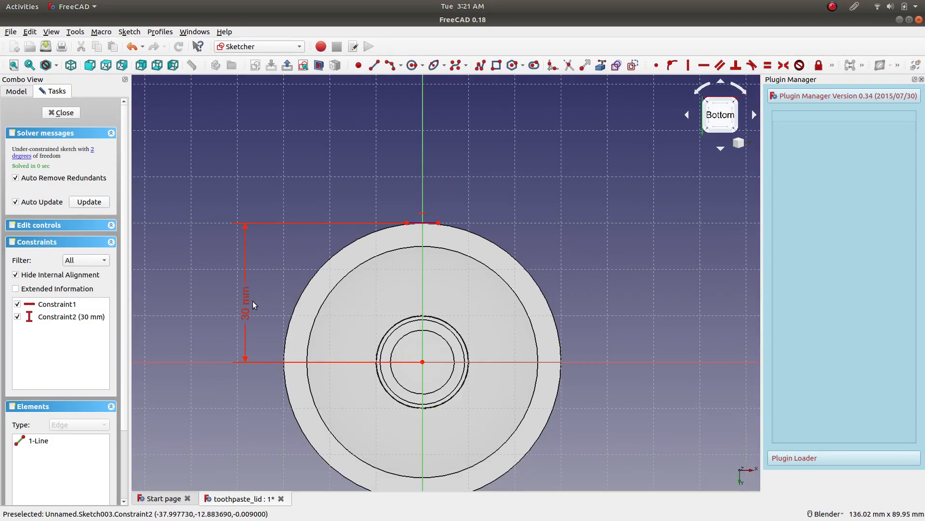
# Toggle the horizontal rim line from construction to normal geometry.
pyautogui.scroll(8, 413, 237)
pyautogui.scroll(-3, 501, 151)
pyautogui.scroll(2, 506, 147)
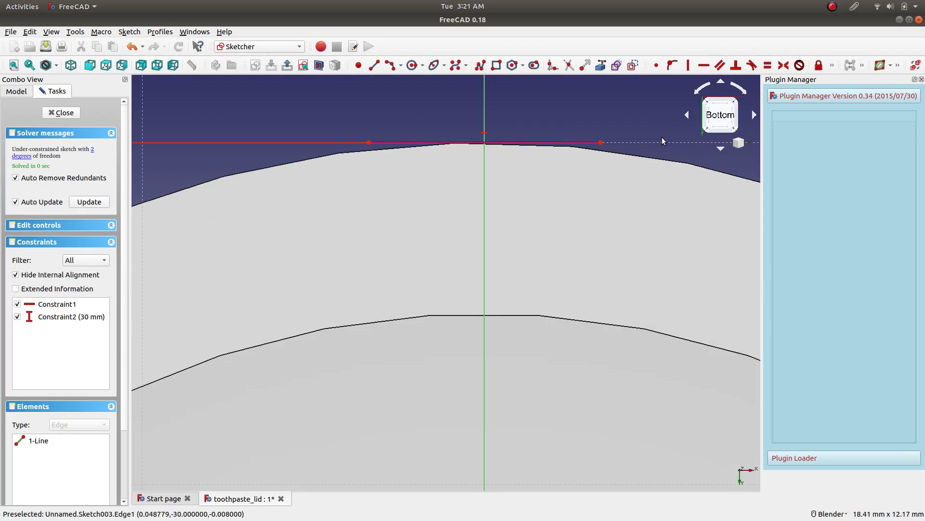
pyautogui.click(562, 139)
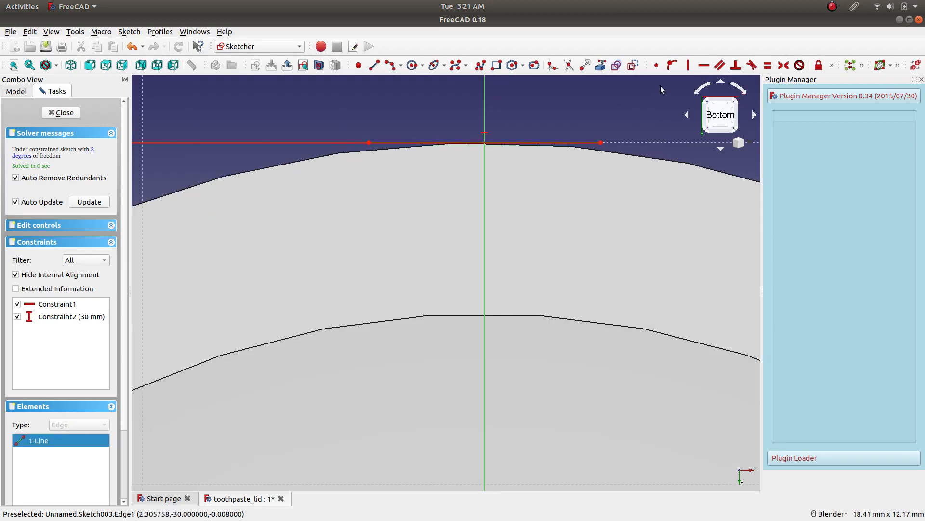
pyautogui.click(634, 66)
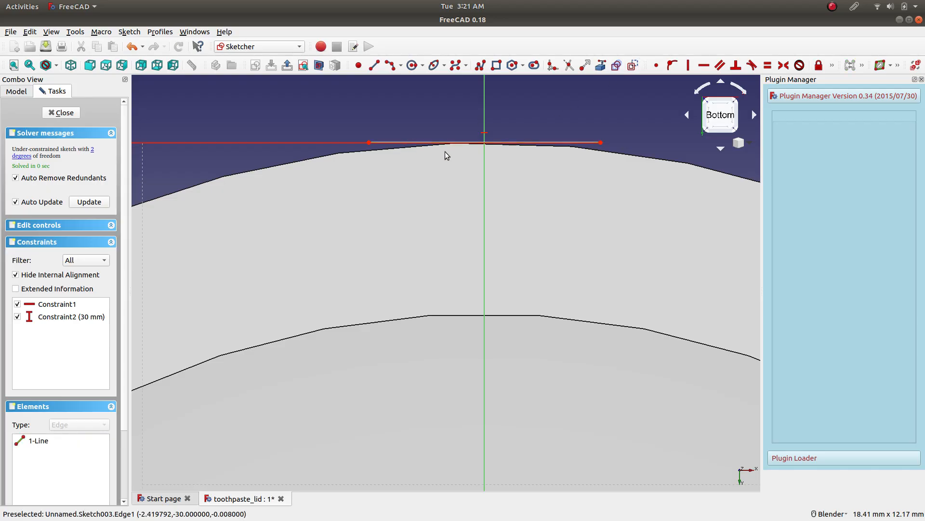
pyautogui.scroll(2, 546, 115)
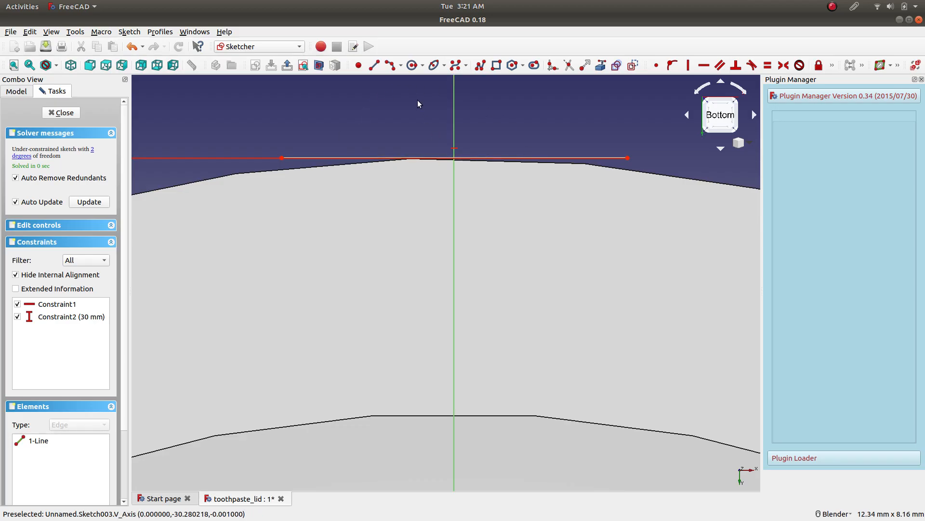
pyautogui.click(389, 68)
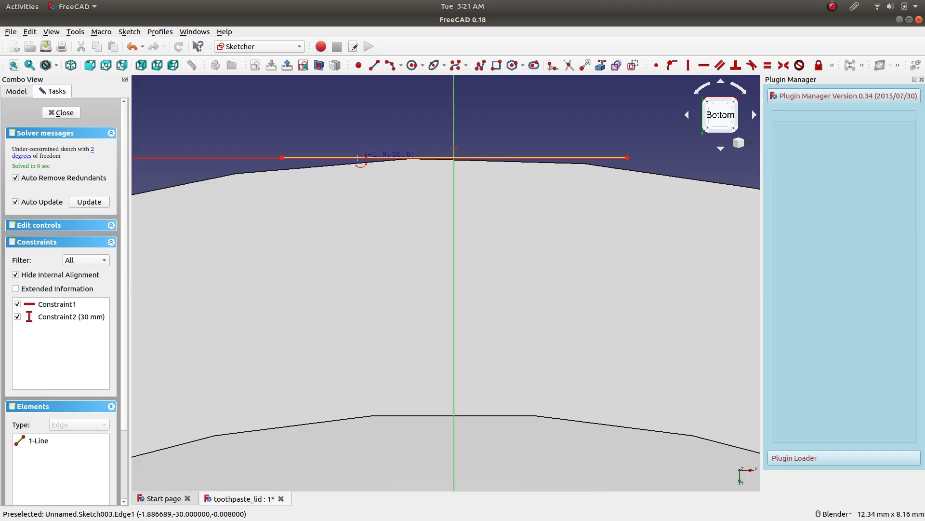
pyautogui.scroll(-6, 495, 261)
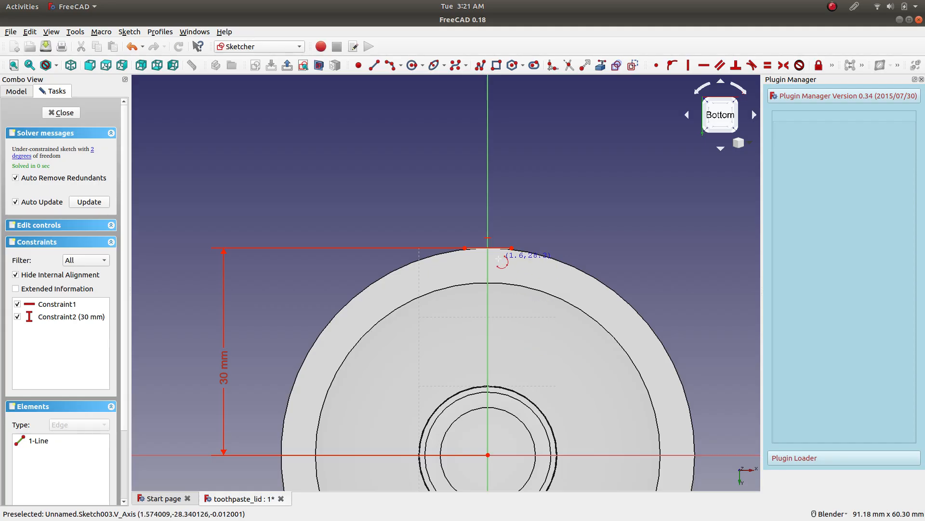
pyautogui.scroll(6, 511, 254)
pyautogui.scroll(2, 410, 194)
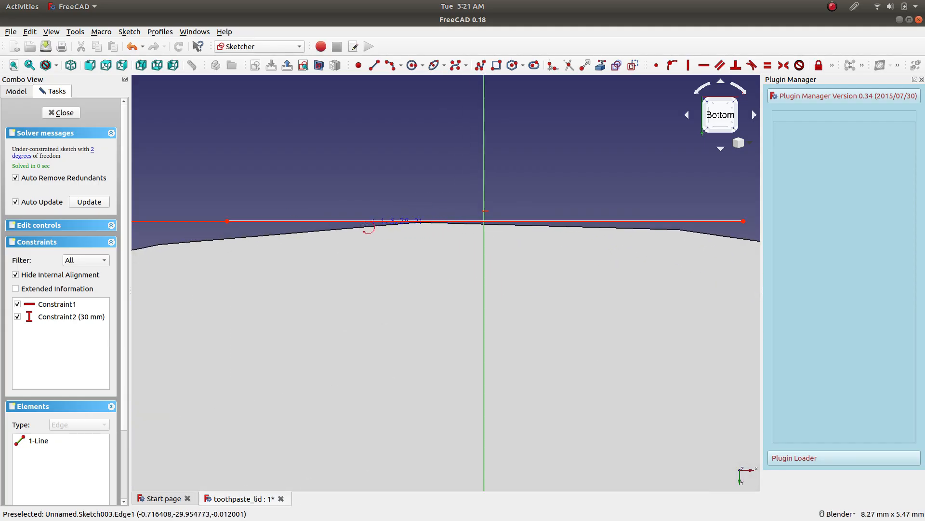
pyautogui.click(365, 225)
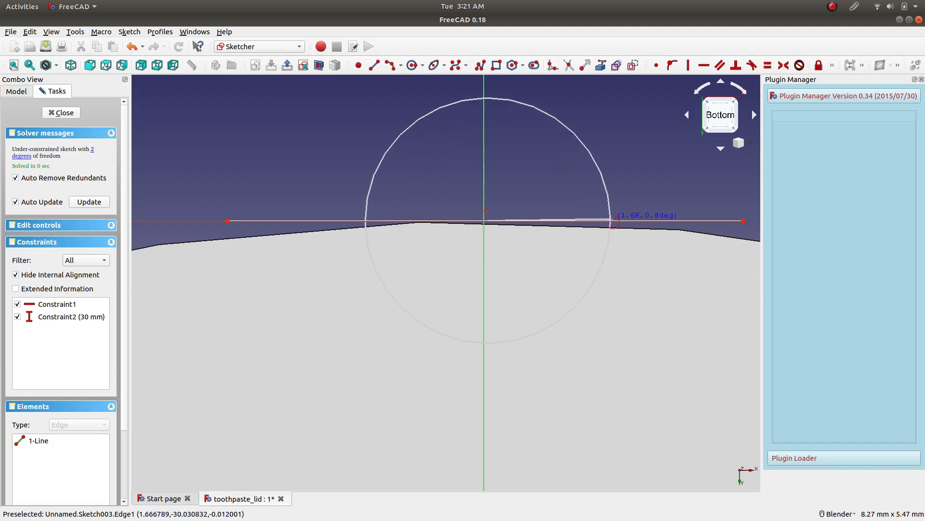
pyautogui.press('Escape')
pyautogui.click(402, 66)
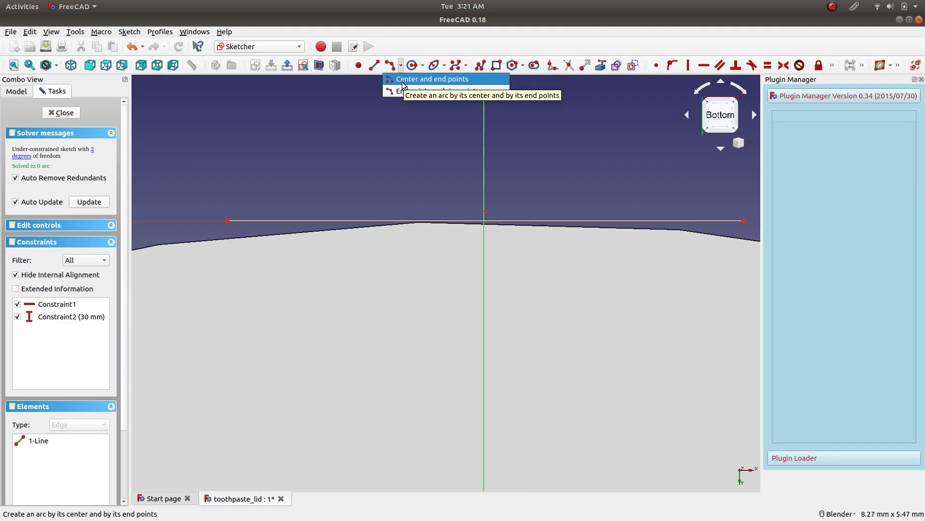
pyautogui.click(424, 79)
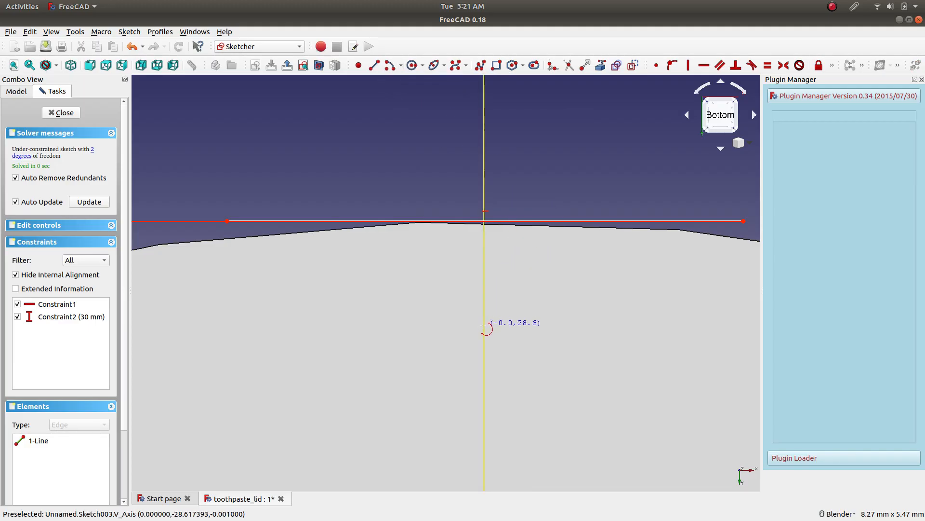
pyautogui.click(482, 286)
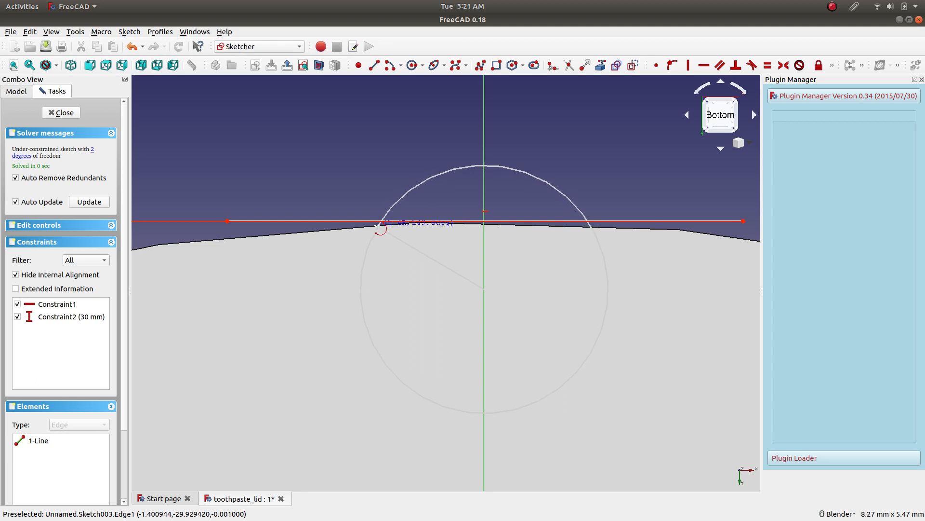
pyautogui.click(378, 223)
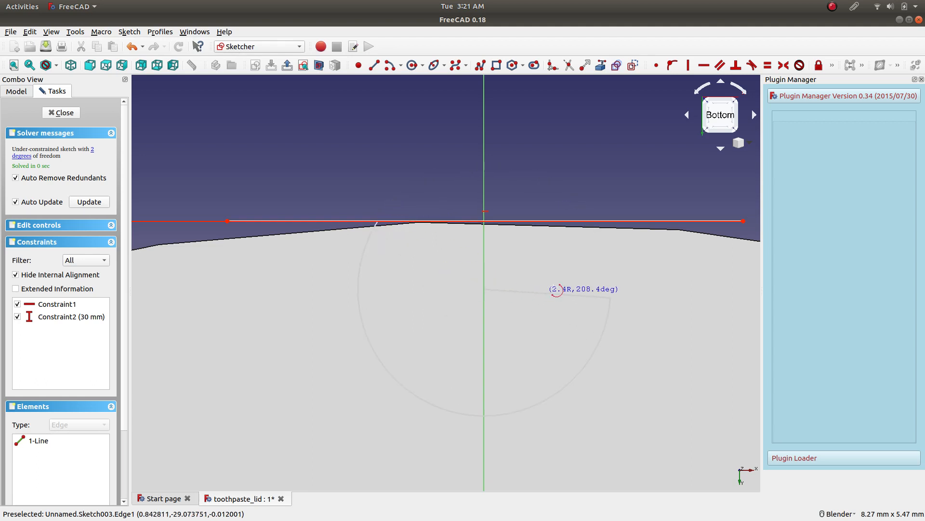
pyautogui.press('Escape')
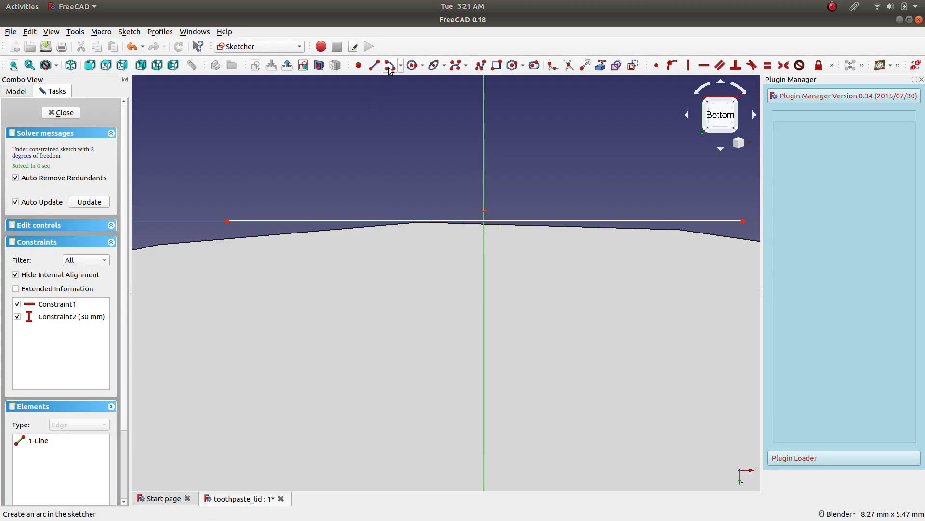
pyautogui.click(389, 67)
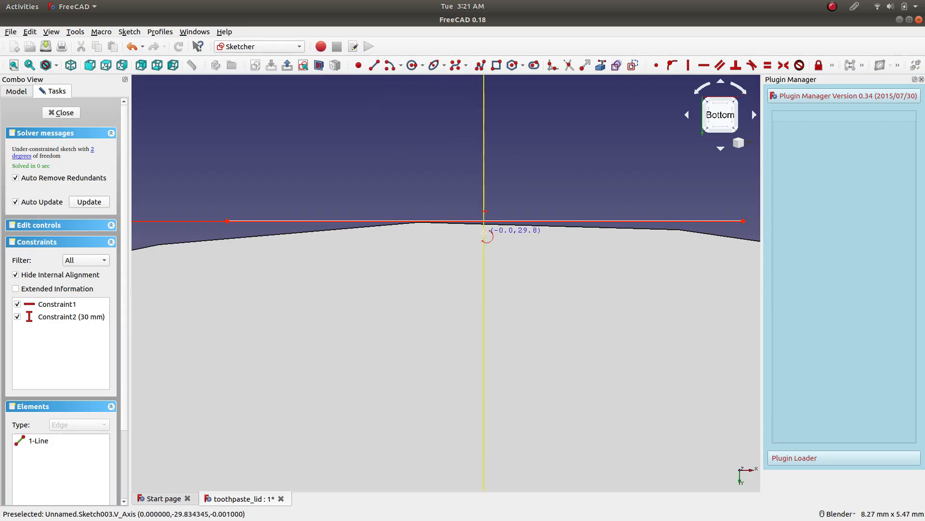
pyautogui.click(485, 235)
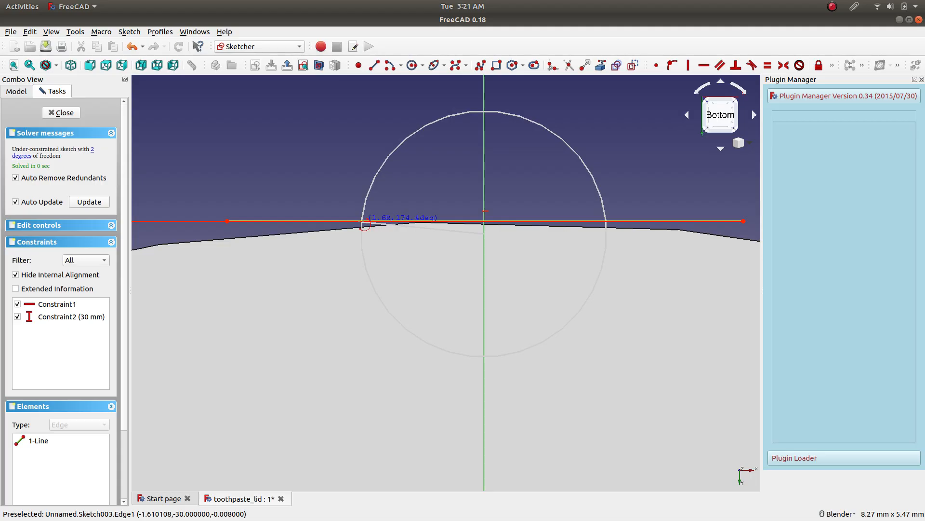
pyautogui.scroll(4, 365, 223)
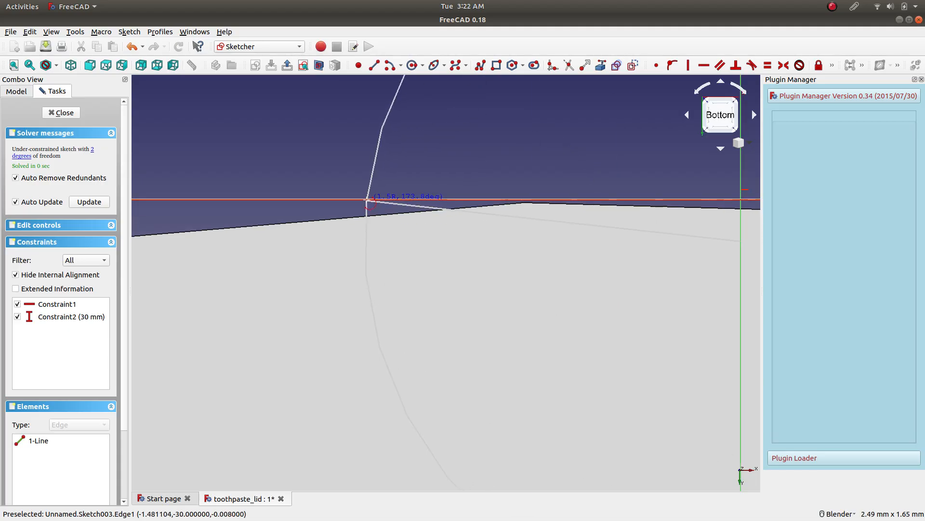
pyautogui.click(368, 201)
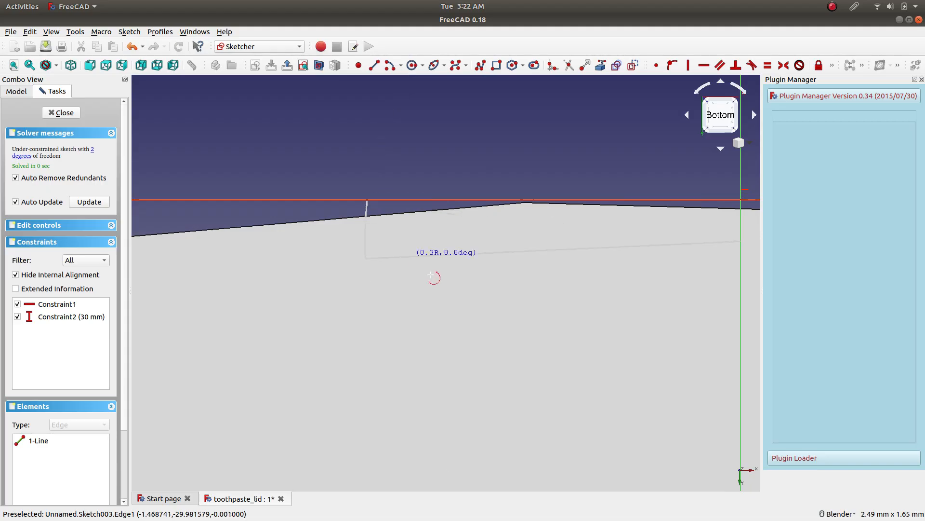
pyautogui.scroll(-5, 509, 278)
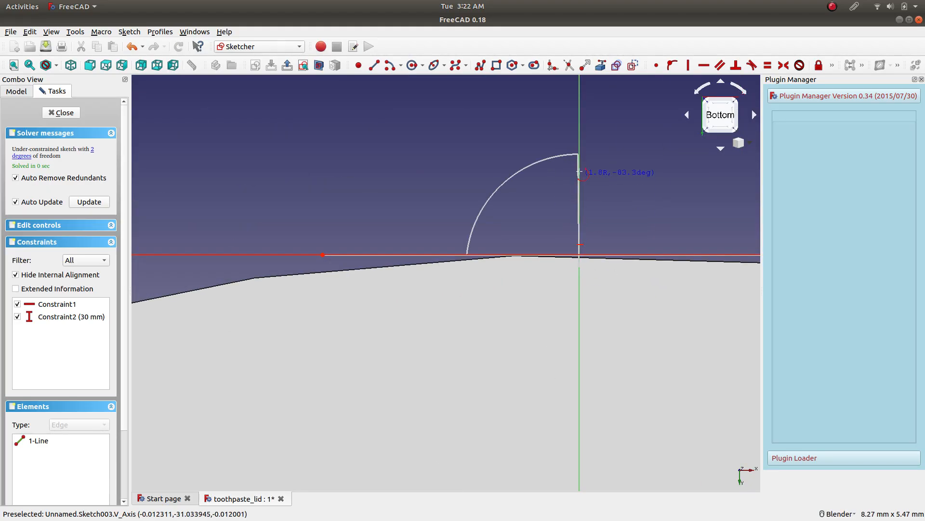
pyautogui.press('Escape')
# Draw a downward-bulging arc of about 1.5 mm radius, centred on the vertical axis above the rim, with both ends at the rim line.
pyautogui.click(390, 66)
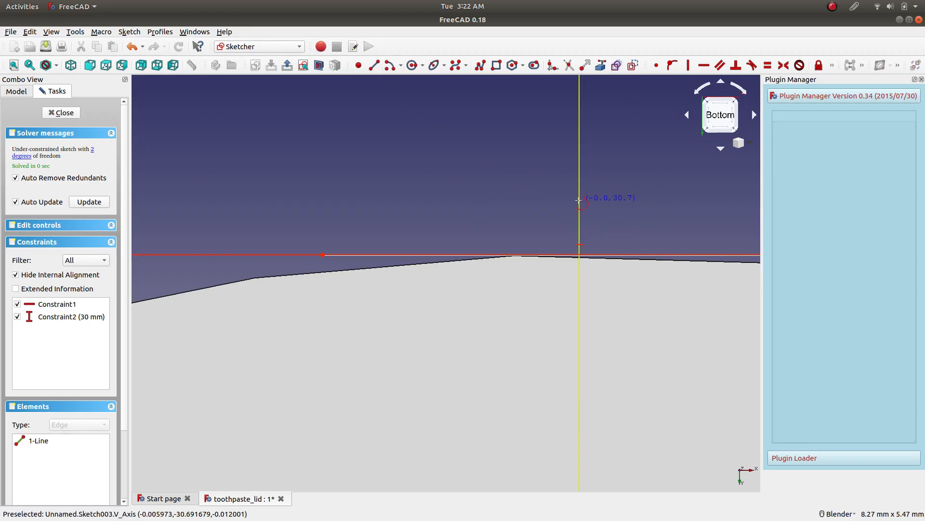
pyautogui.click(580, 167)
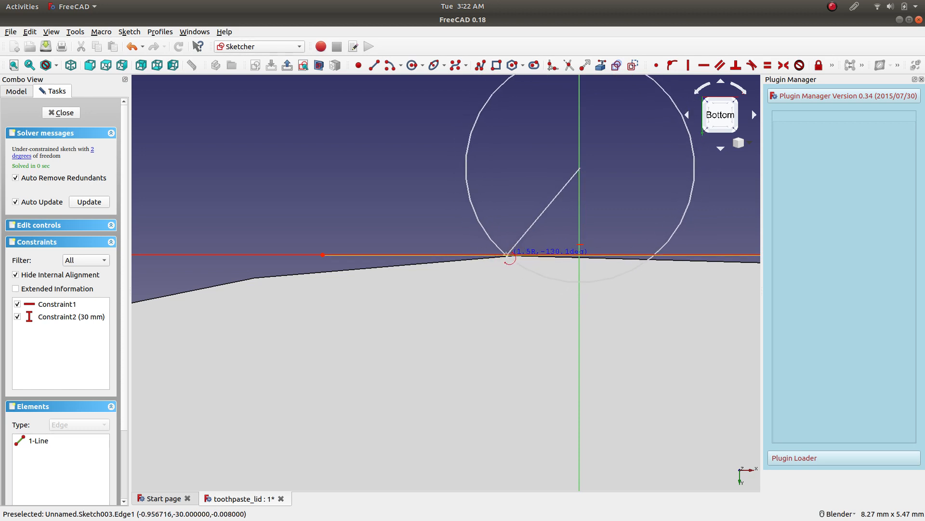
pyautogui.click(507, 254)
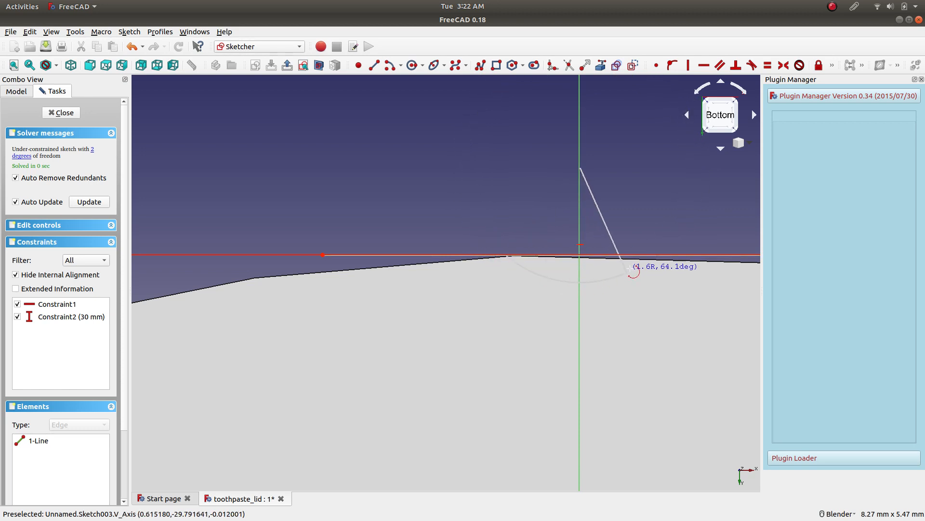
pyautogui.click(653, 257)
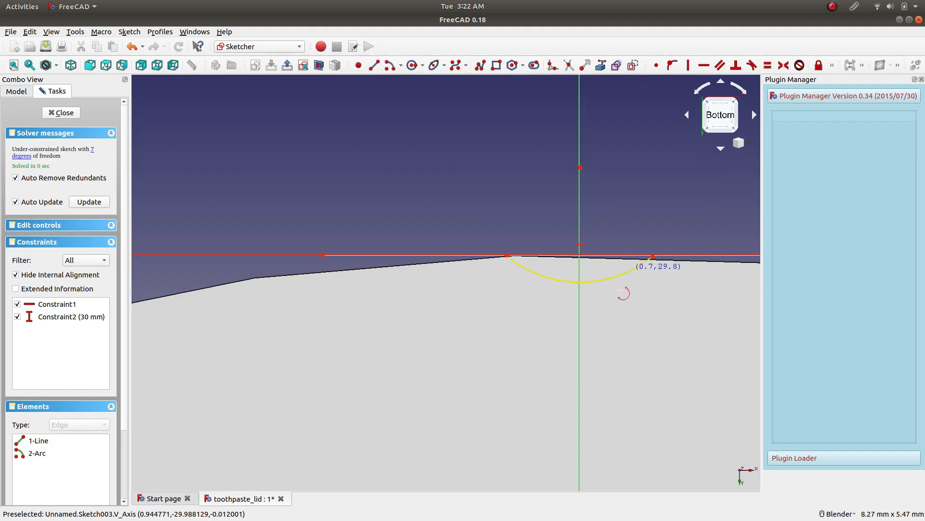
# Fix the right endpoint of the arc onto the horizontal rim line with a point-on-object constraint.
pyautogui.scroll(-2, 645, 269)
pyautogui.scroll(6, 649, 280)
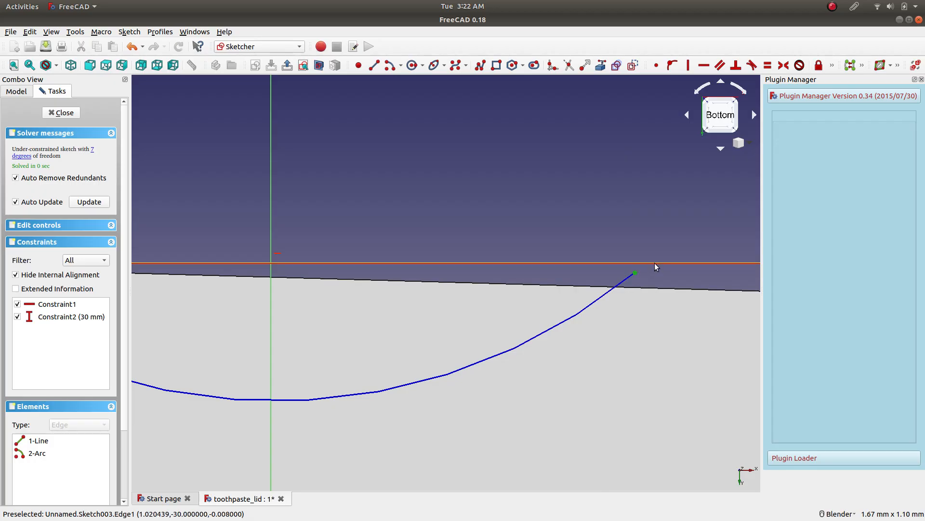
pyautogui.click(651, 263)
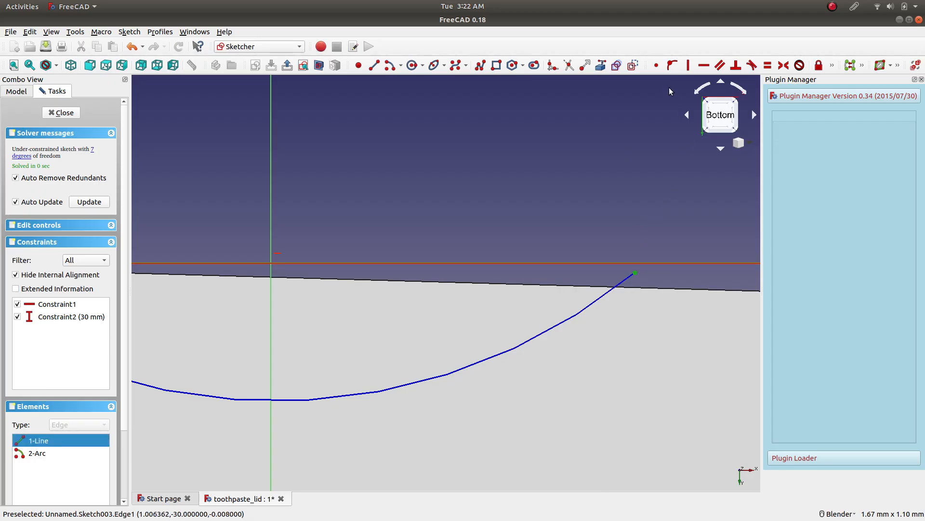
pyautogui.click(657, 66)
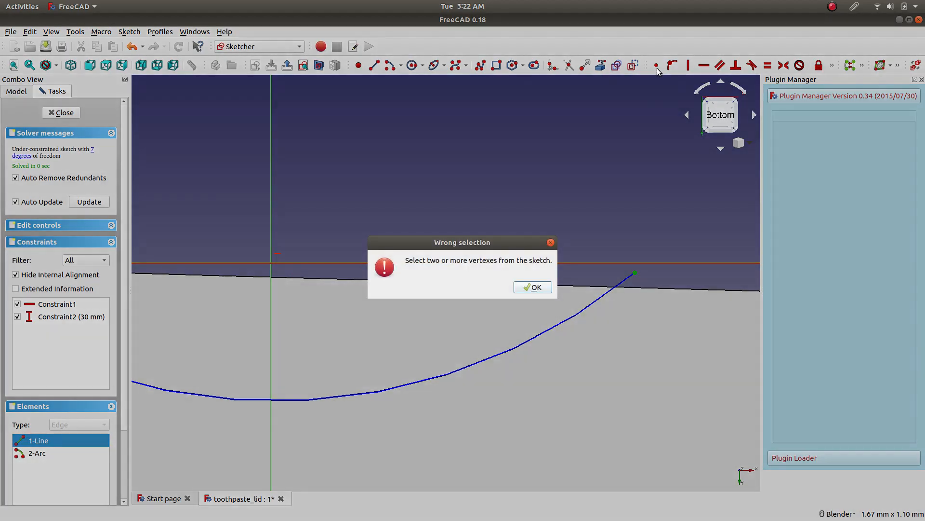
pyautogui.click(529, 288)
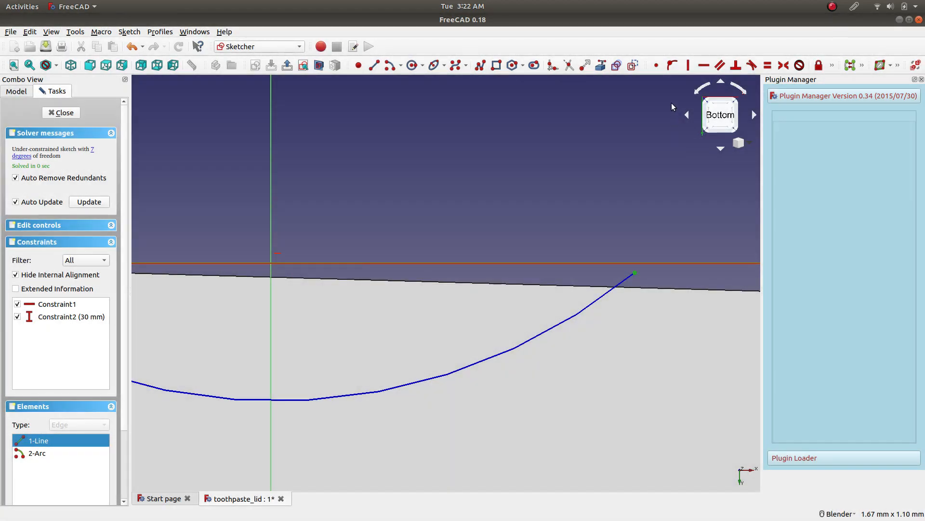
pyautogui.click(670, 68)
# Fix the left endpoint of the arc onto the horizontal rim line with a point-on-object constraint.
pyautogui.scroll(-4, 482, 225)
pyautogui.scroll(4, 413, 207)
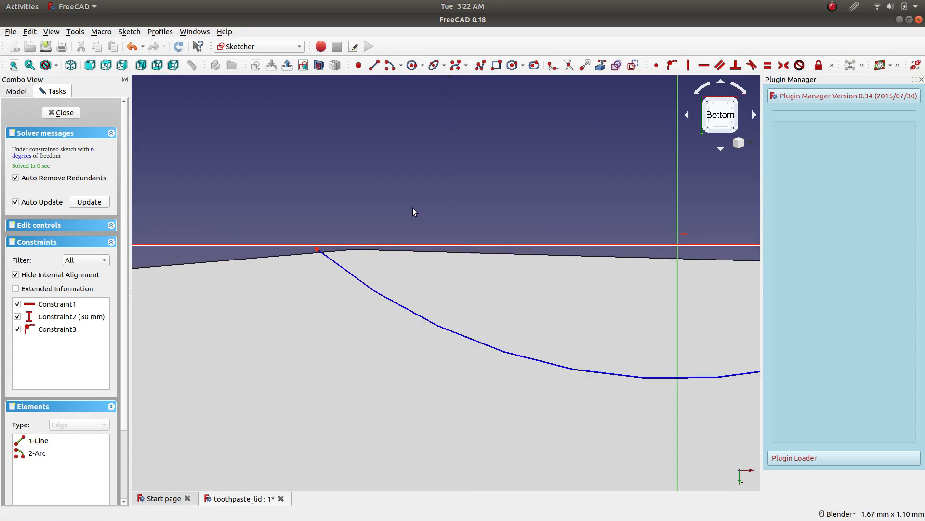
pyautogui.click(298, 250)
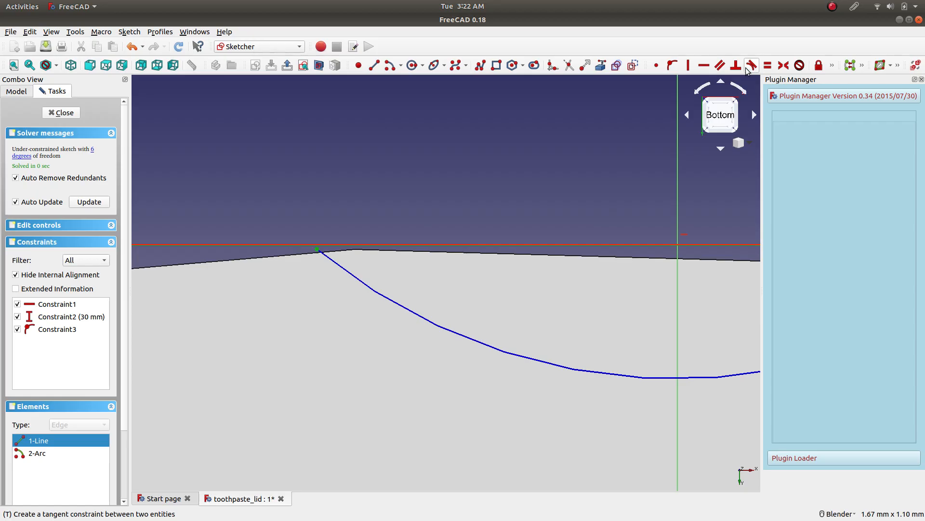
pyautogui.scroll(-5, 573, 224)
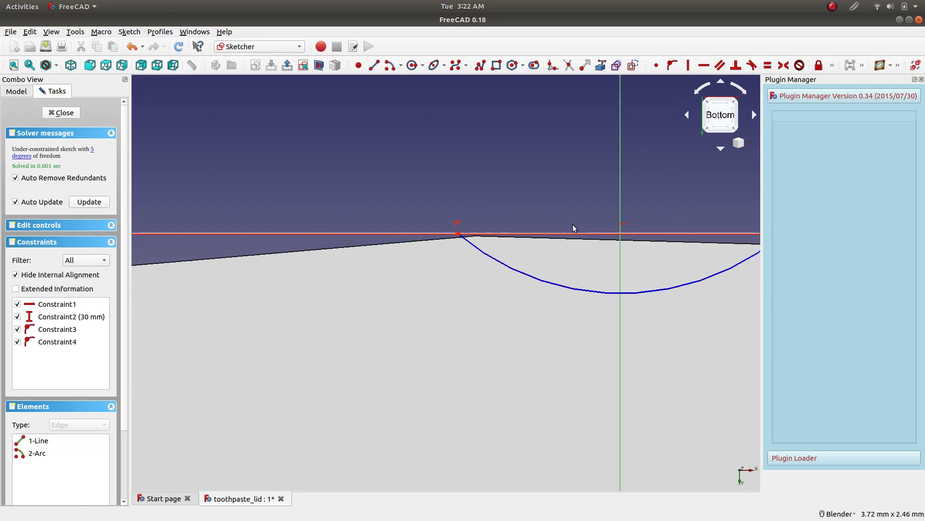
# Constrain the arc's radius to 2 mm and move the radius dimension clear of the vertical axis.
pyautogui.click(605, 242)
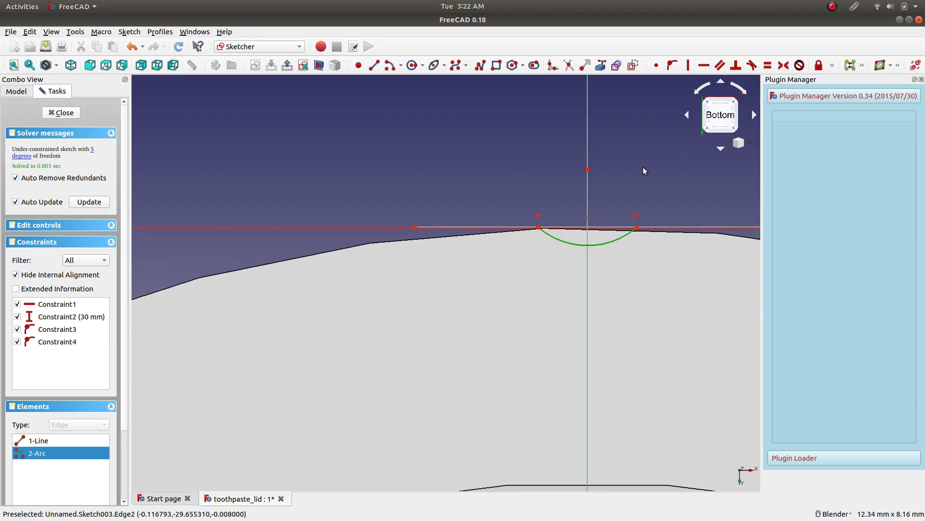
pyautogui.click(833, 65)
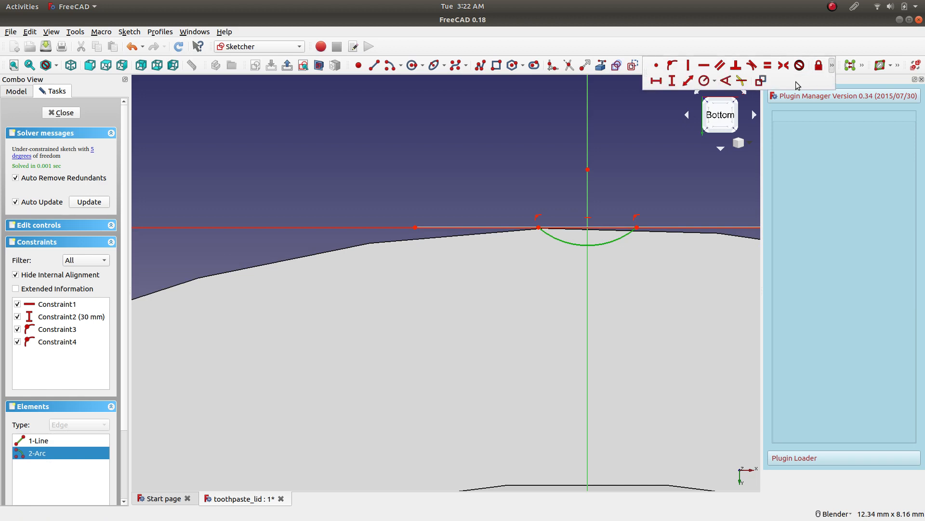
pyautogui.click(704, 81)
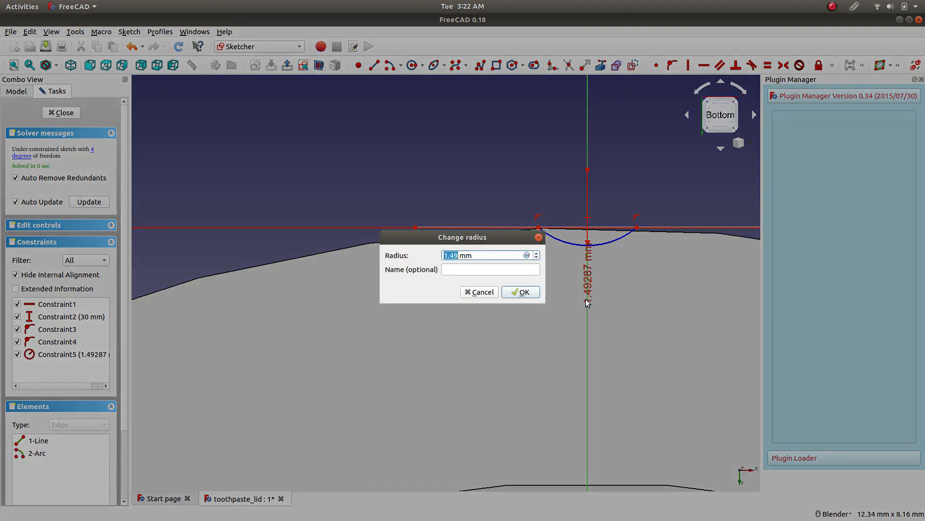
pyautogui.write('2')
pyautogui.press('Return')
pyautogui.moveTo(588, 269); pyautogui.dragTo(647, 331)
# Set the arc's radius constraint to 3 mm.
pyautogui.doubleClick(649, 330)
pyautogui.write('3')
pyautogui.press('Return')
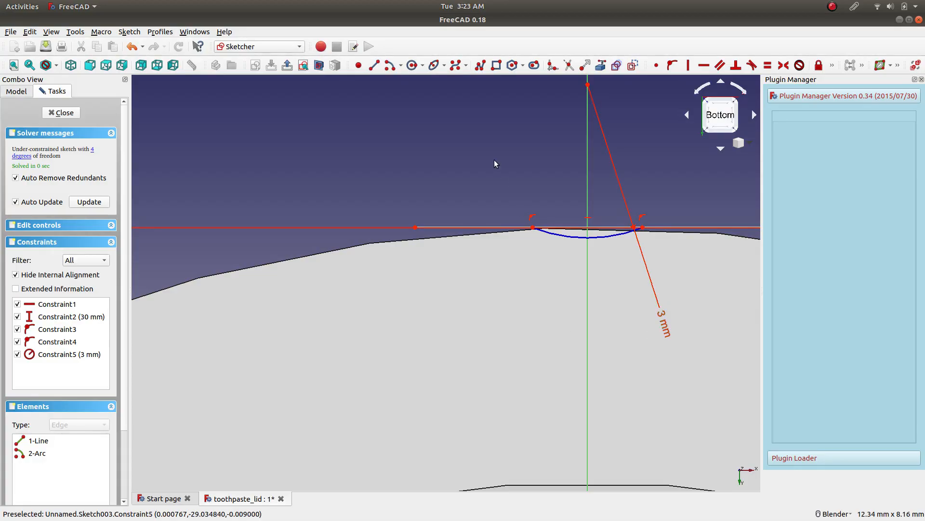
pyautogui.scroll(-5, 548, 269)
pyautogui.scroll(4, 581, 287)
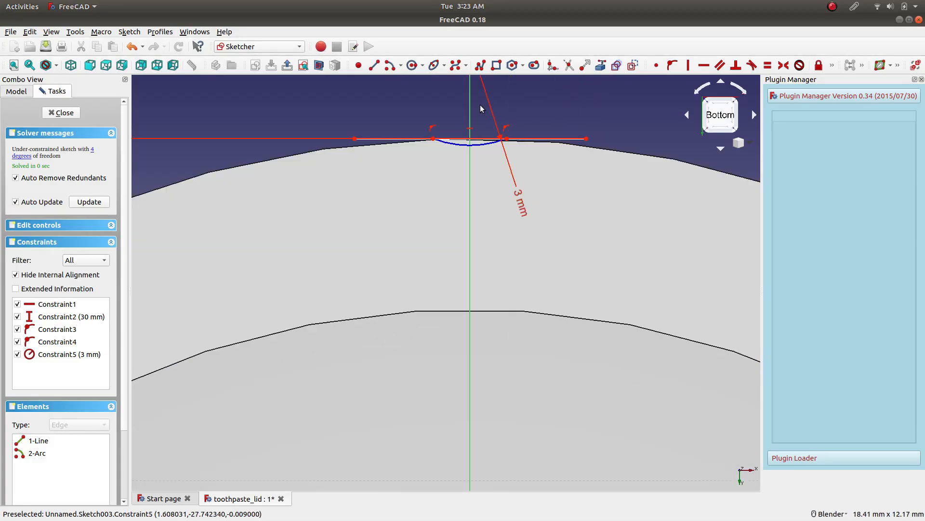
pyautogui.scroll(5, 480, 108)
pyautogui.scroll(2, 499, 184)
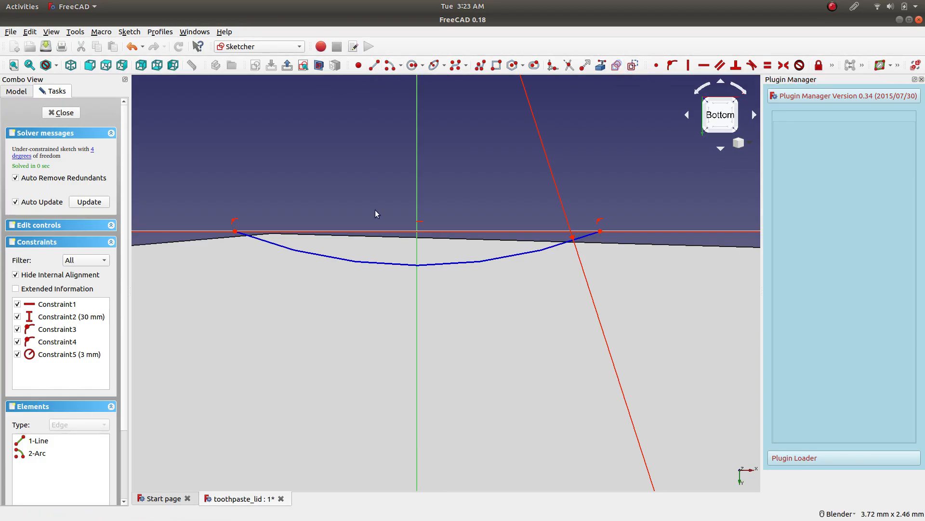
pyautogui.click(374, 264)
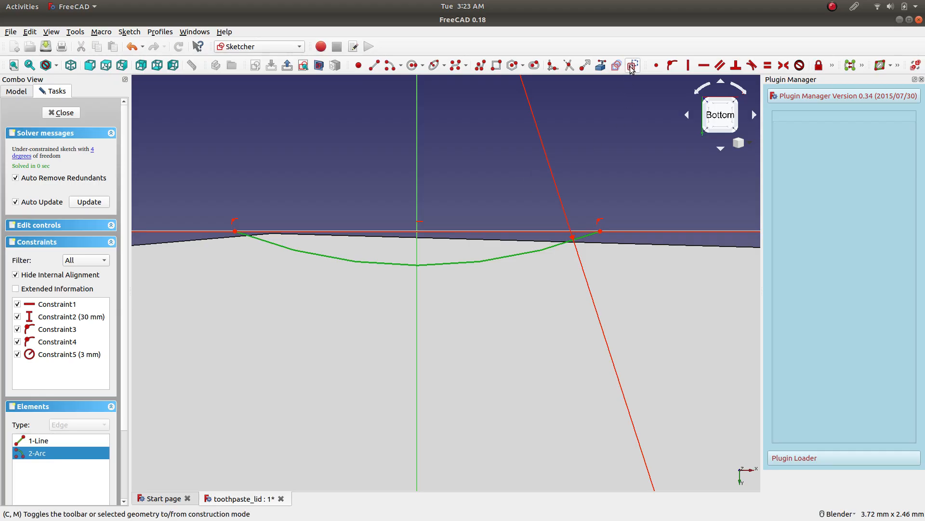
pyautogui.click(593, 167)
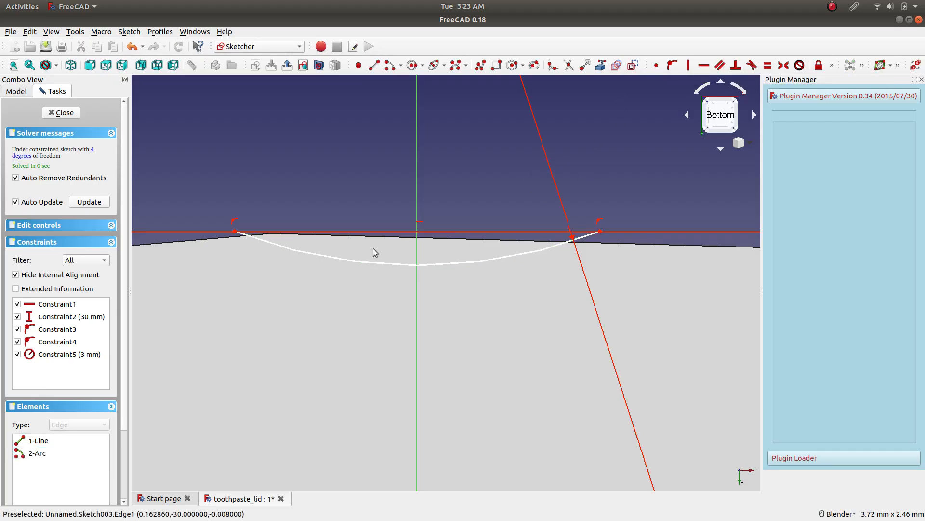
# Toggle the horizontal rim line from normal to construction geometry.
pyautogui.click(640, 231)
pyautogui.scroll(-6, 461, 259)
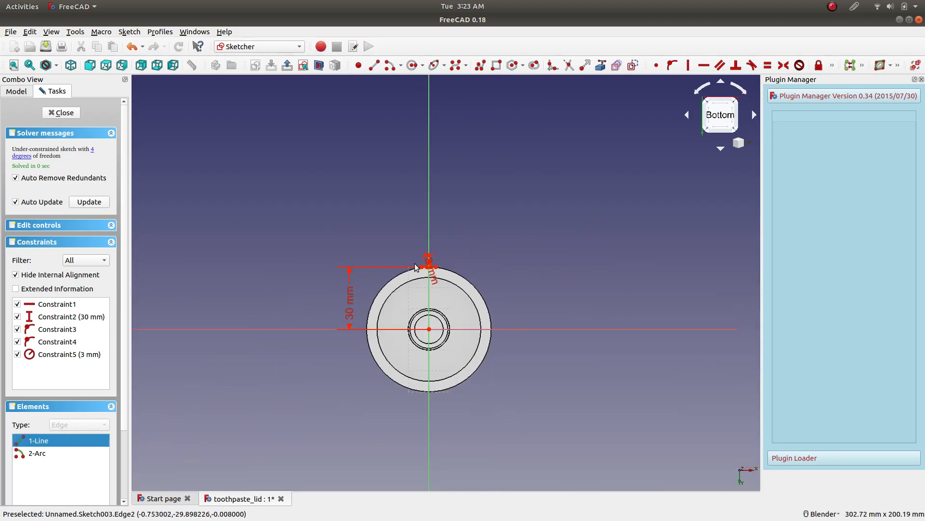
pyautogui.scroll(10, 411, 266)
pyautogui.scroll(-5, 646, 226)
pyautogui.scroll(8, 727, 284)
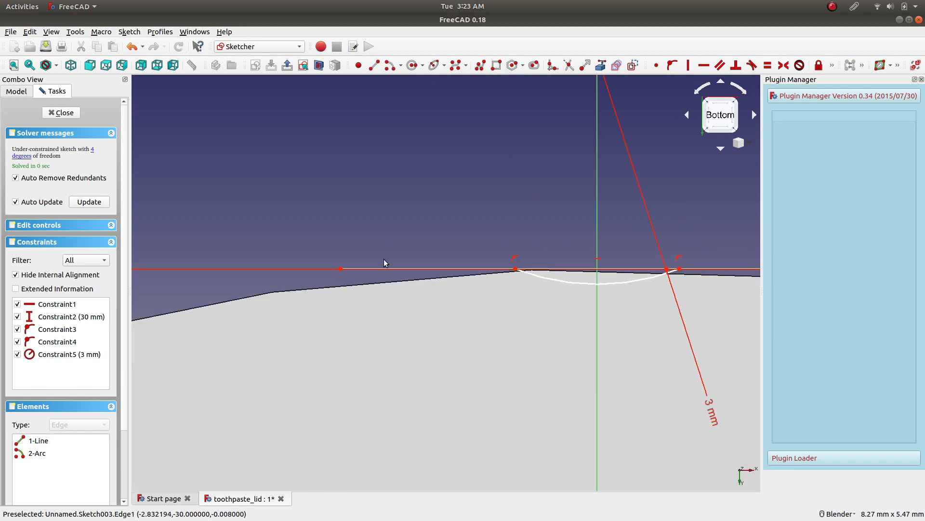
pyautogui.scroll(12, 474, 258)
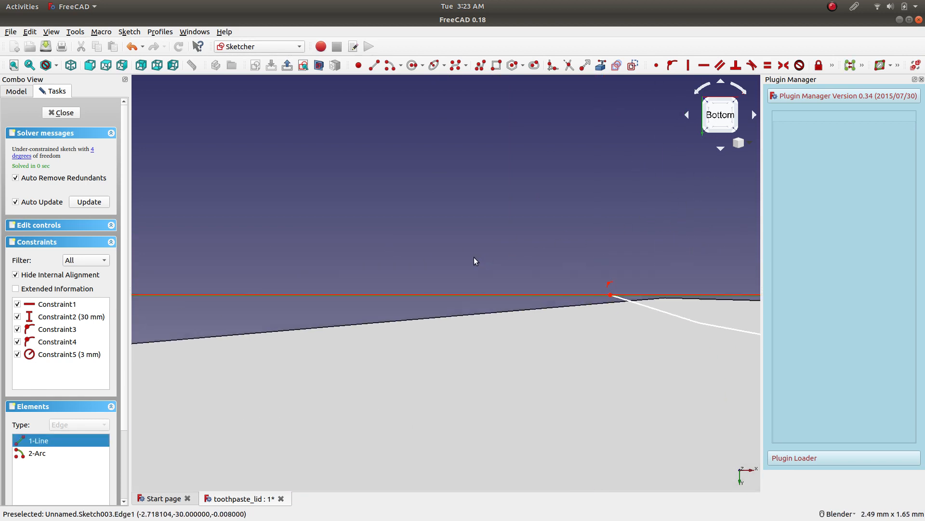
pyautogui.scroll(-18, 452, 297)
pyautogui.scroll(8, 647, 290)
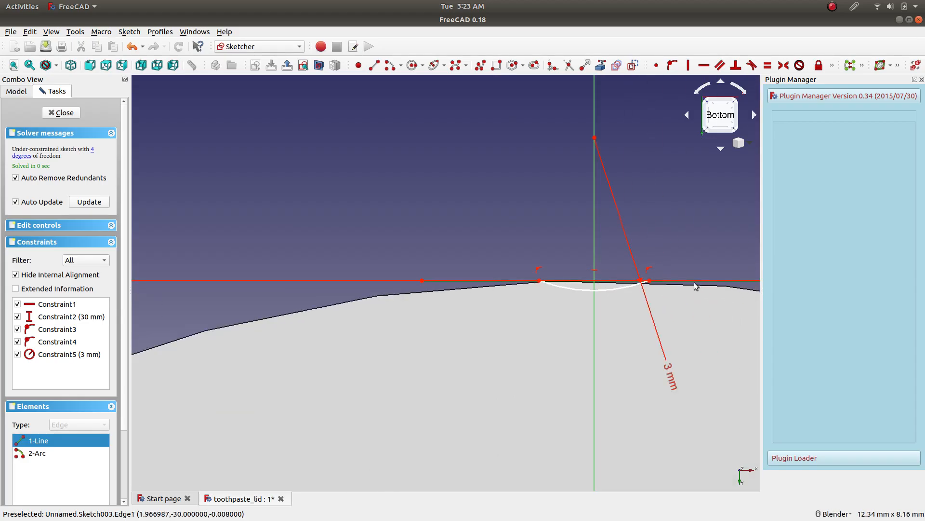
pyautogui.scroll(-8, 672, 277)
pyautogui.scroll(2, 639, 282)
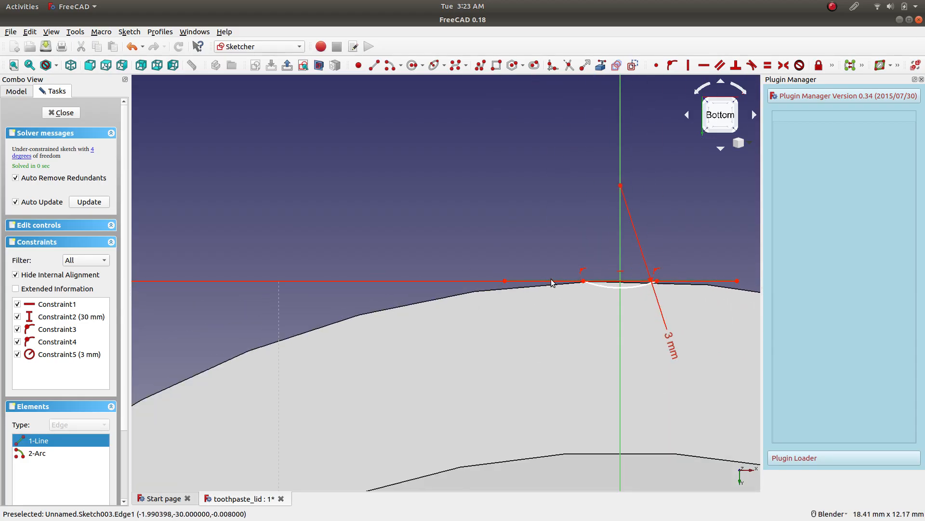
pyautogui.scroll(10, 555, 283)
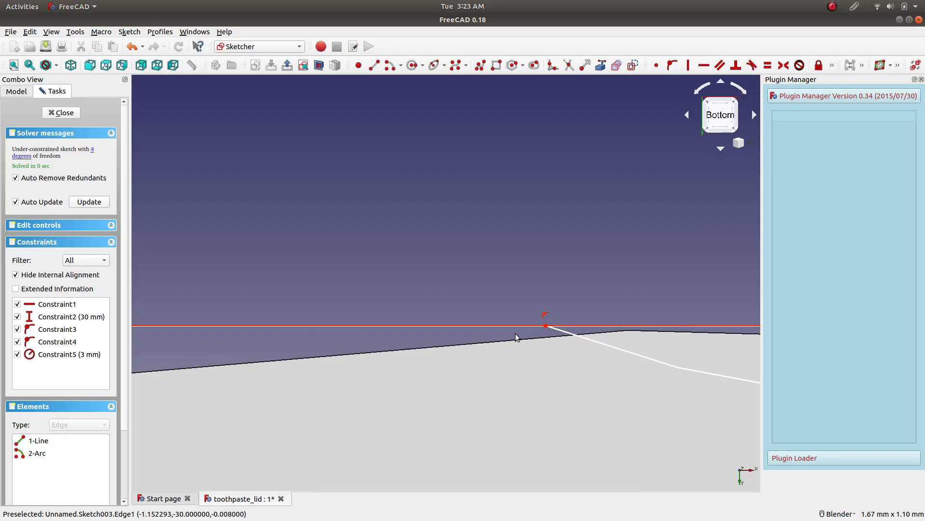
pyautogui.click(517, 326)
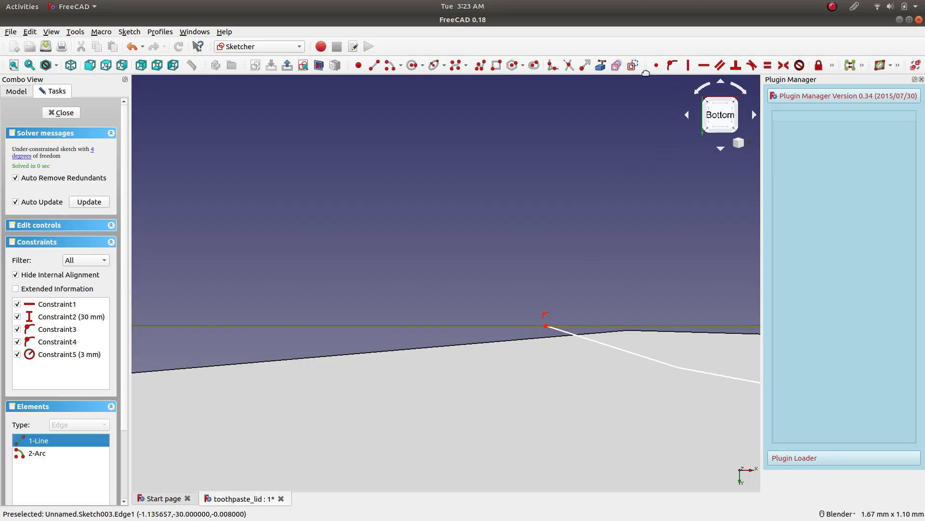
pyautogui.click(631, 69)
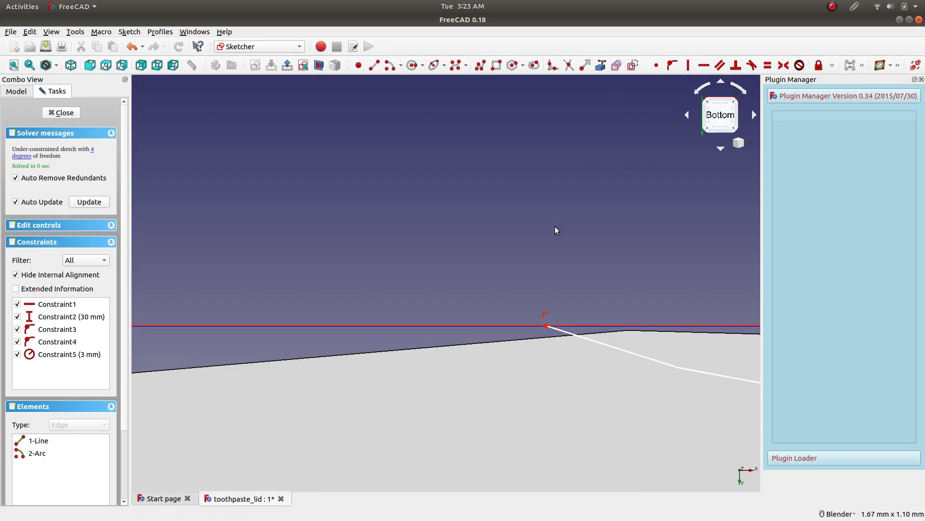
# Draw a straight line along the rim line from the arc's left endpoint to its right endpoint, closing the notch profile.
pyautogui.scroll(11, 595, 354)
pyautogui.scroll(-20, 441, 235)
pyautogui.scroll(-4, 672, 247)
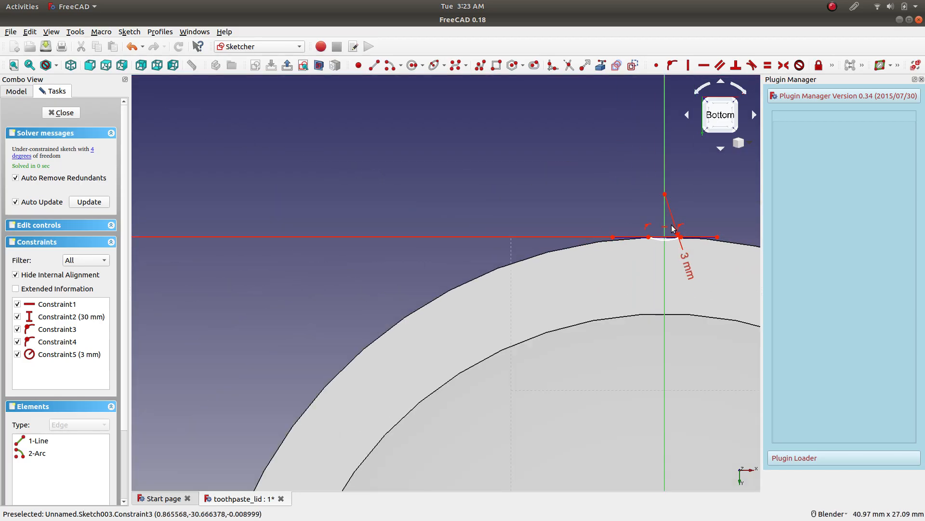
pyautogui.scroll(8, 711, 215)
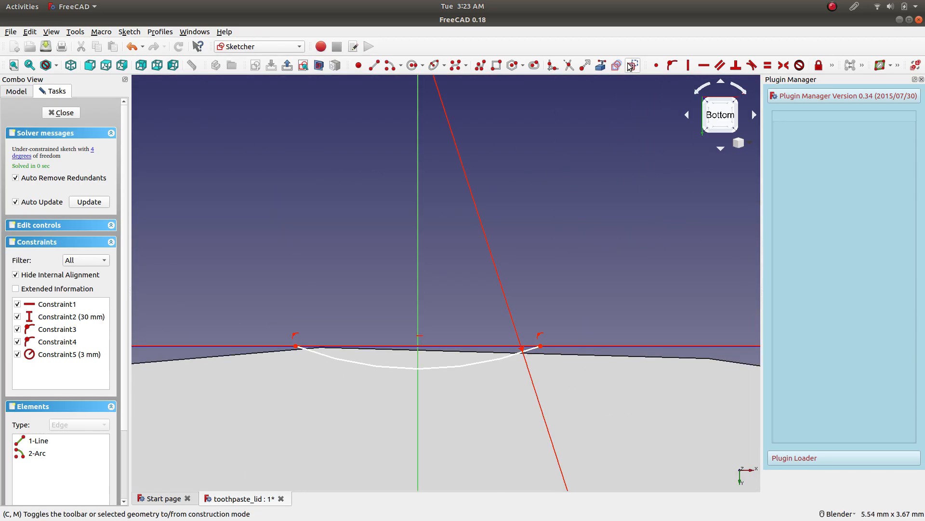
pyautogui.click(374, 65)
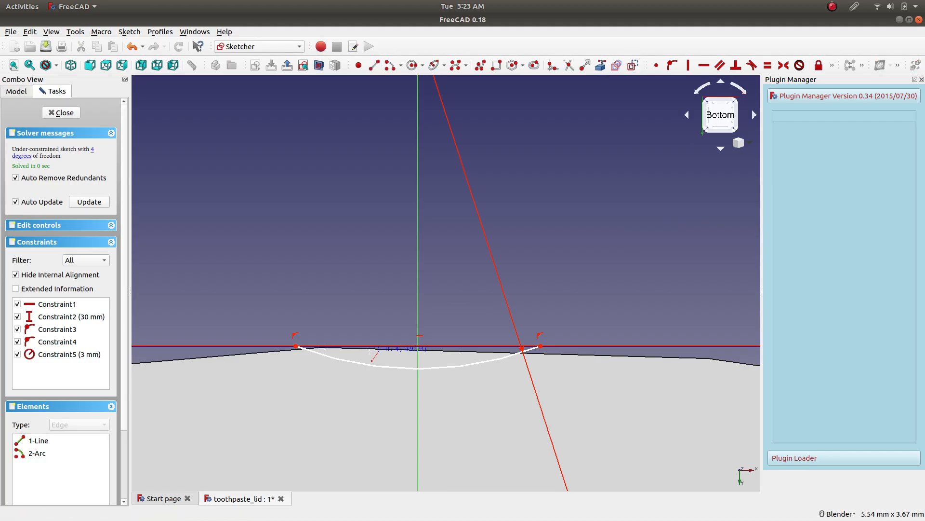
pyautogui.scroll(5, 248, 340)
pyautogui.scroll(-3, 190, 336)
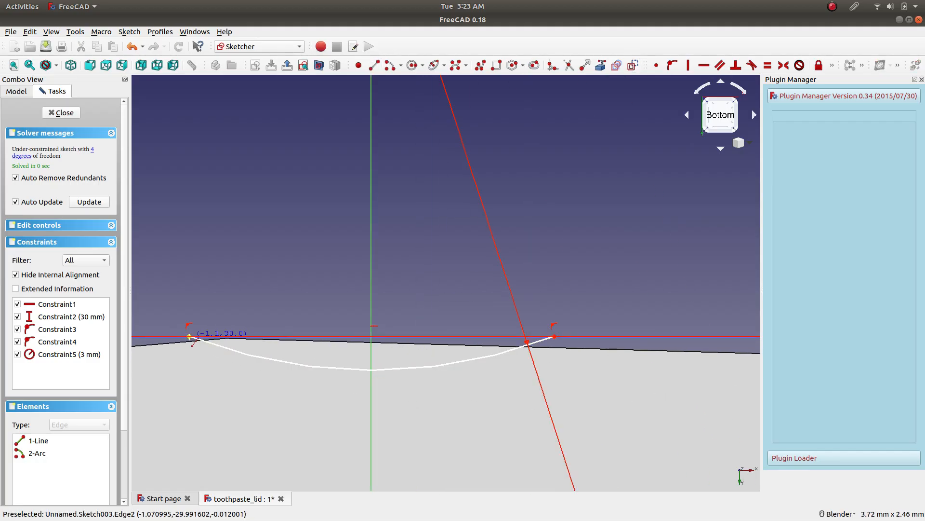
pyautogui.click(190, 336)
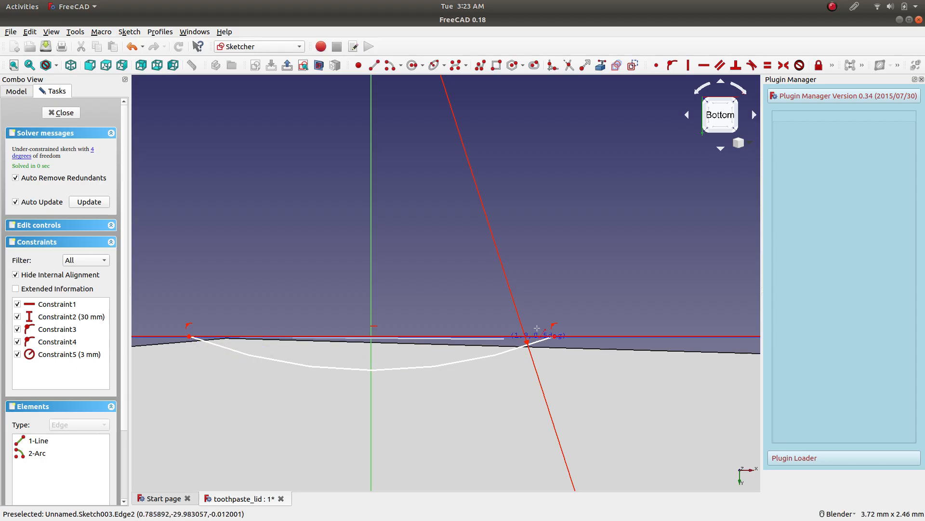
pyautogui.click(555, 336)
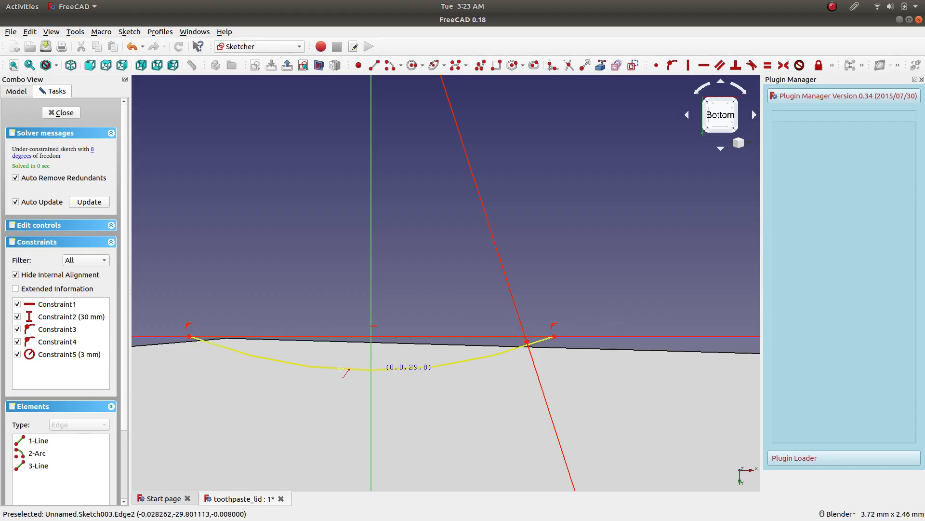
# Try moving the arc's left endpoint inward along the rim line twice, undoing each move.
pyautogui.scroll(4, 184, 340)
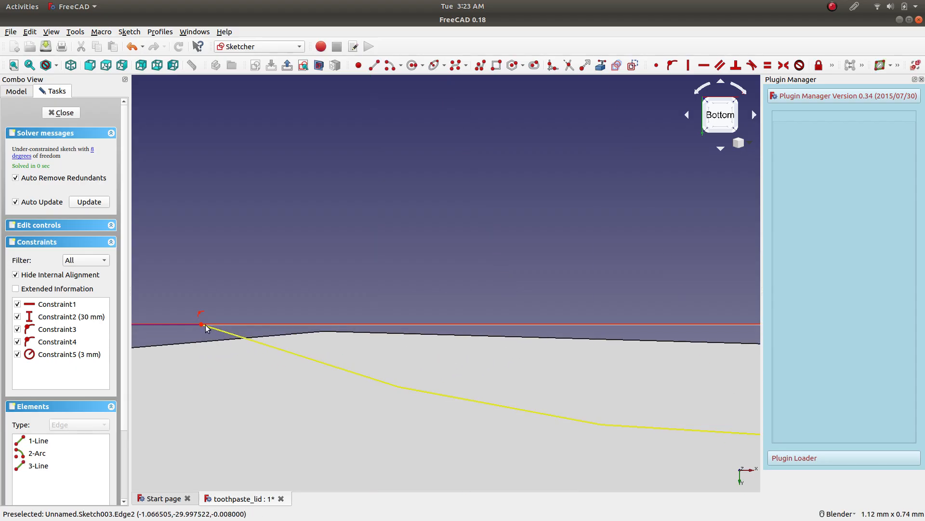
pyautogui.moveTo(202, 325); pyautogui.dragTo(241, 325)
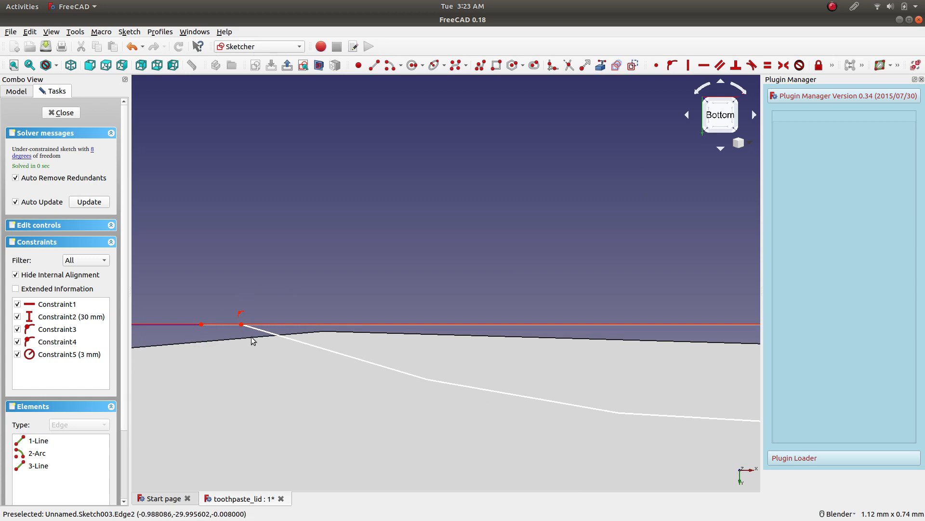
pyautogui.click(131, 46)
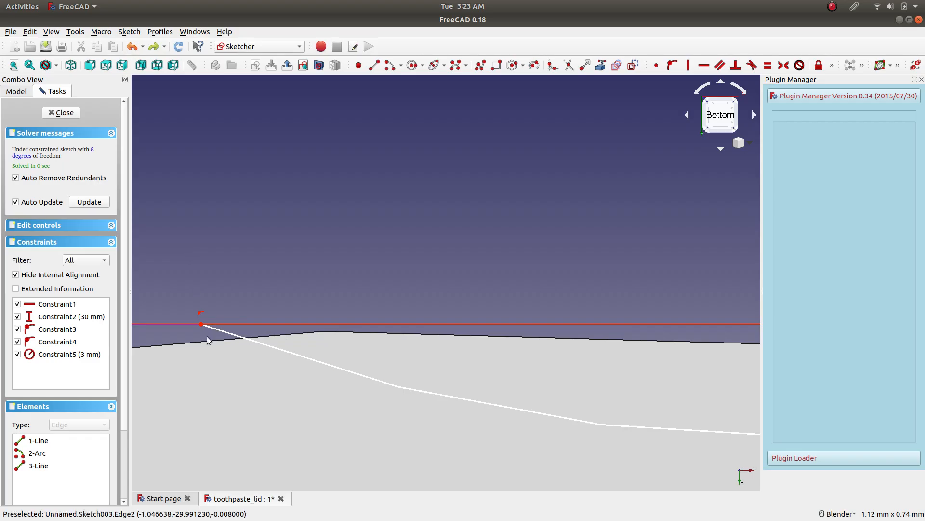
pyautogui.moveTo(200, 326); pyautogui.dragTo(272, 325)
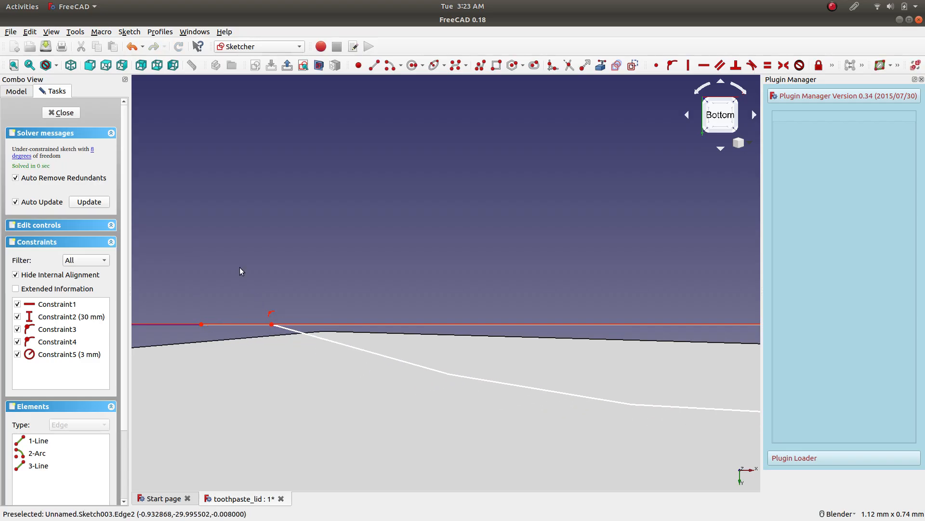
pyautogui.click(131, 46)
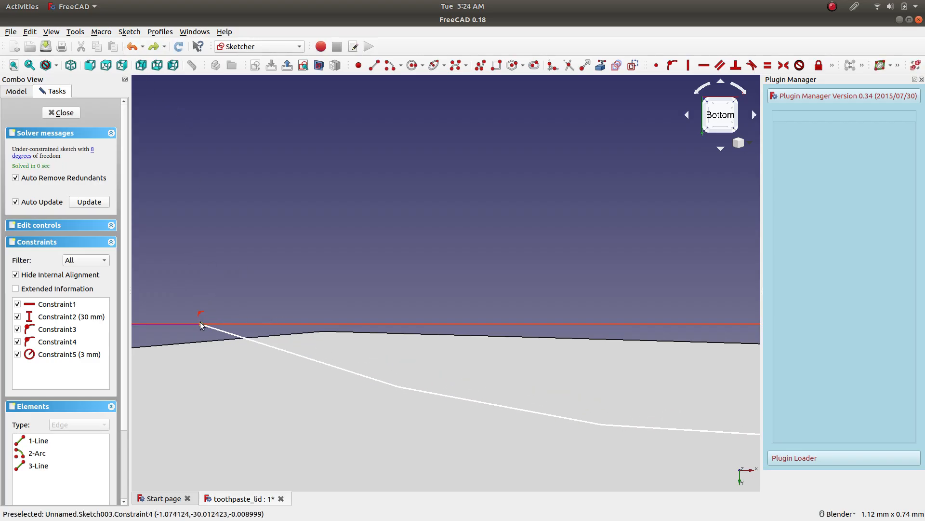
# Undo another trial move of the arc's left endpoint and shift the straight closing line just above the rim line.
pyautogui.moveTo(200, 323); pyautogui.dragTo(214, 325)
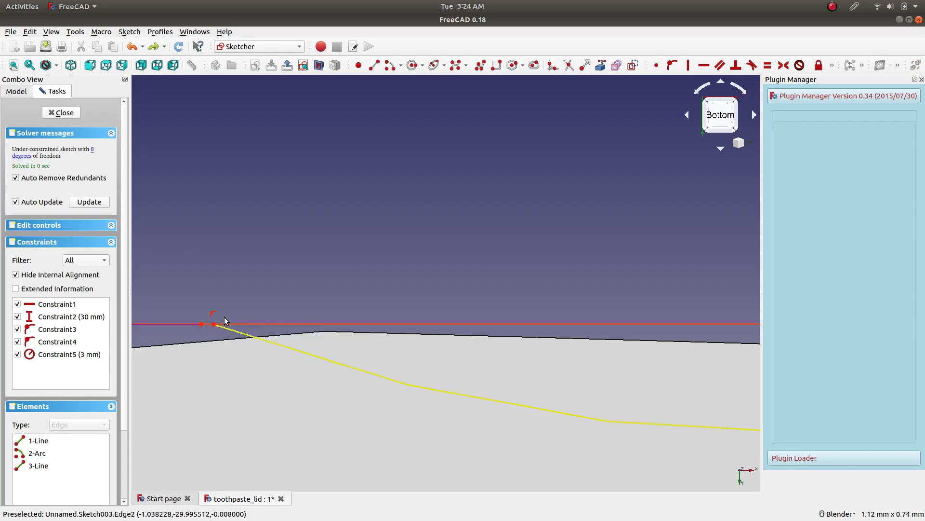
pyautogui.click(135, 46)
pyautogui.moveTo(277, 324)
pyautogui.mouseDown()
pyautogui.moveTo(291, 274)
pyautogui.moveTo(255, 244)
pyautogui.mouseUp()
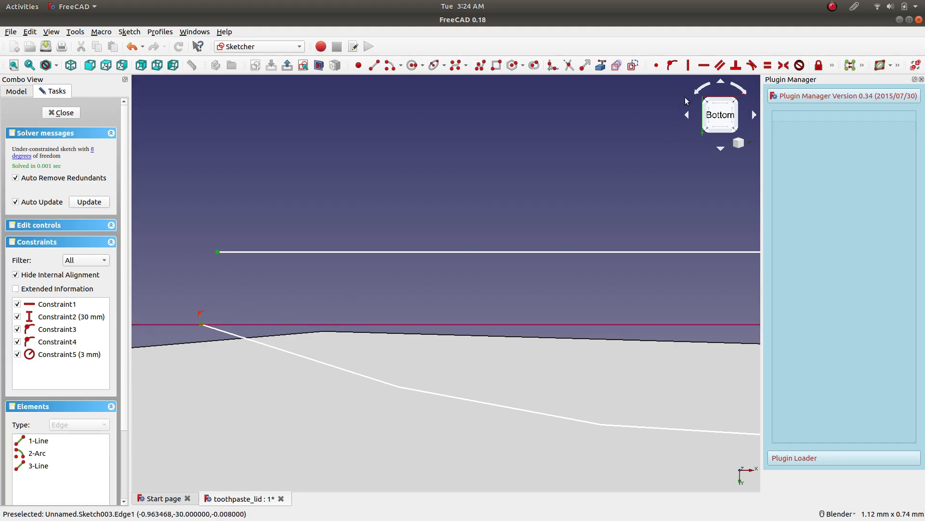
# Try joining the left endpoints of the line and the unlocked arc with a coincident constraint, and undo it.
pyautogui.click(656, 65)
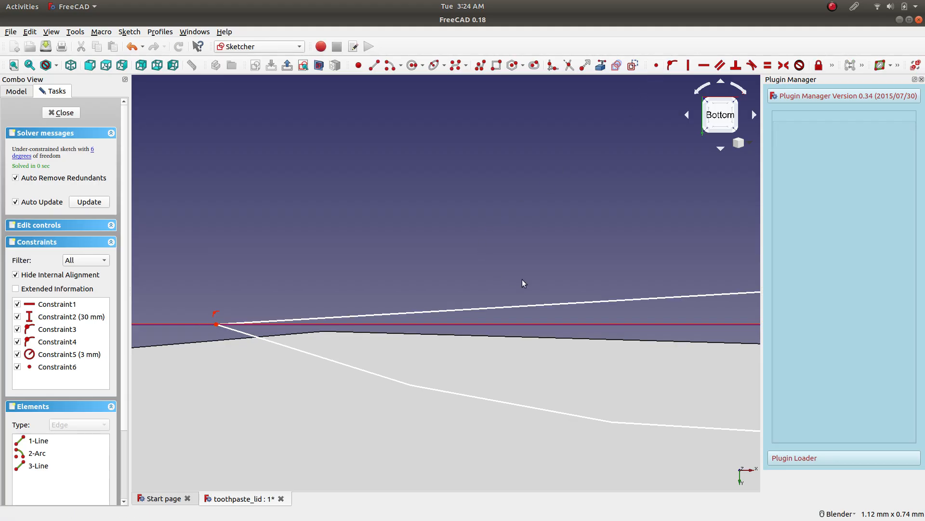
pyautogui.scroll(-8, 584, 284)
pyautogui.scroll(-4, 702, 286)
pyautogui.scroll(8, 726, 281)
pyautogui.scroll(-2, 525, 286)
pyautogui.click(132, 46)
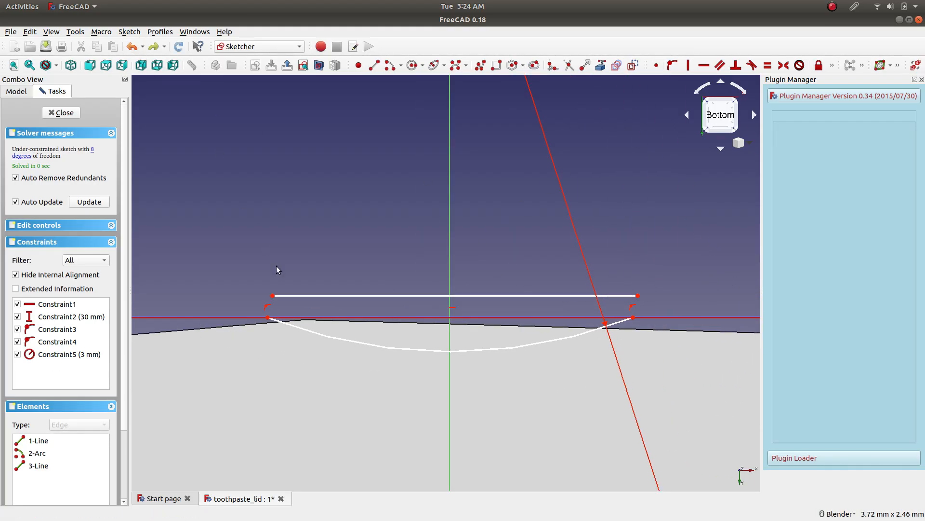
# Lock the arc's left and right endpoints in place on the rim line.
pyautogui.click(268, 319)
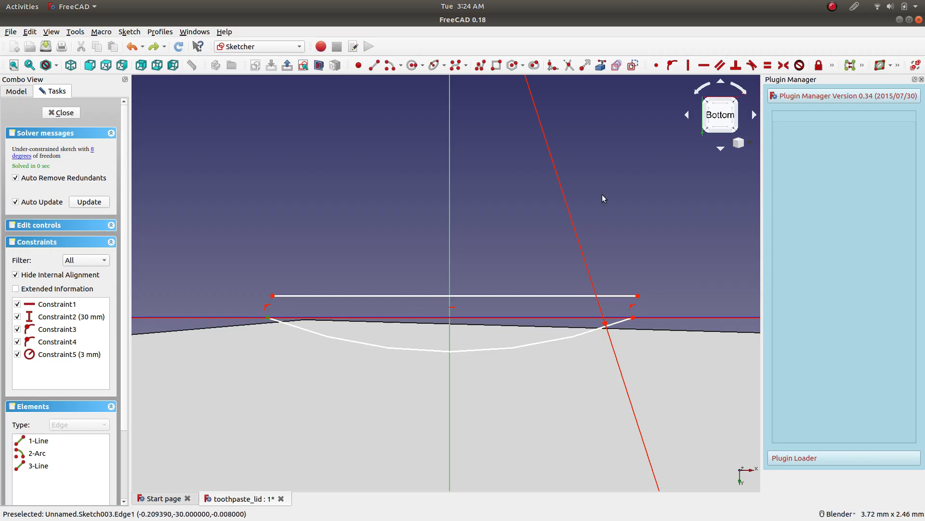
pyautogui.click(819, 65)
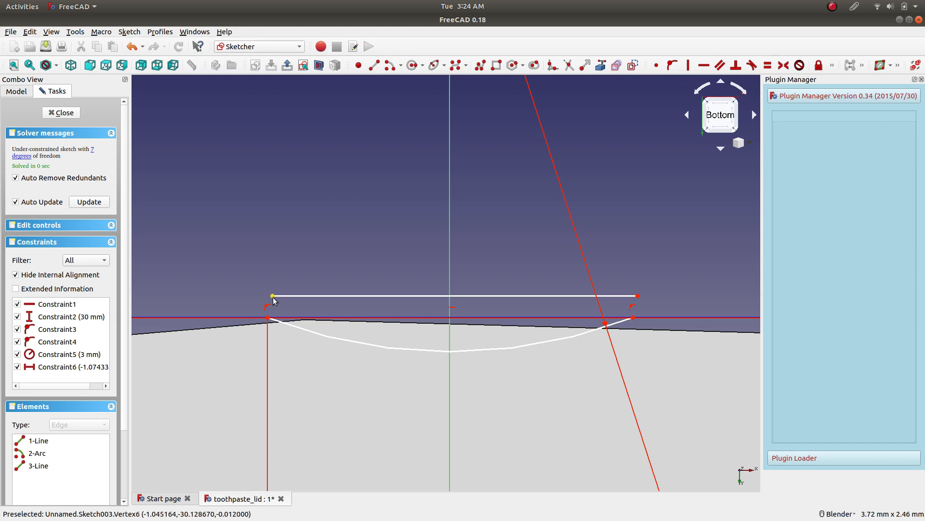
pyautogui.click(633, 318)
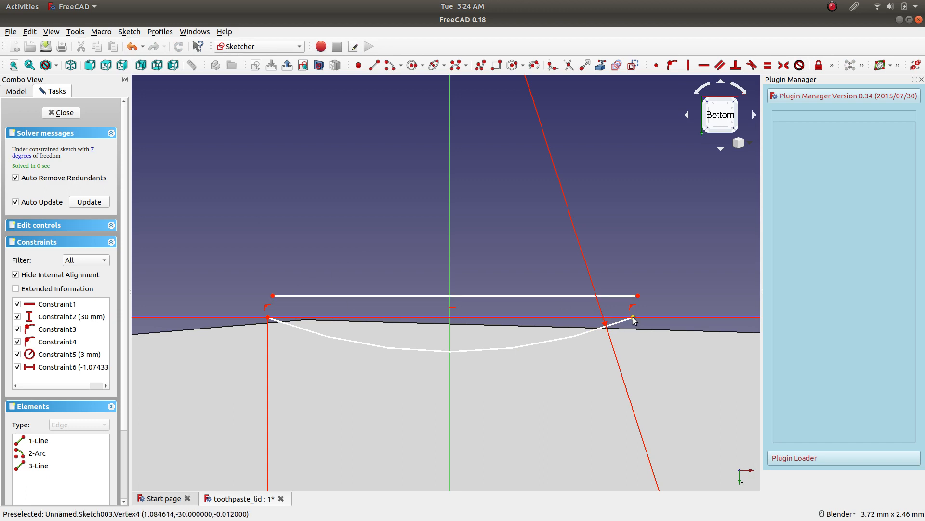
pyautogui.click(819, 65)
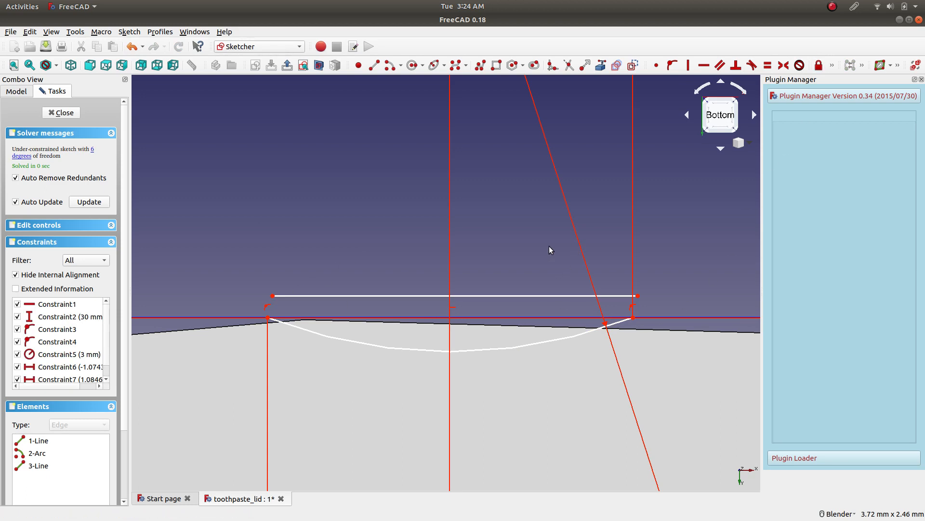
# Constrain the straight line to be horizontal and make both its endpoints coincident with the locked arc endpoints.
pyautogui.click(398, 296)
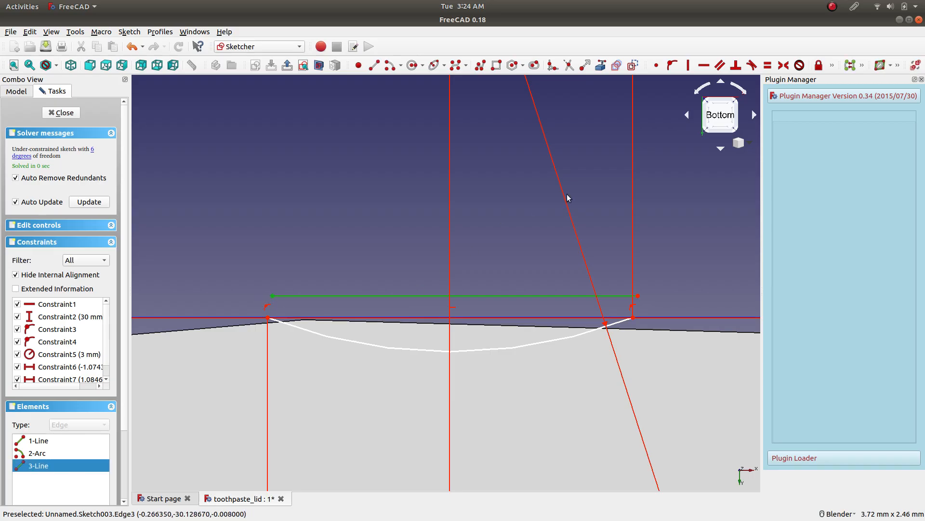
pyautogui.click(705, 65)
pyautogui.click(273, 295)
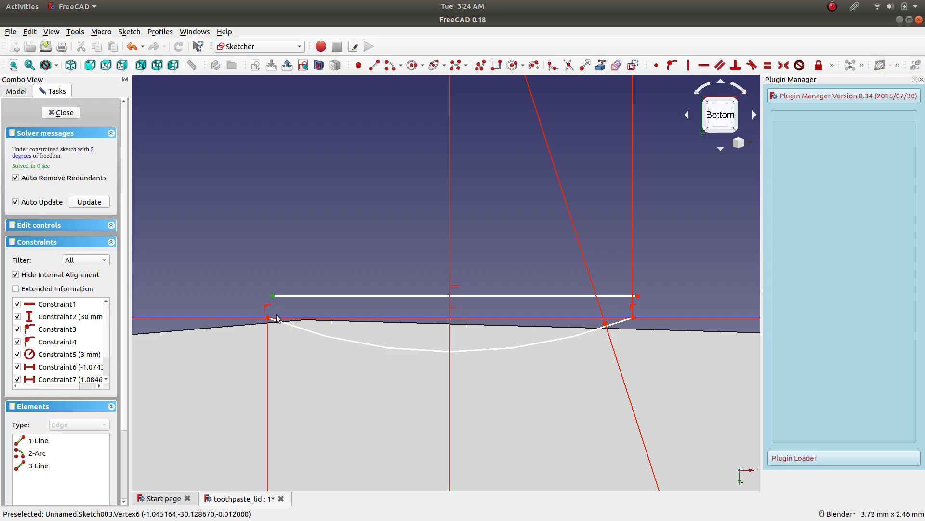
pyautogui.click(276, 320)
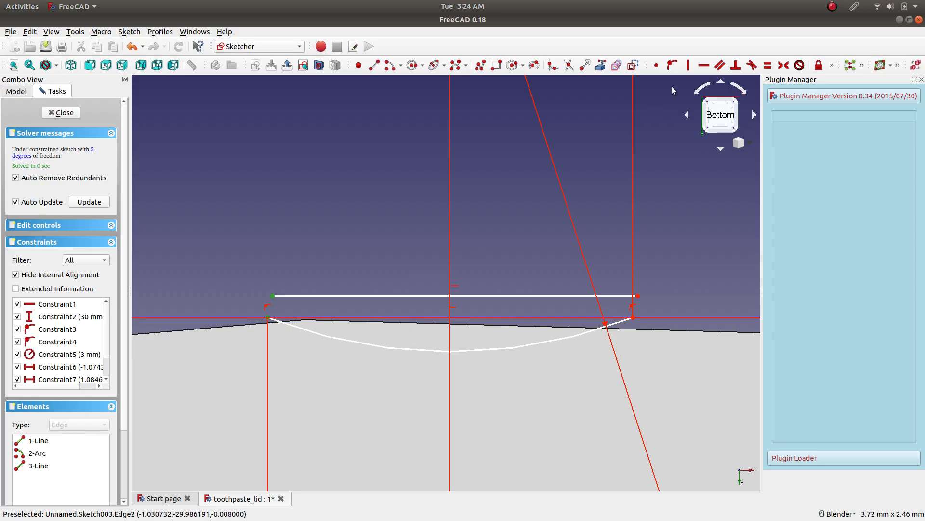
pyautogui.click(656, 65)
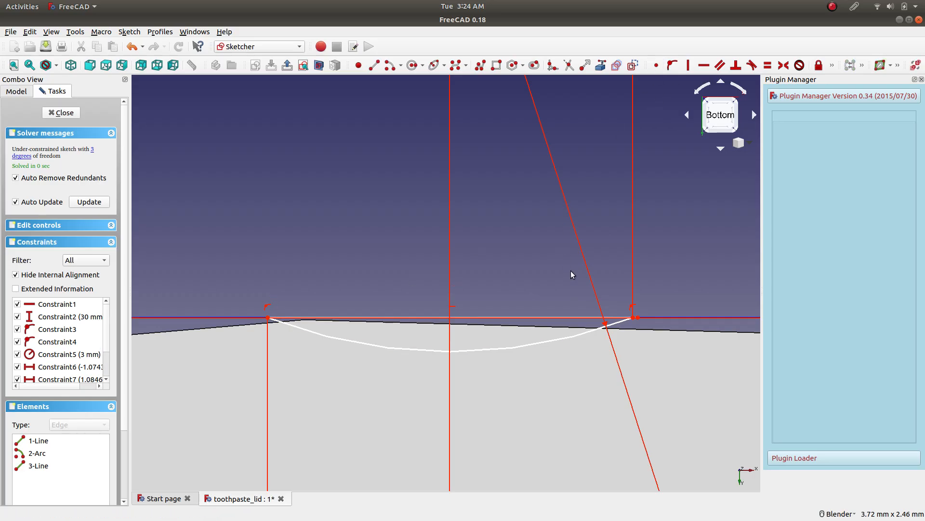
pyautogui.click(637, 321)
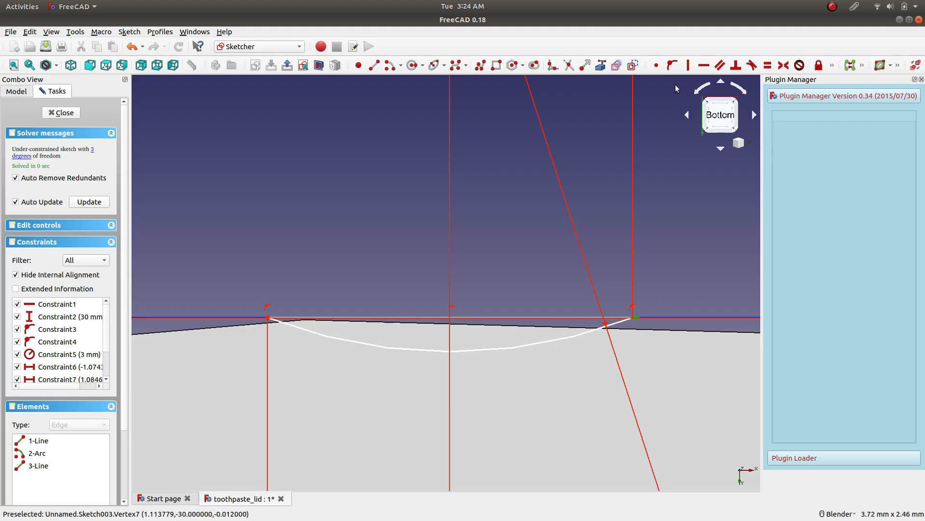
pyautogui.click(656, 65)
# Close the notch sketch and create a pocket from it at the lid's rim.
pyautogui.scroll(-12, 490, 271)
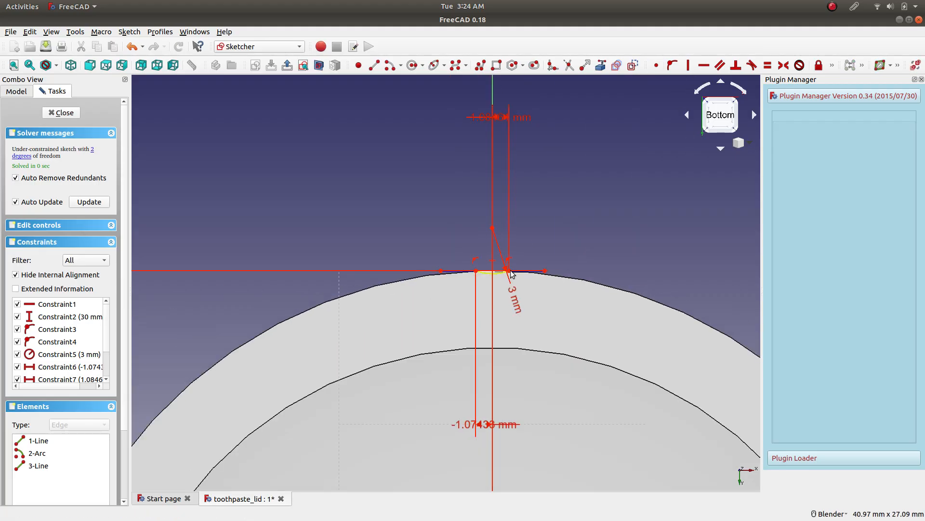
pyautogui.scroll(6, 511, 270)
pyautogui.scroll(4, 408, 280)
pyautogui.scroll(-6, 401, 277)
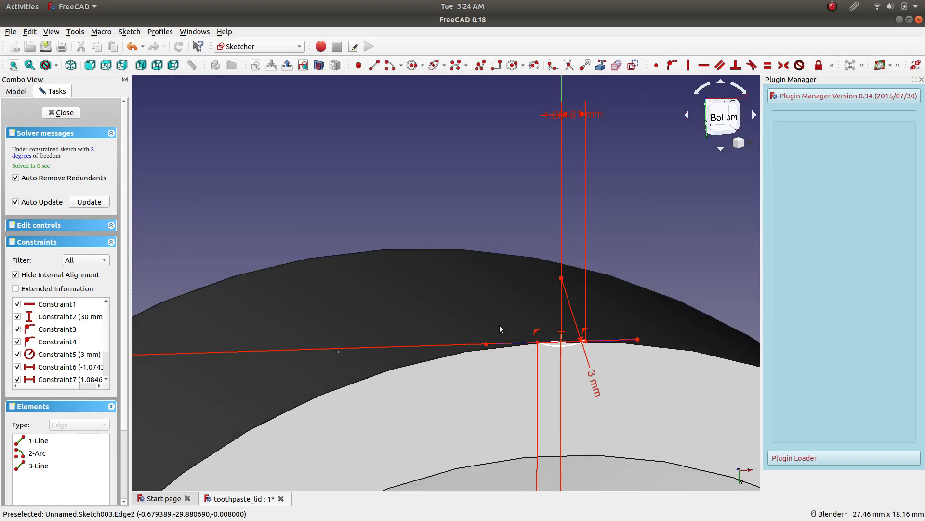
pyautogui.moveTo(499, 325)
pyautogui.mouseDown(button='middle')
pyautogui.moveTo(487, 361)
pyautogui.moveTo(469, 299)
pyautogui.mouseUp(button='middle')
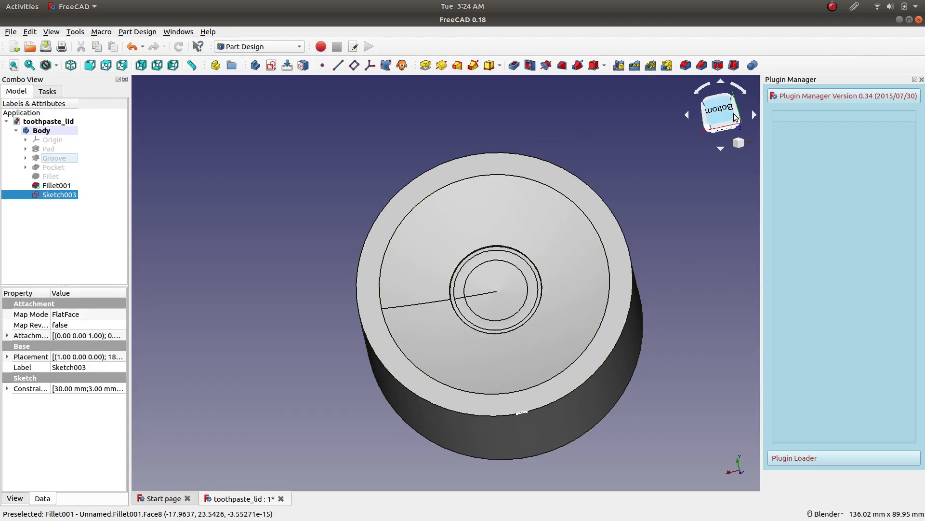
pyautogui.click(733, 115)
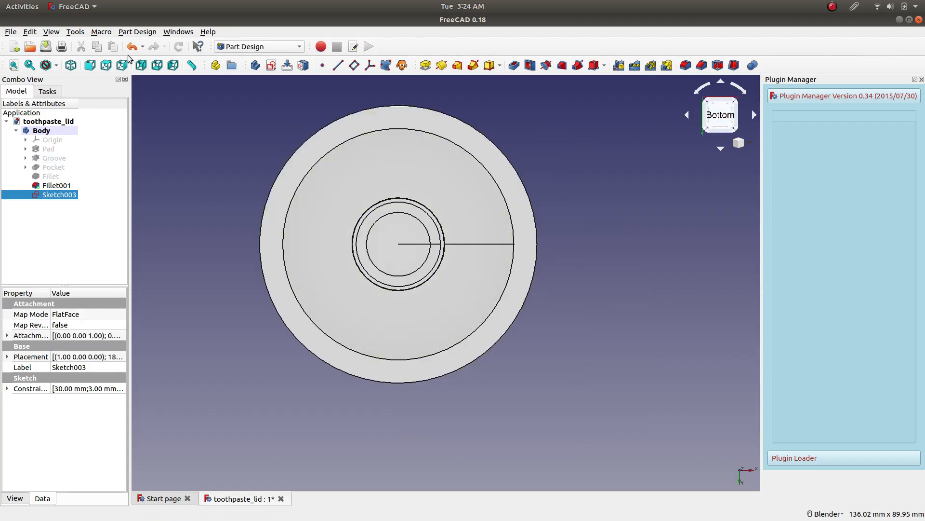
pyautogui.scroll(6, 410, 126)
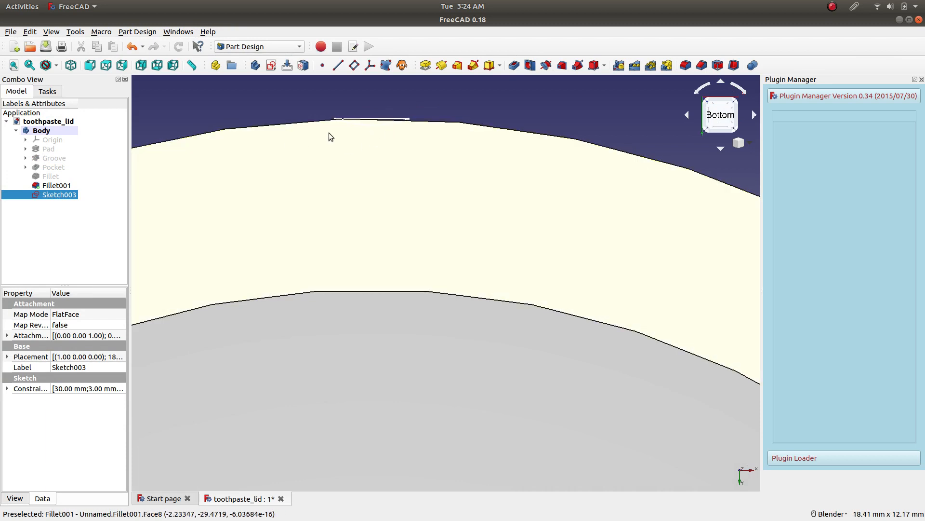
pyautogui.click(516, 66)
pyautogui.scroll(-6, 370, 142)
pyautogui.moveTo(265, 147); pyautogui.dragTo(318, 193, button='middle')
pyautogui.scroll(5, 420, 203)
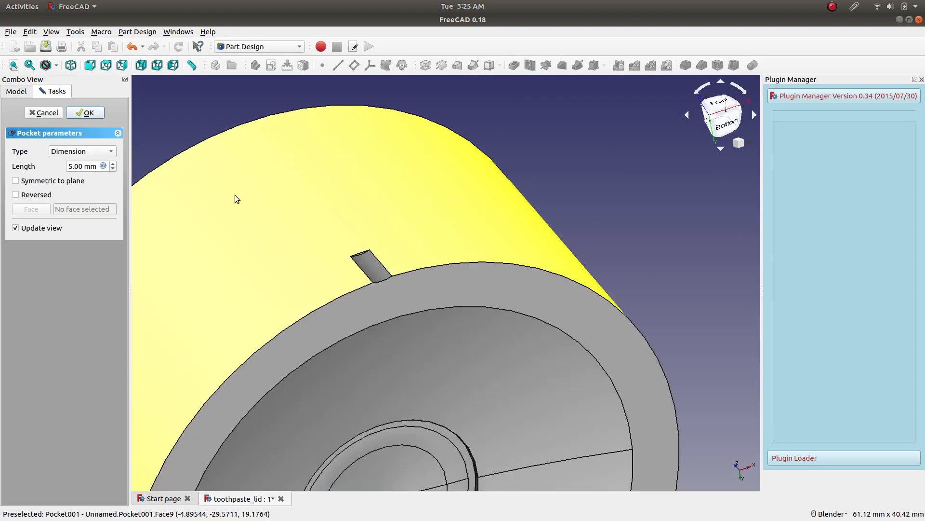
pyautogui.scroll(-5, 216, 182)
# Try the Up to face type for the notch pocket.
pyautogui.click(99, 152)
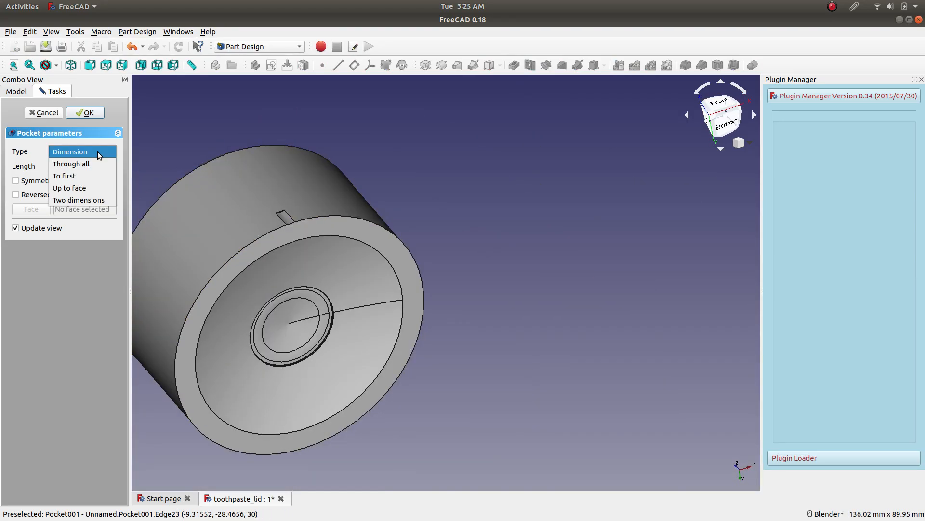
pyautogui.click(92, 187)
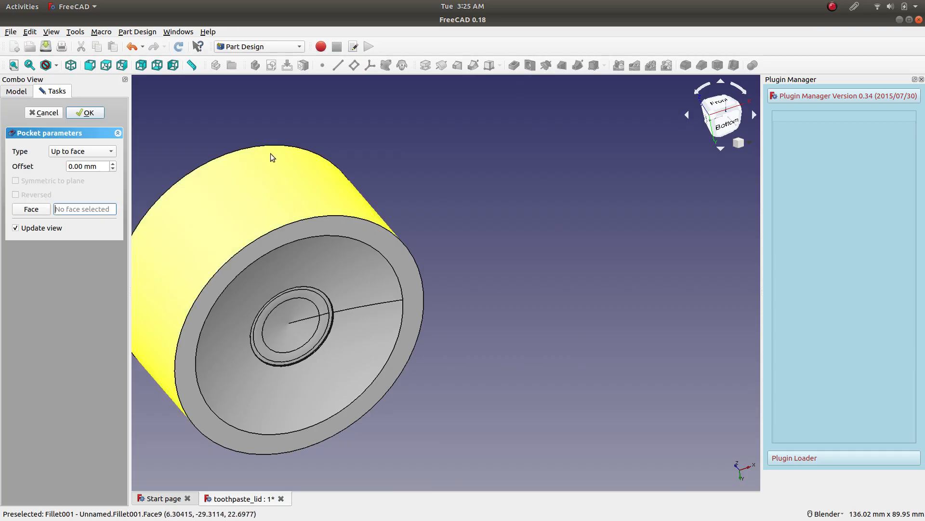
pyautogui.scroll(-5, 201, 127)
pyautogui.scroll(3, 193, 124)
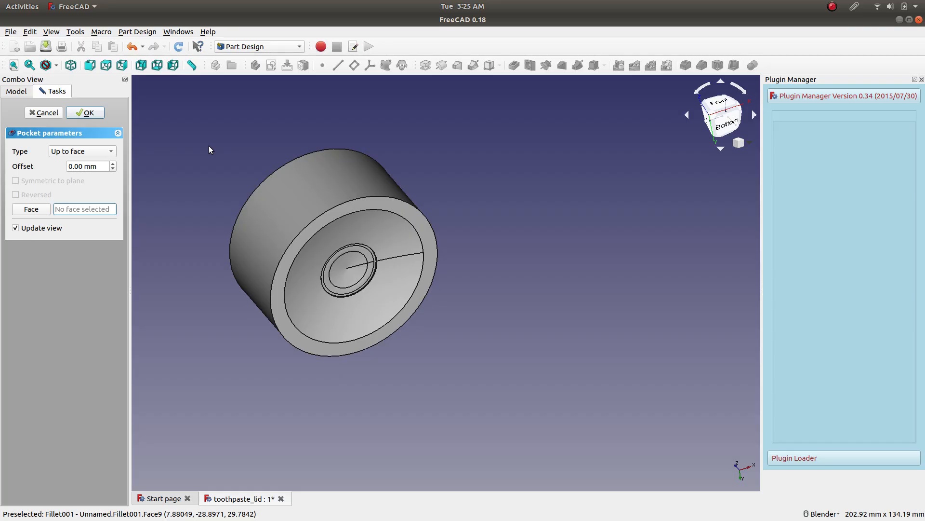
# Switch the notch pocket's type to Dimension and set its length to 20 mm.
pyautogui.click(94, 150)
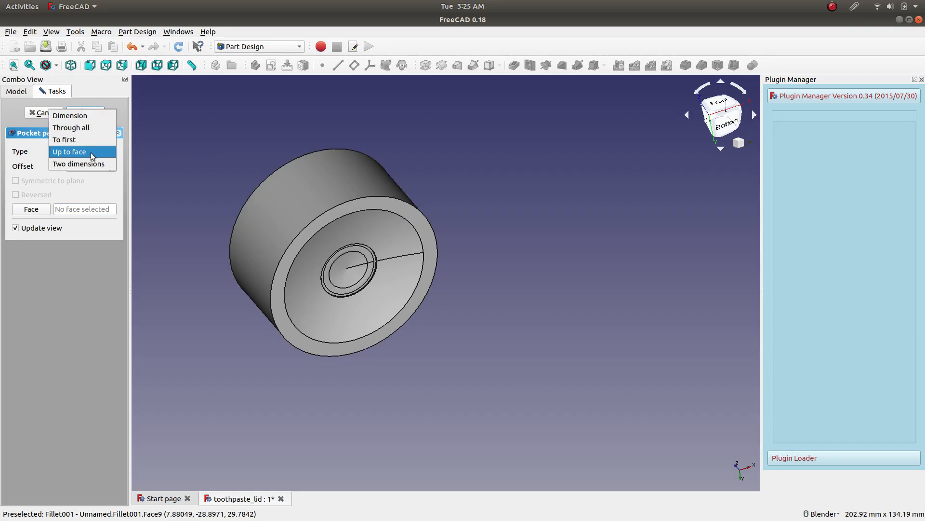
pyautogui.click(96, 116)
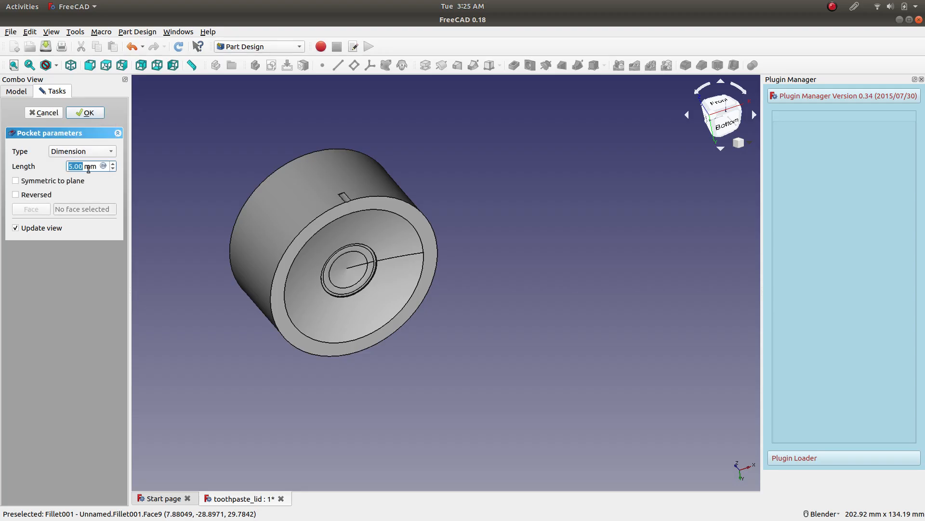
pyautogui.write('6')
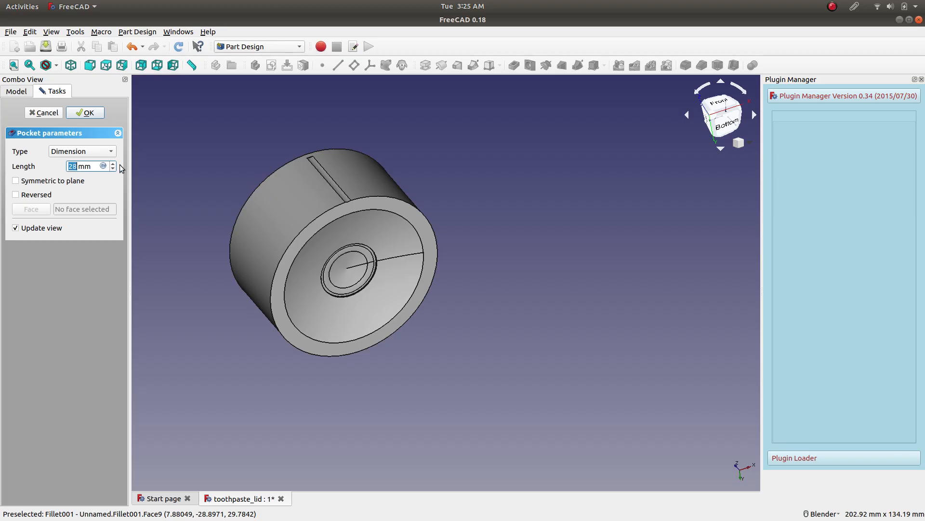
# Accept the notch pocket at 28 mm length and save the document.
pyautogui.click(93, 113)
pyautogui.scroll(4, 336, 169)
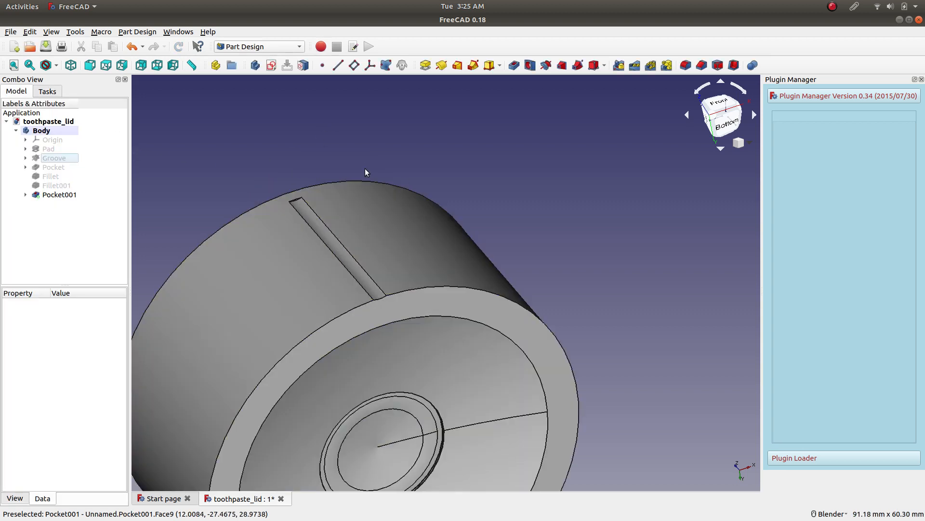
pyautogui.click(45, 47)
pyautogui.scroll(-5, 216, 255)
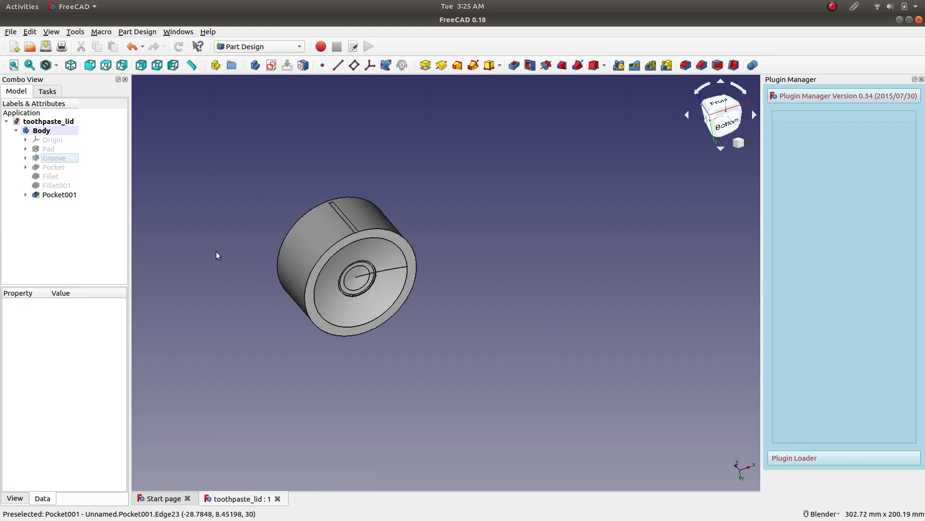
# Create a polar pattern of the notch pocket.
pyautogui.scroll(4, 216, 252)
pyautogui.moveTo(487, 140); pyautogui.dragTo(386, 139, button='middle')
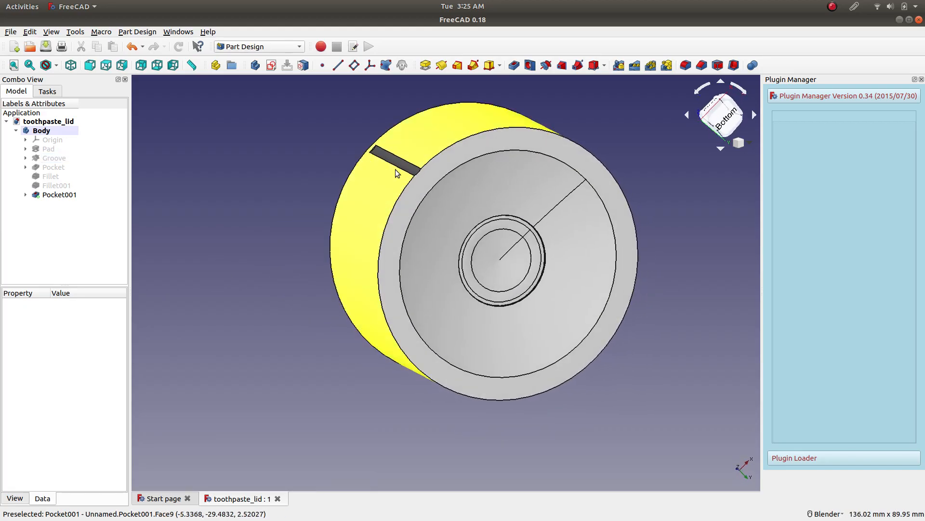
pyautogui.click(53, 195)
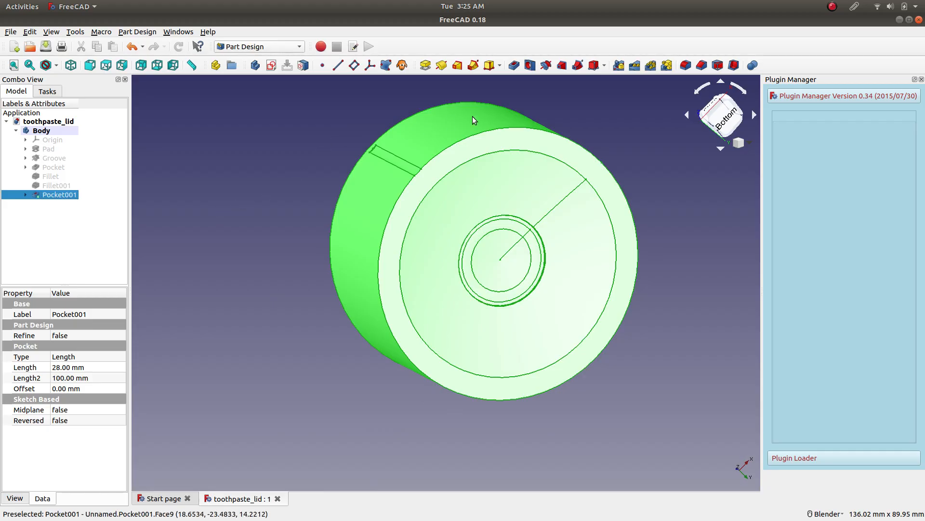
pyautogui.click(651, 66)
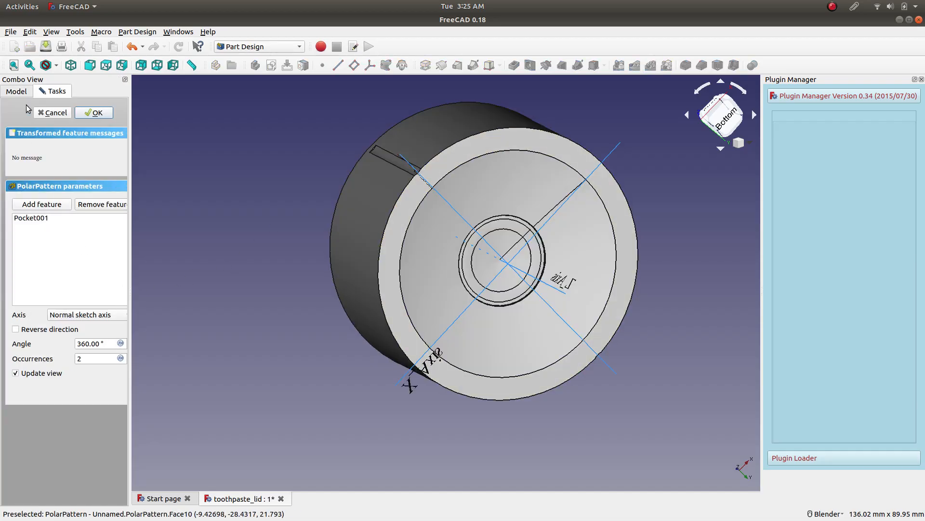
pyautogui.click(17, 92)
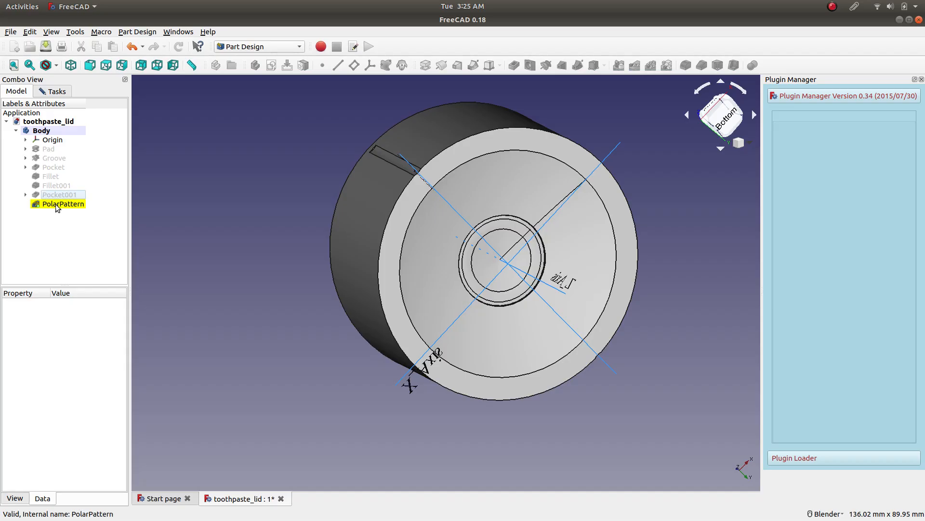
pyautogui.click(58, 93)
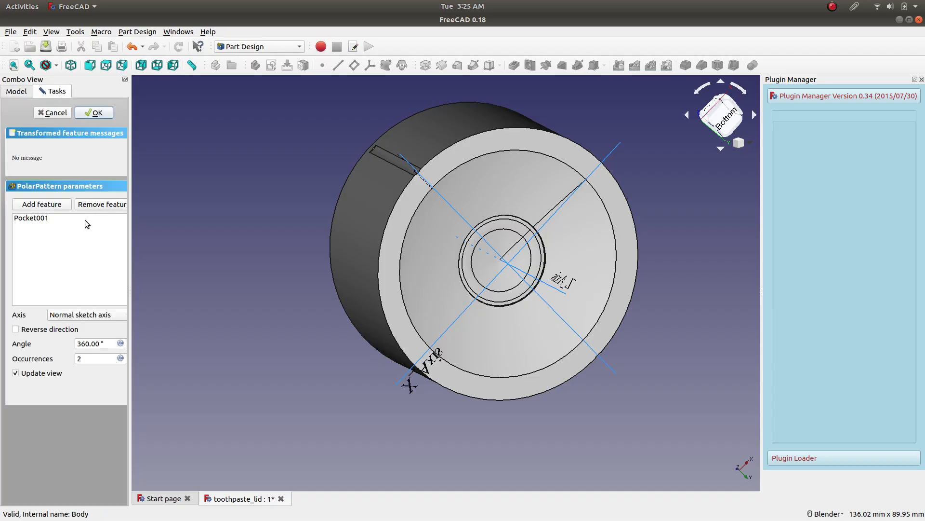
# Widen the task panel, set the polar pattern to 4 occurrences over 360° and inspect the notches around the lid.
pyautogui.click(97, 355)
pyautogui.moveTo(128, 368)
pyautogui.mouseDown()
pyautogui.moveTo(156, 367)
pyautogui.moveTo(147, 368)
pyautogui.mouseUp()
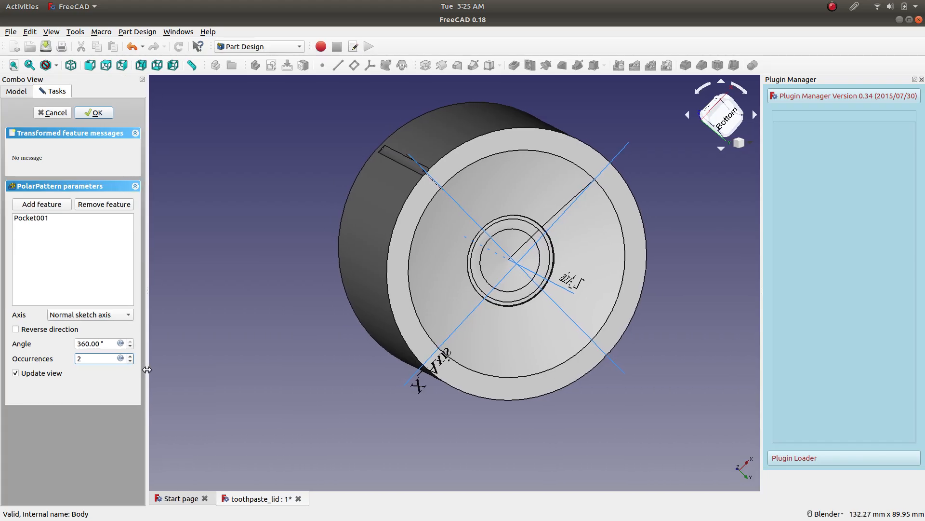
pyautogui.click(131, 356)
pyautogui.click(130, 356)
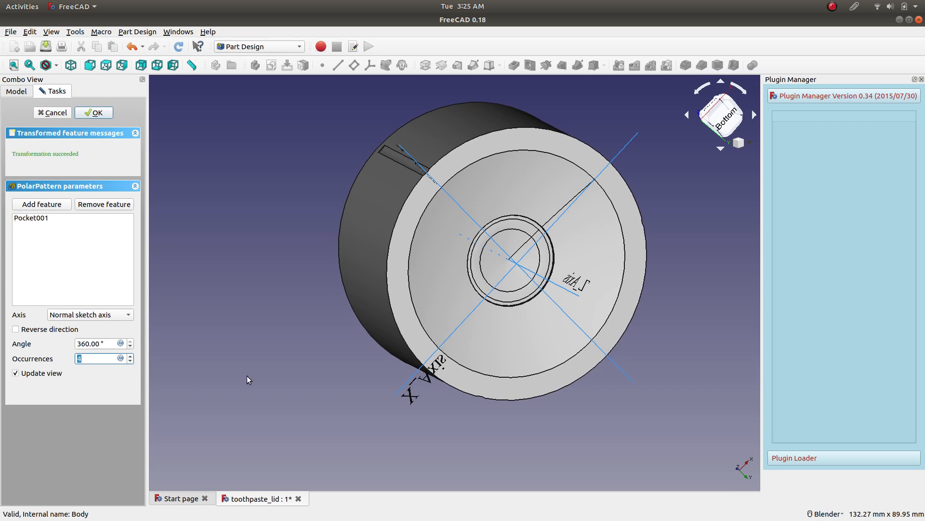
pyautogui.moveTo(355, 258); pyautogui.dragTo(290, 222, button='middle')
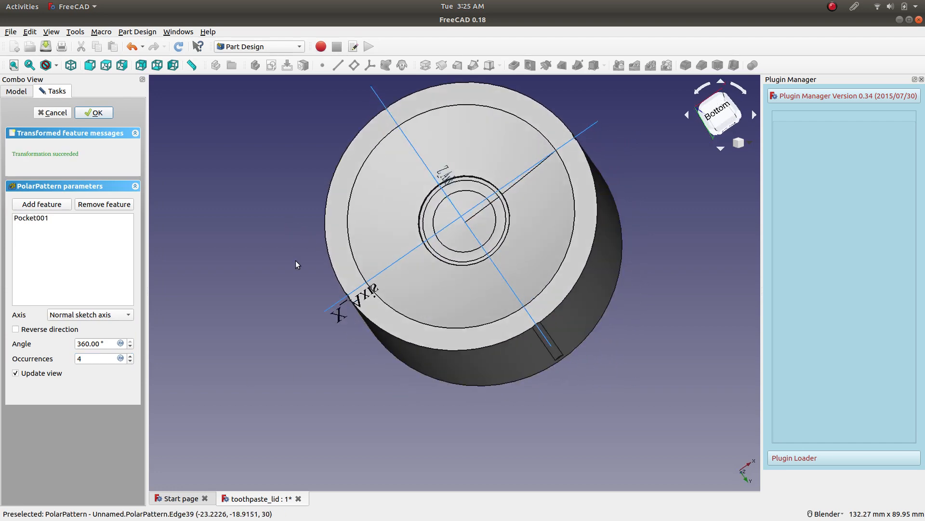
pyautogui.moveTo(519, 247); pyautogui.dragTo(277, 314, button='middle')
# Raise the notch polar pattern to 40 occurrences and accept it.
pyautogui.doubleClick(129, 356)
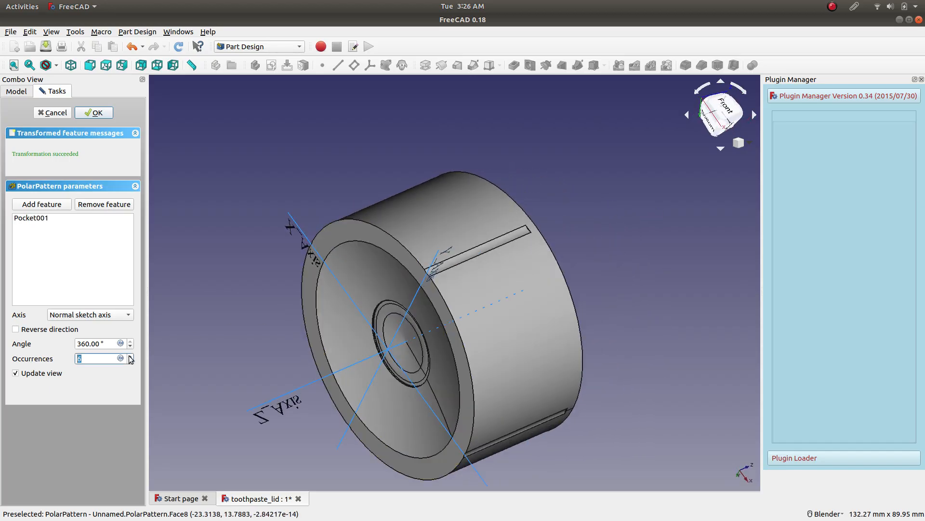
pyautogui.click(130, 356)
pyautogui.click(131, 356)
pyautogui.click(130, 357)
pyautogui.click(130, 356)
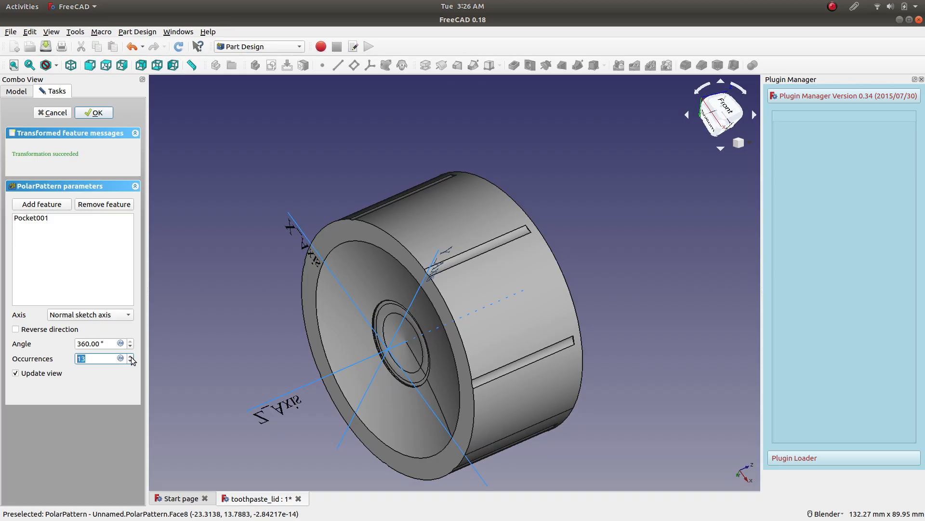
pyautogui.scroll(4, 131, 359)
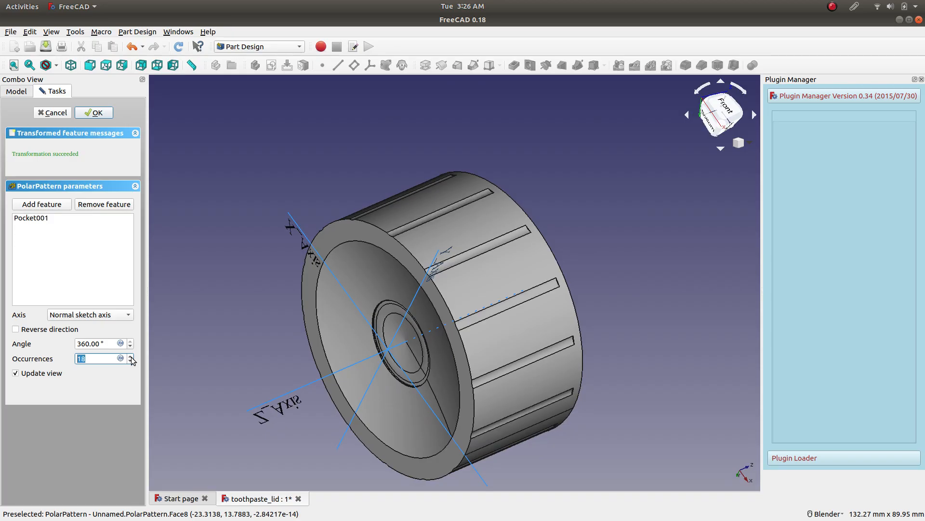
pyautogui.scroll(4, 131, 360)
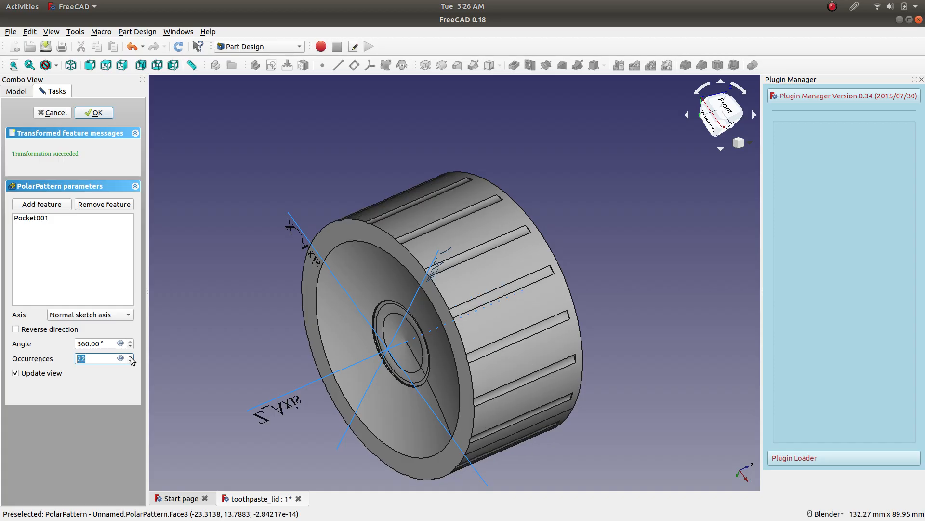
pyautogui.scroll(7, 131, 359)
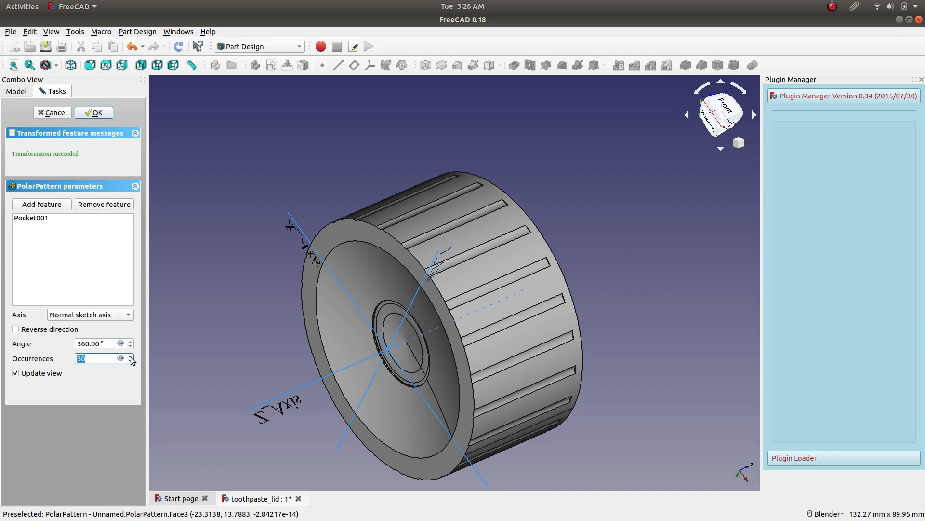
pyautogui.scroll(3, 96, 358)
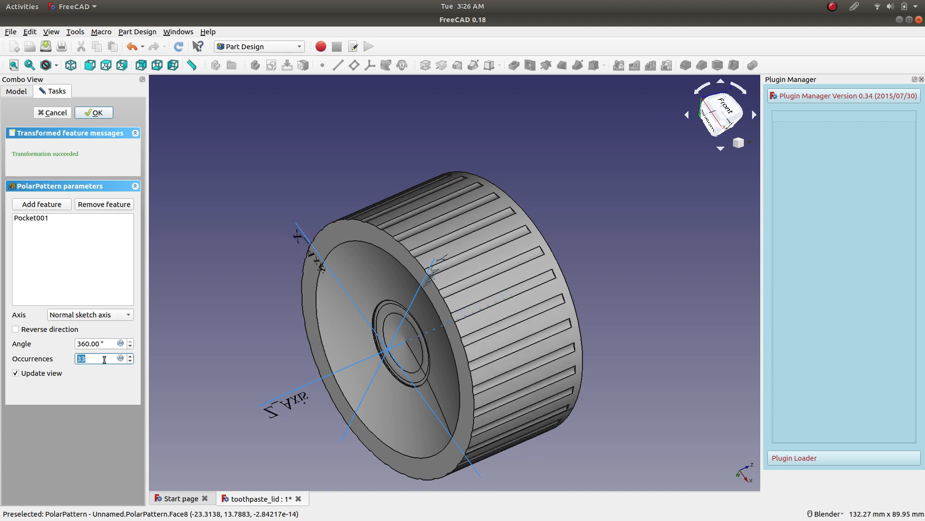
pyautogui.write('40')
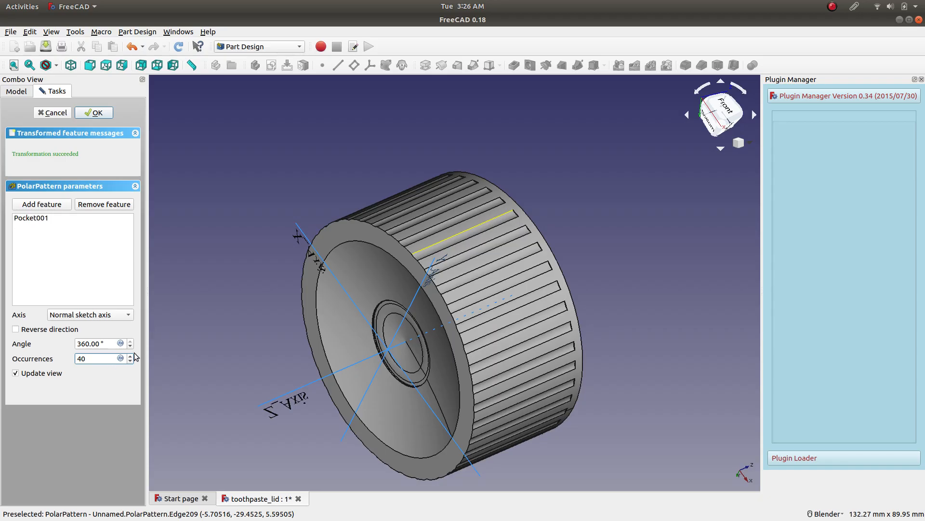
pyautogui.press('Return')
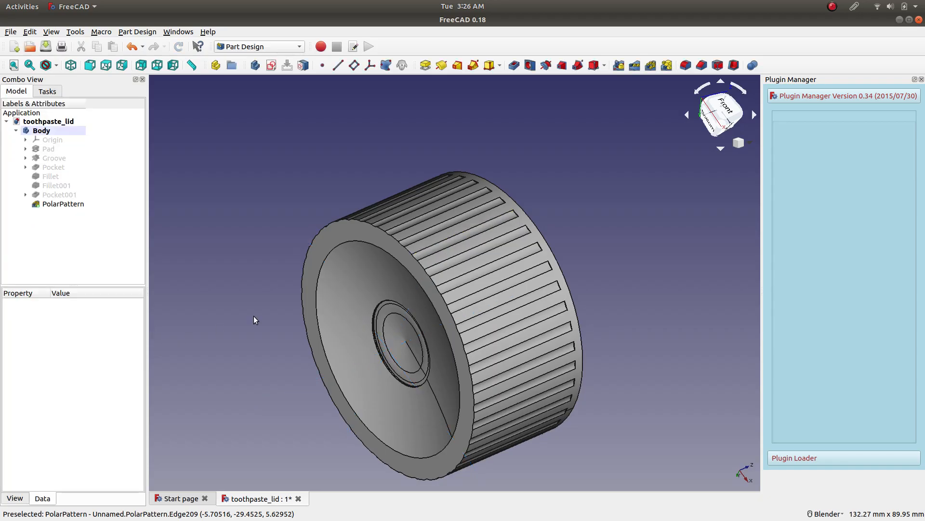
# Set the finished polar pattern's occurrences to 50 and recompute the document.
pyautogui.click(53, 204)
pyautogui.click(72, 336)
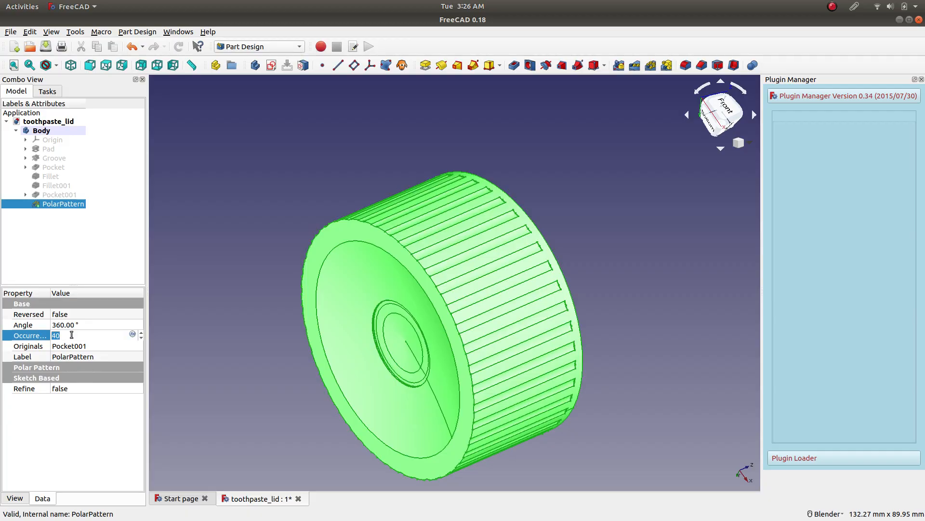
pyautogui.write('50')
pyautogui.press('Return')
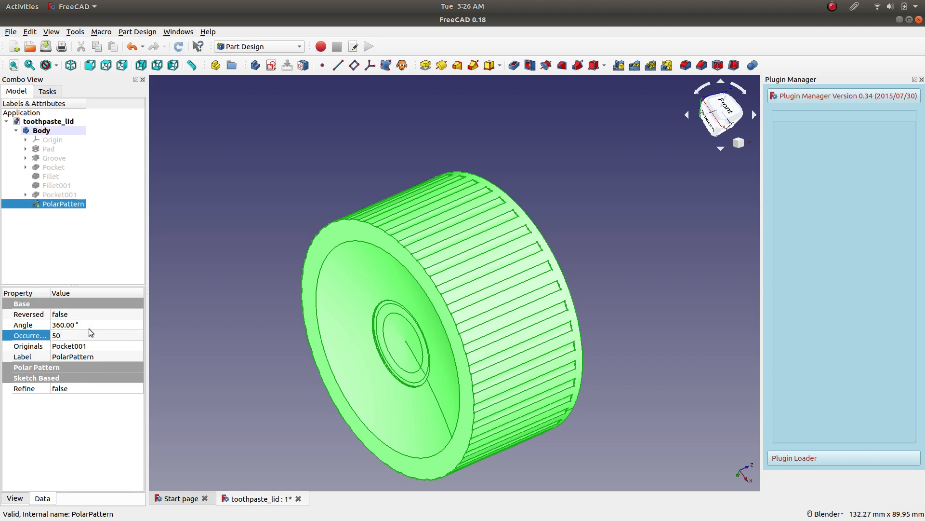
pyautogui.click(88, 328)
pyautogui.click(85, 336)
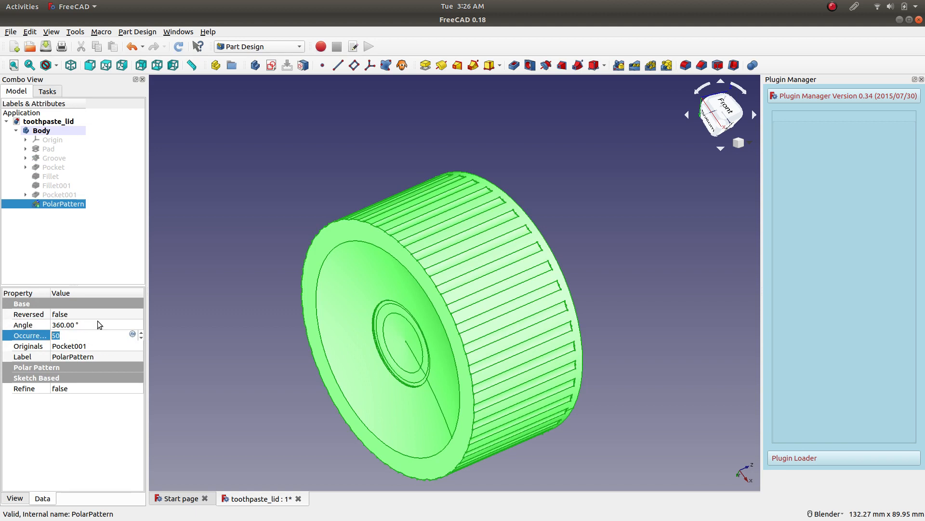
pyautogui.click(179, 47)
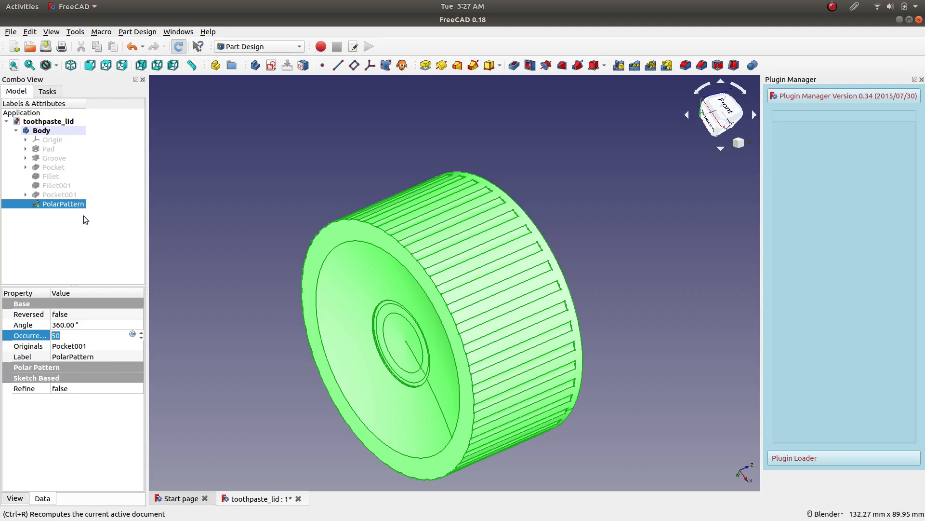
pyautogui.hotkey('ctrl', 'r')
# Inspect the notches all around the lid and save the document.
pyautogui.click(76, 325)
pyautogui.click(80, 333)
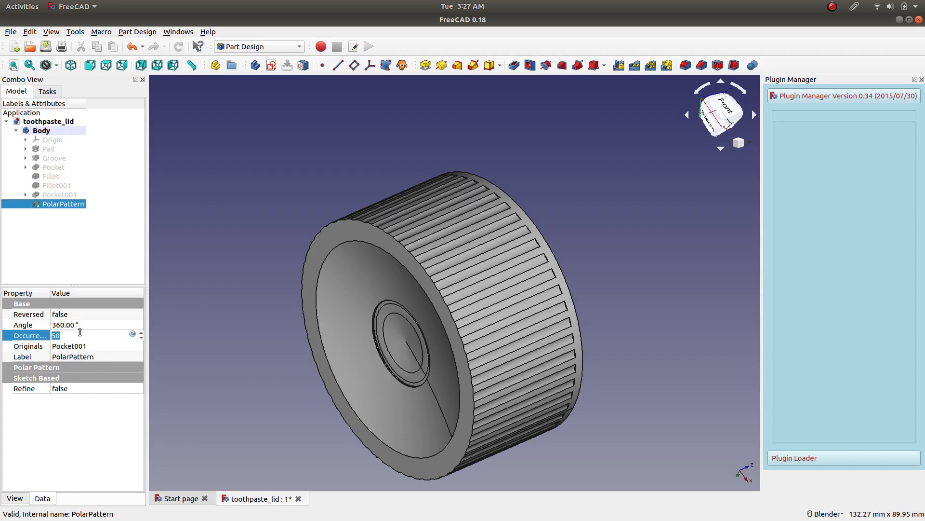
pyautogui.moveTo(285, 201); pyautogui.dragTo(258, 175, button='middle')
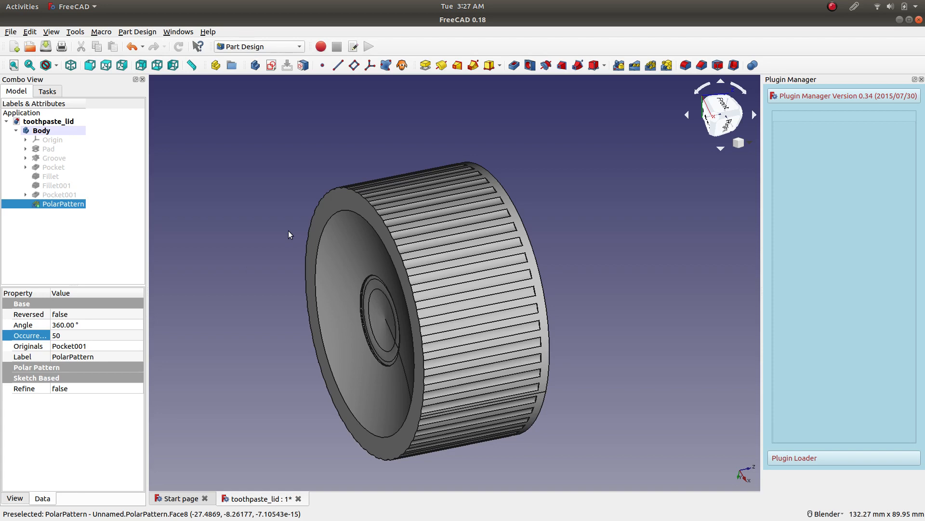
pyautogui.moveTo(268, 244); pyautogui.dragTo(408, 256, button='middle')
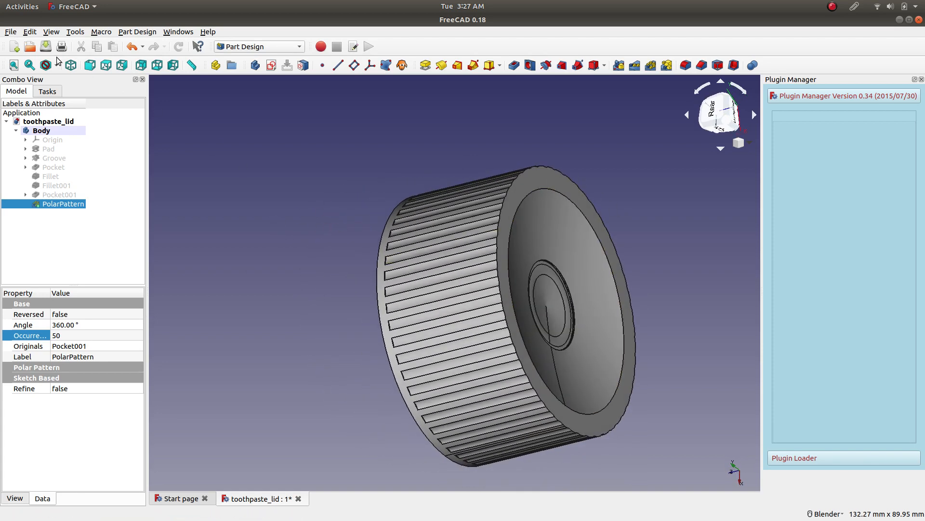
pyautogui.click(45, 46)
# Start a Thickness operation on the lid's flat, closed end face.
pyautogui.moveTo(256, 291); pyautogui.dragTo(432, 183, button='middle')
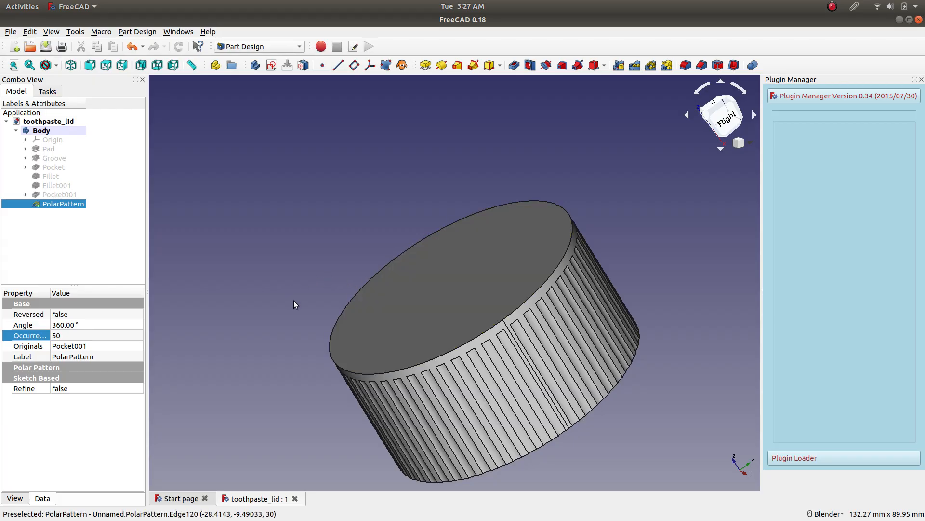
pyautogui.click(447, 272)
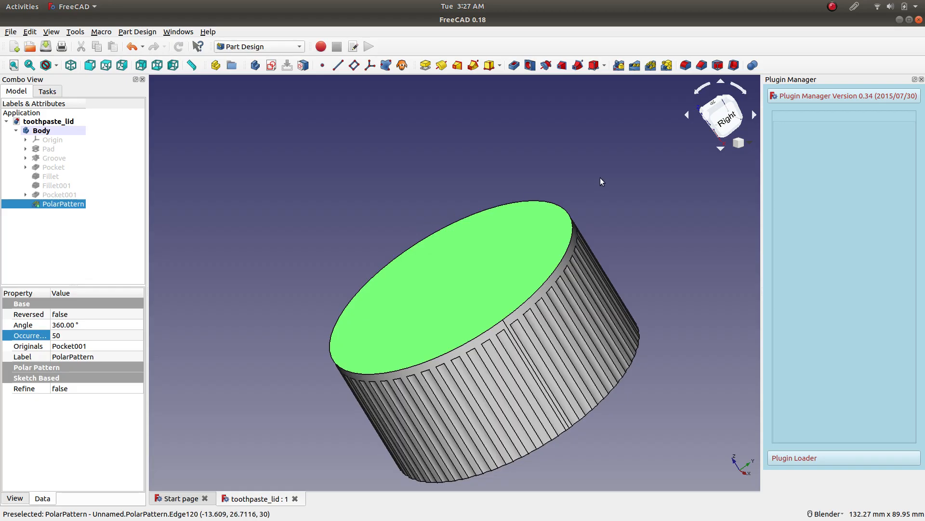
pyautogui.click(734, 65)
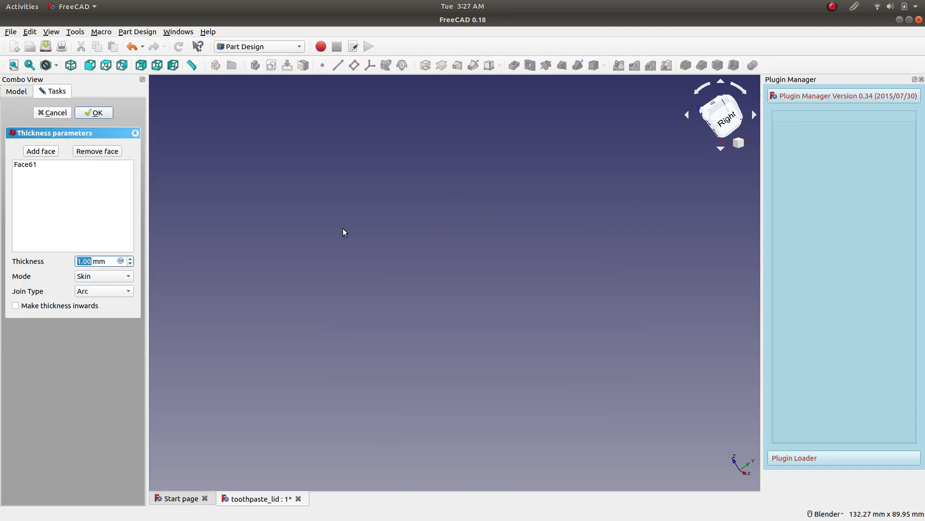
# Try the Pipe and Recto Verso thickness modes and make the thickness go inwards.
pyautogui.click(128, 278)
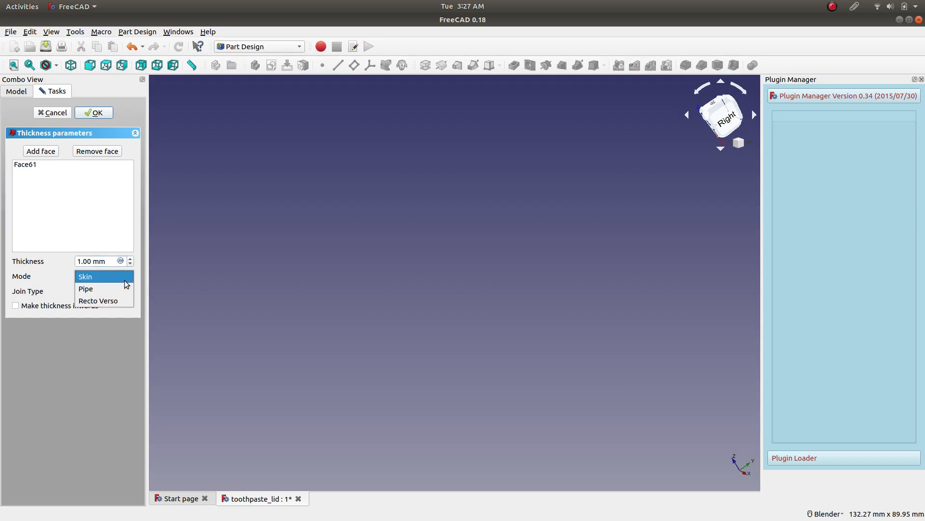
pyautogui.click(122, 288)
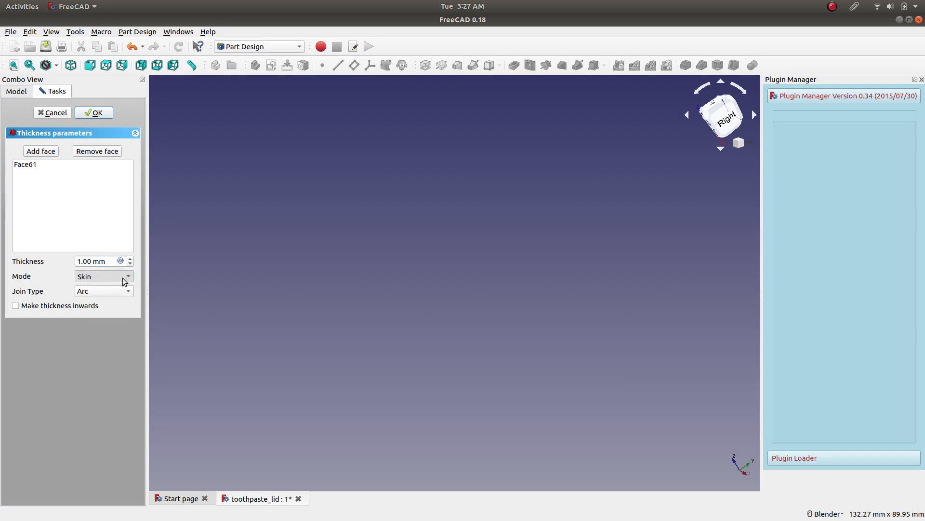
pyautogui.scroll(-1, 124, 281)
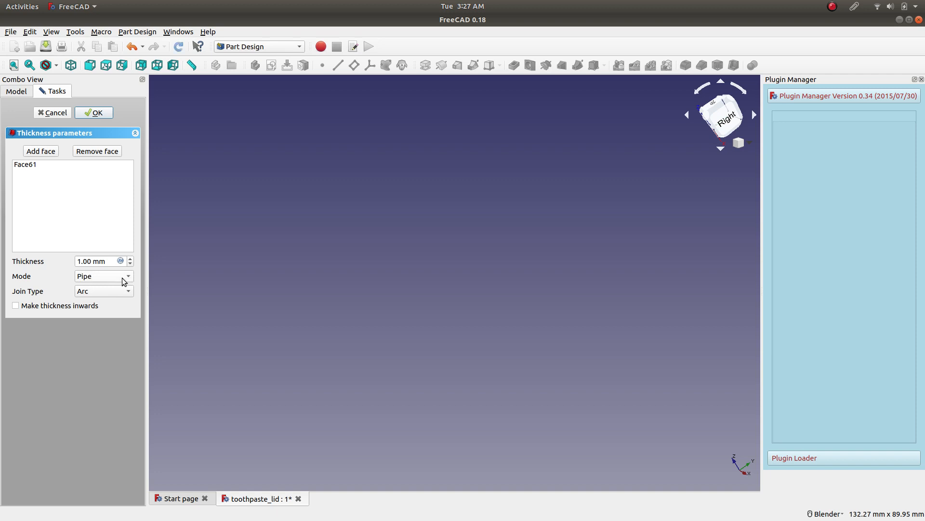
pyautogui.click(124, 281)
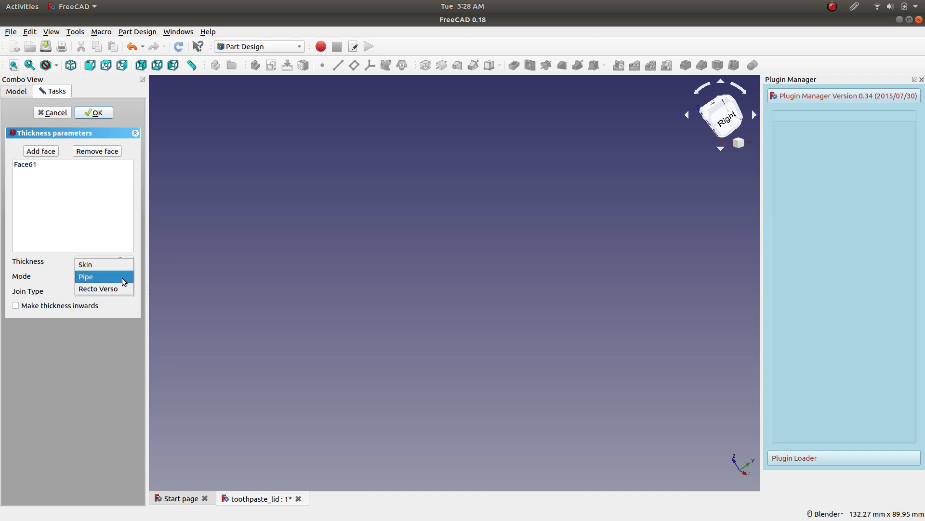
pyautogui.click(123, 281)
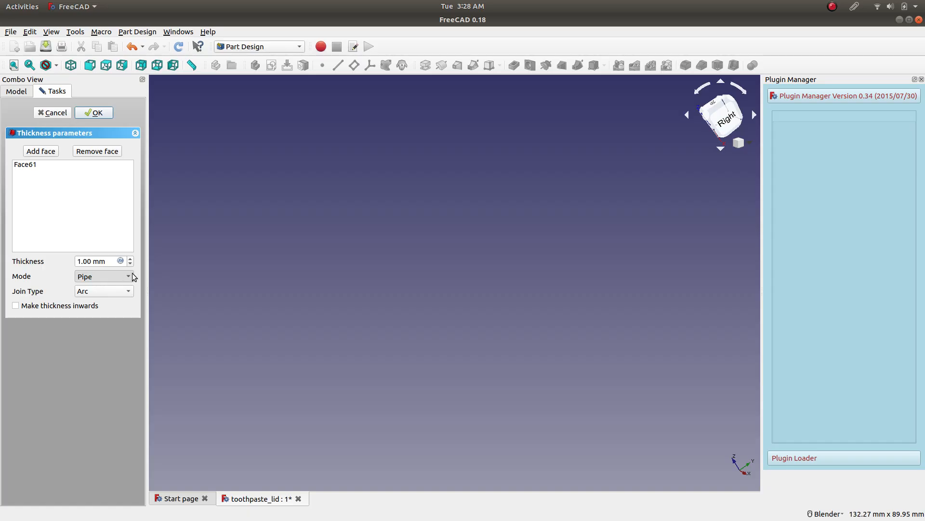
pyautogui.scroll(-1, 125, 282)
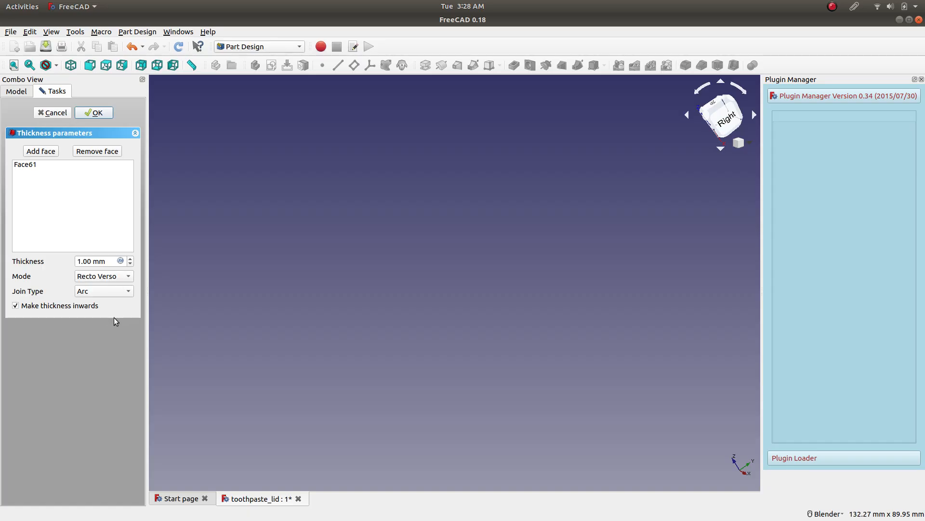
# Try the Skin mode with a 5 mm thickness and the inward direction turned off.
pyautogui.click(123, 277)
pyautogui.click(120, 256)
pyautogui.moveTo(82, 260); pyautogui.dragTo(72, 261)
pyautogui.press('Left')
pyautogui.press('BackSpace')
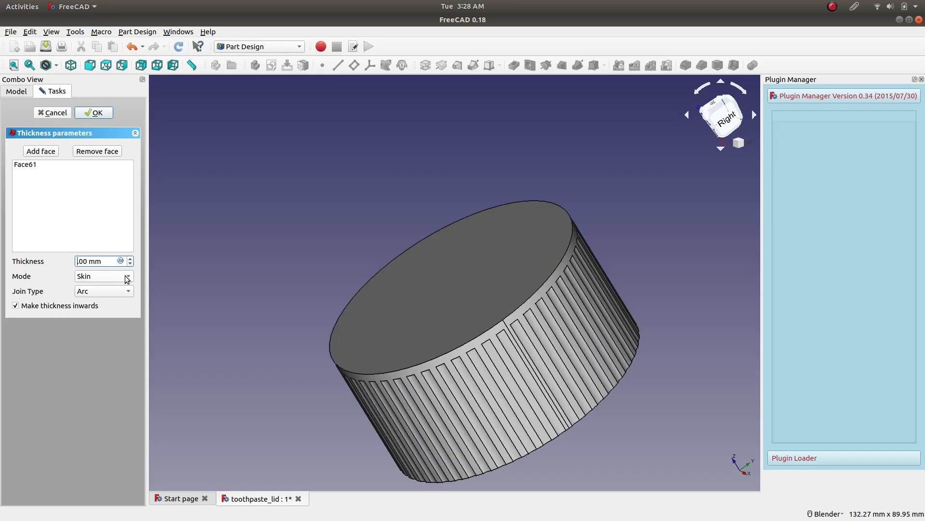
pyautogui.write('5')
pyautogui.click(106, 331)
# Highlight the face listed for the Thickness operation and try the Intersection join type.
pyautogui.click(36, 166)
pyautogui.click(95, 151)
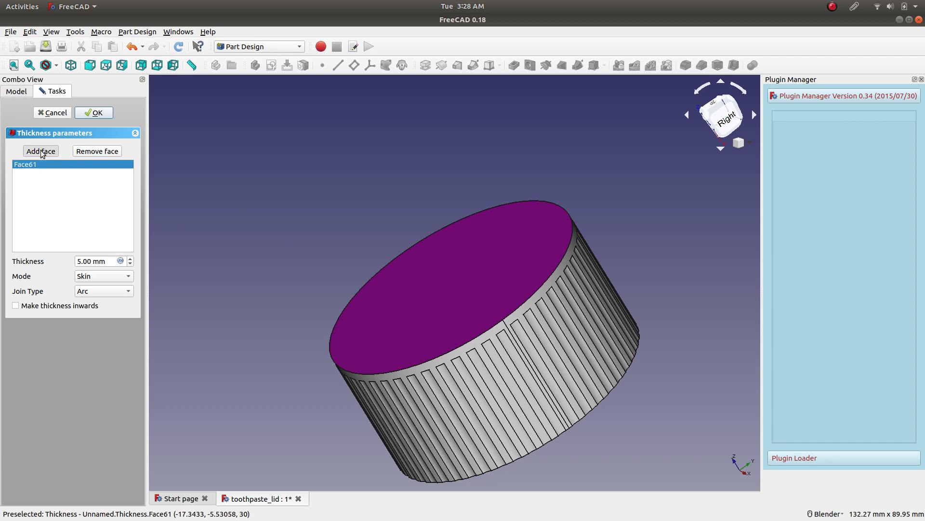
pyautogui.click(101, 291)
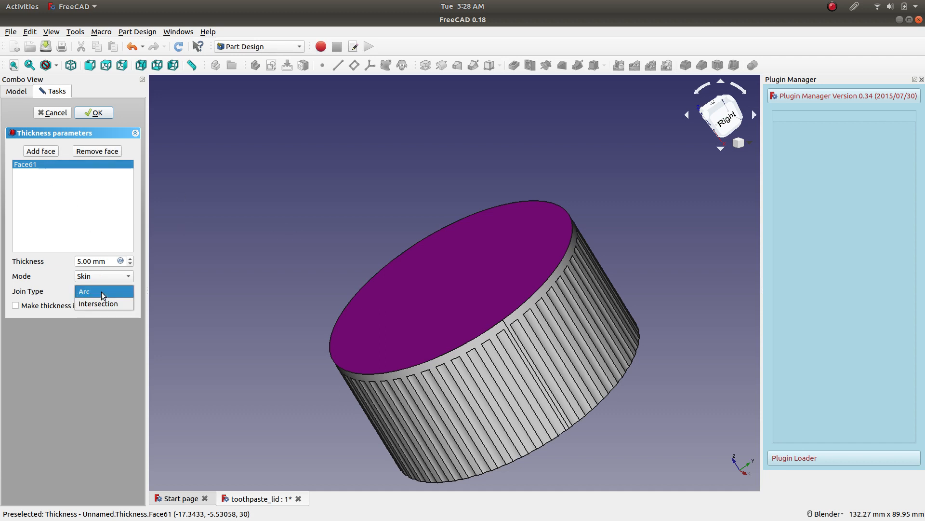
pyautogui.click(132, 299)
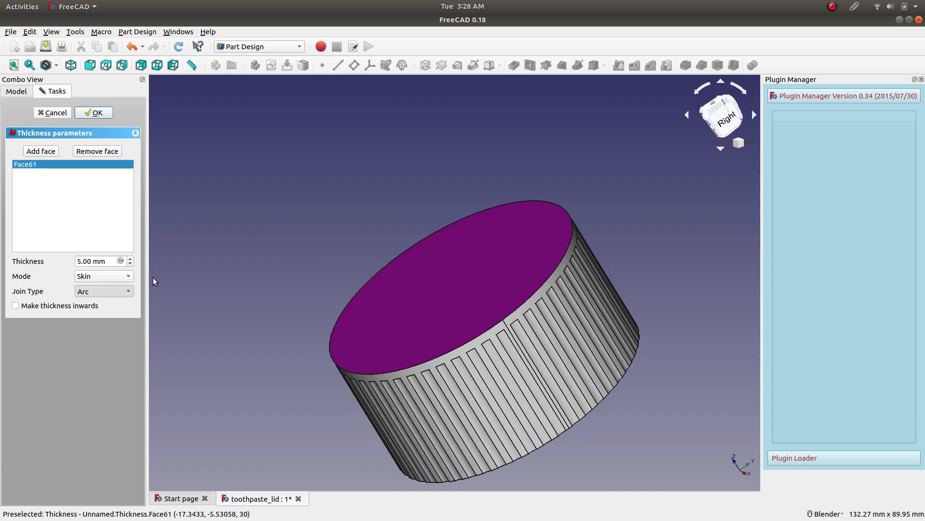
pyautogui.click(107, 260)
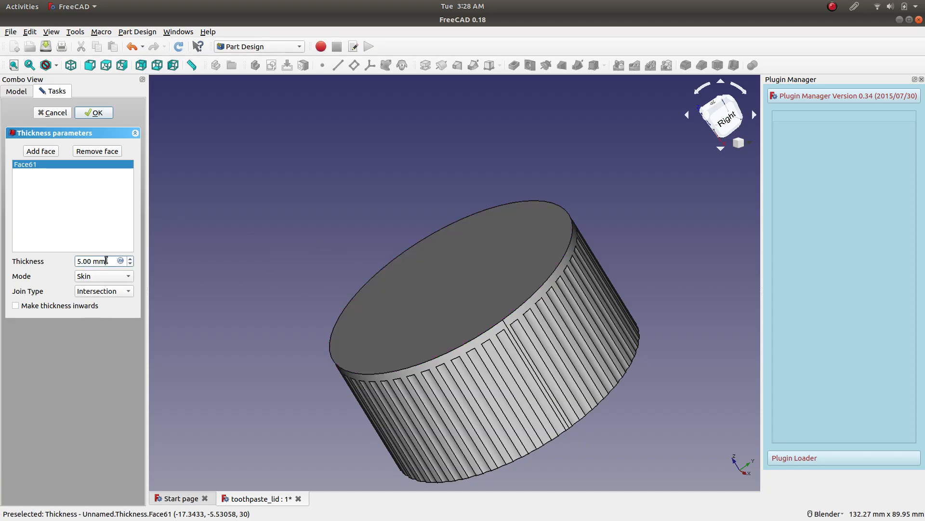
# Try a 4.7 mm thickness in Pipe mode, and cancel the Thickness operation.
pyautogui.click(130, 263)
pyautogui.press('Down')
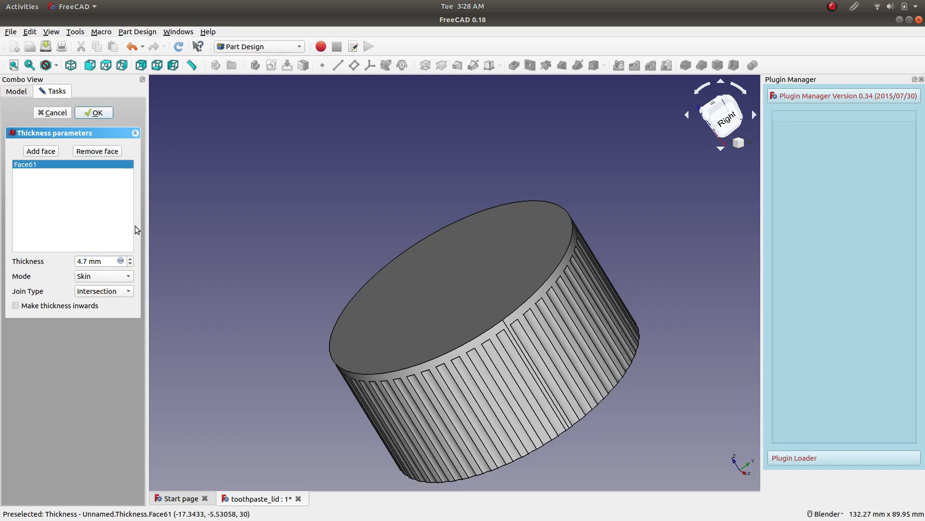
pyautogui.click(124, 276)
pyautogui.click(116, 289)
pyautogui.click(61, 114)
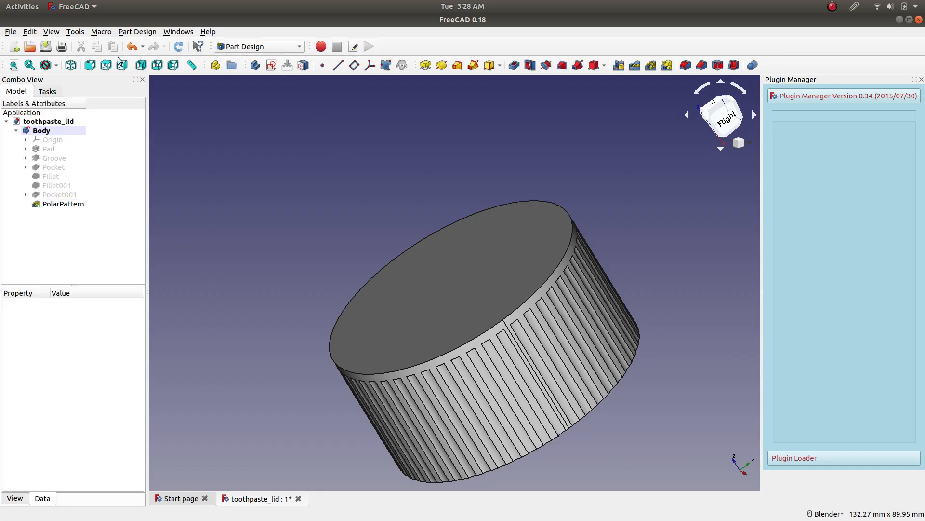
# Save the document and switch to the Part workbench.
pyautogui.click(46, 47)
pyautogui.click(270, 46)
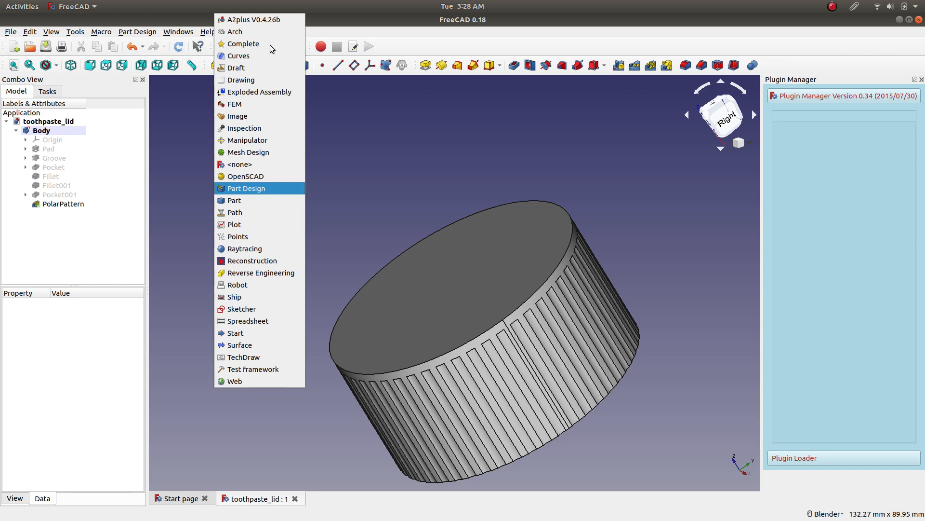
pyautogui.click(267, 201)
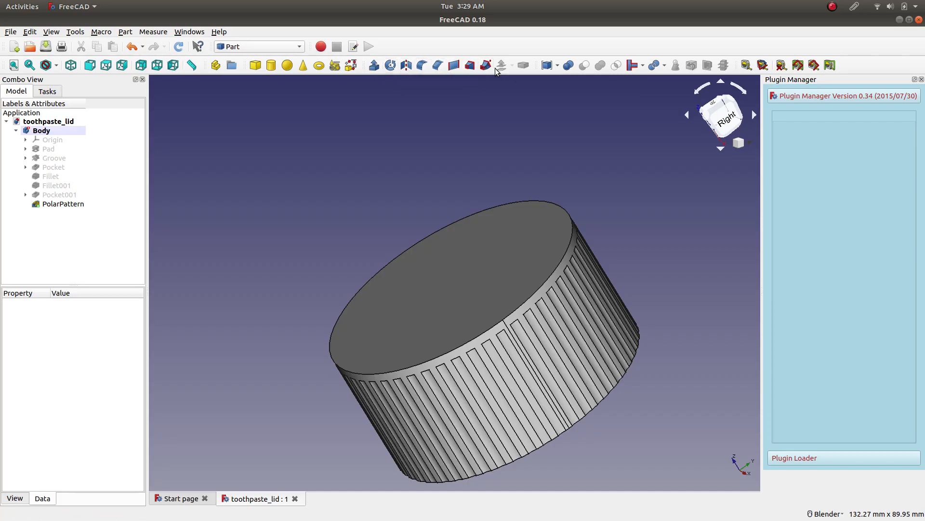
pyautogui.click(558, 67)
pyautogui.click(600, 145)
# Duplicate the lid's polar pattern feature without the objects it depends on.
pyautogui.moveTo(509, 154); pyautogui.dragTo(618, 180, button='middle')
pyautogui.click(510, 231)
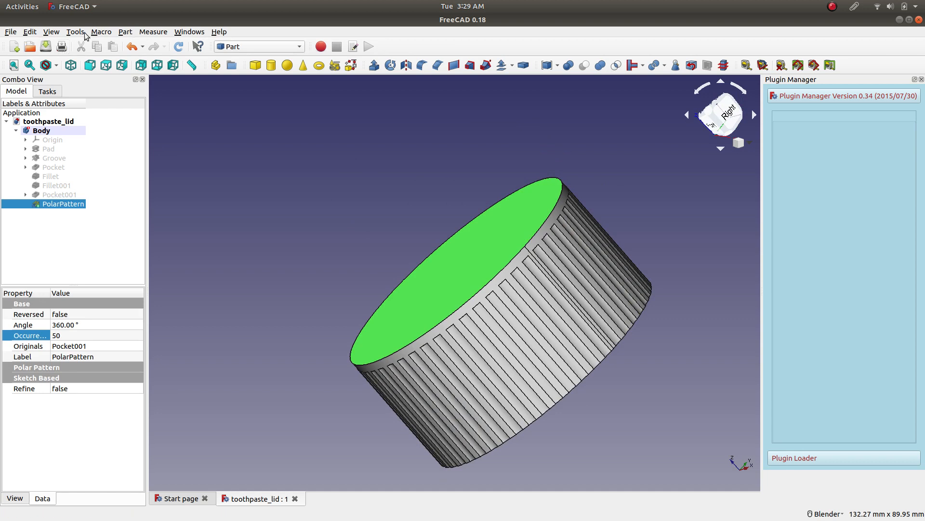
pyautogui.click(30, 32)
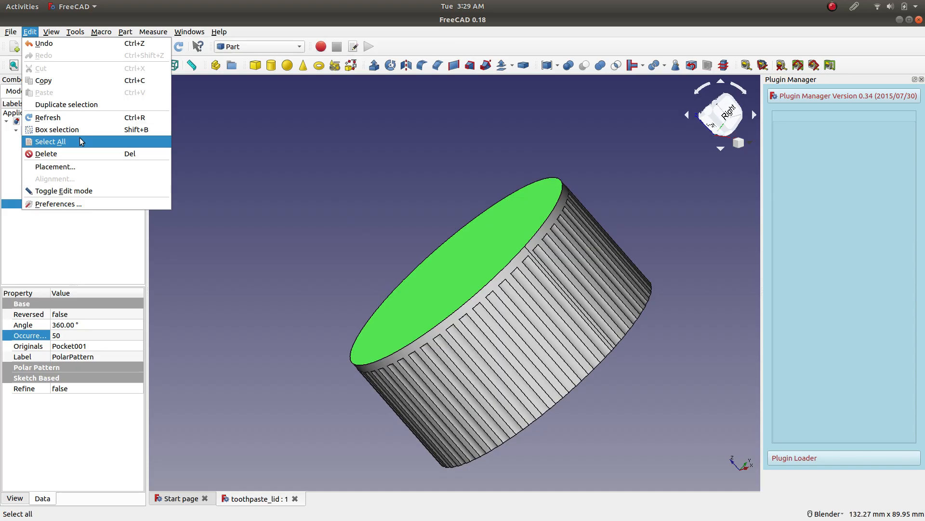
pyautogui.click(101, 108)
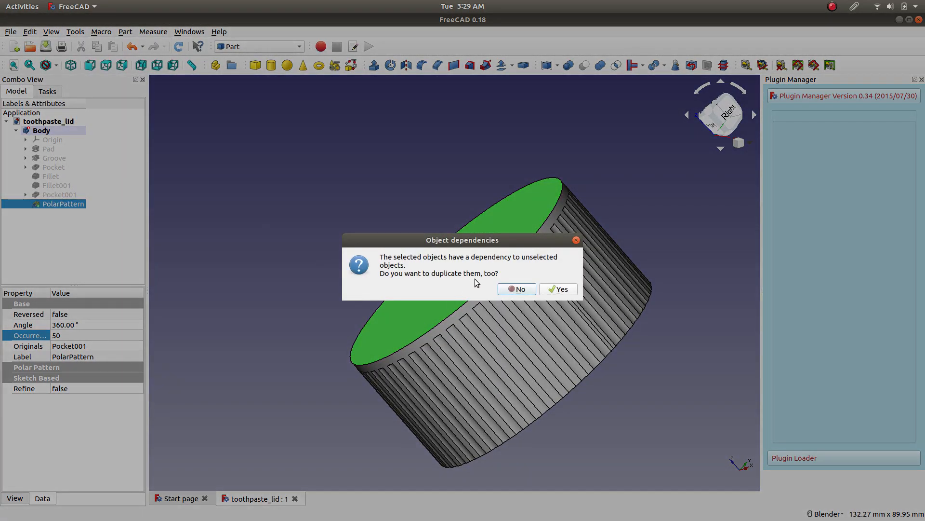
pyautogui.click(518, 289)
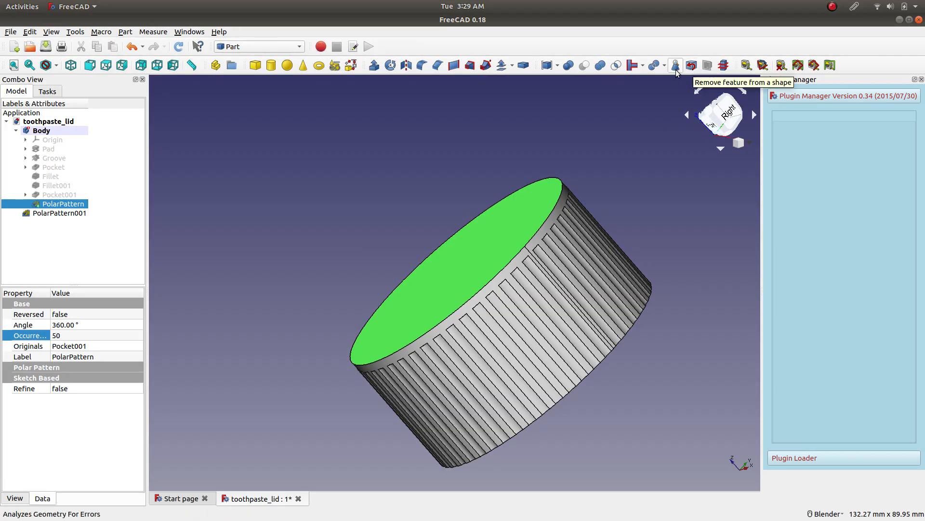
pyautogui.click(643, 66)
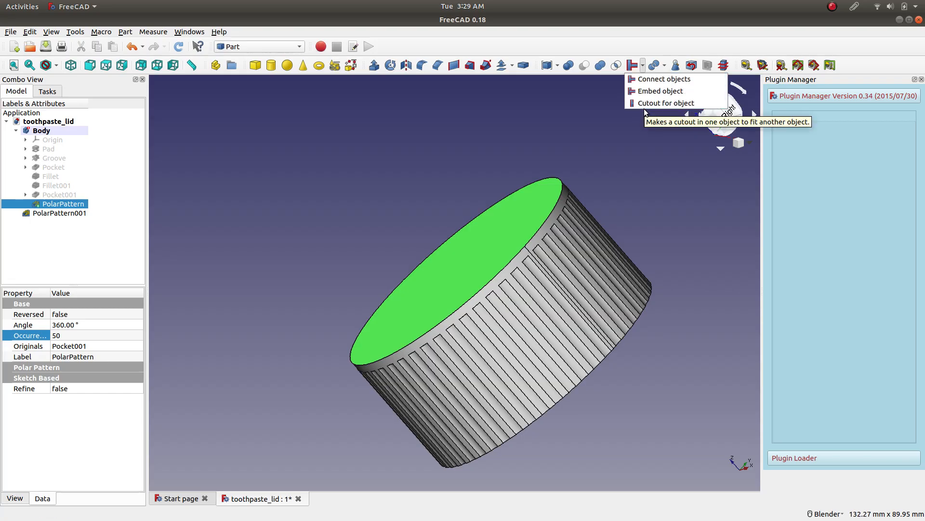
pyautogui.click(581, 89)
pyautogui.click(576, 98)
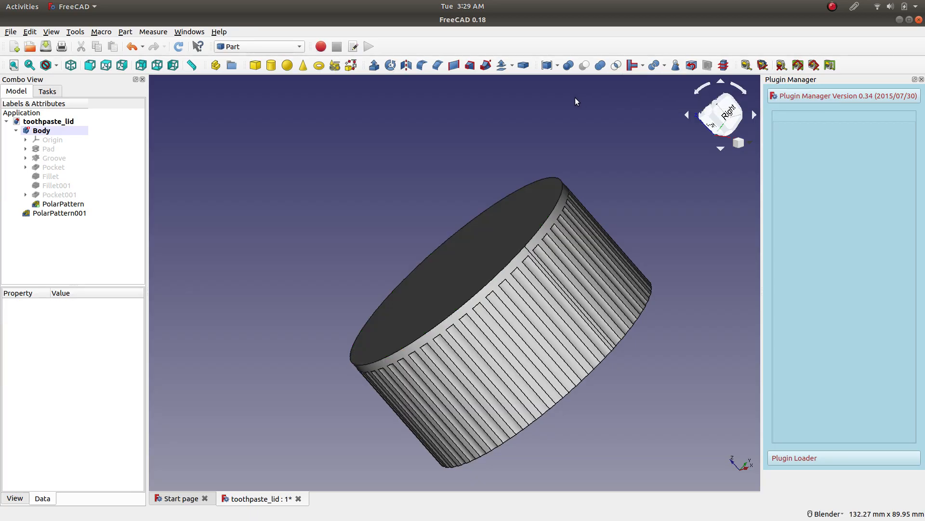
pyautogui.moveTo(379, 204); pyautogui.dragTo(285, 246, button='middle')
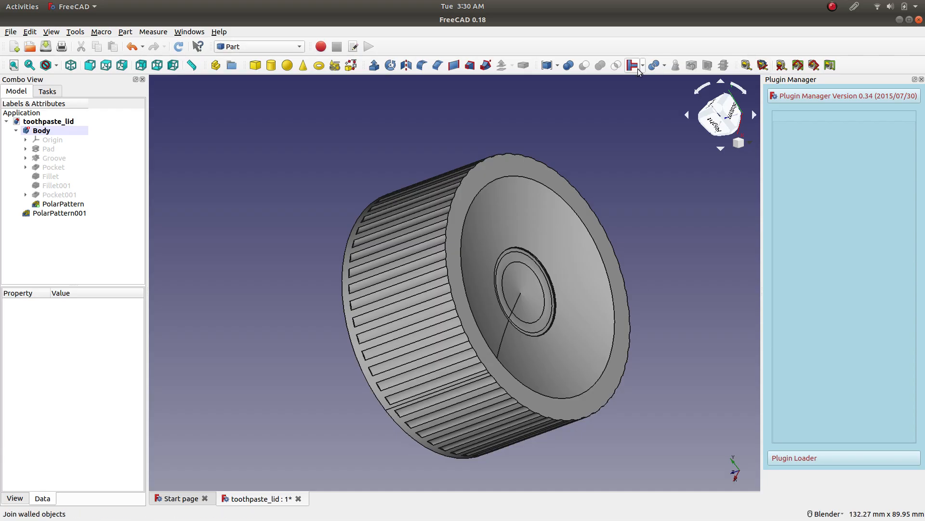
pyautogui.click(665, 66)
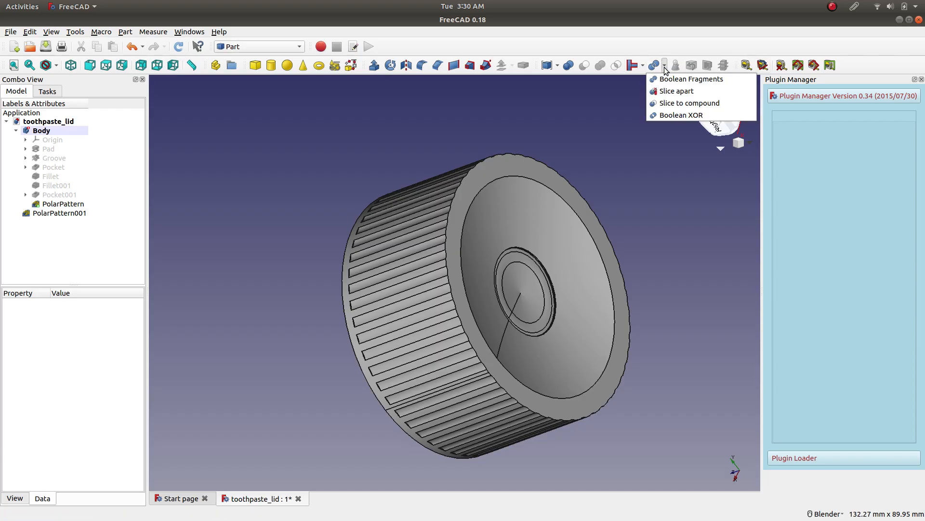
pyautogui.click(456, 131)
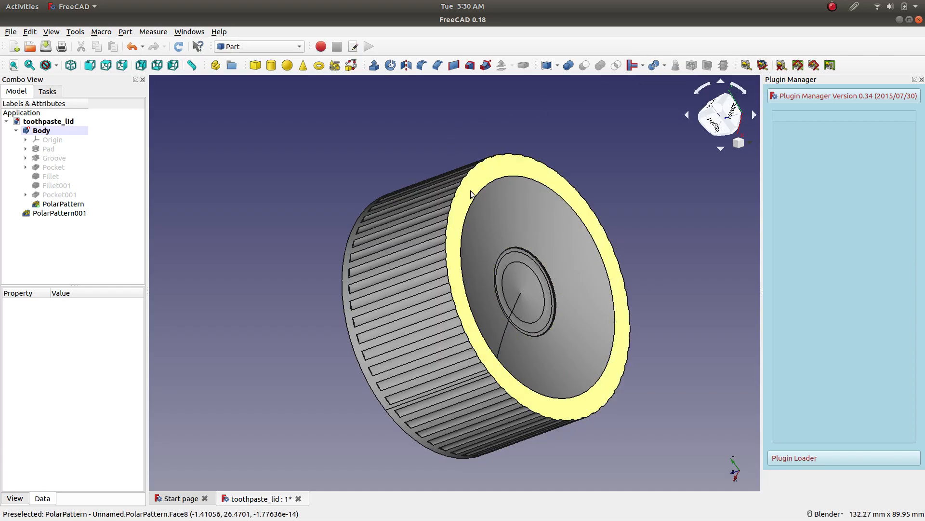
# Delete the duplicated polar pattern and make the body's original polar pattern visible again.
pyautogui.click(66, 214)
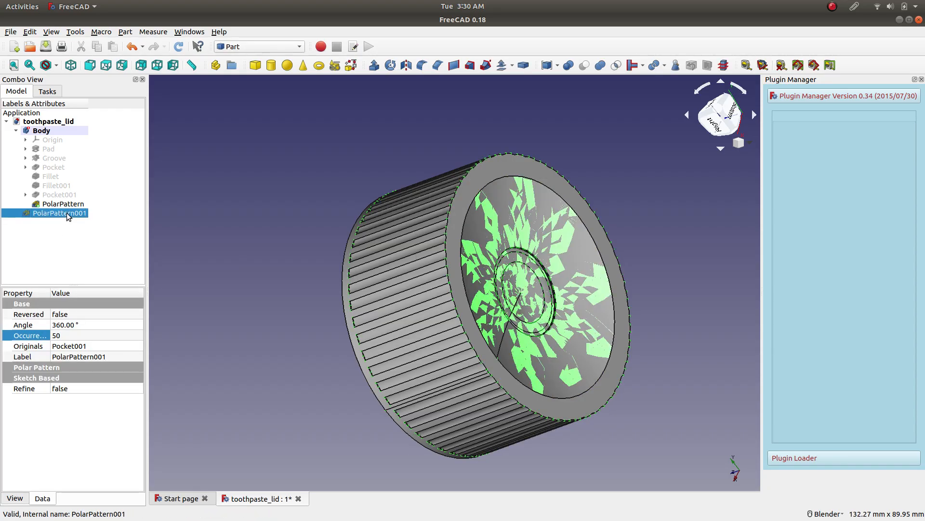
pyautogui.rightClick(68, 216)
pyautogui.click(91, 354)
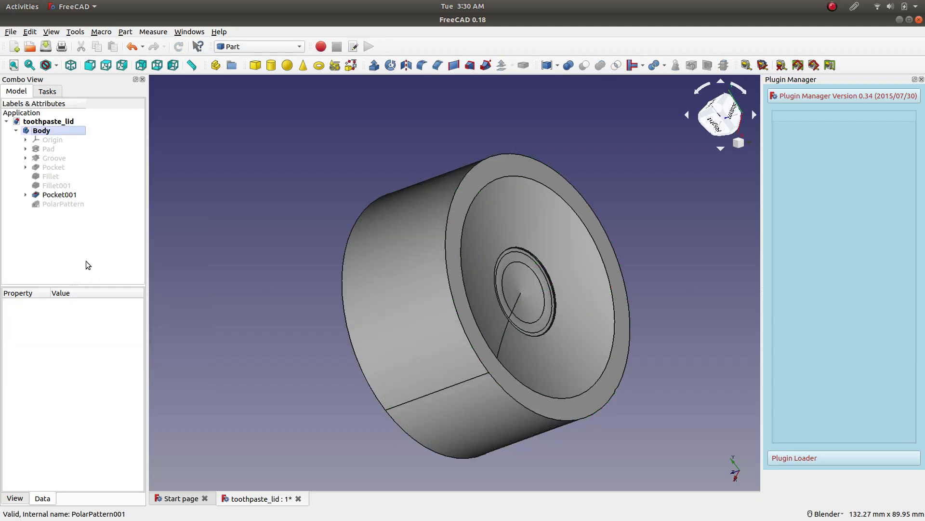
pyautogui.click(71, 205)
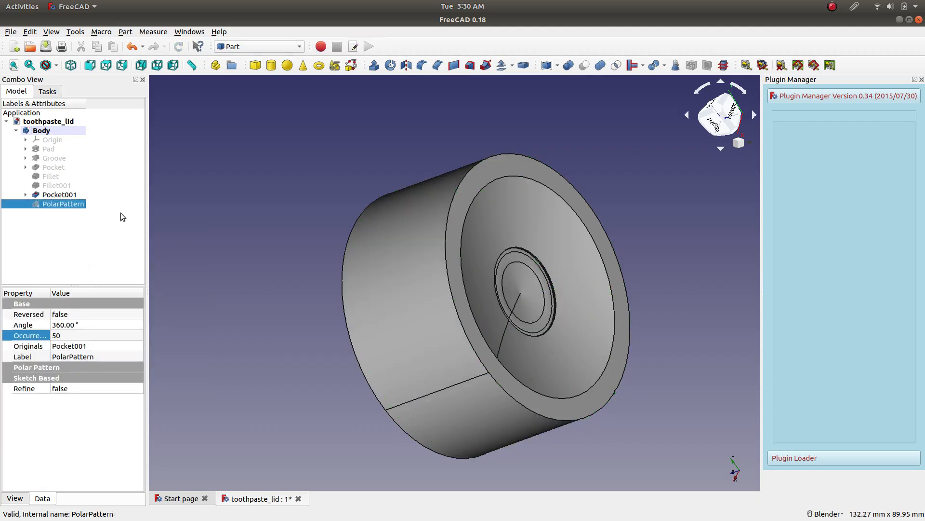
pyautogui.press('space')
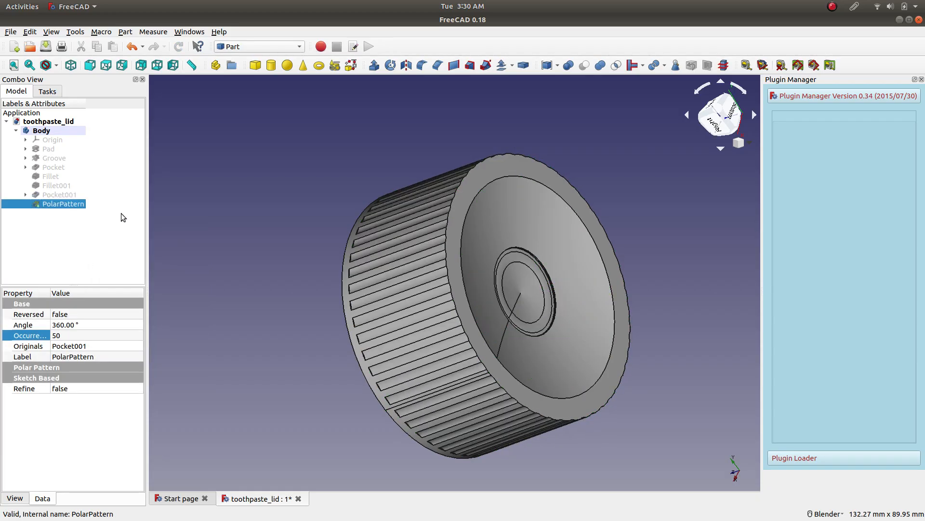
# Inspect the lid's dished base and the rounded edges of its central pocket up close.
pyautogui.moveTo(241, 200); pyautogui.dragTo(190, 242, button='middle')
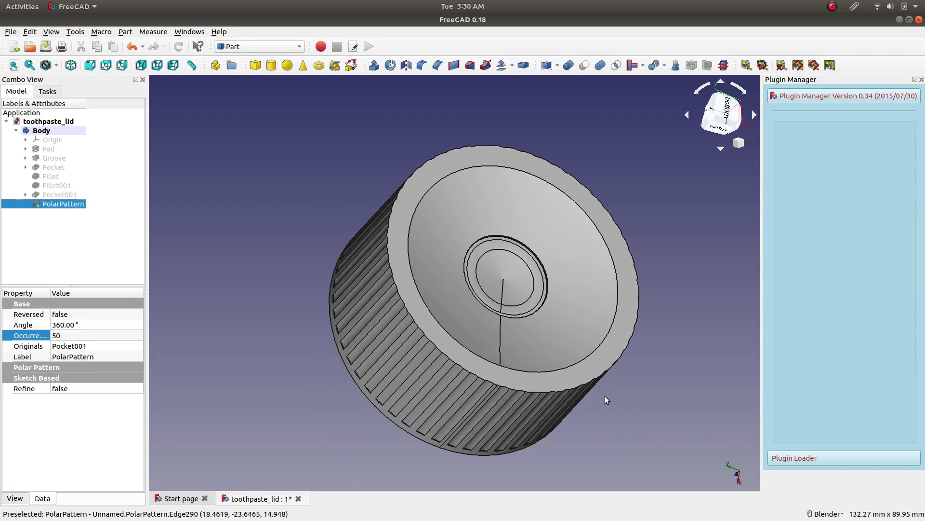
pyautogui.scroll(3, 559, 361)
pyautogui.scroll(-3, 559, 361)
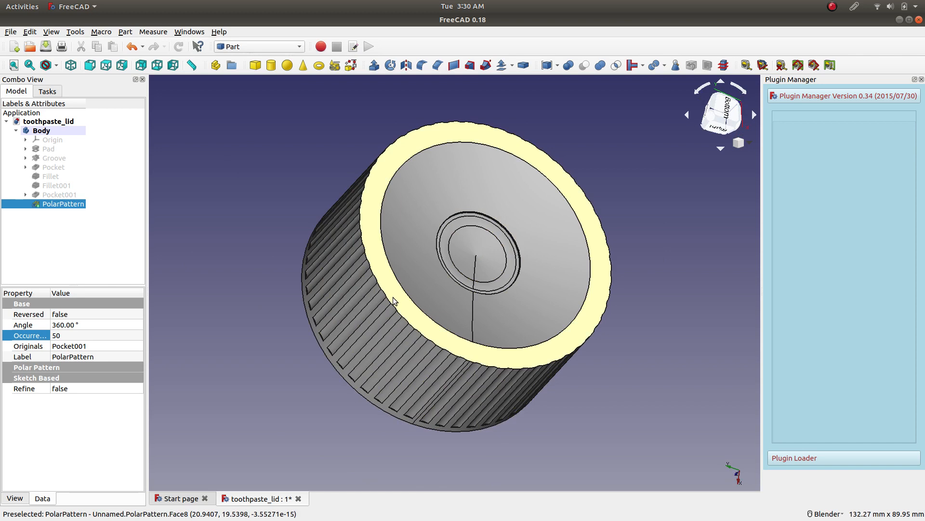
pyautogui.click(464, 194)
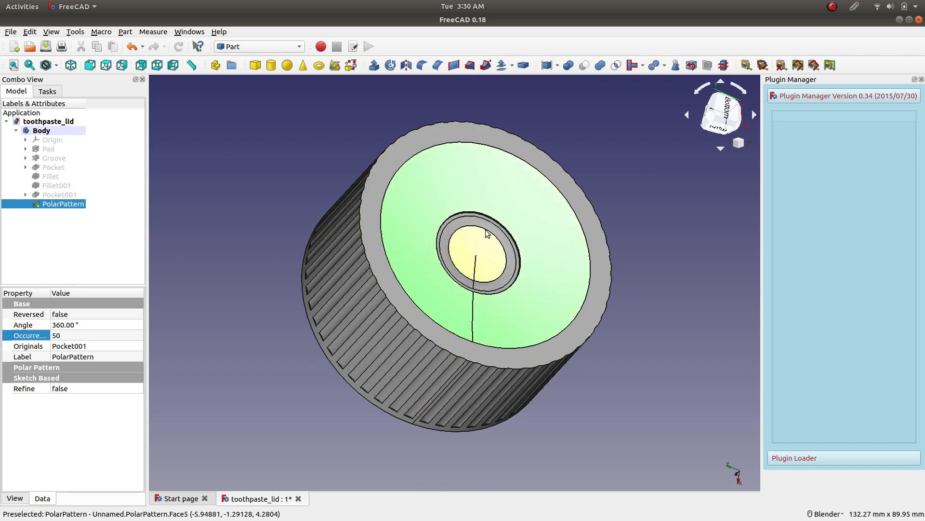
pyautogui.scroll(6, 479, 207)
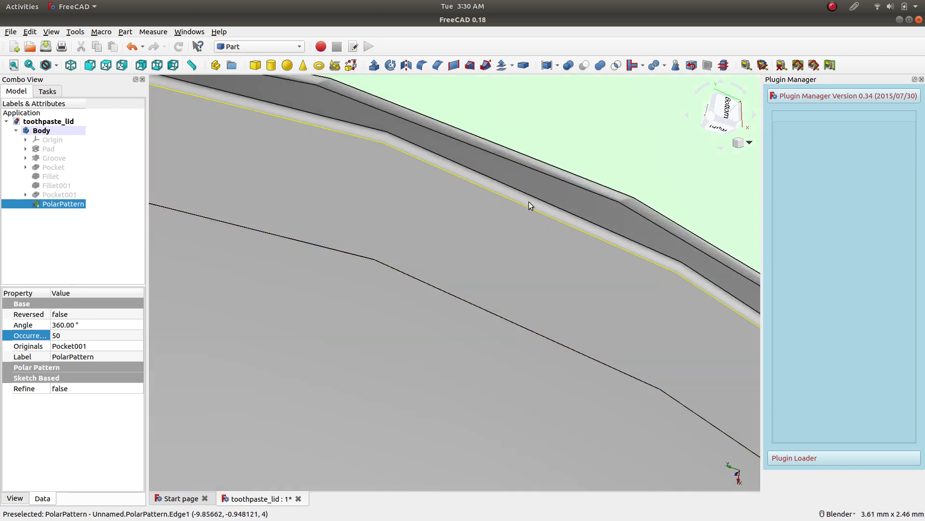
pyautogui.scroll(-6, 550, 183)
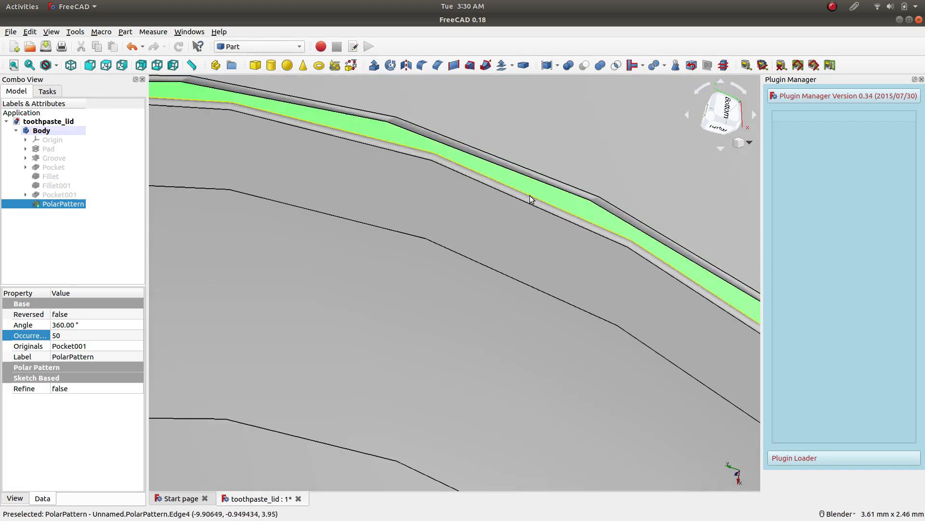
pyautogui.scroll(-6, 506, 239)
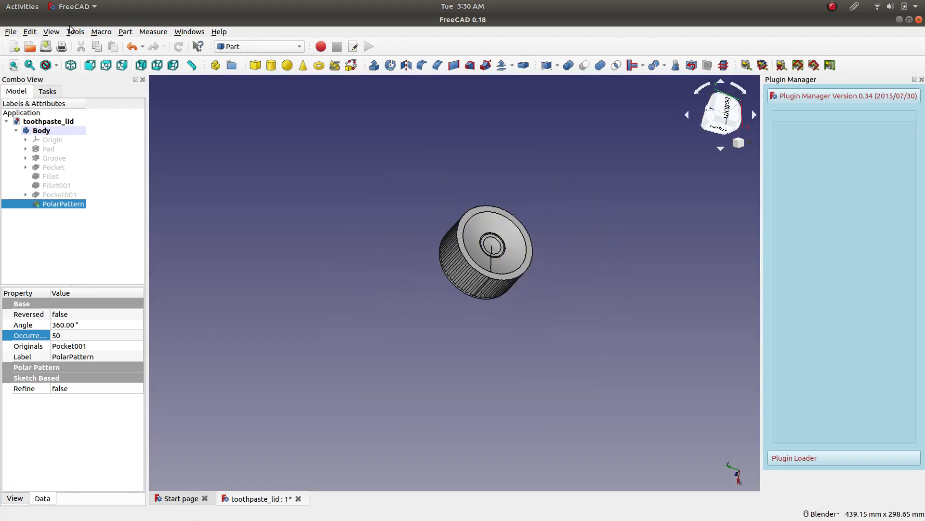
# Select every object in the document and clear the selection.
pyautogui.click(29, 33)
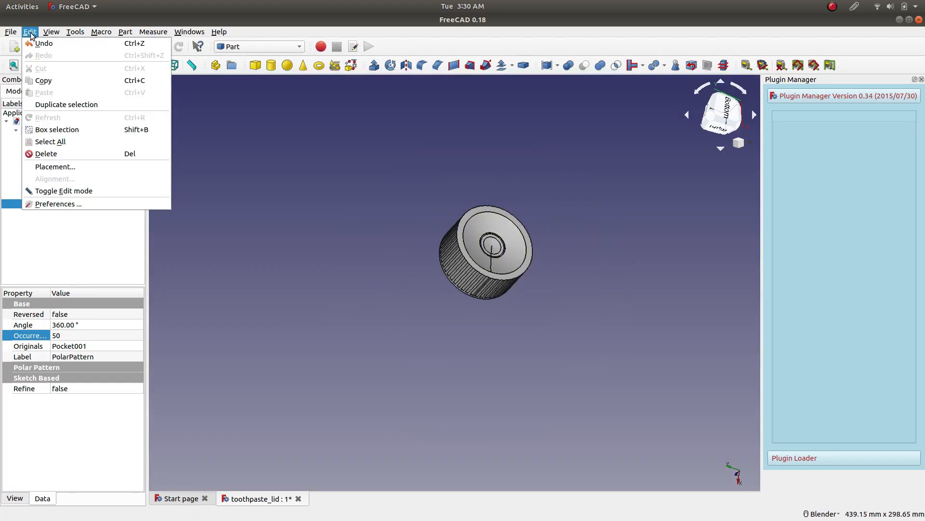
pyautogui.click(68, 140)
pyautogui.scroll(5, 506, 222)
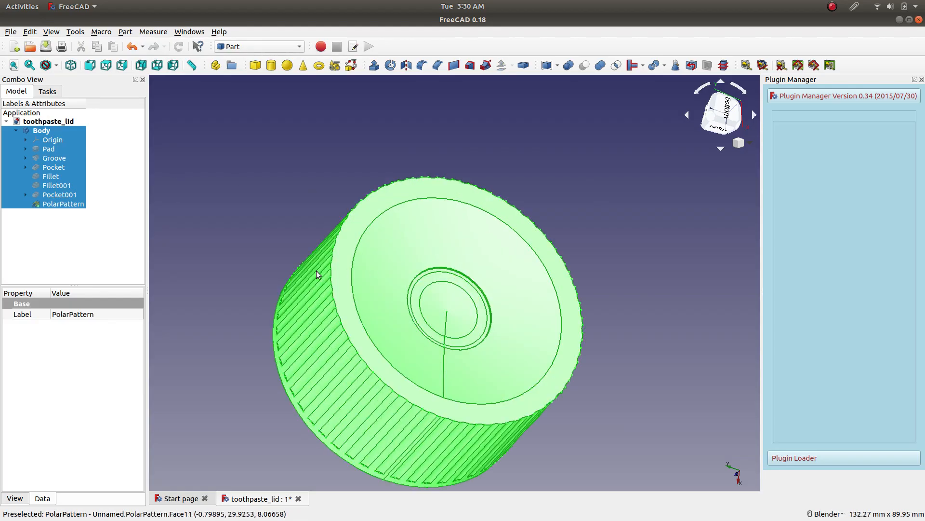
pyautogui.click(277, 239)
# Select the lid's polar pattern feature and view the highlighted solid from its flat closed end.
pyautogui.click(59, 205)
pyautogui.moveTo(259, 255); pyautogui.dragTo(438, 202, button='middle')
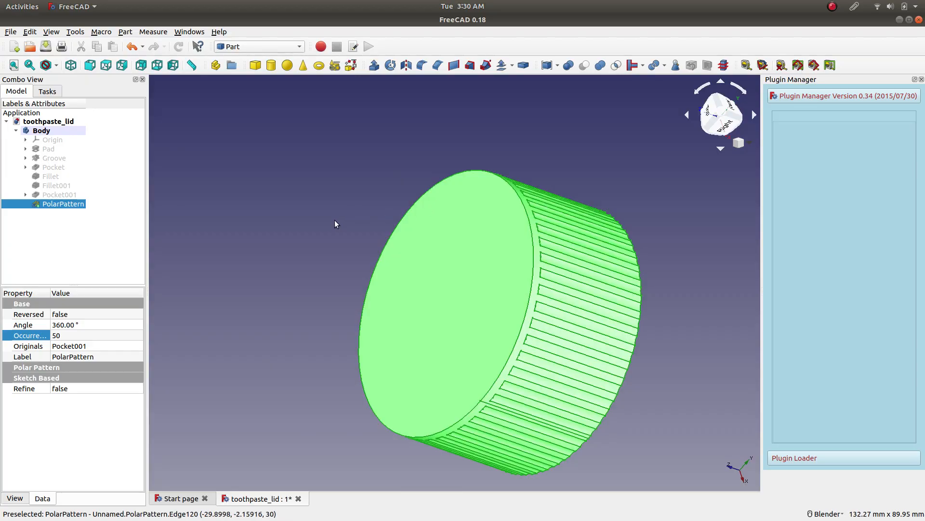
pyautogui.click(448, 246)
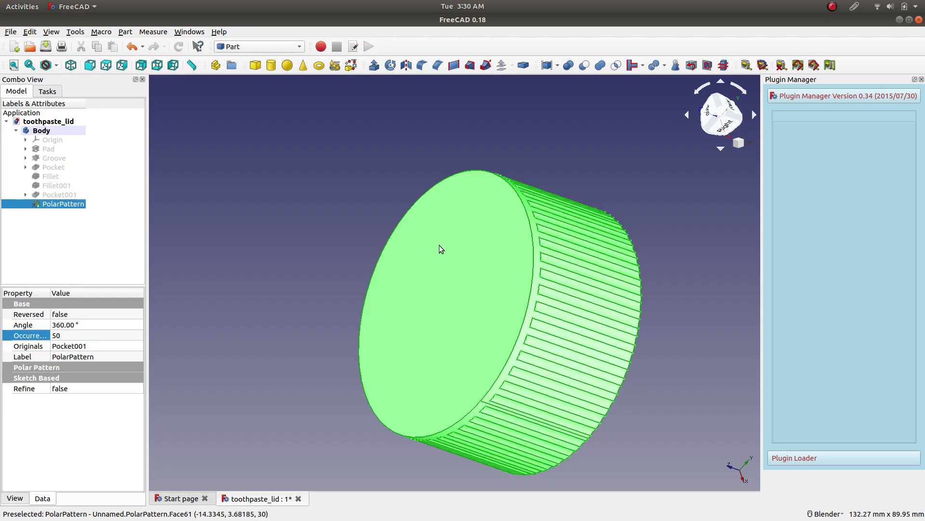
pyautogui.click(657, 200)
pyautogui.click(67, 204)
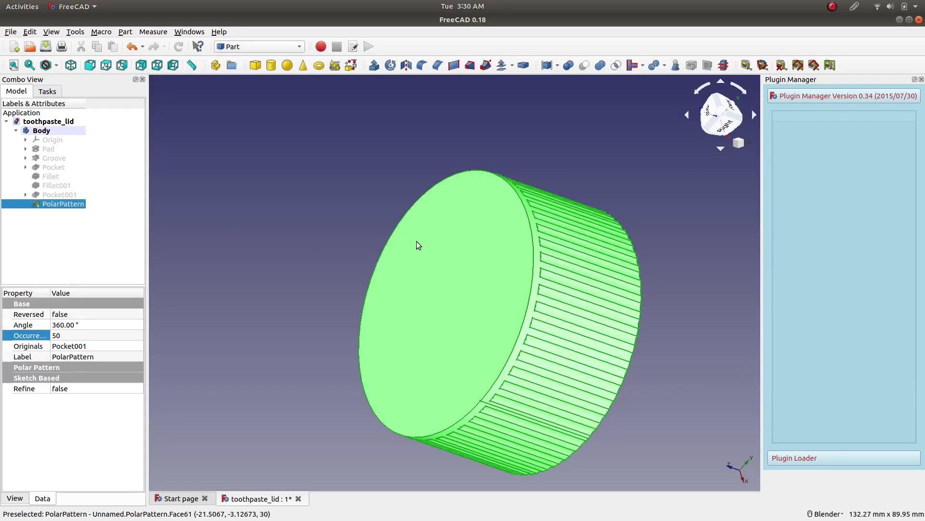
# Select only the lid's flat end face, compare it with selecting the polar pattern feature, and clear the selection.
pyautogui.click(436, 235)
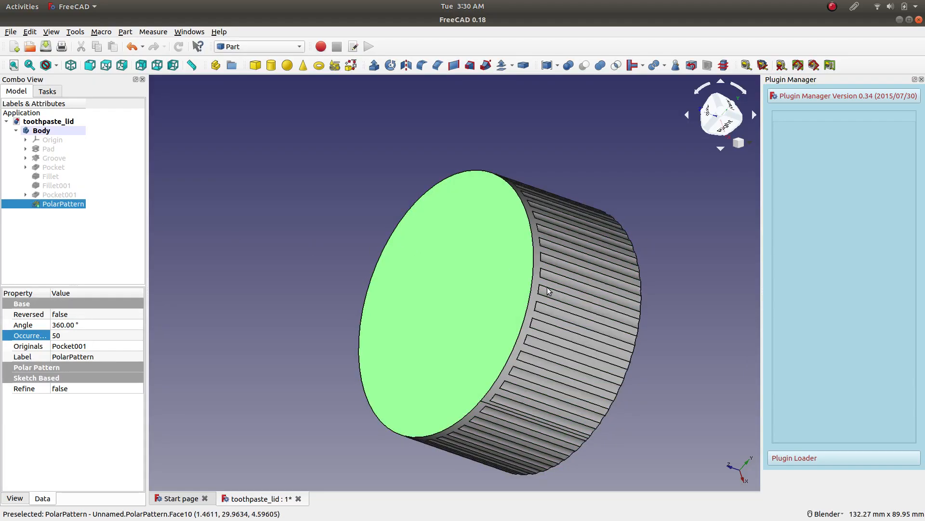
pyautogui.click(376, 252)
pyautogui.click(463, 262)
pyautogui.click(317, 253)
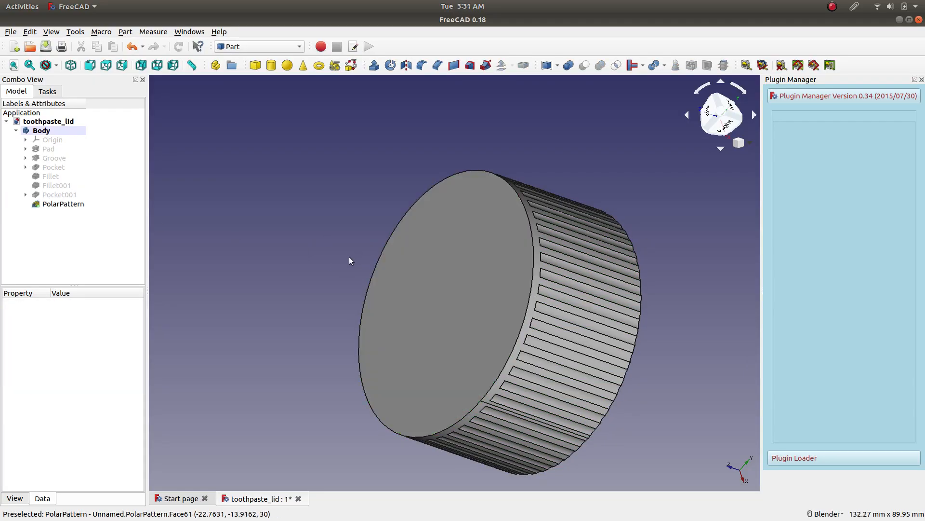
pyautogui.click(371, 259)
pyautogui.click(310, 262)
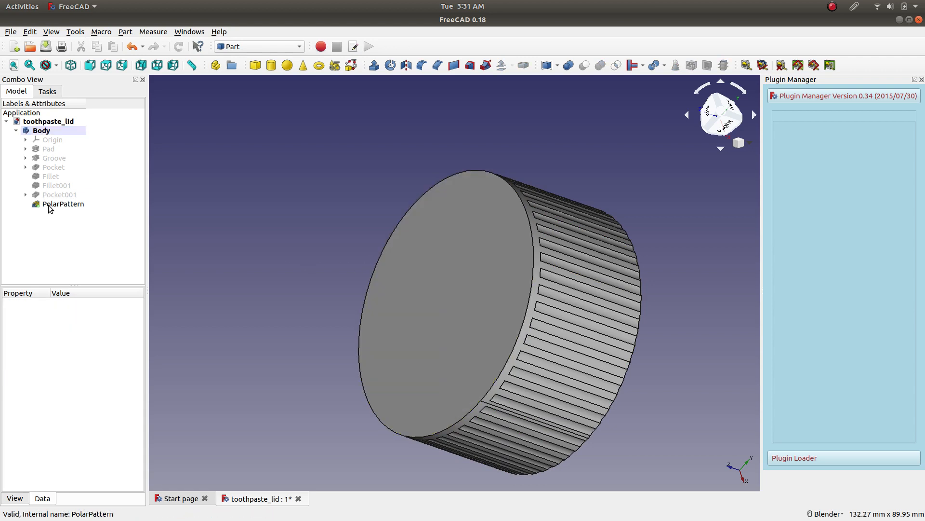
pyautogui.click(48, 204)
pyautogui.click(469, 254)
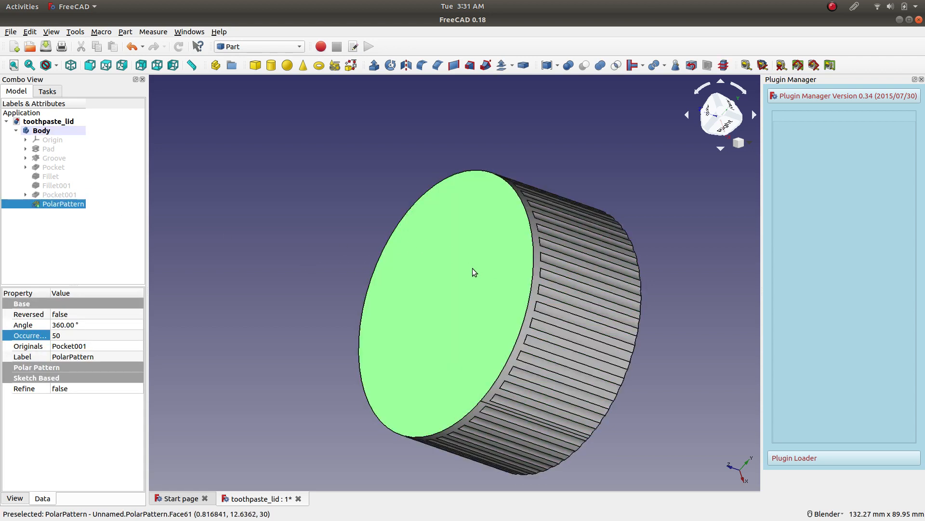
pyautogui.click(368, 277)
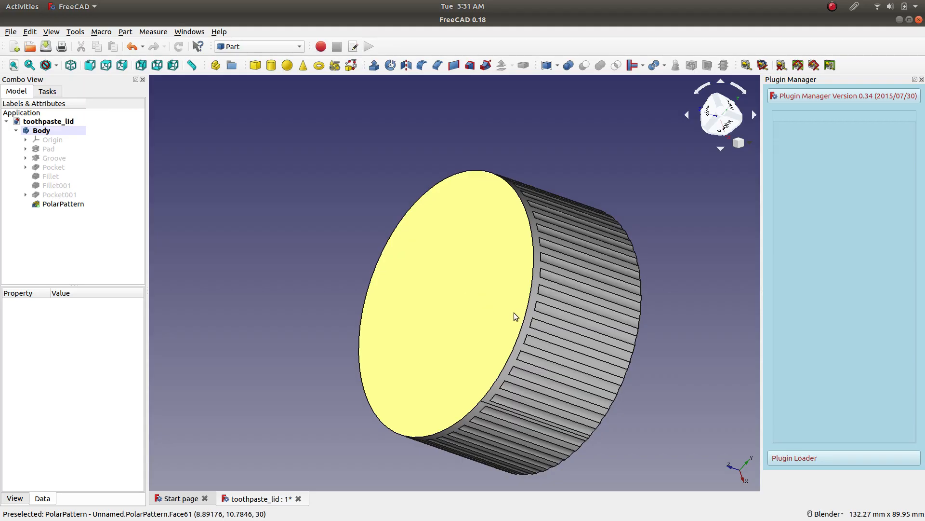
pyautogui.click(473, 309)
pyautogui.click(679, 307)
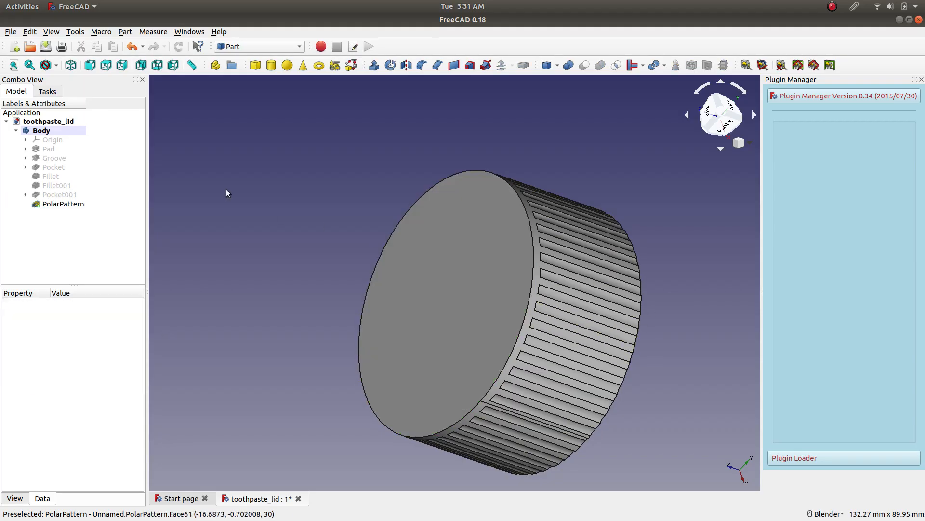
# Select every object in the document and view the highlighted lid from its flat end and its dished base.
pyautogui.click(30, 31)
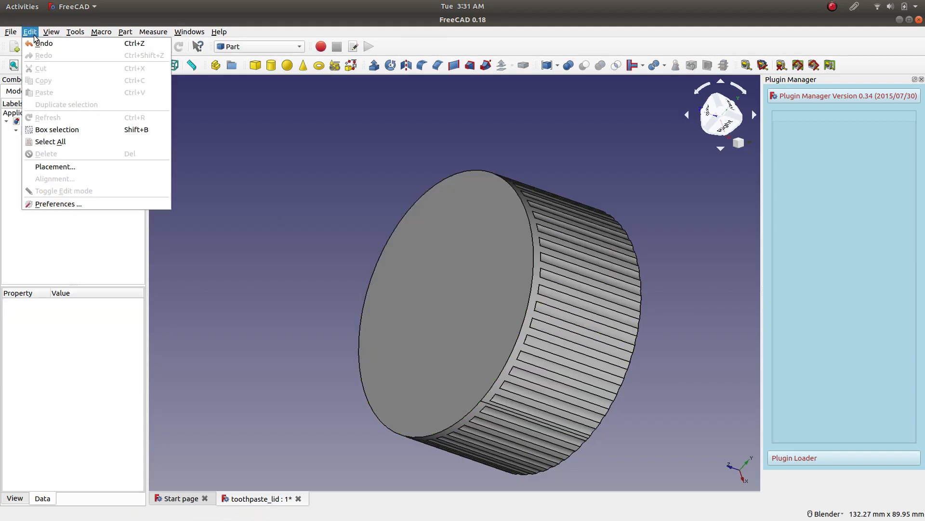
pyautogui.click(89, 141)
pyautogui.click(474, 248)
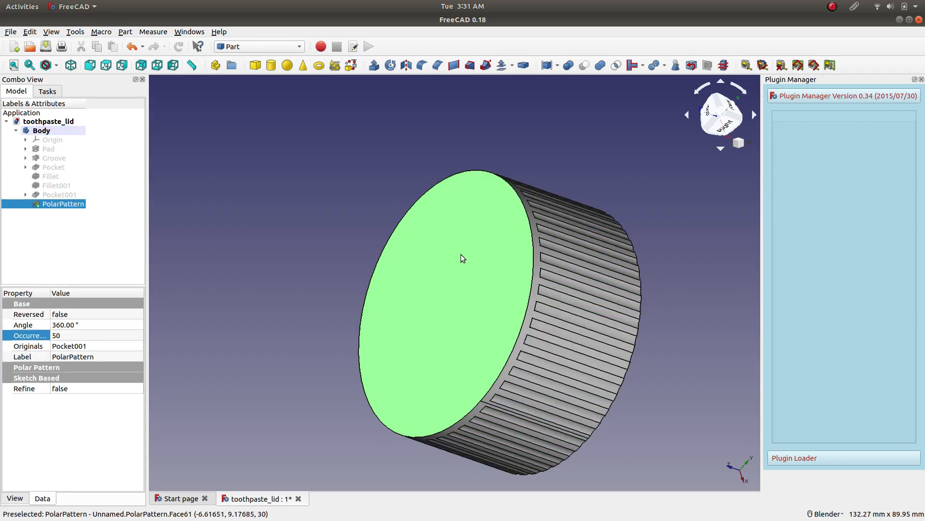
pyautogui.click(252, 215)
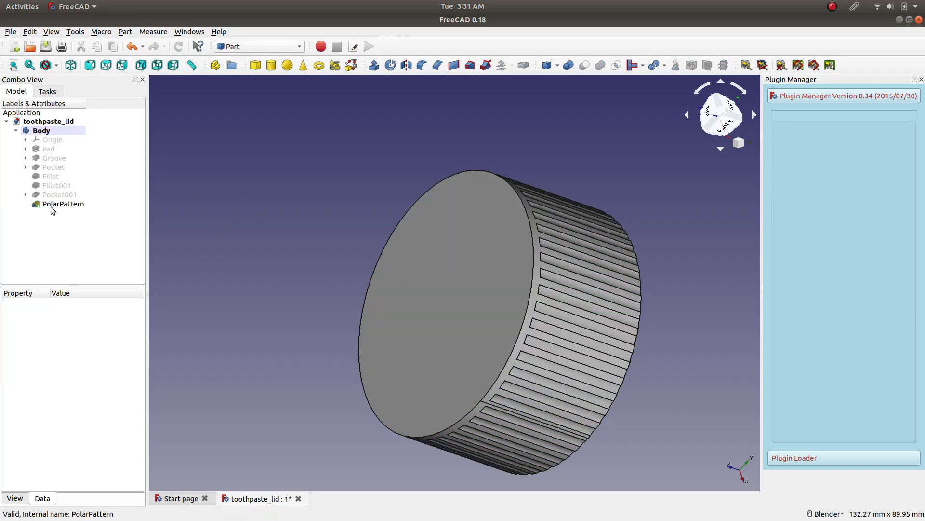
pyautogui.click(30, 32)
pyautogui.click(72, 141)
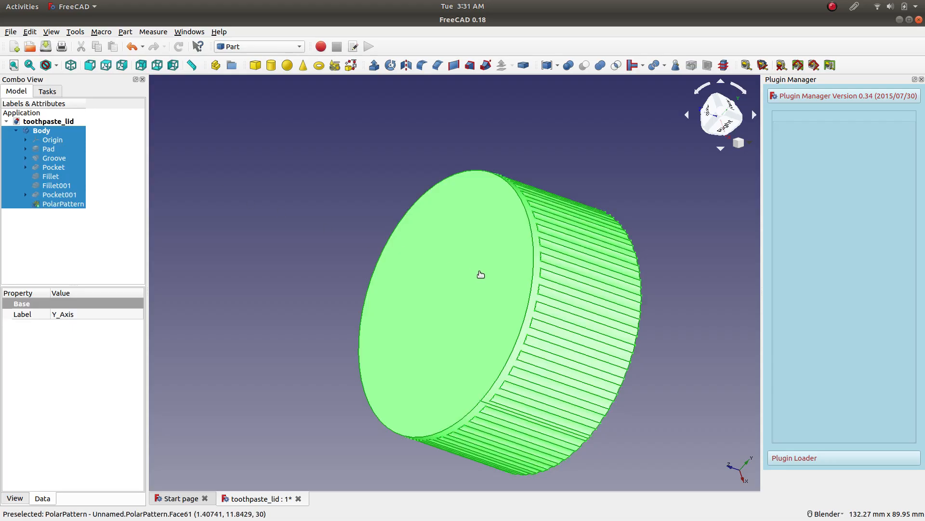
pyautogui.moveTo(686, 238); pyautogui.dragTo(269, 201, button='middle')
# Select the polar pattern feature, replace it with a selection of the flat end face, and clear the selection.
pyautogui.click(63, 203)
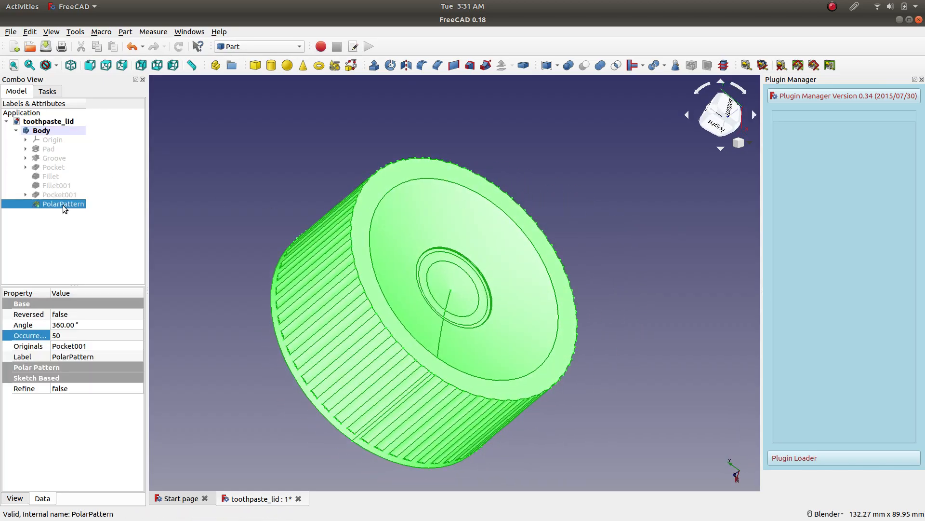
pyautogui.moveTo(231, 243); pyautogui.dragTo(435, 252, button='middle')
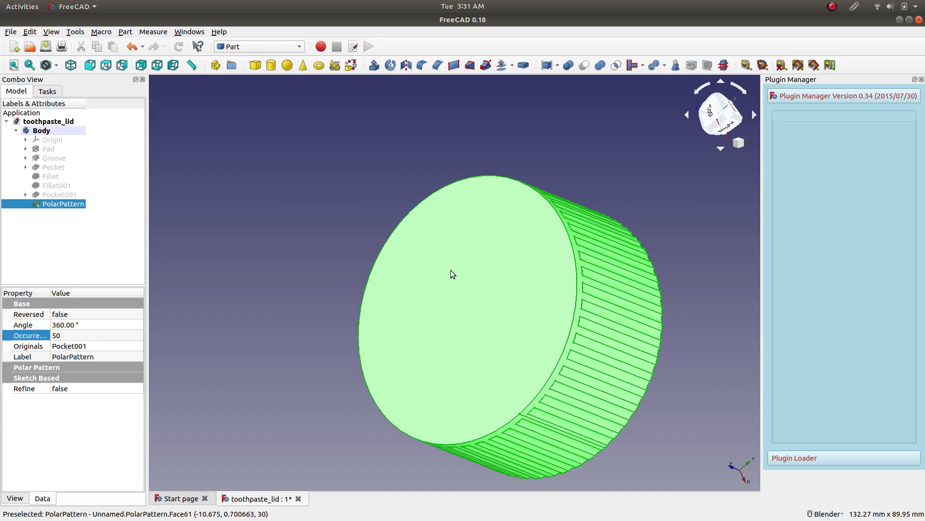
pyautogui.click(444, 270)
pyautogui.moveTo(599, 240); pyautogui.dragTo(355, 320, button='middle')
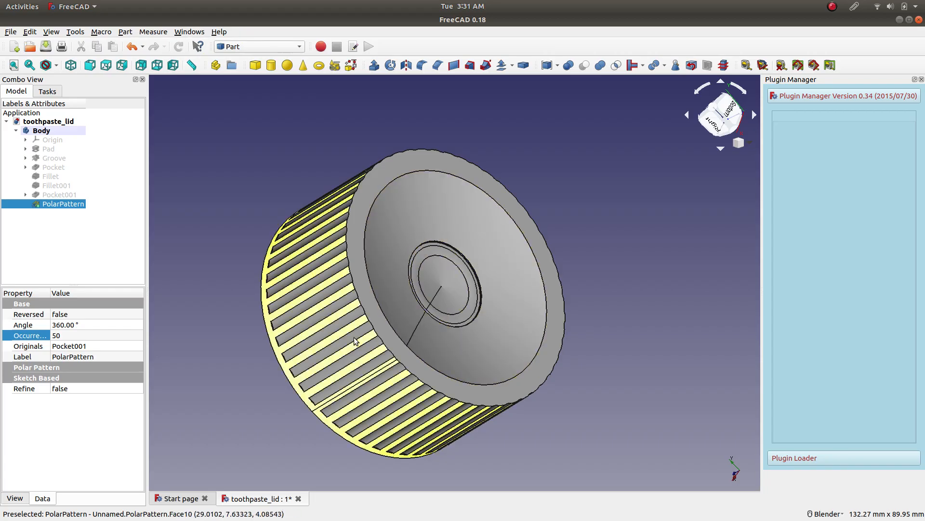
pyautogui.click(245, 150)
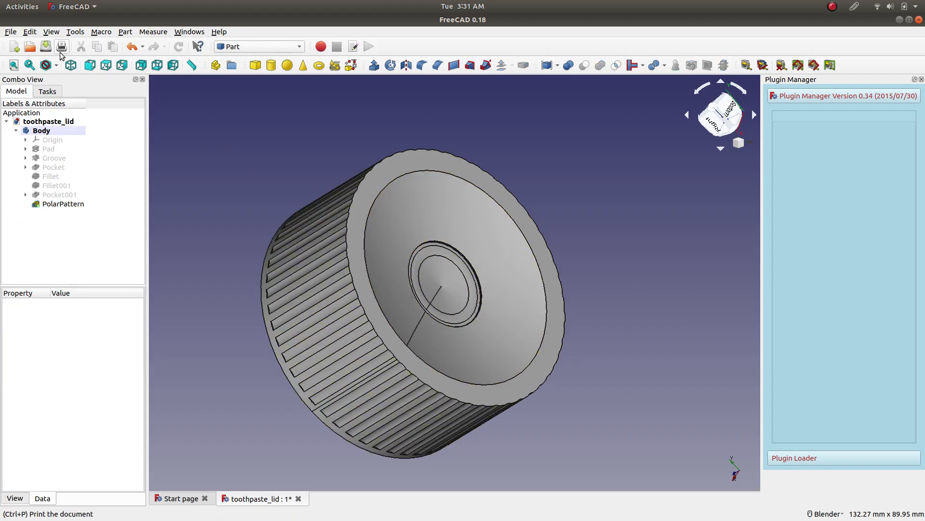
# Box-select the entire lid and inspect the selection from its flat end.
pyautogui.click(30, 32)
pyautogui.click(57, 129)
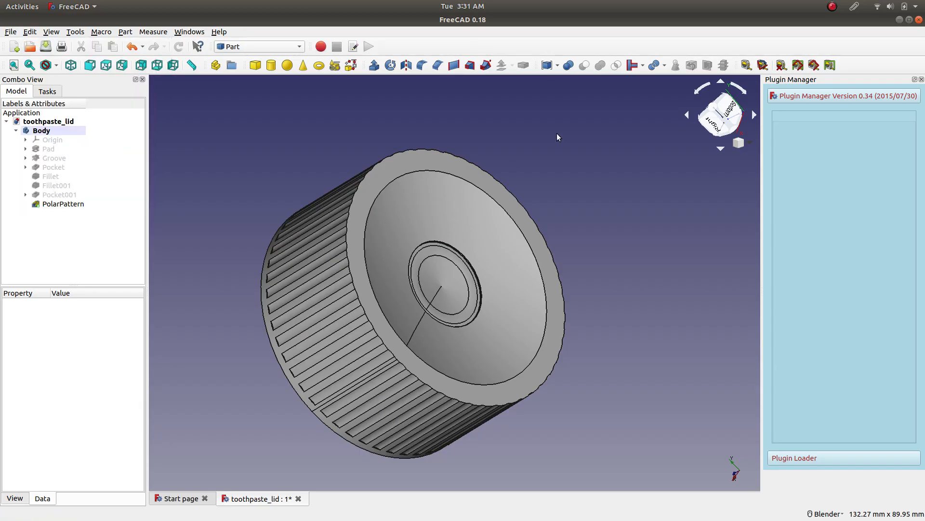
pyautogui.moveTo(625, 107); pyautogui.dragTo(220, 482)
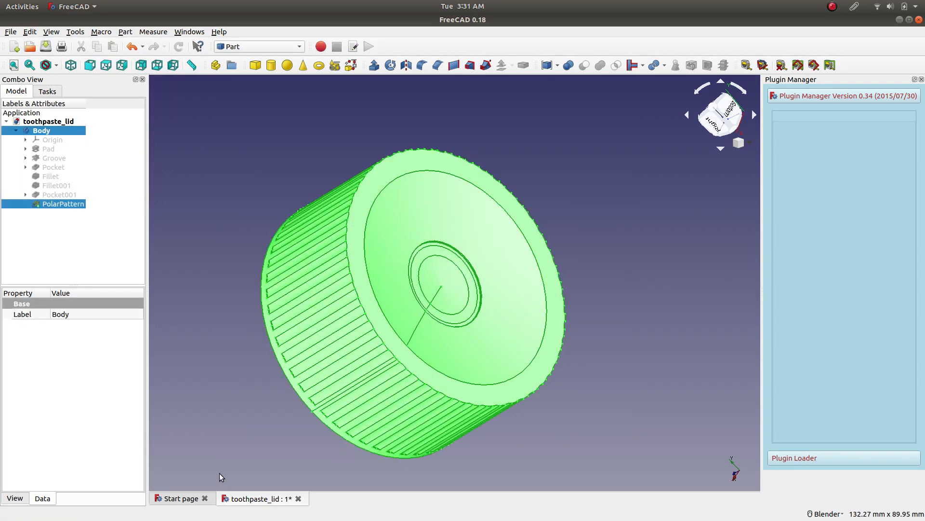
pyautogui.scroll(2, 214, 284)
pyautogui.moveTo(214, 285); pyautogui.dragTo(439, 268, button='middle')
pyautogui.scroll(-6, 498, 308)
pyautogui.scroll(4, 520, 325)
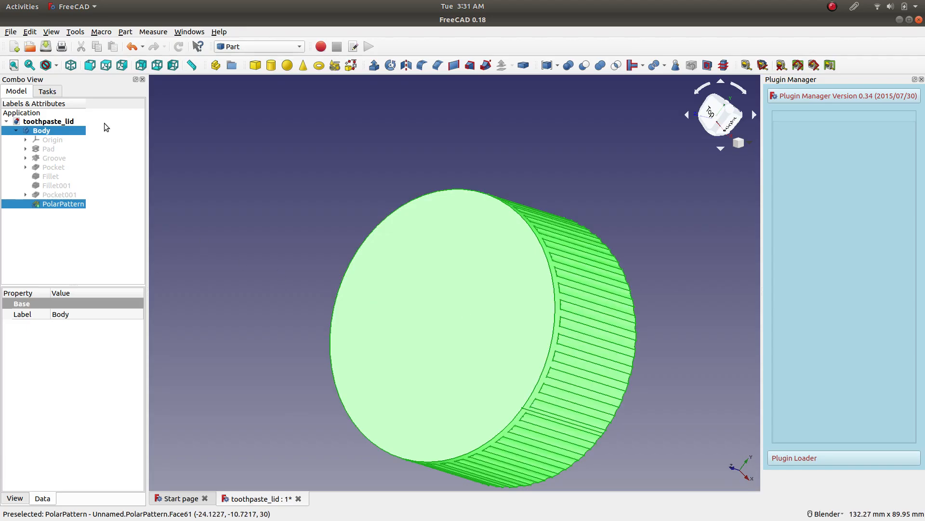
# Try to box-select only an area within the lid's flat end face.
pyautogui.click(35, 32)
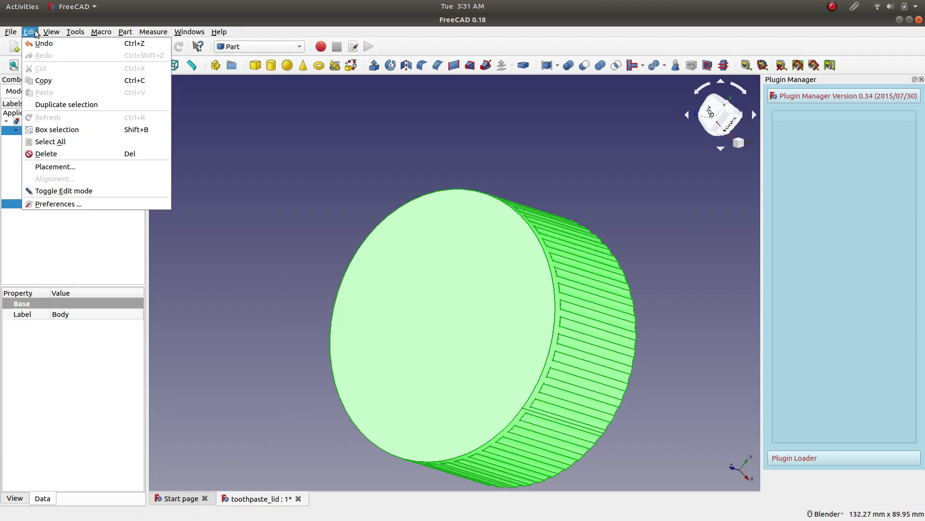
pyautogui.click(67, 131)
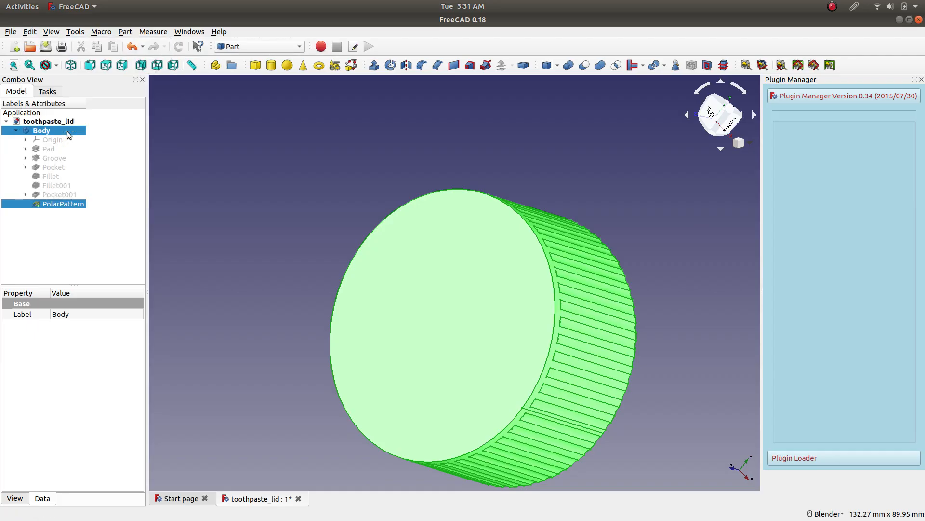
pyautogui.moveTo(481, 288); pyautogui.dragTo(408, 369)
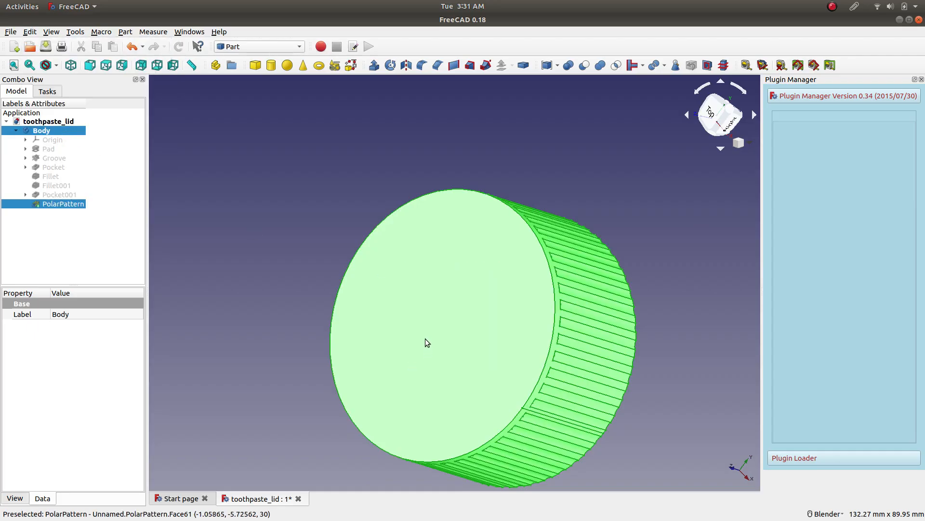
pyautogui.click(29, 32)
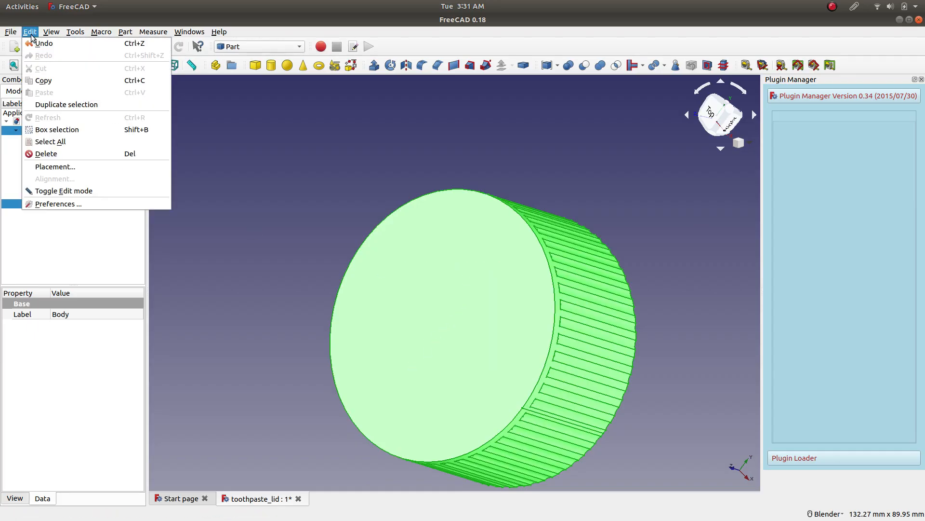
pyautogui.click(89, 139)
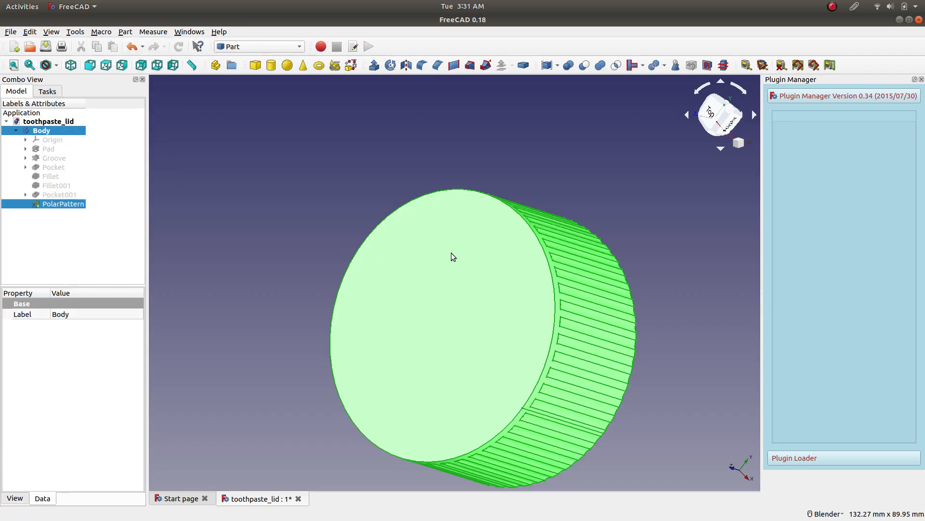
pyautogui.moveTo(499, 253); pyautogui.dragTo(393, 371)
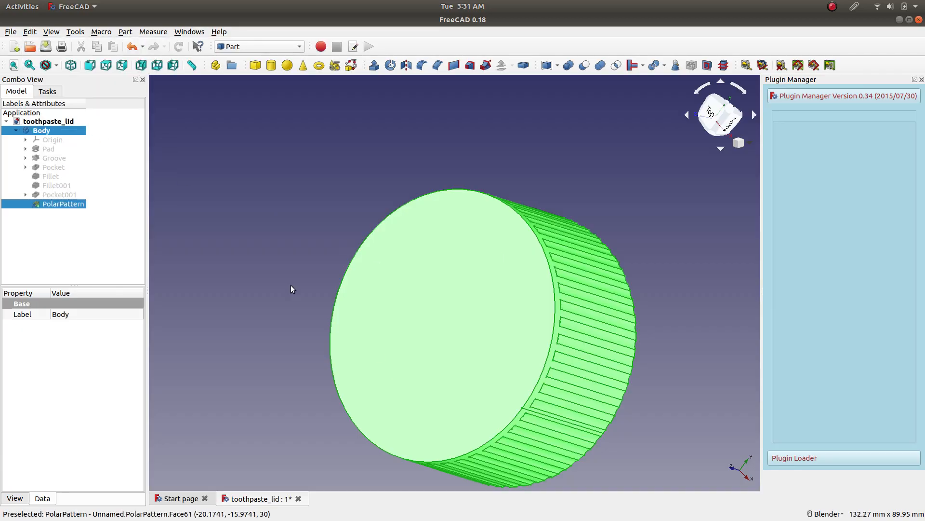
pyautogui.click(30, 32)
pyautogui.click(78, 130)
pyautogui.moveTo(503, 261); pyautogui.dragTo(392, 388)
# Select the lid's flat end face, ribbed outer wall and one grip notch as individual faces.
pyautogui.scroll(-2, 497, 347)
pyautogui.moveTo(605, 377); pyautogui.dragTo(541, 238, button='middle')
pyautogui.moveTo(325, 242); pyautogui.dragTo(481, 235, button='middle')
pyautogui.click(504, 247)
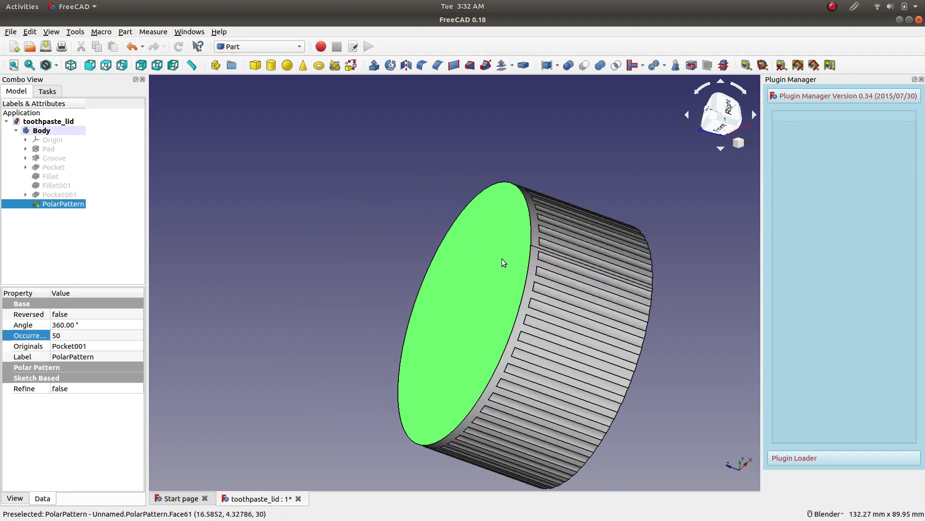
pyautogui.click(530, 276)
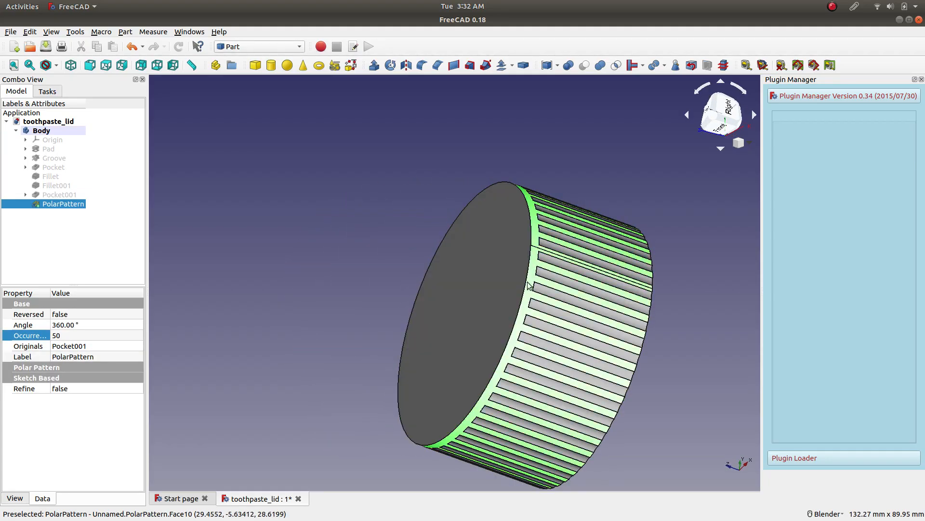
pyautogui.click(555, 294)
pyautogui.keyDown('ctrl'); pyautogui.click(486, 295); pyautogui.keyUp('ctrl')
pyautogui.keyDown('ctrl'); pyautogui.click(522, 301); pyautogui.keyUp('ctrl')
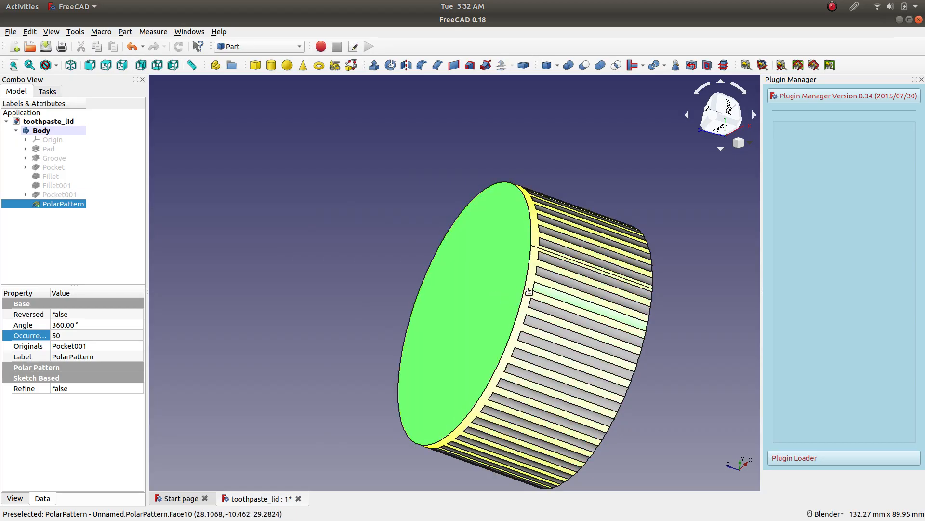
pyautogui.moveTo(660, 287); pyautogui.dragTo(583, 273, button='middle')
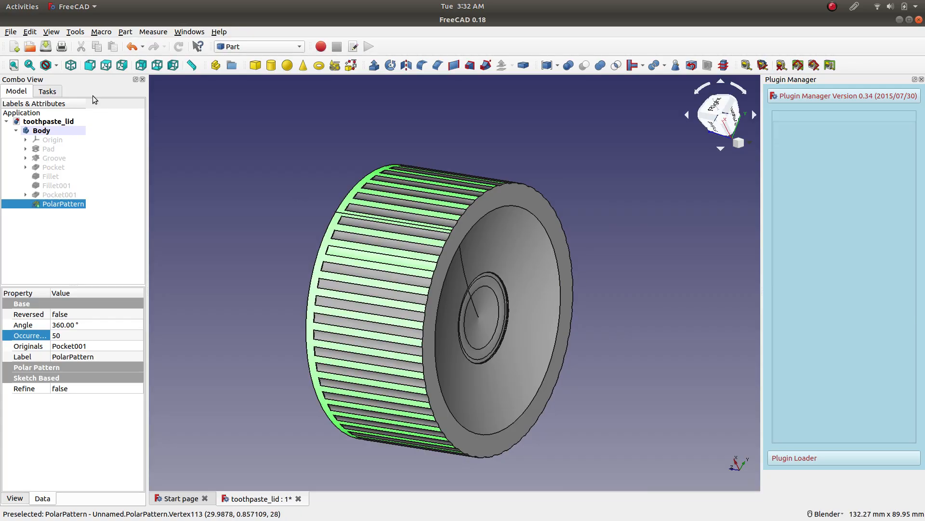
pyautogui.click(27, 33)
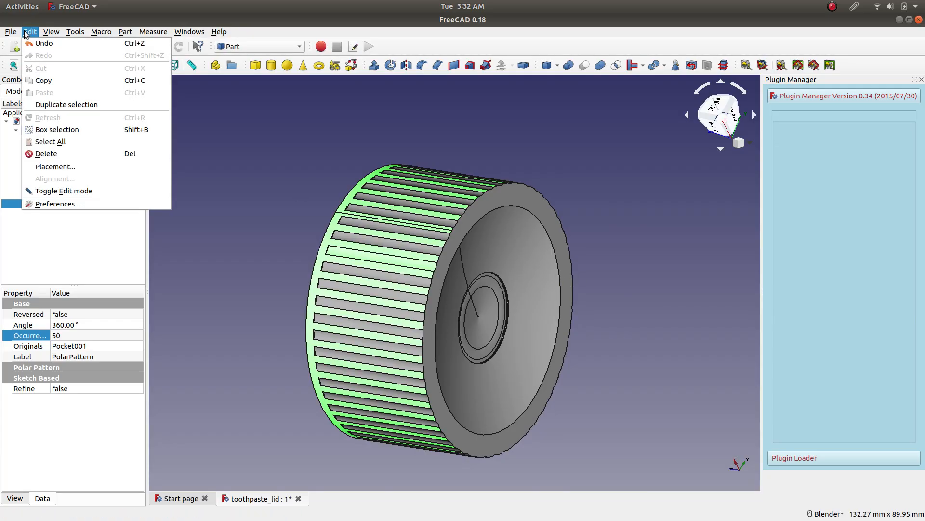
pyautogui.moveTo(52, 35)
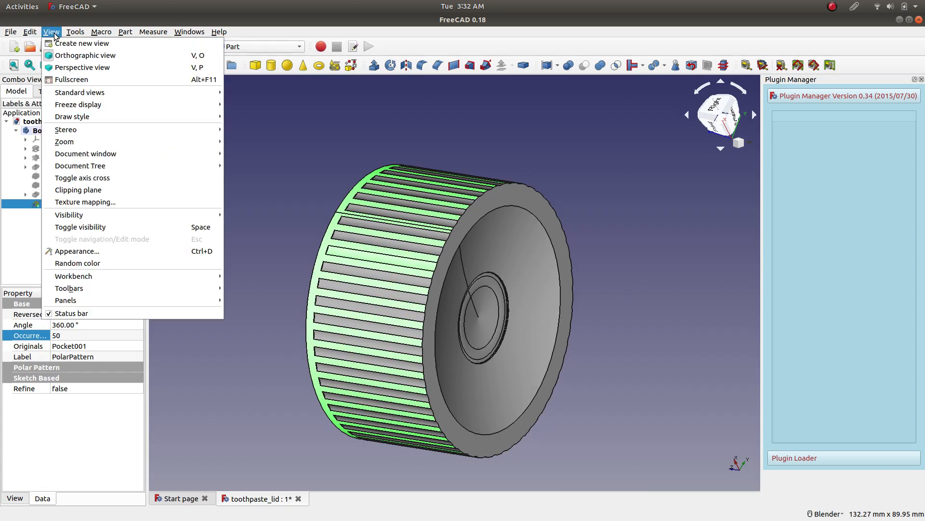
pyautogui.moveTo(131, 36)
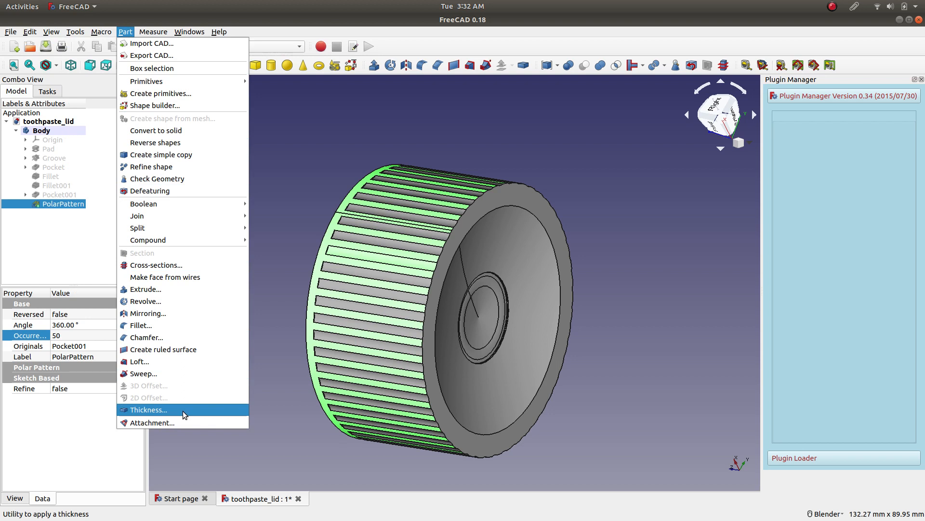
pyautogui.click(273, 228)
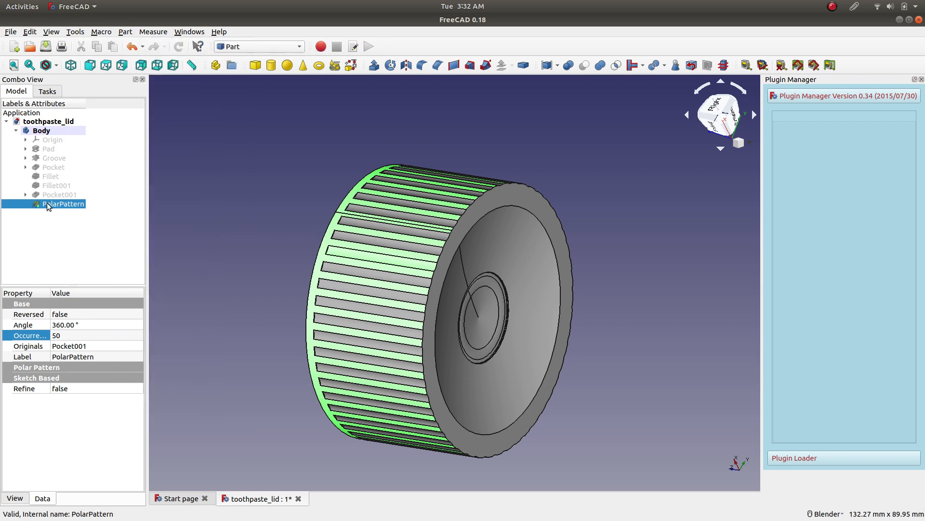
# Try to apply Thickness to the whole polar pattern feature without picking faces, and clear the selection.
pyautogui.click(55, 194)
pyautogui.click(60, 204)
pyautogui.moveTo(297, 191); pyautogui.dragTo(508, 141, button='middle')
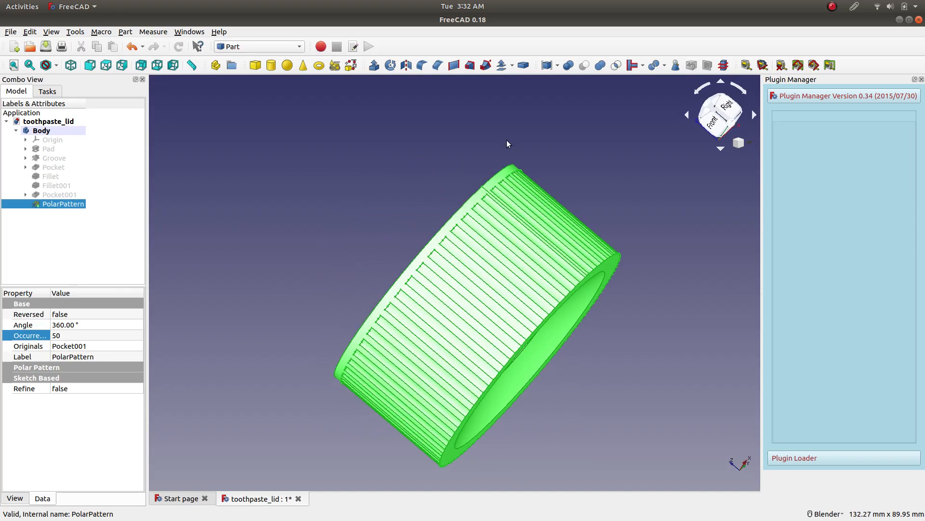
pyautogui.click(524, 66)
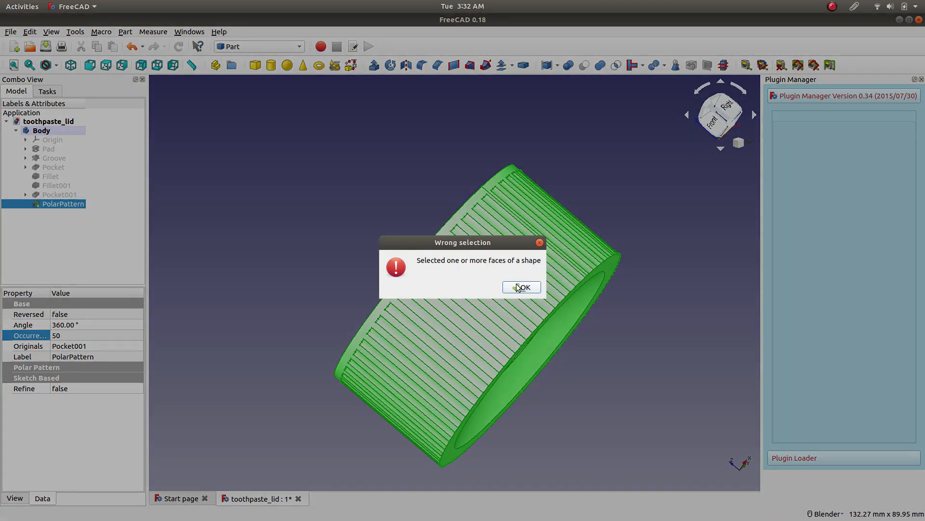
pyautogui.click(516, 288)
pyautogui.click(313, 189)
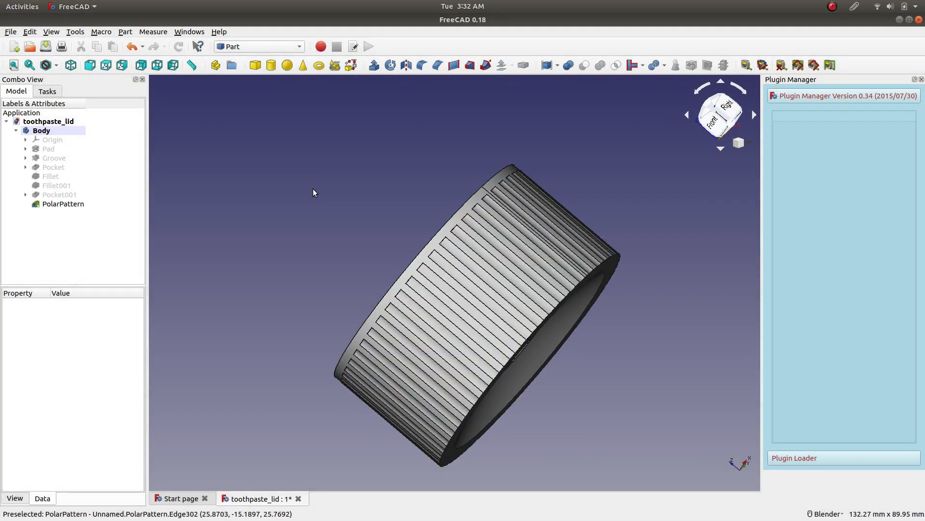
# Start a Part Thickness operation on the lid and assign its flat end face as the face to open.
pyautogui.press('0')
pyautogui.click(475, 268)
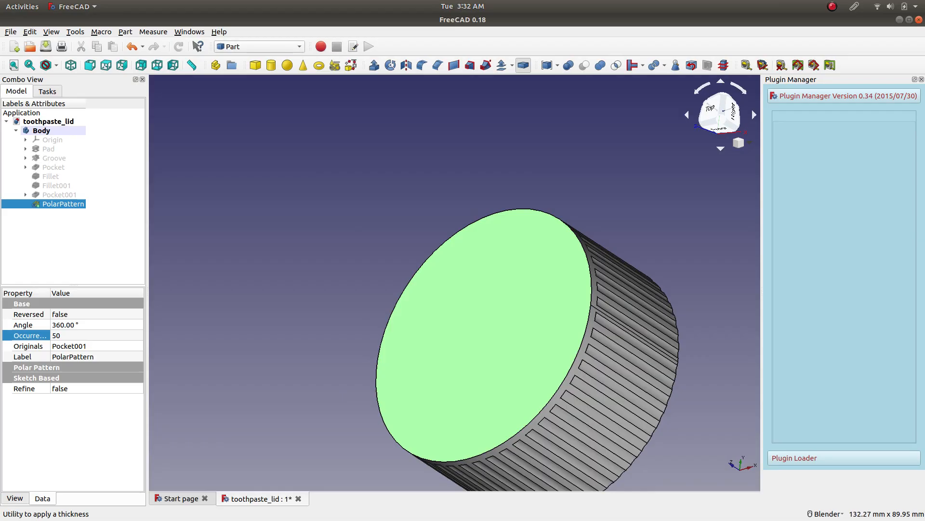
pyautogui.click(524, 65)
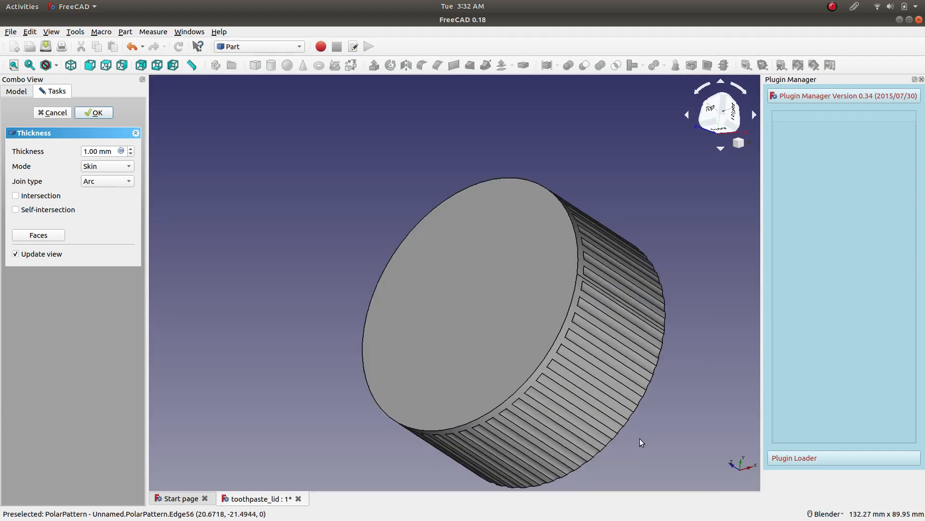
pyautogui.click(46, 235)
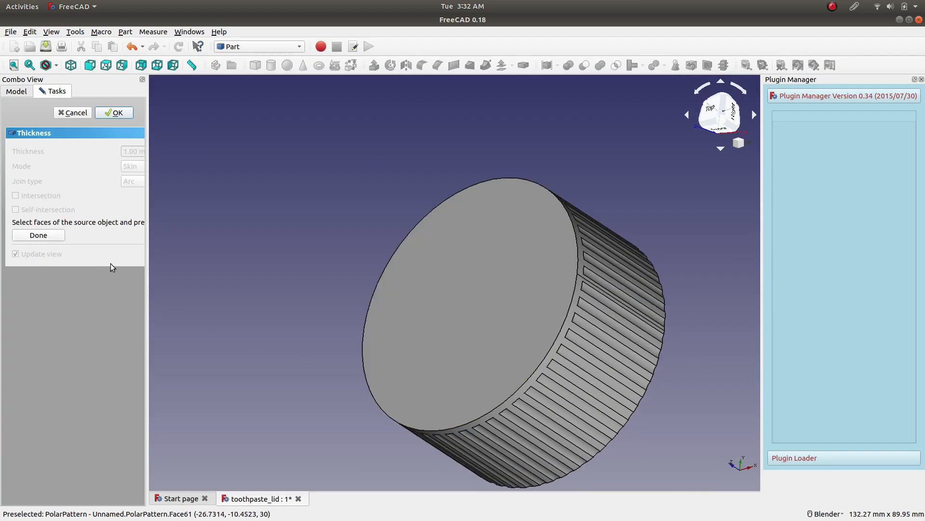
pyautogui.click(431, 303)
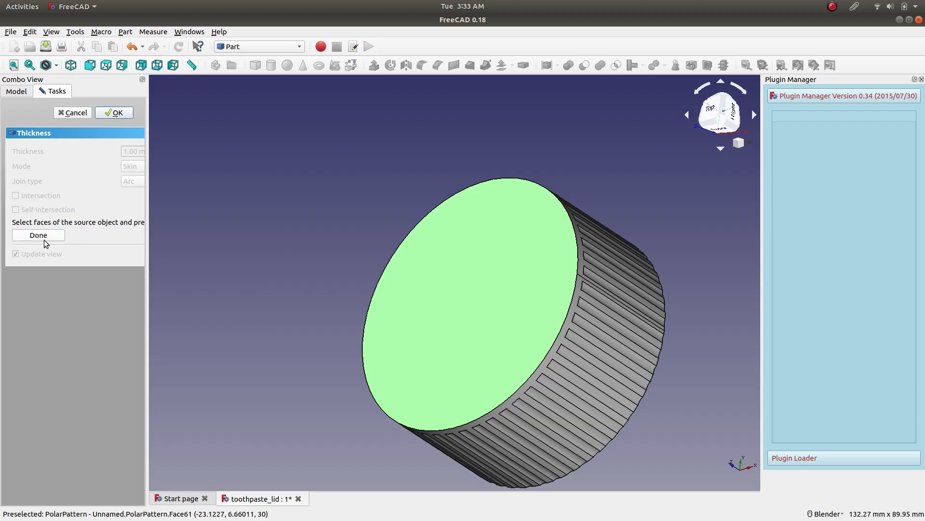
pyautogui.click(63, 234)
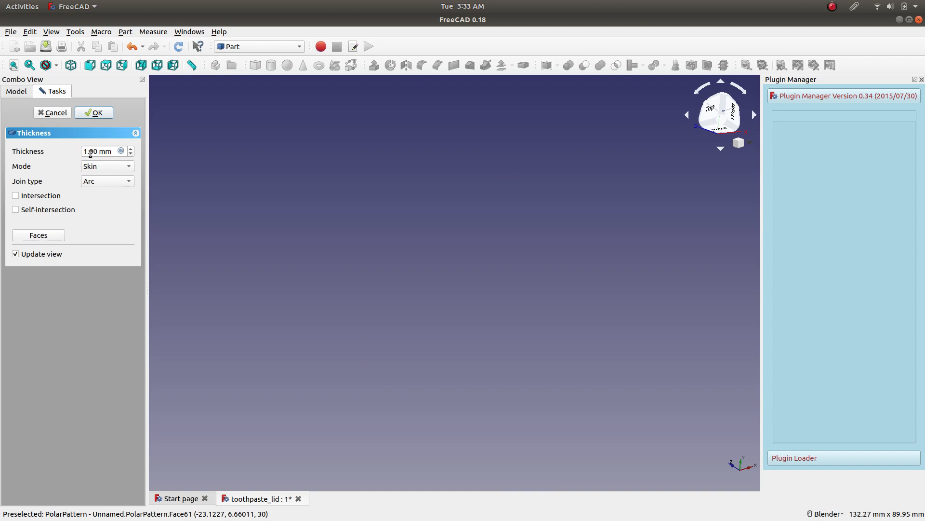
# Set the thickness to 3 mm and the mode to RectoVerso.
pyautogui.moveTo(89, 151); pyautogui.dragTo(80, 154)
pyautogui.write('3')
pyautogui.click(111, 170)
pyautogui.click(111, 170)
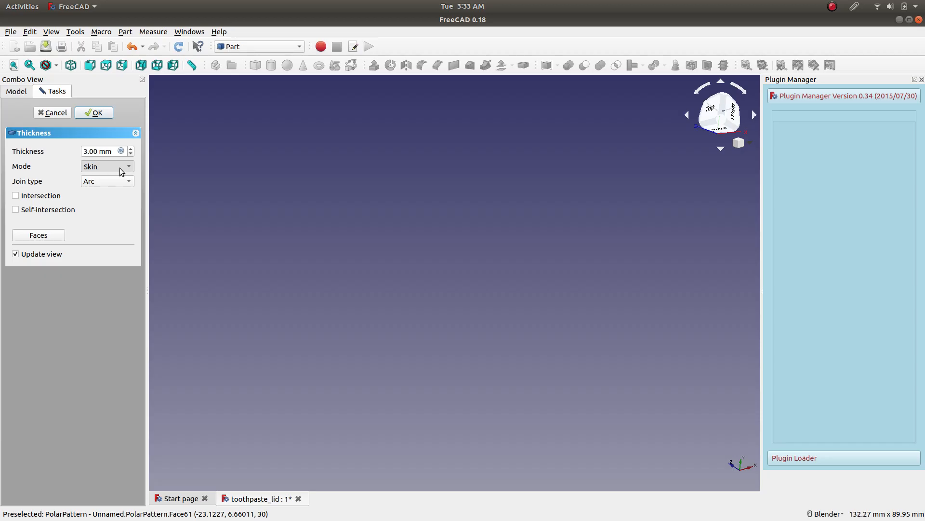
pyautogui.click(122, 172)
pyautogui.click(116, 165)
pyautogui.press('Down')
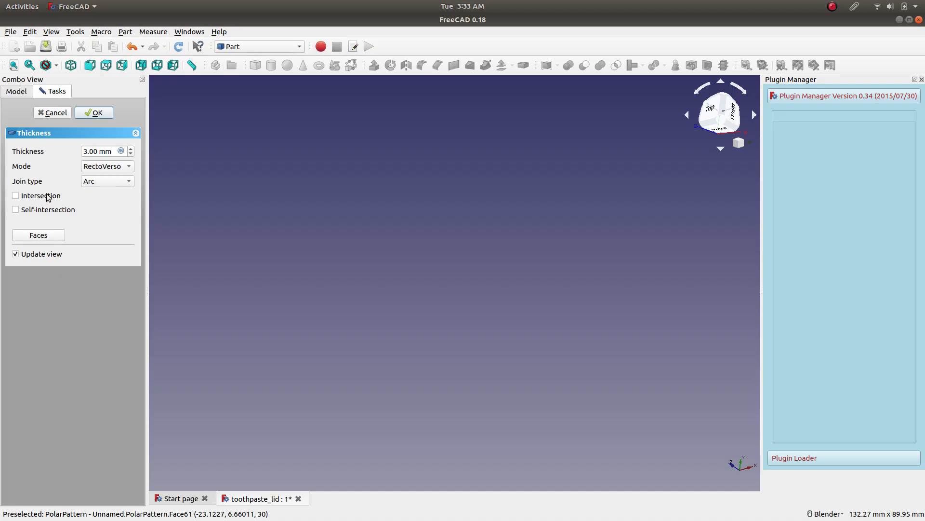
# Set the thickness mode back to Skin and look through the join types, keeping Arc.
pyautogui.click(111, 169)
pyautogui.click(116, 141)
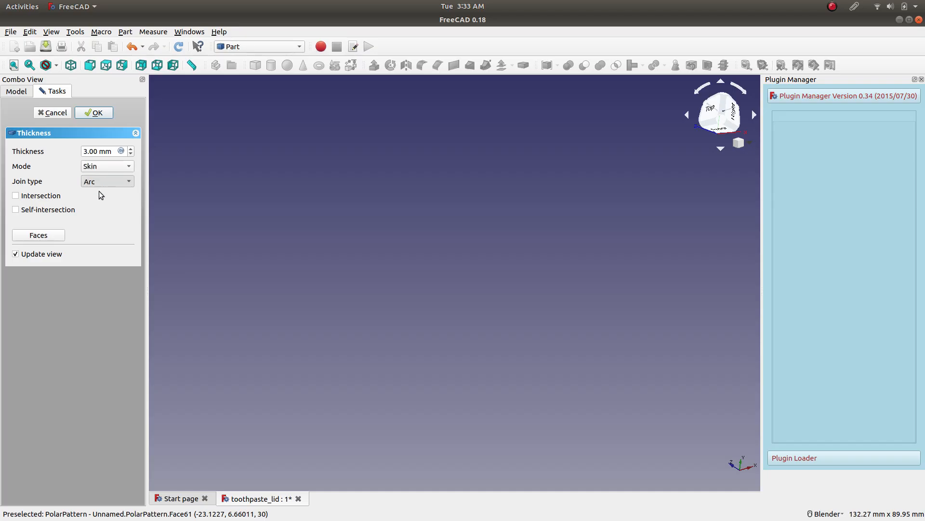
pyautogui.click(110, 183)
pyautogui.click(110, 206)
pyautogui.click(115, 183)
# Set the thickness to 0.5 mm and enable Intersection.
pyautogui.click(94, 152)
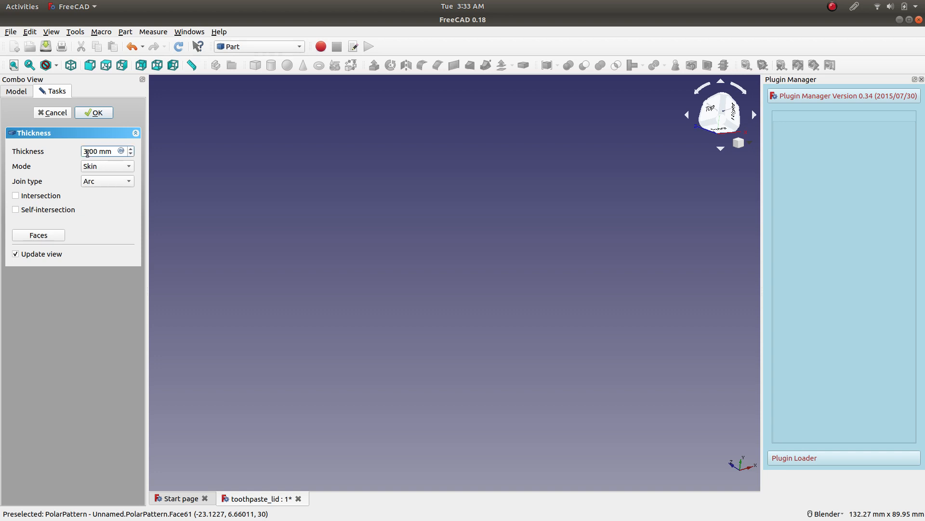
pyautogui.press('BackSpace')
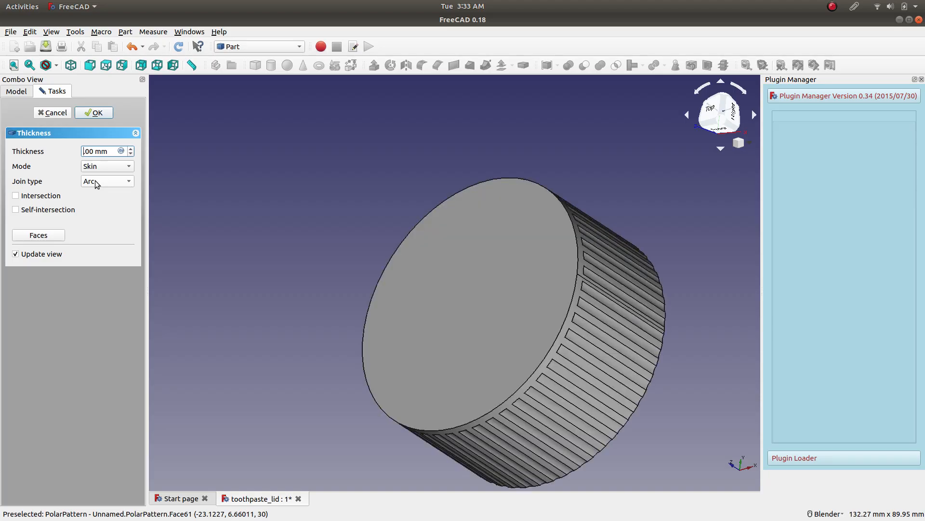
pyautogui.write('0')
pyautogui.press('Delete')
pyautogui.press('BackSpace')
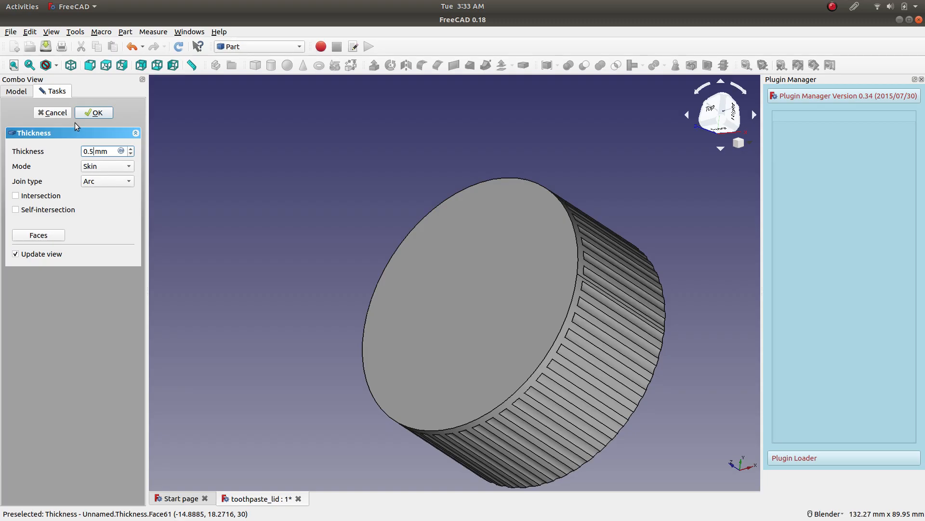
pyautogui.click(33, 198)
# Examine the lid's dished base, scalloped rim and grip notches up close with the 0.5 mm thickness applied.
pyautogui.moveTo(328, 235); pyautogui.dragTo(372, 219, button='middle')
pyautogui.moveTo(649, 429); pyautogui.dragTo(533, 345, button='middle')
pyautogui.scroll(2, 408, 177)
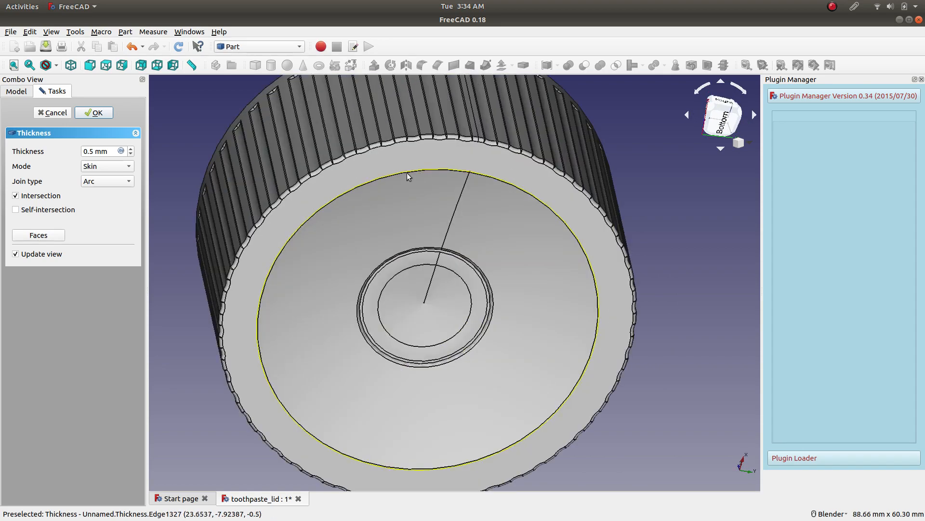
pyautogui.scroll(-2, 346, 240)
pyautogui.moveTo(346, 240); pyautogui.dragTo(545, 221, button='middle')
pyautogui.scroll(3, 534, 185)
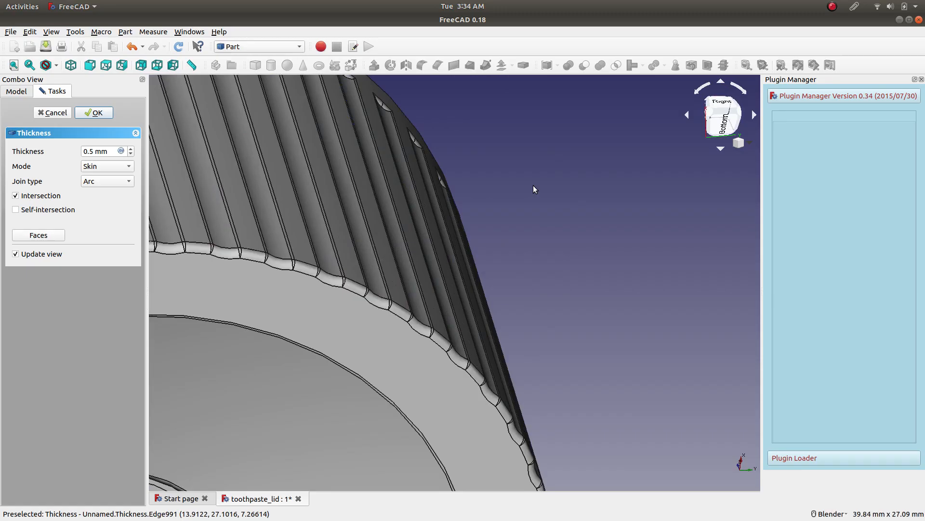
pyautogui.scroll(-3, 533, 186)
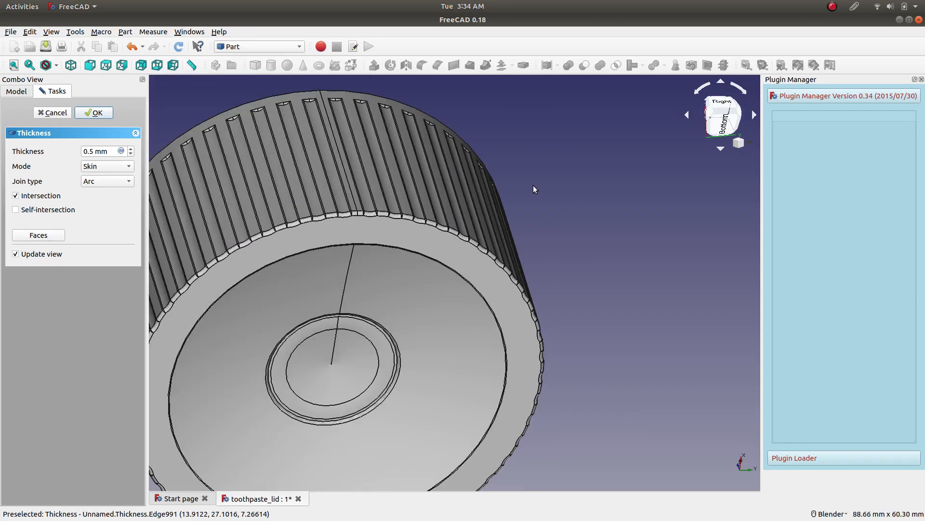
pyautogui.scroll(4, 324, 159)
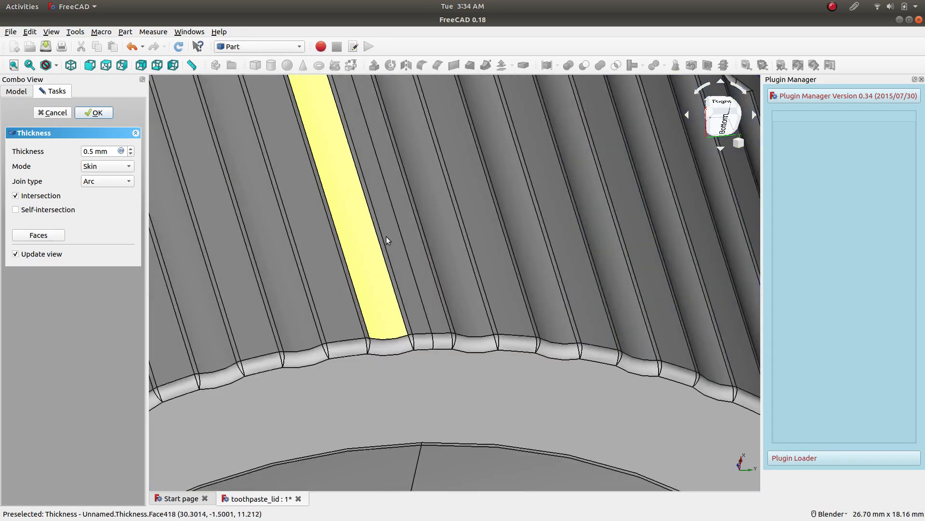
pyautogui.scroll(-3, 401, 332)
pyautogui.moveTo(401, 332); pyautogui.dragTo(324, 269, button='middle')
pyautogui.scroll(4, 380, 246)
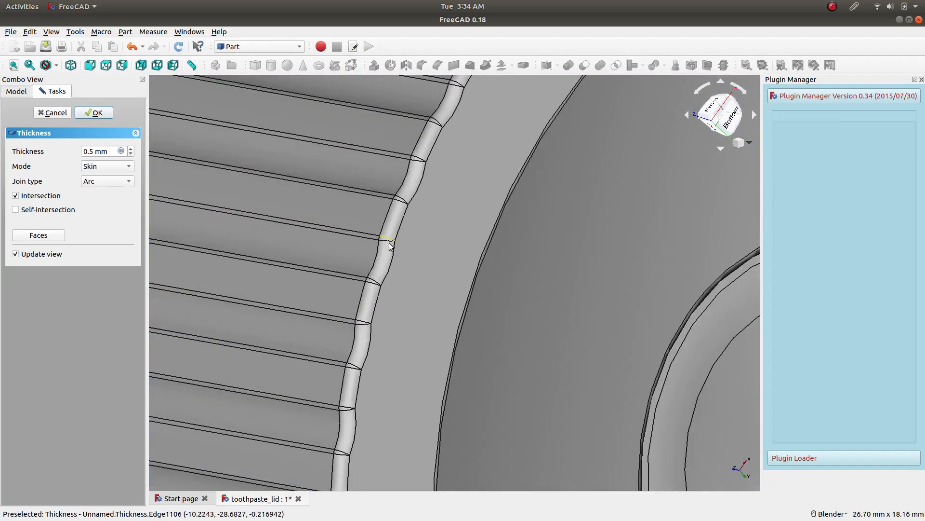
pyautogui.scroll(-8, 434, 305)
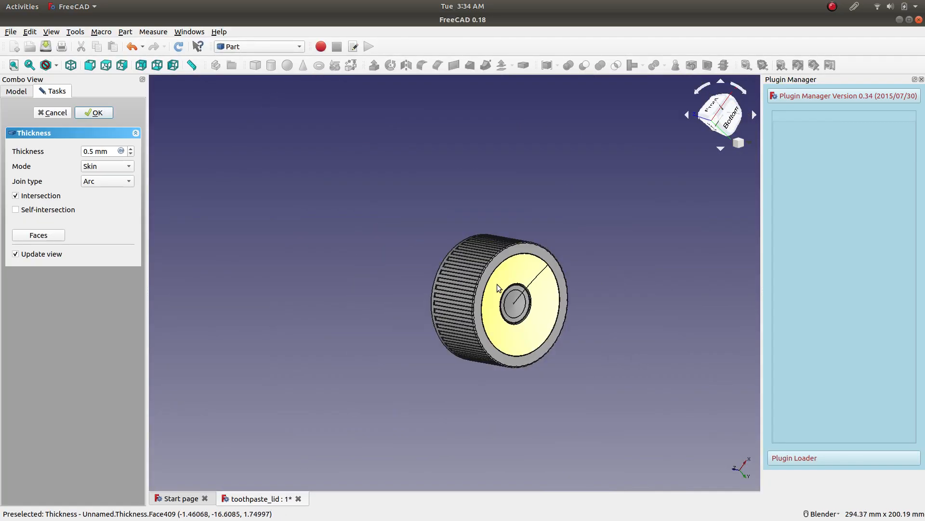
pyautogui.scroll(5, 521, 287)
pyautogui.scroll(-1, 575, 236)
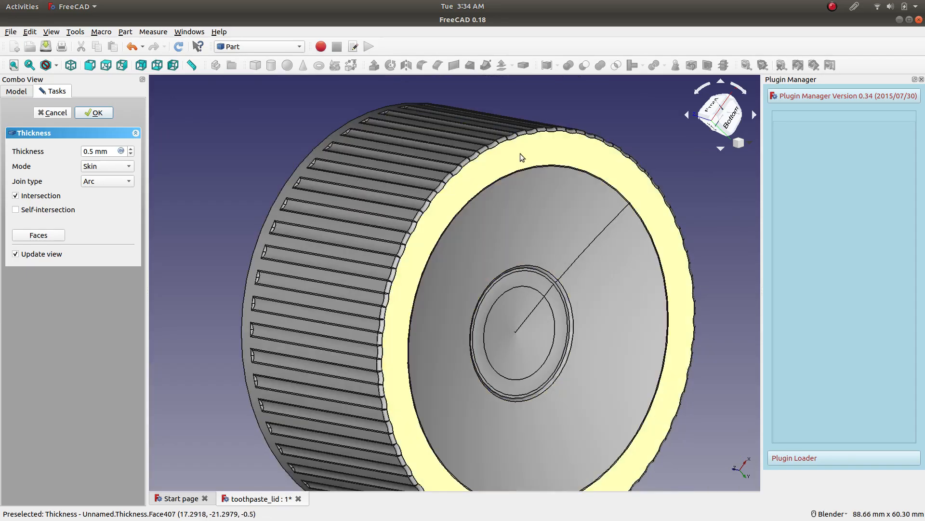
pyautogui.scroll(1, 463, 151)
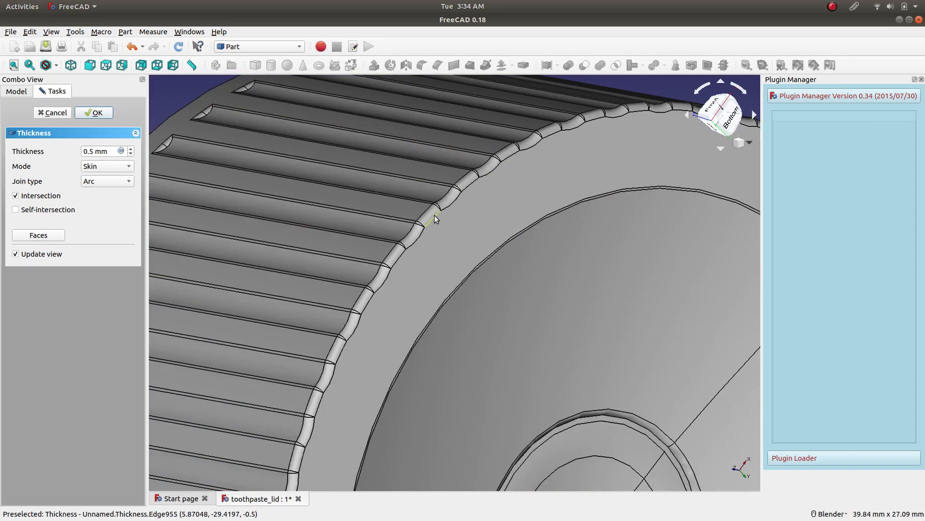
pyautogui.scroll(3, 265, 173)
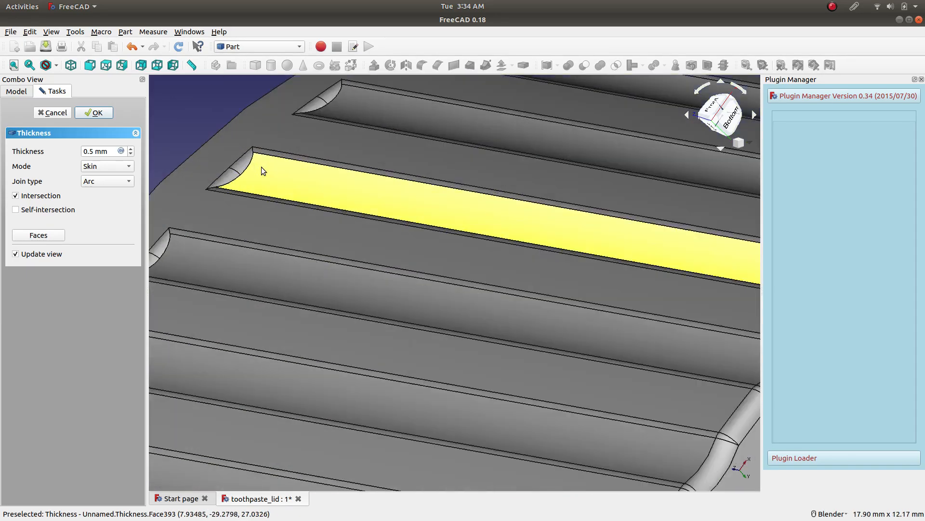
# Enable Self-intersection and examine the hollow inside of the lid from its open end.
pyautogui.scroll(-2, 324, 196)
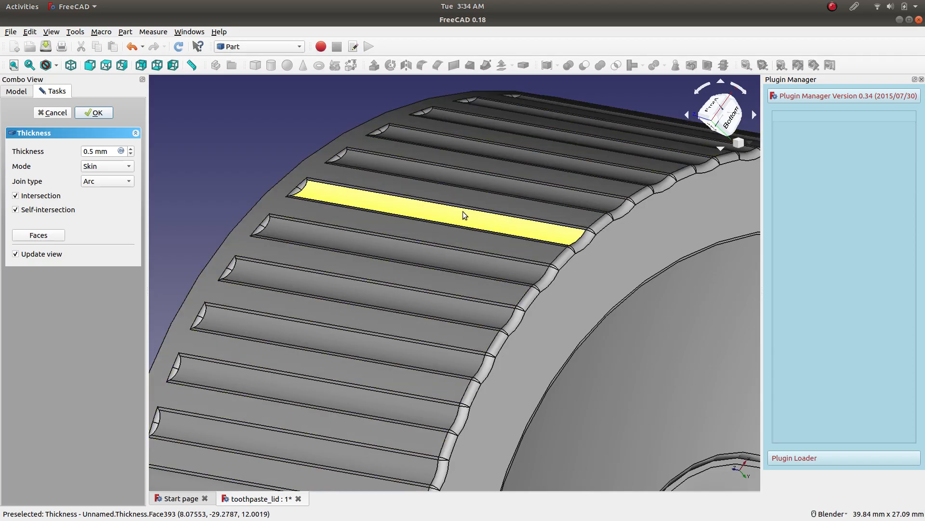
pyautogui.moveTo(358, 219); pyautogui.dragTo(604, 332, button='middle')
pyautogui.scroll(4, 603, 330)
pyautogui.scroll(-10, 593, 315)
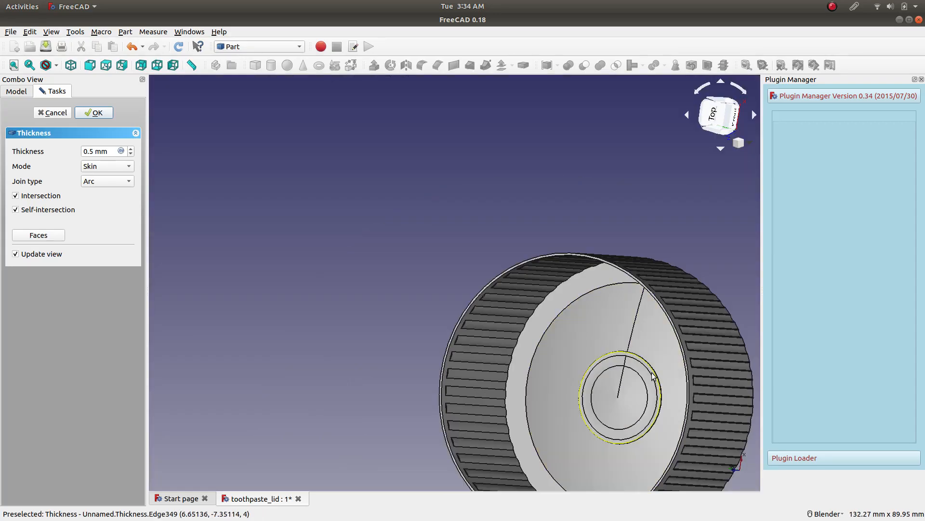
pyautogui.scroll(4, 593, 316)
pyautogui.scroll(-6, 590, 363)
pyautogui.scroll(4, 591, 362)
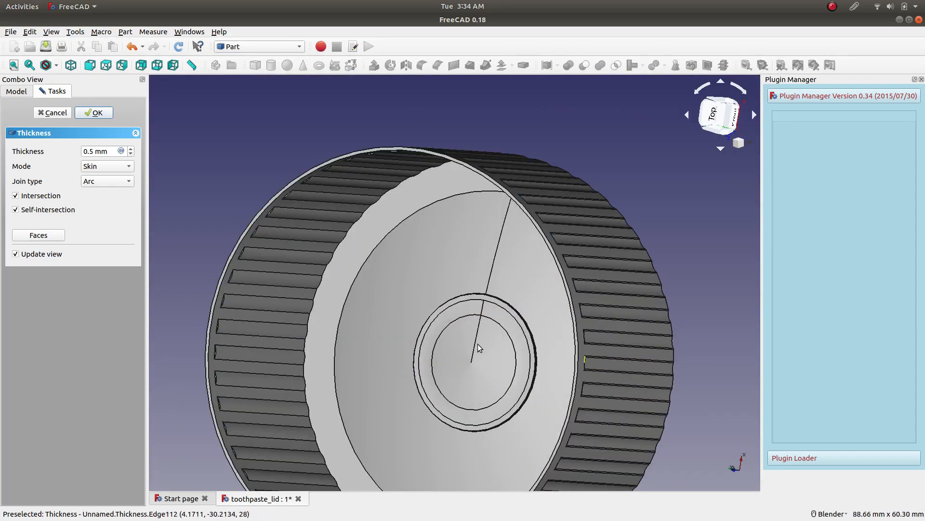
# Try a 3 mm thickness on the lid and cancel the Thickness operation.
pyautogui.doubleClick(93, 151)
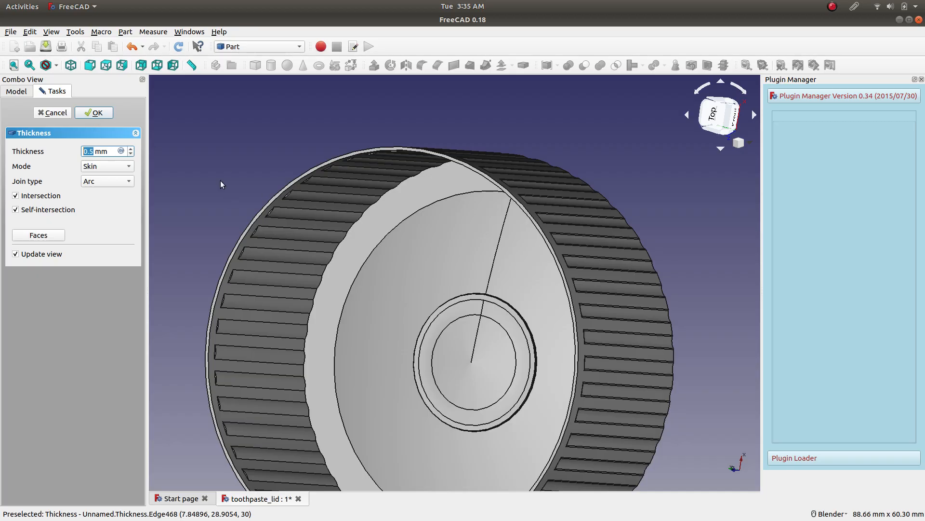
pyautogui.write('3')
pyautogui.scroll(-3, 345, 243)
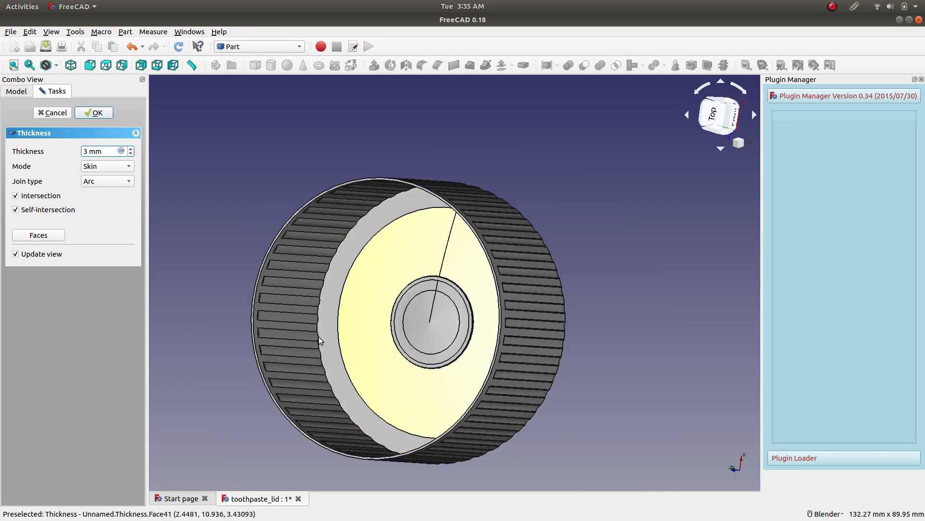
pyautogui.moveTo(578, 219); pyautogui.dragTo(453, 240, button='middle')
pyautogui.moveTo(603, 155); pyautogui.dragTo(501, 266, button='middle')
pyautogui.scroll(5, 517, 217)
pyautogui.scroll(-5, 517, 214)
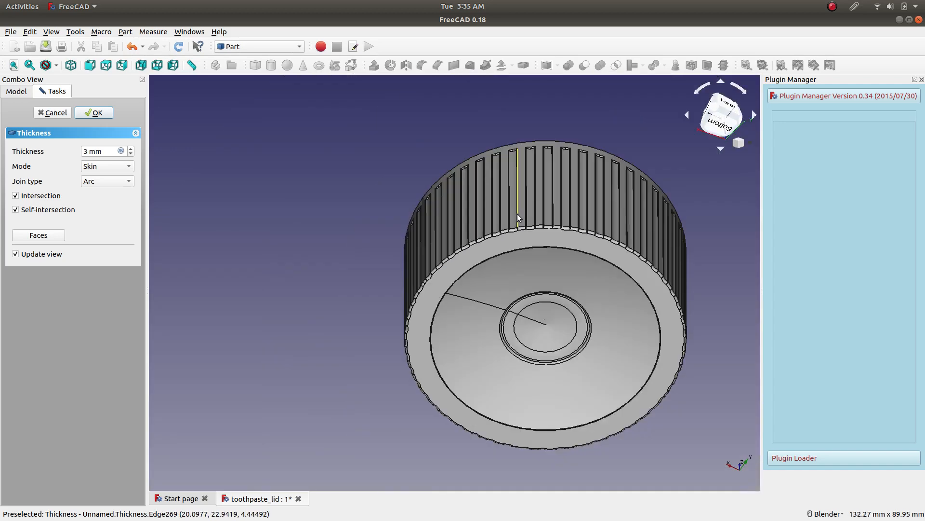
pyautogui.click(52, 112)
pyautogui.moveTo(359, 195); pyautogui.dragTo(401, 174, button='middle')
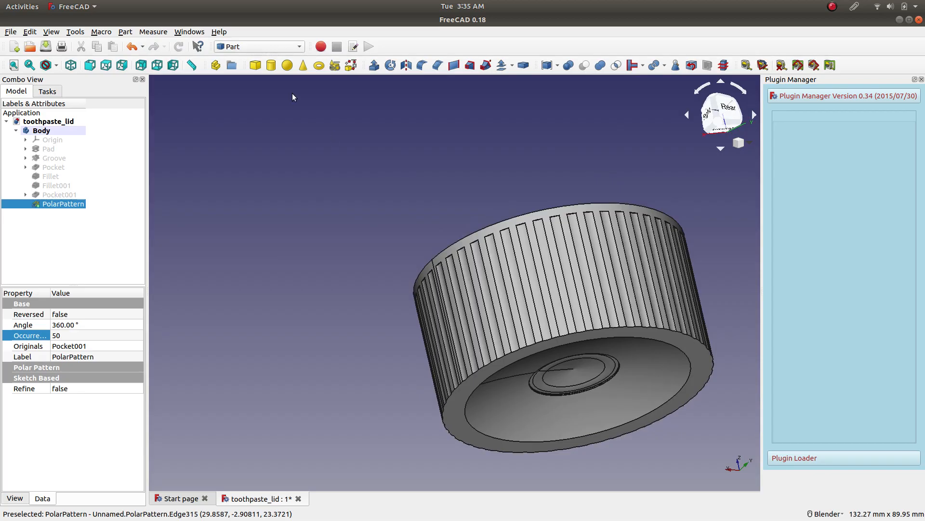
# Switch to the Part Design workbench with the lid's flat end face in view and nothing selected.
pyautogui.click(288, 46)
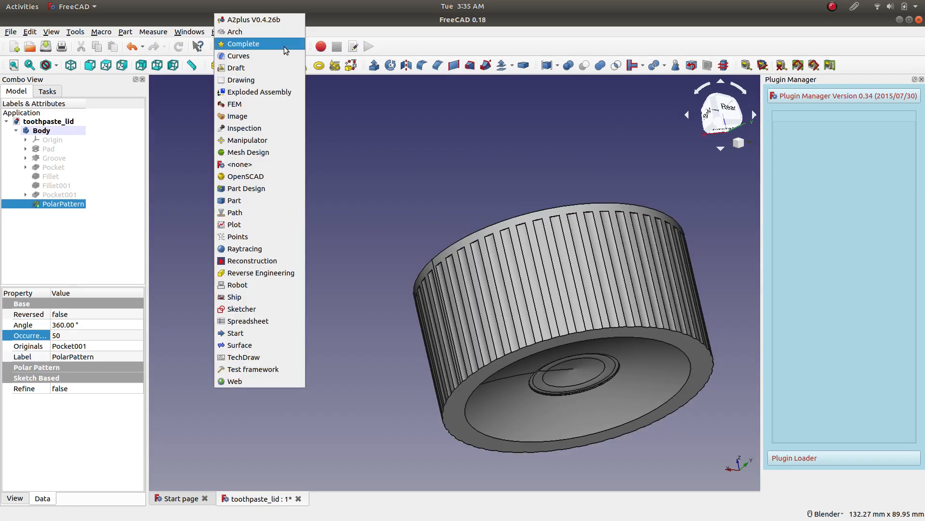
pyautogui.click(288, 188)
pyautogui.moveTo(421, 192); pyautogui.dragTo(487, 309, button='middle')
pyautogui.click(481, 273)
pyautogui.click(357, 218)
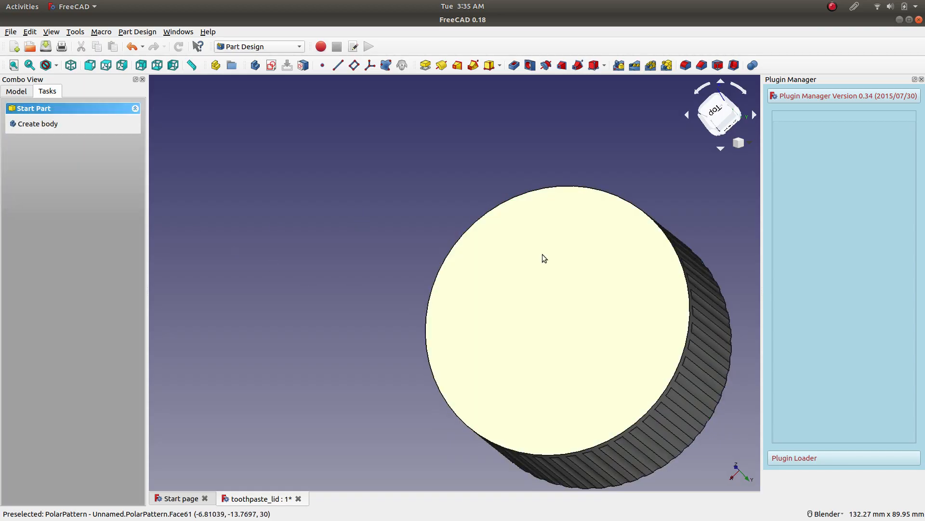
# Try a 0.5 mm inward thickness on the lid's flat end face and inspect the dished base.
pyautogui.click(543, 256)
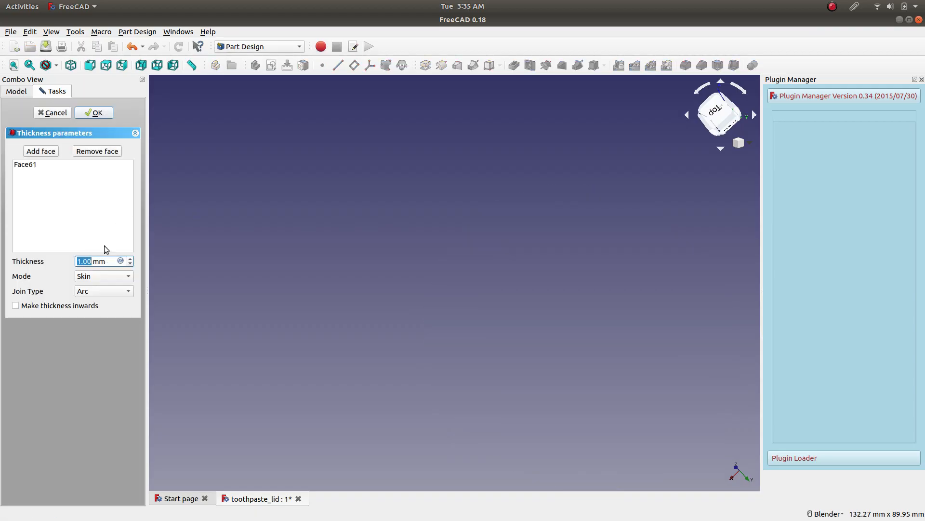
pyautogui.write('0')
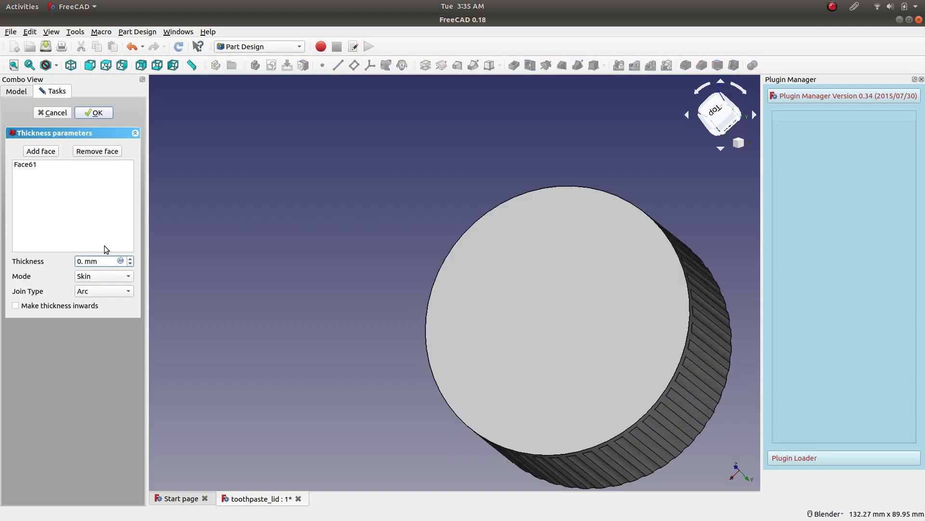
pyautogui.write('.5')
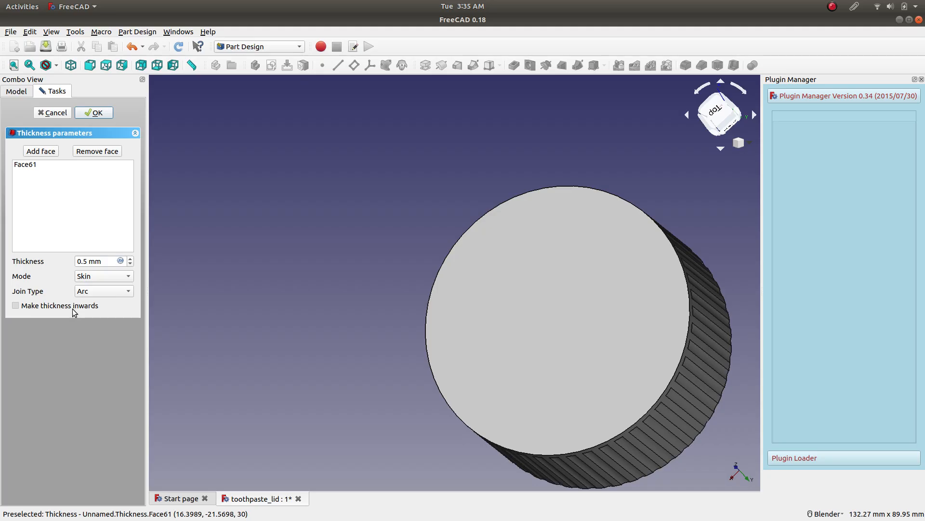
pyautogui.moveTo(704, 200); pyautogui.dragTo(419, 222, button='middle')
pyautogui.scroll(3, 364, 325)
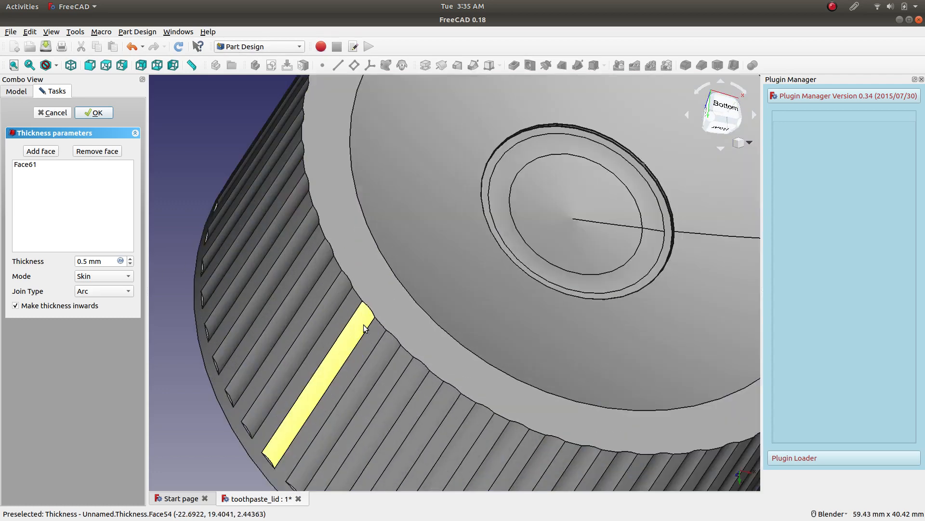
pyautogui.scroll(-3, 363, 324)
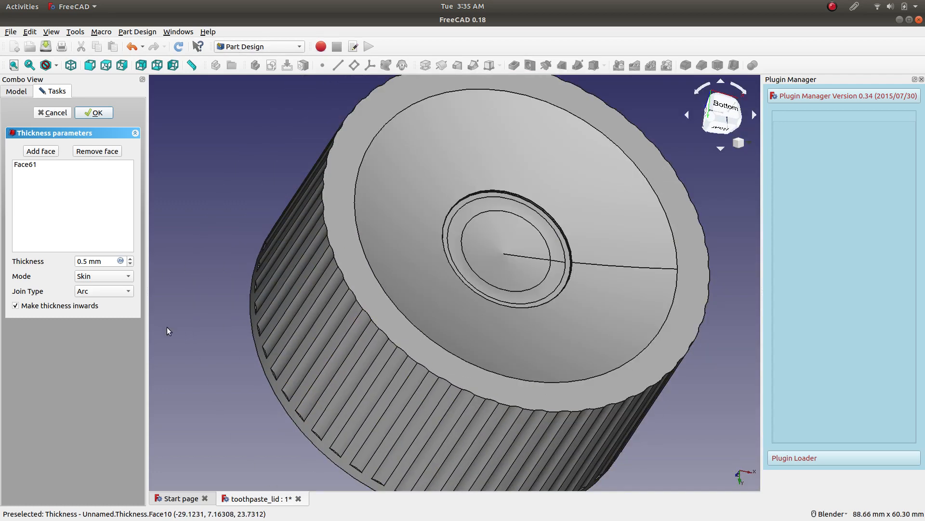
# Try the Recto Verso mode for the thickness and cancel the Thickness operation.
pyautogui.click(111, 291)
pyautogui.click(115, 303)
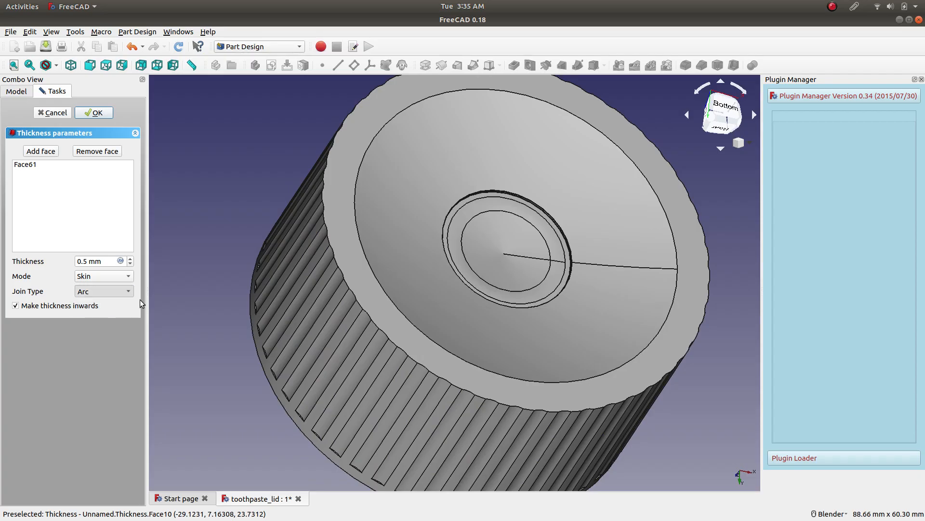
pyautogui.click(121, 291)
pyautogui.click(121, 280)
pyautogui.click(118, 276)
pyautogui.click(119, 278)
pyautogui.moveTo(198, 302); pyautogui.dragTo(353, 244, button='middle')
pyautogui.click(115, 276)
pyautogui.click(115, 290)
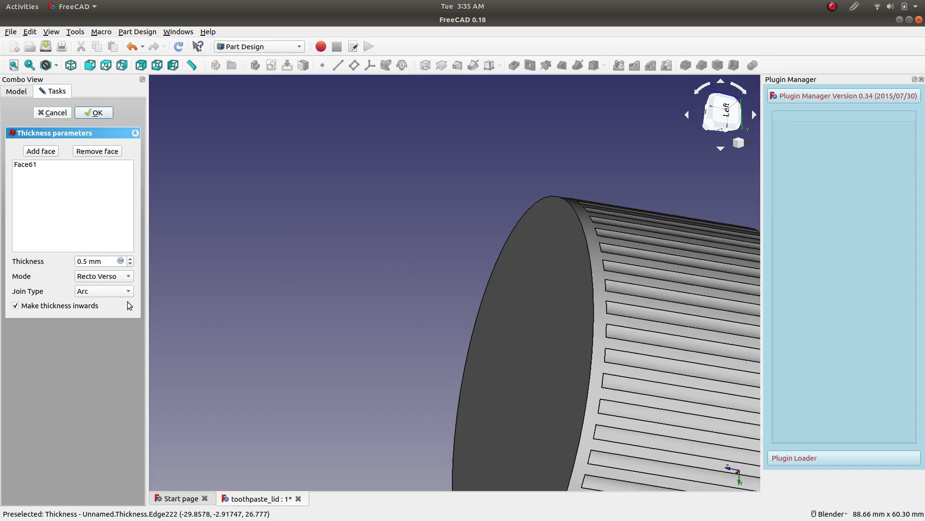
pyautogui.click(59, 114)
pyautogui.scroll(-3, 398, 231)
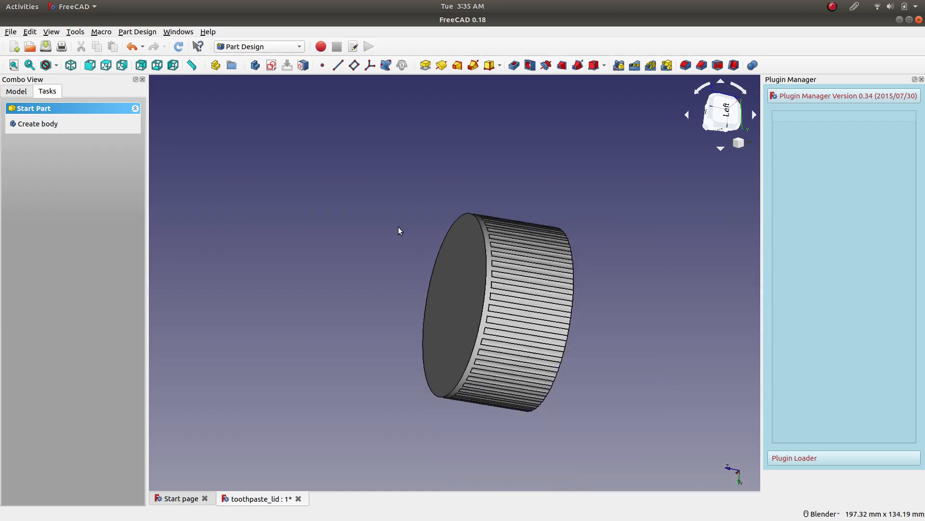
# View the lid from the left, top and front, and look into its dished base from below.
pyautogui.click(716, 118)
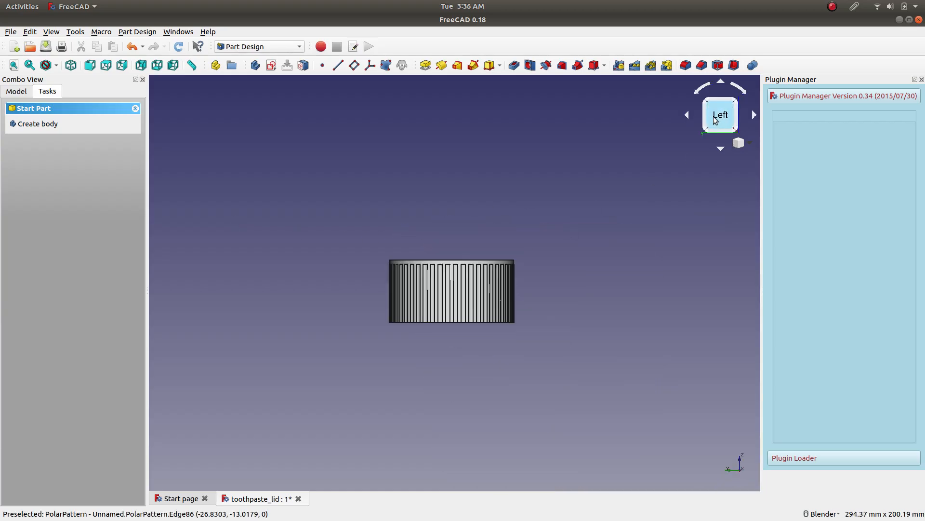
pyautogui.click(723, 135)
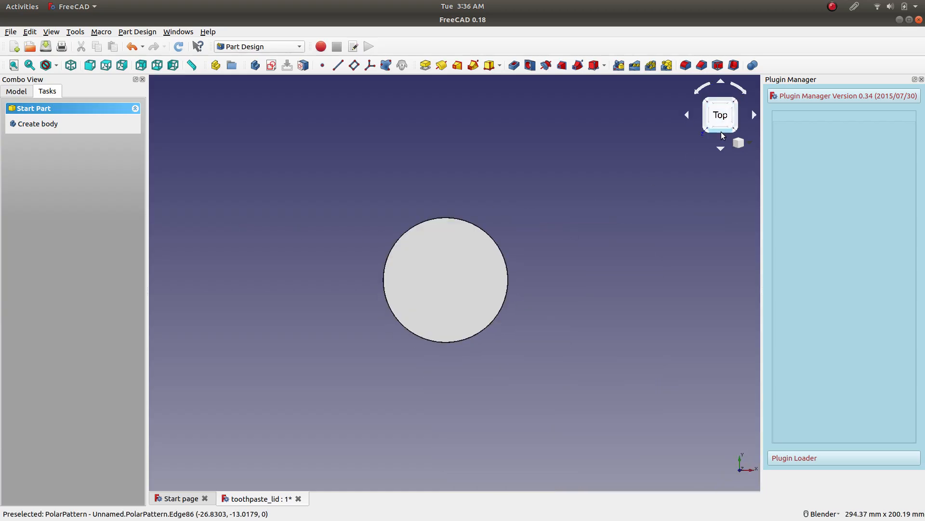
pyautogui.click(722, 135)
pyautogui.scroll(-1, 526, 266)
pyautogui.scroll(4, 511, 263)
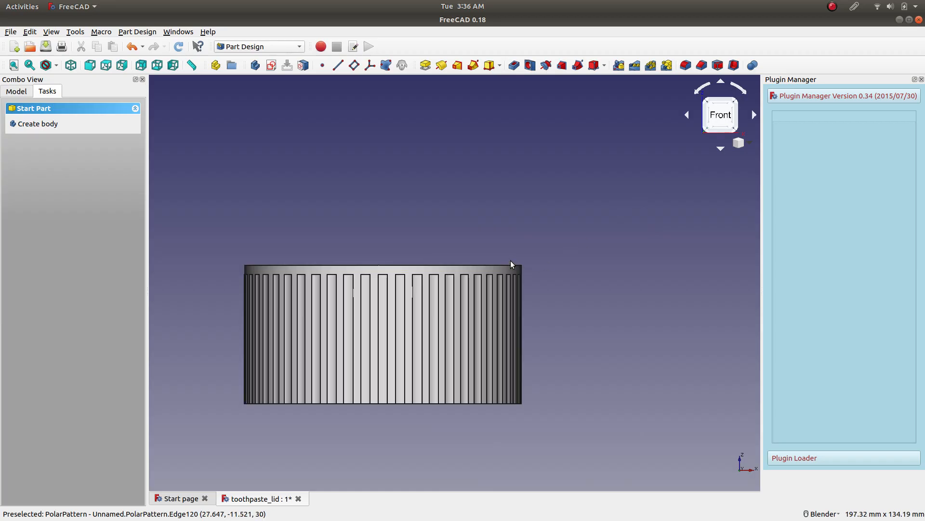
pyautogui.moveTo(389, 396)
pyautogui.mouseDown(button='middle')
pyautogui.moveTo(386, 413)
pyautogui.moveTo(386, 405)
pyautogui.mouseUp(button='middle')
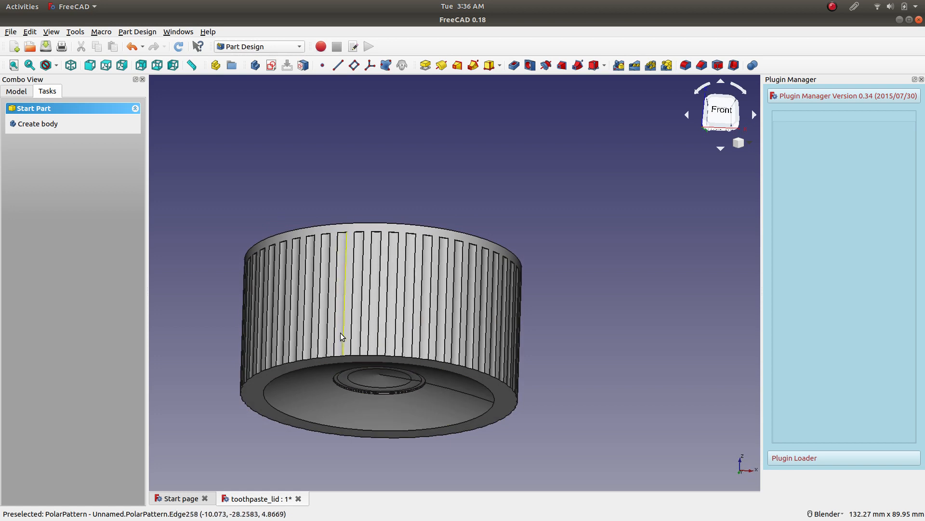
# Box-select the whole lid, pick its flat end face and outer side wall individually, and clear the selection.
pyautogui.click(36, 35)
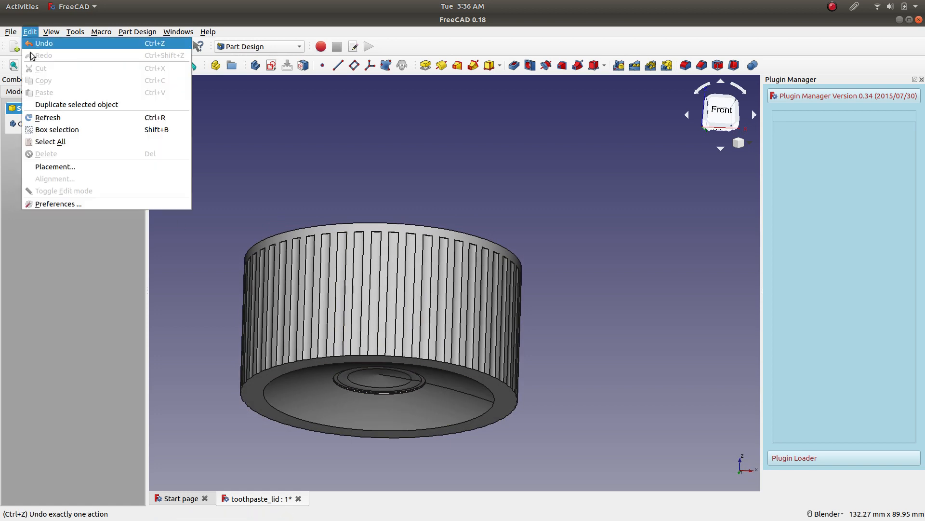
pyautogui.click(79, 127)
pyautogui.moveTo(597, 298); pyautogui.dragTo(189, 473)
pyautogui.moveTo(255, 375); pyautogui.dragTo(306, 265, button='middle')
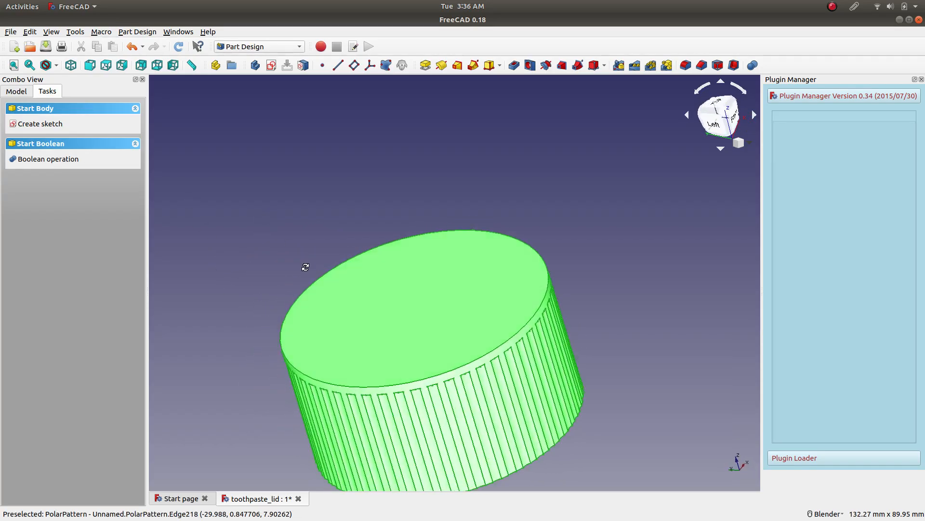
pyautogui.click(392, 318)
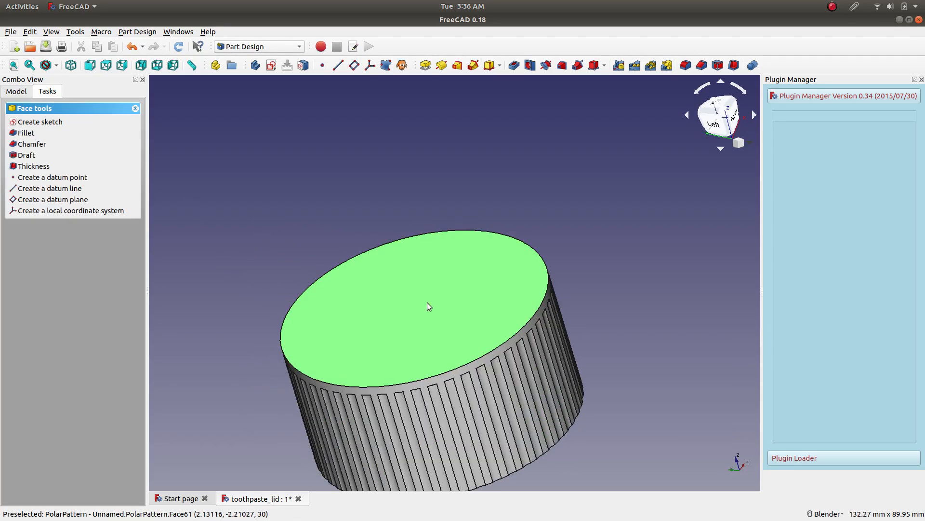
pyautogui.click(495, 360)
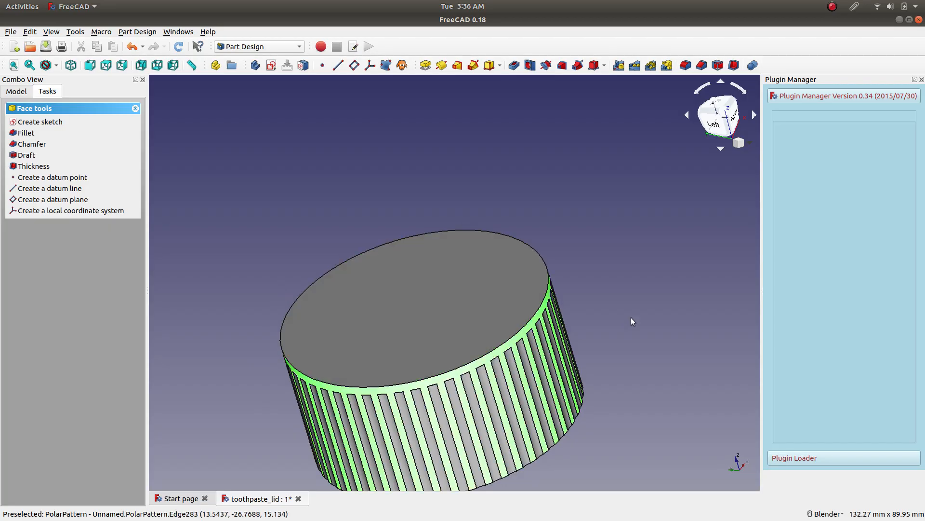
pyautogui.click(654, 279)
# Box-select the lid from its dished side, pick only the flat end face and clear the selection.
pyautogui.scroll(-3, 609, 346)
pyautogui.scroll(3, 670, 288)
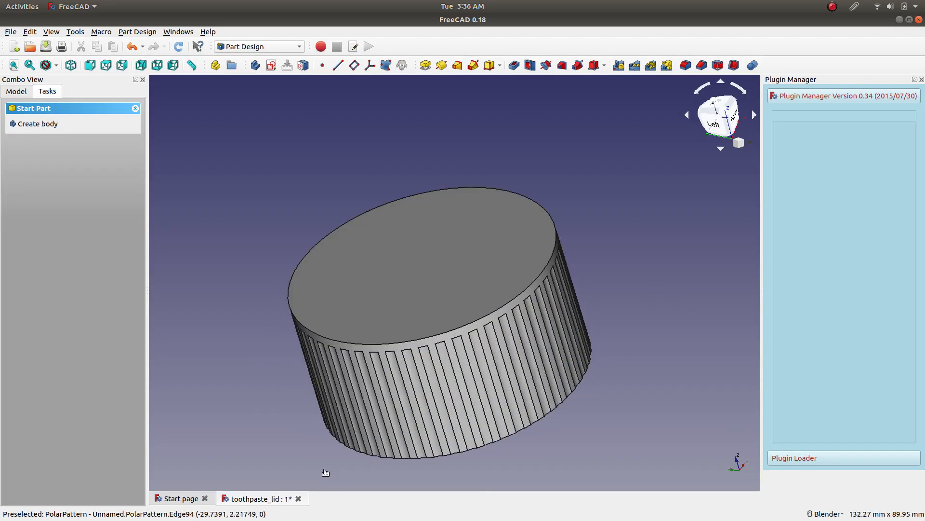
pyautogui.moveTo(258, 308); pyautogui.dragTo(292, 207, button='middle')
pyautogui.click(30, 32)
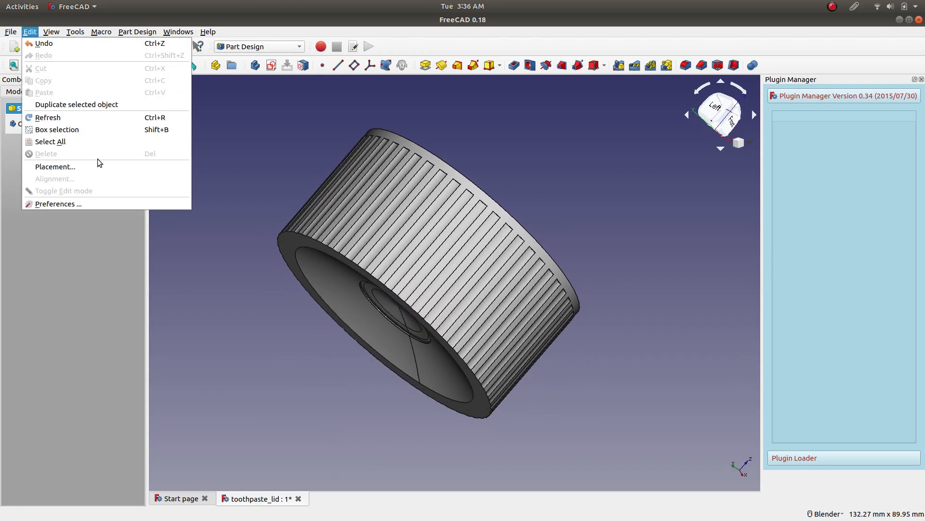
pyautogui.click(111, 133)
pyautogui.moveTo(565, 409); pyautogui.dragTo(443, 436)
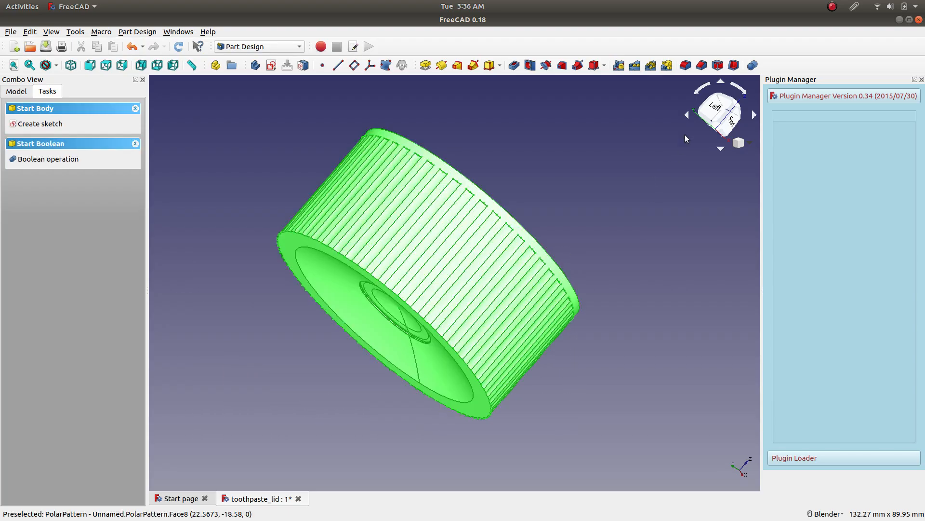
pyautogui.click(716, 107)
pyautogui.moveTo(372, 302); pyautogui.dragTo(467, 231, button='middle')
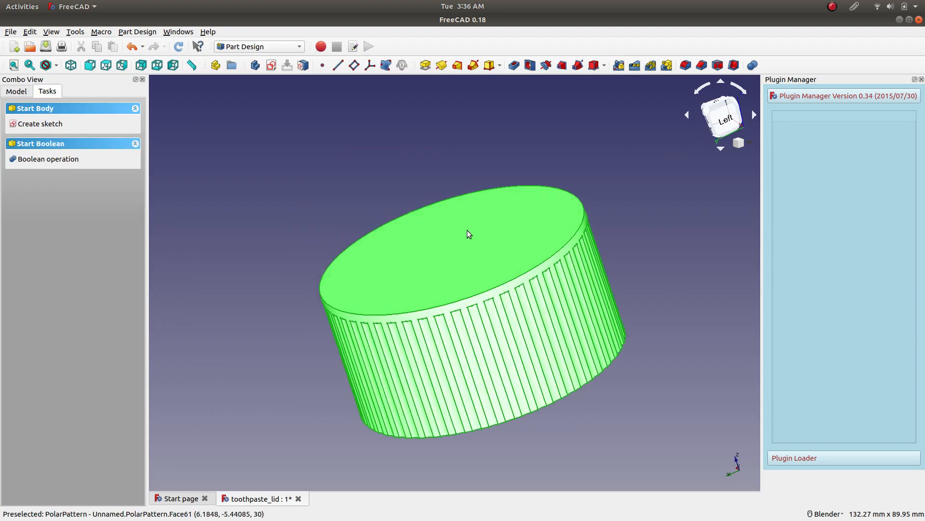
pyautogui.click(452, 253)
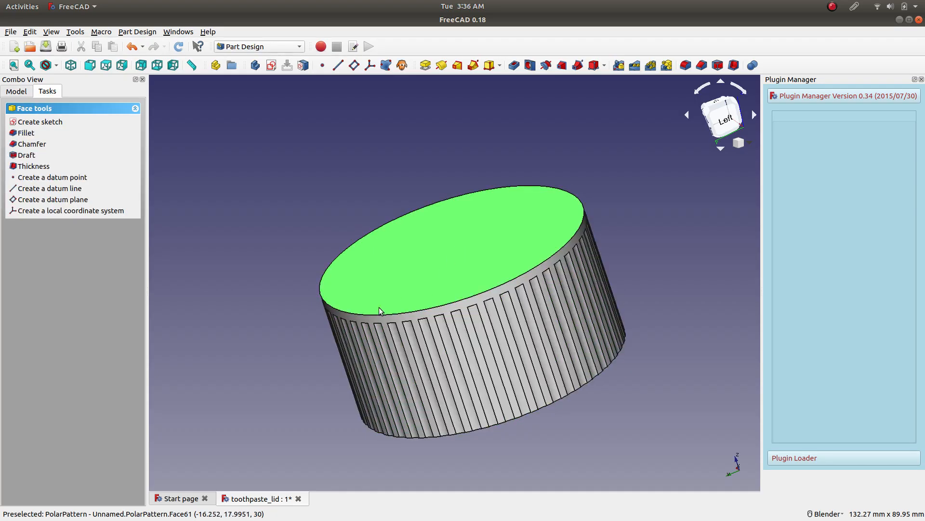
pyautogui.click(307, 259)
# Inspect the dished base and the grip notches up close with a single notch face selected.
pyautogui.moveTo(494, 395); pyautogui.dragTo(497, 289, button='middle')
pyautogui.scroll(3, 497, 287)
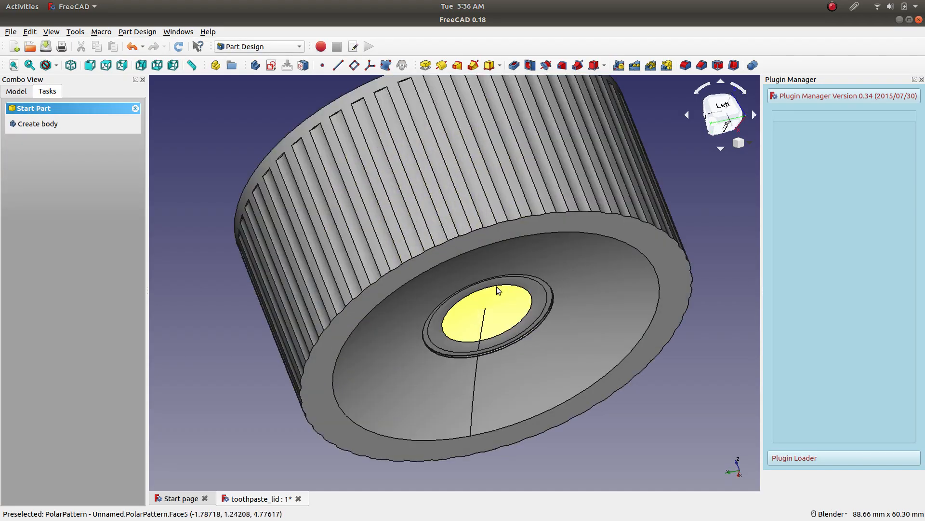
pyautogui.click(462, 229)
pyautogui.scroll(-5, 462, 231)
pyautogui.scroll(4, 441, 282)
pyautogui.moveTo(320, 196); pyautogui.dragTo(424, 128, button='middle')
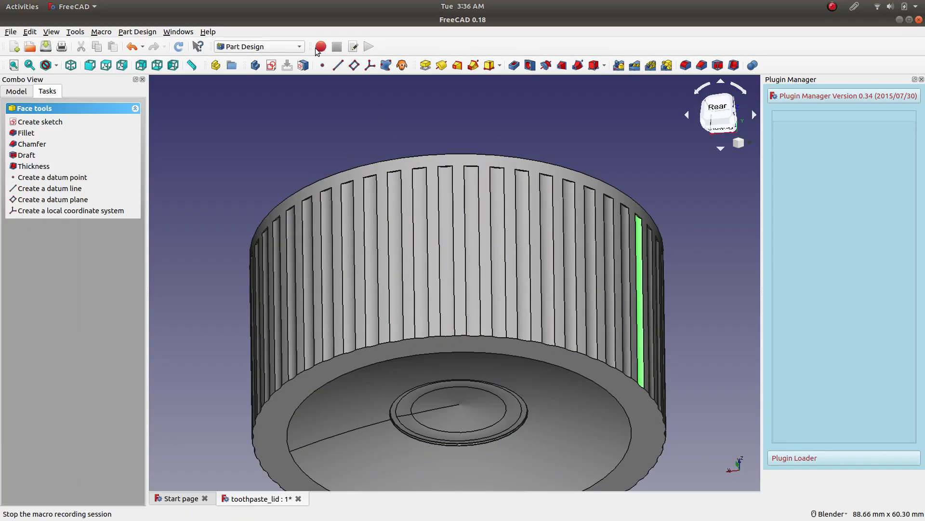
# Switch to the Draft workbench and turn the lid to show its flat end face.
pyautogui.click(269, 44)
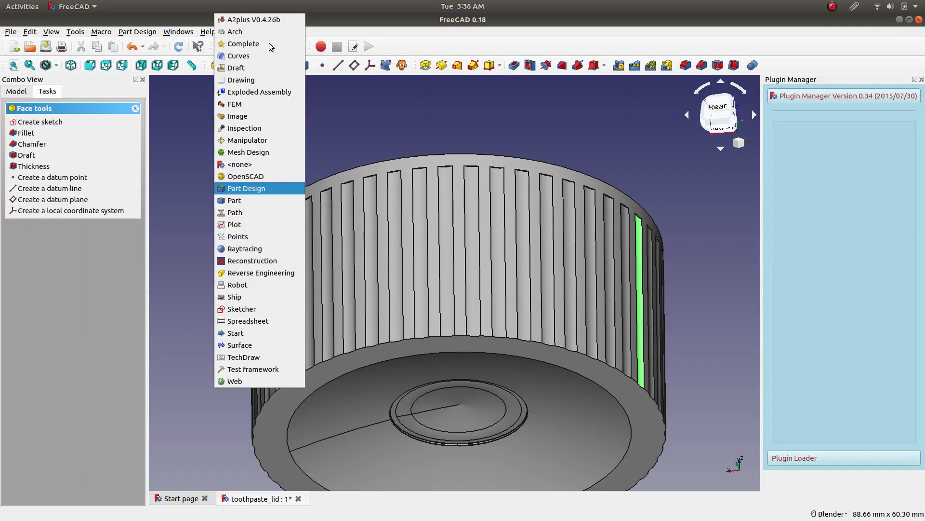
pyautogui.click(242, 65)
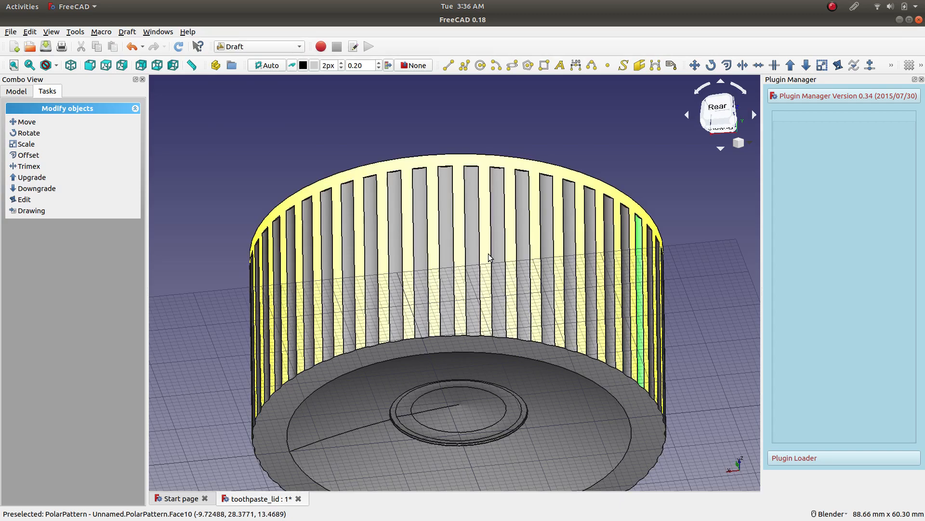
pyautogui.scroll(-3, 438, 326)
pyautogui.moveTo(421, 375); pyautogui.dragTo(519, 266, button='middle')
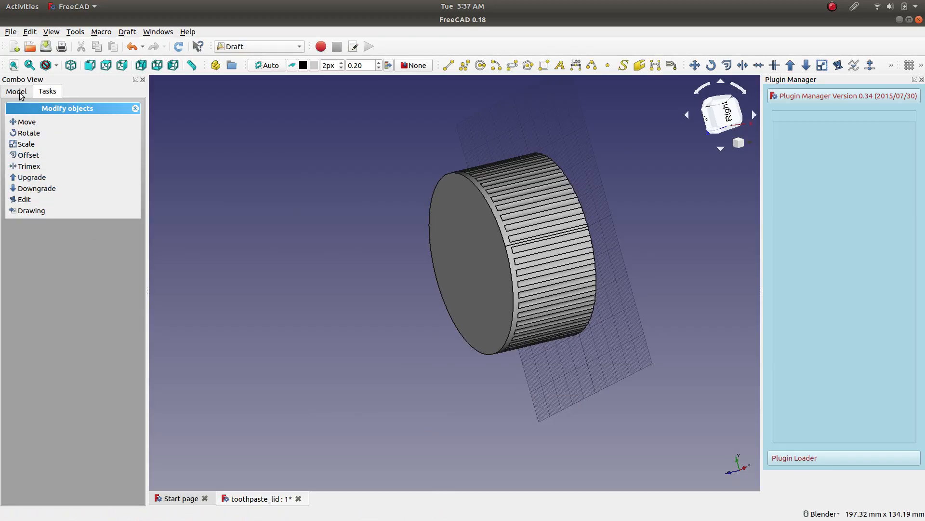
# Show the model tree, recompute the document and turn the lid to its dished base.
pyautogui.click(17, 92)
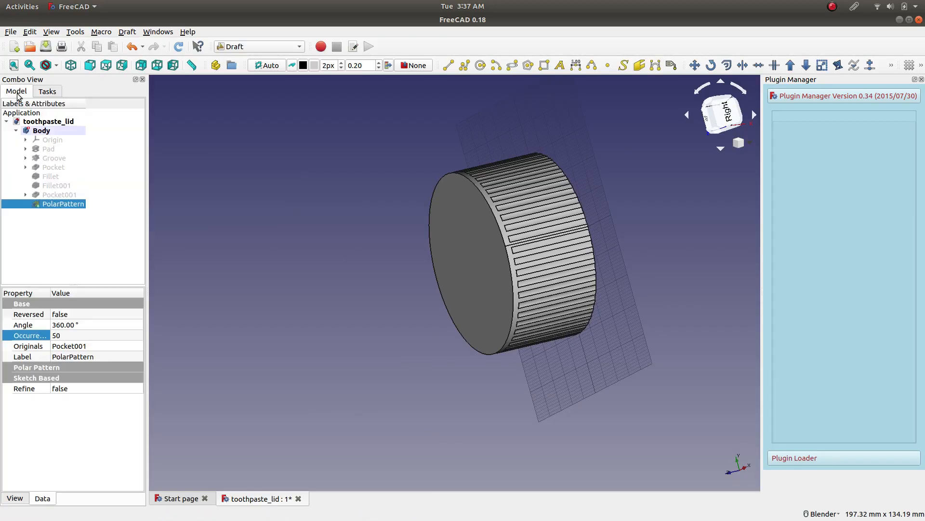
pyautogui.click(180, 47)
pyautogui.moveTo(403, 258); pyautogui.dragTo(424, 318, button='middle')
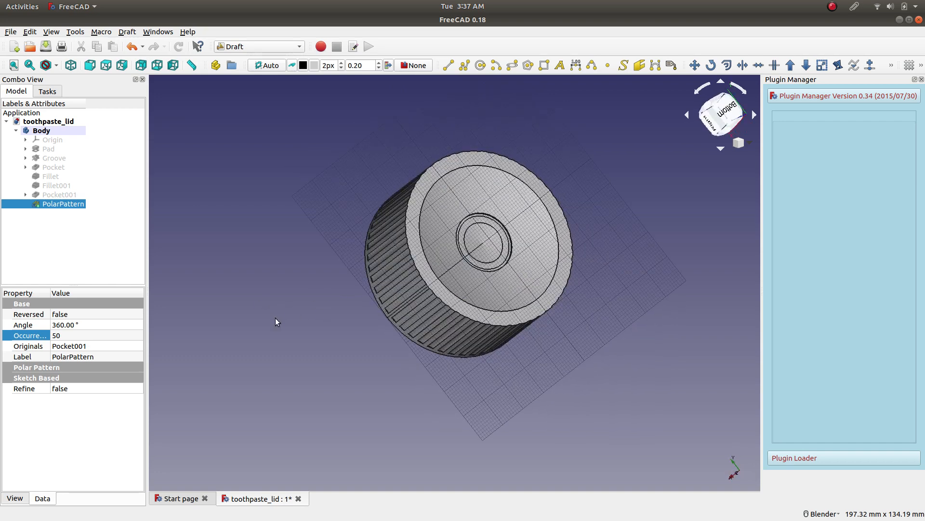
# Select the PolarPattern feature of the lid's body in the model tree.
pyautogui.click(127, 32)
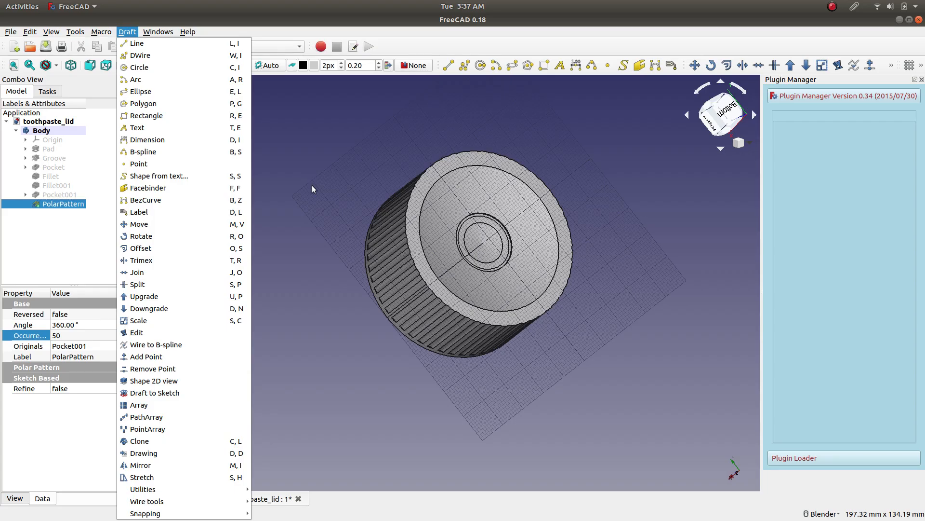
pyautogui.click(305, 279)
pyautogui.click(59, 193)
pyautogui.click(62, 203)
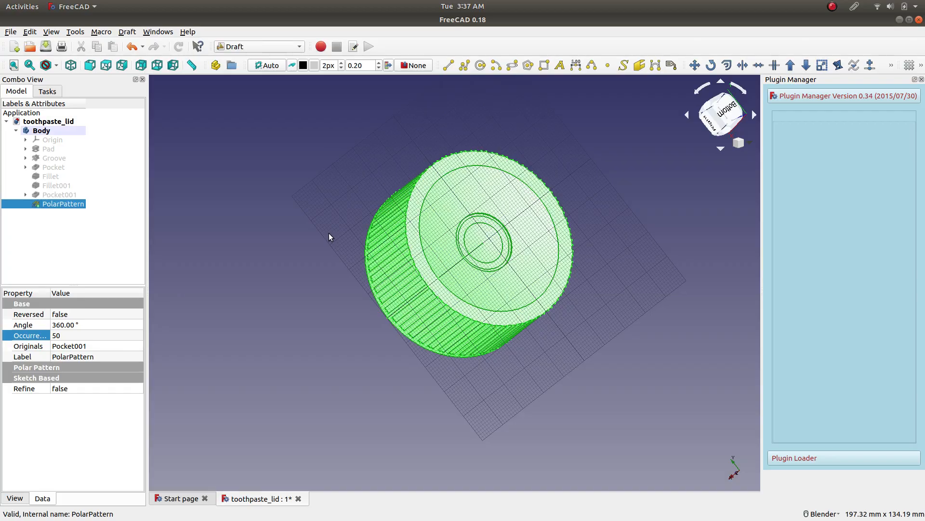
# Examine the selected polar-patterned lid from several angles, ending on its flat end face.
pyautogui.moveTo(338, 222); pyautogui.dragTo(471, 186, button='middle')
pyautogui.scroll(6, 506, 204)
pyautogui.scroll(-8, 472, 198)
pyautogui.scroll(6, 530, 241)
pyautogui.scroll(-3, 389, 209)
pyautogui.scroll(-3, 366, 186)
pyautogui.scroll(3, 332, 209)
pyautogui.moveTo(332, 210); pyautogui.dragTo(510, 253, button='middle')
pyautogui.scroll(-6, 520, 248)
pyautogui.scroll(3, 539, 241)
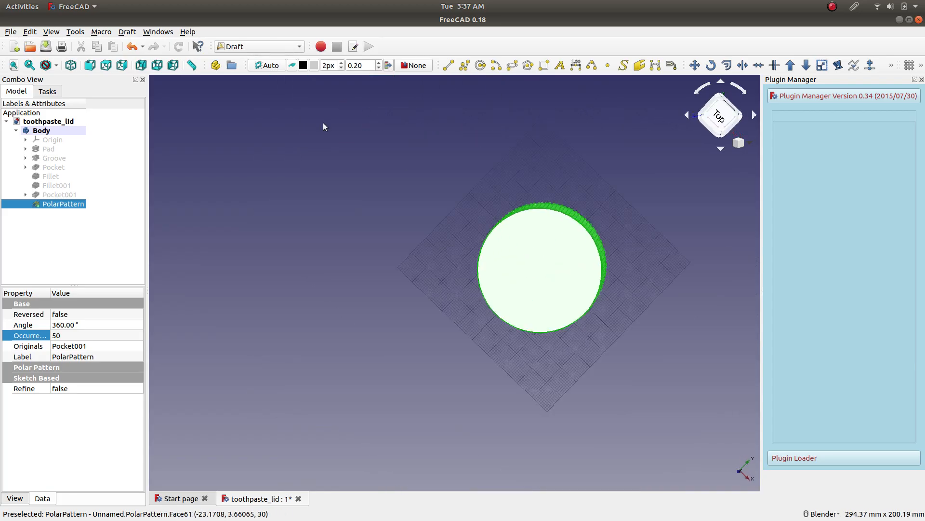
# Select the lid's flat end face in the Part Design workbench and return to the Draft workbench.
pyautogui.click(273, 48)
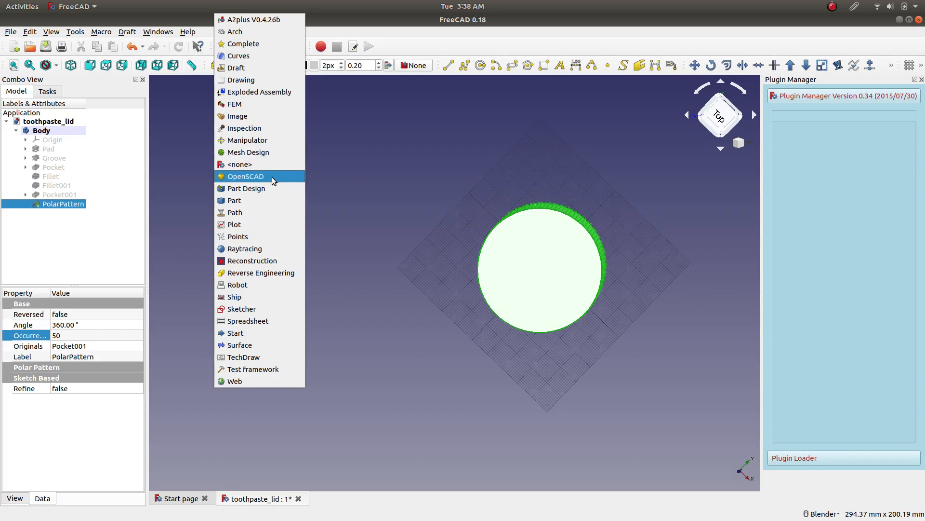
pyautogui.click(268, 188)
pyautogui.click(571, 277)
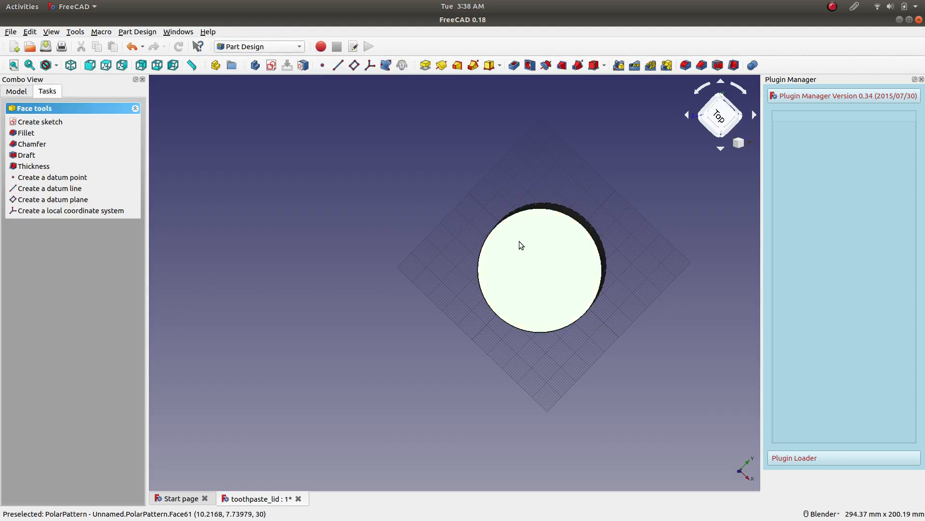
pyautogui.click(260, 46)
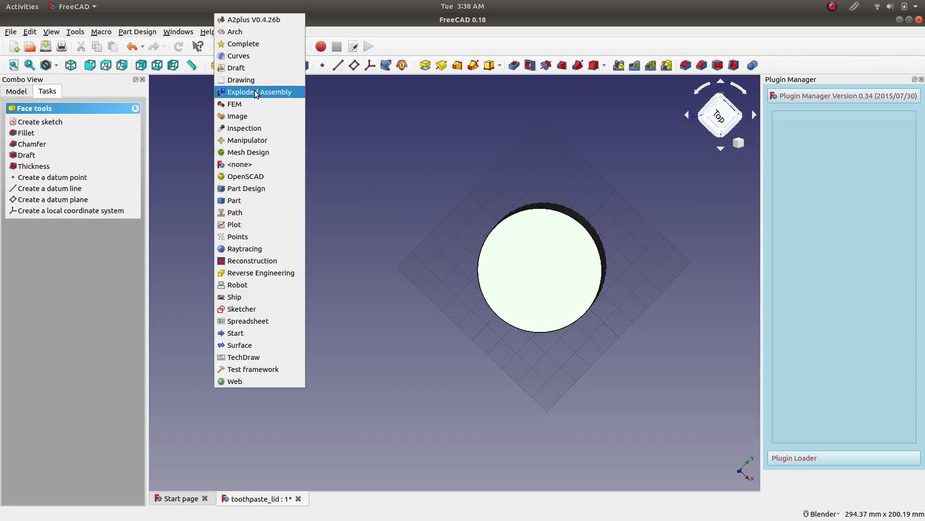
pyautogui.click(237, 67)
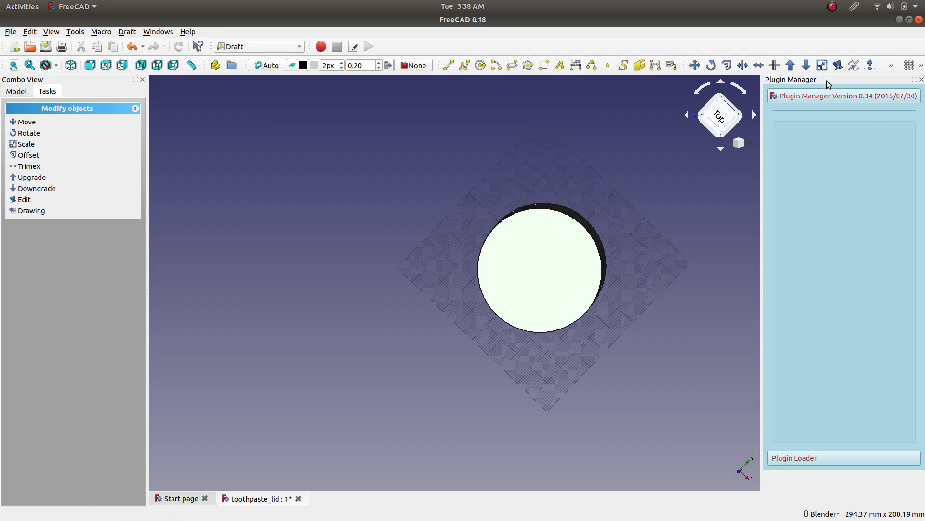
# Hide the Draft grid and return to the Part Design workbench.
pyautogui.click(910, 65)
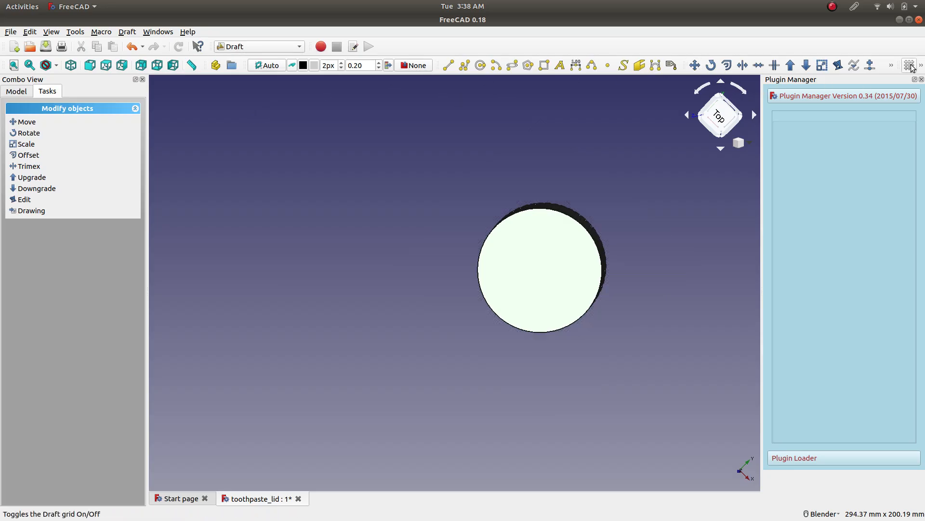
pyautogui.click(268, 46)
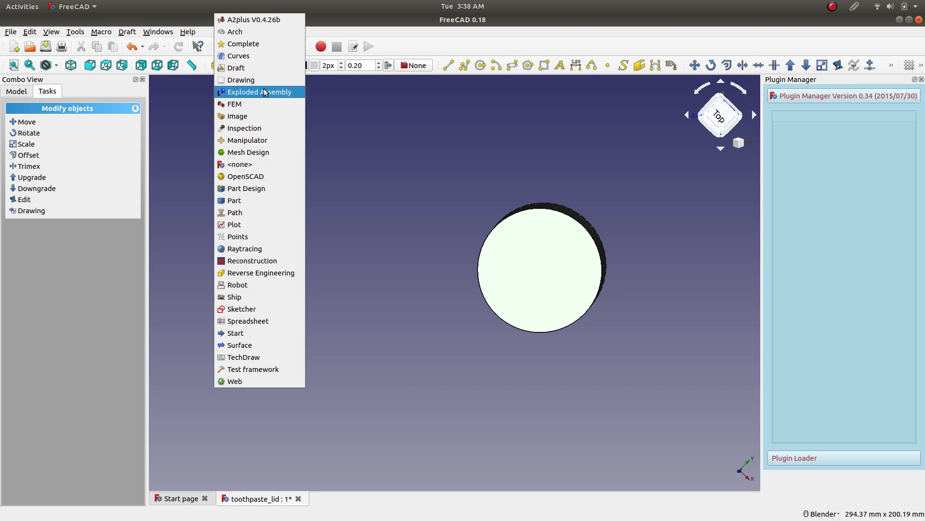
pyautogui.click(273, 188)
# Create a new sketch on the lid's flat end face.
pyautogui.moveTo(522, 175); pyautogui.dragTo(452, 177, button='middle')
pyautogui.click(465, 306)
pyautogui.click(315, 333)
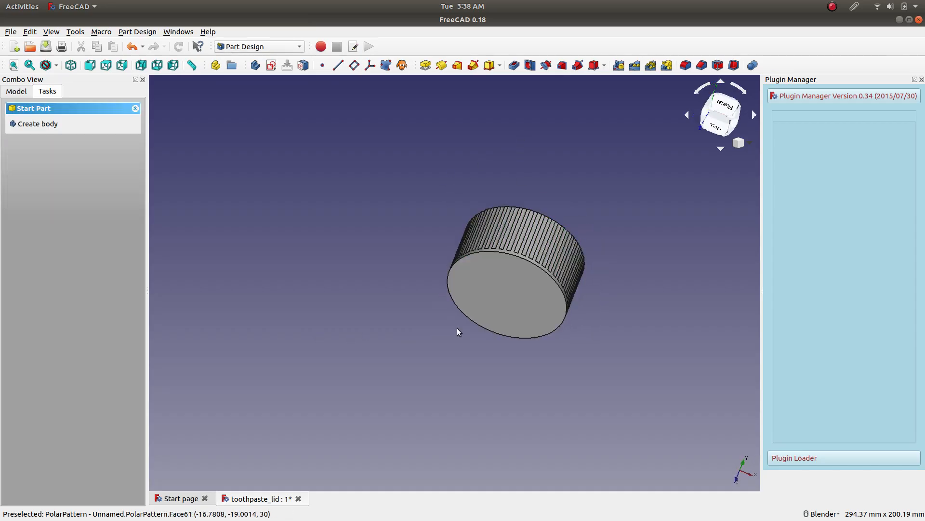
pyautogui.click(460, 301)
pyautogui.click(271, 65)
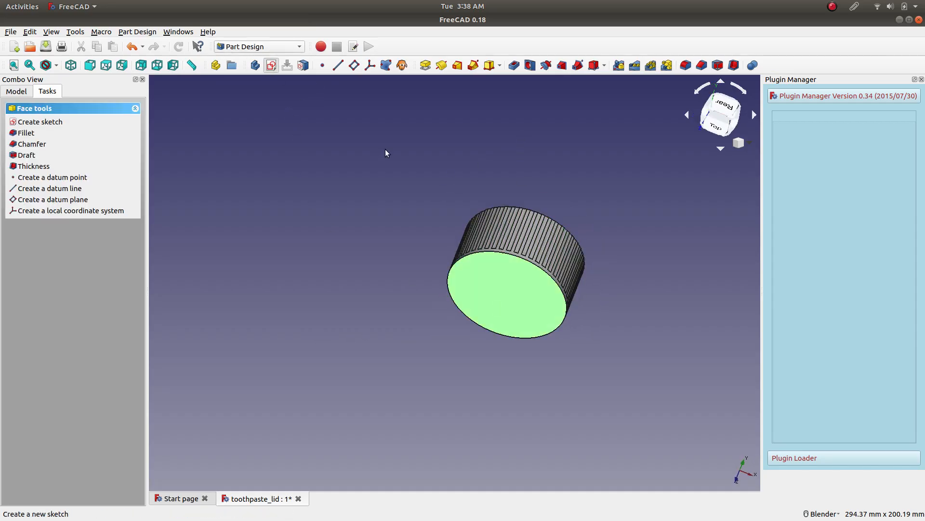
# Draw a circle with a radius of about 23.55 mm centred on the sketch origin.
pyautogui.scroll(2, 600, 148)
pyautogui.click(413, 65)
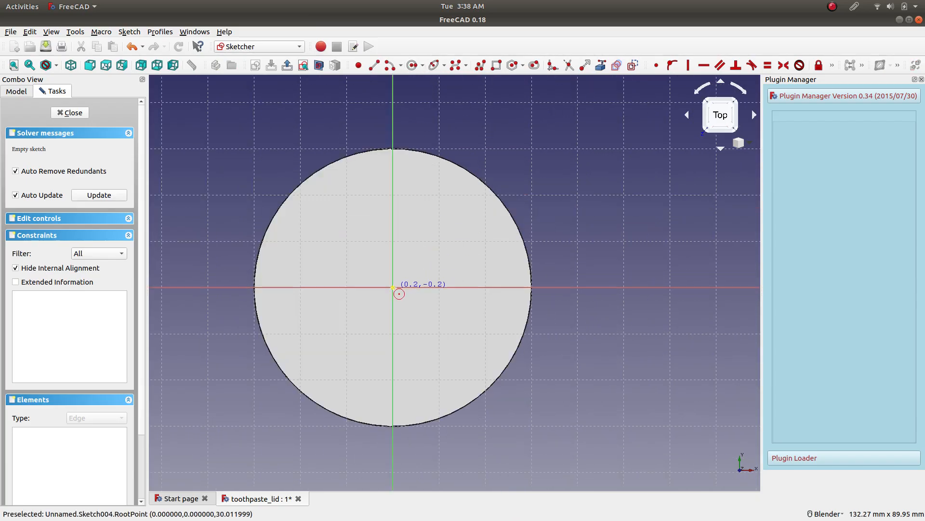
pyautogui.click(484, 348)
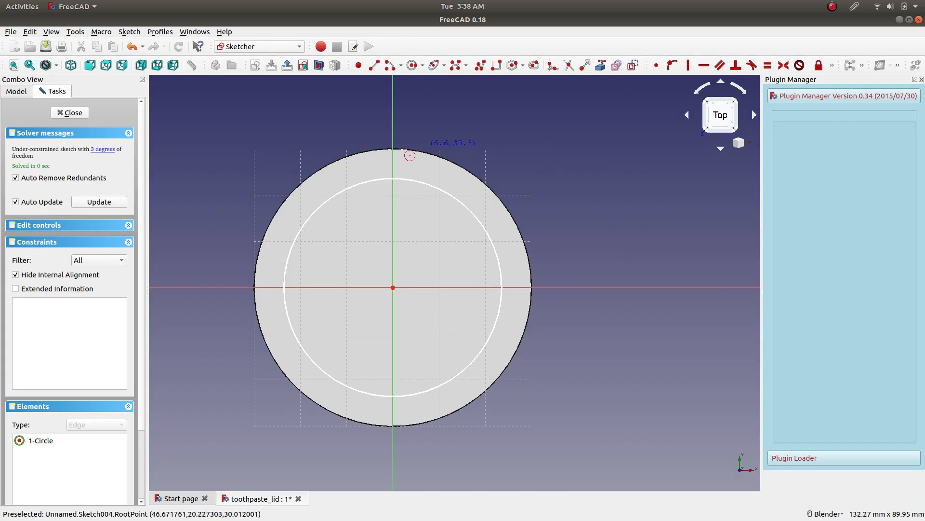
pyautogui.press('Escape')
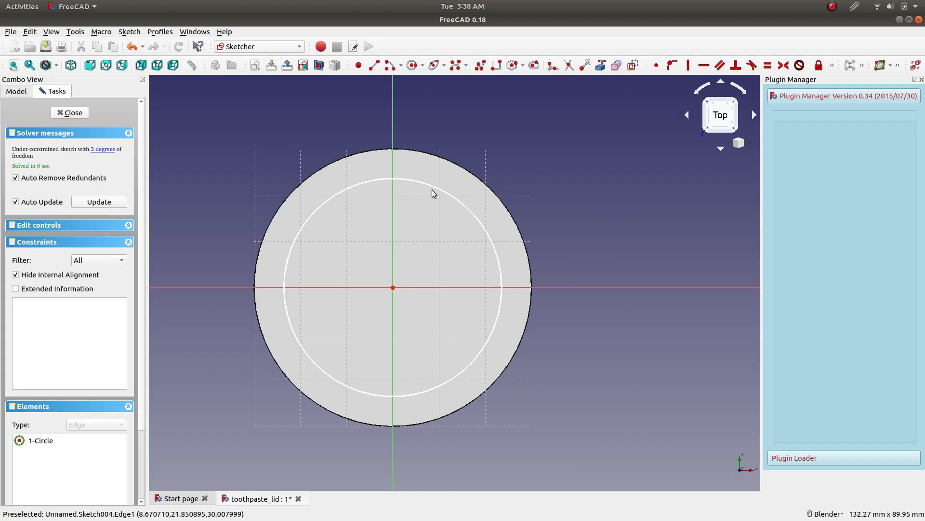
# Constrain the circle's radius to 28 mm and close the sketch.
pyautogui.click(435, 185)
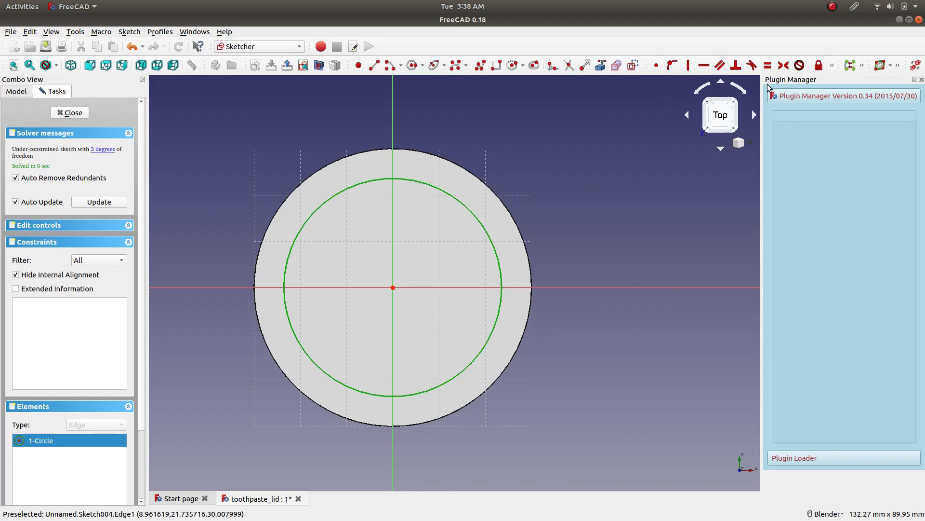
pyautogui.click(832, 65)
pyautogui.click(704, 81)
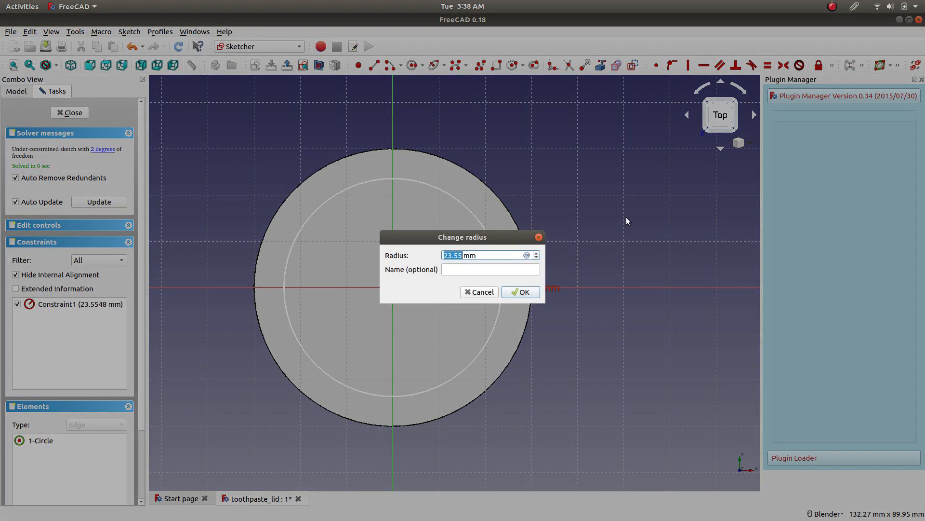
pyautogui.write('28')
pyautogui.press('Return')
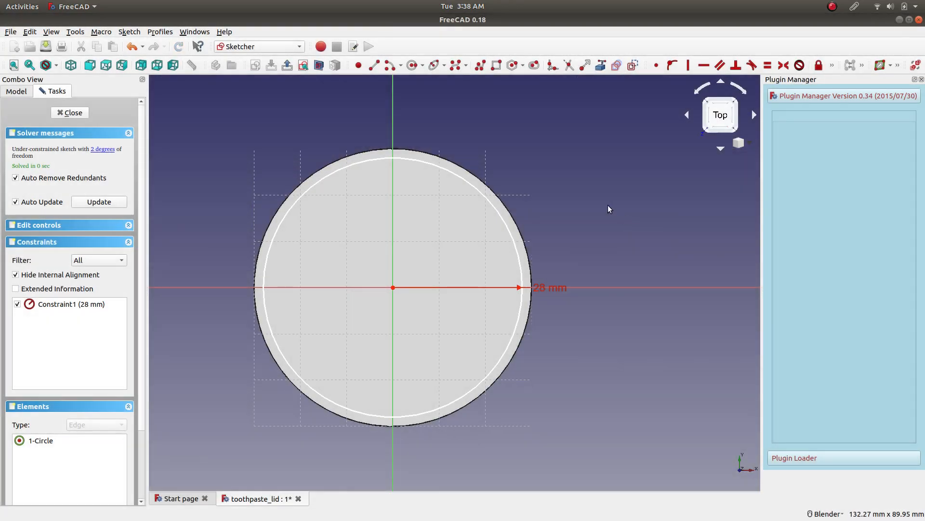
pyautogui.moveTo(586, 162); pyautogui.dragTo(352, 191, button='middle')
pyautogui.click(72, 112)
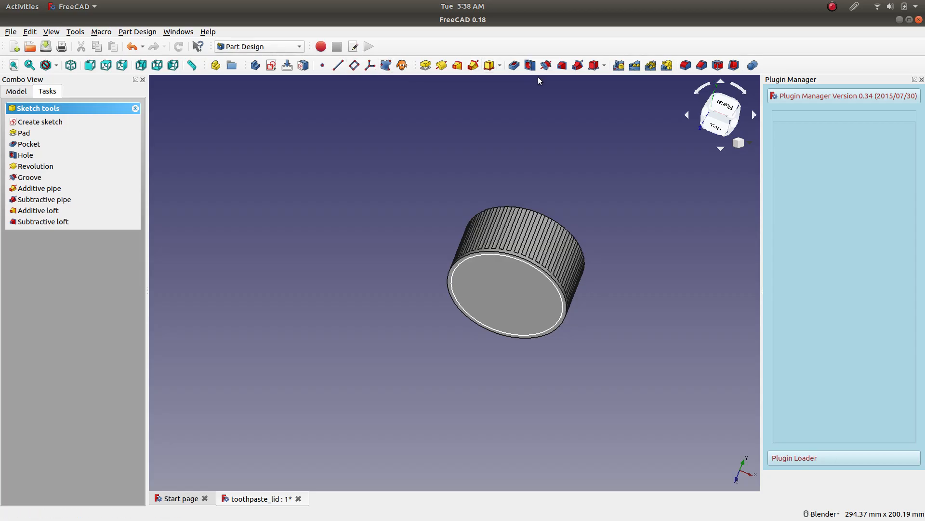
# Start a pocket from the circle sketch with a length of 7 mm and view the lid from the front.
pyautogui.click(514, 65)
pyautogui.moveTo(652, 218); pyautogui.dragTo(514, 164, button='middle')
pyautogui.scroll(5, 510, 162)
pyautogui.scroll(-2, 503, 188)
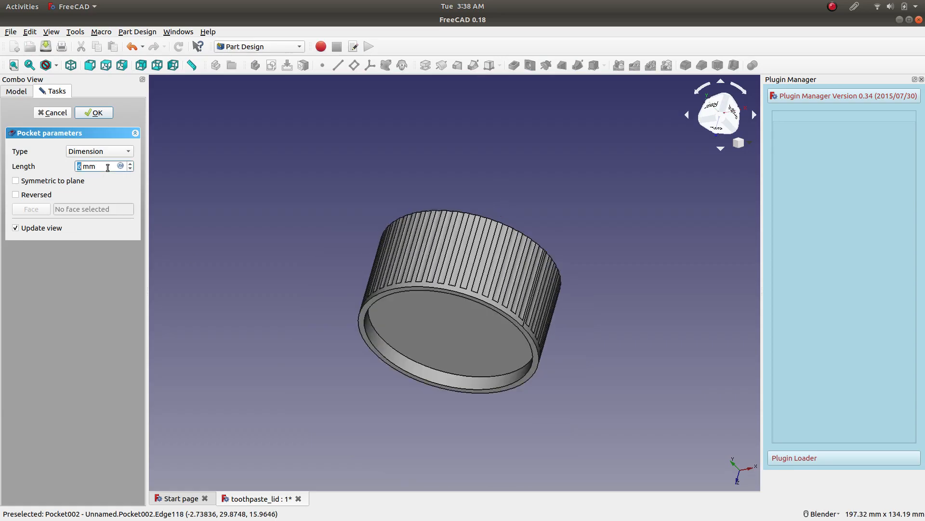
pyautogui.write('7')
pyautogui.moveTo(540, 289); pyautogui.dragTo(463, 202, button='middle')
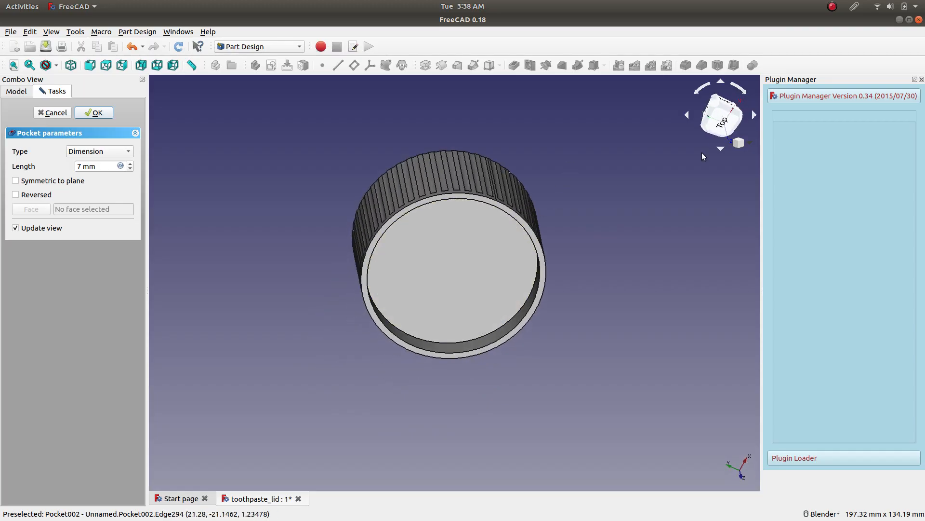
pyautogui.click(718, 126)
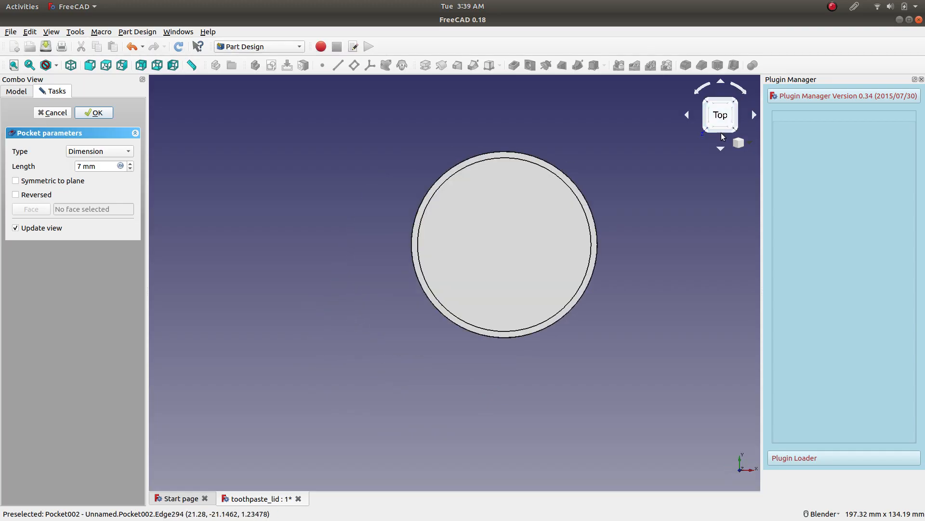
pyautogui.click(723, 130)
pyautogui.click(723, 133)
pyautogui.scroll(2, 601, 117)
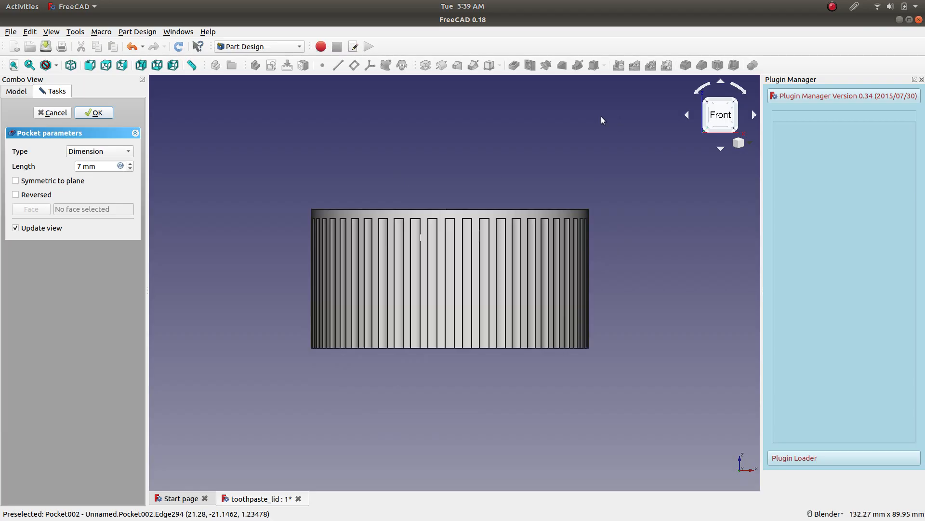
pyautogui.scroll(-2, 583, 142)
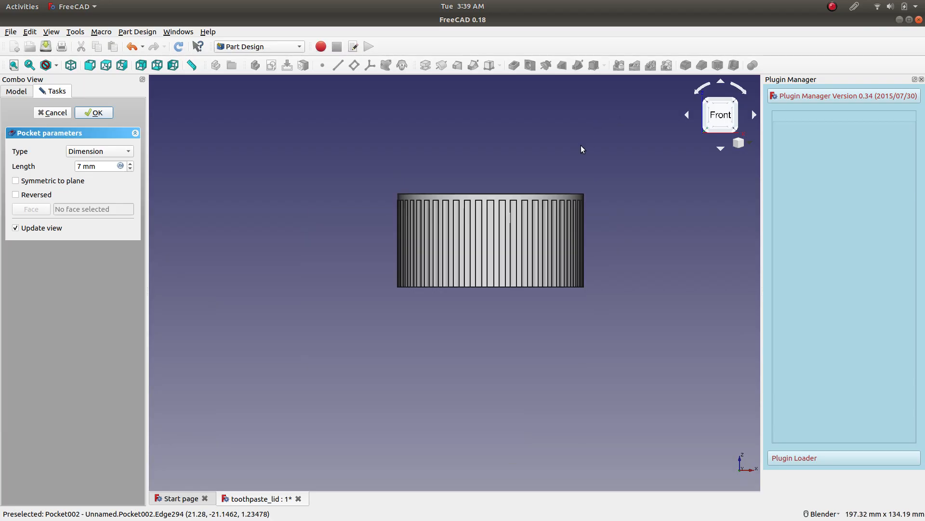
# Set the transparency of Pocket002 to 79 to see inside the lid.
pyautogui.click(63, 114)
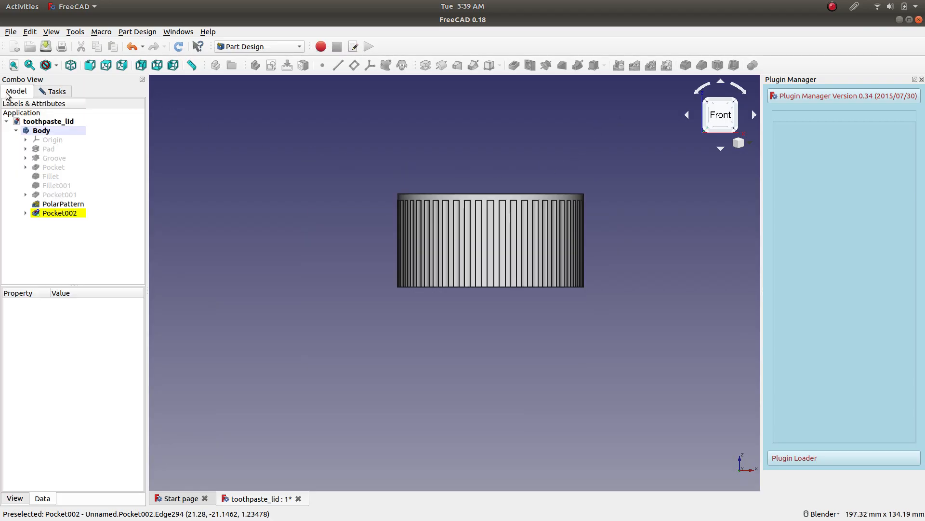
pyautogui.rightClick(61, 205)
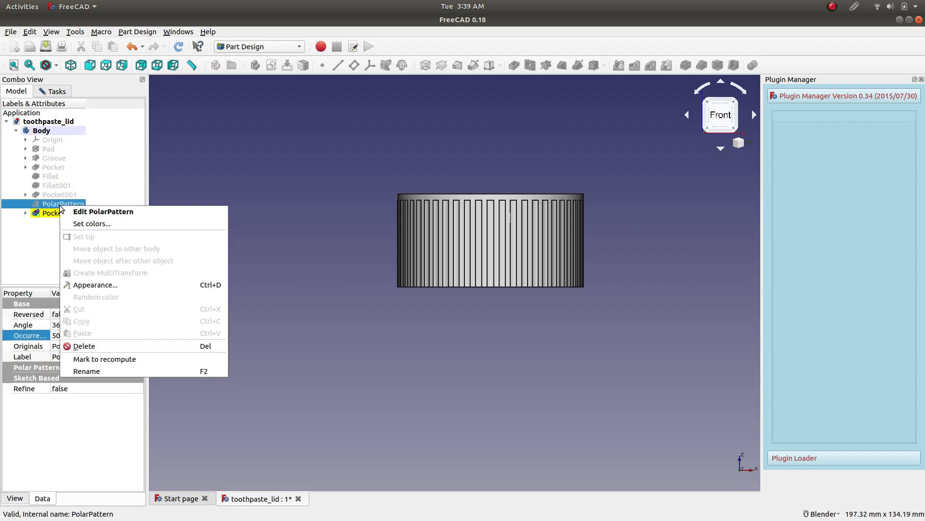
pyautogui.click(46, 212)
pyautogui.rightClick(46, 212)
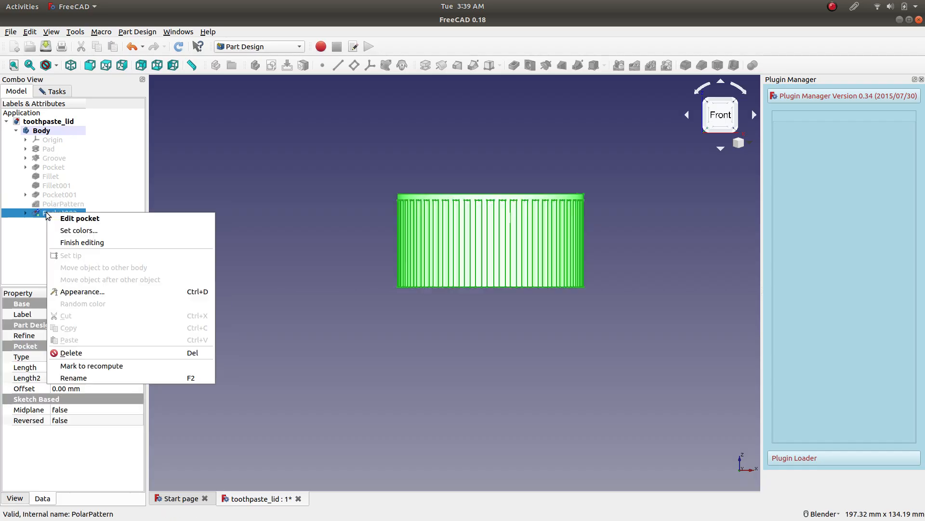
pyautogui.click(93, 287)
pyautogui.moveTo(14, 214); pyautogui.dragTo(72, 216)
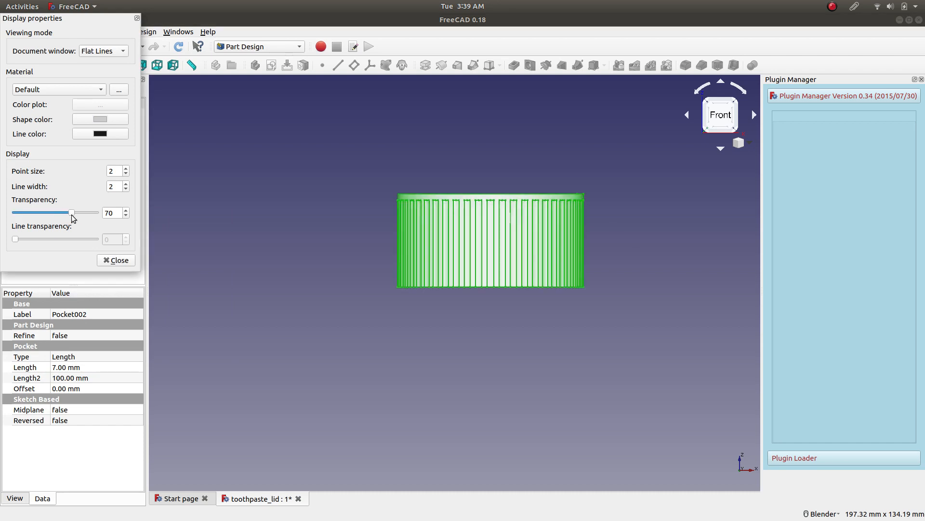
pyautogui.click(110, 259)
pyautogui.click(389, 318)
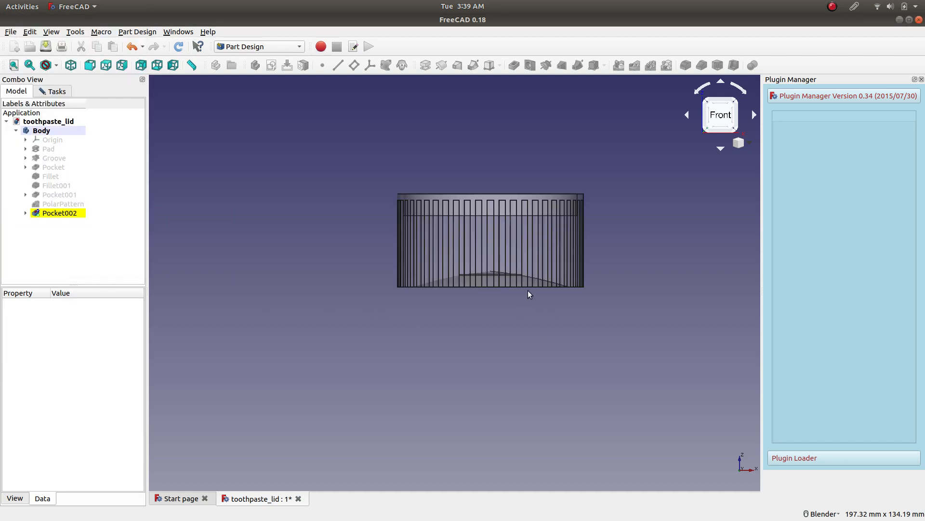
# Set the pocket's length to 24 mm and accept the pocket.
pyautogui.click(53, 91)
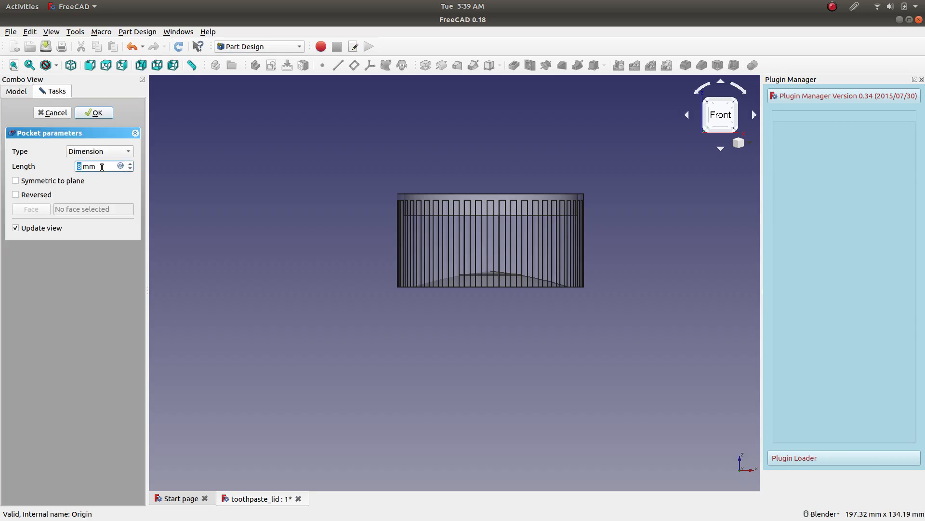
pyautogui.scroll(2, 102, 167)
pyautogui.scroll(13, 101, 167)
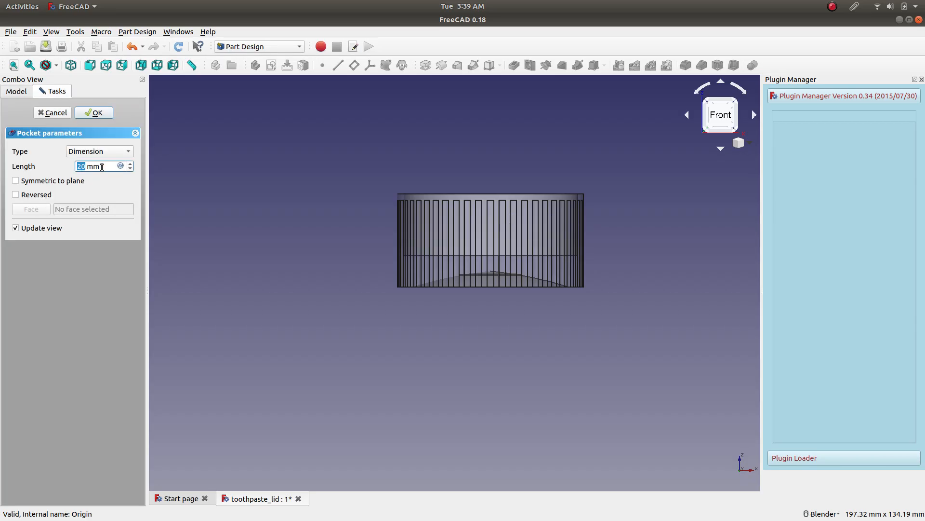
pyautogui.scroll(4, 521, 241)
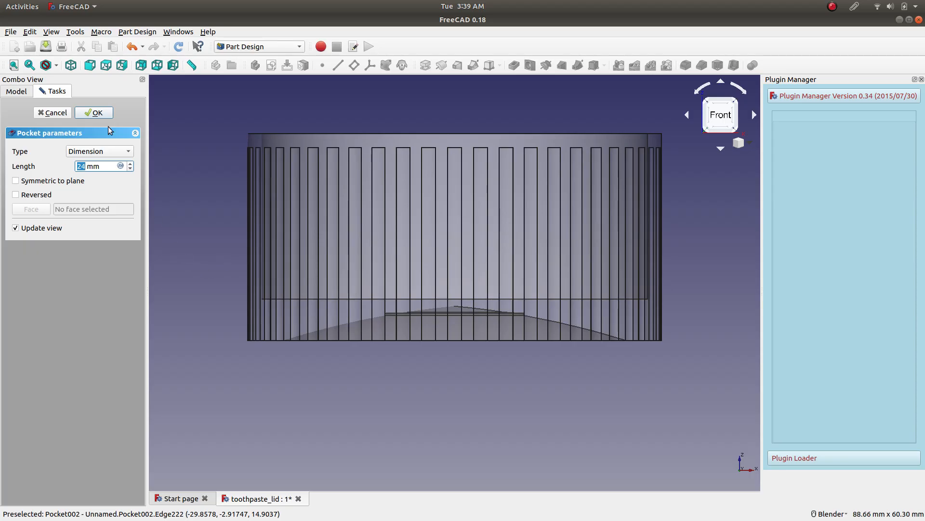
pyautogui.click(98, 115)
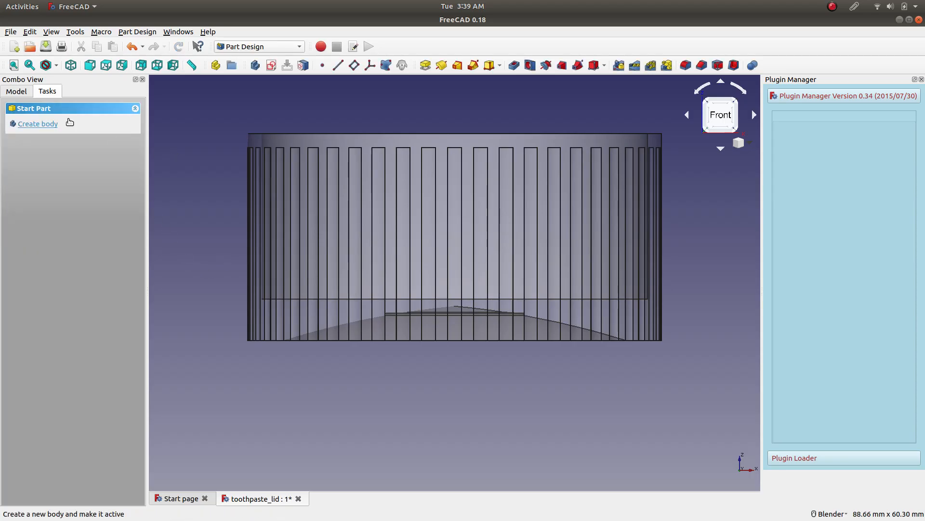
# Set the transparency of Pocket002 to 0 and deselect it.
pyautogui.rightClick(59, 212)
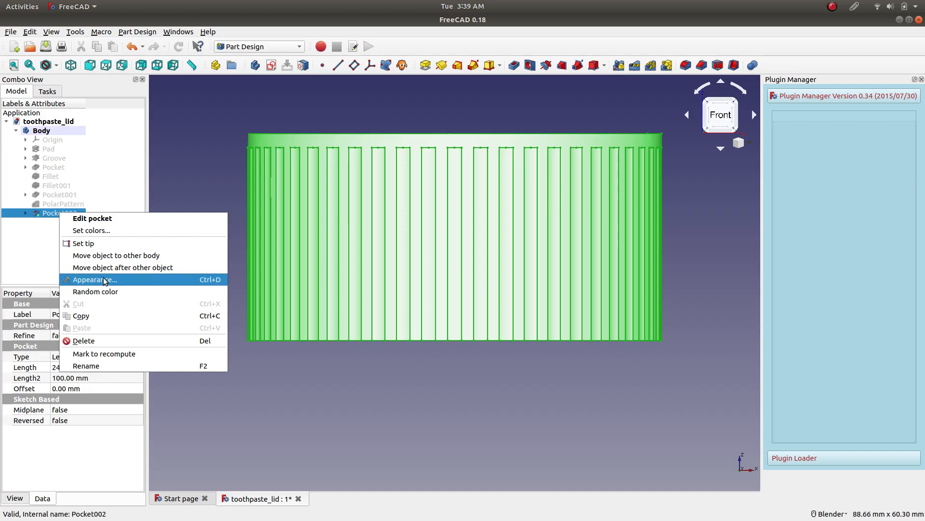
pyautogui.click(92, 282)
pyautogui.moveTo(77, 214); pyautogui.dragTo(1, 214)
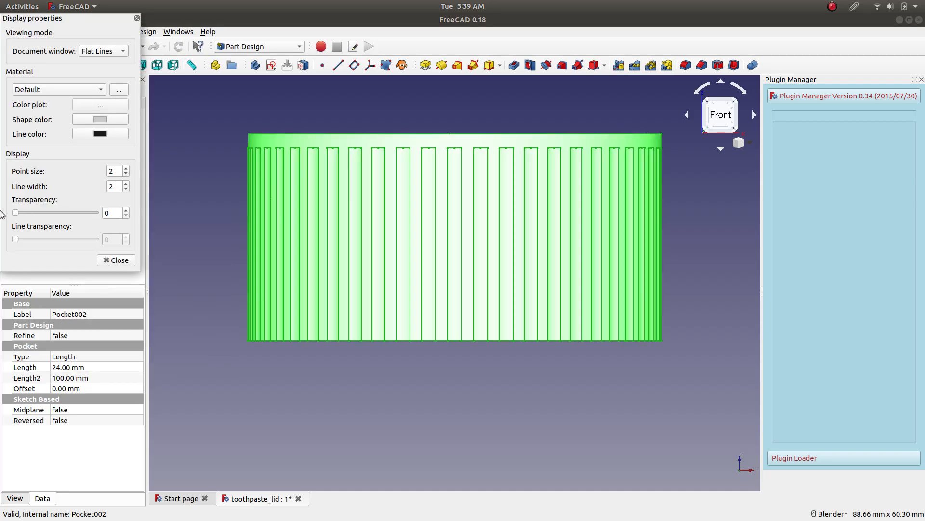
pyautogui.click(119, 260)
pyautogui.click(193, 232)
# Inspect the hollowed lid from its open end and save the document.
pyautogui.moveTo(200, 196); pyautogui.dragTo(354, 332, button='middle')
pyautogui.scroll(2, 355, 333)
pyautogui.scroll(-5, 375, 290)
pyautogui.moveTo(448, 227); pyautogui.dragTo(522, 277, button='middle')
pyautogui.hotkey('ctrl', 's')
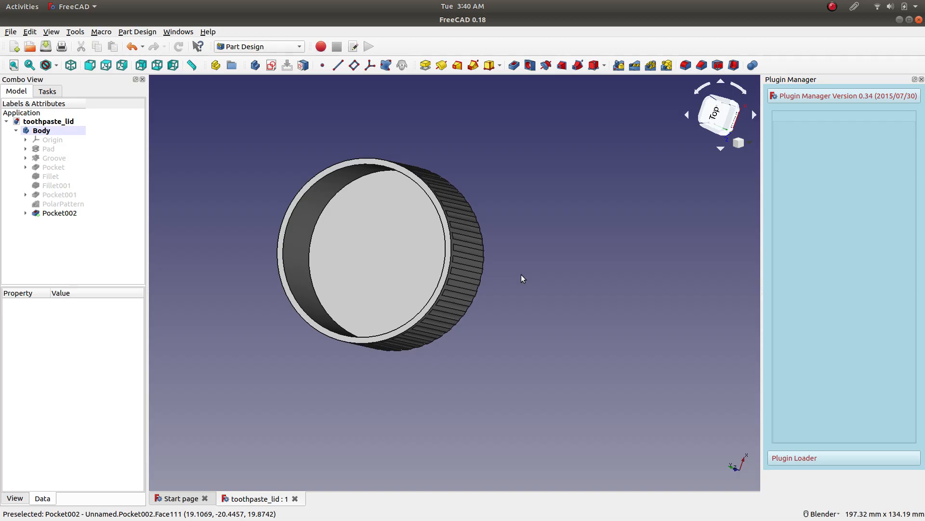
# Chamfer the inner edge of the lid's open rim by 1.00 mm and save the document.
pyautogui.click(328, 174)
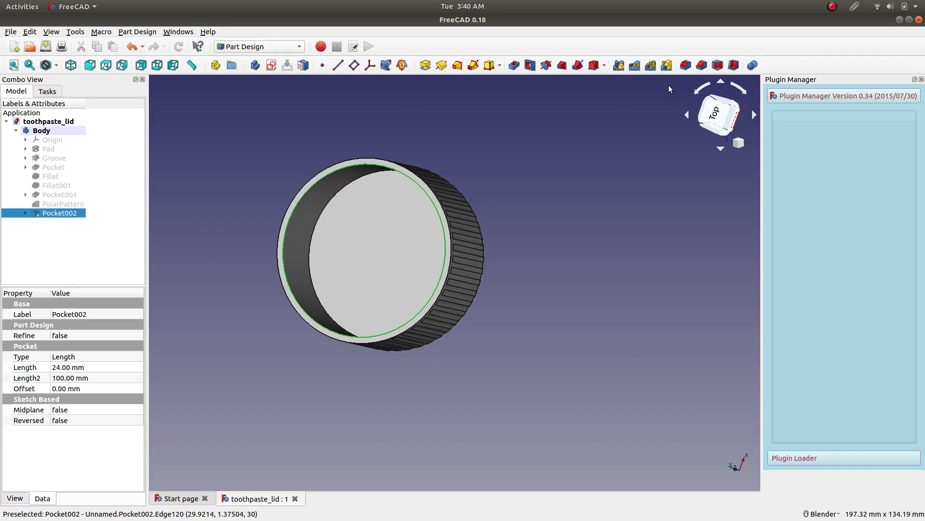
pyautogui.click(702, 65)
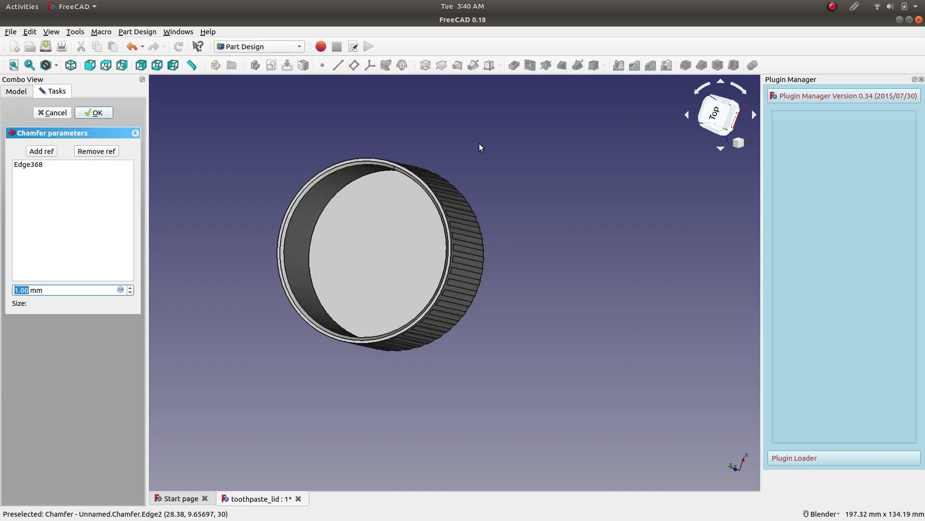
pyautogui.scroll(2, 479, 143)
pyautogui.moveTo(492, 178); pyautogui.dragTo(543, 169, button='middle')
pyautogui.click(98, 113)
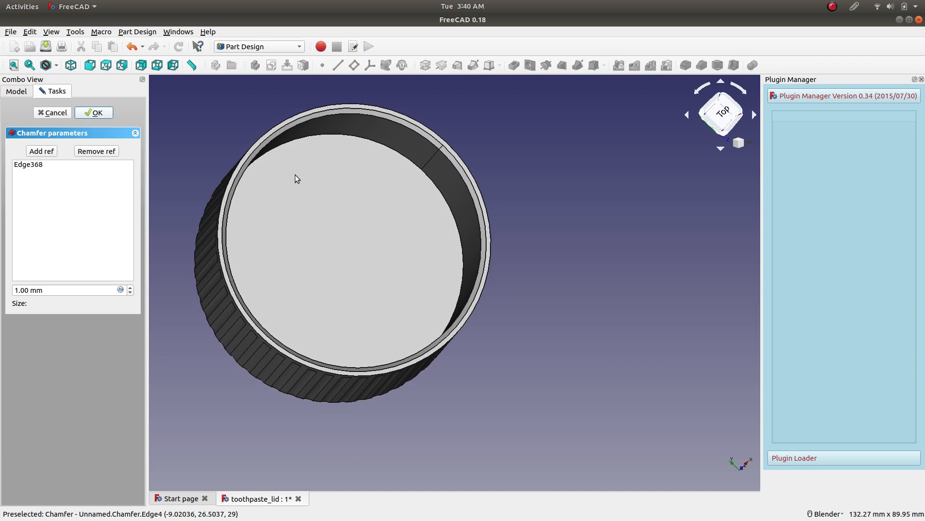
pyautogui.moveTo(577, 202); pyautogui.dragTo(656, 188, button='middle')
pyautogui.click(45, 47)
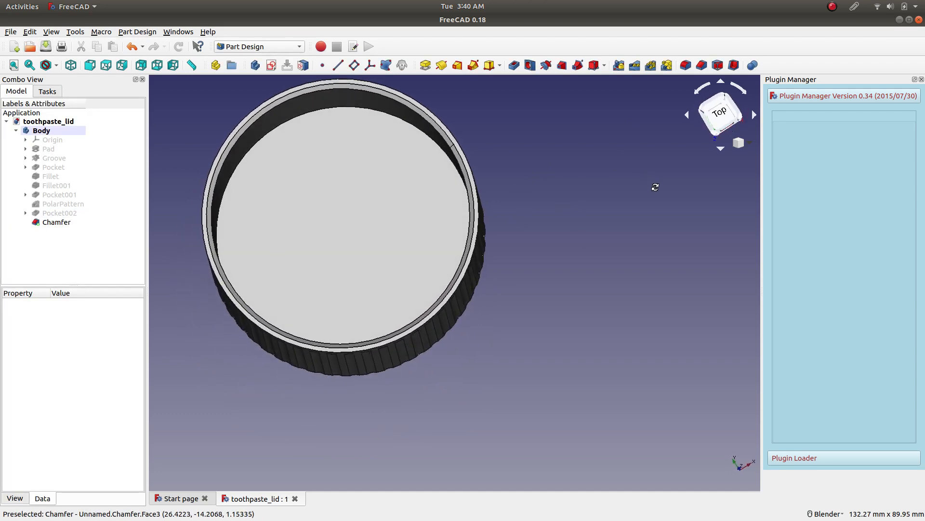
# Create a new sketch on the flat floor inside the hollowed lid and fit the whole lid in view.
pyautogui.click(381, 214)
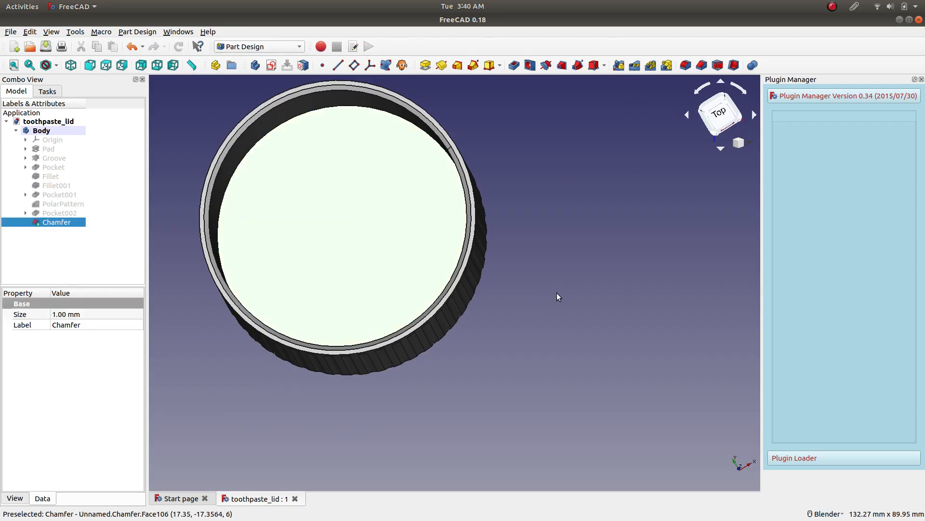
pyautogui.moveTo(581, 174); pyautogui.dragTo(511, 192, button='middle')
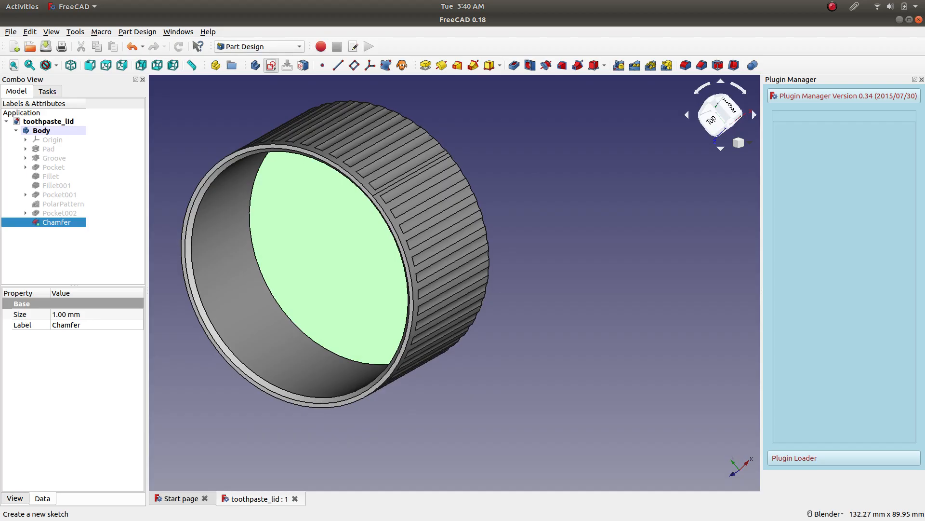
pyautogui.click(271, 65)
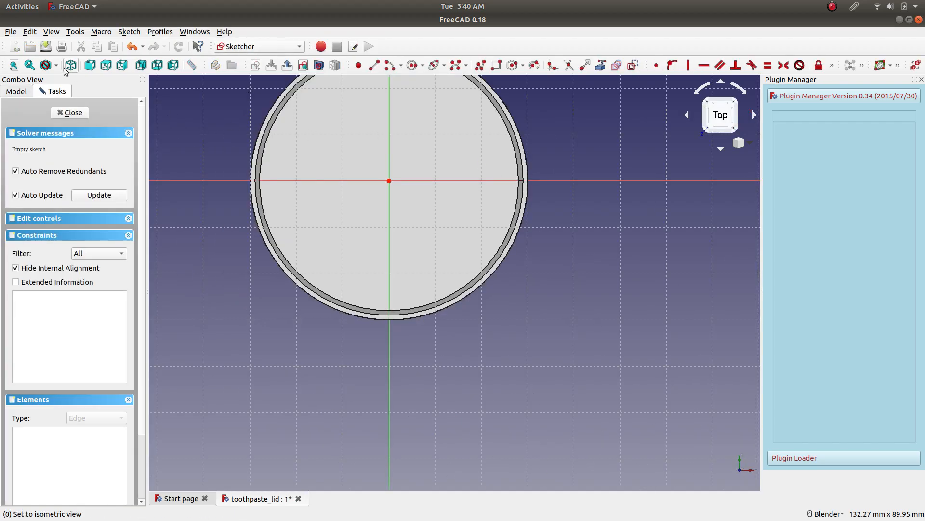
pyautogui.click(13, 66)
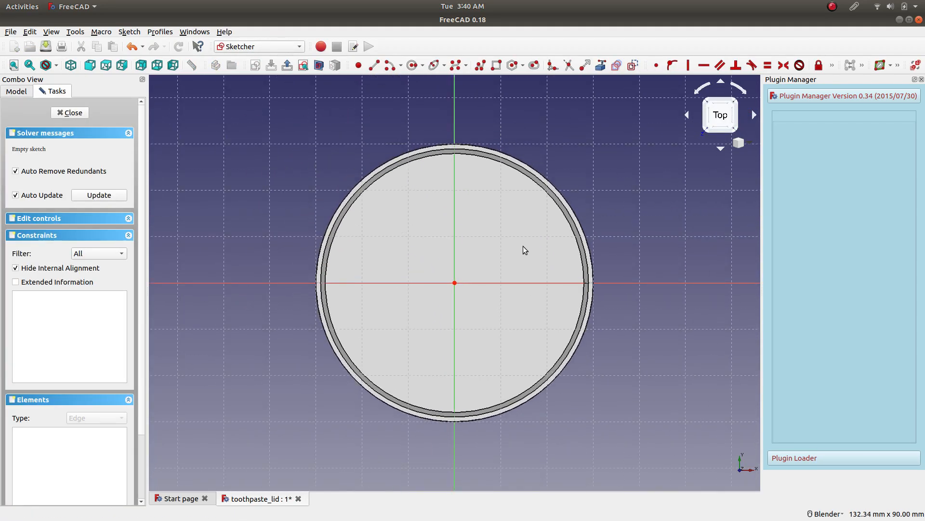
# Draw a circle centred on the sketch origin, constrain its radius to 10 mm and close the sketch.
pyautogui.click(412, 65)
pyautogui.click(455, 283)
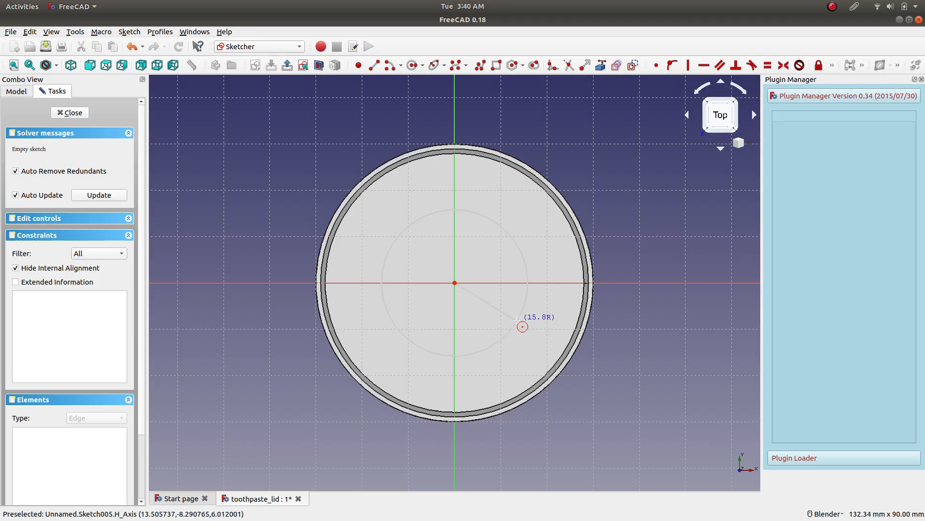
pyautogui.click(509, 314)
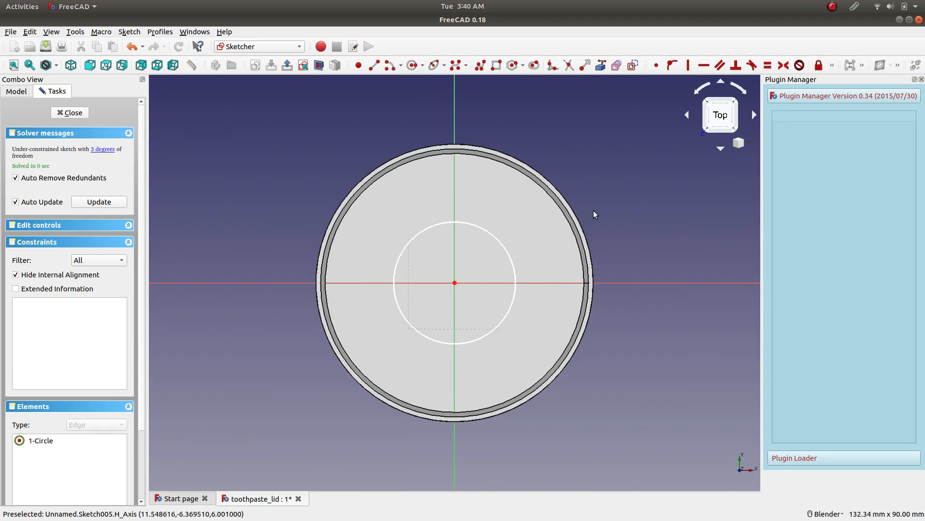
pyautogui.click(499, 242)
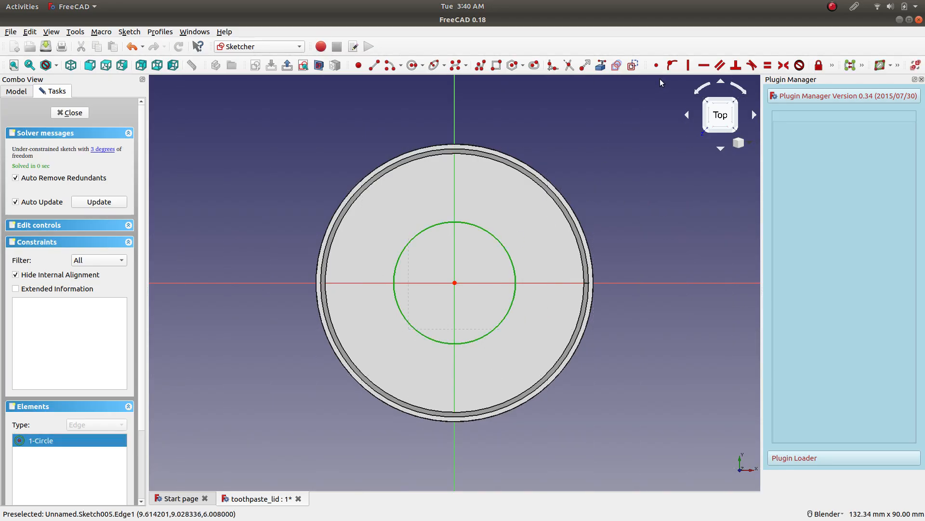
pyautogui.click(832, 65)
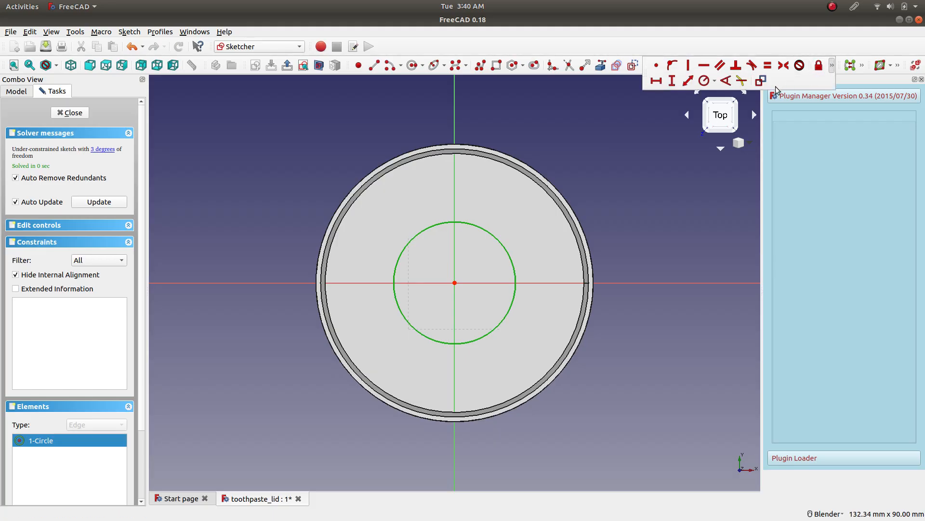
pyautogui.click(704, 80)
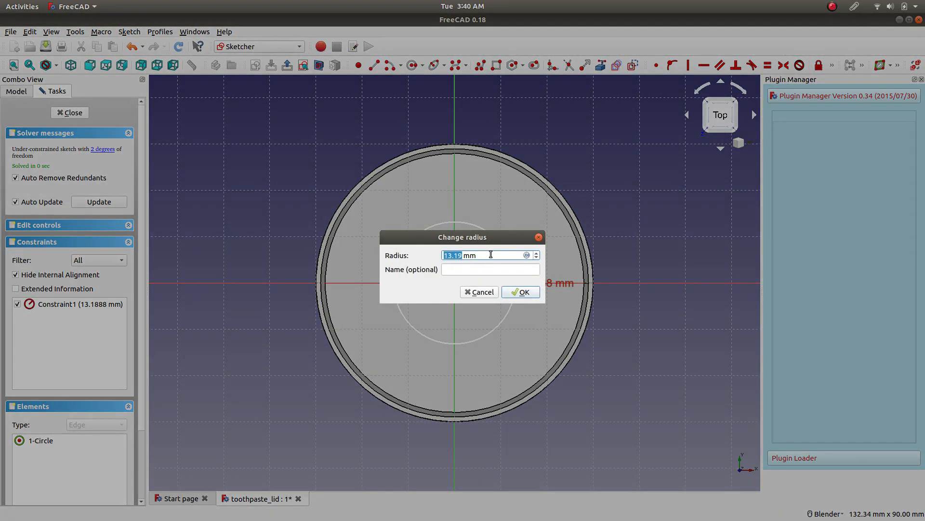
pyautogui.write('10')
pyautogui.press('Return')
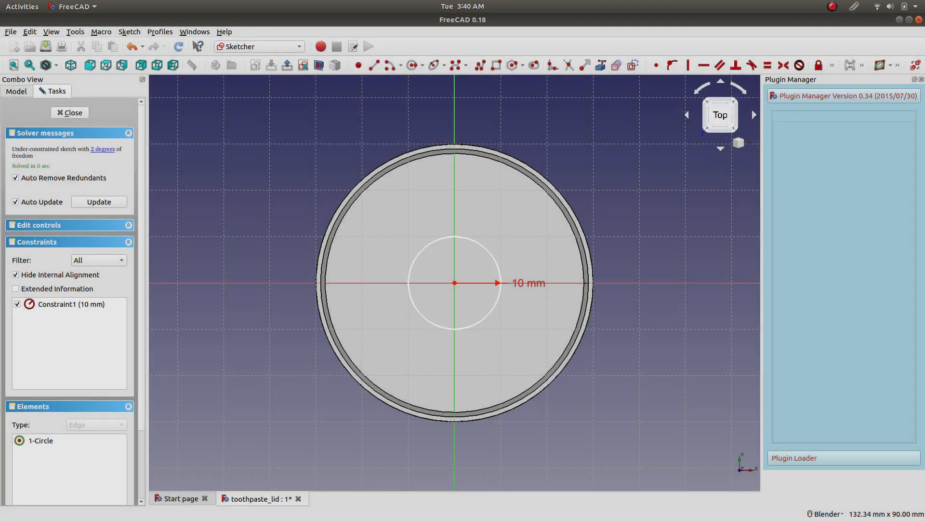
pyautogui.click(70, 112)
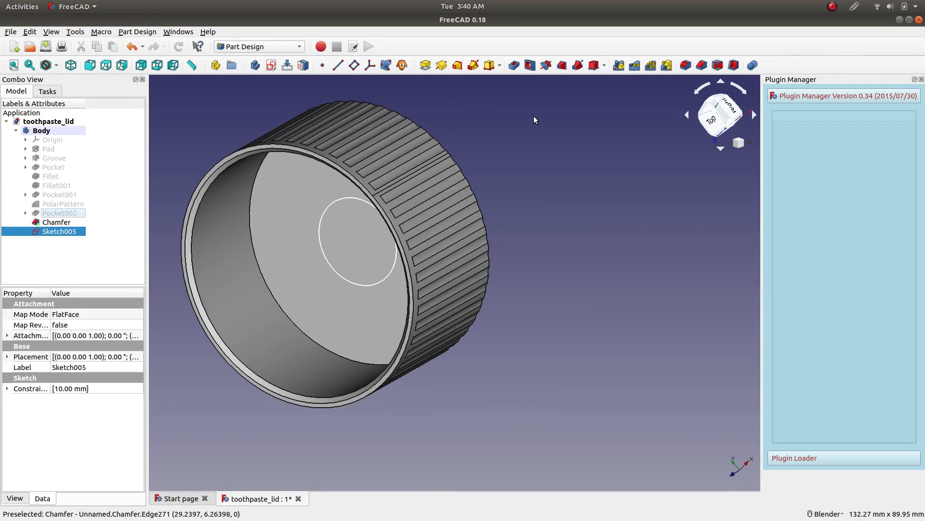
# Pad the circle on the lid's inner floor to a length of 20 mm.
pyautogui.click(425, 65)
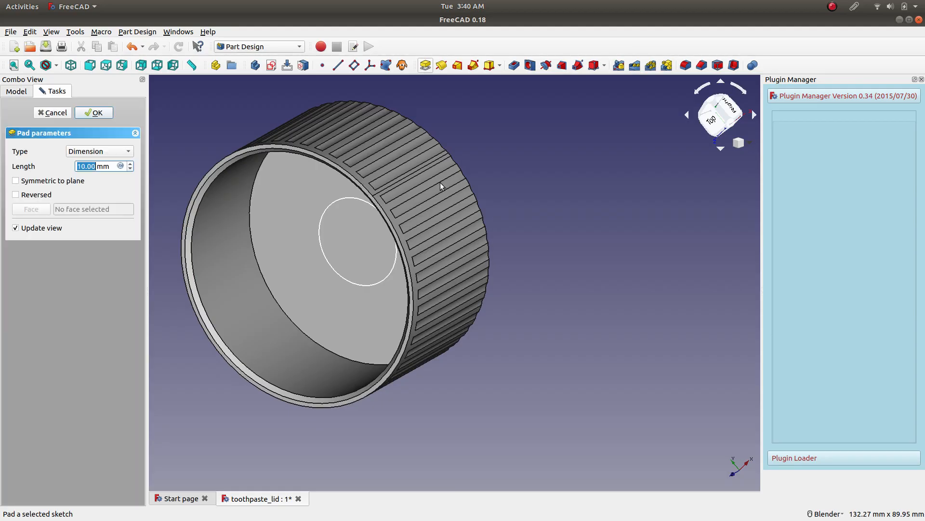
pyautogui.scroll(7, 99, 167)
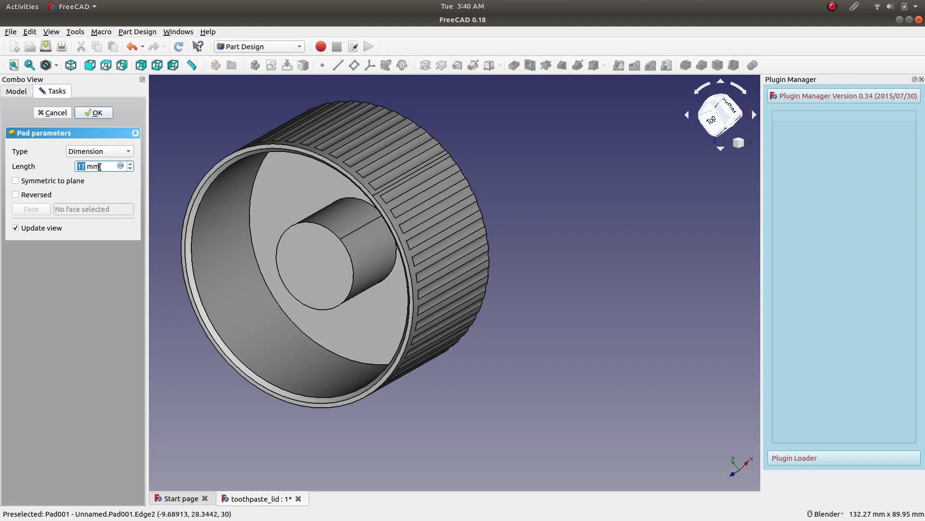
pyautogui.scroll(1, 99, 167)
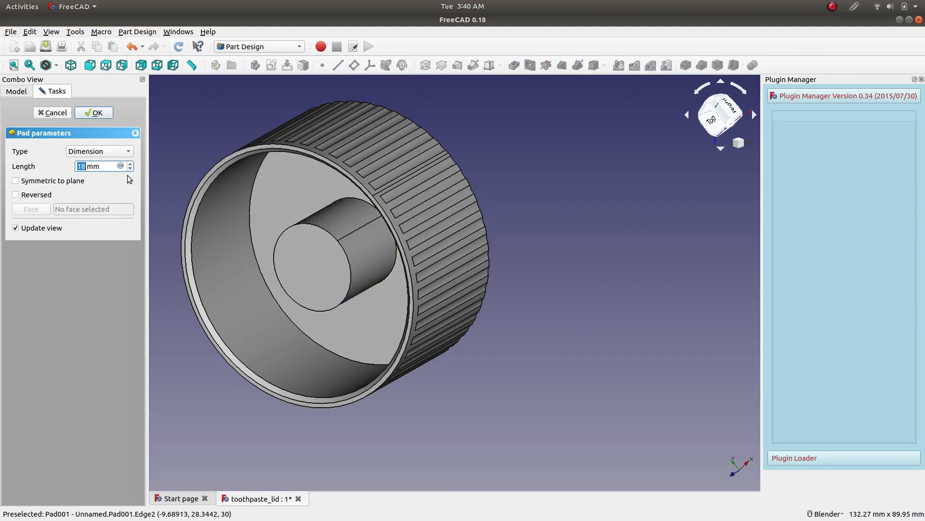
pyautogui.scroll(2, 106, 167)
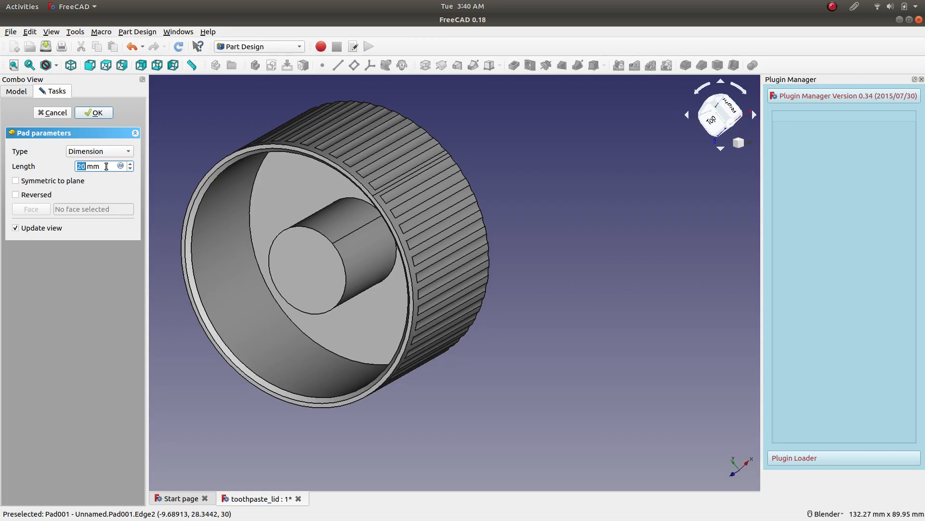
pyautogui.click(97, 115)
pyautogui.scroll(-5, 534, 256)
pyautogui.moveTo(316, 224); pyautogui.dragTo(408, 184, button='middle')
pyautogui.scroll(6, 479, 265)
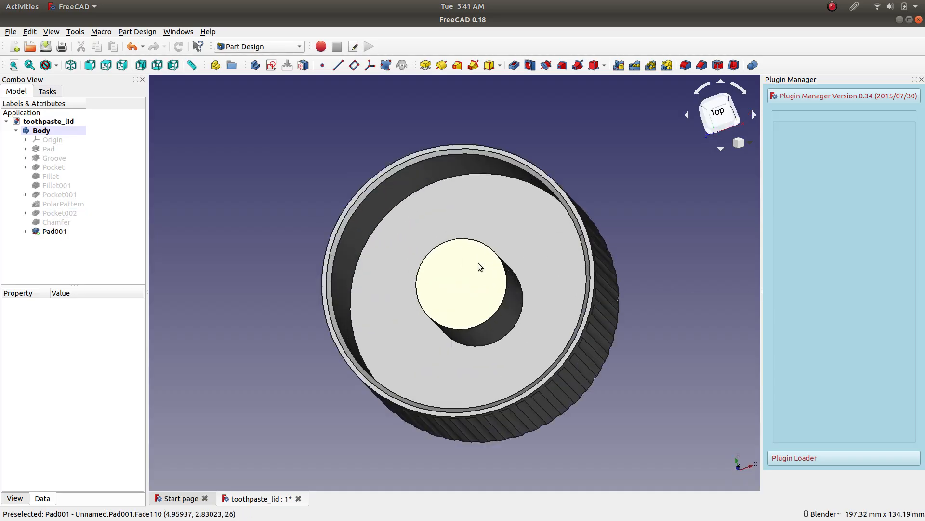
pyautogui.click(462, 295)
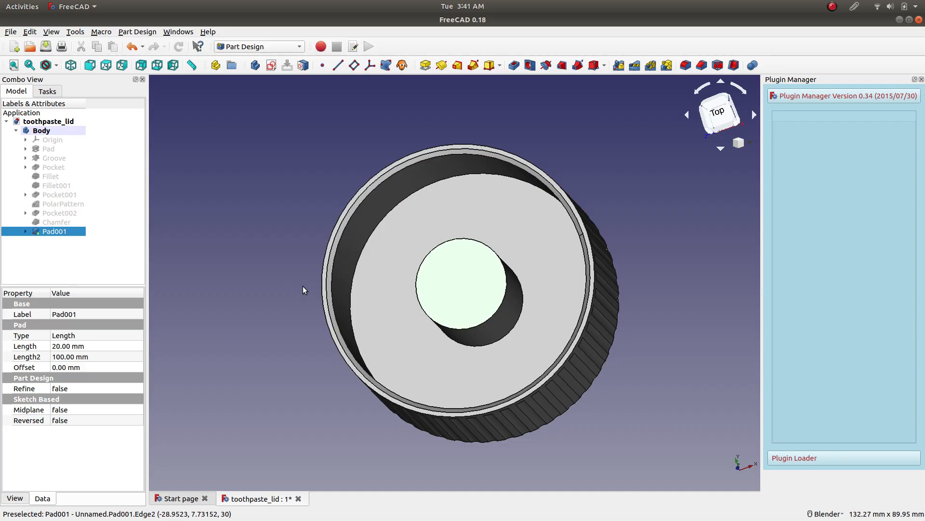
pyautogui.click(289, 329)
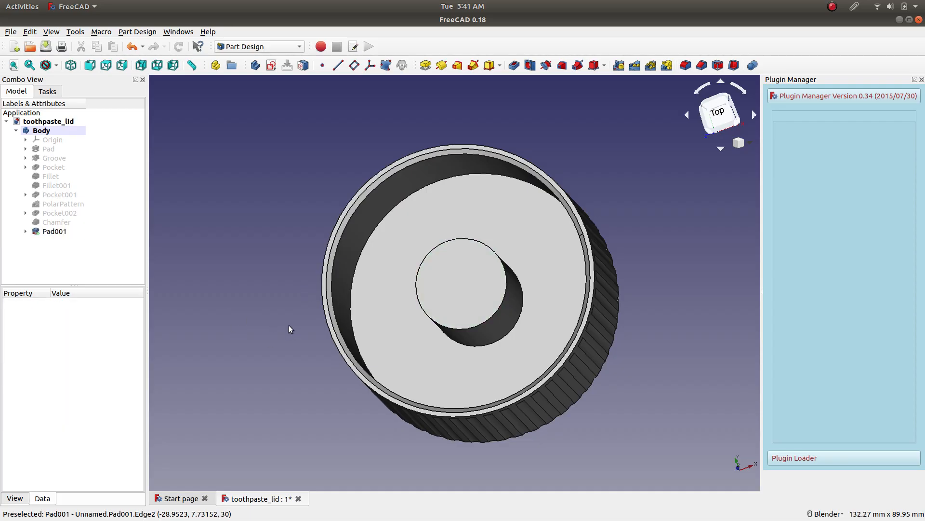
# Create a new sketch on the XZ plane from the front view and show the lid in section.
pyautogui.click(720, 129)
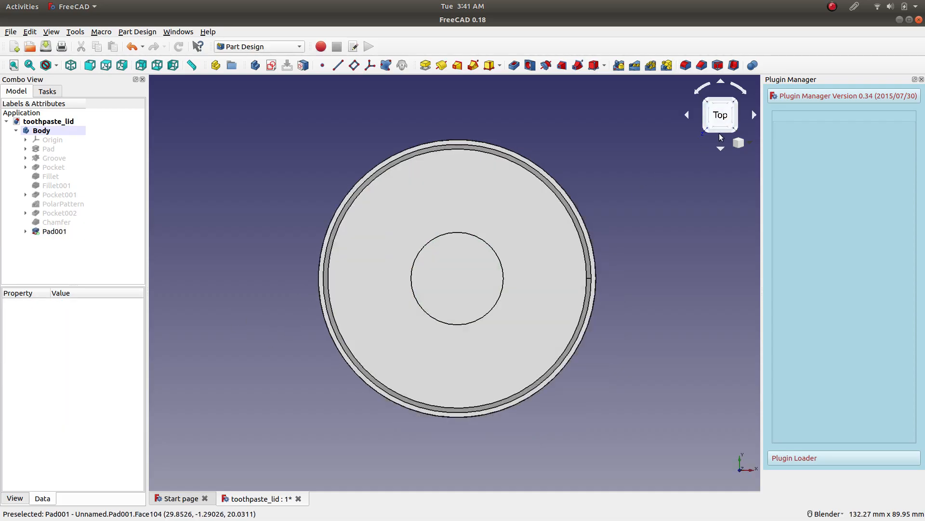
pyautogui.click(722, 135)
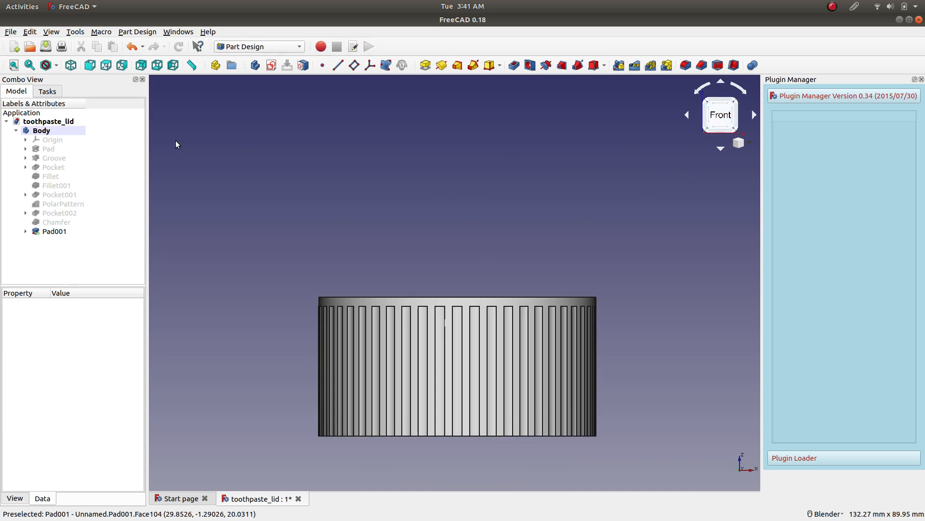
pyautogui.click(271, 65)
pyautogui.click(291, 273)
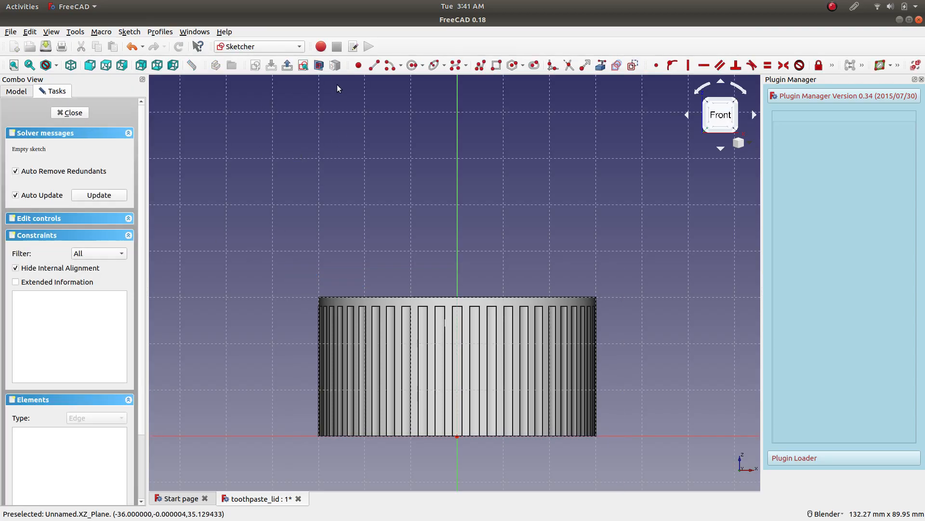
pyautogui.click(319, 65)
# Draw a line about 9.9 mm long along the central post's base, from the vertical axis to the post's left edge, and constrain it horizontal.
pyautogui.scroll(2, 477, 471)
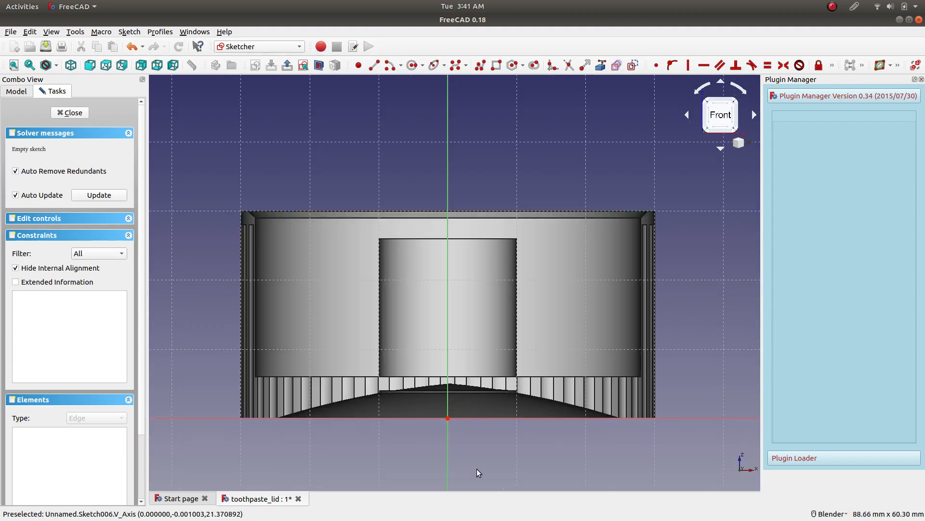
pyautogui.scroll(1, 476, 468)
pyautogui.scroll(1, 439, 194)
pyautogui.scroll(1, 426, 165)
pyautogui.scroll(1, 426, 165)
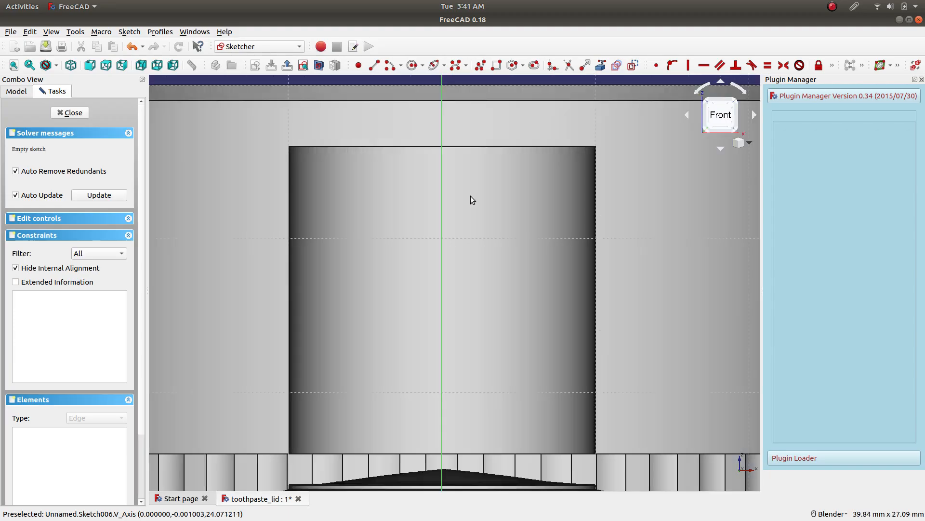
pyautogui.click(374, 65)
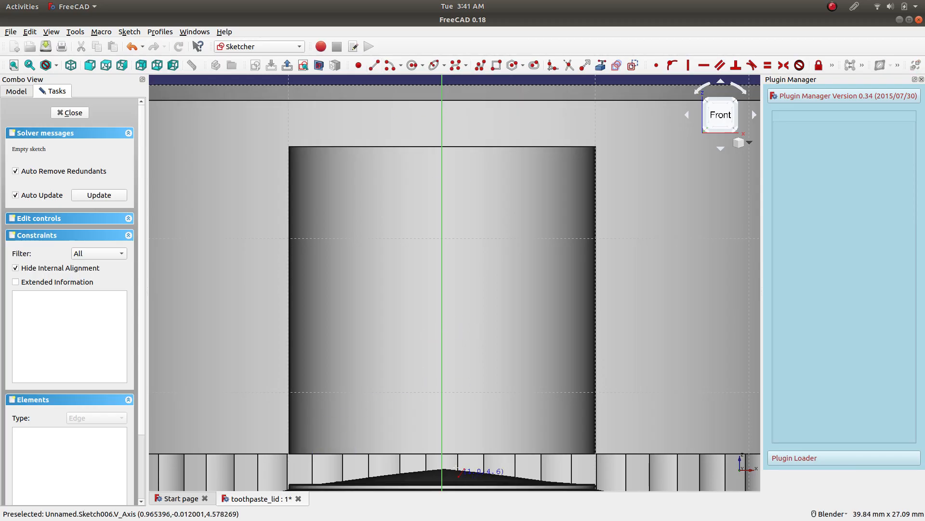
pyautogui.scroll(-7, 443, 457)
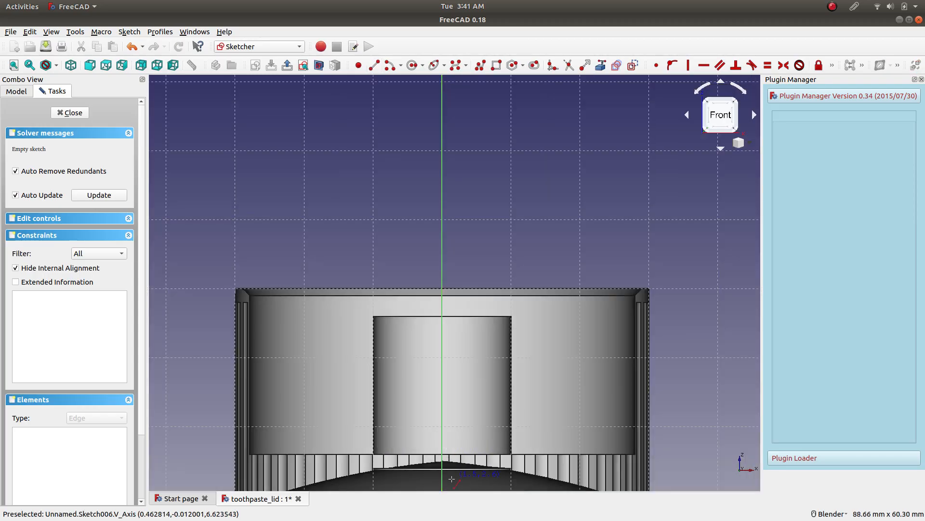
pyautogui.scroll(5, 456, 464)
pyautogui.scroll(-5, 456, 463)
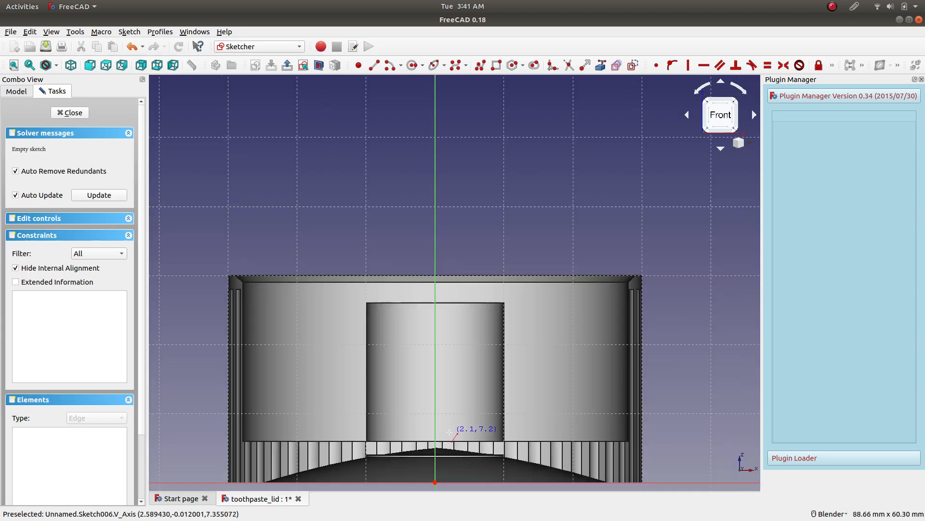
pyautogui.scroll(5, 435, 378)
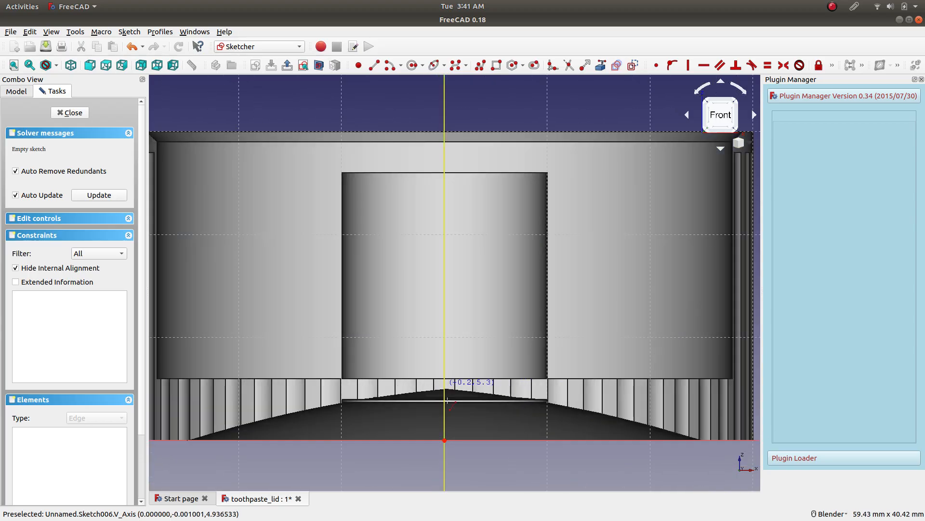
pyautogui.click(444, 380)
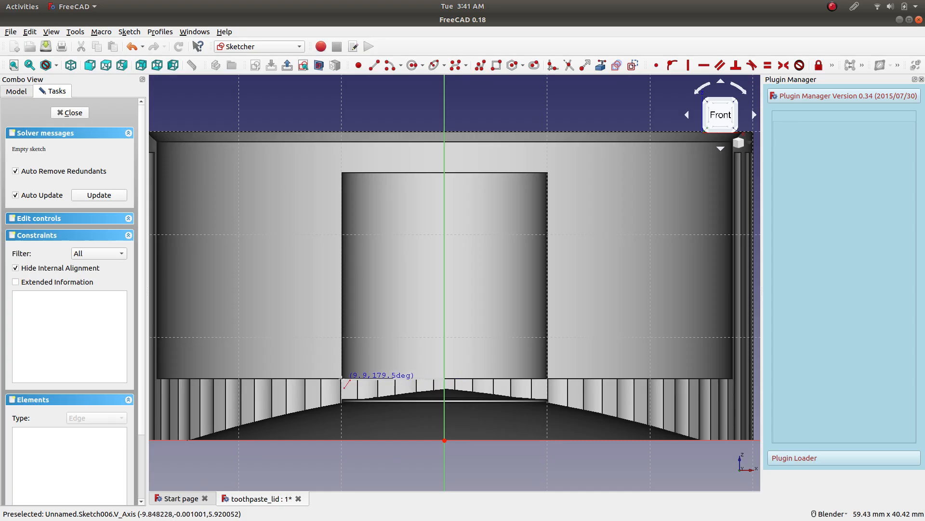
pyautogui.click(343, 379)
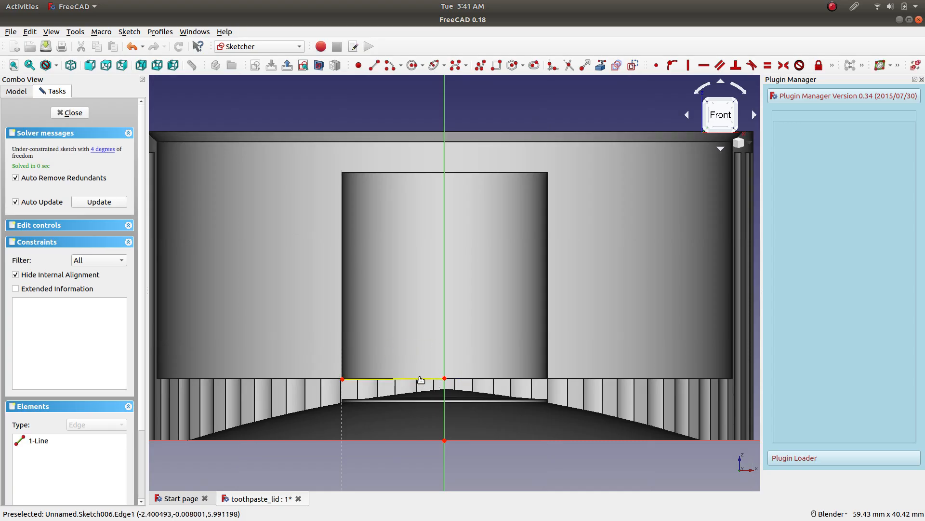
pyautogui.click(425, 379)
pyautogui.click(703, 69)
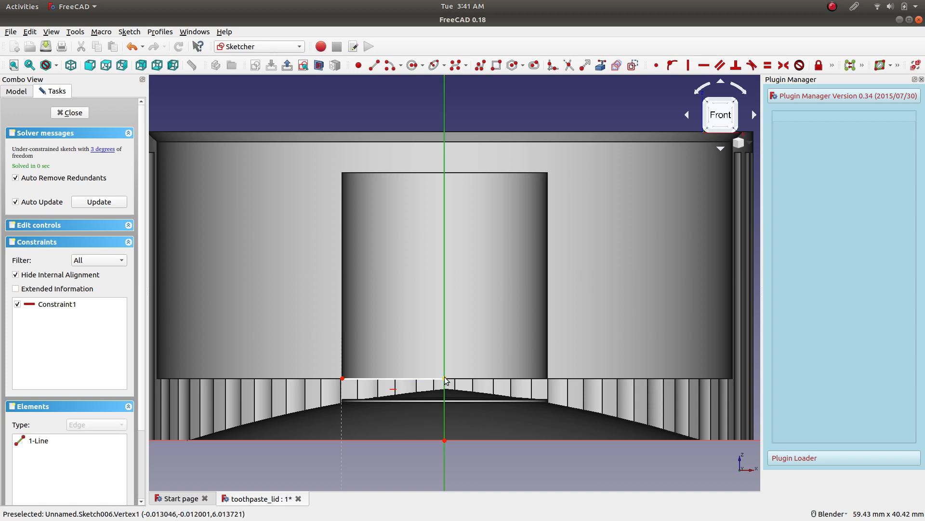
# Constrain the vertical distance between the origin and the line's endpoint on the vertical axis to 8 mm.
pyautogui.click(445, 440)
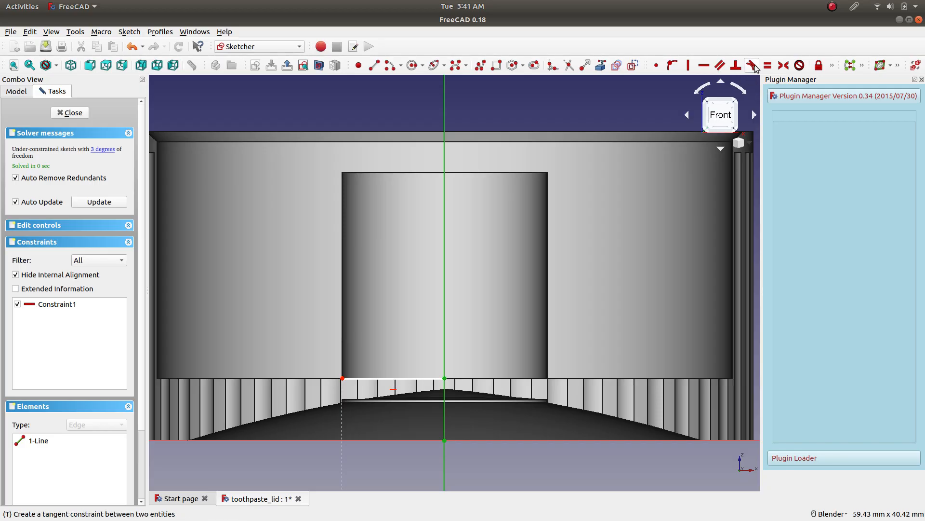
pyautogui.click(832, 65)
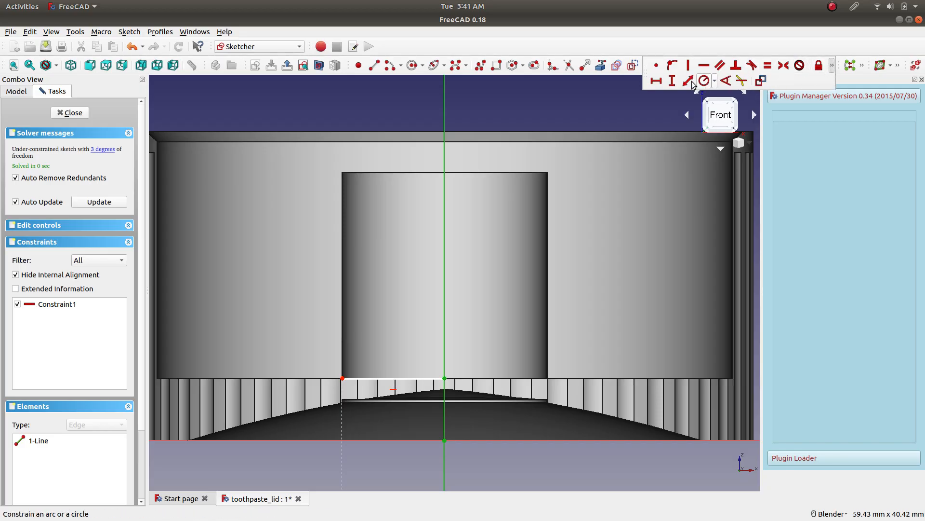
pyautogui.click(675, 83)
pyautogui.click(556, 287)
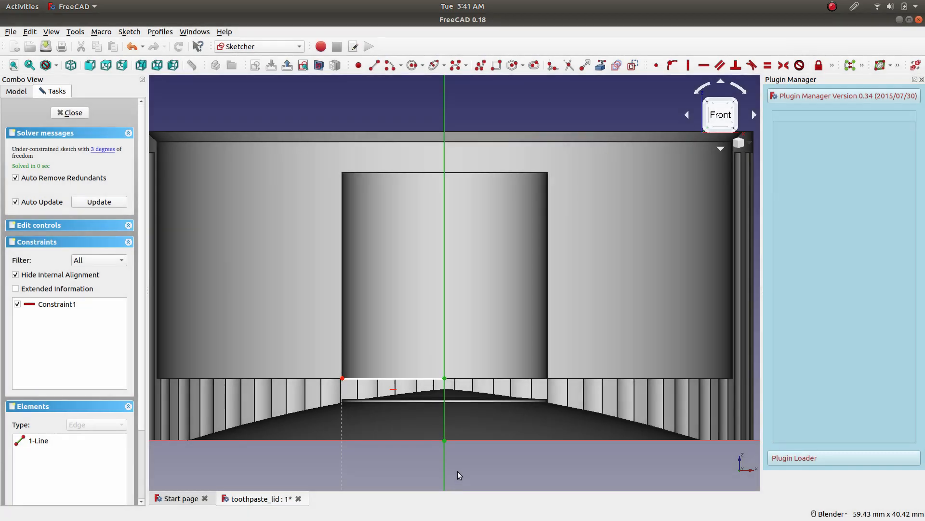
pyautogui.click(444, 440)
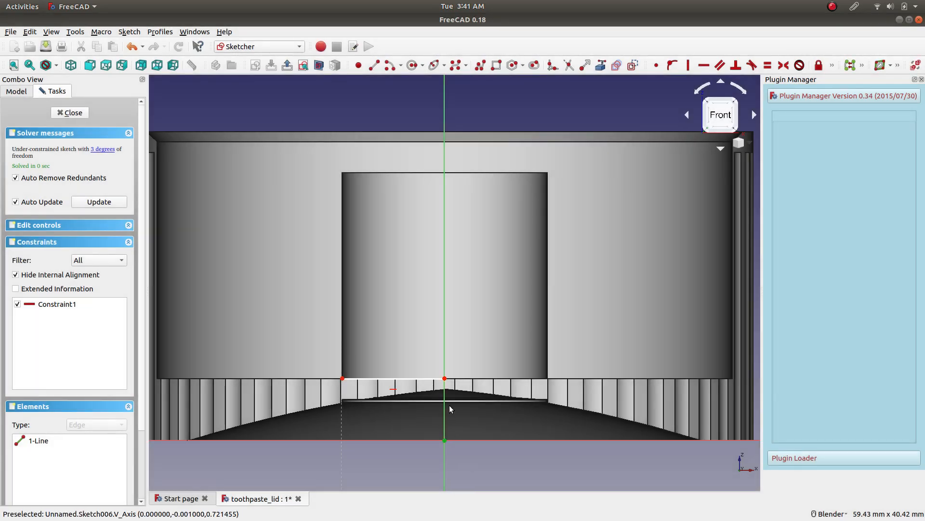
pyautogui.click(445, 378)
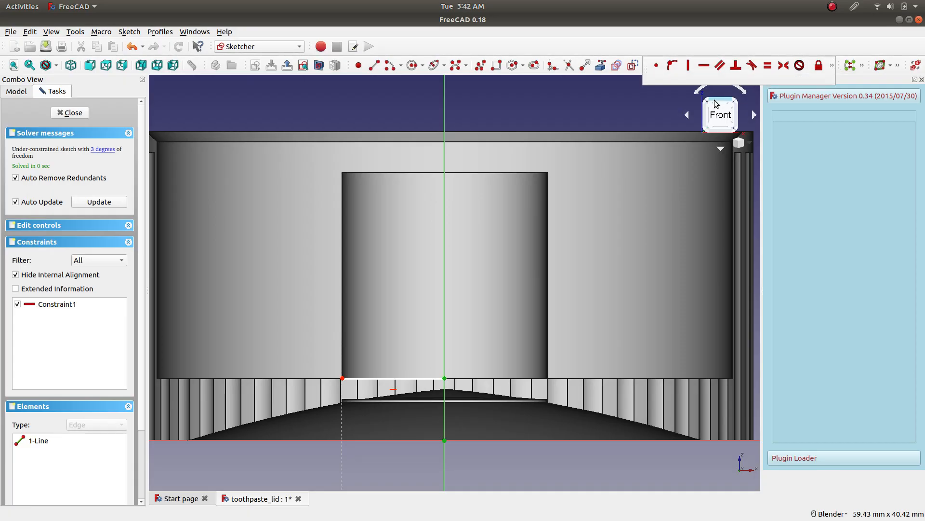
pyautogui.click(835, 70)
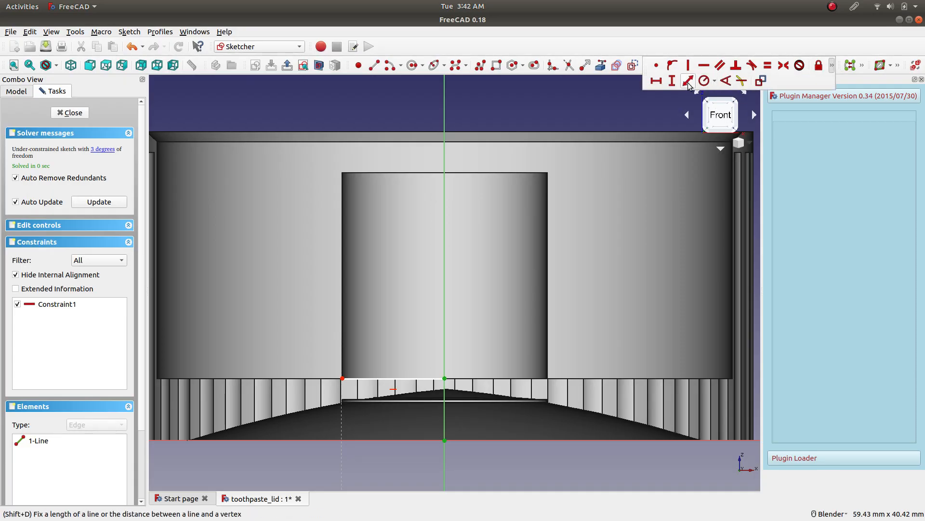
pyautogui.click(672, 81)
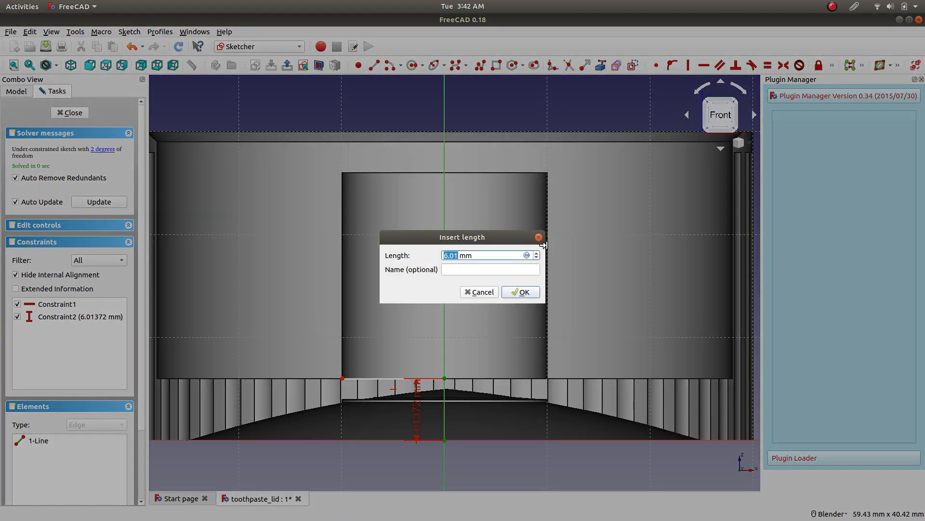
pyautogui.write('8')
pyautogui.press('Return')
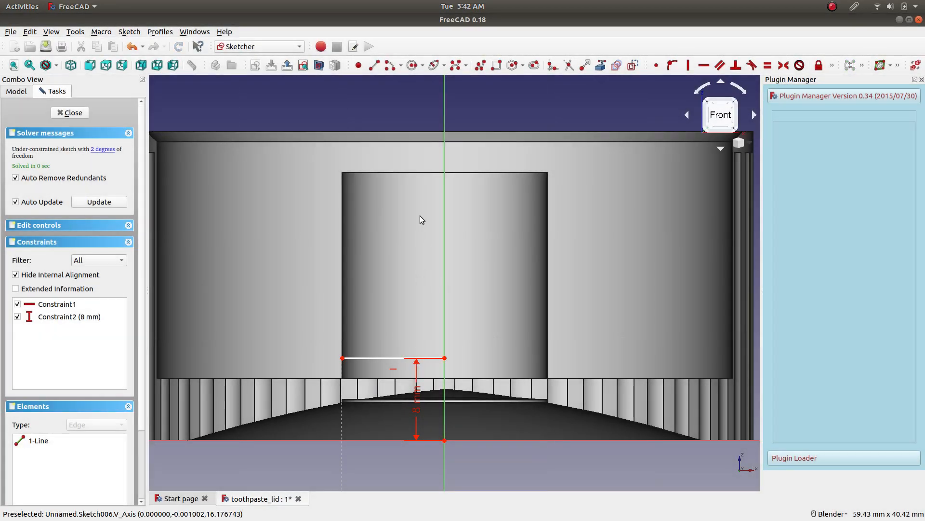
pyautogui.scroll(-2, 421, 216)
pyautogui.scroll(2, 393, 220)
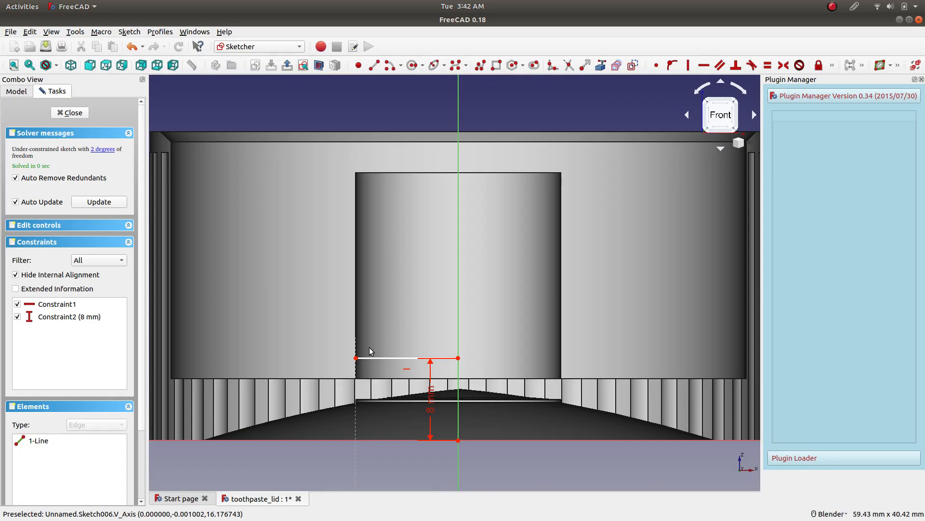
# Constrain the horizontal line's length to 8 mm and fix its inner endpoint onto the vertical axis.
pyautogui.moveTo(356, 358); pyautogui.dragTo(368, 361)
pyautogui.click(387, 358)
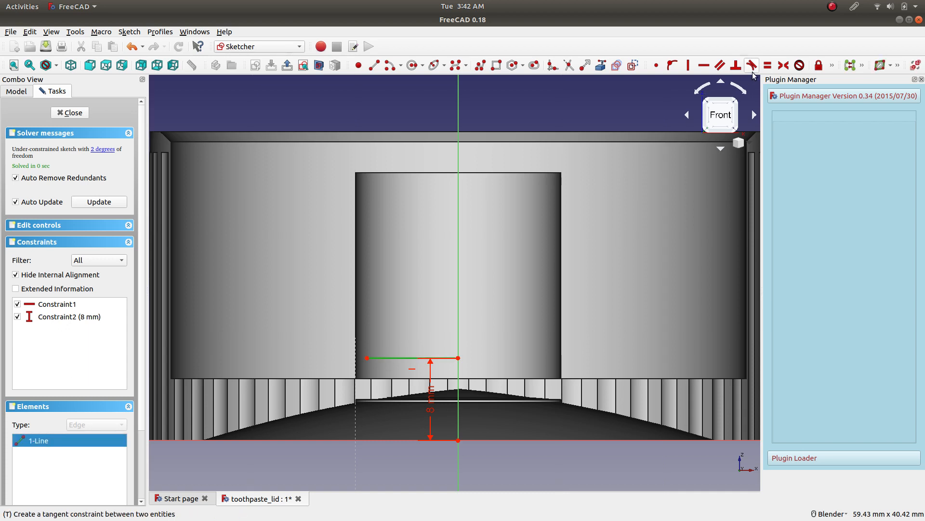
pyautogui.click(832, 65)
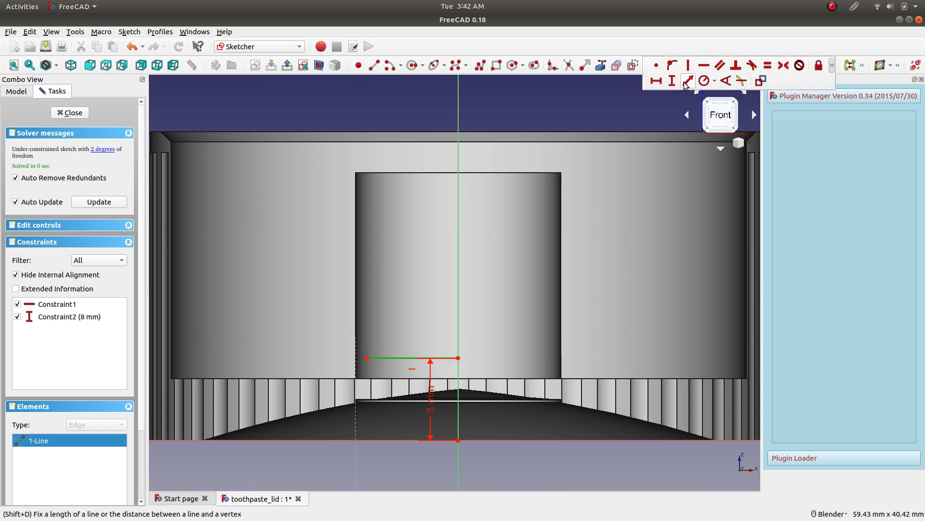
pyautogui.click(656, 80)
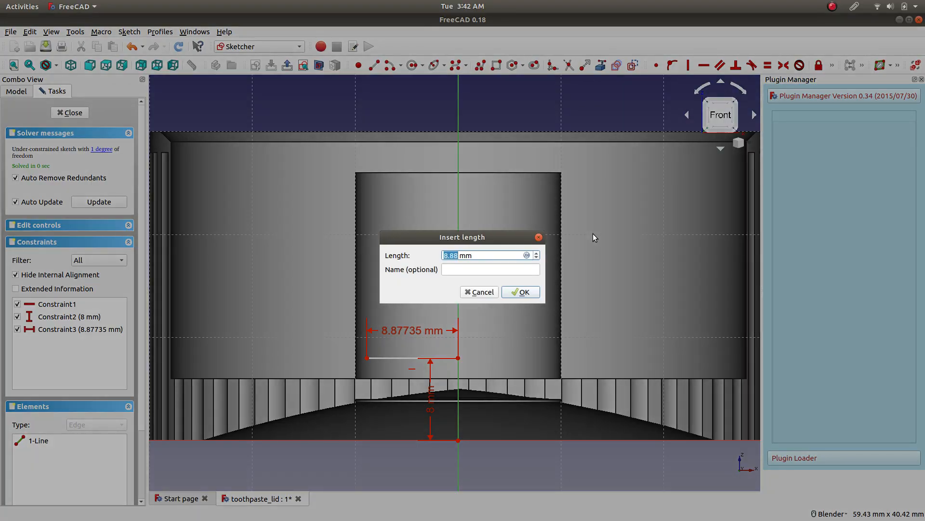
pyautogui.write('8')
pyautogui.press('Return')
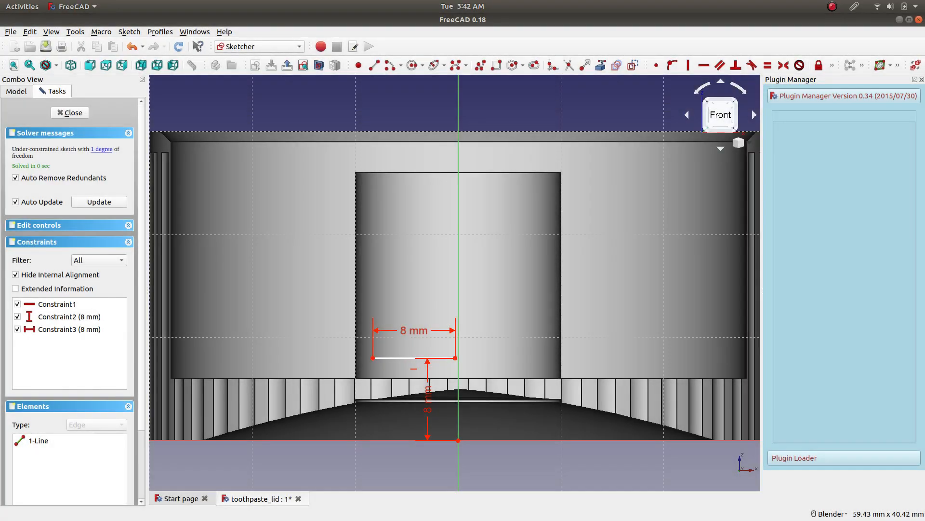
pyautogui.click(456, 358)
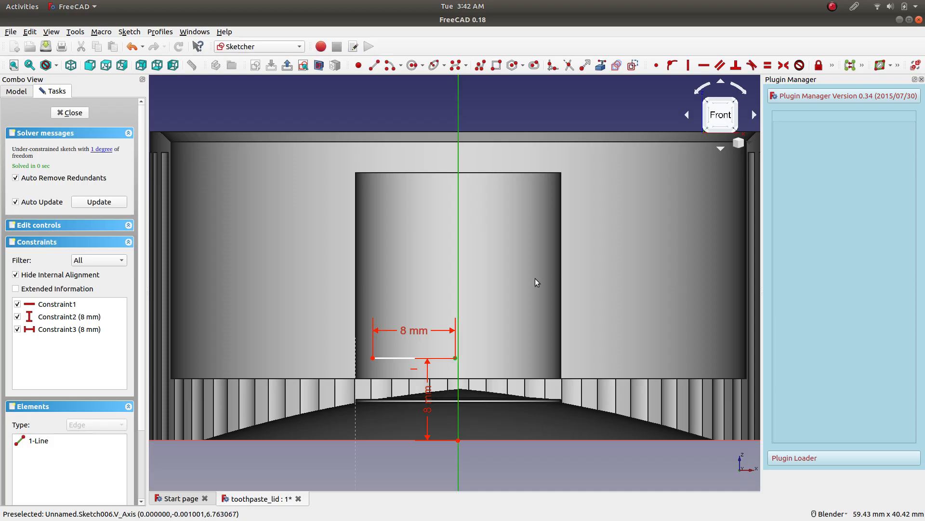
pyautogui.click(673, 65)
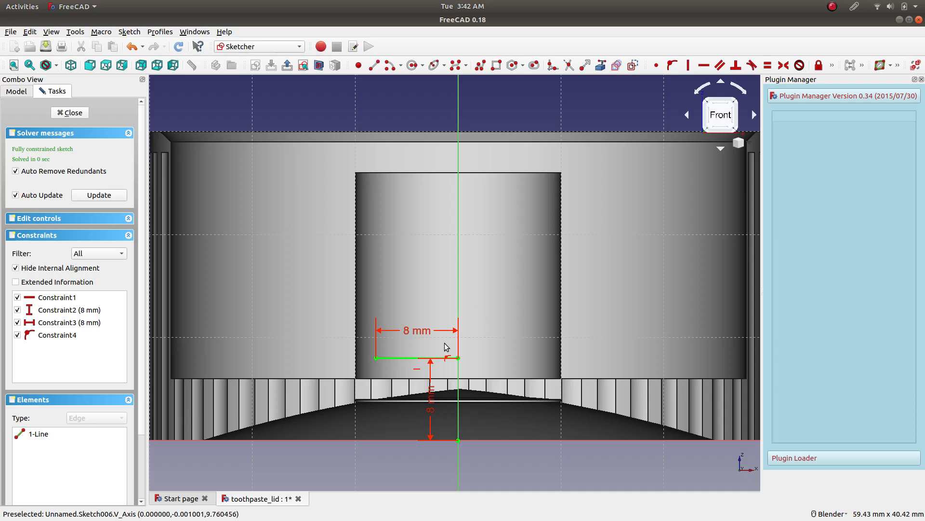
# Select the horizontal line inside the post and look through the sketch geometry and constraint commands available for it.
pyautogui.click(401, 359)
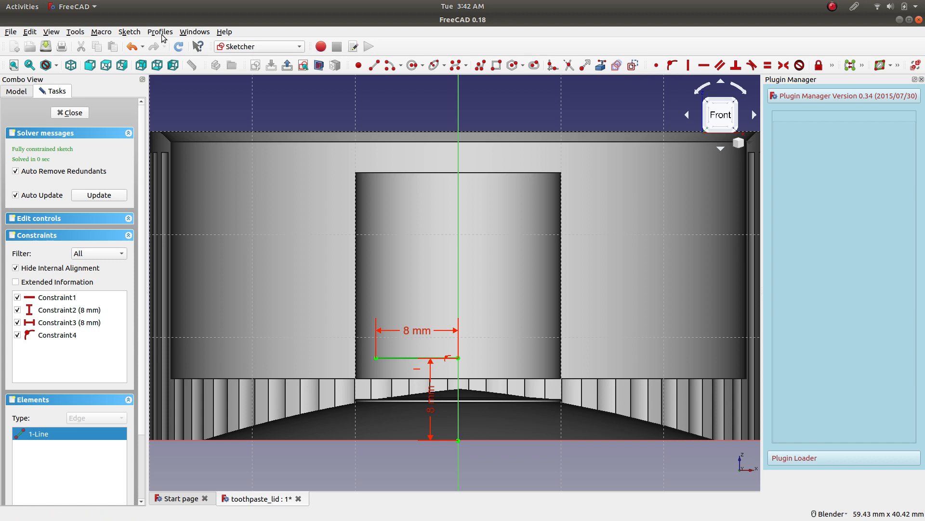
pyautogui.click(129, 32)
pyautogui.moveTo(192, 165)
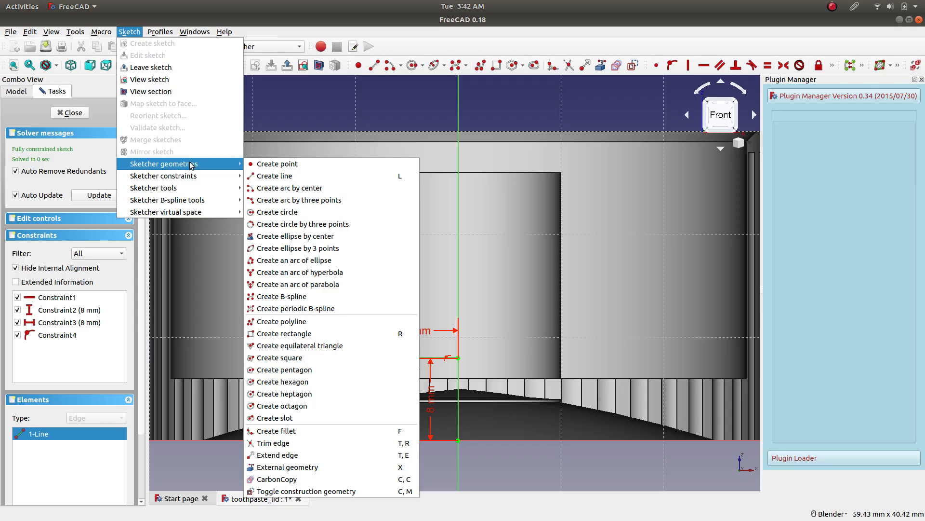
pyautogui.moveTo(182, 181)
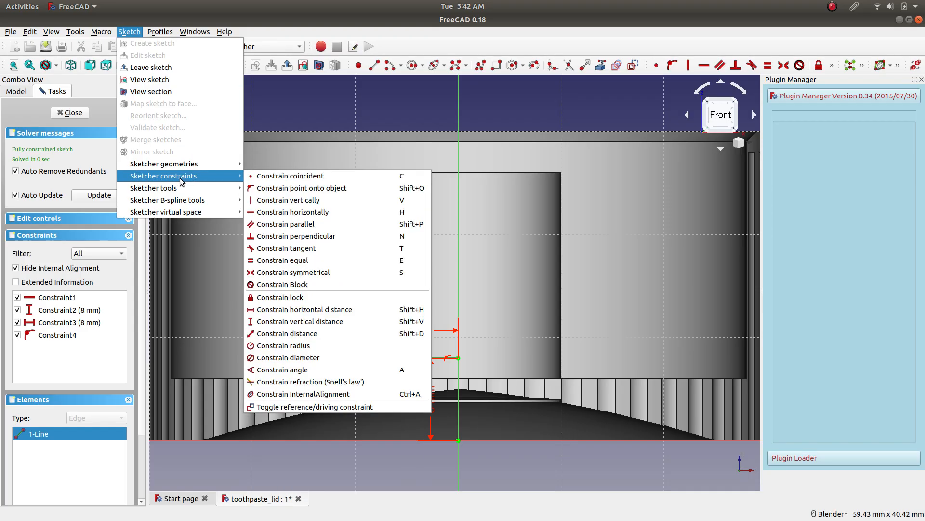
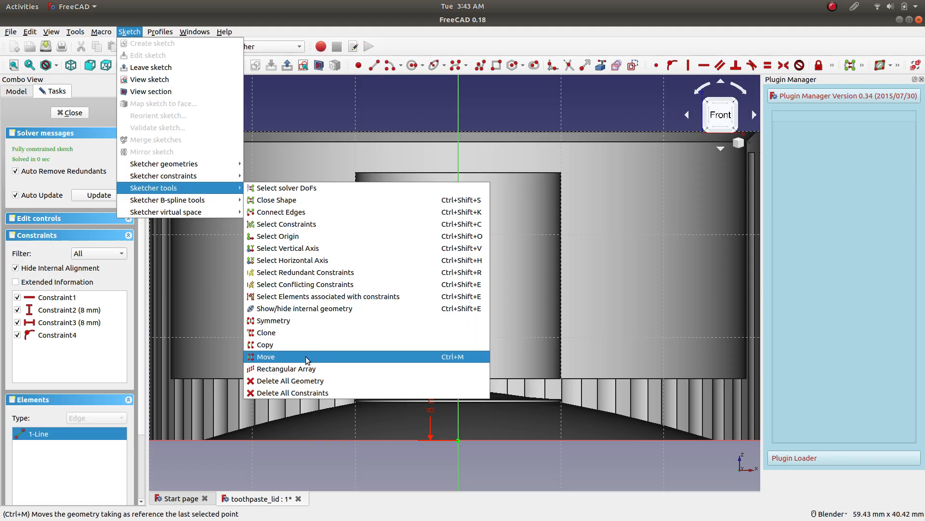
pyautogui.moveTo(218, 198)
pyautogui.moveTo(224, 181)
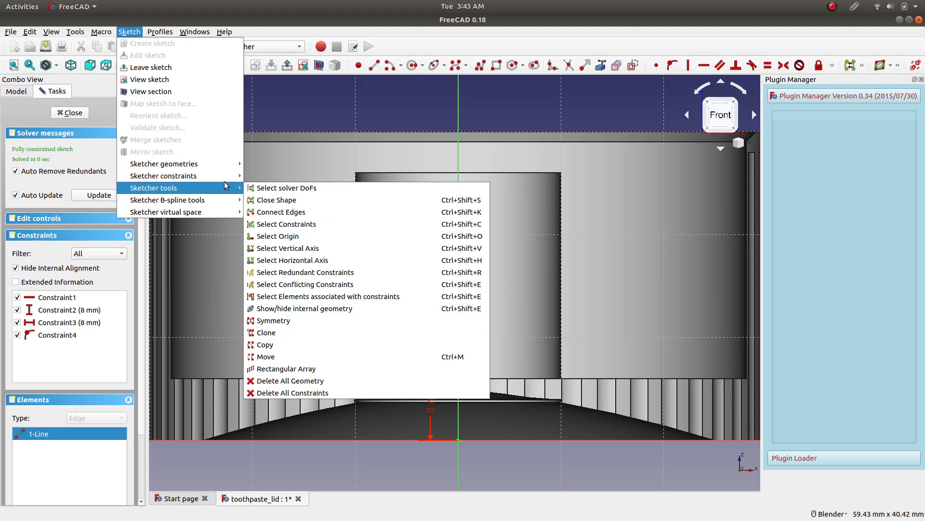
pyautogui.click(370, 474)
pyautogui.click(392, 359)
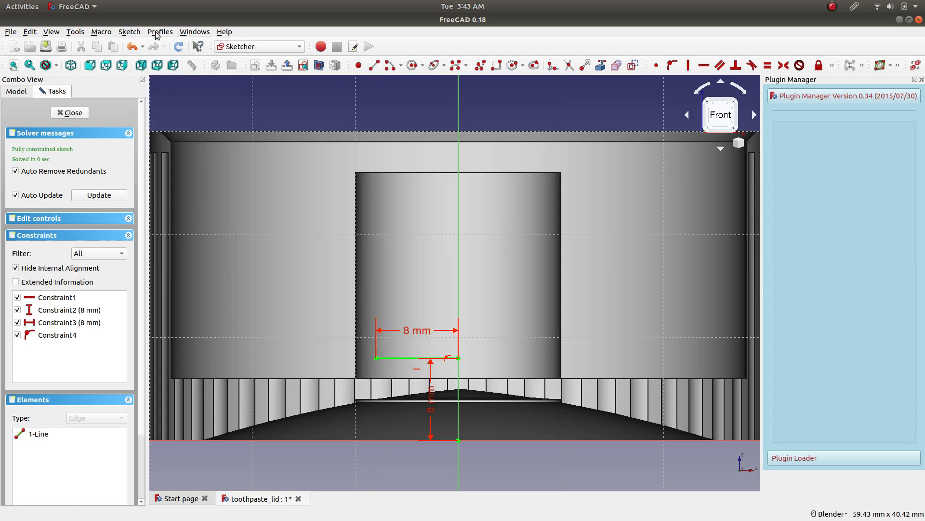
pyautogui.click(129, 31)
pyautogui.moveTo(202, 200)
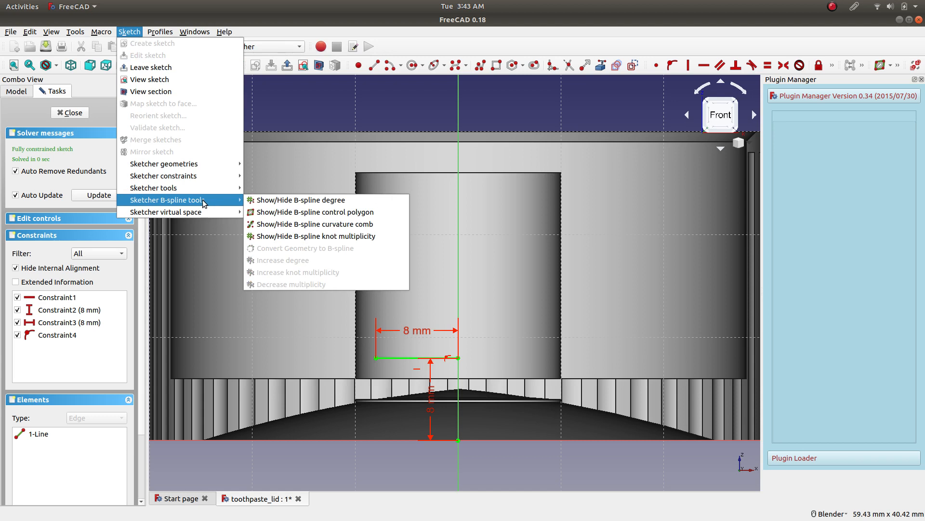
pyautogui.click(322, 445)
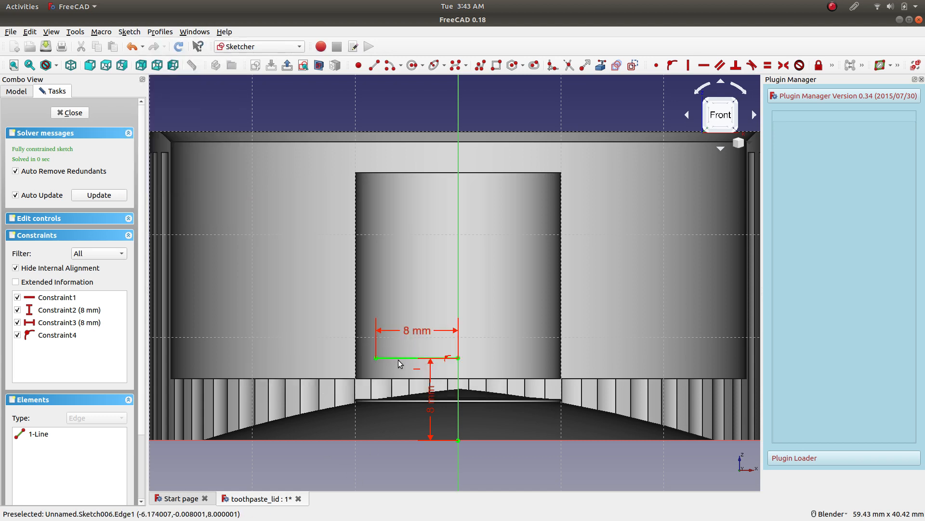
# Copy the horizontal line inside the post to about 15 mm straight above the original, near the post's upper edge.
pyautogui.click(399, 359)
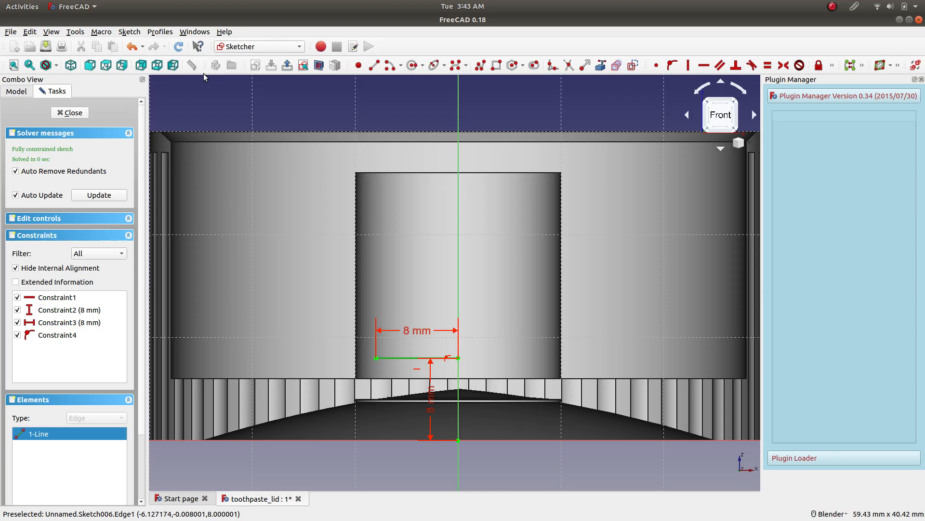
pyautogui.click(130, 32)
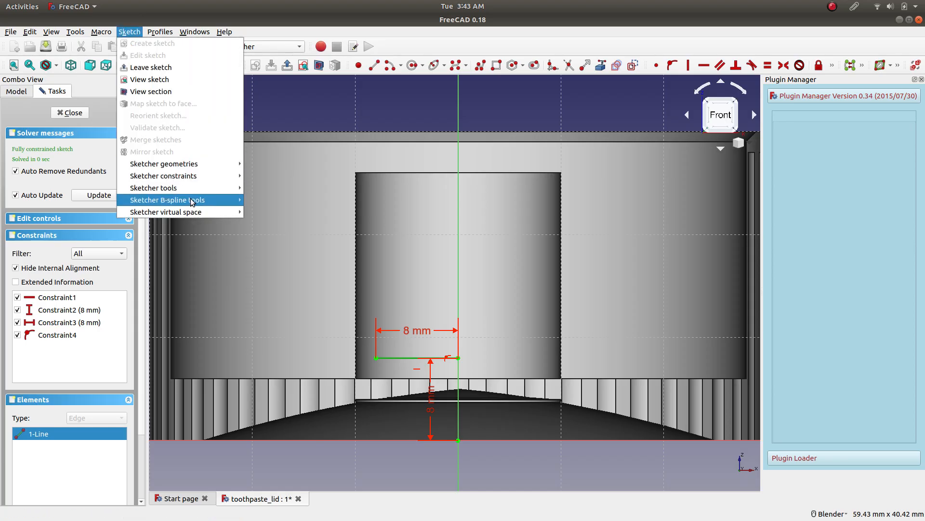
pyautogui.moveTo(198, 187)
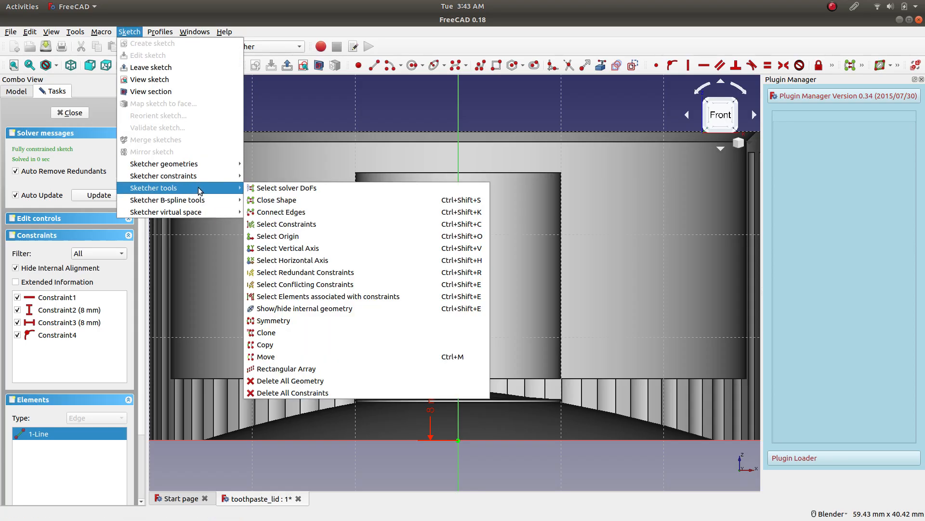
pyautogui.click(301, 345)
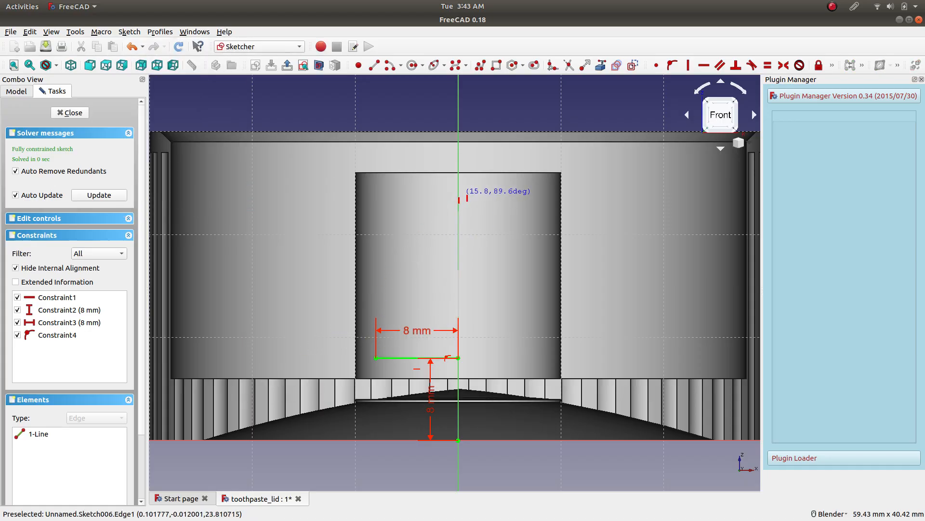
pyautogui.click(458, 202)
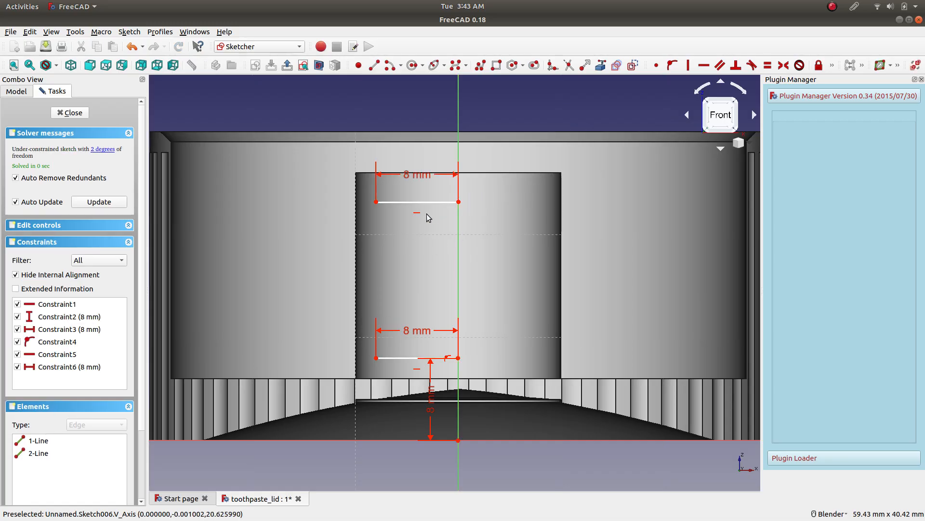
# Constrain the copied line's inner endpoint onto the vertical axis with a point-on-object constraint.
pyautogui.click(458, 203)
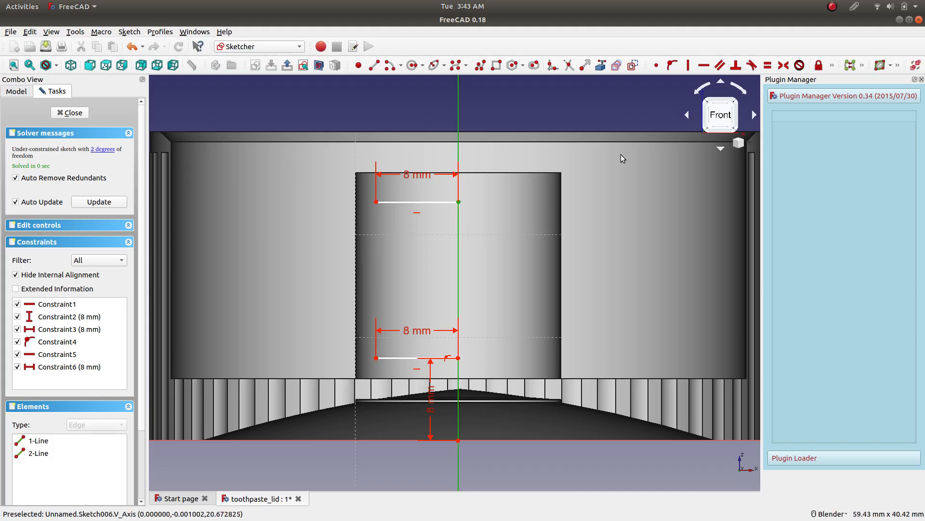
pyautogui.click(672, 65)
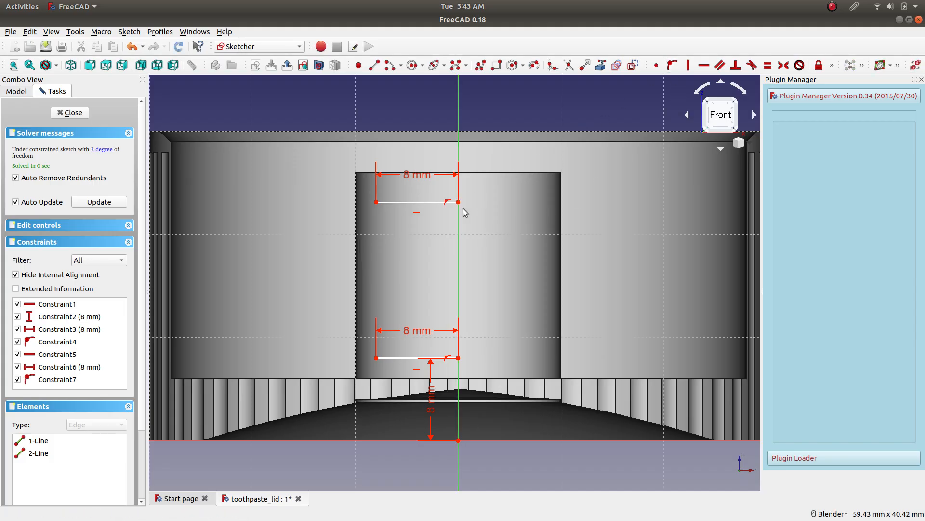
pyautogui.click(458, 202)
pyautogui.click(458, 359)
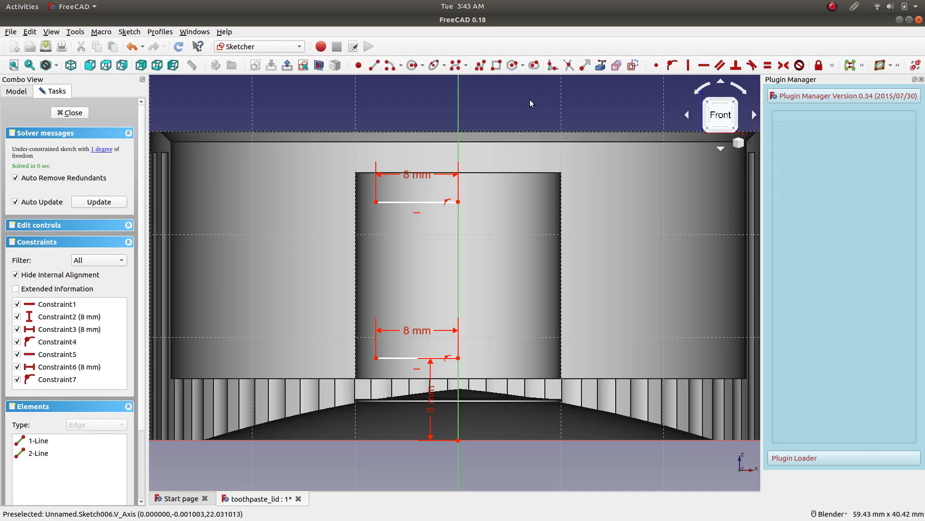
# Try to link the central post's top edge into the sketch as external geometry.
pyautogui.scroll(5, 494, 164)
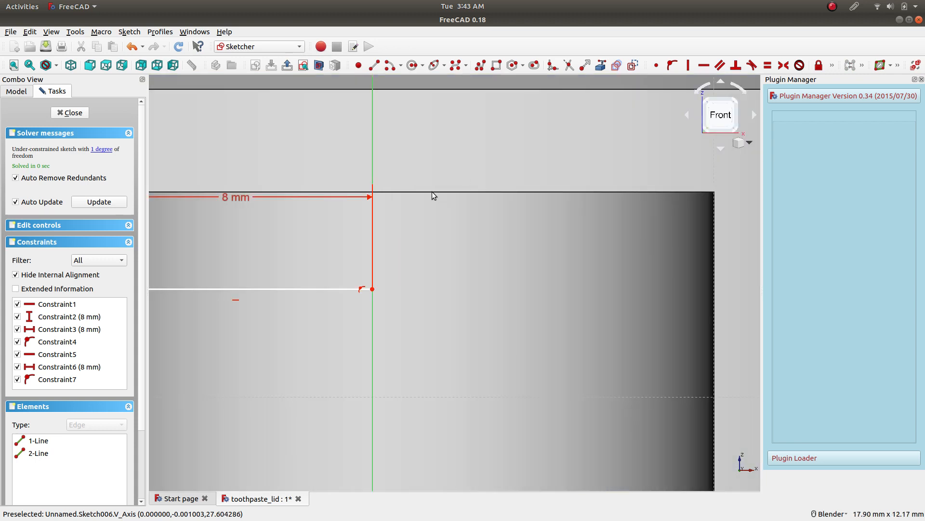
pyautogui.click(598, 71)
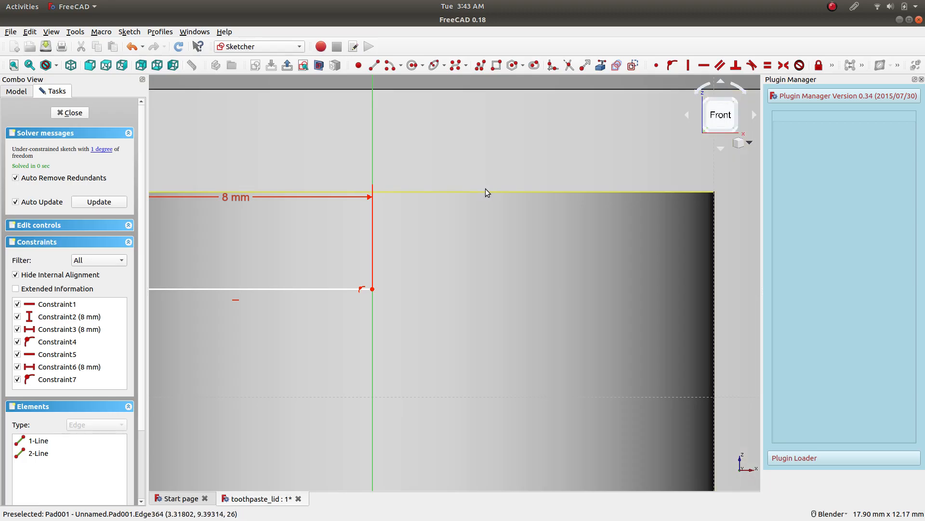
pyautogui.scroll(-3, 443, 246)
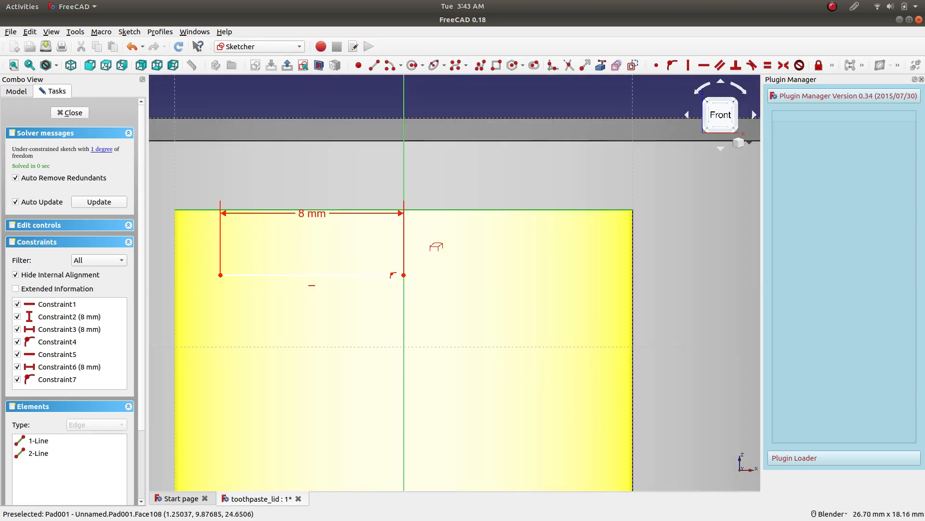
pyautogui.press('Escape')
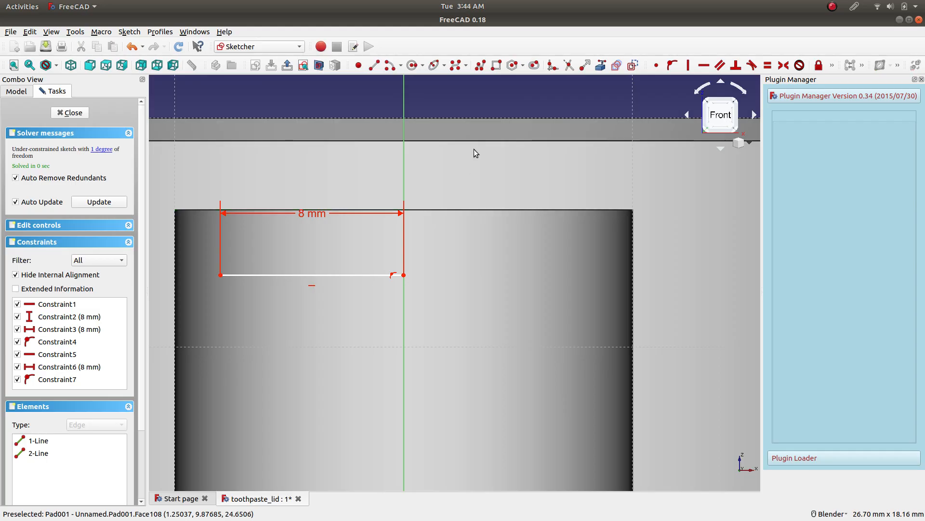
pyautogui.moveTo(430, 211)
pyautogui.mouseDown(button='middle')
pyautogui.moveTo(452, 242)
pyautogui.moveTo(438, 247)
pyautogui.mouseUp(button='middle')
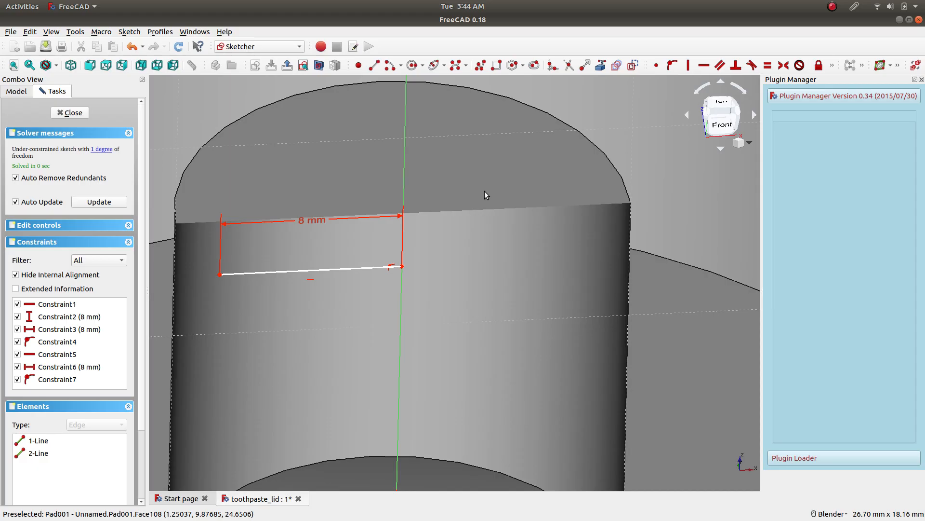
pyautogui.click(600, 65)
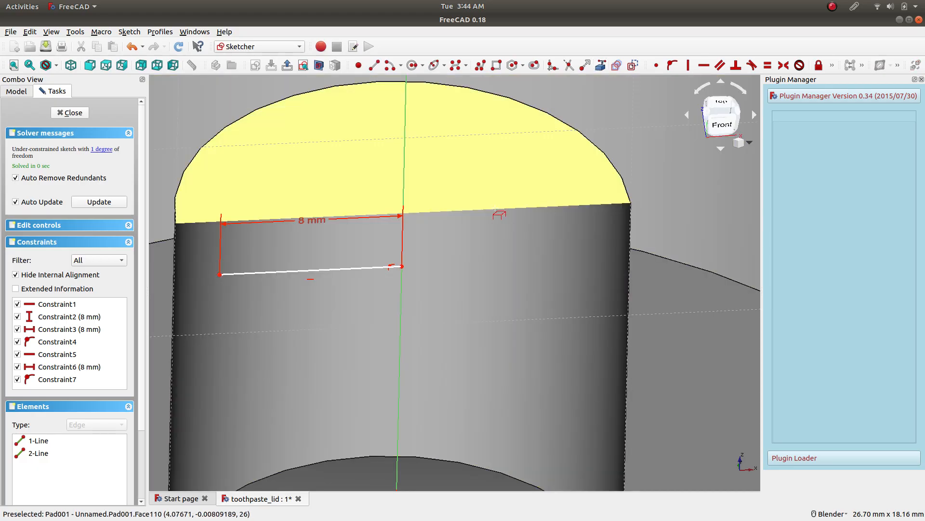
pyautogui.click(490, 214)
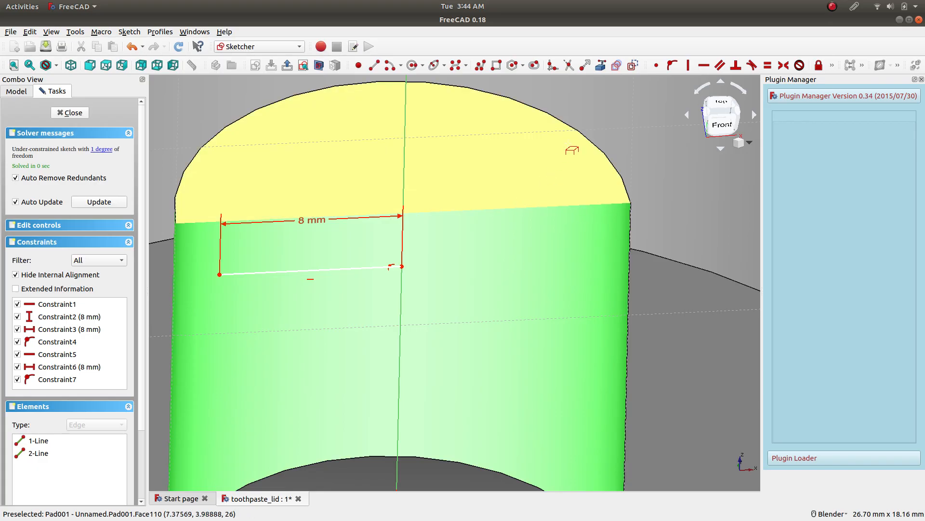
# Return to the front view and move the copied line up to the post's top edge, at a height of about 26 mm.
pyautogui.click(732, 127)
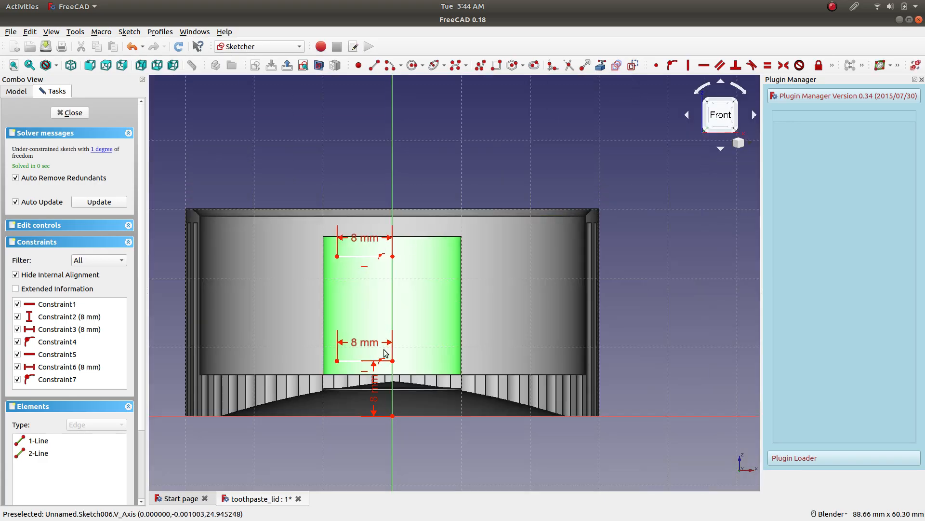
pyautogui.scroll(3, 419, 292)
pyautogui.scroll(-2, 418, 292)
pyautogui.scroll(3, 420, 157)
pyautogui.scroll(-1, 421, 158)
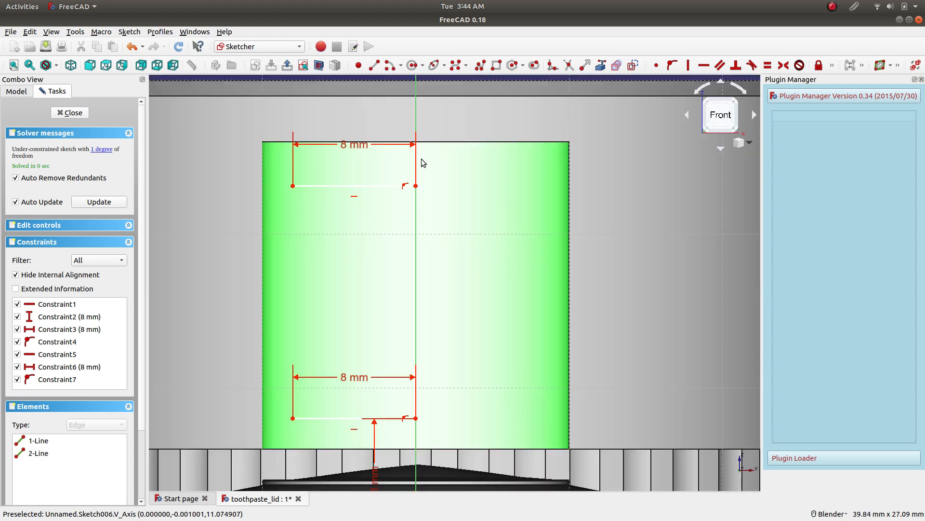
pyautogui.scroll(-3, 405, 347)
pyautogui.scroll(2, 418, 418)
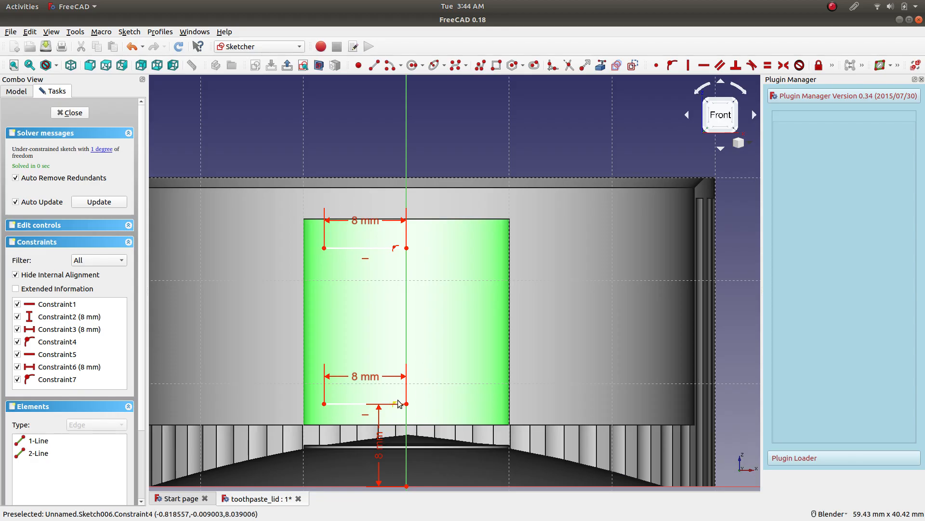
pyautogui.scroll(-2, 416, 266)
pyautogui.scroll(2, 413, 262)
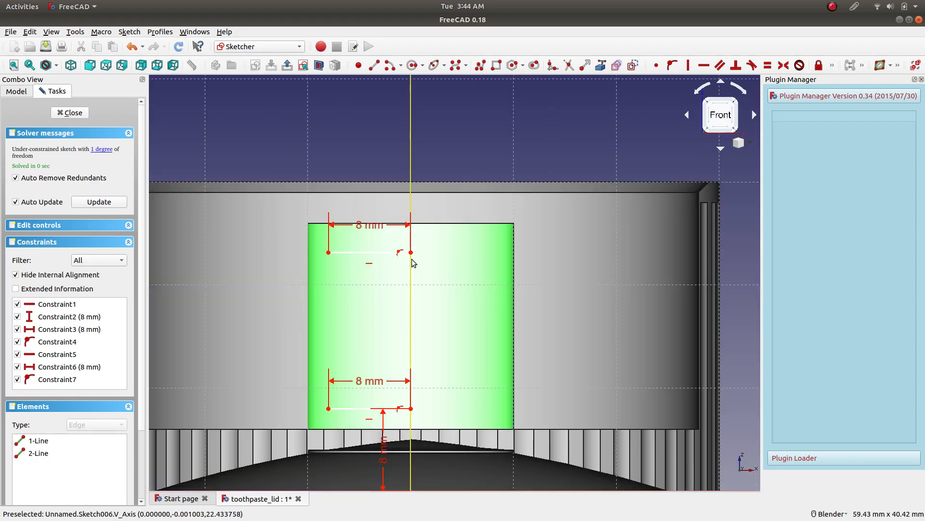
pyautogui.scroll(-1, 362, 250)
pyautogui.scroll(4, 363, 251)
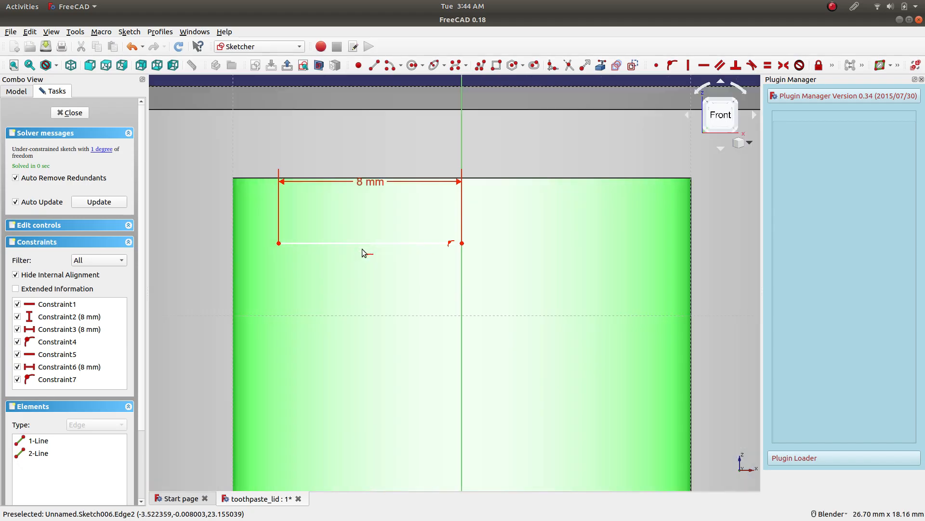
pyautogui.moveTo(336, 244)
pyautogui.mouseDown()
pyautogui.moveTo(337, 168)
pyautogui.moveTo(340, 181)
pyautogui.mouseUp()
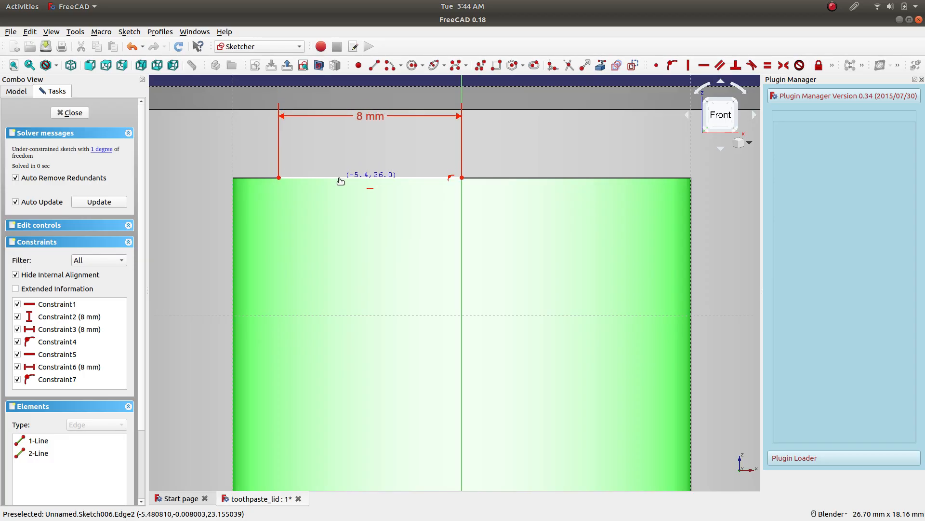
# Draw a two-segment V-shaped polyline from the lower line's outer endpoint, pointing toward the axis, with segments about 3 mm long.
pyautogui.scroll(-2, 340, 253)
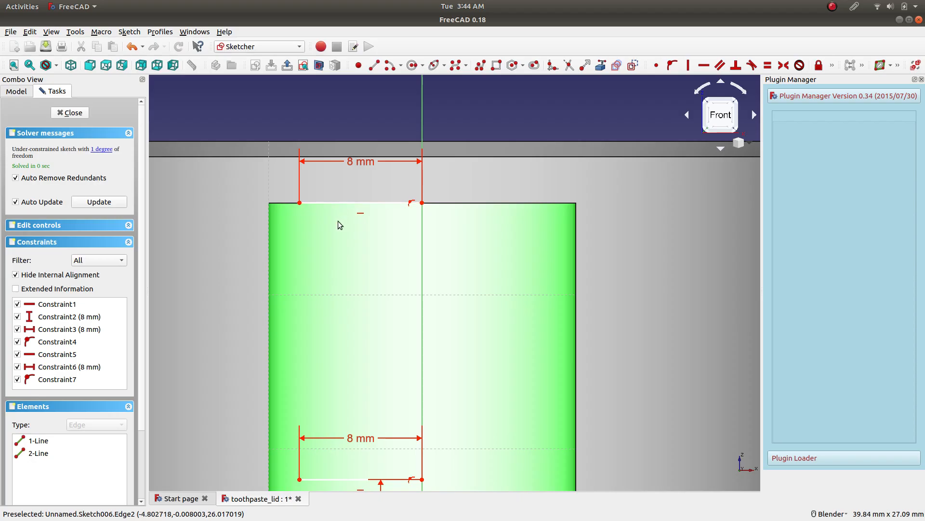
pyautogui.scroll(-4, 340, 258)
pyautogui.scroll(4, 324, 278)
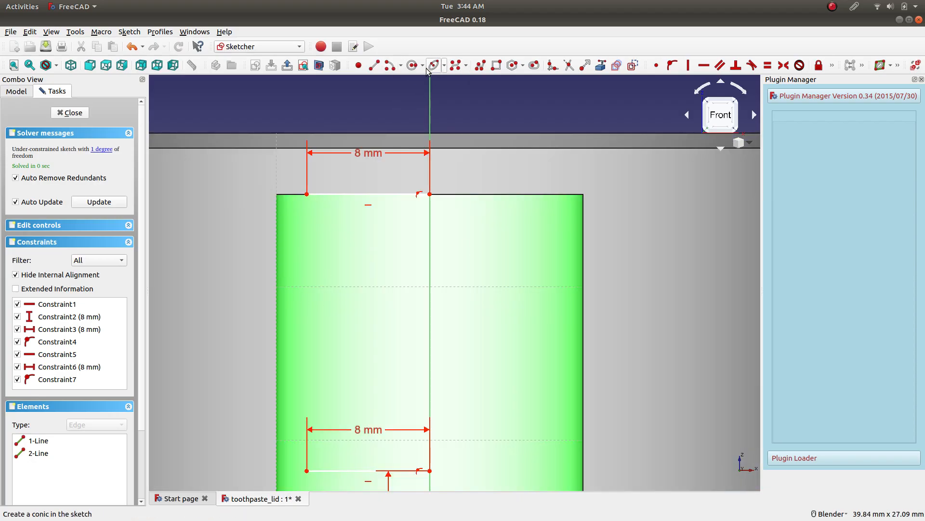
pyautogui.click(481, 68)
pyautogui.scroll(3, 323, 447)
pyautogui.scroll(-3, 328, 458)
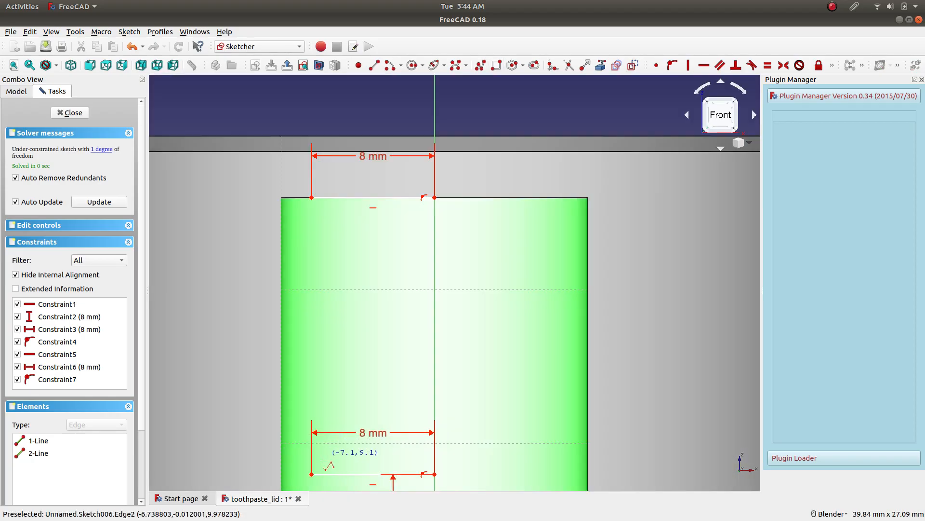
pyautogui.scroll(2, 321, 470)
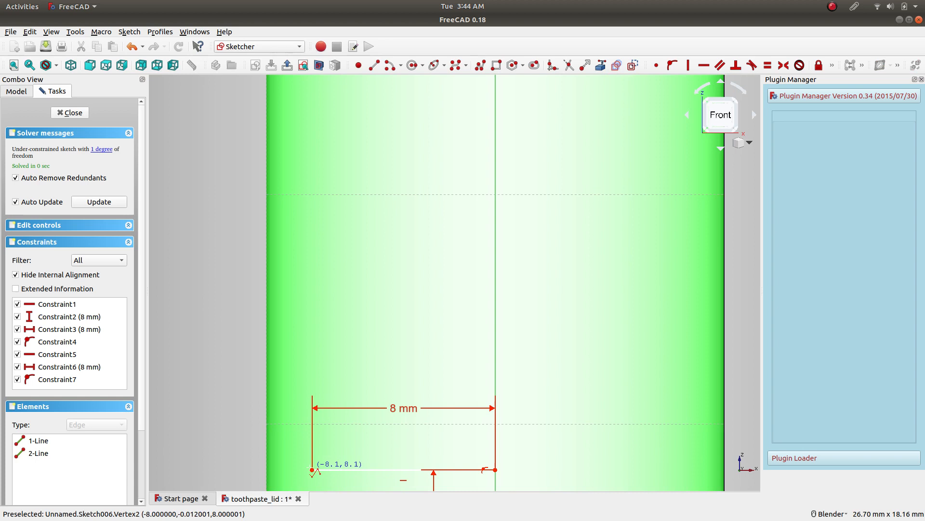
pyautogui.click(313, 470)
pyautogui.click(364, 415)
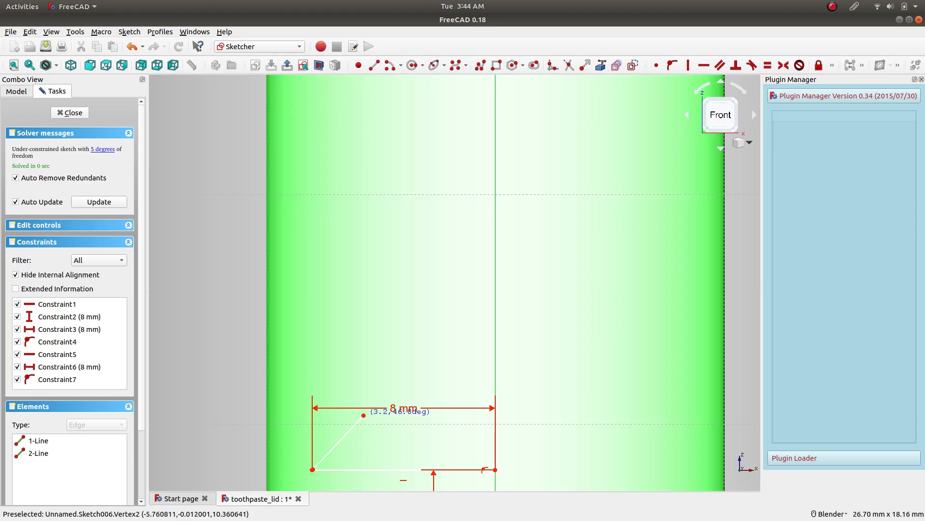
pyautogui.click(314, 365)
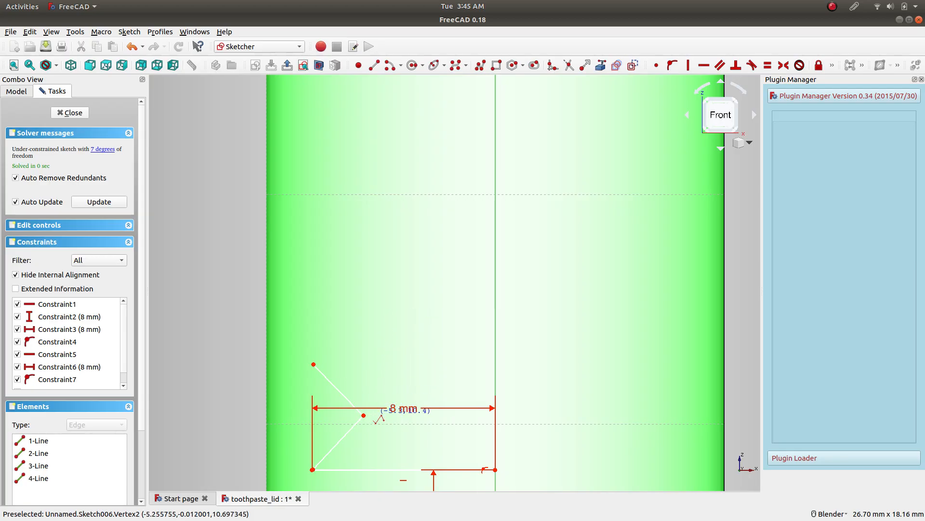
pyautogui.press('Escape')
# Constrain the angle between the two segments of the V-shaped polyline to 90°.
pyautogui.click(344, 438)
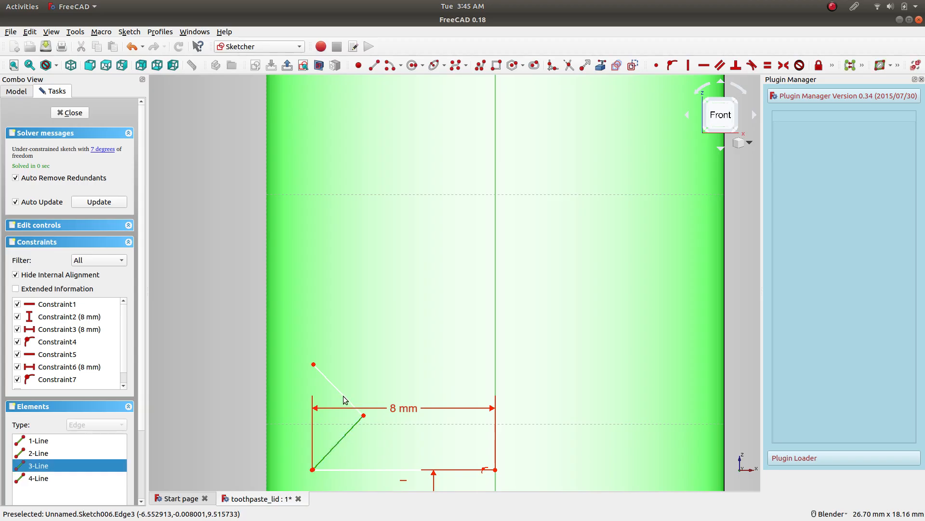
pyautogui.click(347, 398)
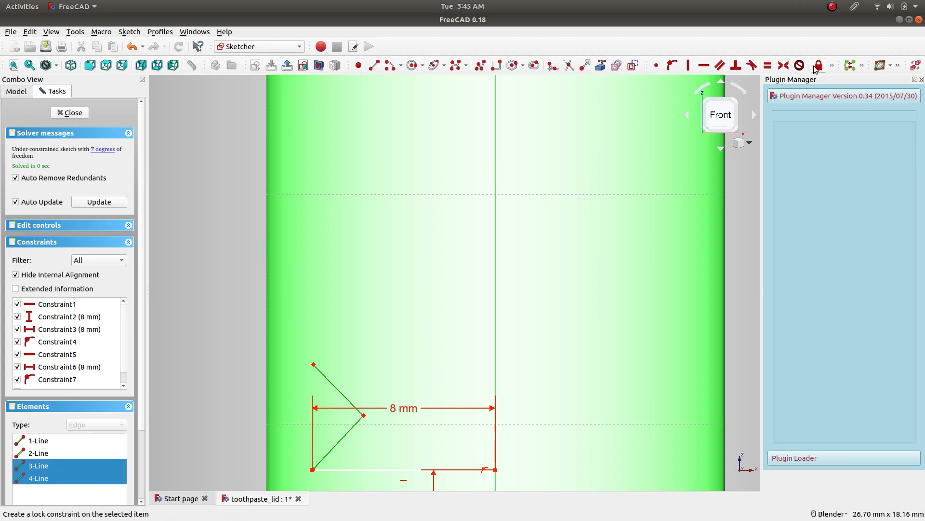
pyautogui.click(832, 66)
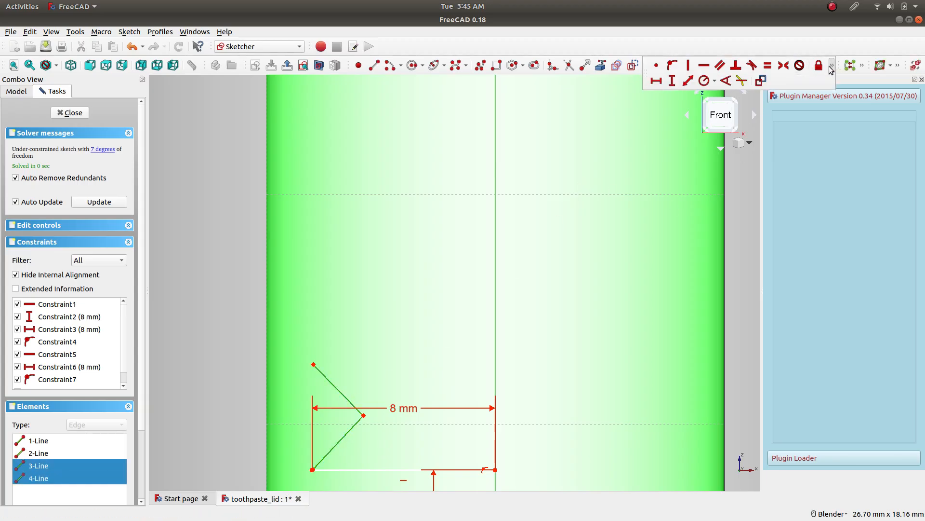
pyautogui.click(704, 81)
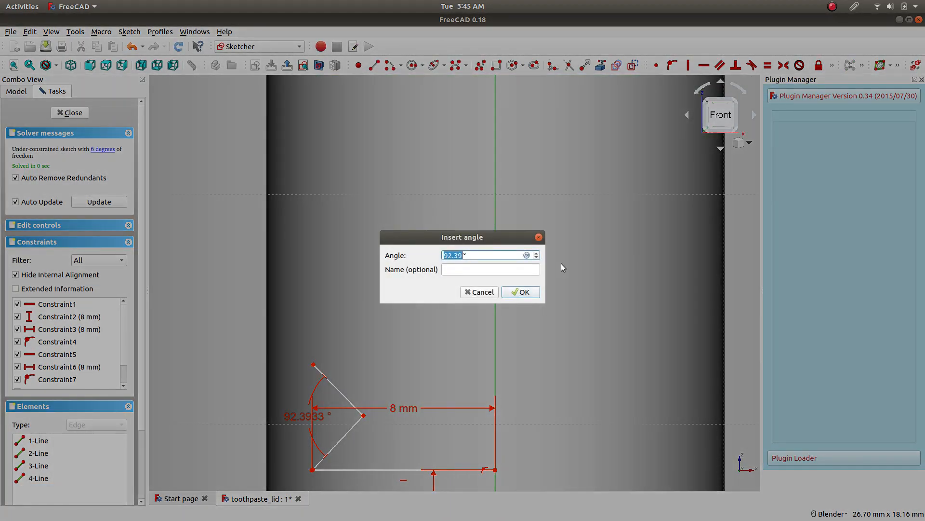
pyautogui.write('90')
pyautogui.press('Return')
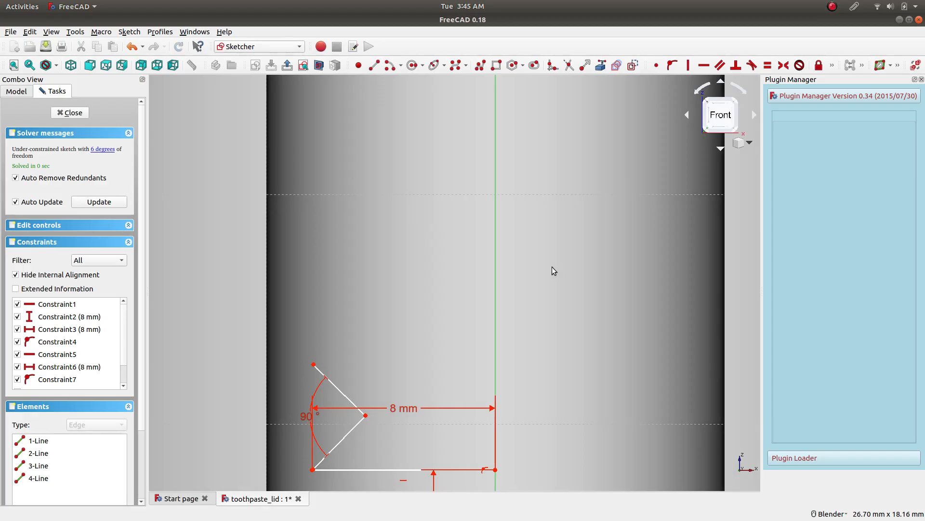
# Align the V's two outer endpoints with a vertical constraint and move the V up, clear of the lower line.
pyautogui.click(313, 364)
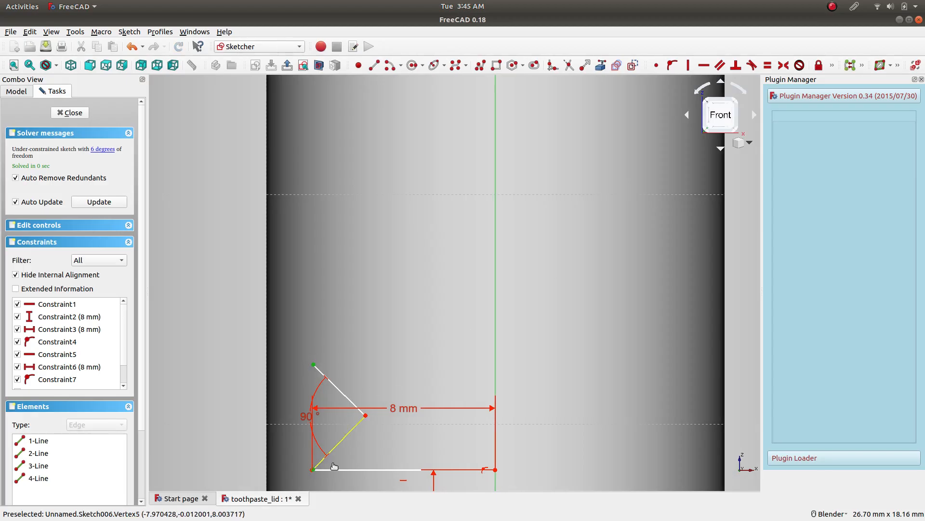
pyautogui.click(689, 65)
pyautogui.moveTo(313, 366)
pyautogui.mouseDown()
pyautogui.moveTo(337, 343)
pyautogui.moveTo(360, 263)
pyautogui.mouseUp()
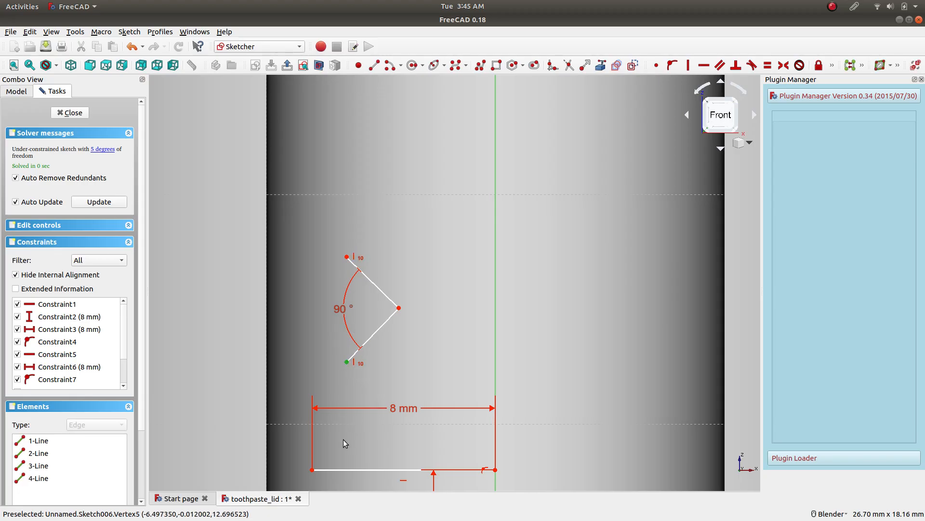
# Try to join the V's lower endpoint to the lower line's outer endpoint with a coincident constraint, and undo it.
pyautogui.click(313, 470)
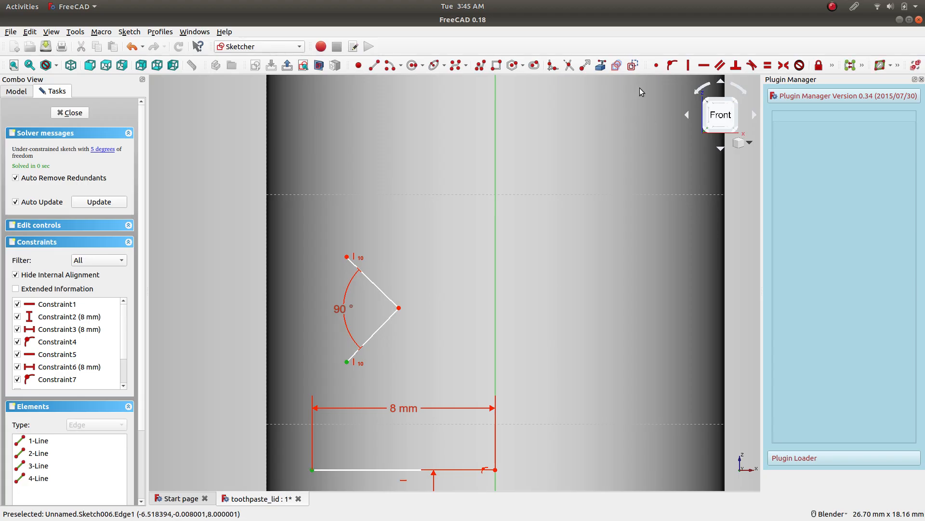
pyautogui.click(656, 66)
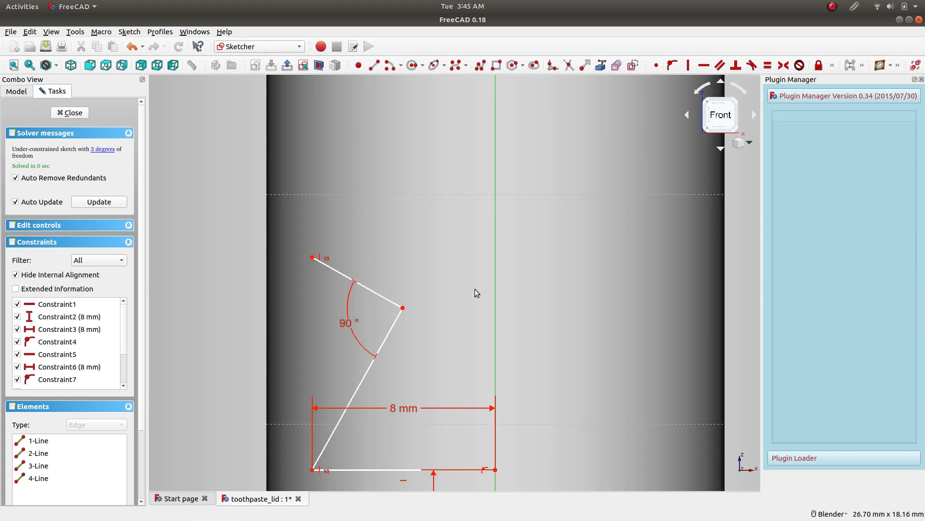
pyautogui.hotkey('ctrl', 'z')
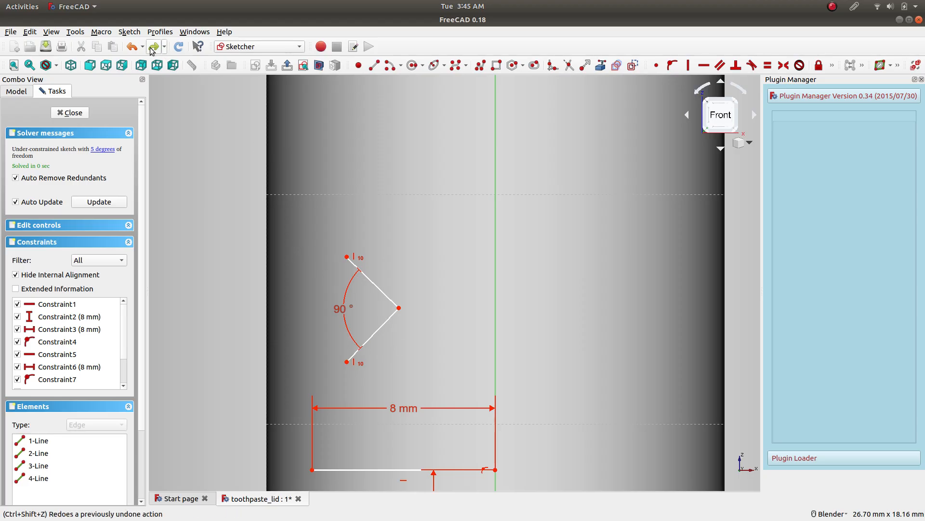
# Make the two segments of the V equal in length with an equality constraint.
pyautogui.moveTo(398, 309)
pyautogui.mouseDown()
pyautogui.moveTo(403, 322)
pyautogui.moveTo(394, 305)
pyautogui.moveTo(393, 312)
pyautogui.mouseUp()
pyautogui.click(378, 320)
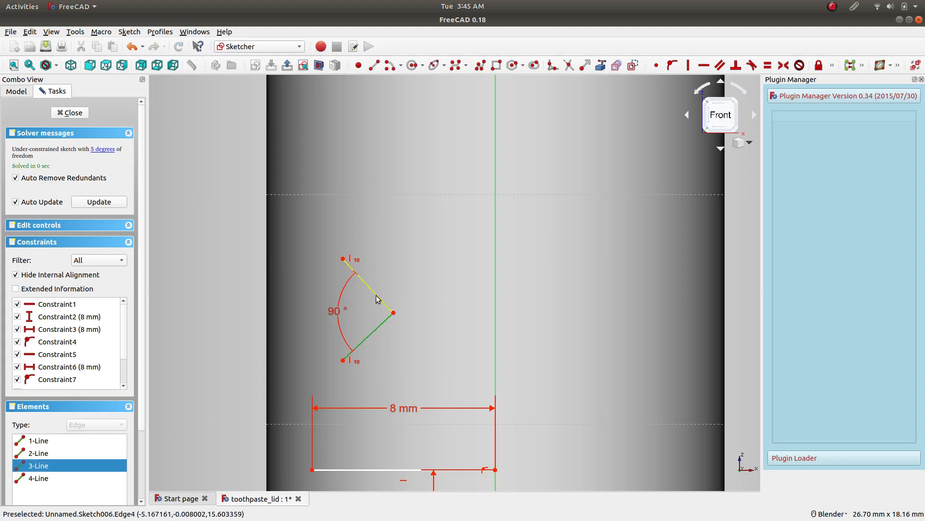
pyautogui.click(376, 299)
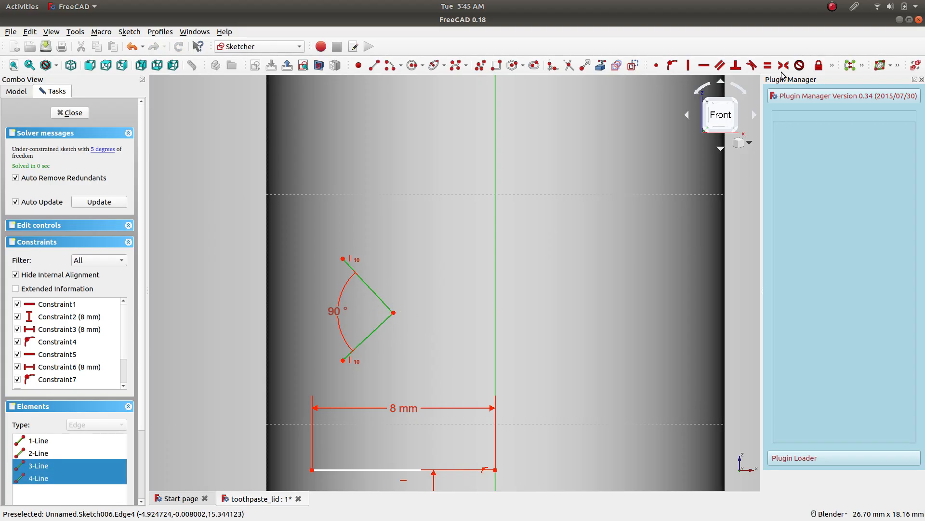
pyautogui.click(766, 67)
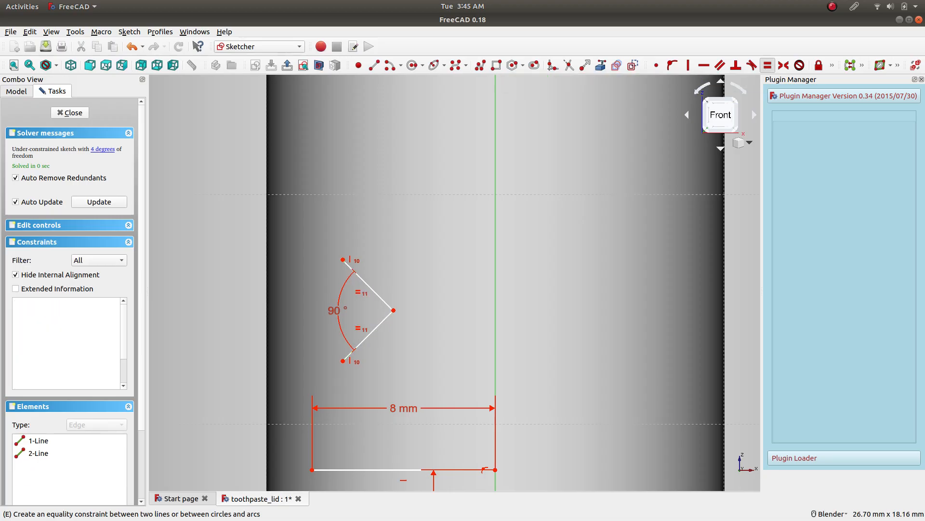
pyautogui.moveTo(395, 309)
pyautogui.mouseDown()
pyautogui.moveTo(405, 332)
pyautogui.moveTo(410, 309)
pyautogui.moveTo(396, 321)
pyautogui.mouseUp()
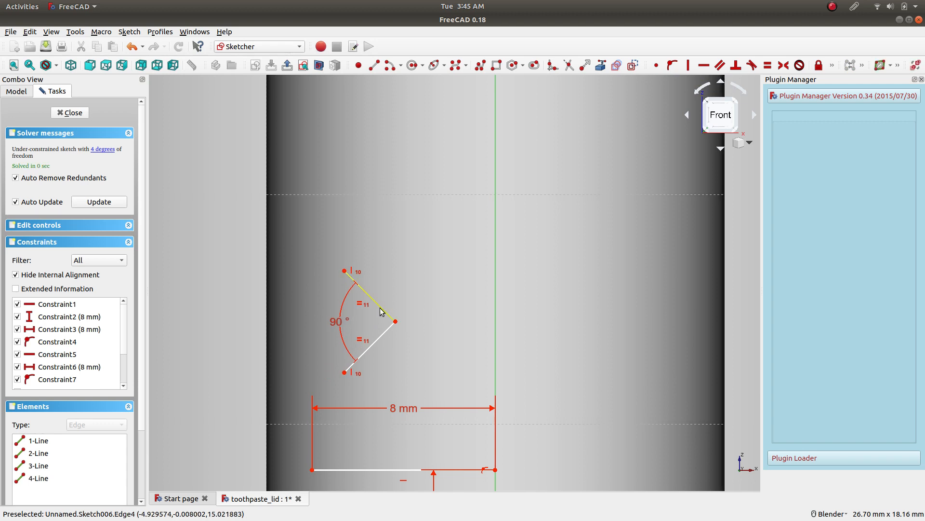
# Set the length of the V's upper segment to 3 mm and position the dimension label outside the profile.
pyautogui.click(381, 309)
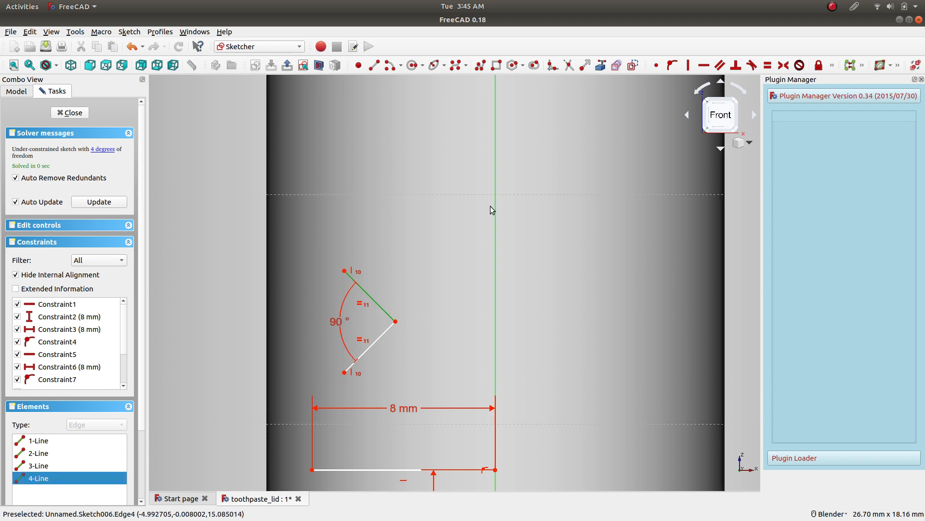
pyautogui.click(832, 65)
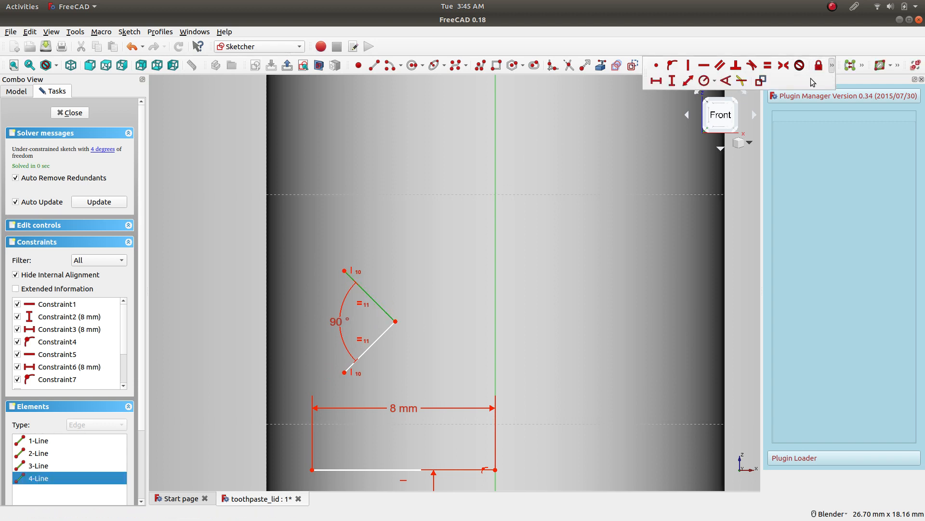
pyautogui.click(688, 81)
pyautogui.write('3.15')
pyautogui.press('Return')
pyautogui.moveTo(355, 320); pyautogui.dragTo(405, 265)
# Attach the V's lower endpoint to the lower line's outer endpoint and move the 90° label to the V's axis side.
pyautogui.click(346, 373)
pyautogui.click(312, 470)
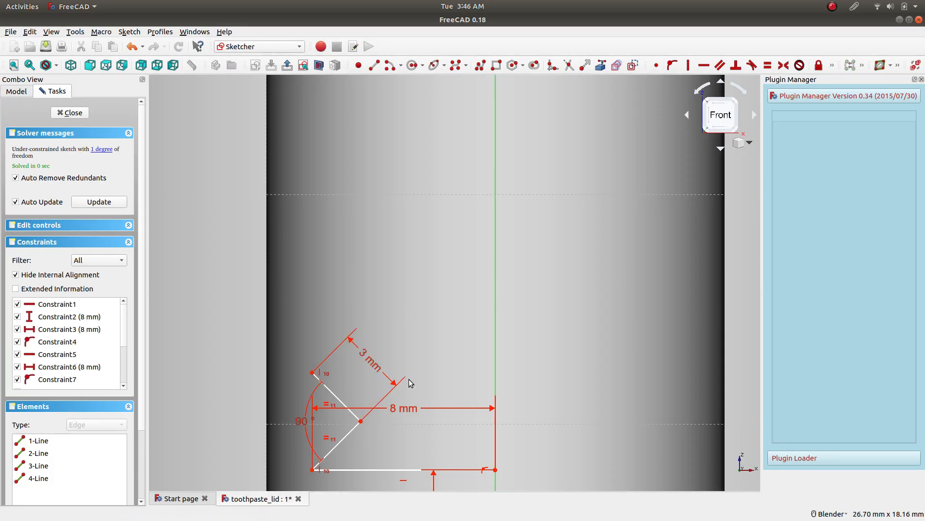
pyautogui.moveTo(303, 421); pyautogui.dragTo(449, 426)
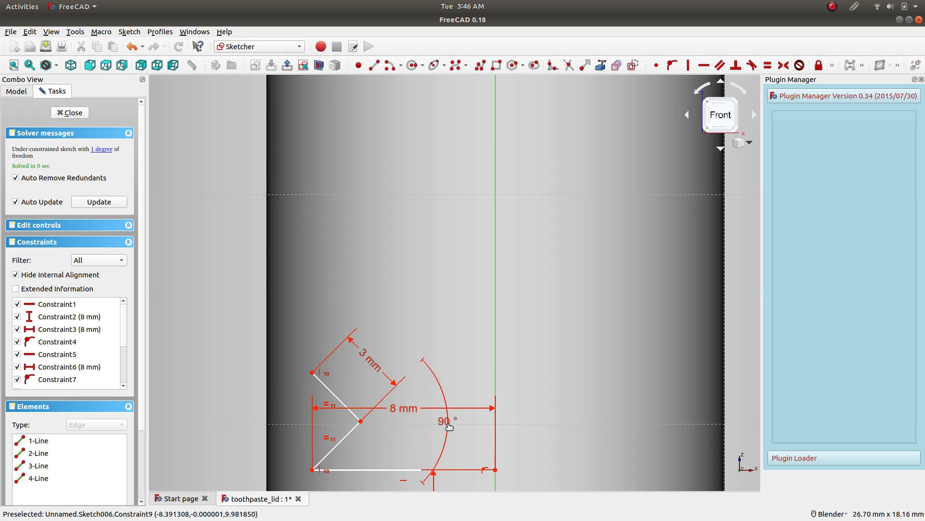
# Try a rectangular array of the V's two segments with 2 columns and 4 rows, extending upward, and undo it.
pyautogui.click(345, 436)
pyautogui.click(327, 387)
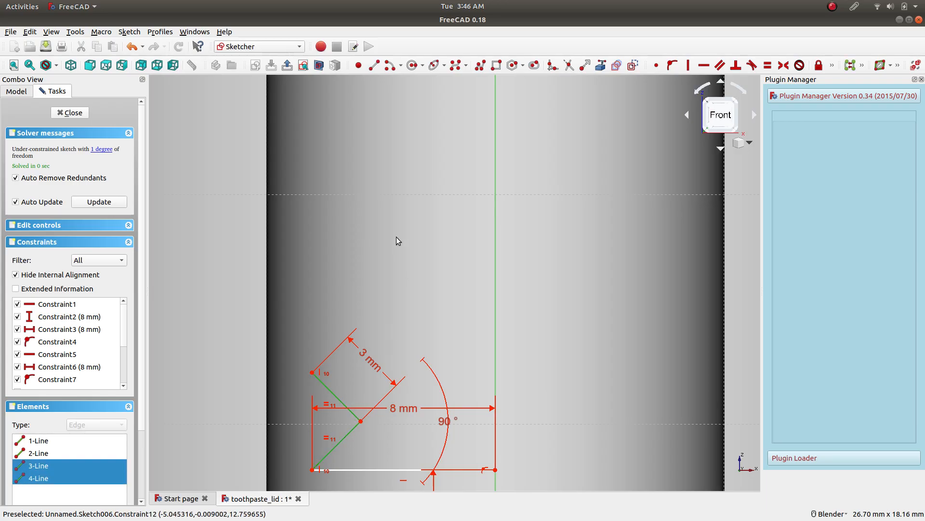
pyautogui.scroll(-2, 397, 239)
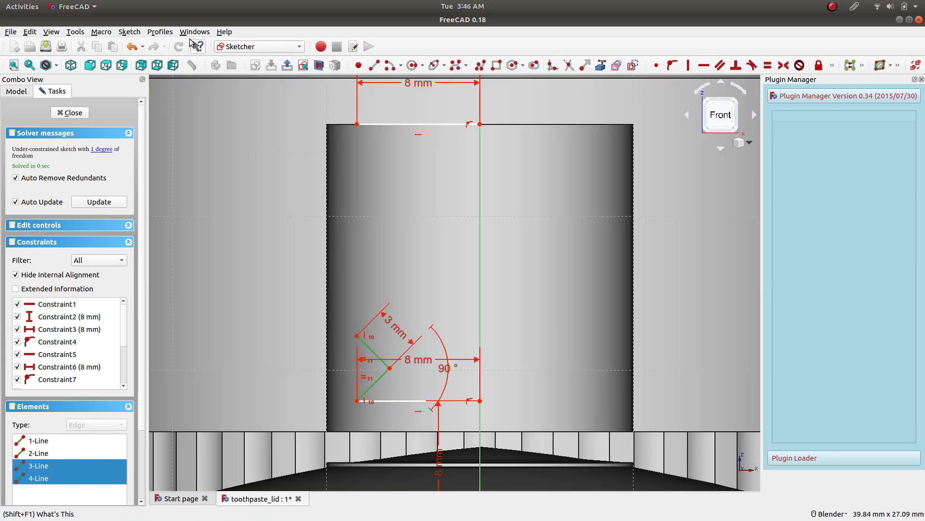
pyautogui.click(129, 31)
pyautogui.moveTo(194, 187)
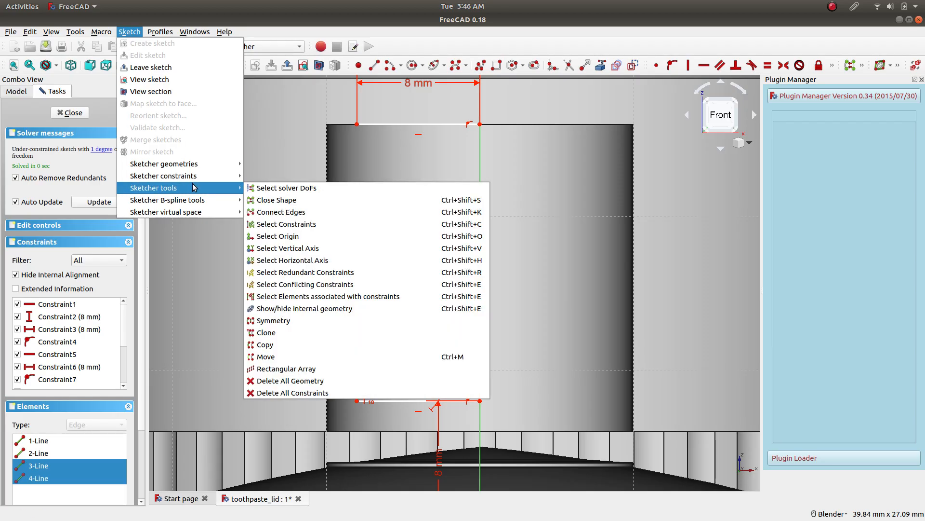
pyautogui.click(295, 369)
pyautogui.click(337, 316)
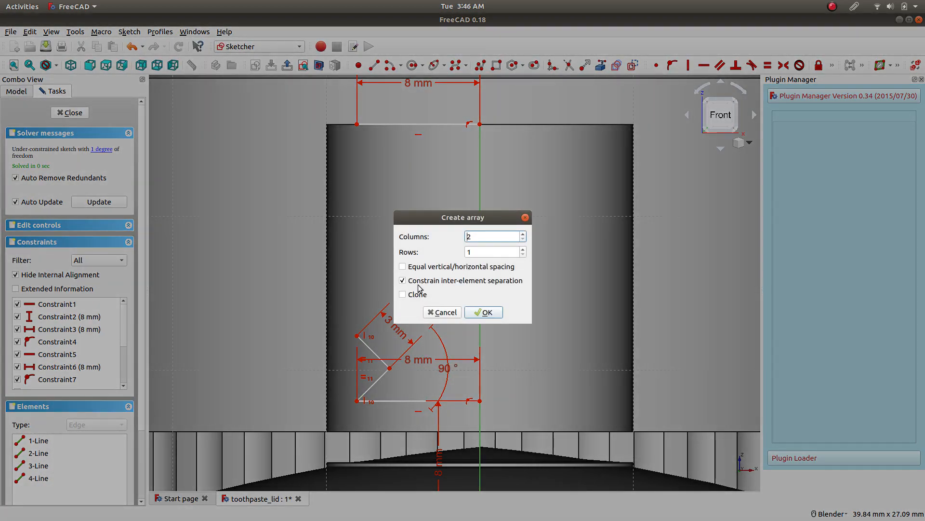
pyautogui.click(487, 253)
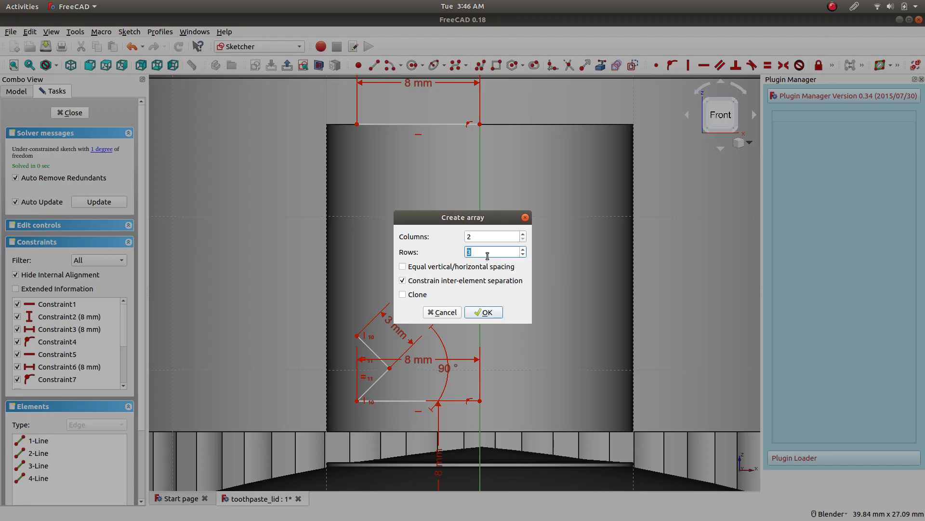
pyautogui.click(496, 237)
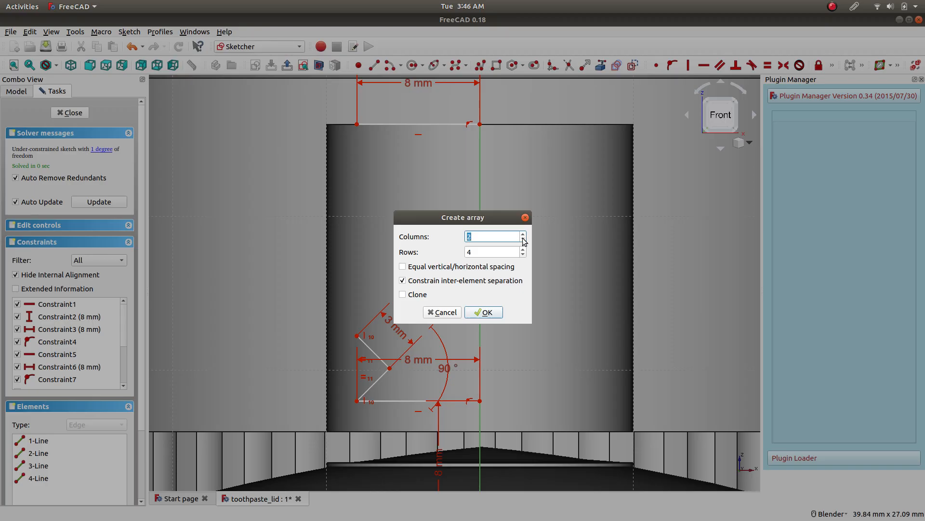
pyautogui.click(470, 269)
pyautogui.moveTo(419, 299)
pyautogui.click(496, 313)
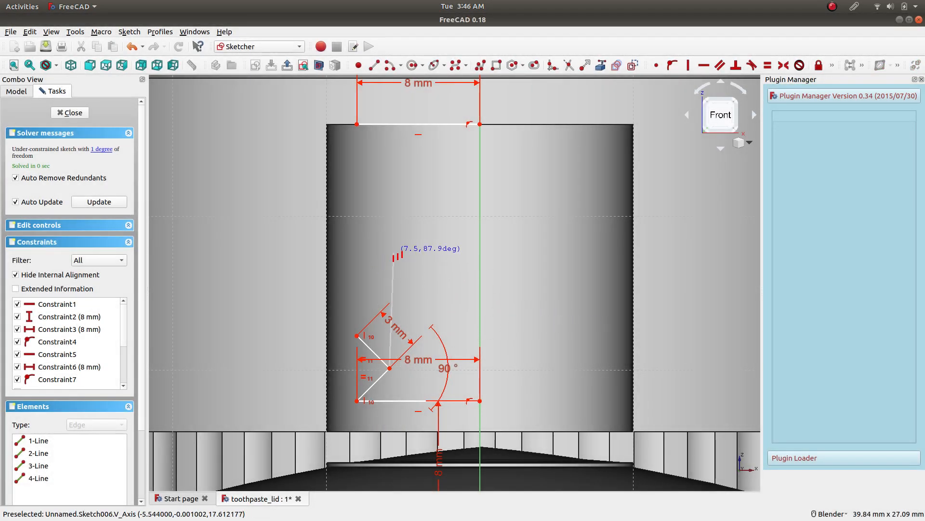
pyautogui.click(387, 248)
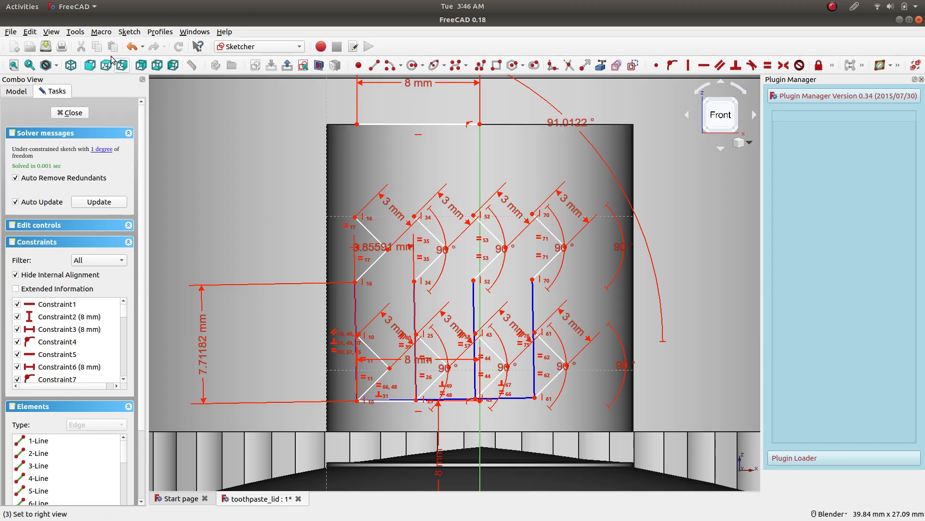
pyautogui.click(131, 46)
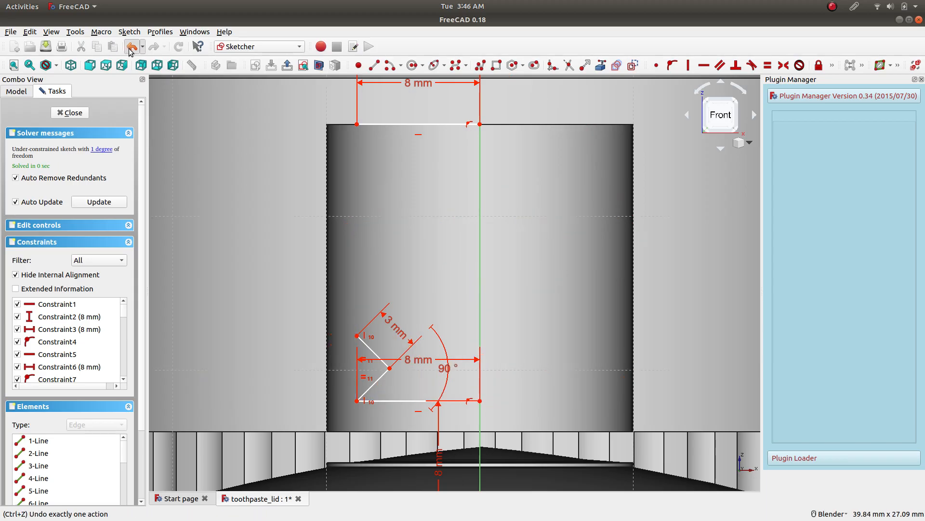
# Clone the V directly above itself and join the clone's lower endpoint to the original's upper endpoint with a coincident constraint.
pyautogui.click(371, 387)
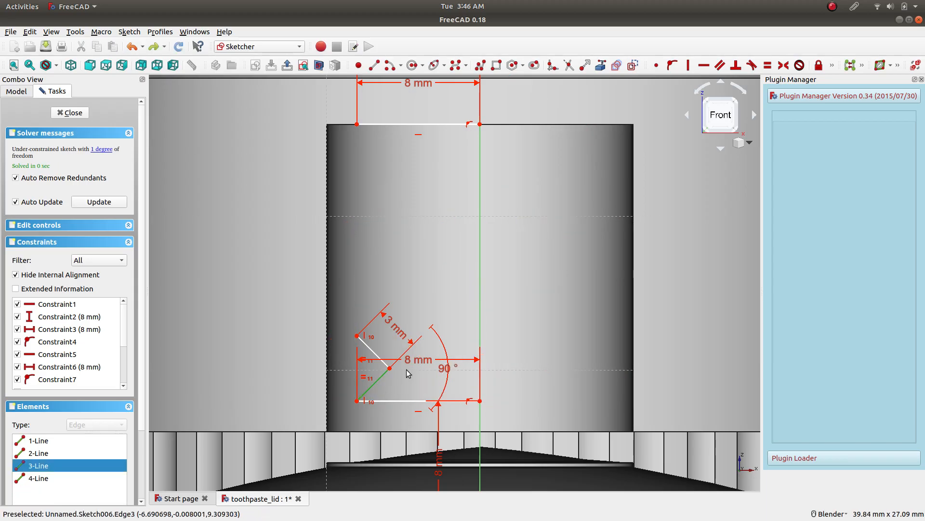
pyautogui.click(377, 353)
pyautogui.click(129, 31)
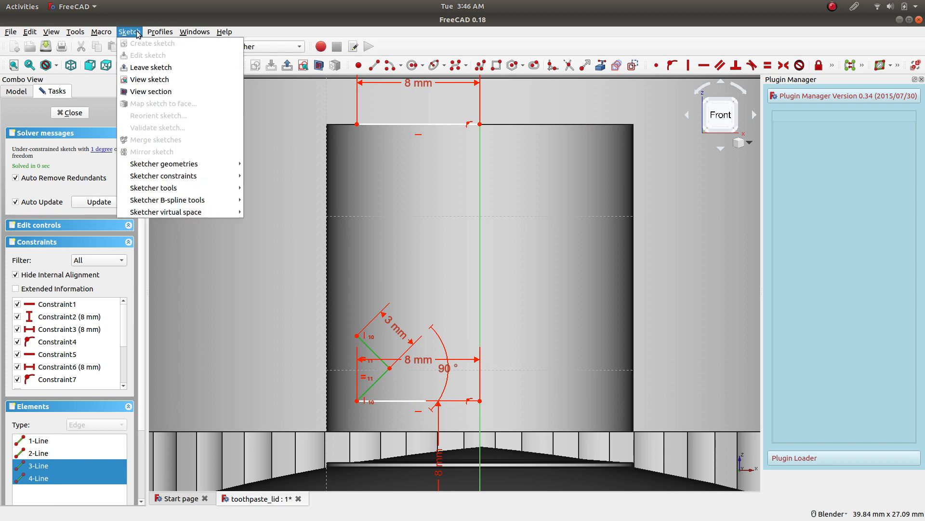
pyautogui.moveTo(201, 193)
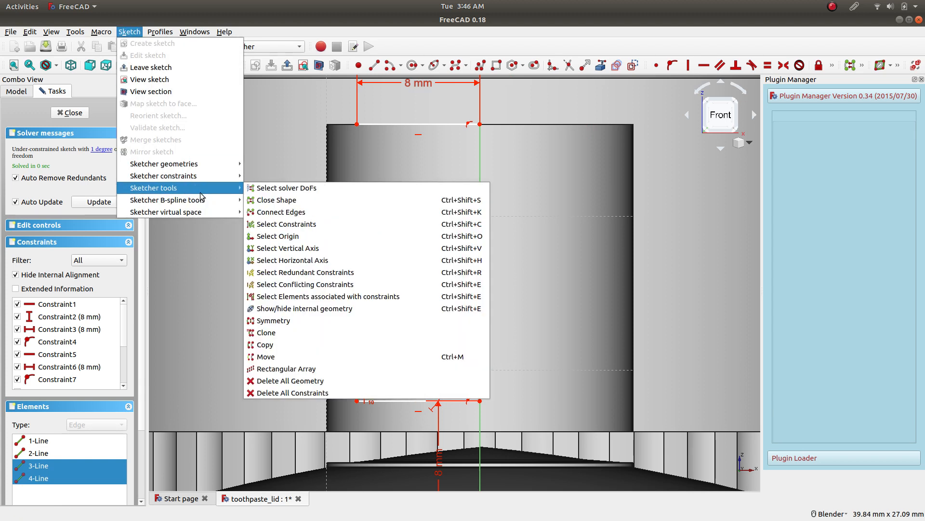
pyautogui.click(319, 335)
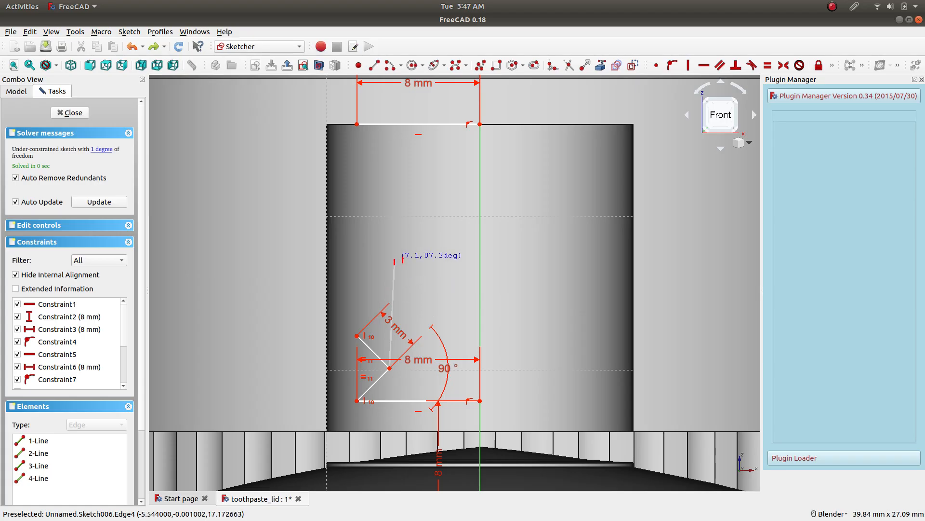
pyautogui.click(390, 249)
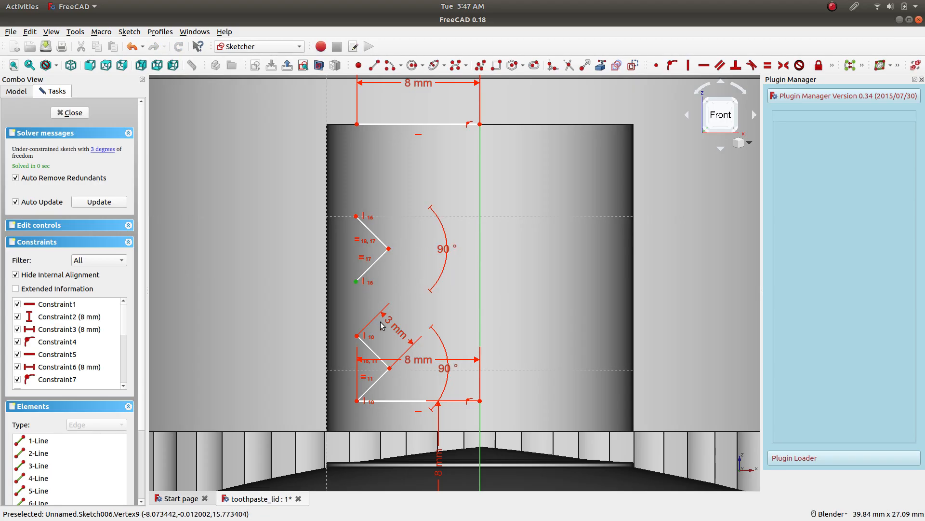
pyautogui.click(357, 335)
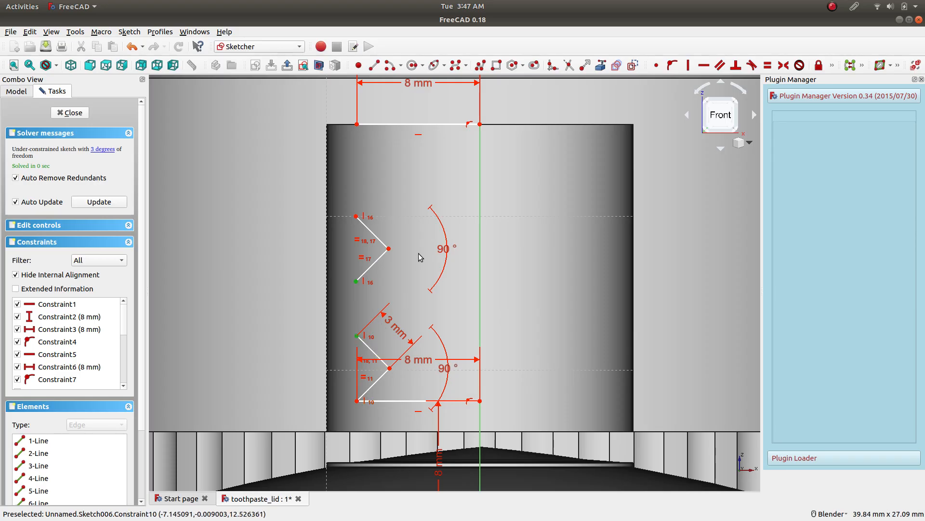
pyautogui.click(657, 65)
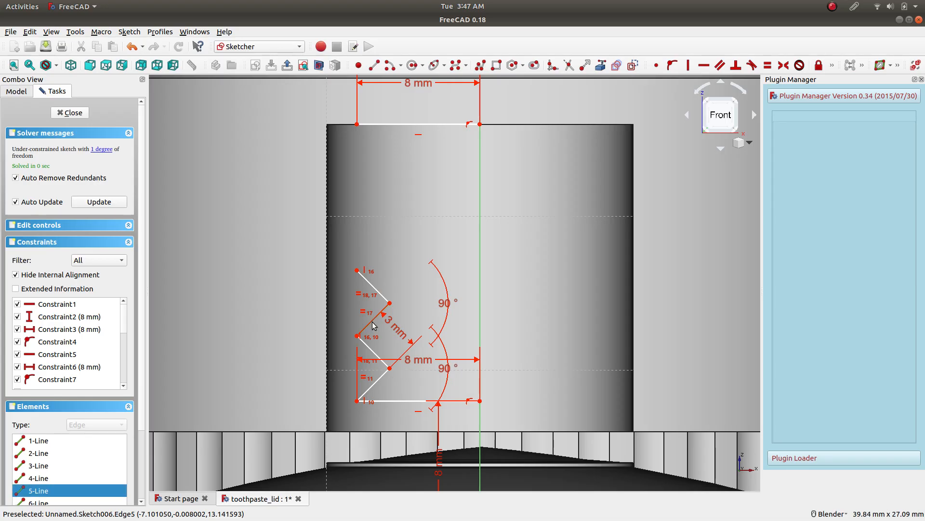
# Try to clone the upper V above itself and attach the clone's lower endpoint to the upper V with a coincident constraint.
pyautogui.click(381, 298)
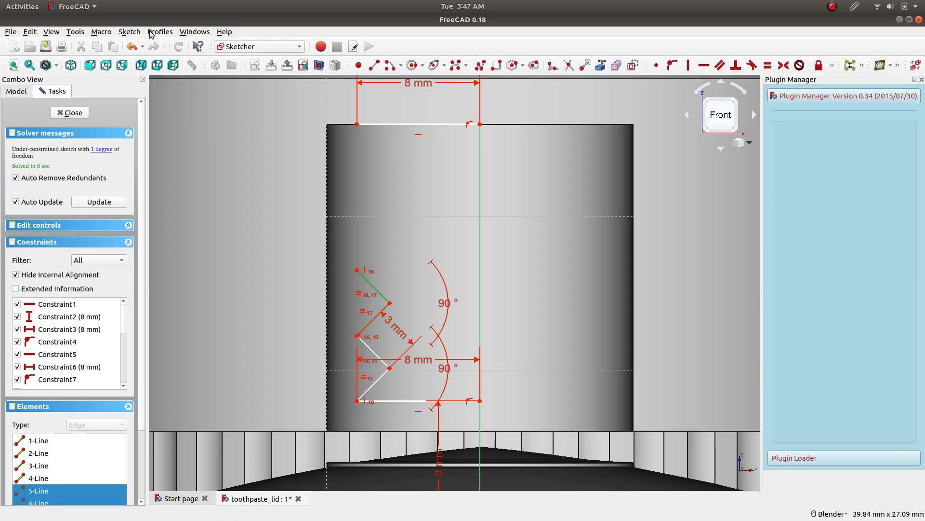
pyautogui.click(129, 32)
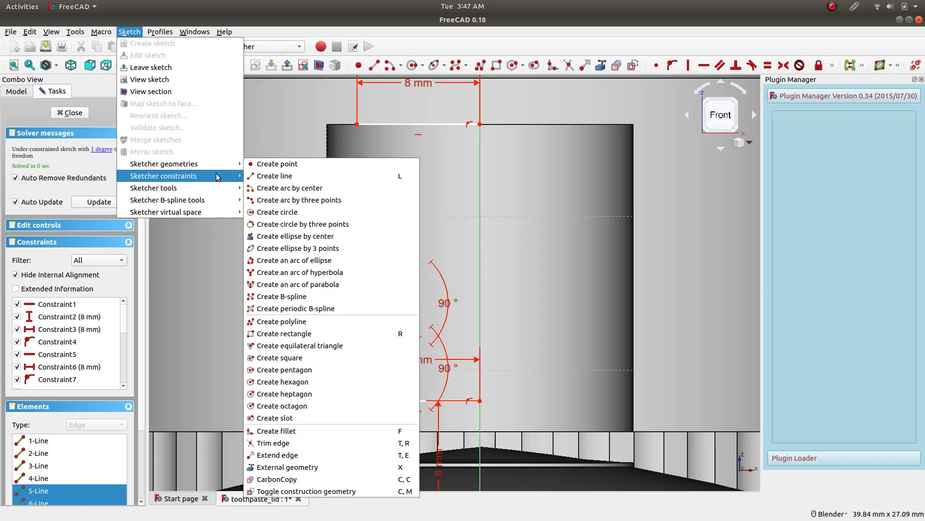
pyautogui.click(289, 332)
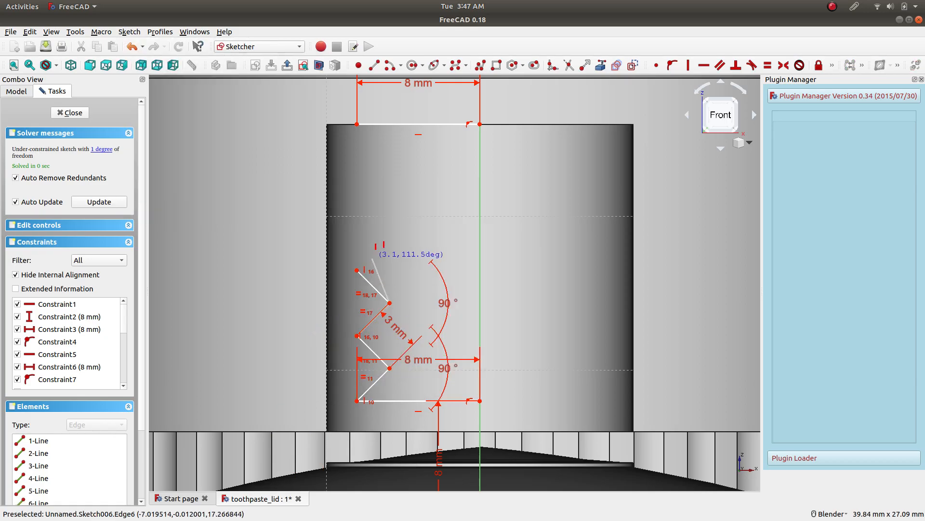
pyautogui.click(389, 214)
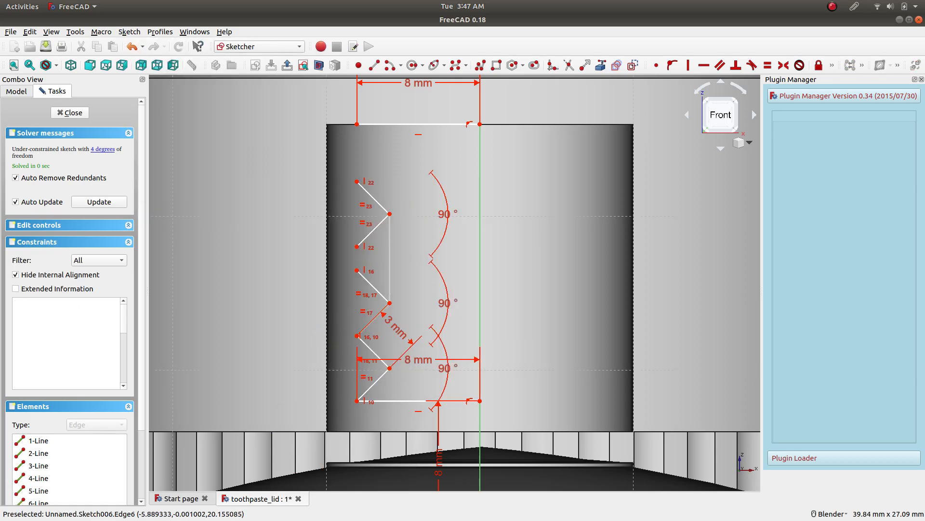
pyautogui.click(356, 246)
pyautogui.click(357, 270)
pyautogui.click(658, 66)
pyautogui.hotkey('ctrl', 'z')
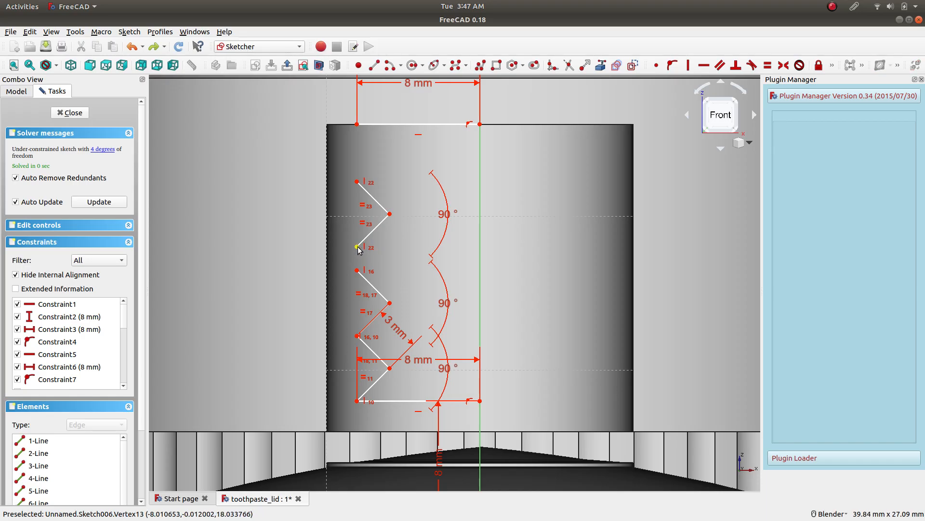
# Shift the cloned V slightly toward the axis, try the coincident constraint on the upper V's top endpoint again, and undo it.
pyautogui.moveTo(358, 248); pyautogui.dragTo(365, 249)
pyautogui.click(357, 271)
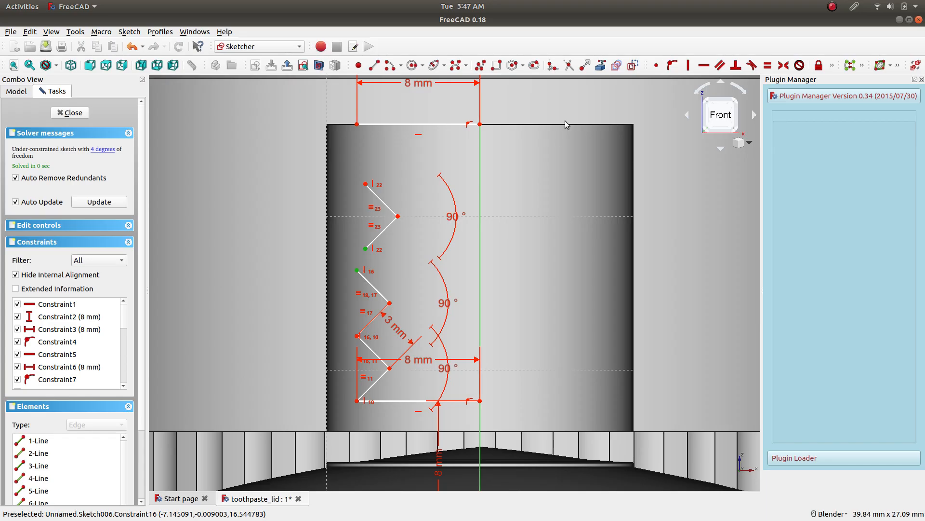
pyautogui.click(656, 65)
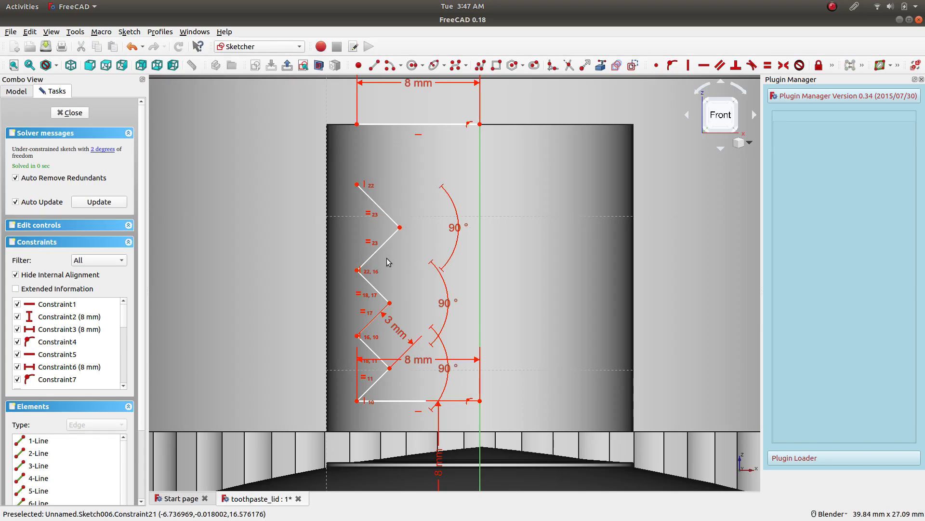
pyautogui.moveTo(390, 304); pyautogui.dragTo(384, 278)
pyautogui.hotkey('ctrl', 'z')
pyautogui.hotkey('ctrl', 'z')
# Undo the third V's clone and move the 3 mm dimension label closer to the lowest V's upper segment.
pyautogui.moveTo(399, 217)
pyautogui.mouseDown()
pyautogui.moveTo(430, 229)
pyautogui.moveTo(383, 229)
pyautogui.moveTo(412, 231)
pyautogui.moveTo(405, 225)
pyautogui.mouseUp()
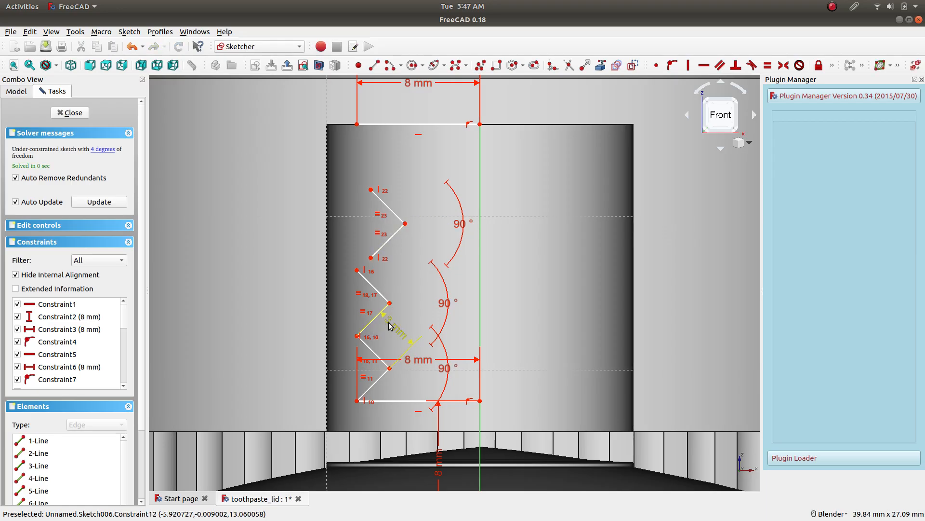
pyautogui.moveTo(393, 325); pyautogui.dragTo(379, 340)
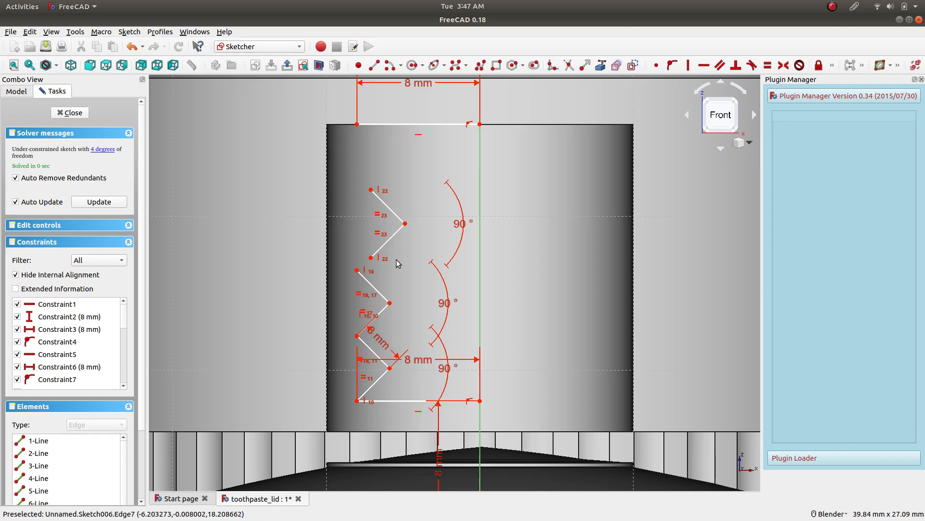
pyautogui.hotkey('ctrl', 'z')
pyautogui.hotkey('ctrl', 'z')
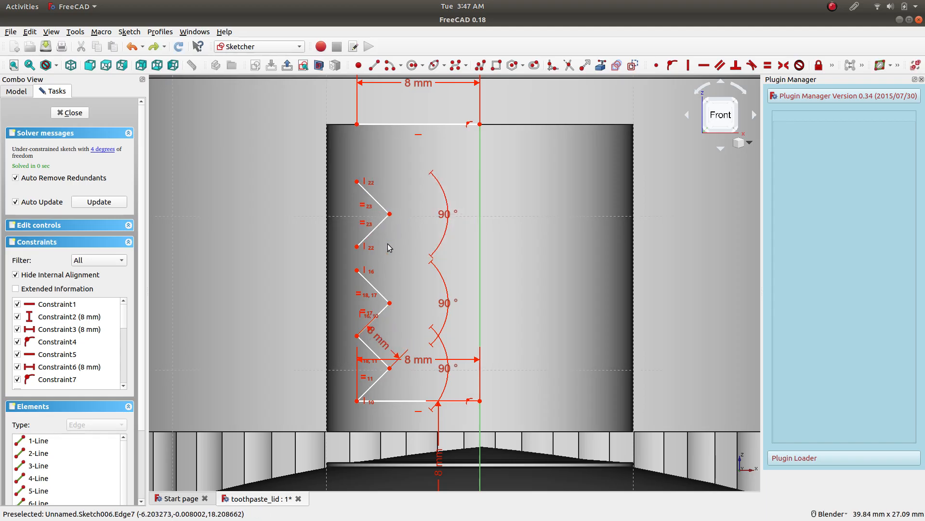
pyautogui.hotkey('ctrl', 'z')
pyautogui.hotkey('ctrl', 'z')
pyautogui.moveTo(396, 349); pyautogui.dragTo(386, 353)
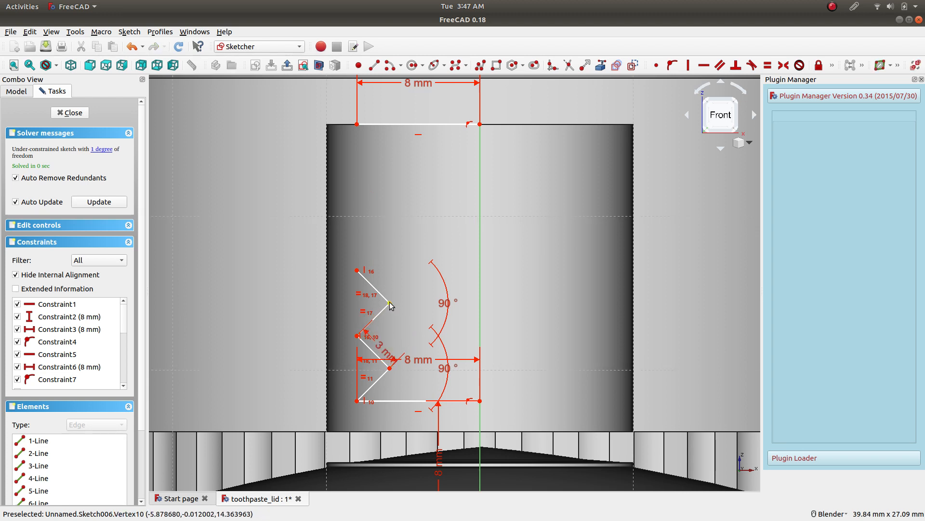
pyautogui.moveTo(447, 312); pyautogui.dragTo(407, 312)
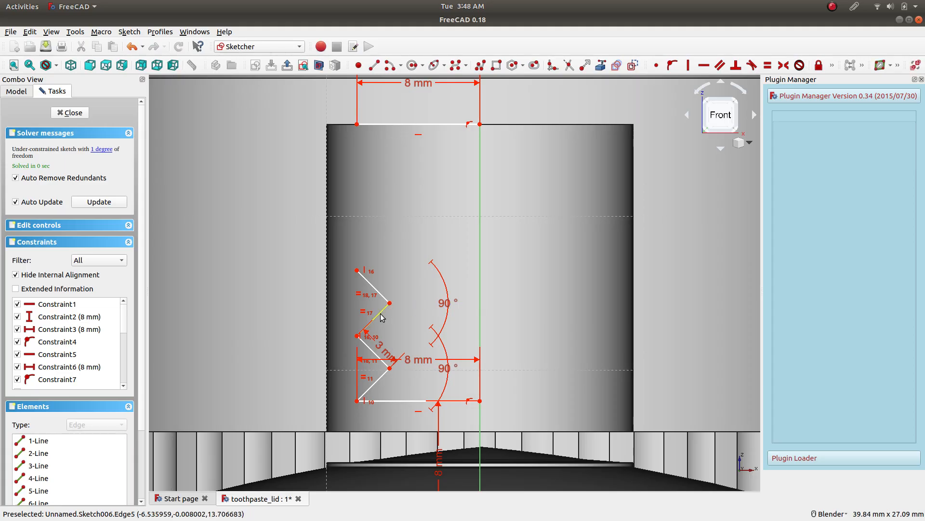
# Clone the lowest V's two segments to a position above the second V.
pyautogui.click(372, 385)
pyautogui.click(365, 346)
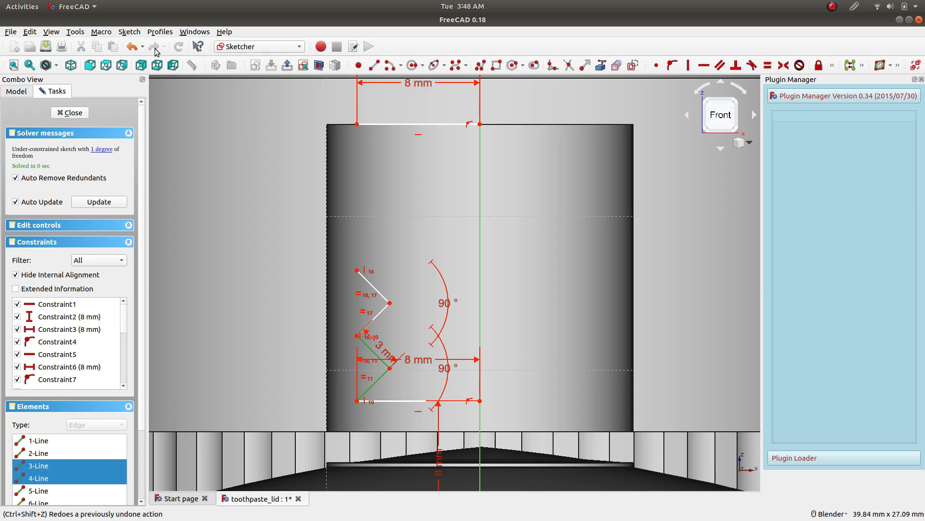
pyautogui.click(137, 33)
pyautogui.moveTo(159, 187)
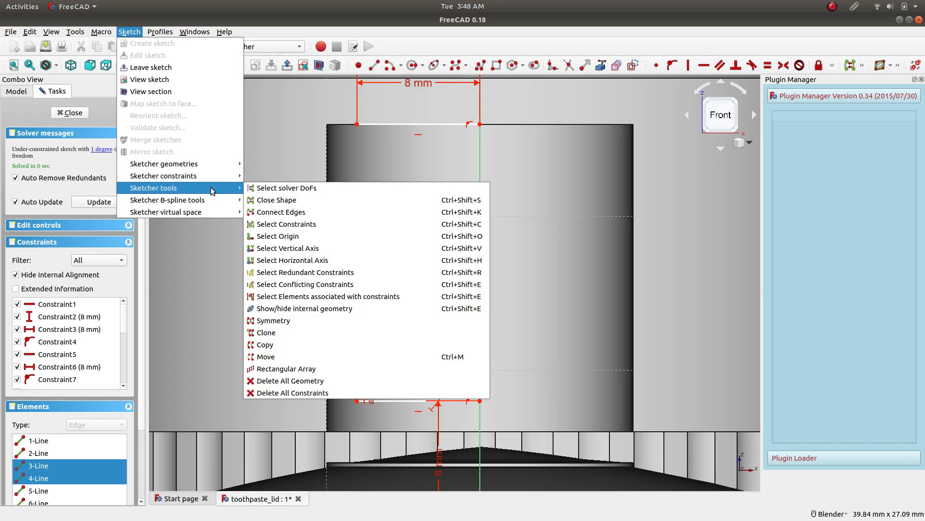
pyautogui.click(289, 322)
pyautogui.click(390, 216)
# Pull the new clone toward the axis and join its lower endpoint to the second V's upper endpoint with a coincident constraint.
pyautogui.moveTo(358, 248); pyautogui.dragTo(381, 243)
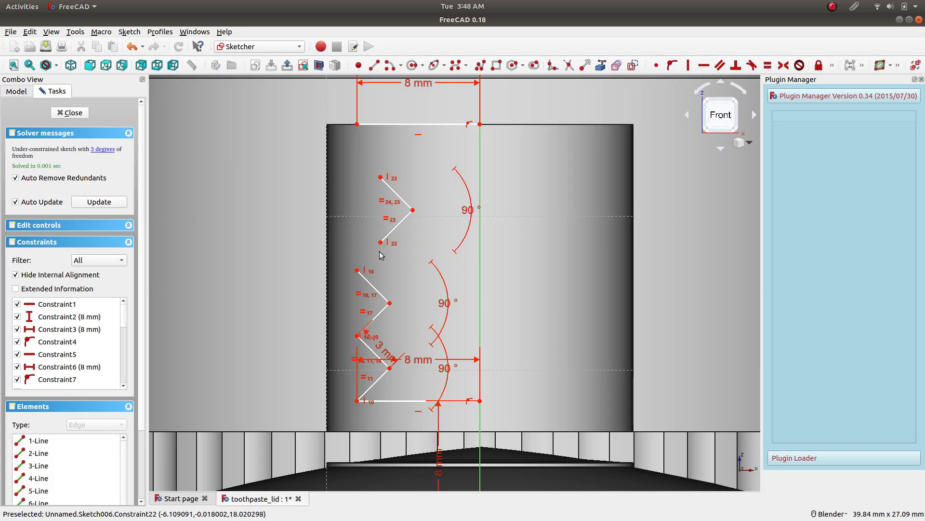
pyautogui.click(381, 242)
pyautogui.click(357, 271)
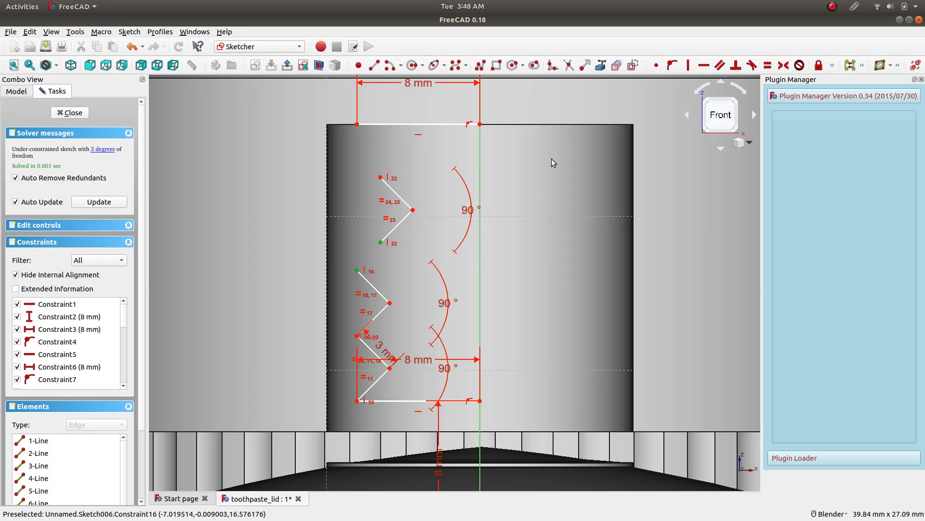
pyautogui.click(661, 69)
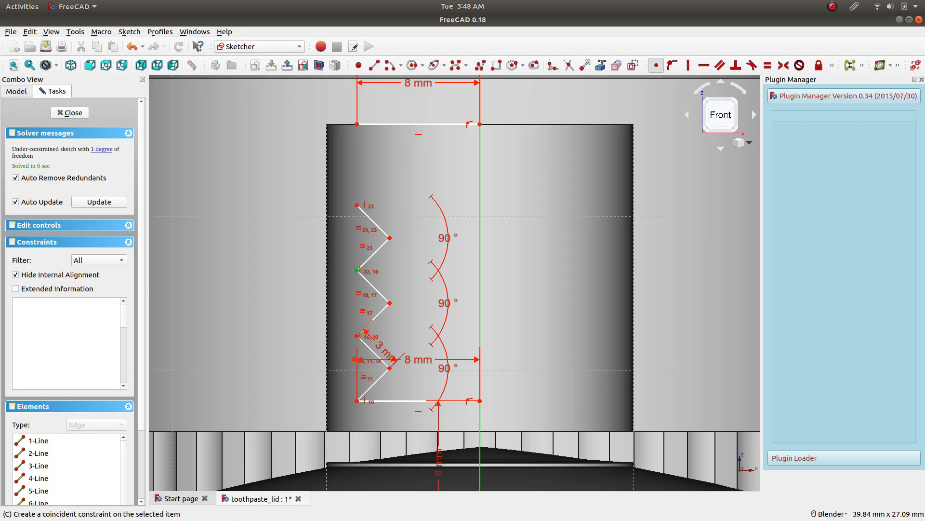
# Clone the lowest V's two segments again and place the copy above the third V.
pyautogui.click(376, 382)
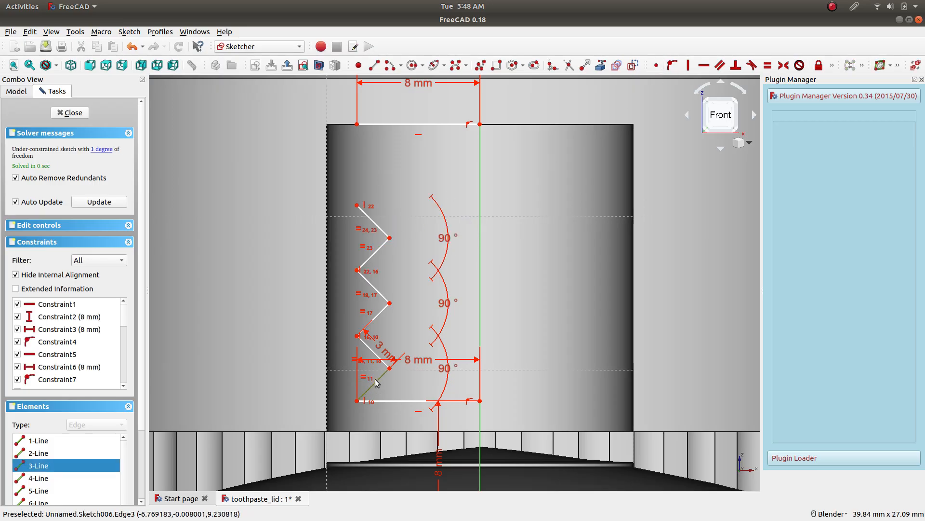
pyautogui.click(366, 348)
pyautogui.click(365, 348)
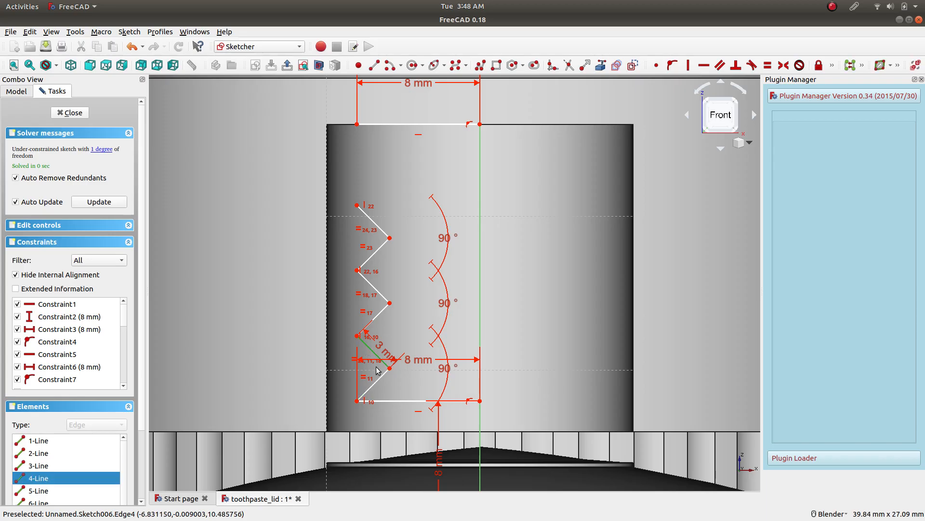
pyautogui.click(373, 386)
pyautogui.click(129, 32)
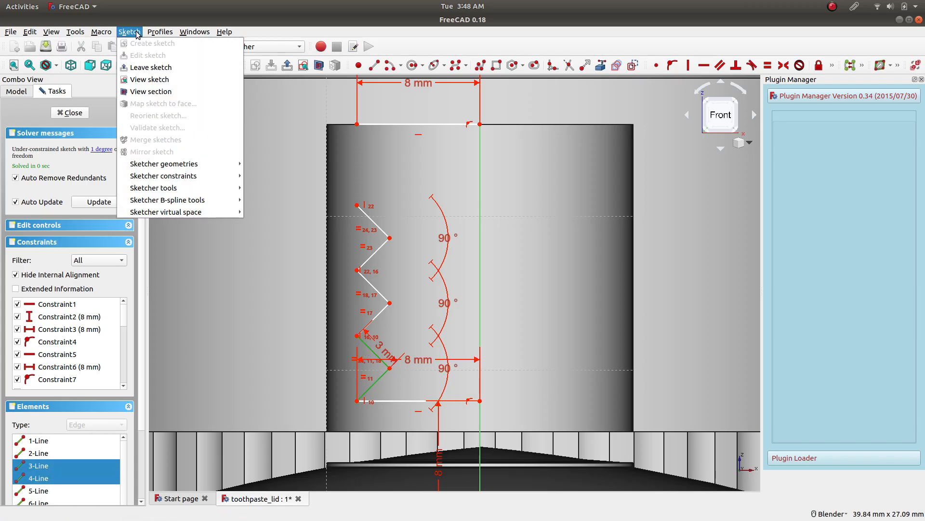
pyautogui.moveTo(159, 188)
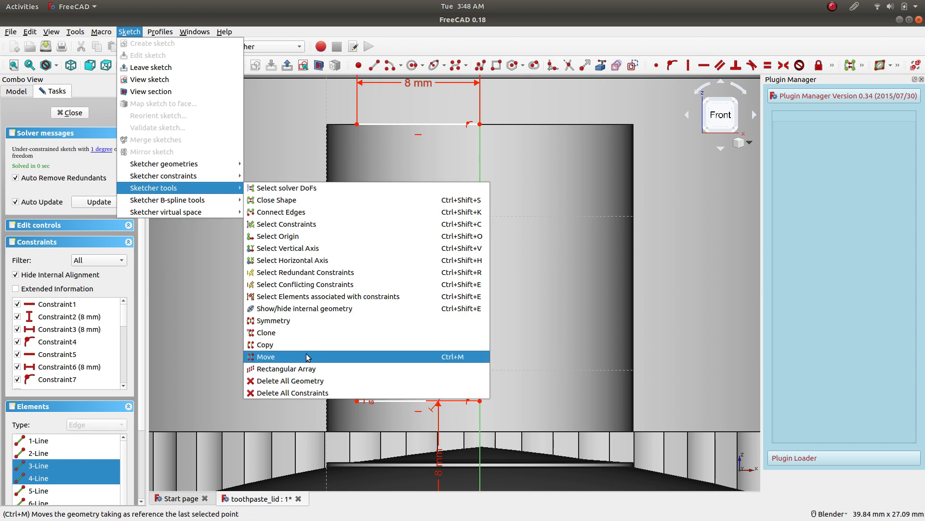
pyautogui.click(314, 333)
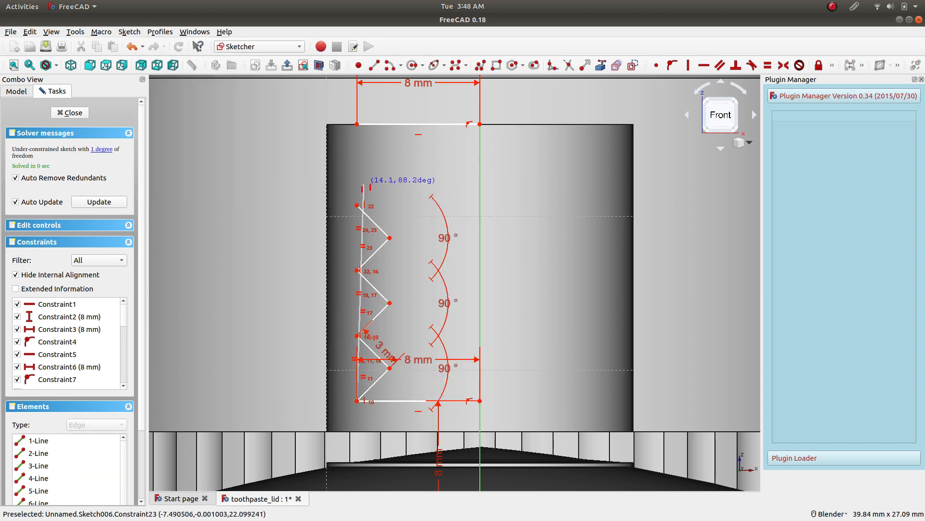
pyautogui.click(357, 184)
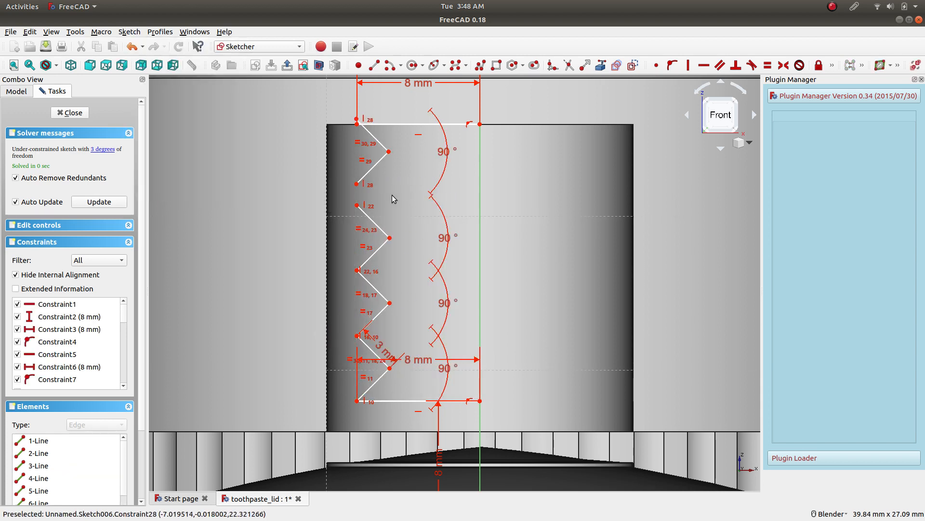
# Make the fourth V's lower endpoint coincident with the third V's upper endpoint.
pyautogui.click(356, 184)
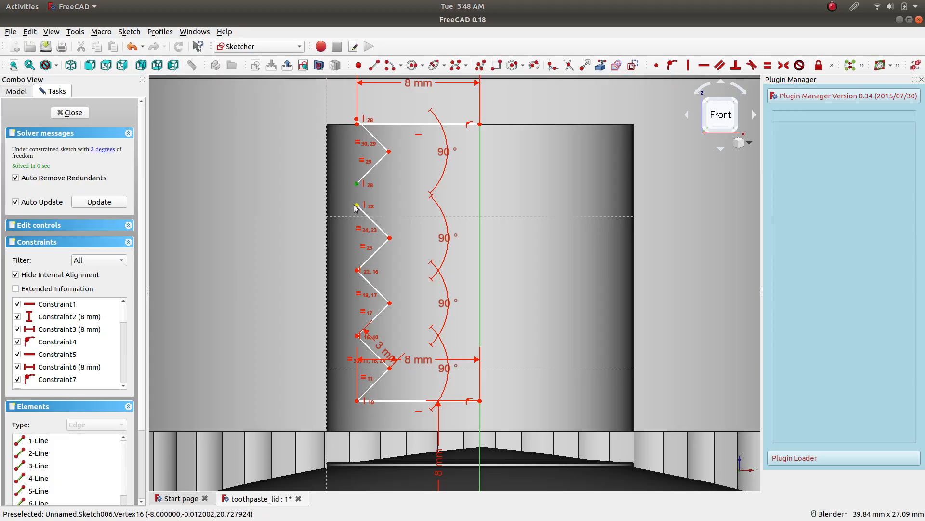
pyautogui.click(357, 206)
pyautogui.click(657, 65)
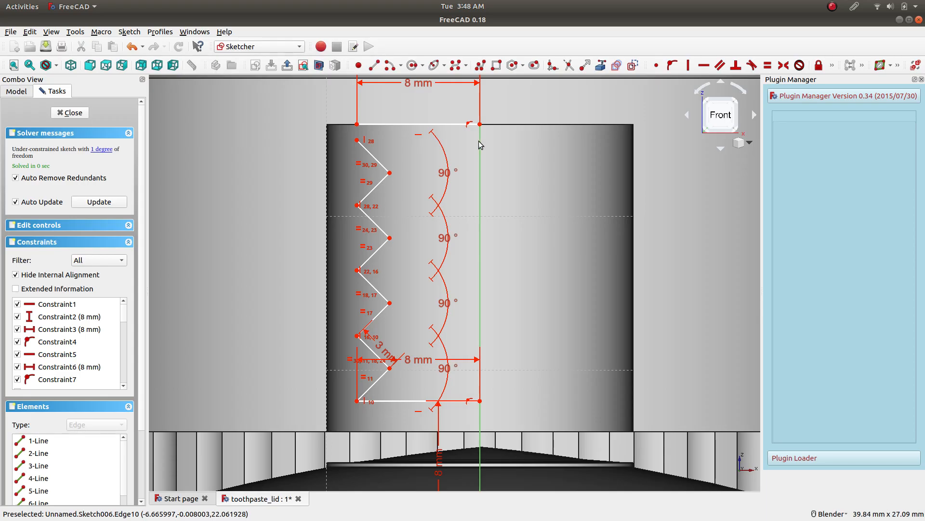
# Draw a short line from the fourth V's upper endpoint to the upper line's outer endpoint and make those endpoints coincident.
pyautogui.click(357, 141)
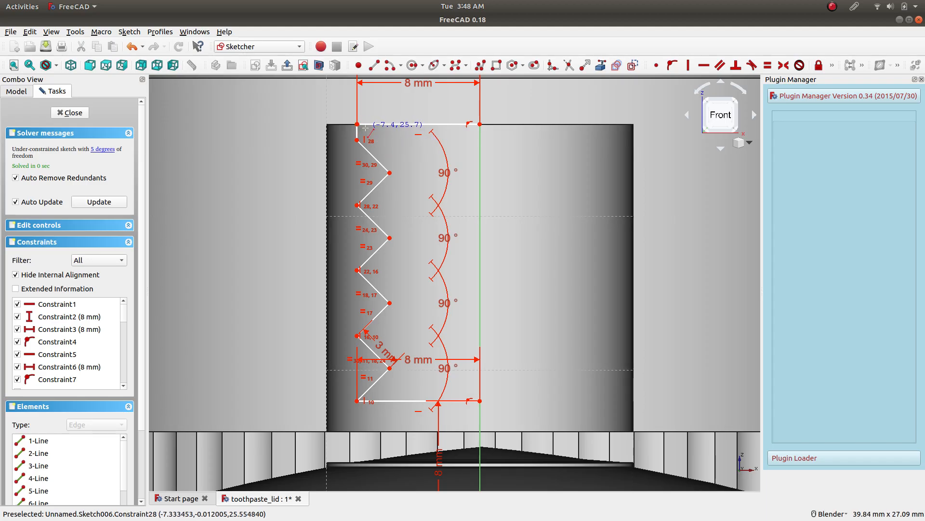
pyautogui.scroll(-3, 357, 132)
pyautogui.scroll(5, 355, 120)
pyautogui.scroll(3, 355, 121)
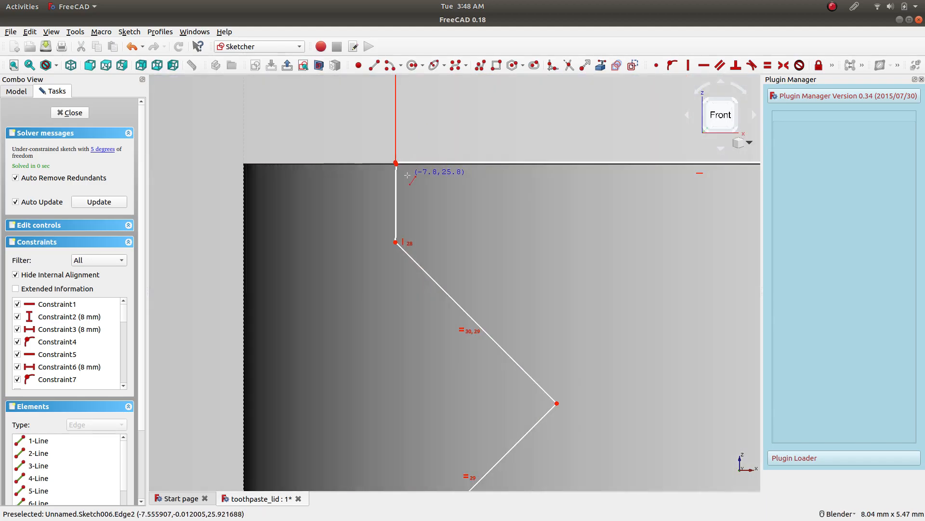
pyautogui.scroll(3, 401, 168)
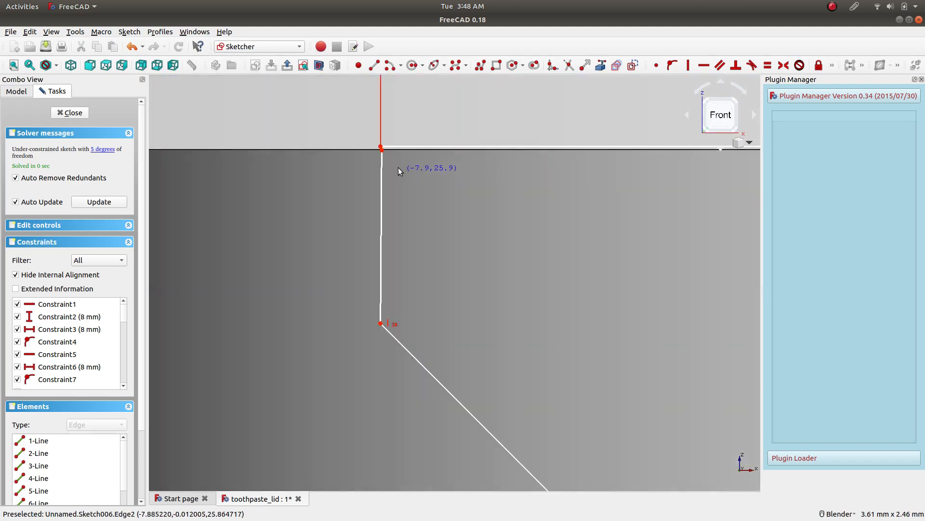
pyautogui.click(380, 146)
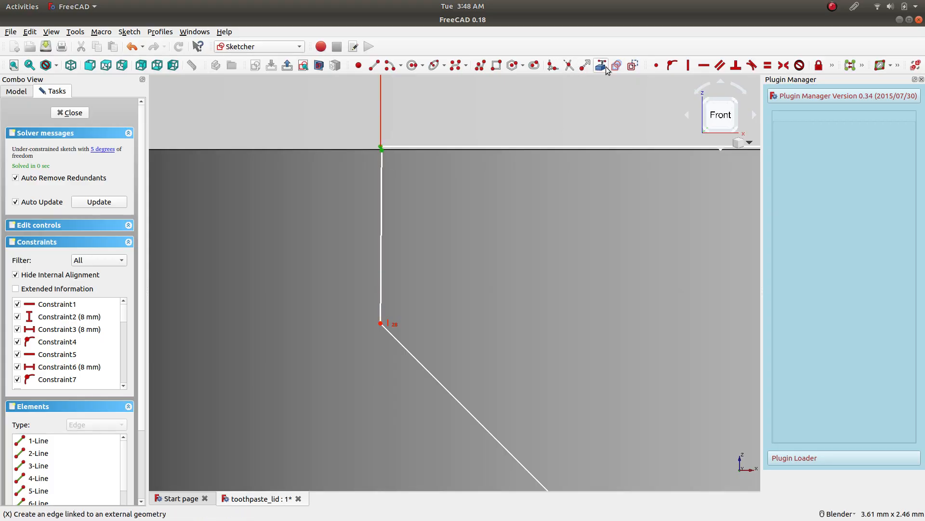
pyautogui.click(656, 71)
# Constrain the short closing line above the fourth V to be vertical.
pyautogui.click(382, 221)
pyautogui.click(688, 65)
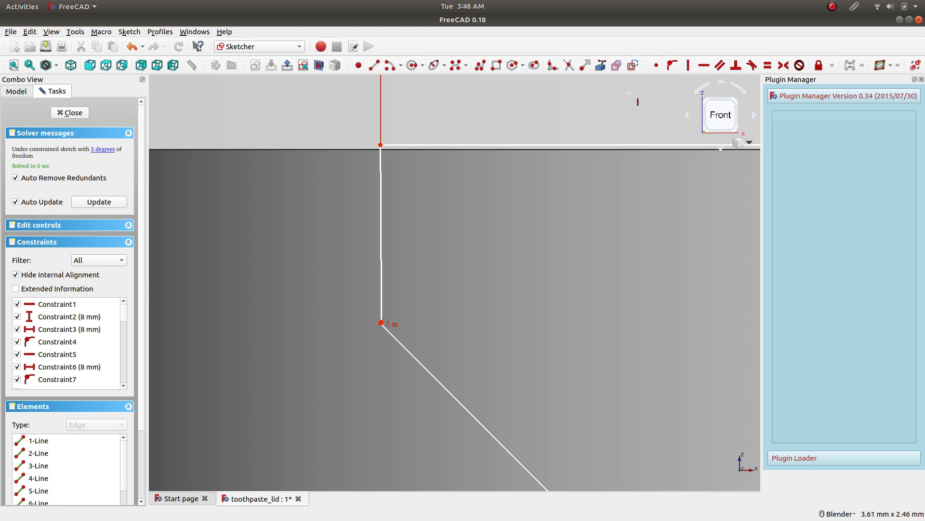
pyautogui.click(382, 219)
# Draw a line about 17.9 mm long along the vertical axis, from the lower horizontal line's axis endpoint up to the upper line's axis endpoint.
pyautogui.scroll(-2, 530, 237)
pyautogui.scroll(-4, 568, 248)
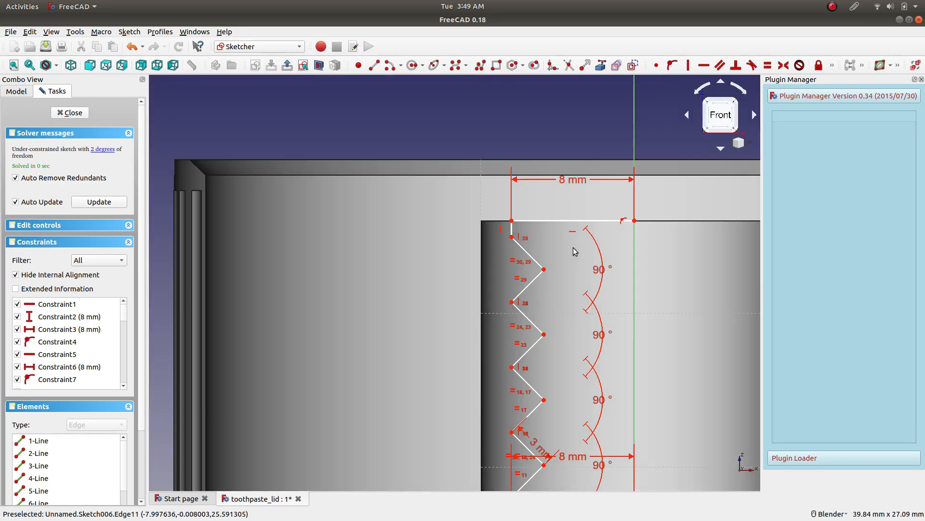
pyautogui.scroll(3, 626, 410)
pyautogui.scroll(2, 624, 412)
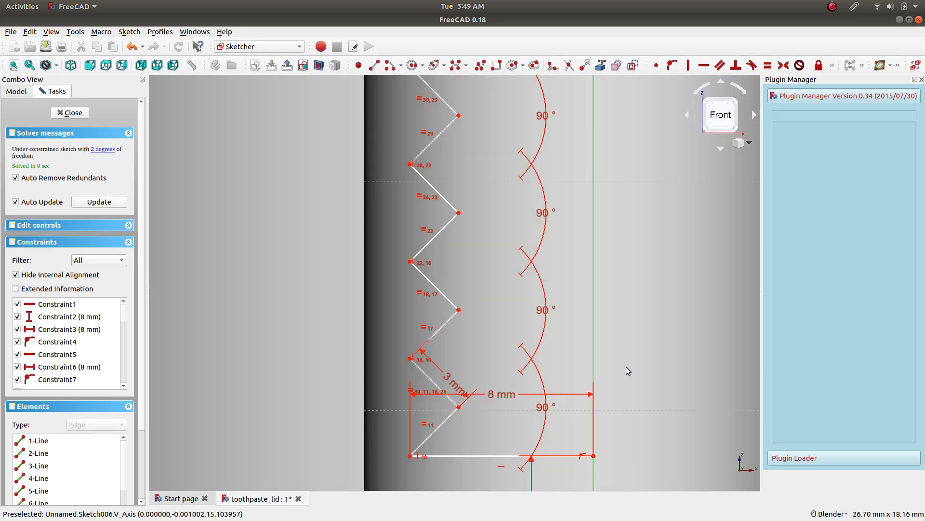
pyautogui.scroll(-2, 626, 366)
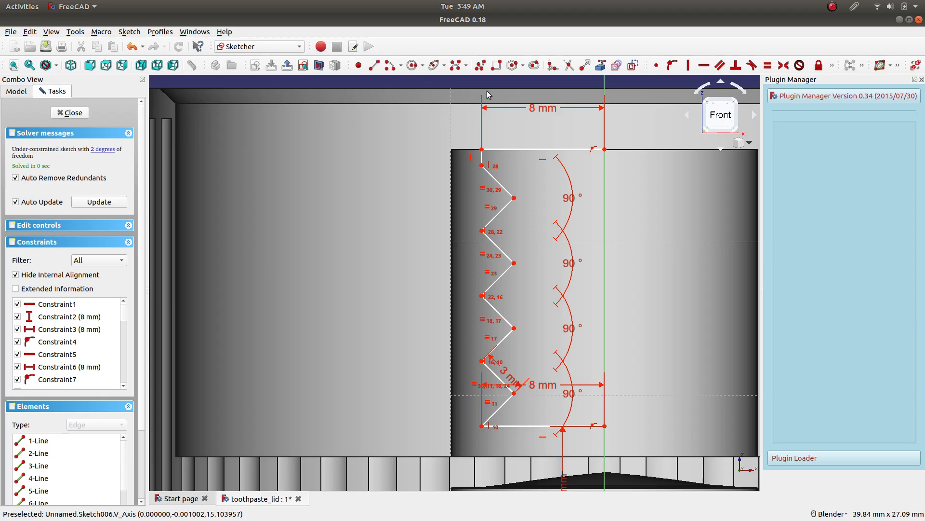
pyautogui.click(375, 65)
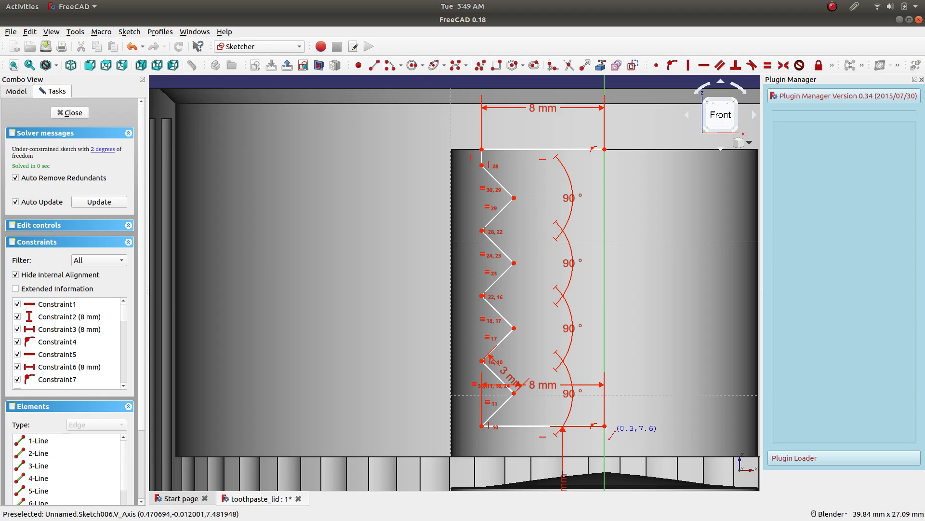
pyautogui.click(605, 426)
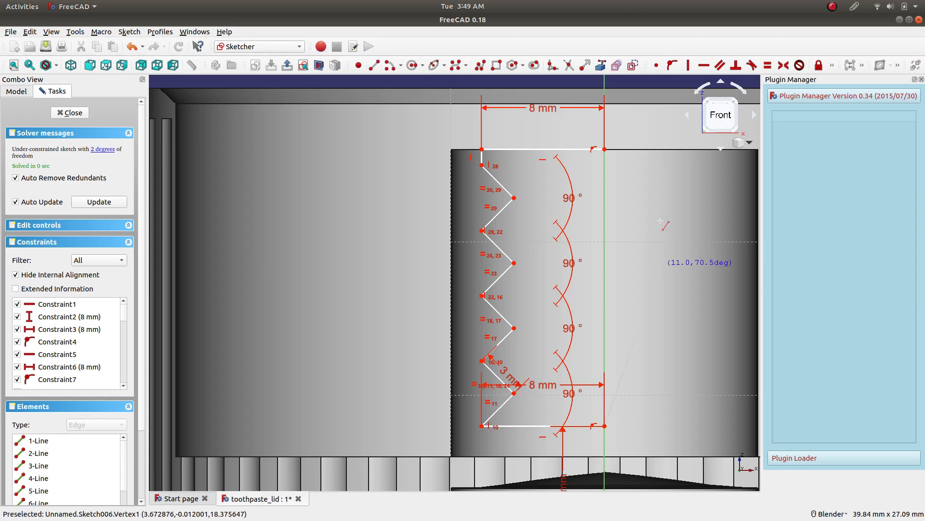
pyautogui.click(606, 150)
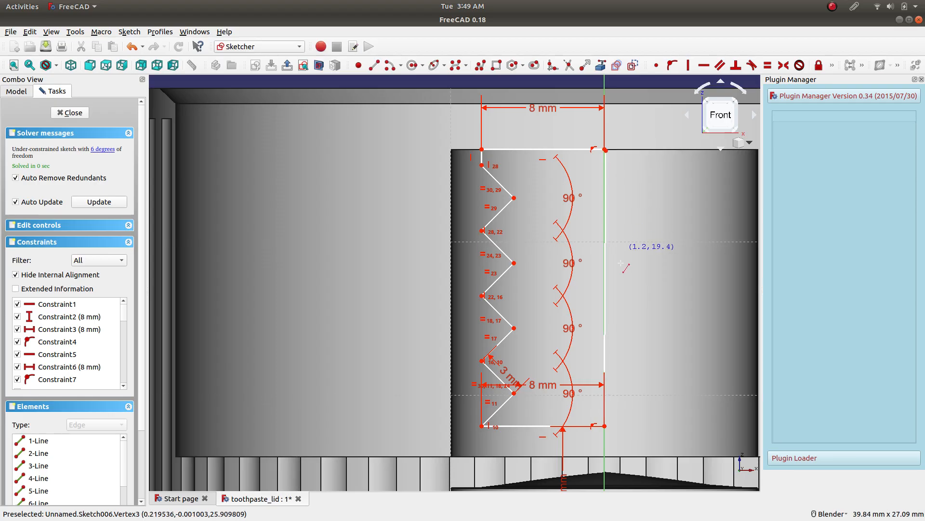
# Make the axis line's upper endpoint coincident with the upper horizontal line's endpoint on the vertical axis.
pyautogui.scroll(10, 615, 161)
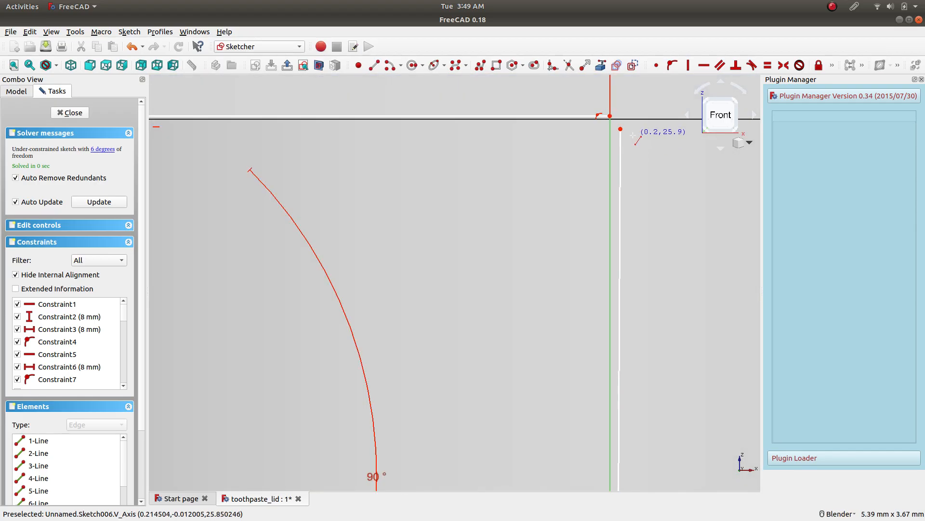
pyautogui.click(620, 129)
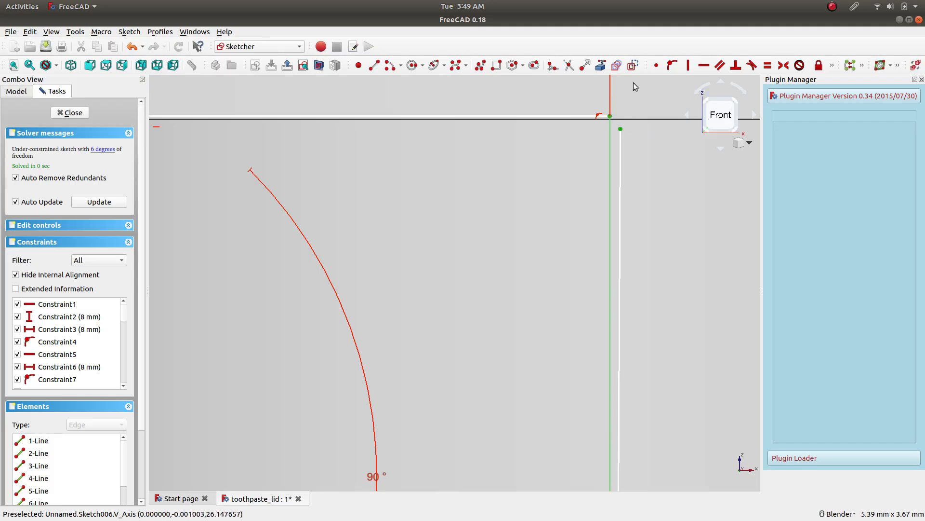
pyautogui.click(656, 65)
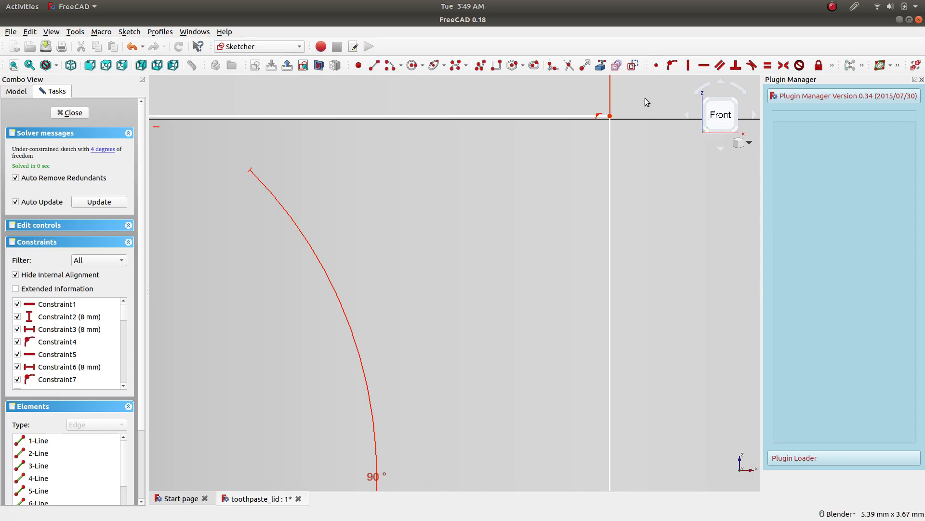
# Constrain the line along the axis to be vertical and close the thread sketch.
pyautogui.click(610, 259)
pyautogui.click(689, 65)
pyautogui.scroll(-6, 624, 340)
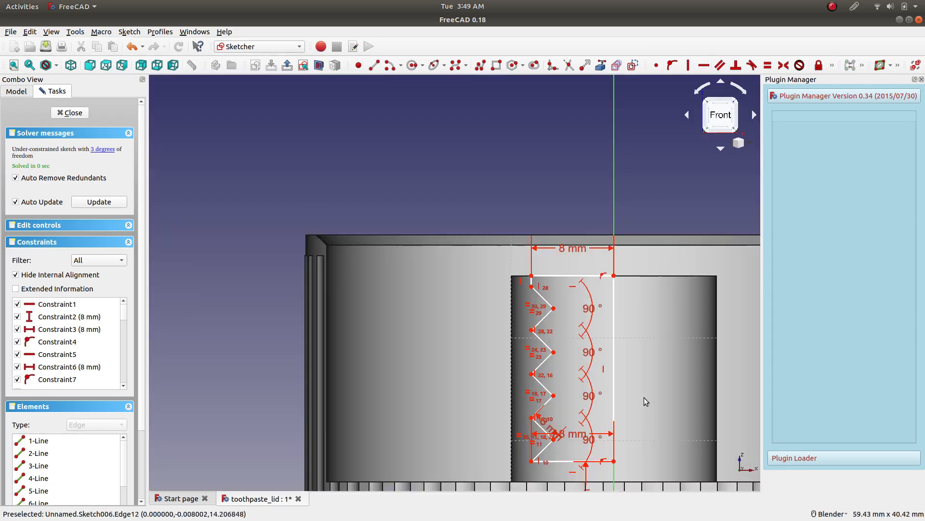
pyautogui.scroll(3, 655, 430)
pyautogui.click(78, 116)
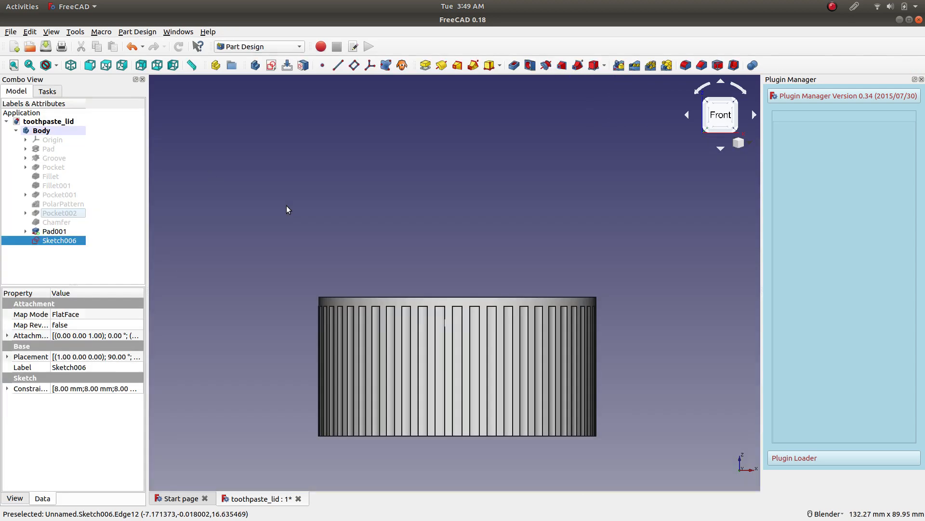
# Make Pad001 semi-transparent and view the thread sketch inside the central post from an angle.
pyautogui.moveTo(373, 260); pyautogui.dragTo(418, 322, button='middle')
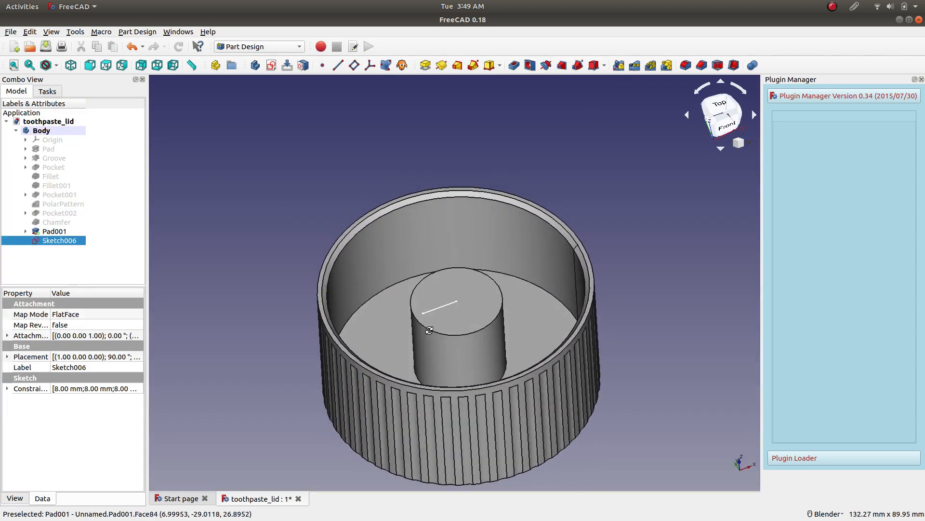
pyautogui.click(53, 232)
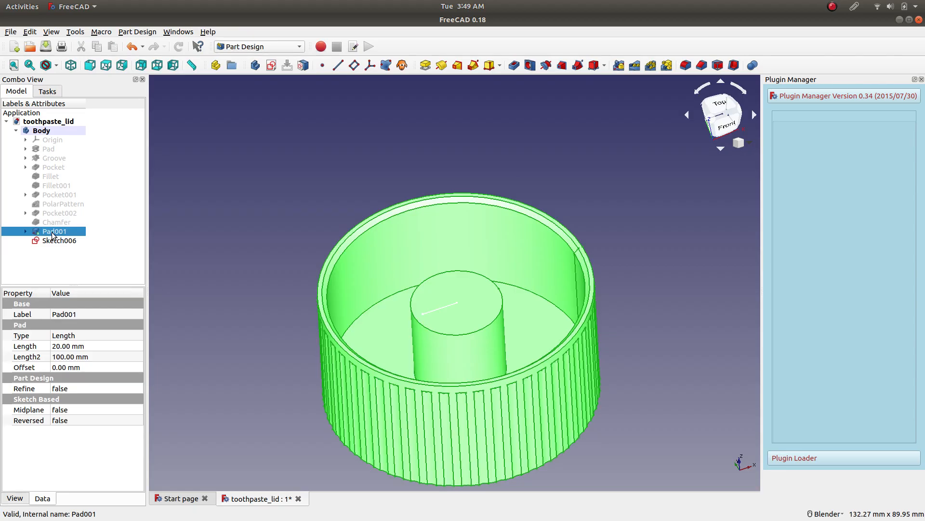
pyautogui.rightClick(53, 235)
pyautogui.click(87, 299)
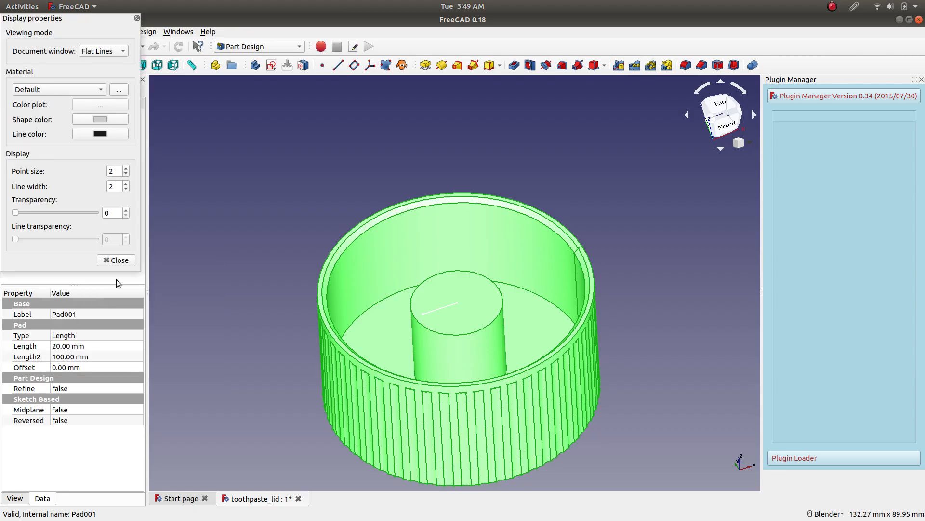
pyautogui.moveTo(22, 212); pyautogui.dragTo(65, 218)
pyautogui.click(115, 260)
pyautogui.click(279, 221)
pyautogui.moveTo(293, 256); pyautogui.dragTo(249, 274, button='middle')
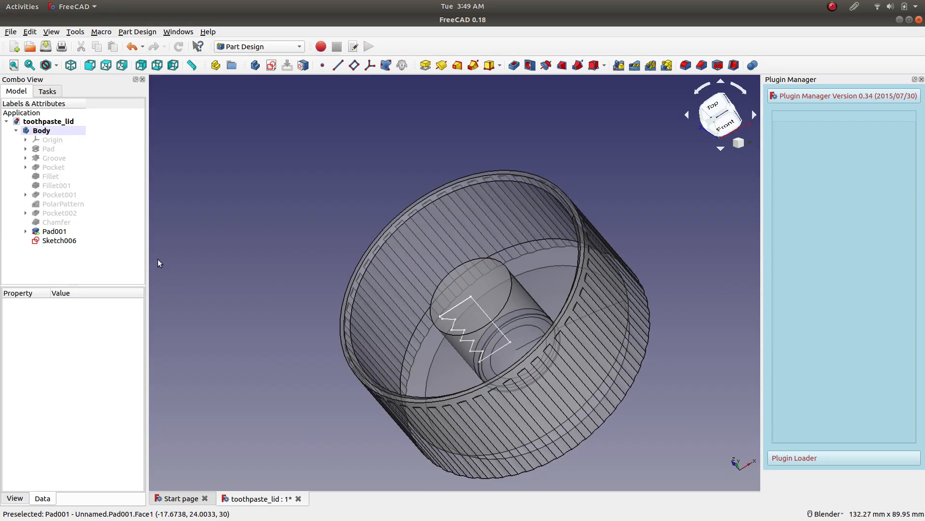
# Try to cut a 360° groove from Sketch006 around the base Z axis.
pyautogui.click(60, 241)
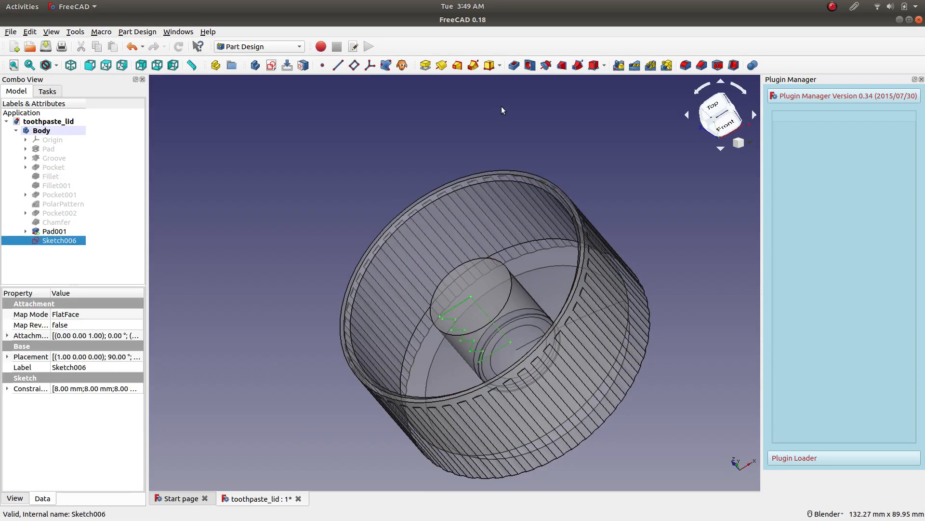
pyautogui.click(546, 65)
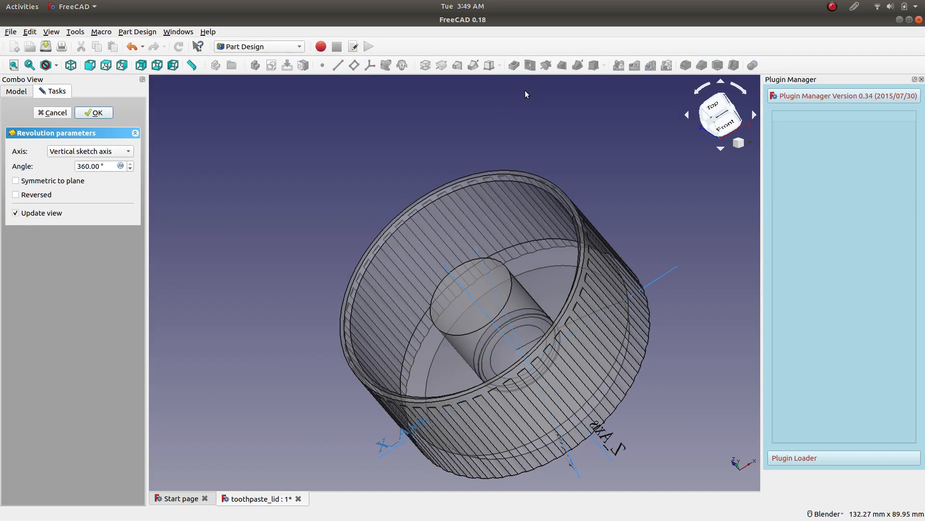
pyautogui.click(100, 157)
pyautogui.click(88, 210)
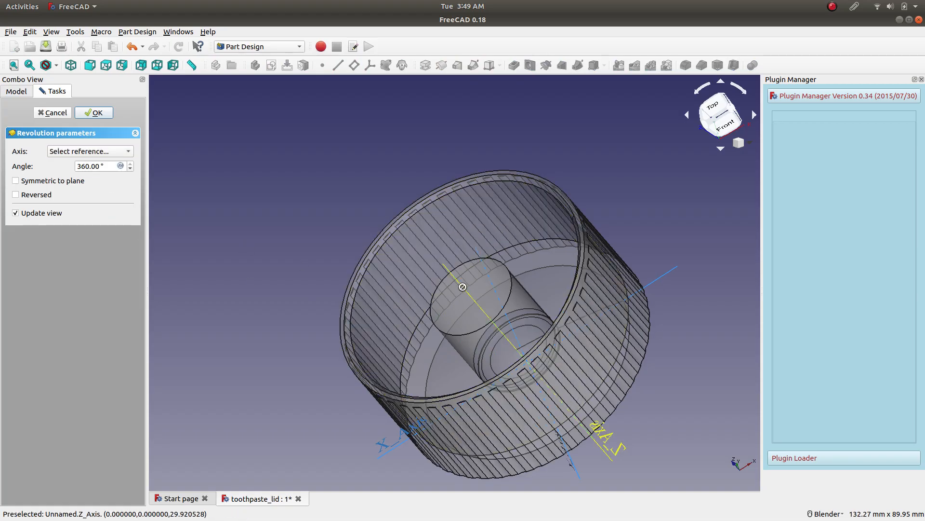
pyautogui.click(463, 287)
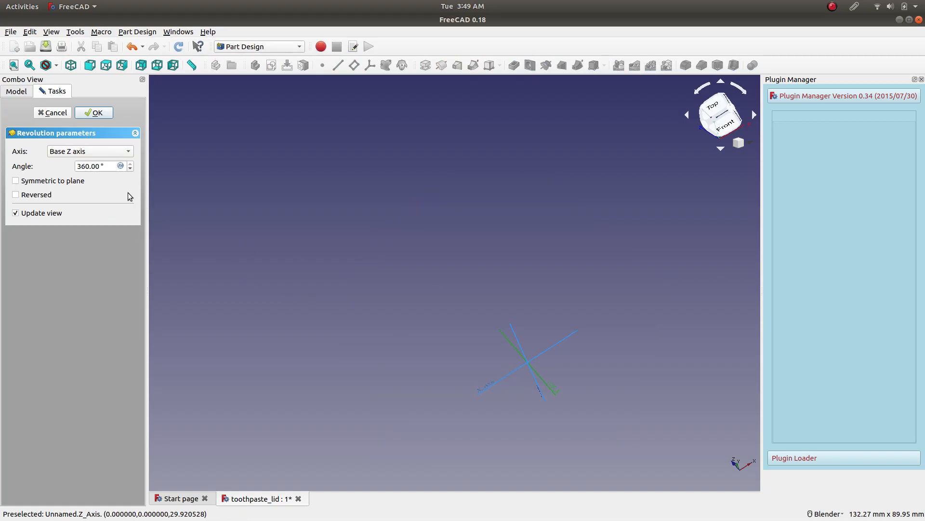
pyautogui.click(89, 155)
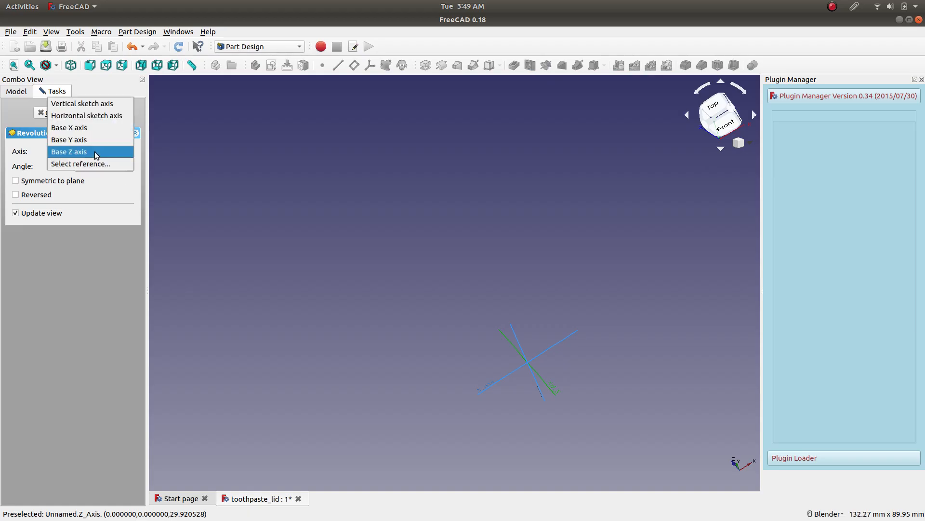
pyautogui.click(92, 162)
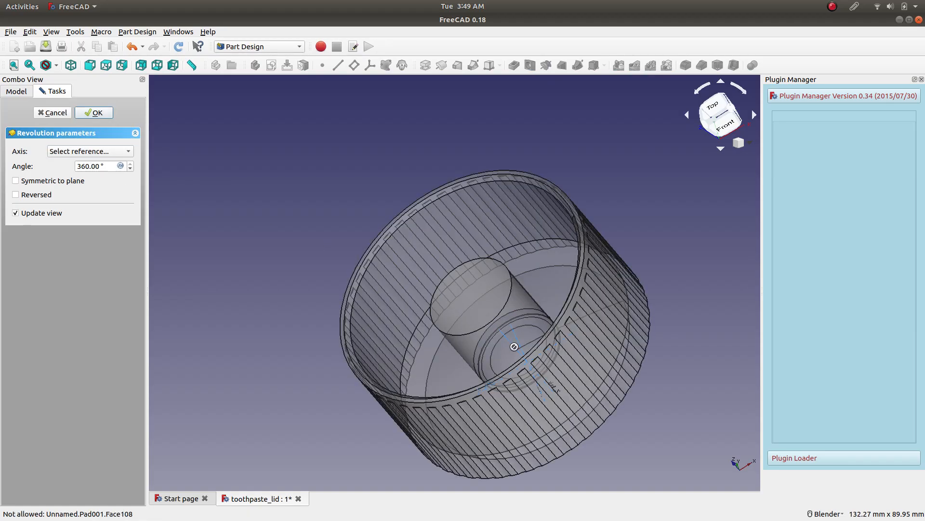
pyautogui.moveTo(309, 279); pyautogui.dragTo(423, 343, button='middle')
pyautogui.click(531, 456)
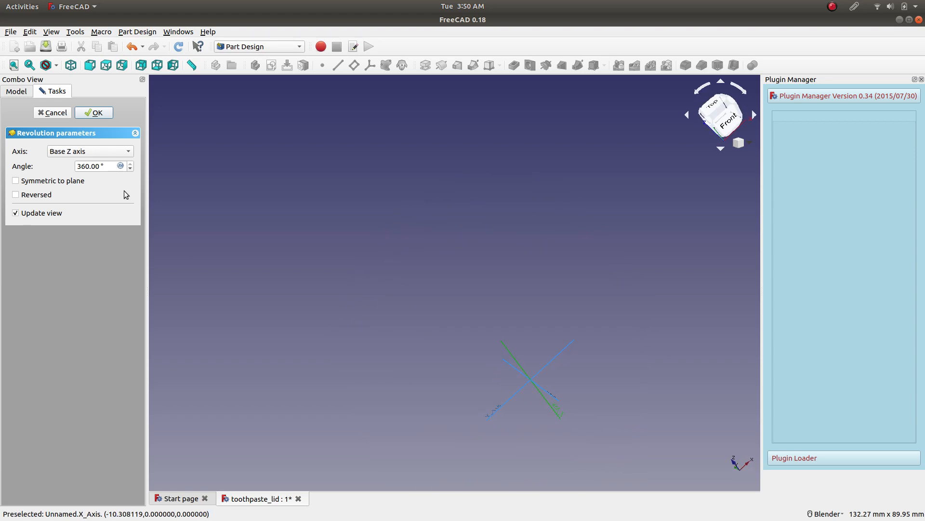
pyautogui.click(94, 112)
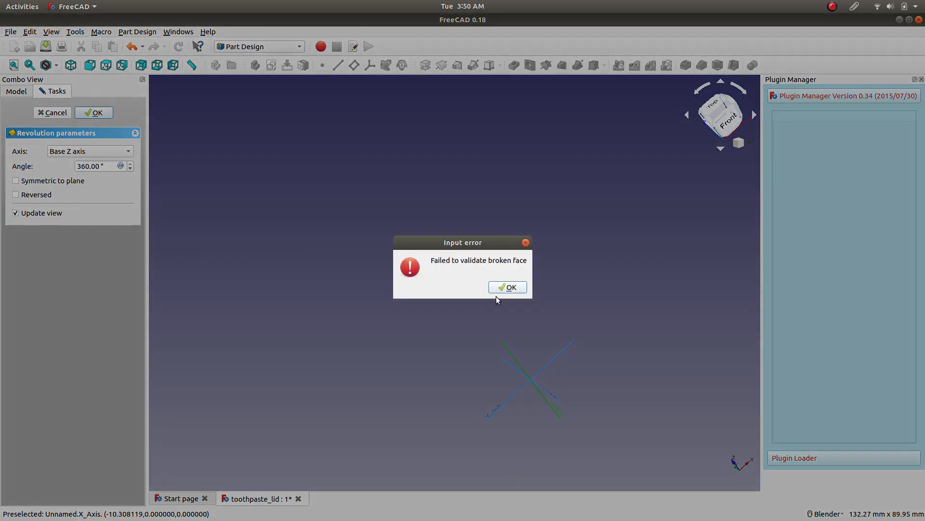
pyautogui.click(501, 288)
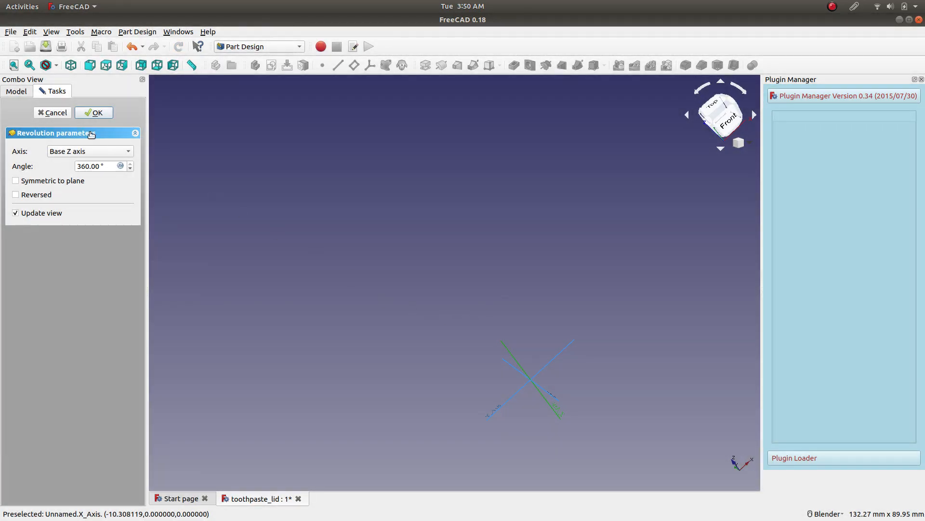
pyautogui.click(57, 115)
# Reopen Sketch006, the thread profile sketch, for editing.
pyautogui.moveTo(270, 245); pyautogui.dragTo(299, 270, button='middle')
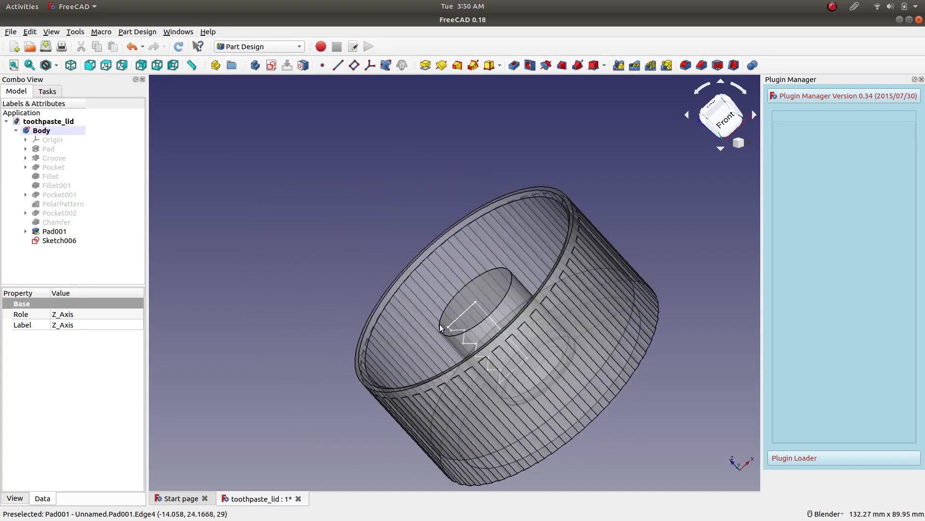
pyautogui.scroll(5, 448, 336)
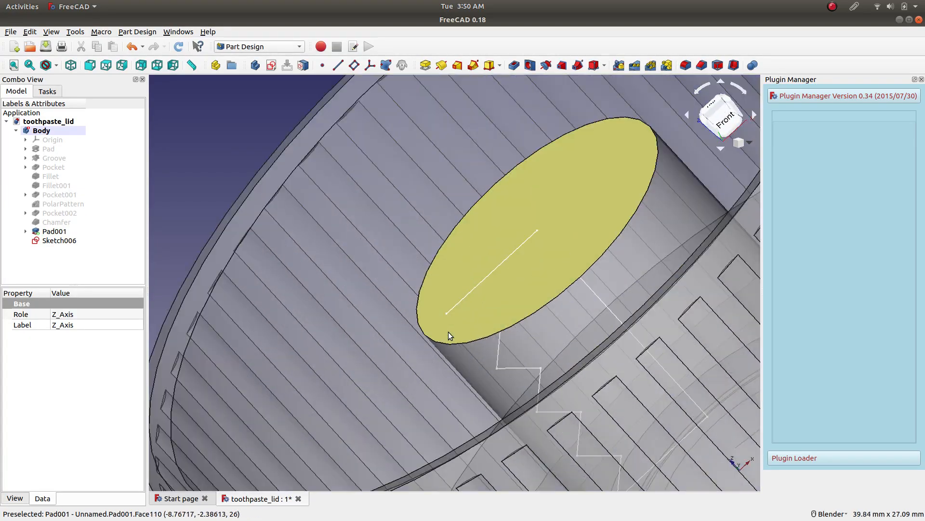
pyautogui.rightClick(63, 241)
pyautogui.click(97, 247)
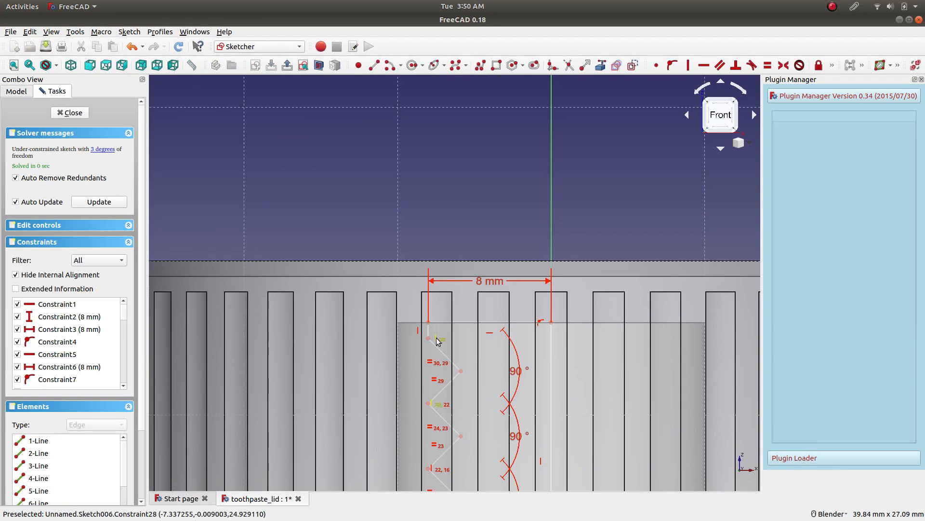
pyautogui.scroll(-6, 489, 359)
pyautogui.scroll(4, 502, 413)
pyautogui.scroll(-2, 502, 415)
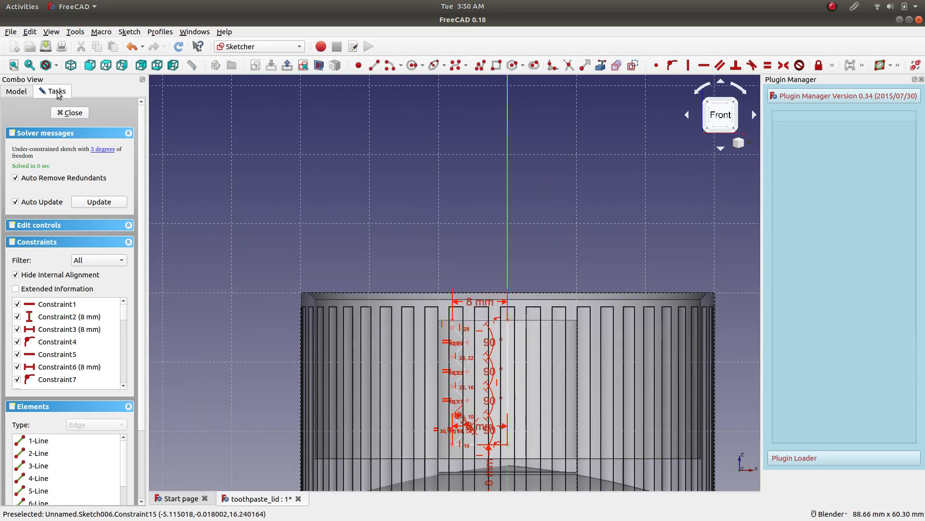
# Remove Pad001's transparency so that the lid is fully opaque.
pyautogui.click(16, 91)
pyautogui.rightClick(57, 236)
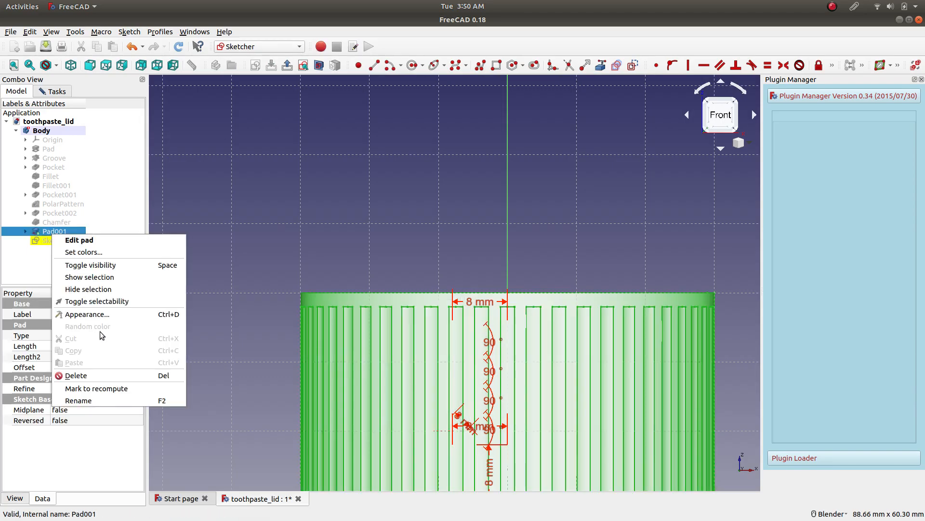
pyautogui.click(104, 315)
pyautogui.moveTo(65, 215); pyautogui.dragTo(4, 218)
pyautogui.click(116, 260)
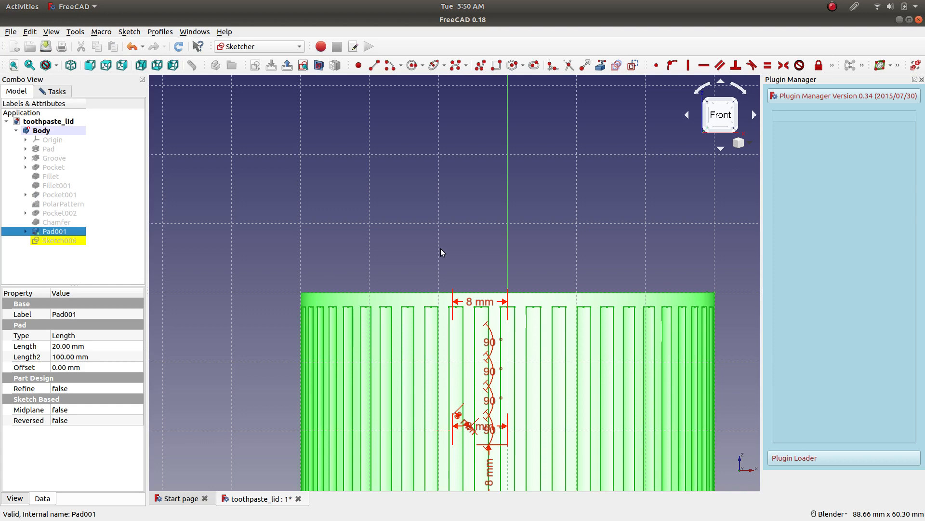
pyautogui.scroll(6, 536, 313)
pyautogui.scroll(-4, 536, 313)
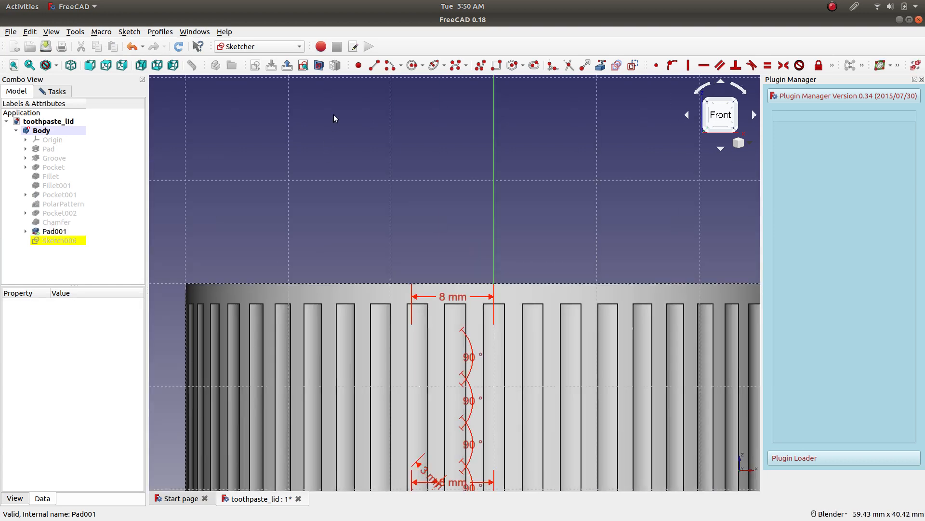
# Switch the sketch to section view to expose the thread profile inside the lid.
pyautogui.click(319, 66)
pyautogui.scroll(5, 506, 409)
pyautogui.scroll(-6, 506, 409)
pyautogui.scroll(5, 499, 357)
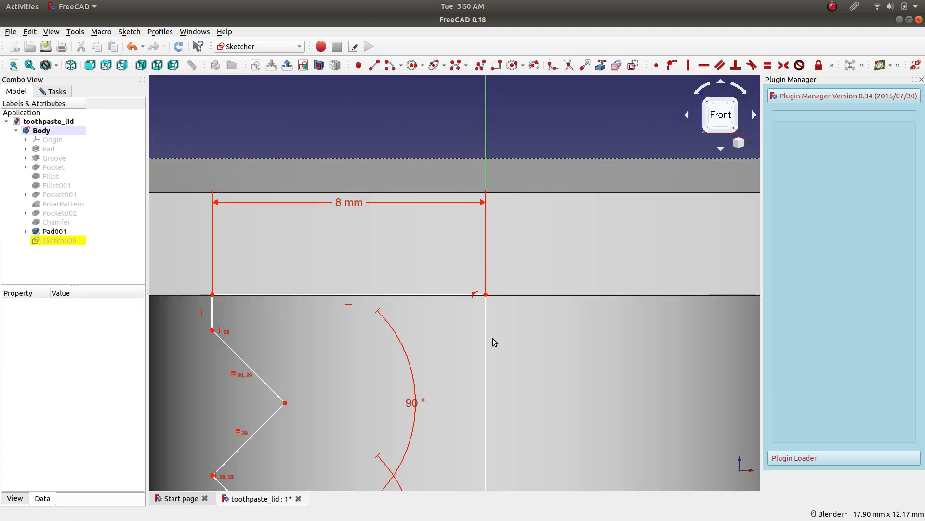
# Move the axis line's upper and lower endpoints slightly to test whether each is joined to its horizontal line.
pyautogui.moveTo(488, 298)
pyautogui.mouseDown()
pyautogui.moveTo(519, 321)
pyautogui.moveTo(480, 263)
pyautogui.moveTo(491, 306)
pyautogui.mouseUp()
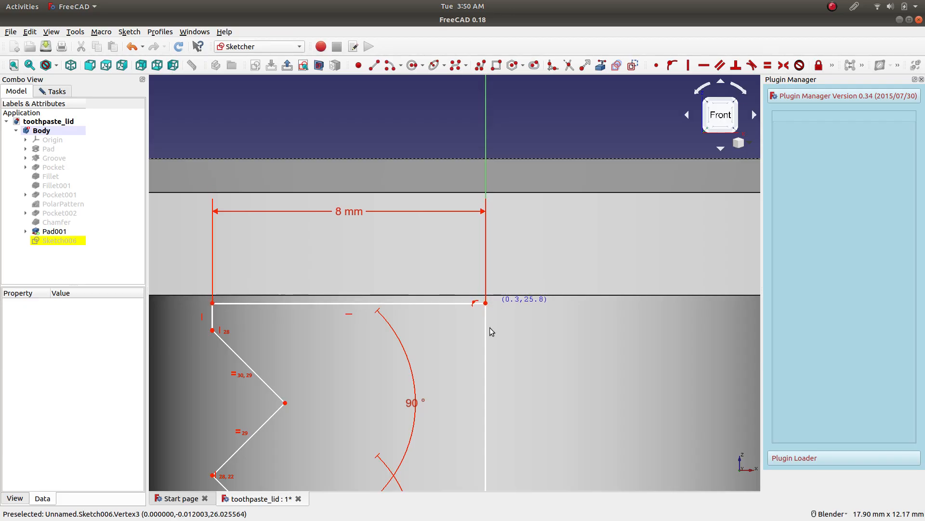
pyautogui.scroll(-2, 469, 376)
pyautogui.scroll(-2, 477, 383)
pyautogui.moveTo(479, 422)
pyautogui.keyDown('shift'); pyautogui.mouseDown(button='middle')
pyautogui.moveTo(484, 190)
pyautogui.moveTo(480, 207)
pyautogui.mouseUp(button='middle'); pyautogui.keyUp('shift')
pyautogui.scroll(6, 473, 312)
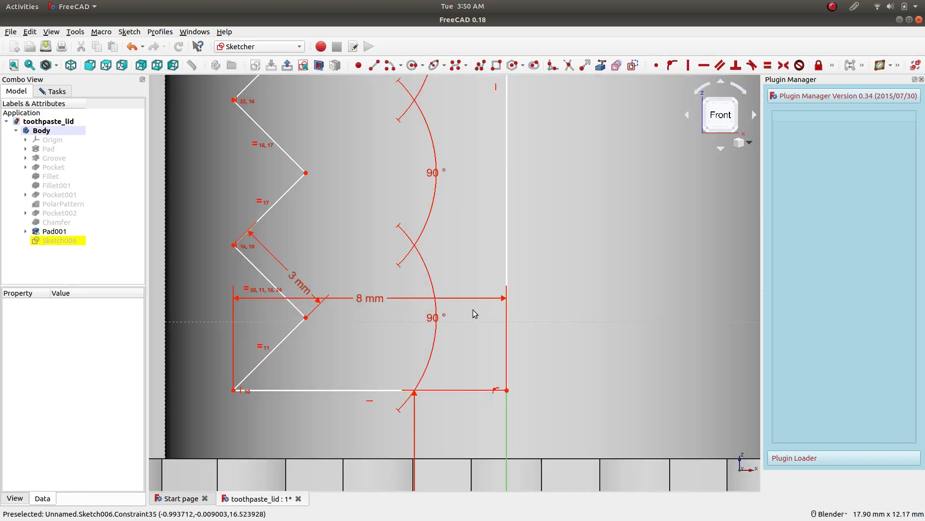
pyautogui.moveTo(507, 390)
pyautogui.mouseDown()
pyautogui.moveTo(506, 405)
pyautogui.moveTo(494, 407)
pyautogui.moveTo(530, 379)
pyautogui.mouseUp()
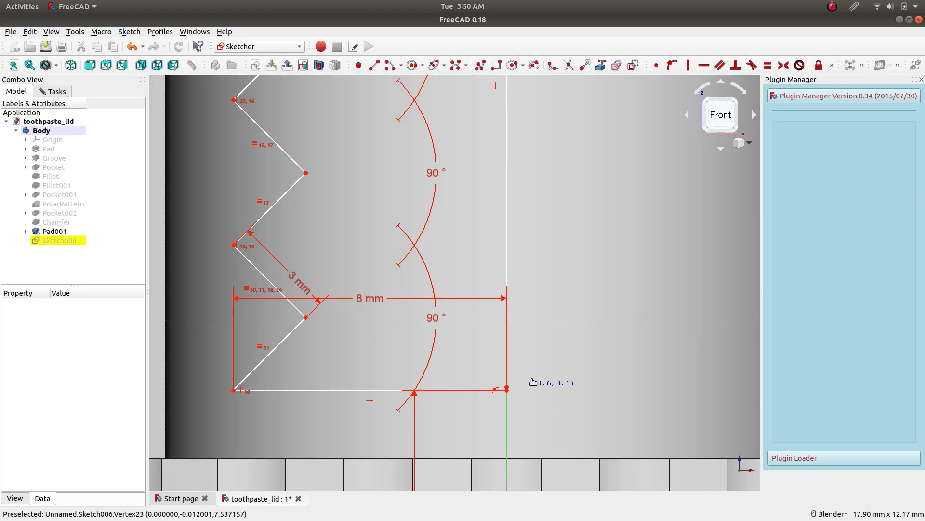
# Join the axis line's lower endpoint to the inner end of the bottom horizontal line with a coincident constraint.
pyautogui.click(507, 260)
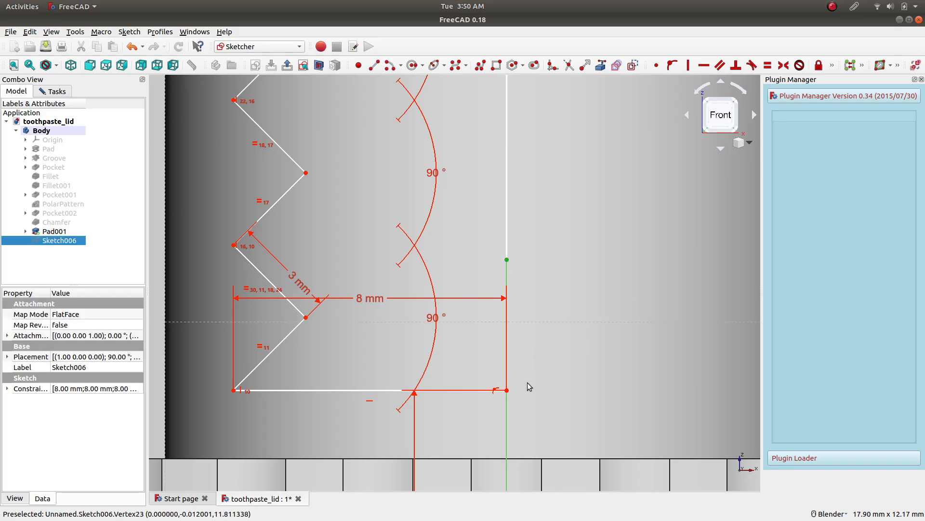
pyautogui.click(507, 393)
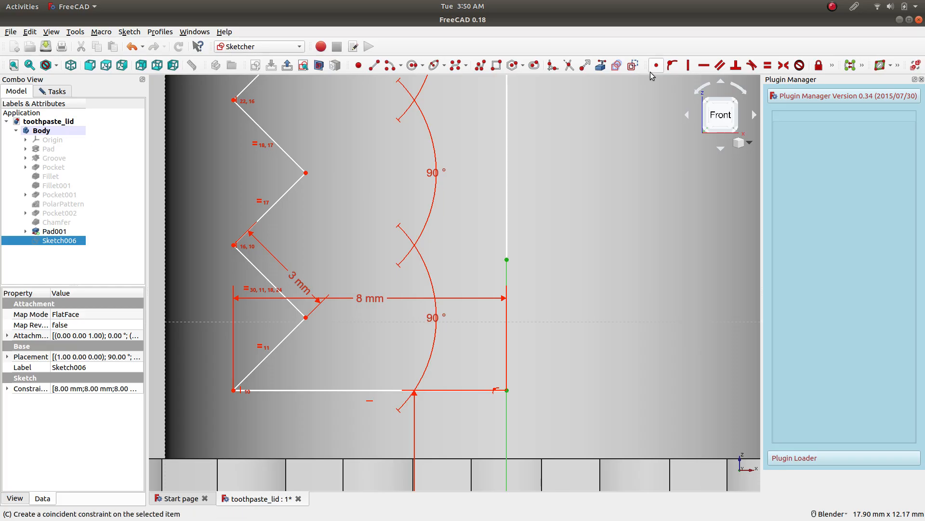
pyautogui.scroll(-5, 452, 236)
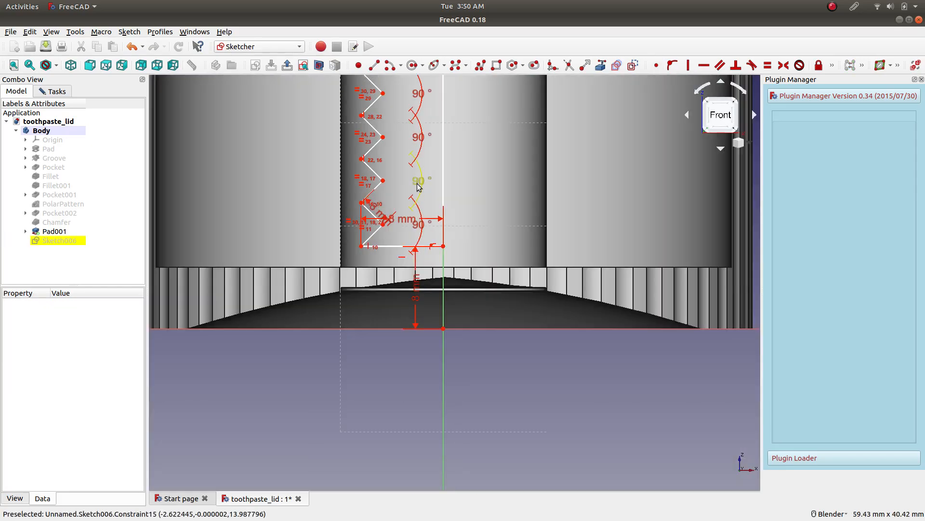
# Move the thread profile's top horizontal line up to the post's top edge and close the sketch.
pyautogui.scroll(5, 438, 143)
pyautogui.scroll(2, 476, 144)
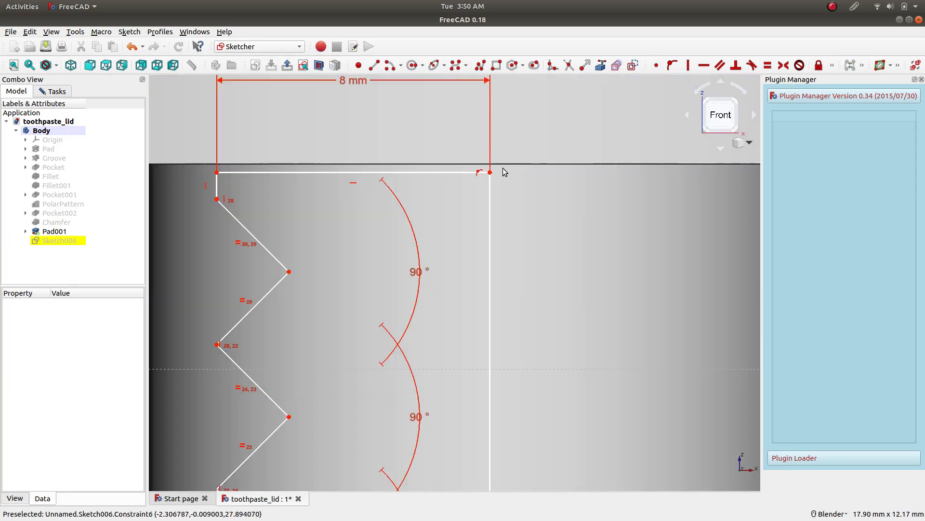
pyautogui.moveTo(490, 172); pyautogui.dragTo(490, 165)
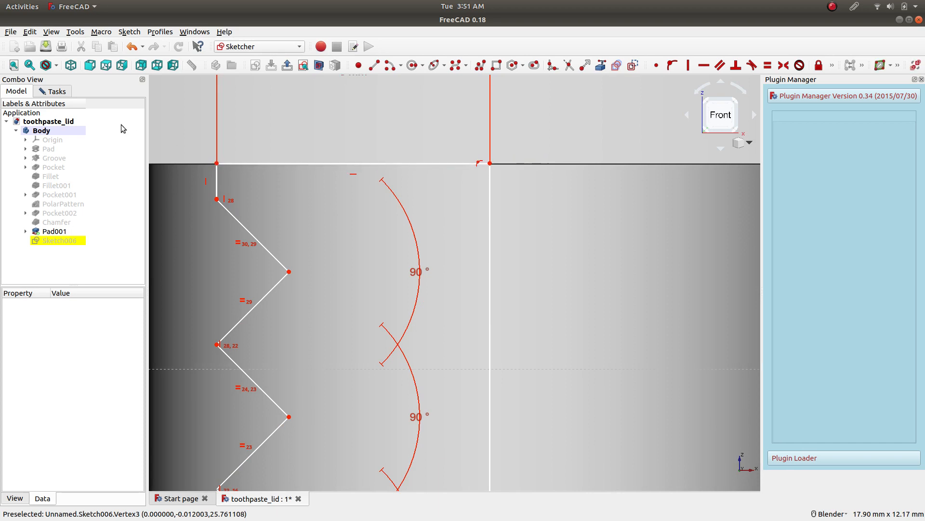
pyautogui.click(52, 91)
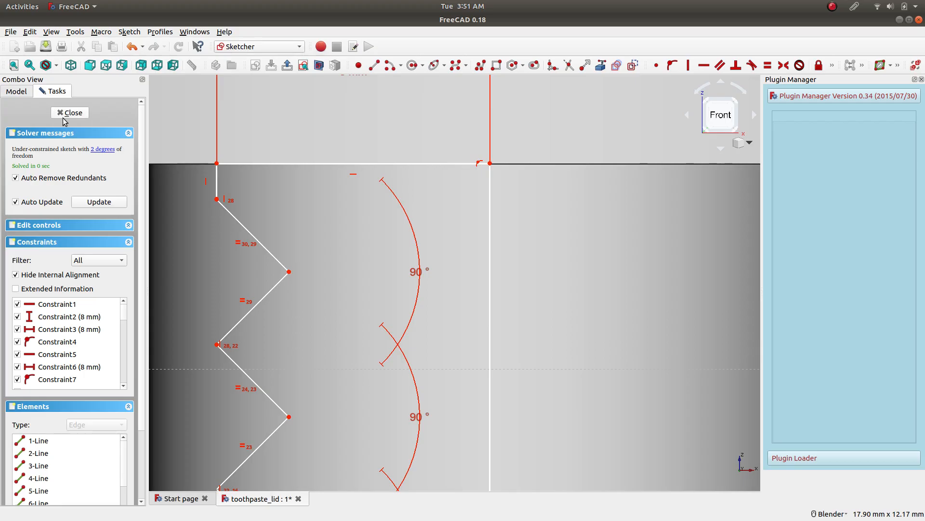
pyautogui.scroll(-2, 444, 234)
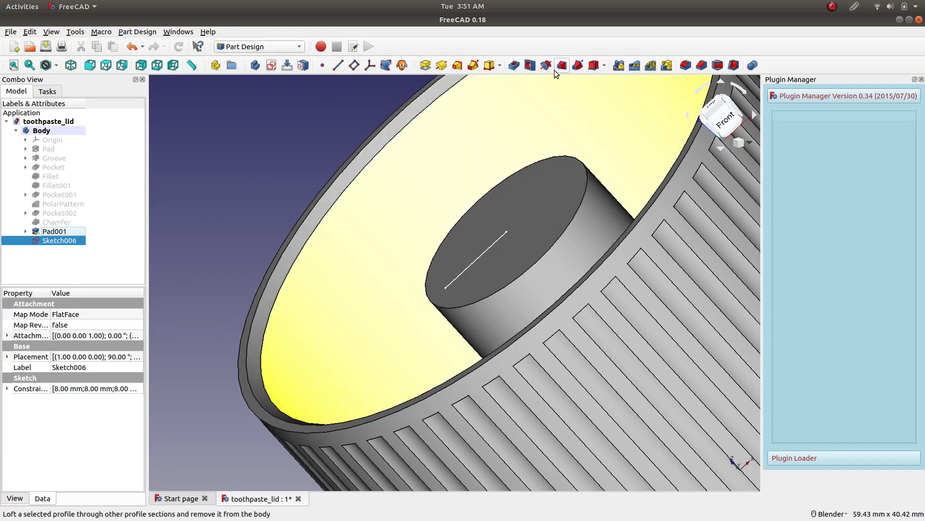
# Try to groove Sketch006 by 360° around the base Z axis, picked as a reference in the model.
pyautogui.click(548, 68)
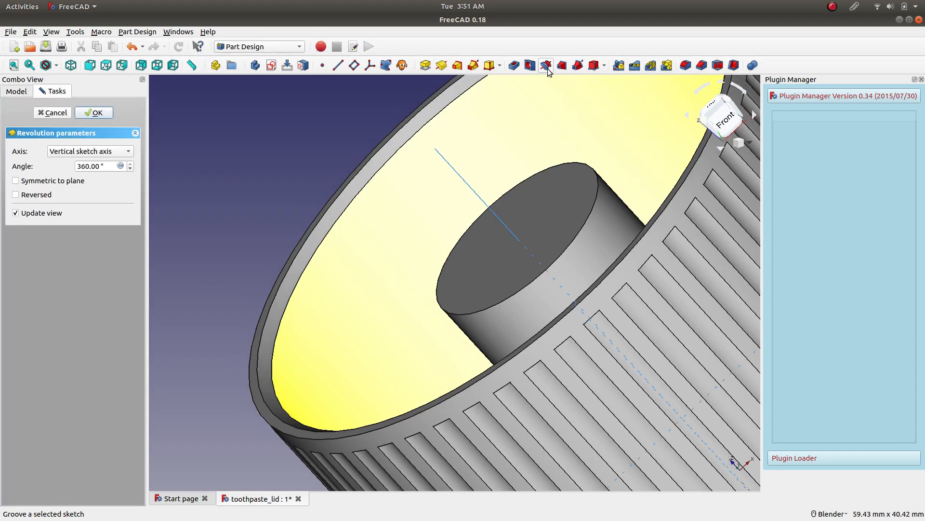
pyautogui.click(75, 153)
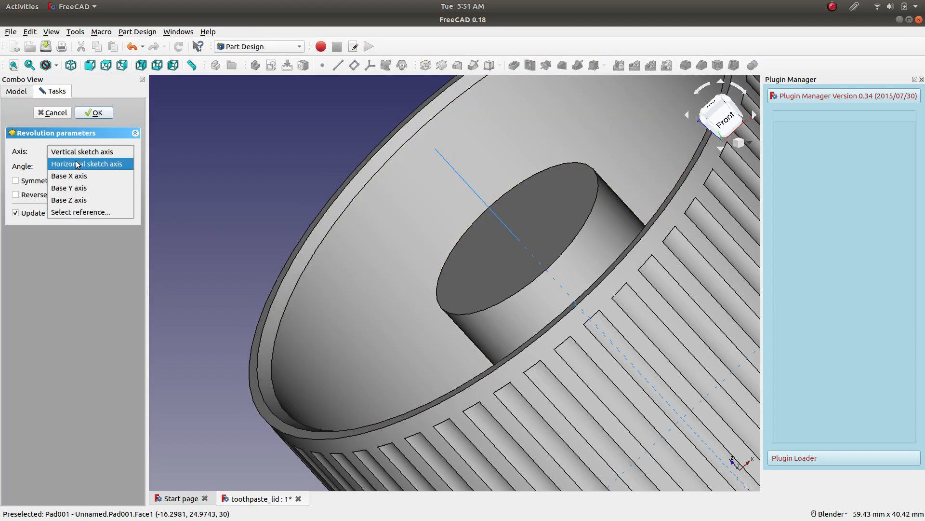
pyautogui.click(85, 210)
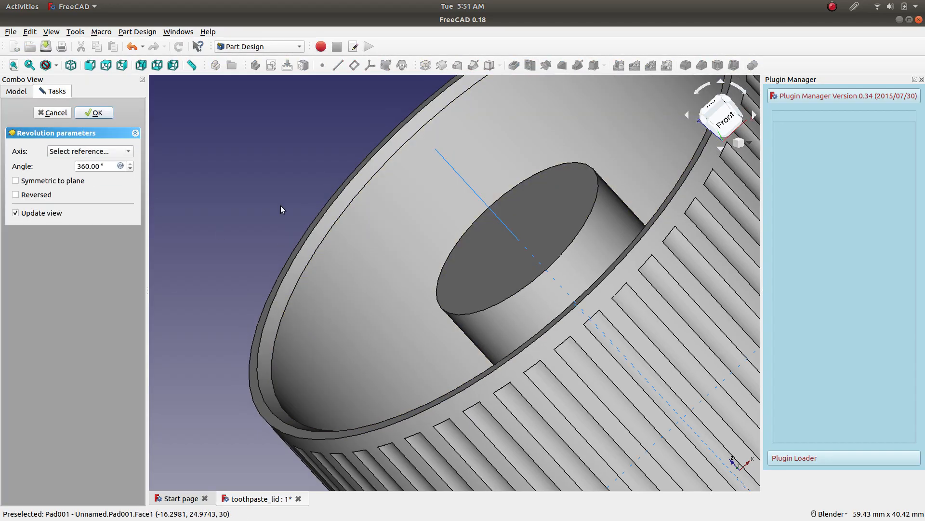
pyautogui.click(454, 171)
pyautogui.scroll(-3, 459, 296)
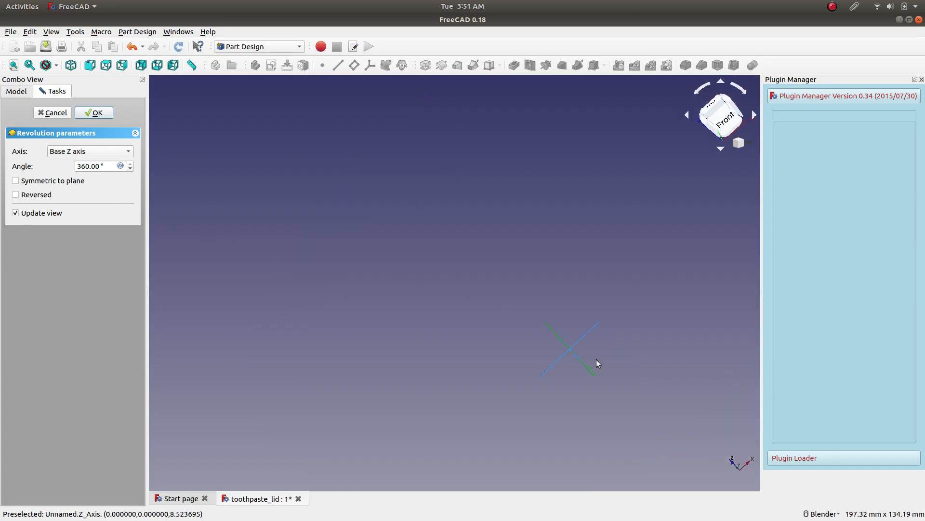
pyautogui.click(97, 113)
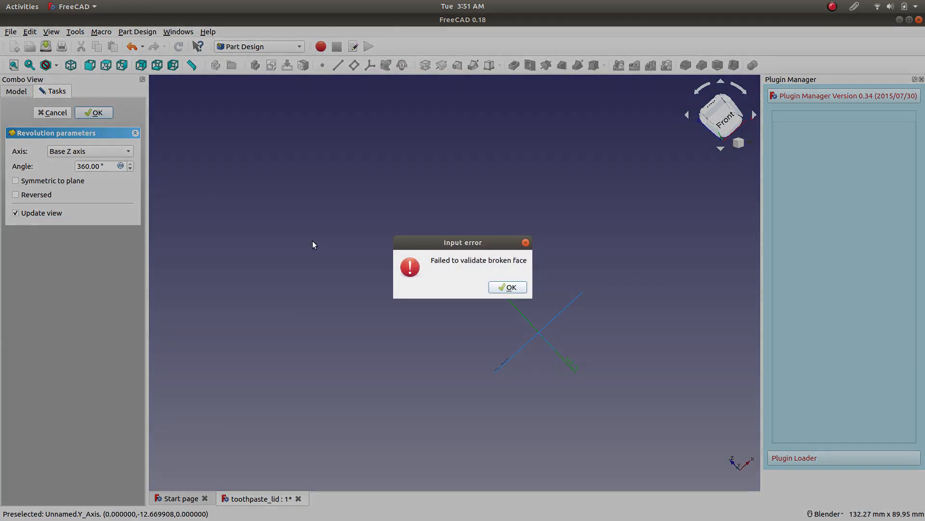
pyautogui.press('Return')
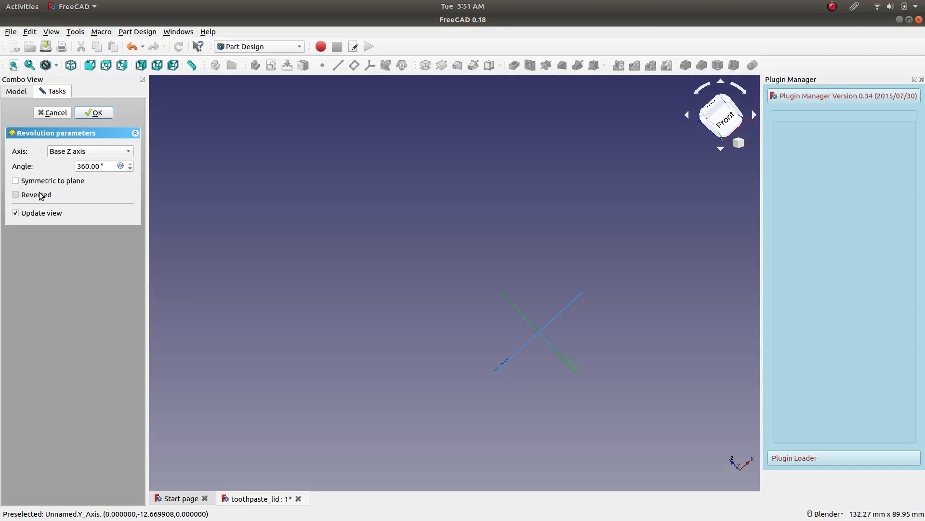
# Try the same groove with the vertical sketch axis, then cancel the operation.
pyautogui.click(102, 155)
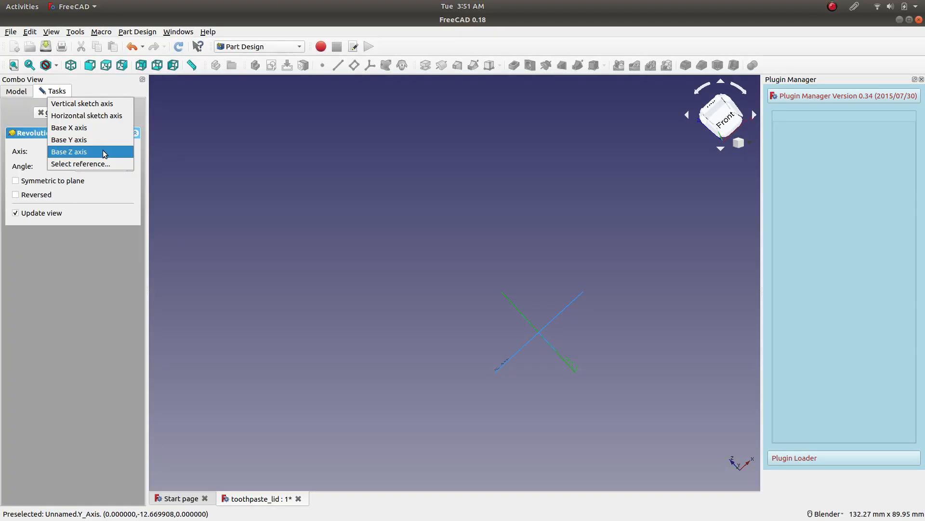
pyautogui.click(109, 110)
pyautogui.click(96, 114)
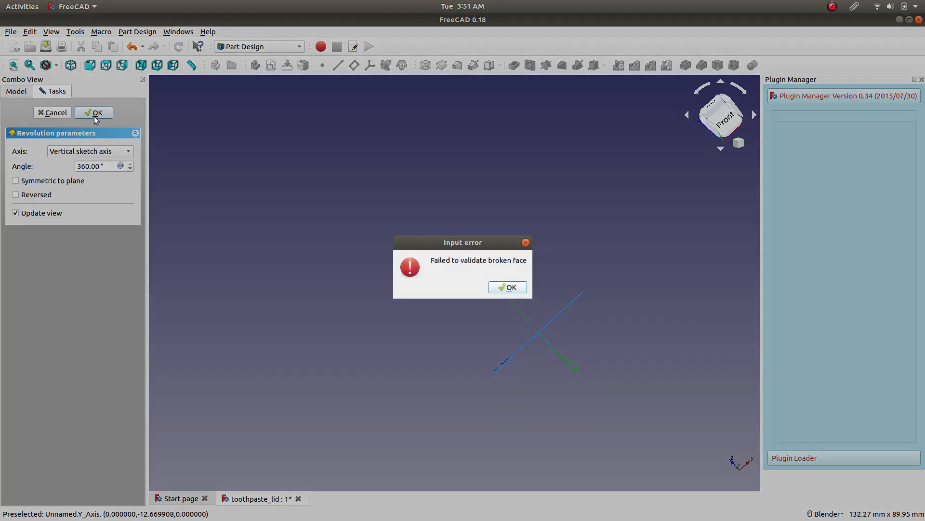
pyautogui.click(499, 287)
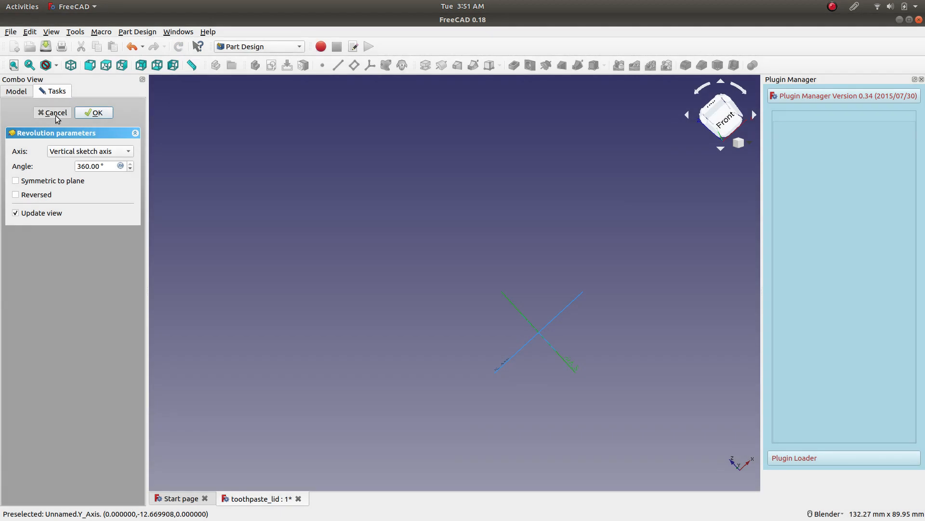
pyautogui.click(53, 113)
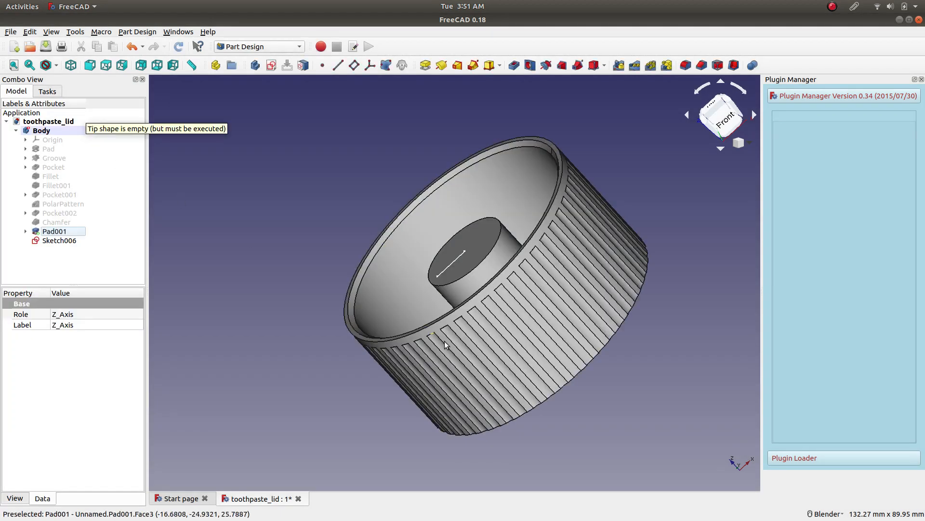
# Reopen Sketch006 for editing and switch it to section view.
pyautogui.rightClick(66, 245)
pyautogui.click(81, 249)
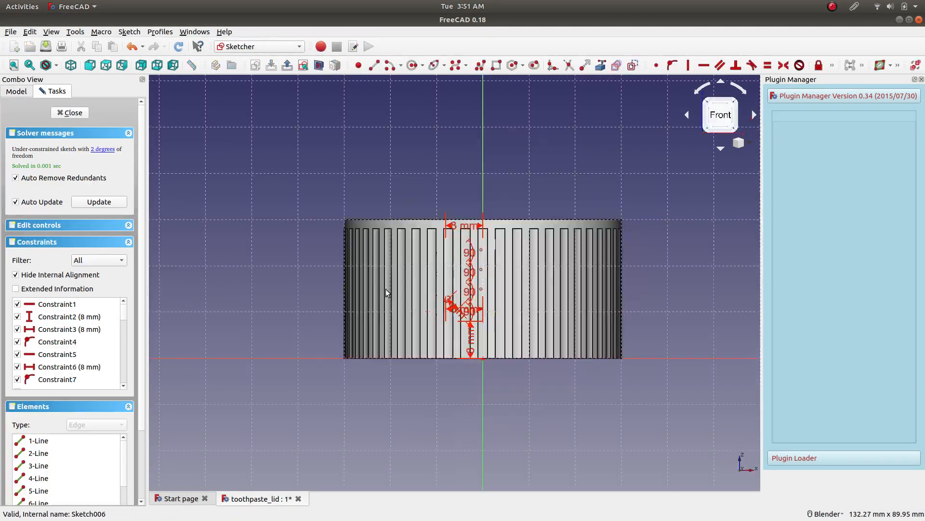
pyautogui.click(320, 65)
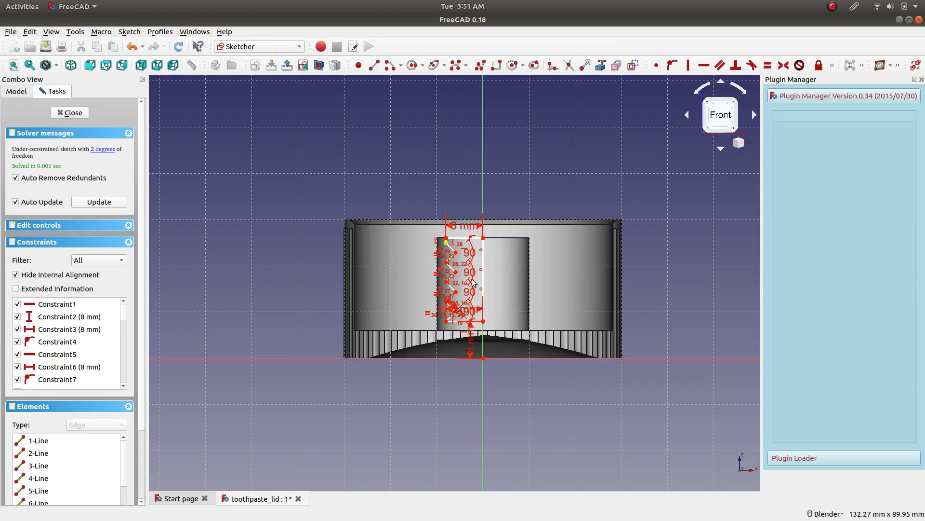
# Pull on the profile's lower corner and axis line to check that the outline is joined, and examine the thread vertices.
pyautogui.scroll(6, 486, 310)
pyautogui.moveTo(477, 346); pyautogui.dragTo(510, 304)
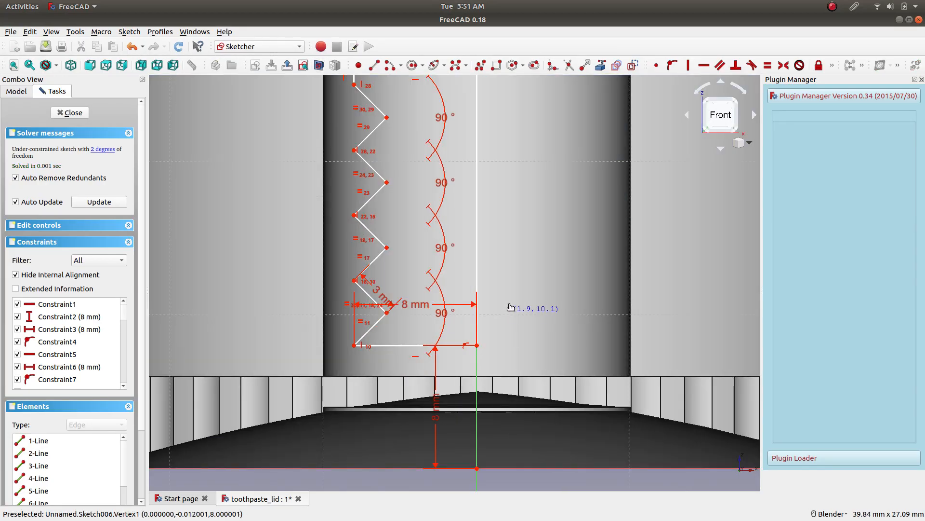
pyautogui.moveTo(481, 247)
pyautogui.mouseDown()
pyautogui.moveTo(521, 291)
pyautogui.moveTo(519, 302)
pyautogui.moveTo(516, 238)
pyautogui.moveTo(523, 298)
pyautogui.moveTo(528, 235)
pyautogui.mouseUp()
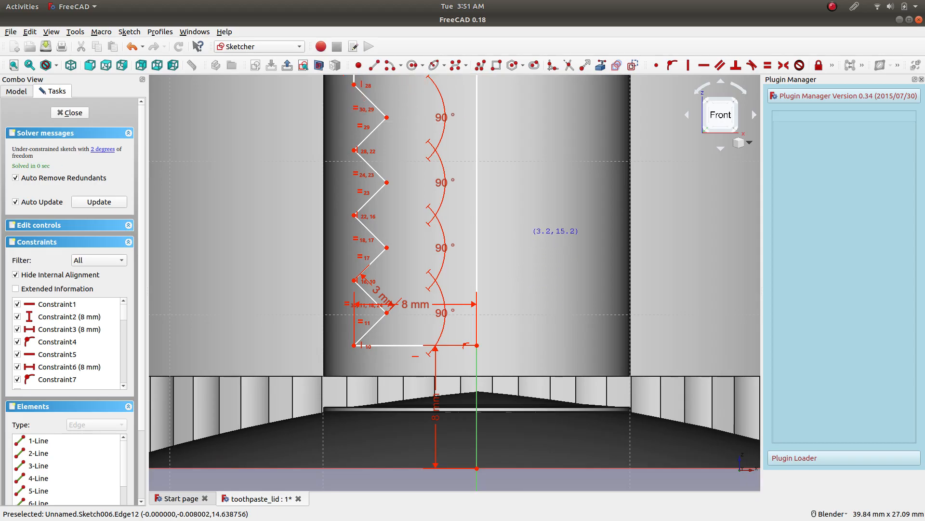
pyautogui.scroll(-2, 398, 162)
pyautogui.scroll(5, 376, 120)
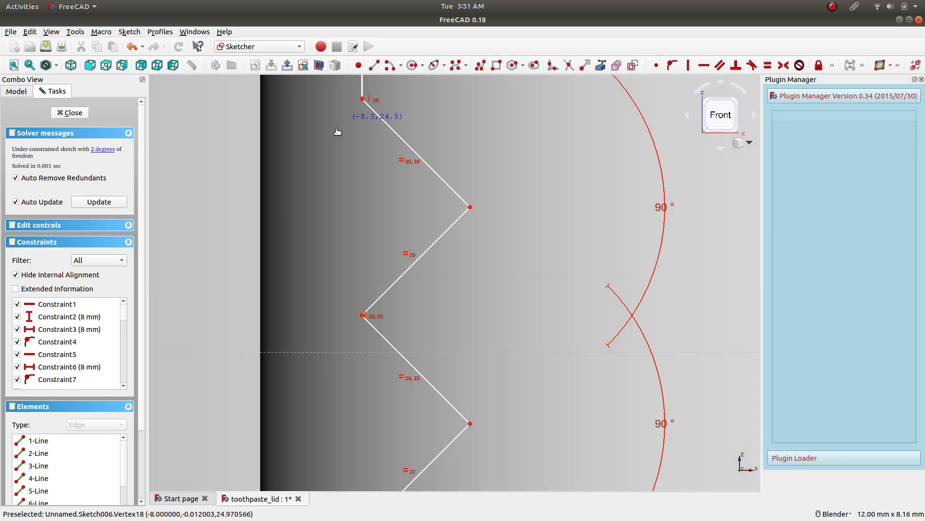
pyautogui.scroll(-4, 398, 193)
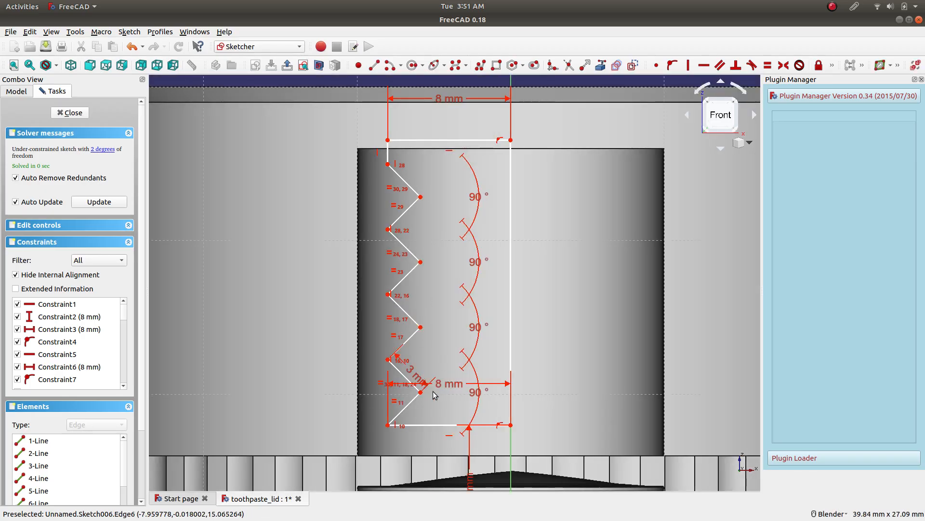
# Raise the thread profile's top horizontal line well above the post's top face and close the sketch.
pyautogui.moveTo(429, 197)
pyautogui.mouseDown(button='middle')
pyautogui.moveTo(464, 217)
pyautogui.moveTo(505, 271)
pyautogui.mouseUp(button='middle')
pyautogui.moveTo(511, 266)
pyautogui.mouseDown()
pyautogui.moveTo(529, 197)
pyautogui.moveTo(501, 193)
pyautogui.mouseUp()
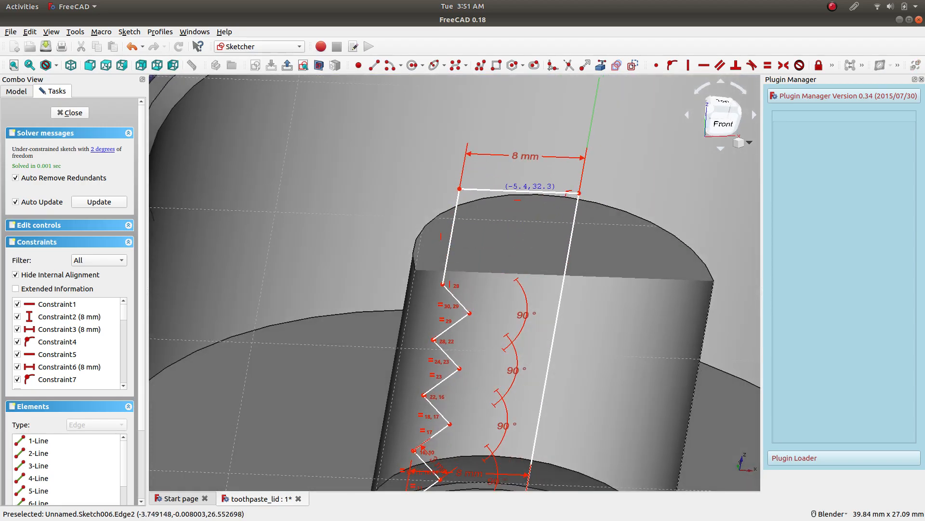
pyautogui.click(70, 112)
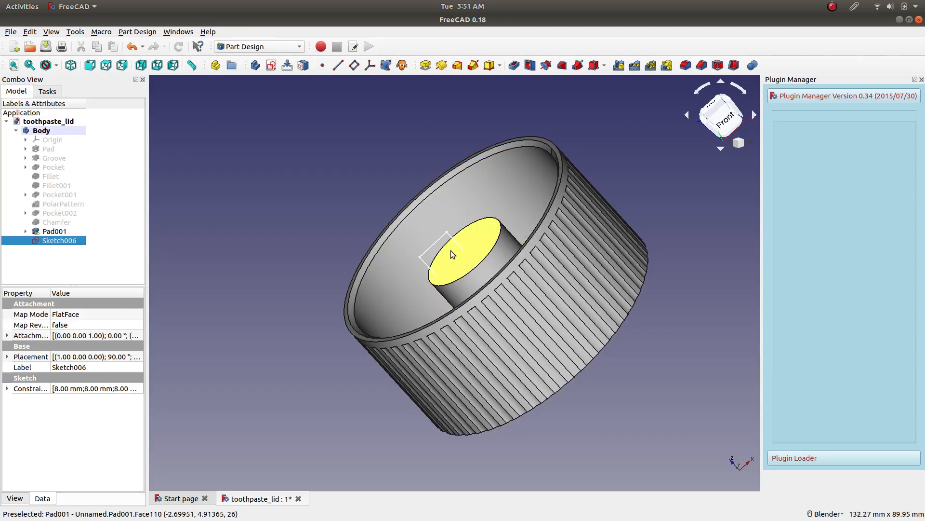
# Try to groove the raised thread profile by 360° around the base Z axis, then cancel the operation.
pyautogui.click(547, 67)
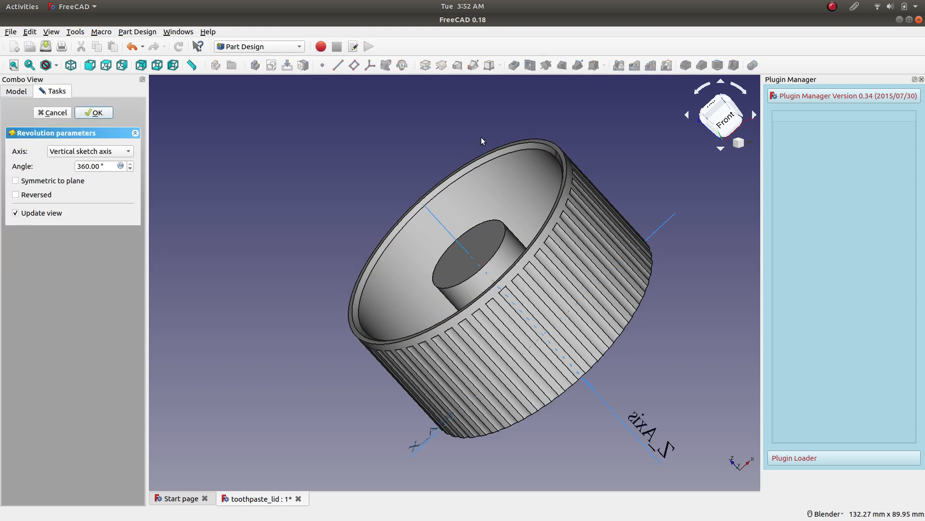
pyautogui.click(438, 221)
pyautogui.click(94, 112)
pyautogui.click(506, 287)
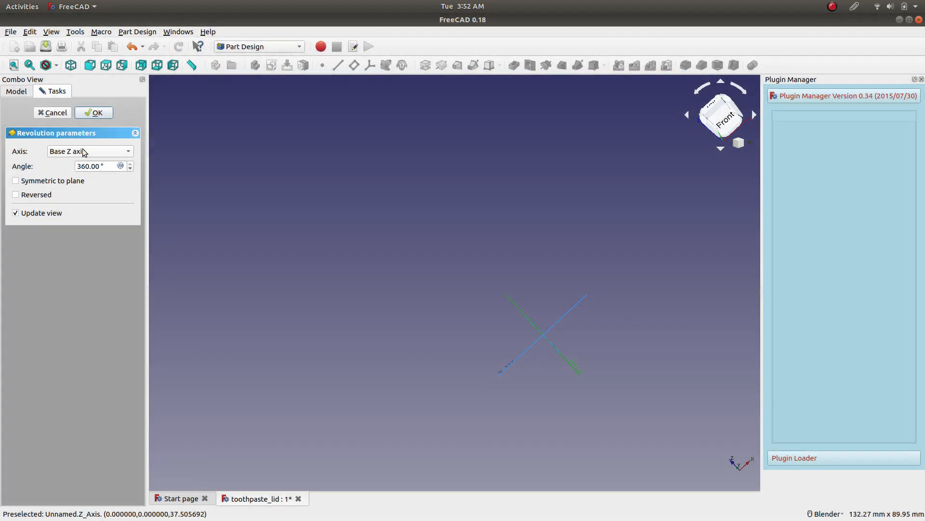
pyautogui.click(65, 115)
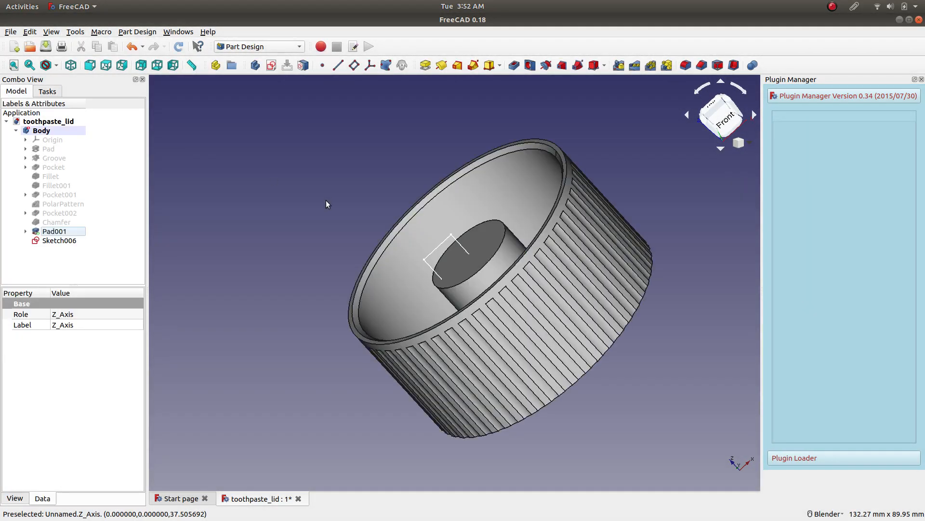
pyautogui.click(269, 48)
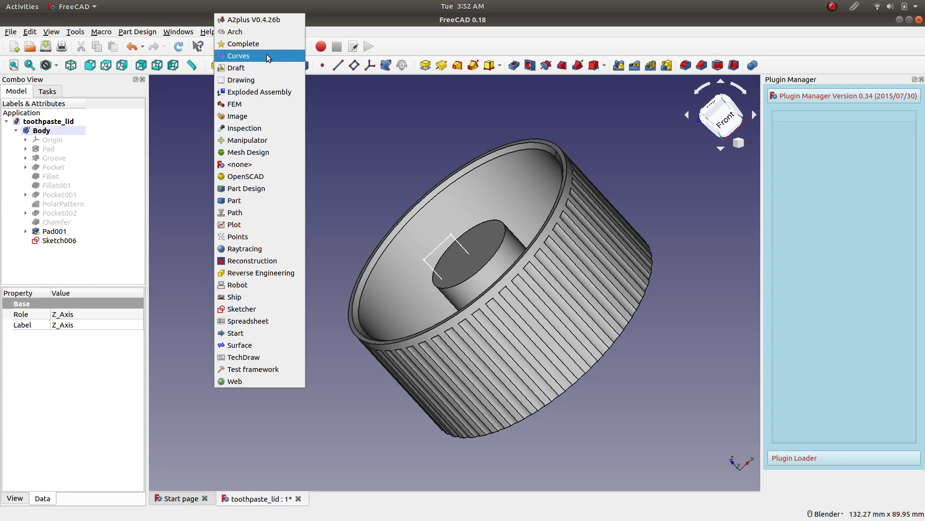
pyautogui.click(269, 199)
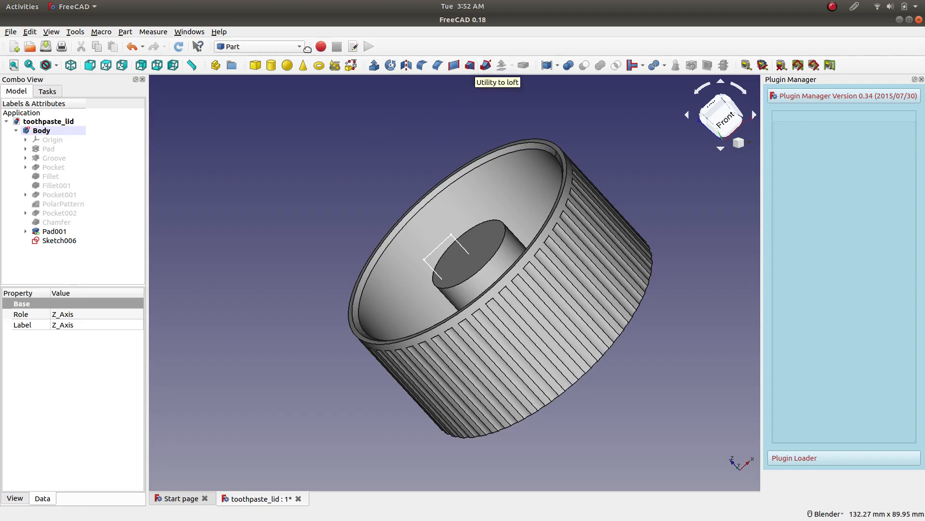
pyautogui.click(289, 47)
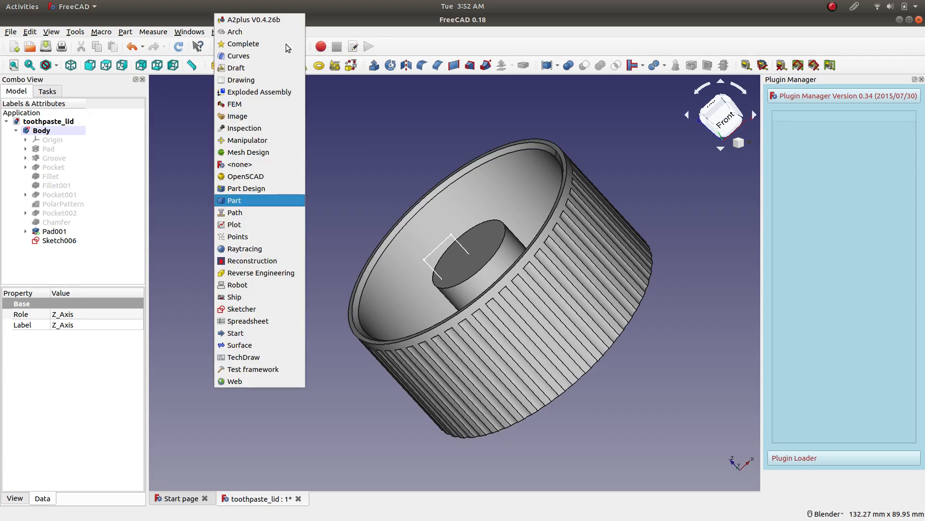
pyautogui.click(268, 189)
pyautogui.click(8, 94)
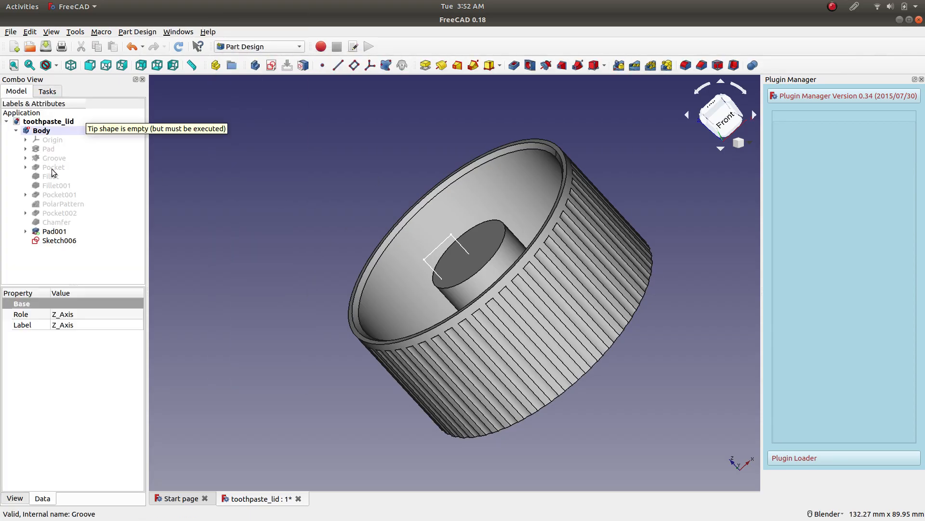
# Try to revolve the Sketch006 thread profile by 360° around the base Z axis.
pyautogui.click(60, 240)
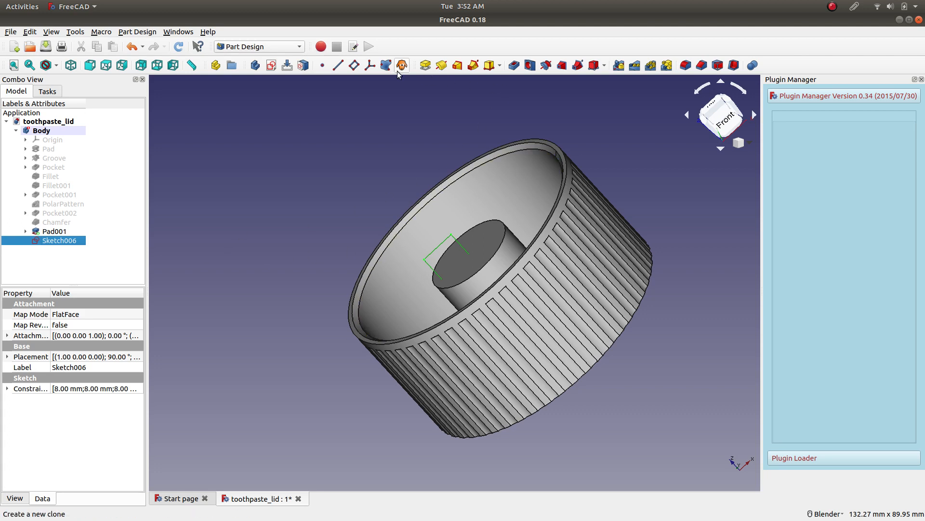
pyautogui.click(443, 68)
pyautogui.click(103, 151)
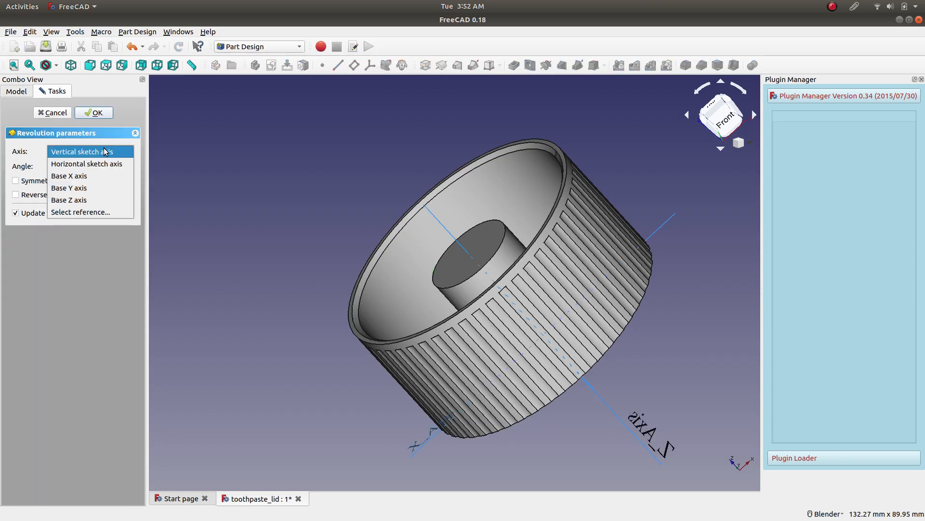
pyautogui.click(89, 212)
pyautogui.click(443, 227)
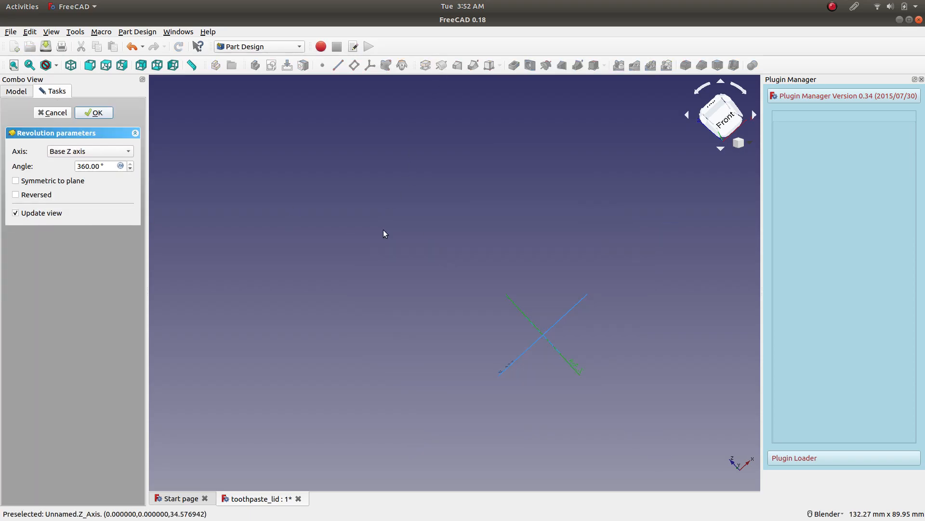
pyautogui.click(94, 113)
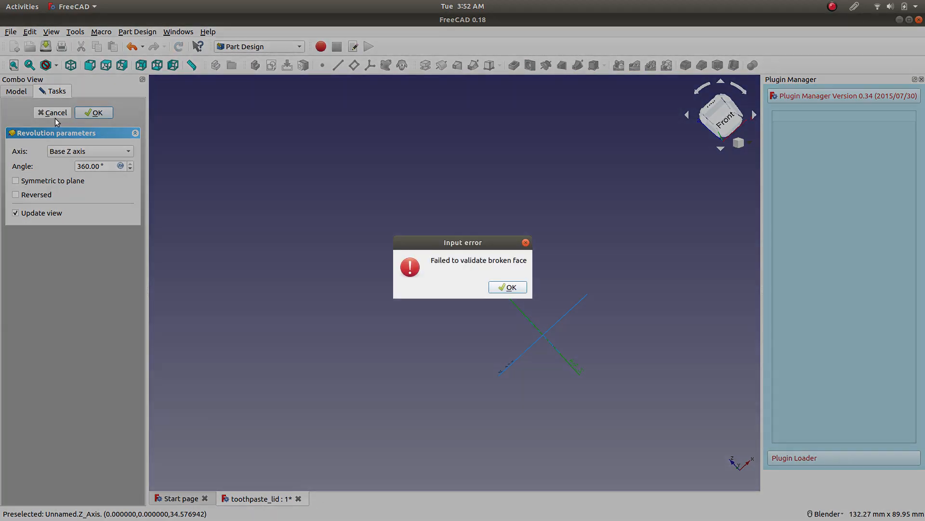
pyautogui.click(505, 287)
pyautogui.click(42, 113)
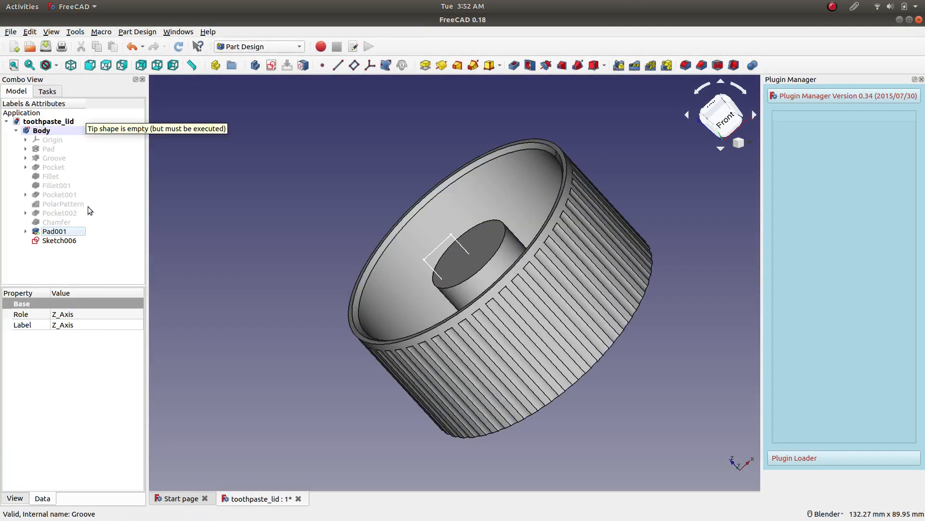
# Reopen Sketch006 for editing in section view and examine the uppermost thread vertices of the profile.
pyautogui.rightClick(66, 243)
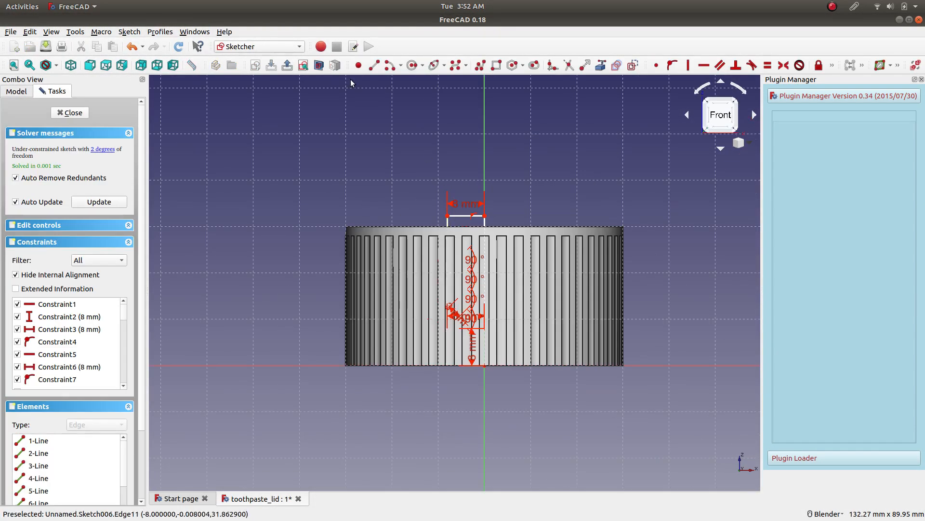
pyautogui.click(319, 65)
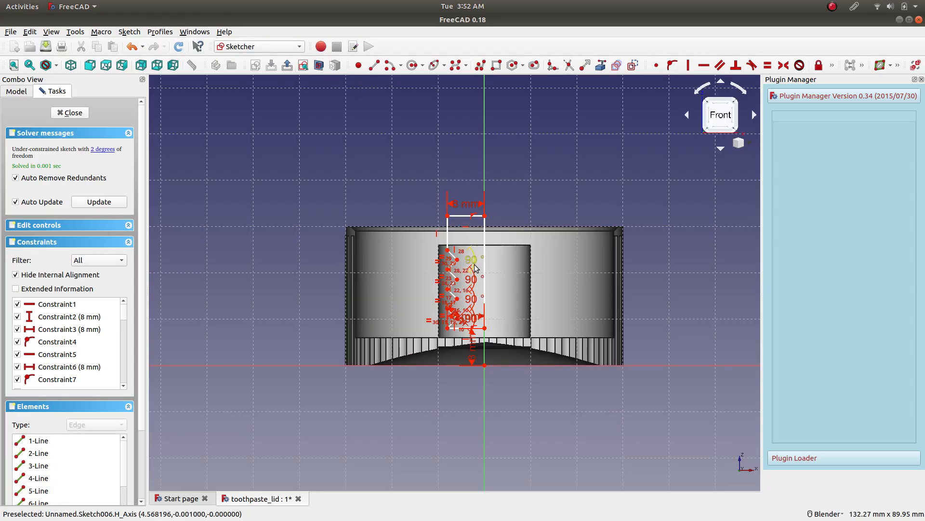
pyautogui.scroll(5, 482, 273)
pyautogui.scroll(5, 357, 183)
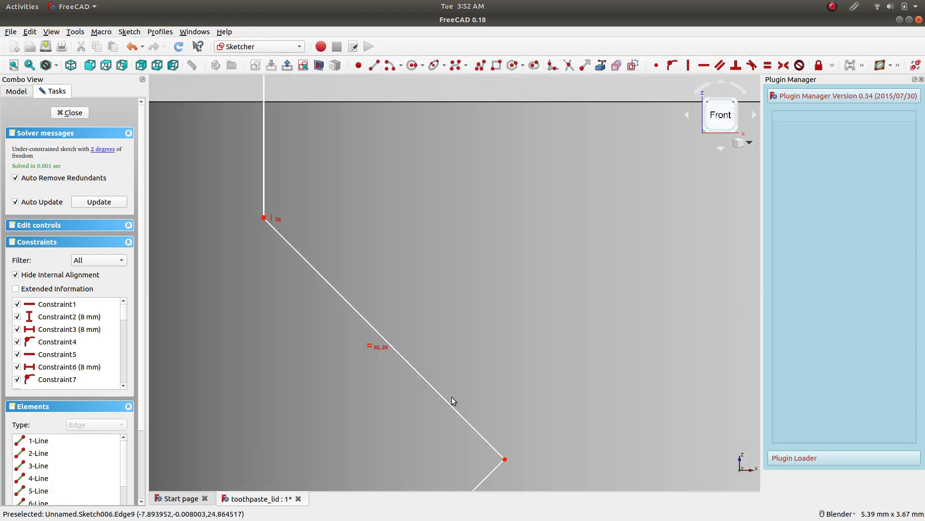
pyautogui.scroll(-1, 458, 311)
pyautogui.scroll(-4, 502, 367)
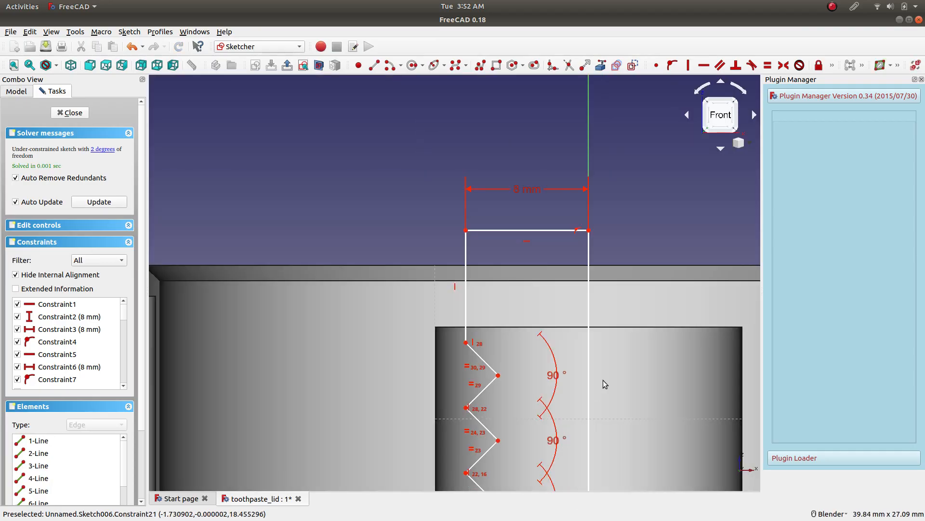
pyautogui.scroll(-3, 589, 380)
# Pull on the profile's bottom line and several thread edges to check that the outline is joined.
pyautogui.keyDown('shift'); pyautogui.moveTo(587, 406); pyautogui.dragTo(495, 271, button='middle'); pyautogui.keyUp('shift')
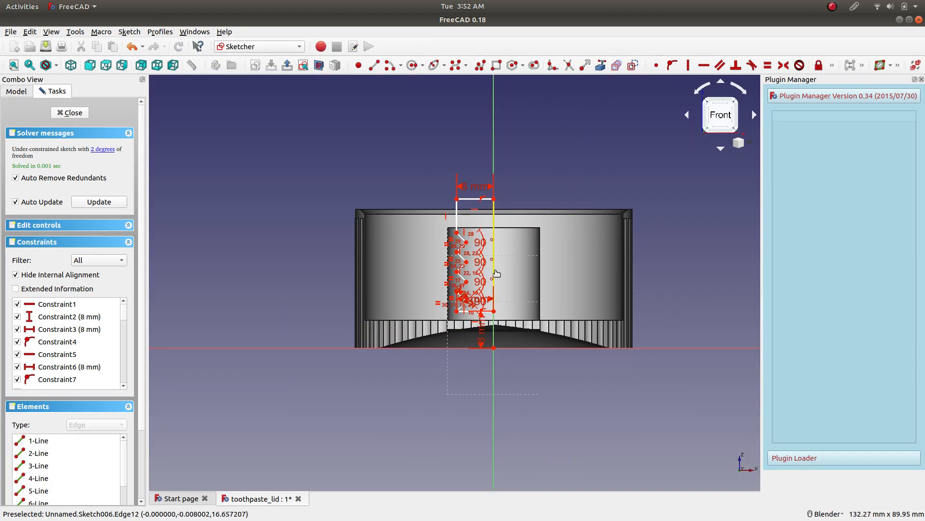
pyautogui.scroll(3, 496, 275)
pyautogui.scroll(-2, 516, 337)
pyautogui.scroll(2, 516, 381)
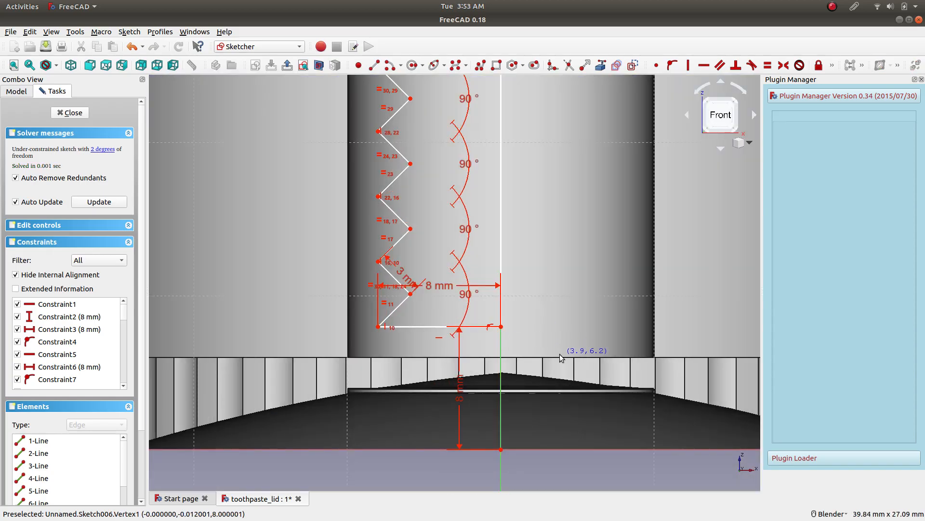
pyautogui.moveTo(435, 327); pyautogui.dragTo(410, 342)
pyautogui.moveTo(399, 305); pyautogui.dragTo(437, 332)
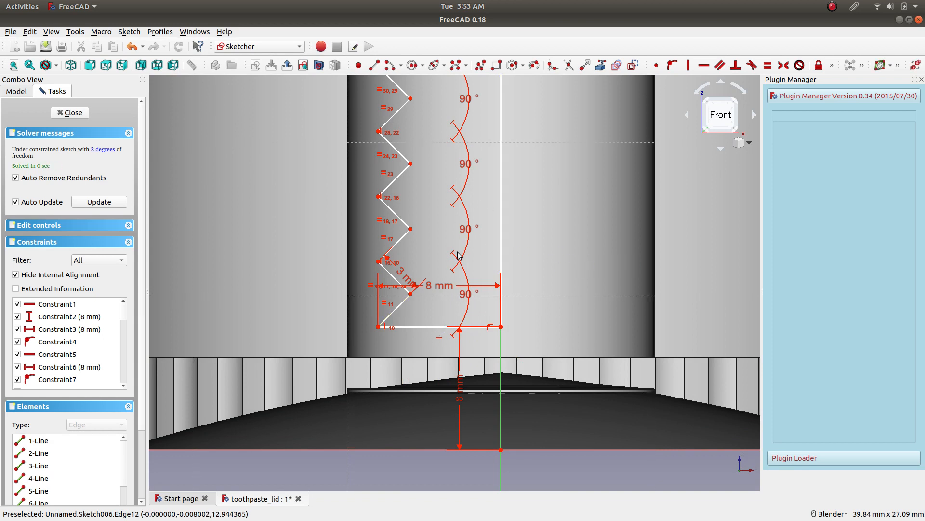
pyautogui.moveTo(403, 237); pyautogui.dragTo(438, 248)
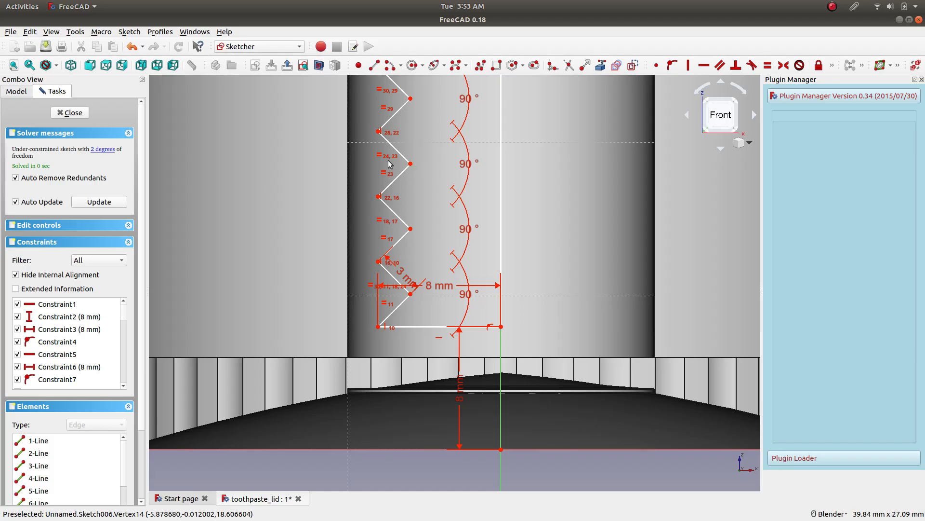
pyautogui.scroll(10, 391, 164)
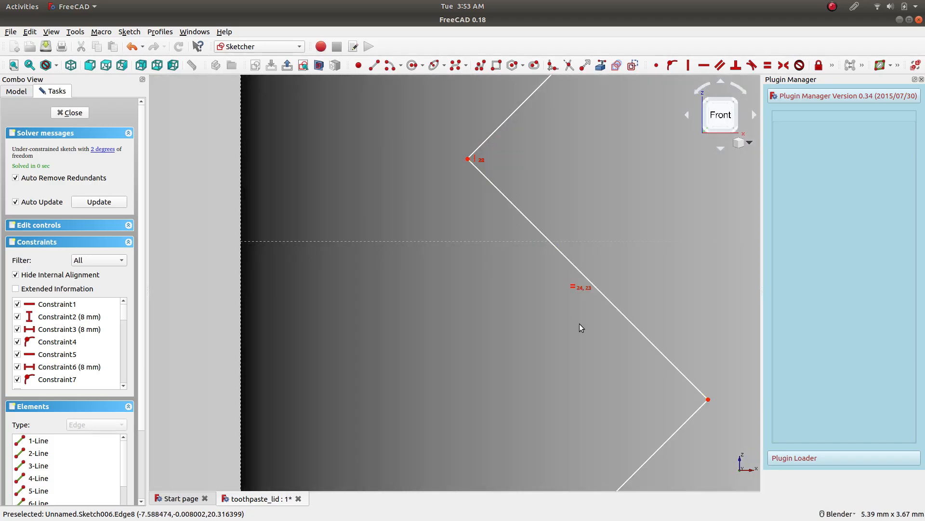
pyautogui.scroll(-10, 579, 326)
# Delete the profile's long vertical line that lies on the axis, and examine the exposed end of the upper horizontal line.
pyautogui.moveTo(646, 291)
pyautogui.mouseDown(button='middle')
pyautogui.moveTo(558, 250)
pyautogui.moveTo(525, 217)
pyautogui.moveTo(486, 277)
pyautogui.moveTo(565, 305)
pyautogui.mouseUp(button='middle')
pyautogui.scroll(6, 565, 305)
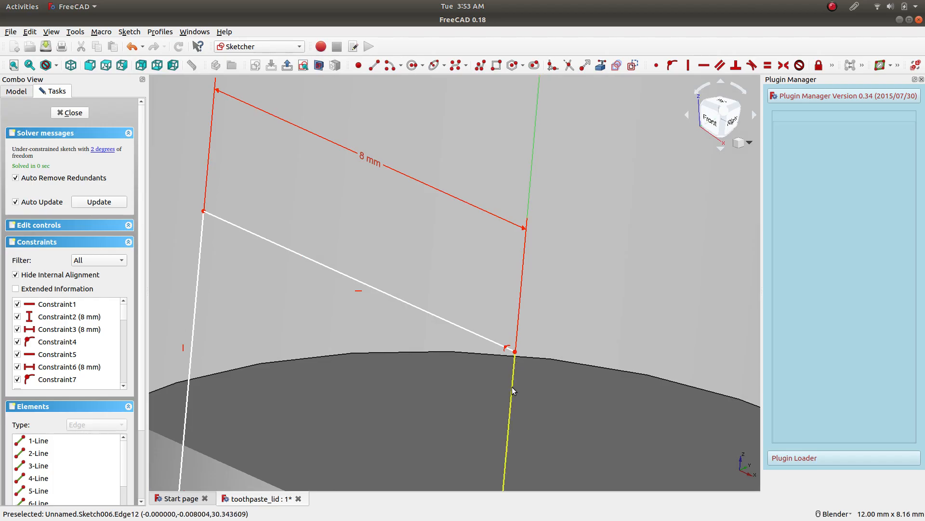
pyautogui.press('Delete')
pyautogui.scroll(-10, 539, 374)
pyautogui.scroll(6, 545, 415)
pyautogui.scroll(7, 542, 279)
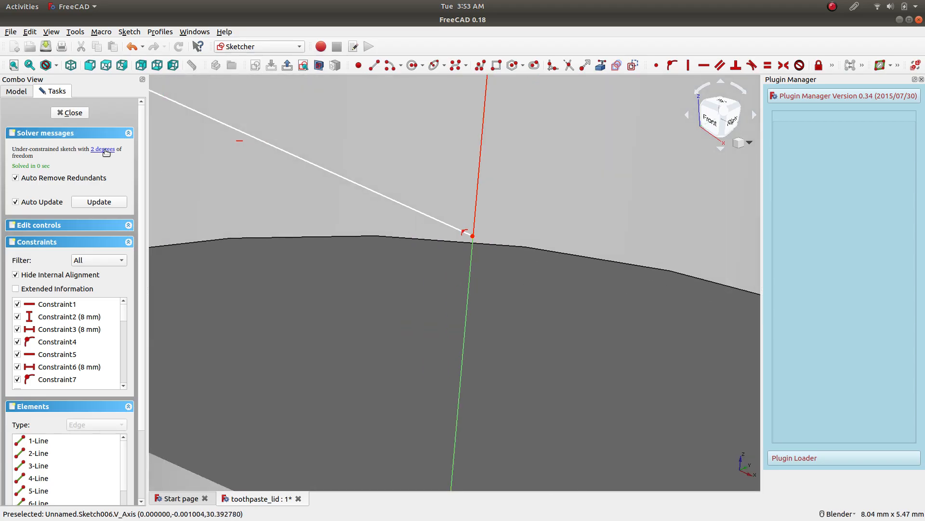
# Pull the short vertical line away from the uppermost thread vertex, and make its lower end coincident with that vertex.
pyautogui.click(437, 221)
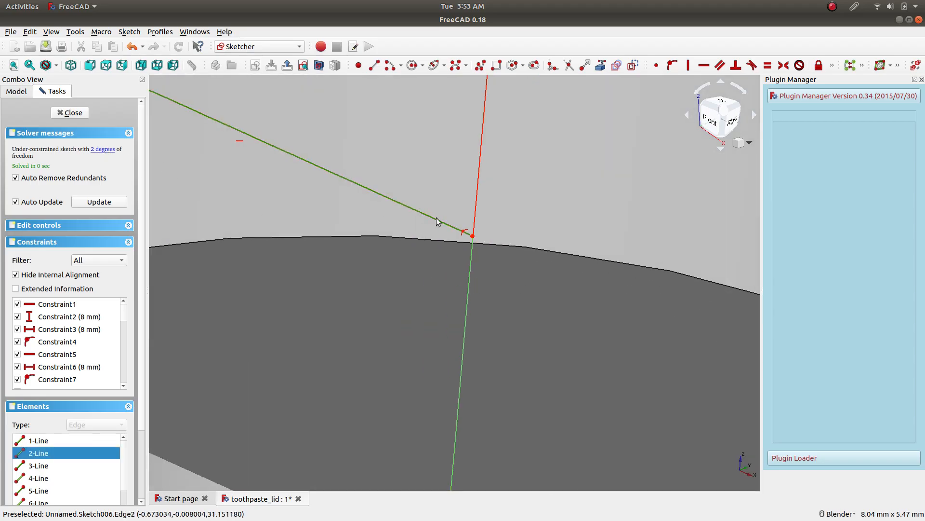
pyautogui.click(716, 124)
pyautogui.click(13, 67)
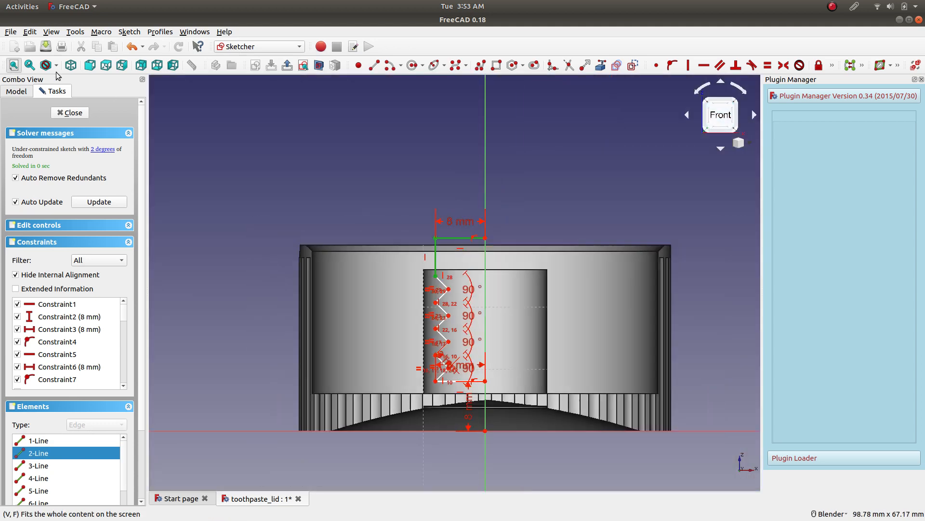
pyautogui.scroll(8, 416, 248)
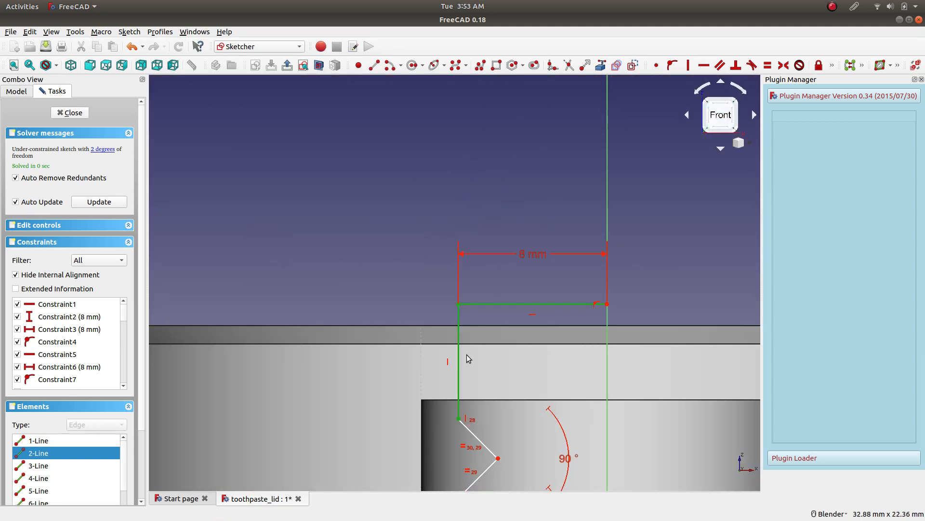
pyautogui.click(424, 295)
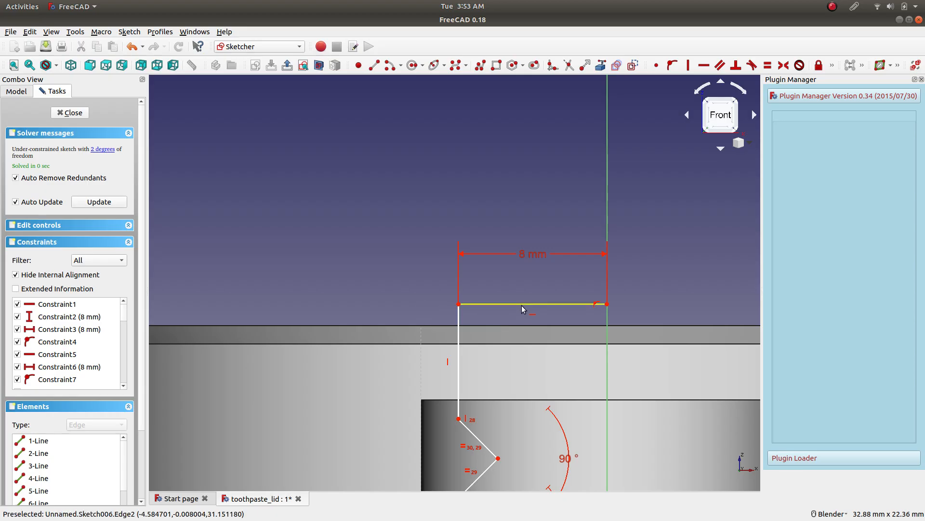
pyautogui.moveTo(464, 356)
pyautogui.mouseDown()
pyautogui.moveTo(449, 372)
pyautogui.moveTo(445, 304)
pyautogui.mouseUp()
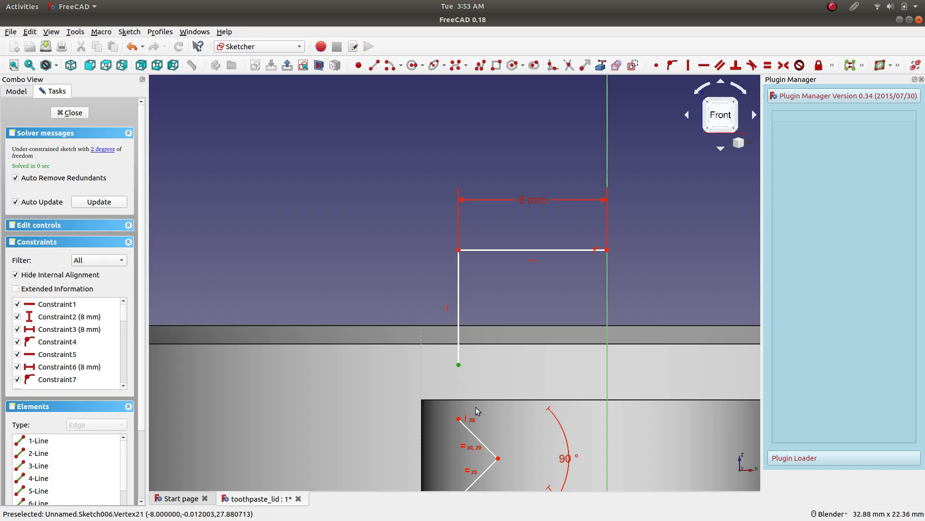
pyautogui.click(459, 419)
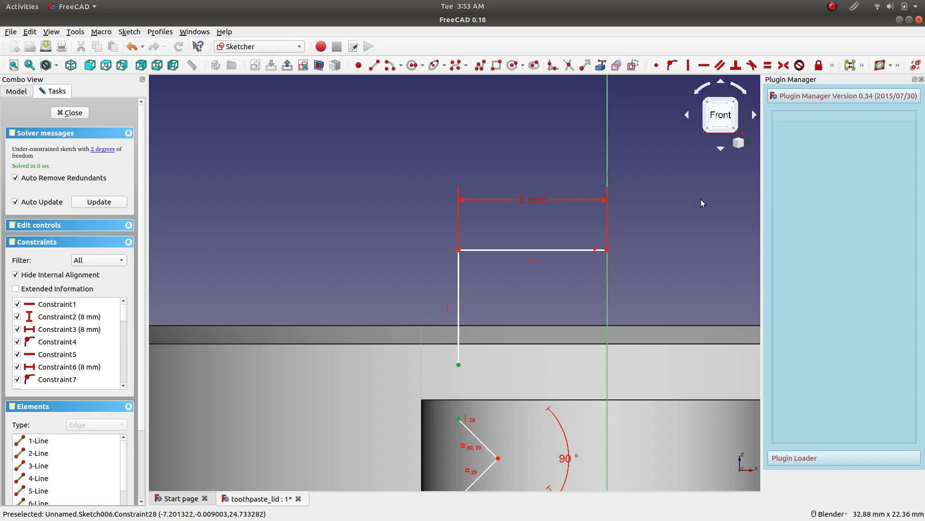
pyautogui.click(656, 65)
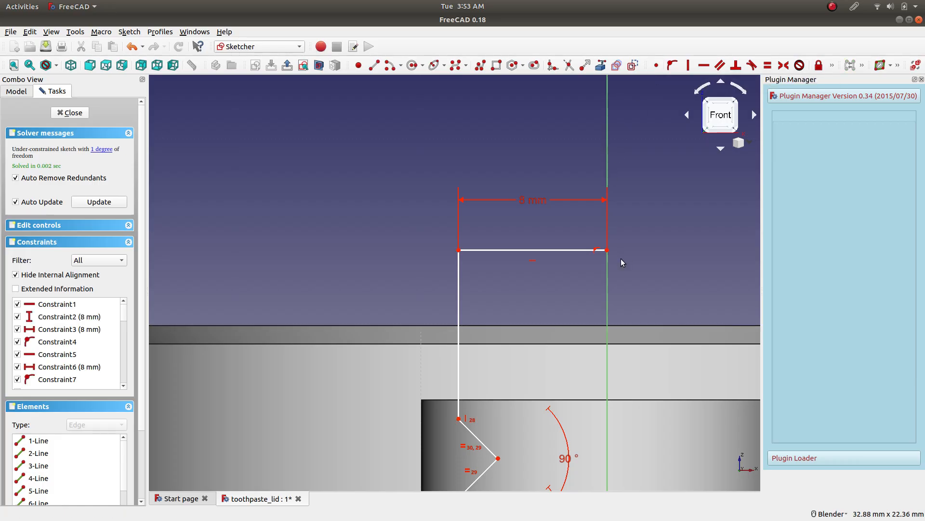
# Draw a new closing line and make its ends coincident with the axis-side ends of the profile's upper and lower horizontal lines.
pyautogui.click(374, 65)
pyautogui.click(665, 384)
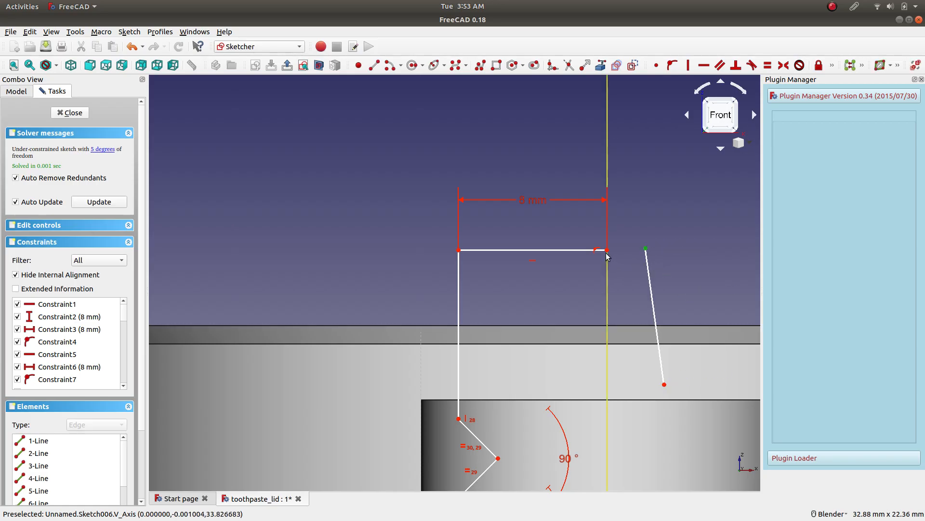
pyautogui.click(657, 65)
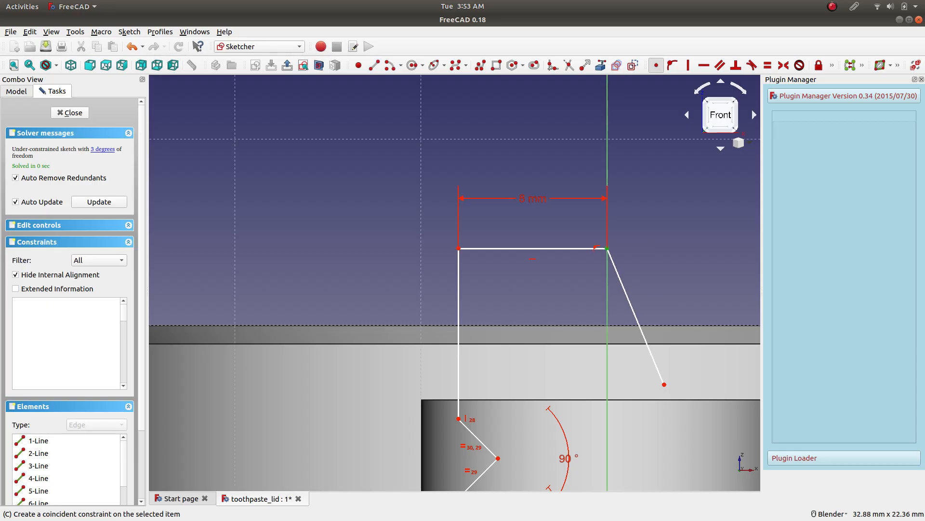
pyautogui.scroll(-4, 648, 422)
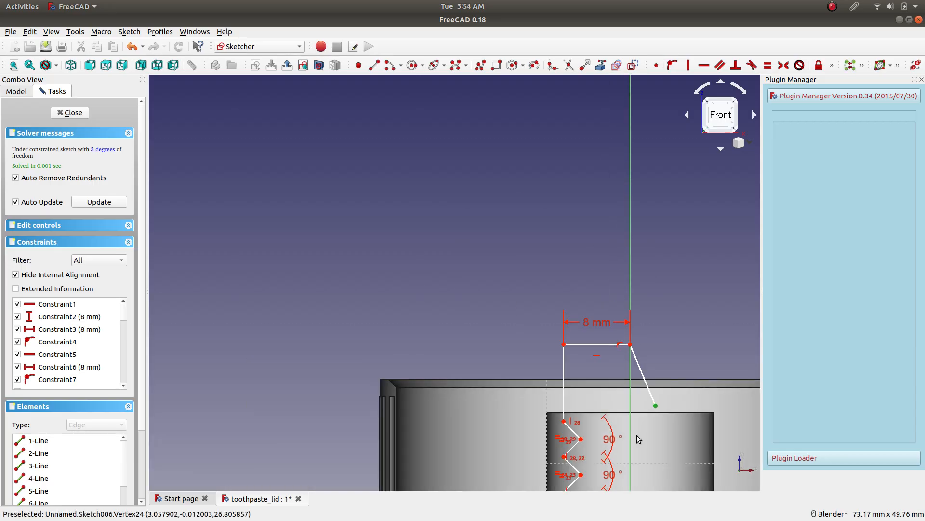
pyautogui.keyDown('shift'); pyautogui.moveTo(601, 401); pyautogui.dragTo(434, 156, button='middle'); pyautogui.keyUp('shift')
pyautogui.scroll(6, 470, 299)
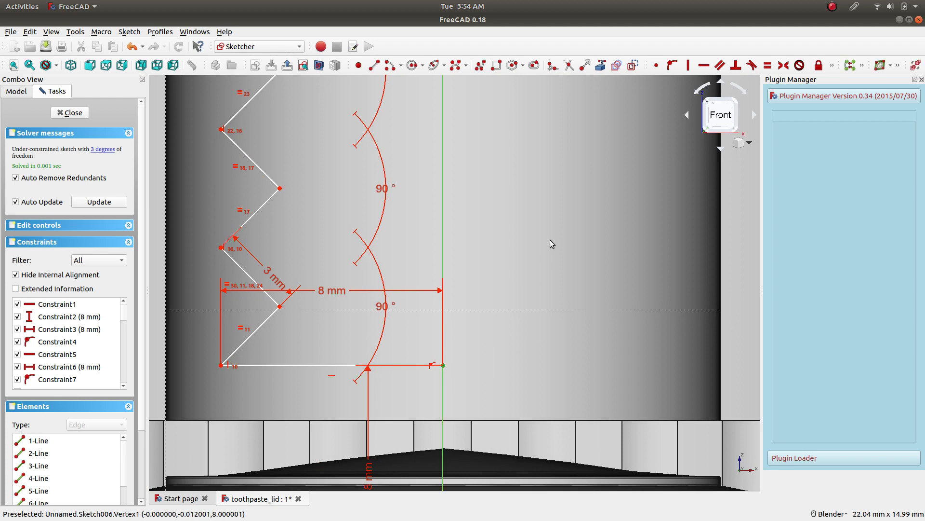
pyautogui.scroll(-4, 550, 239)
pyautogui.click(658, 65)
pyautogui.scroll(-5, 528, 210)
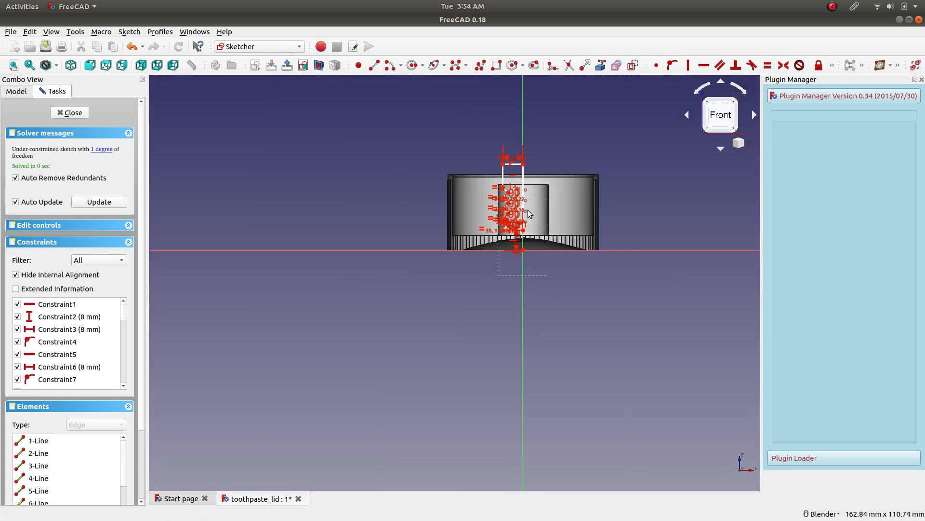
# Apply a vertical constraint to the new axis line, and lower the profile's upper horizontal line to about the post's top face before closing the sketch.
pyautogui.scroll(5, 520, 169)
pyautogui.click(522, 269)
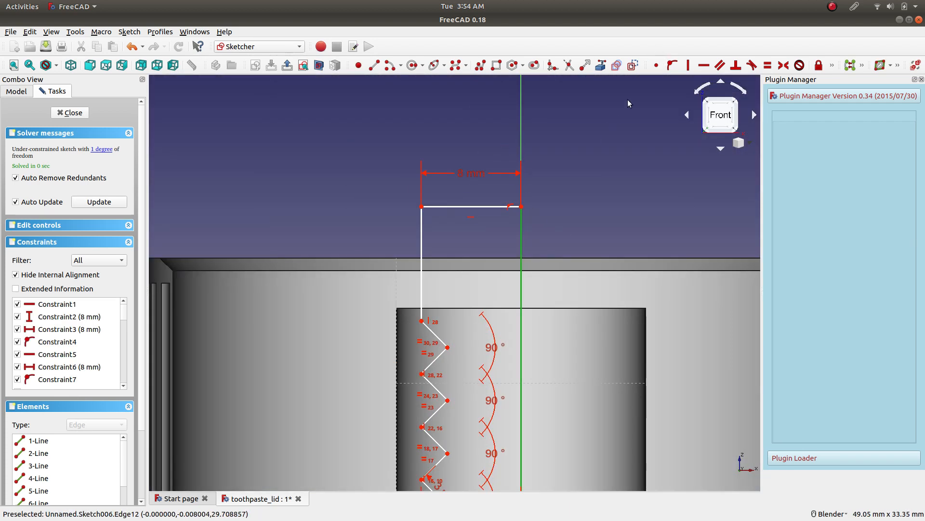
pyautogui.click(688, 65)
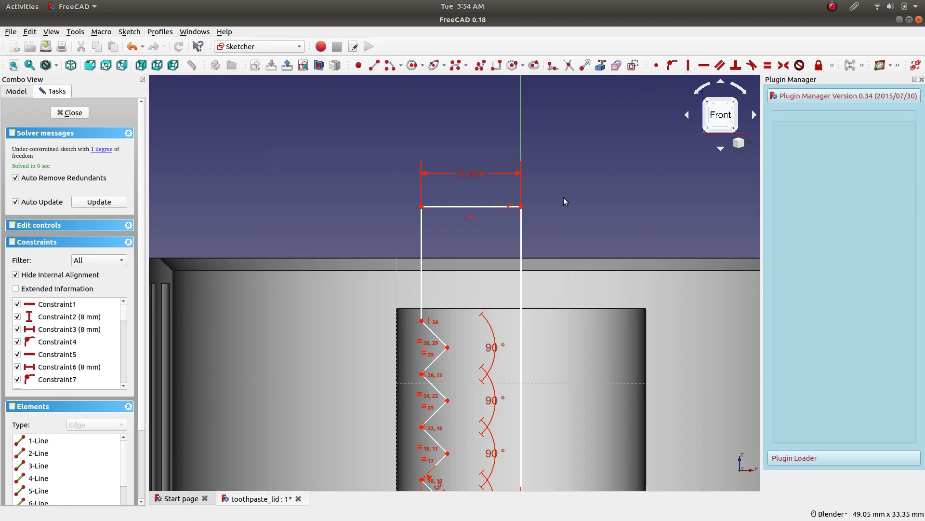
pyautogui.moveTo(481, 207); pyautogui.dragTo(473, 305)
pyautogui.click(70, 113)
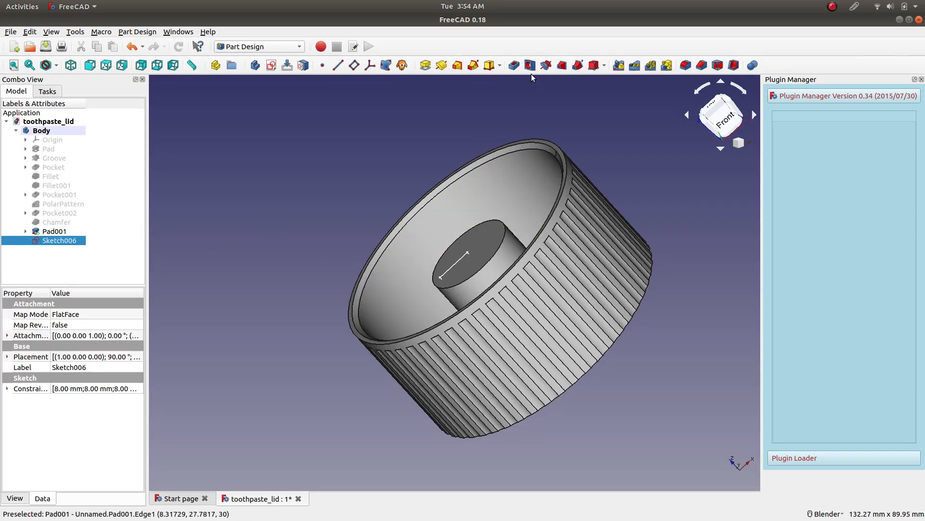
# Groove the thread profile into the central post by 360° around the base Z axis, with the direction reversed.
pyautogui.click(545, 65)
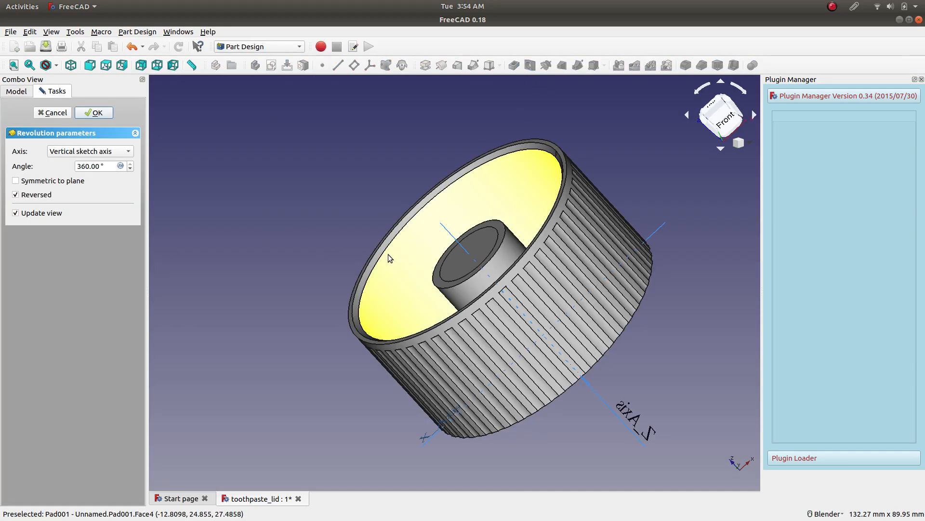
pyautogui.click(103, 152)
pyautogui.click(91, 211)
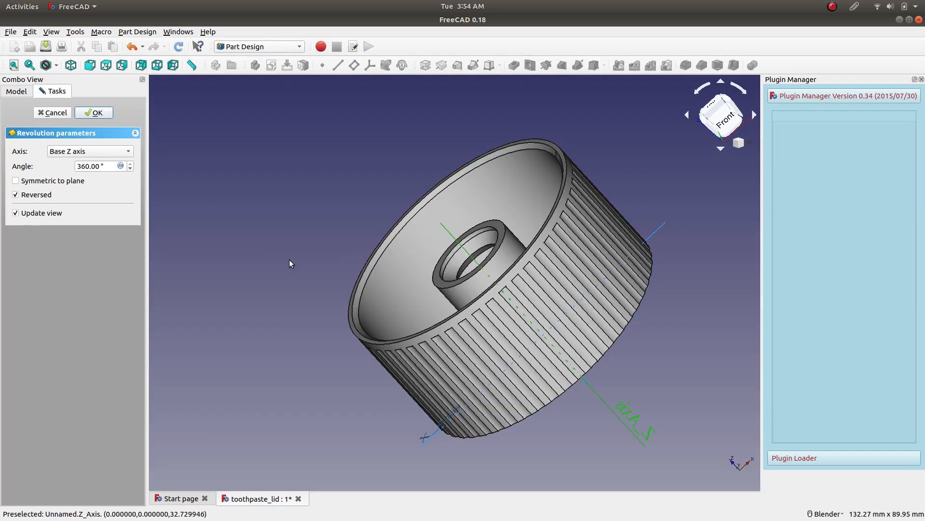
pyautogui.moveTo(294, 208); pyautogui.dragTo(349, 258, button='middle')
pyautogui.click(94, 113)
pyautogui.moveTo(237, 221); pyautogui.dragTo(250, 263, button='middle')
pyautogui.moveTo(307, 270); pyautogui.dragTo(217, 267, button='middle')
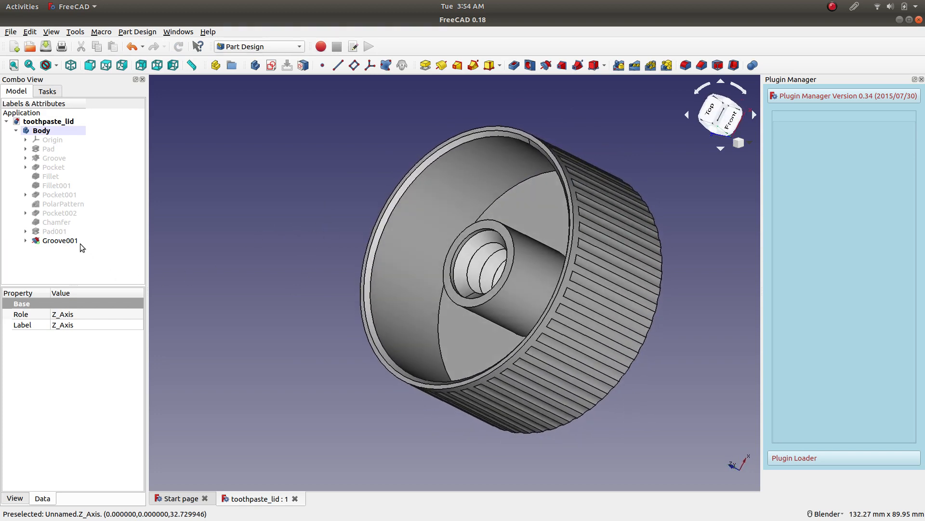
pyautogui.click(55, 241)
pyautogui.click(26, 240)
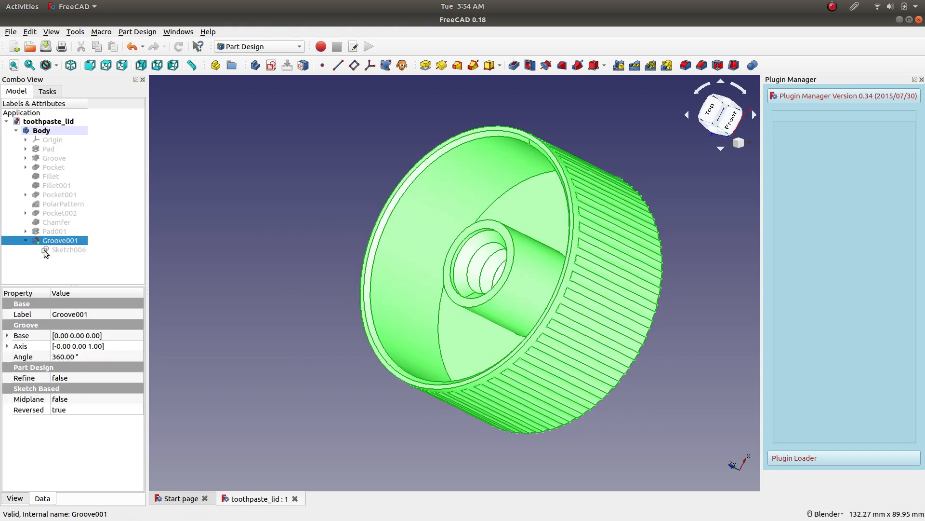
pyautogui.rightClick(67, 250)
pyautogui.click(96, 256)
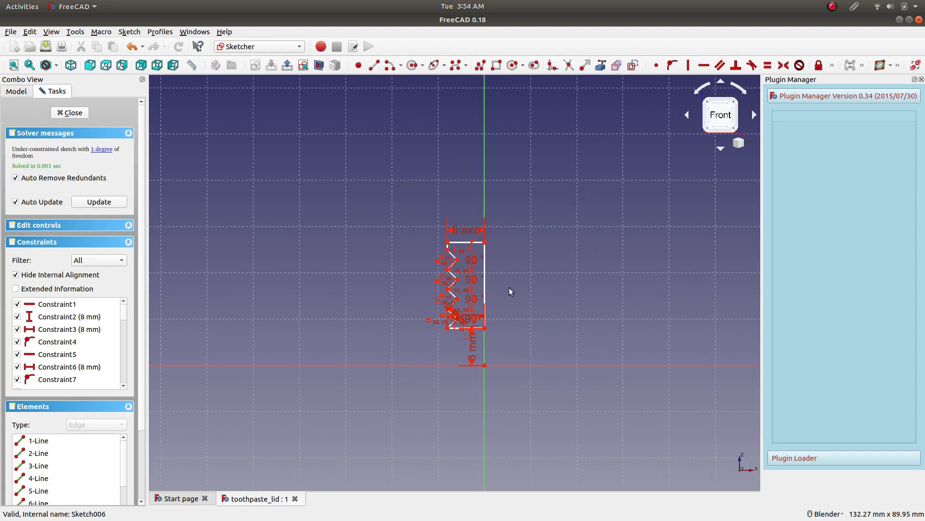
pyautogui.scroll(5, 509, 287)
pyautogui.scroll(2, 458, 307)
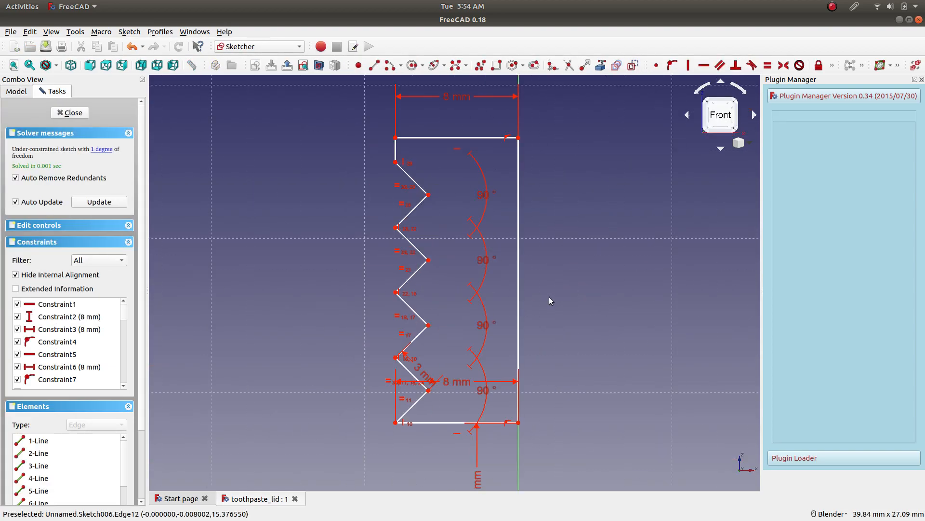
pyautogui.scroll(-5, 476, 115)
pyautogui.scroll(4, 497, 116)
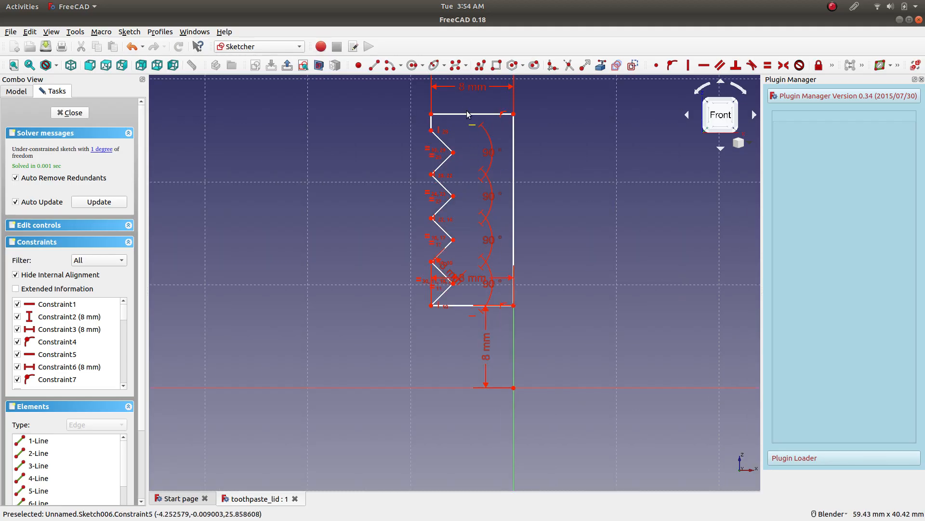
pyautogui.doubleClick(475, 96)
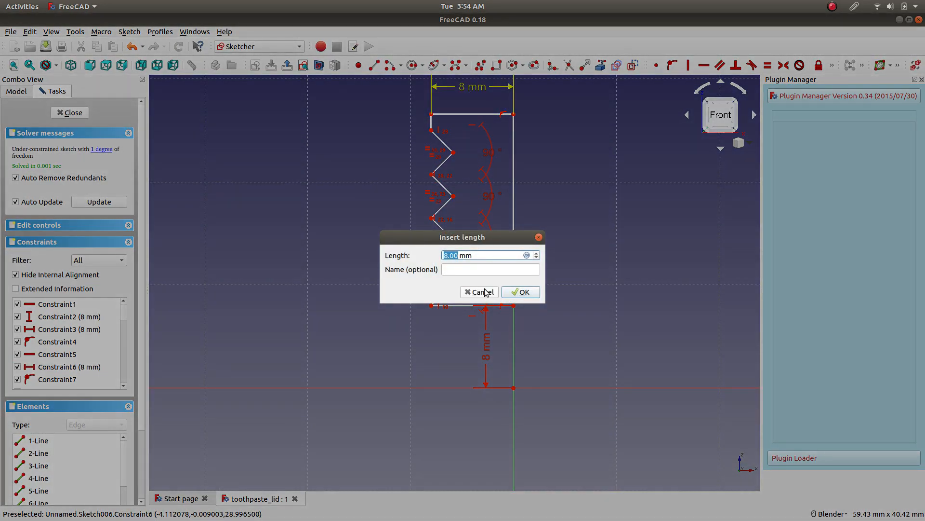
pyautogui.click(484, 293)
pyautogui.click(81, 113)
# Reopen the thread groove's sketch, show the grooved solid together with it, and cut the view at the sketch plane.
pyautogui.click(66, 241)
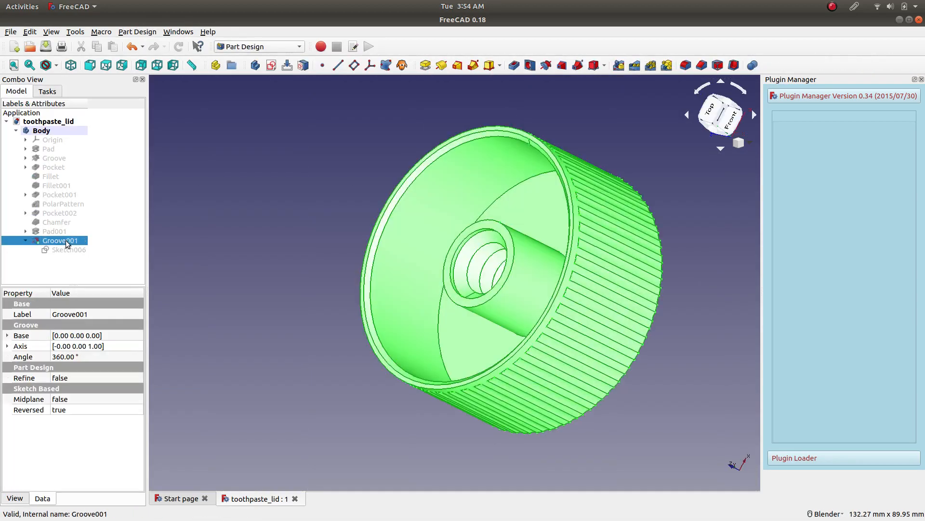
pyautogui.rightClick(67, 244)
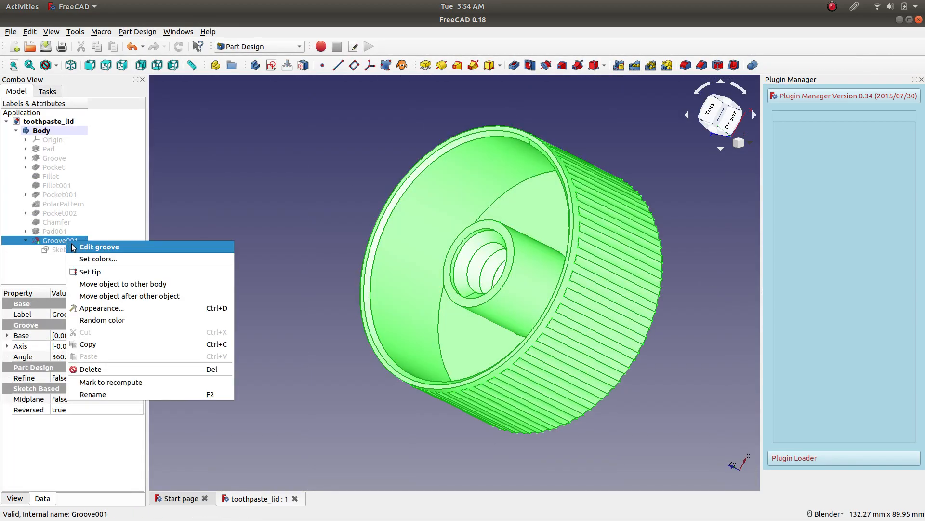
pyautogui.click(57, 252)
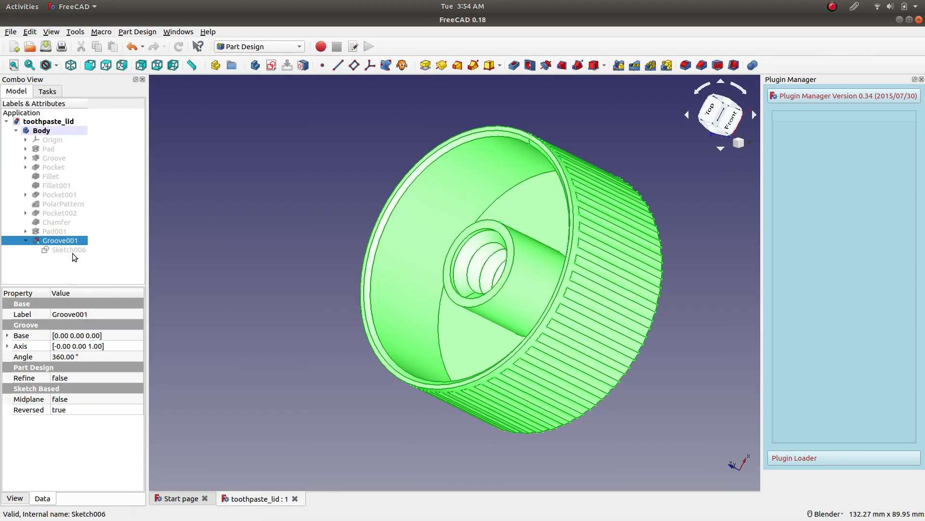
pyautogui.click(74, 251)
pyautogui.rightClick(73, 251)
pyautogui.click(80, 257)
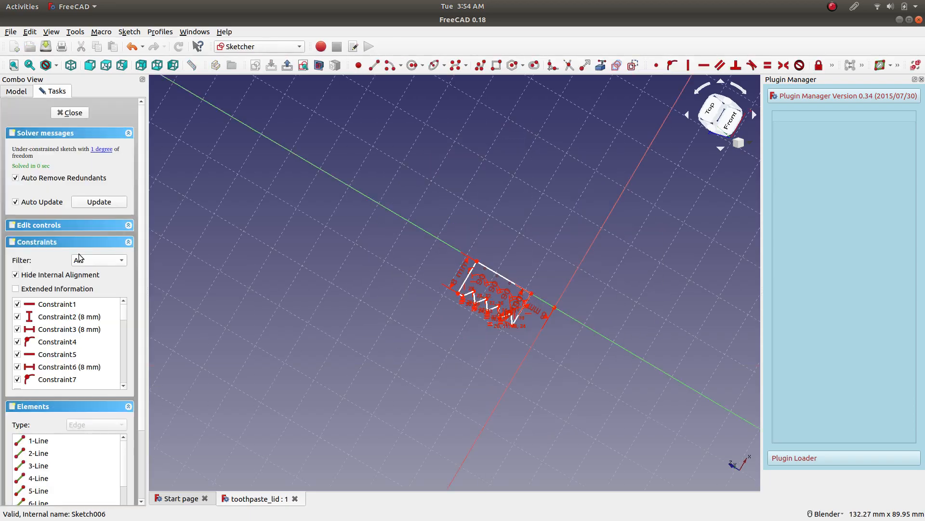
pyautogui.click(30, 91)
pyautogui.click(63, 242)
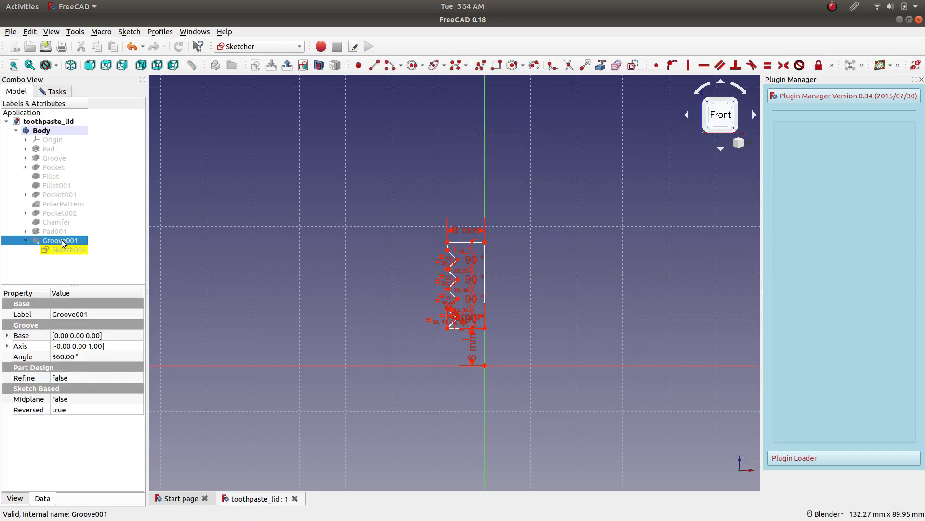
pyautogui.press('space')
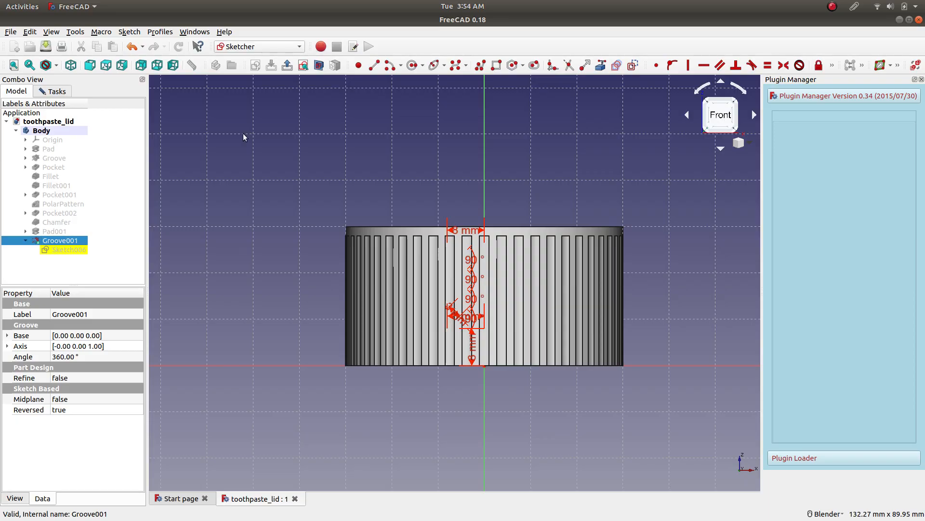
pyautogui.click(320, 65)
# Try a 9 mm length for the profile's upper horizontal line, and undo that change.
pyautogui.scroll(5, 480, 267)
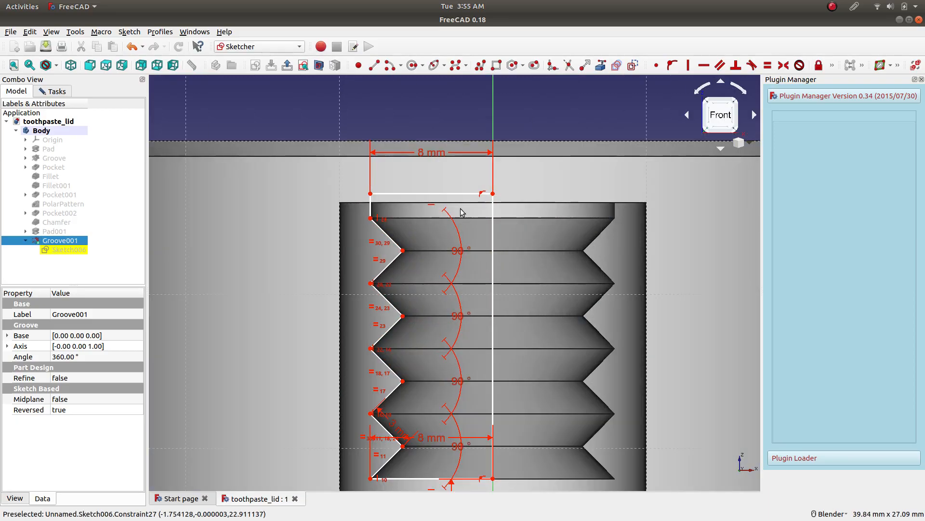
pyautogui.doubleClick(432, 153)
pyautogui.write('9')
pyautogui.press('Return')
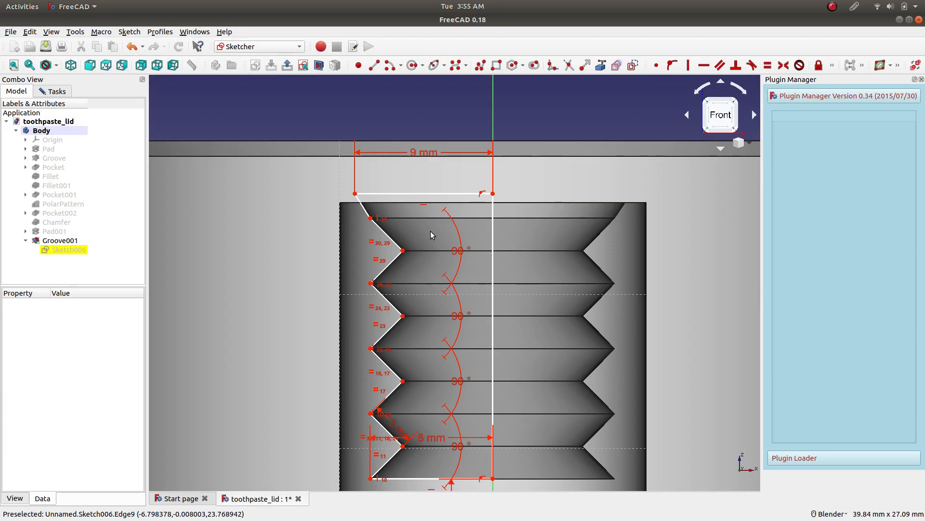
pyautogui.click(133, 46)
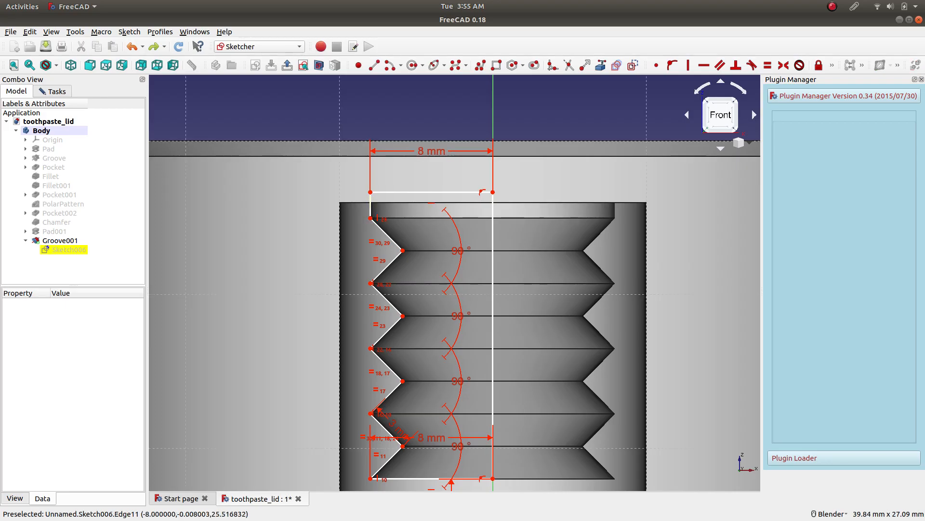
# Try to apply a vertical constraint to the short line above the uppermost outer thread vertex.
pyautogui.click(688, 65)
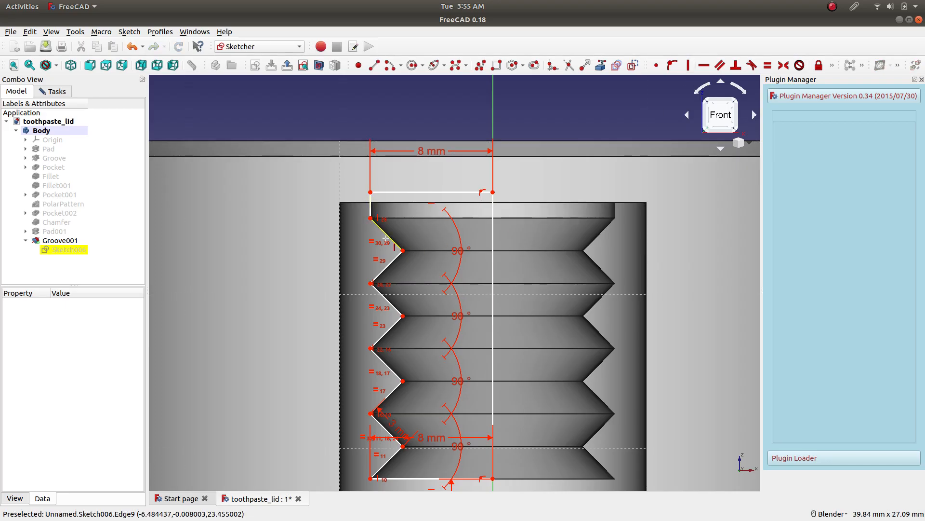
pyautogui.click(371, 207)
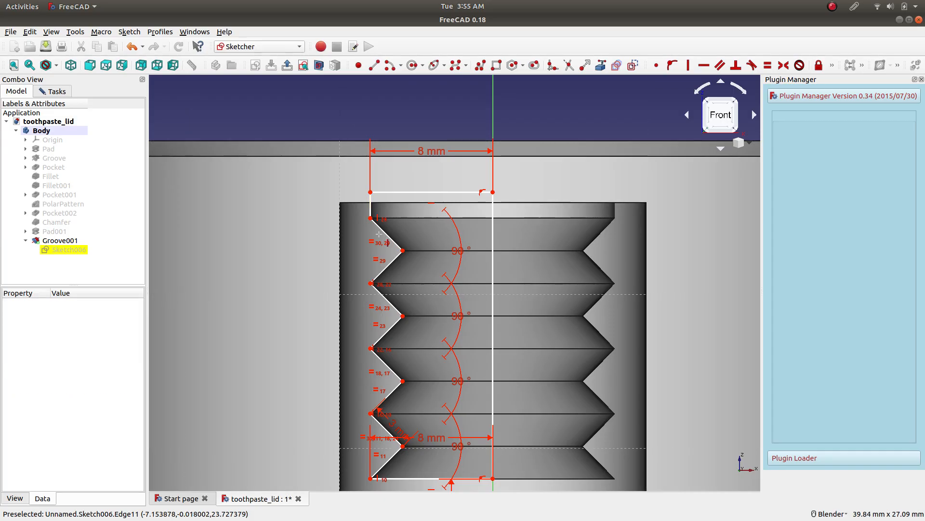
pyautogui.click(52, 92)
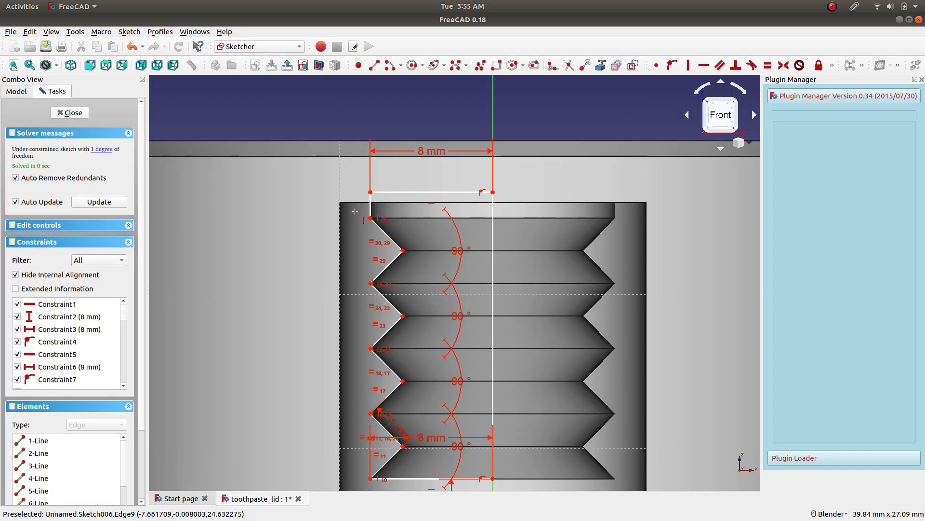
pyautogui.press('Escape')
# Apply a vertical constraint between the two uppermost outer thread vertices, and try one on the third outer vertex.
pyautogui.click(370, 219)
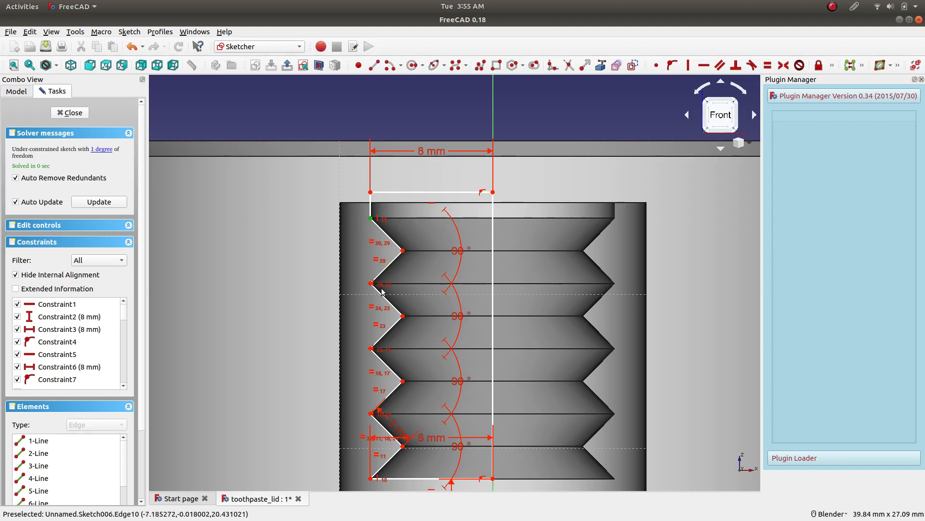
pyautogui.scroll(4, 370, 285)
pyautogui.click(334, 280)
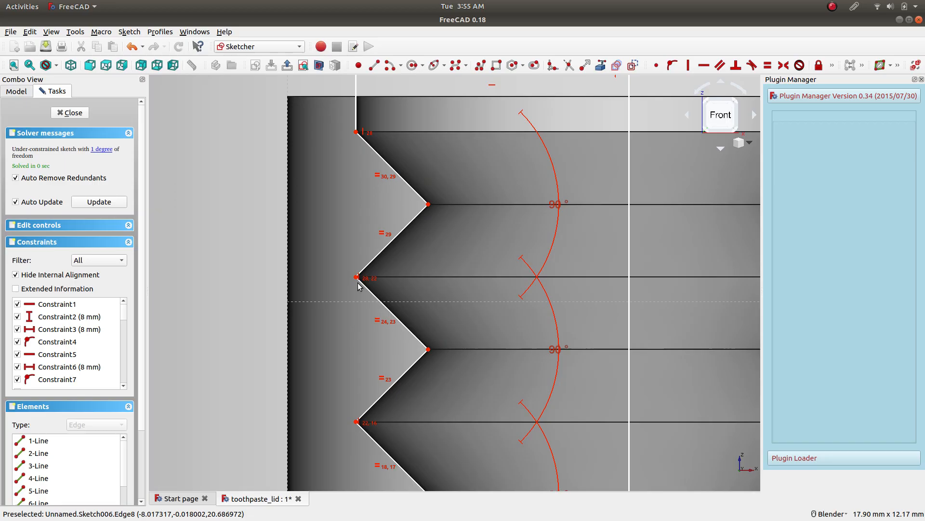
pyautogui.click(356, 278)
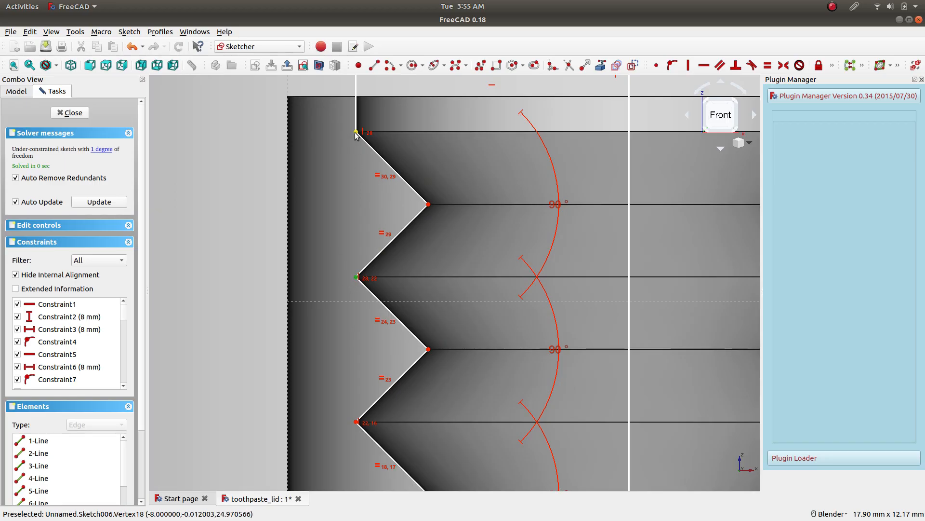
pyautogui.click(687, 67)
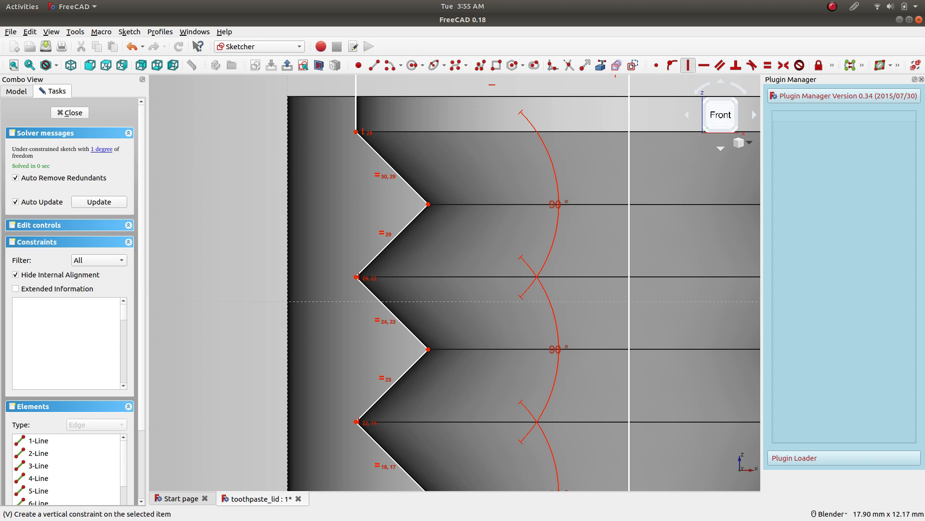
pyautogui.click(356, 422)
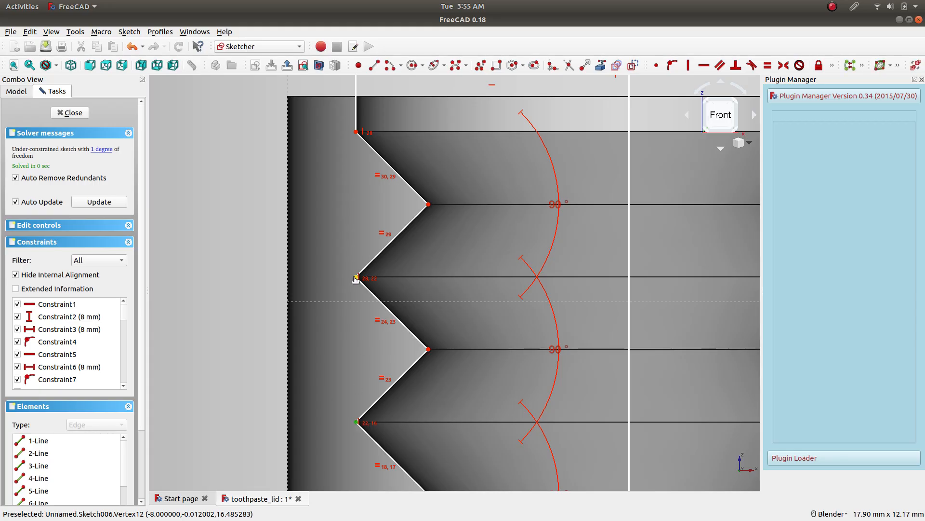
pyautogui.click(688, 66)
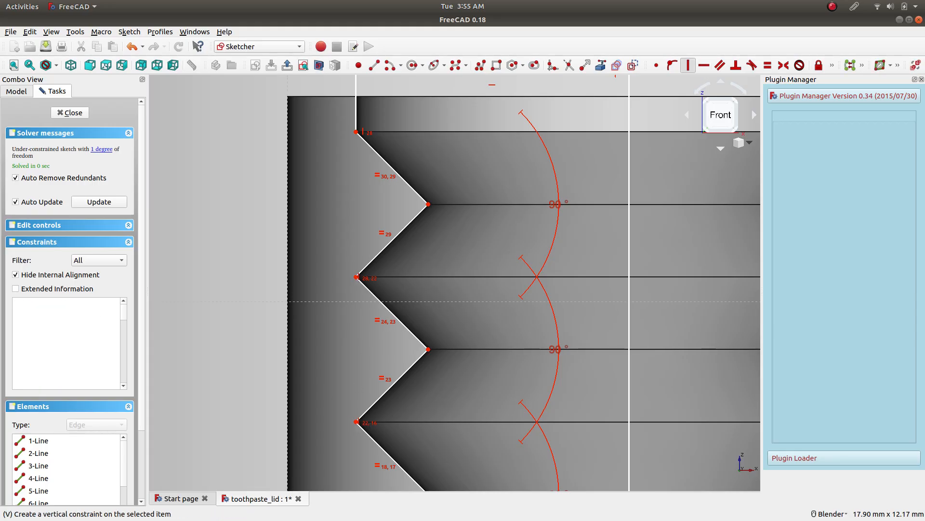
# Apply vertical constraints between the second and third outer thread vertices from the top, and between the two lowest outer vertices.
pyautogui.scroll(-2, 419, 404)
pyautogui.scroll(-4, 419, 404)
pyautogui.keyDown('shift'); pyautogui.moveTo(413, 434); pyautogui.dragTo(427, 300, button='middle'); pyautogui.keyUp('shift')
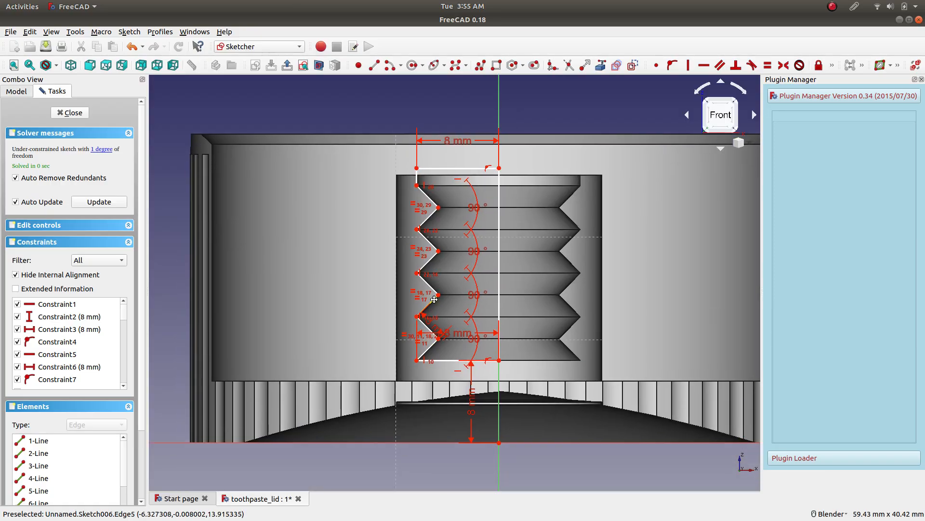
pyautogui.scroll(4, 426, 302)
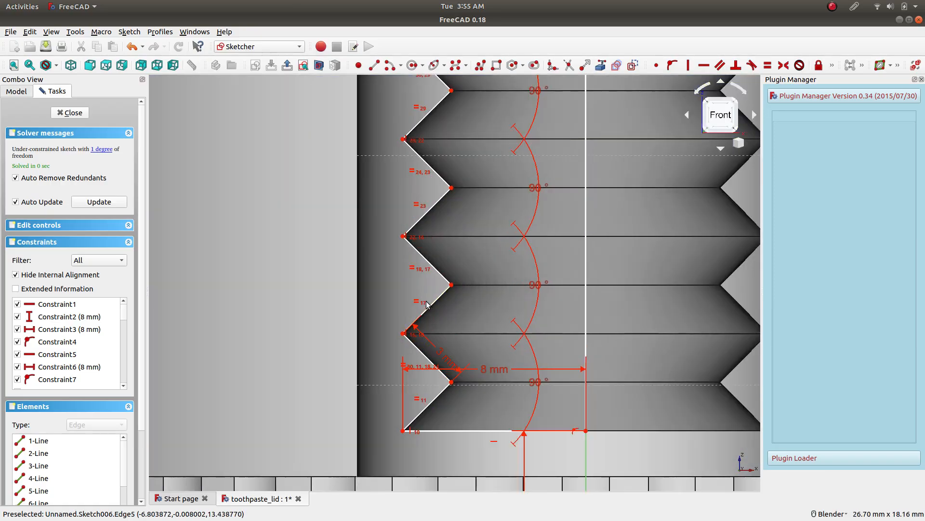
pyautogui.click(403, 236)
pyautogui.click(402, 139)
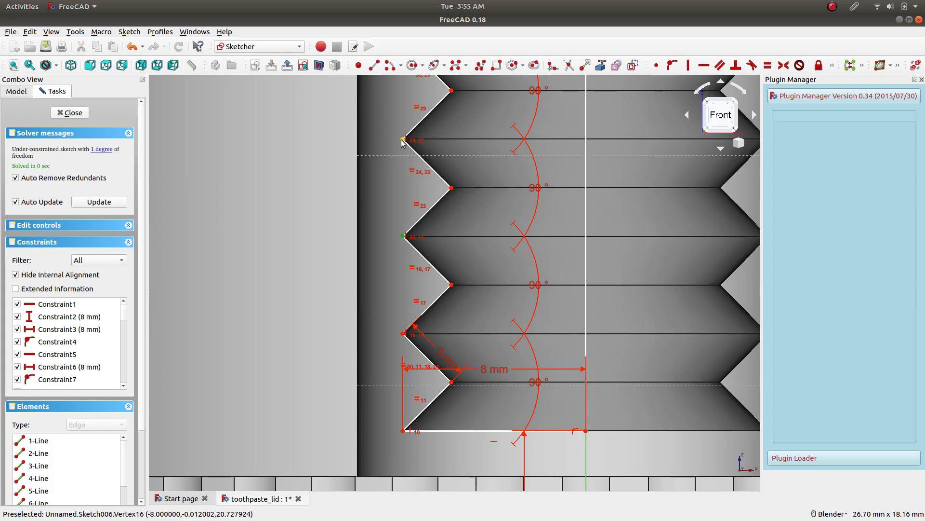
pyautogui.click(691, 69)
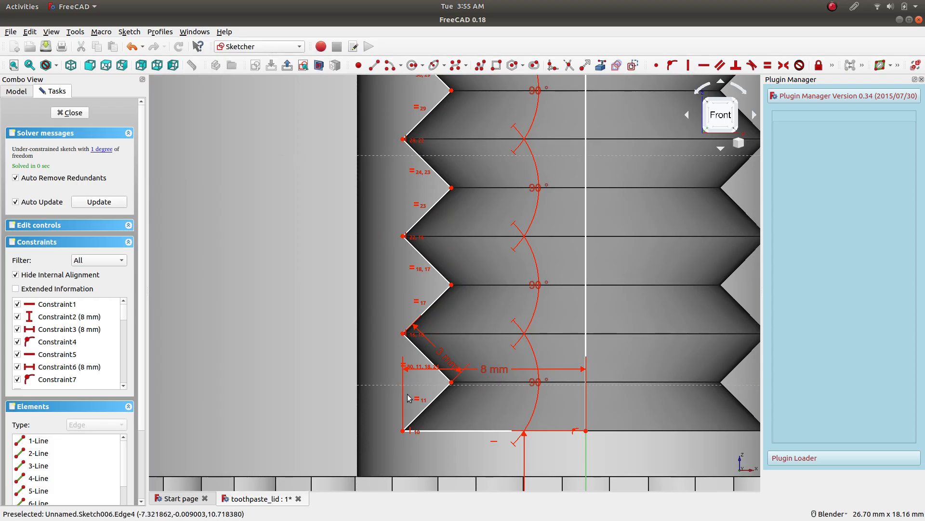
pyautogui.click(404, 432)
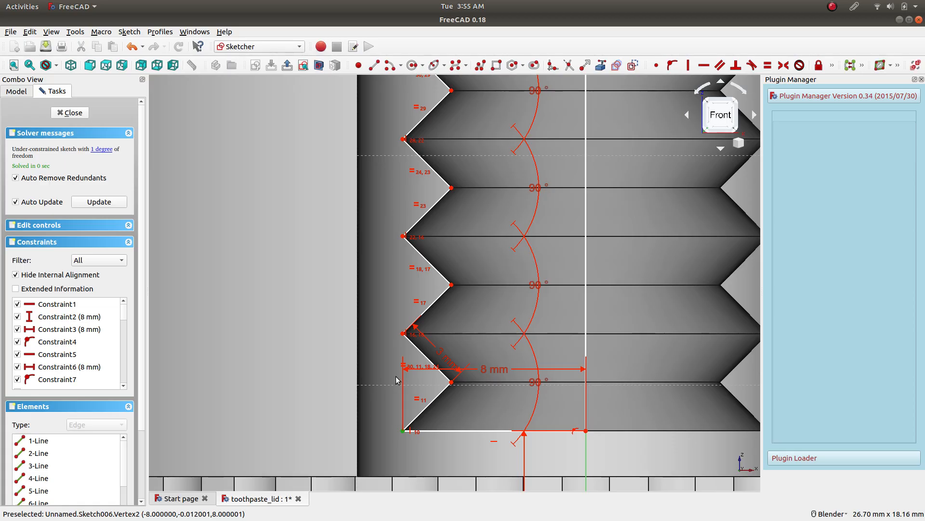
pyautogui.click(403, 333)
pyautogui.click(689, 65)
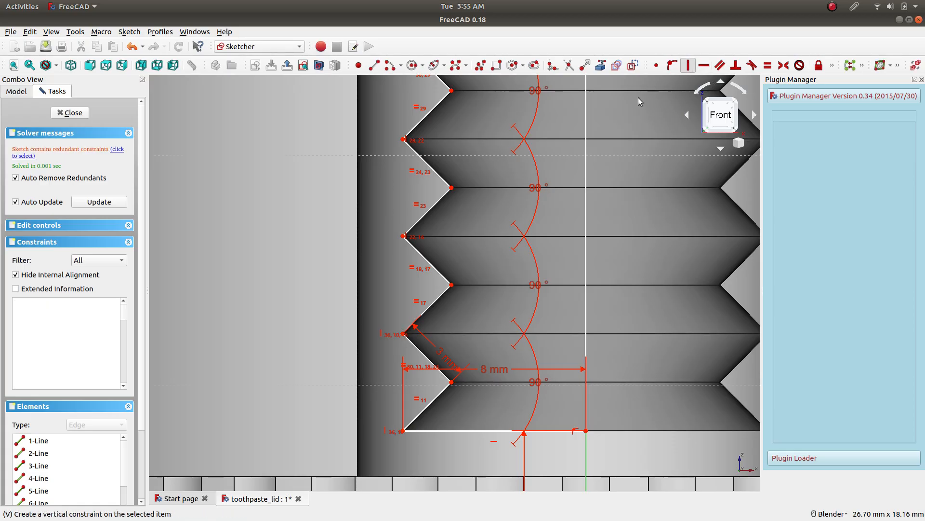
pyautogui.click(403, 333)
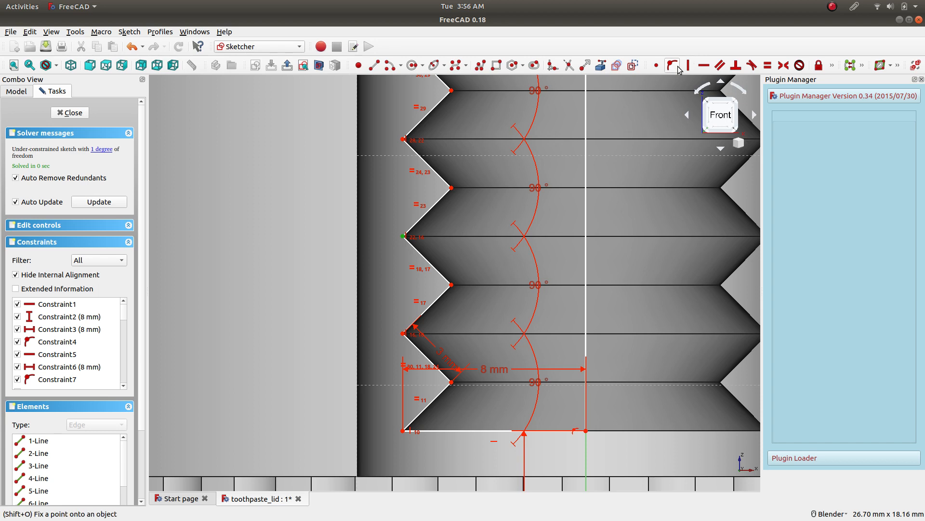
# Set the length of the profile's upper horizontal line to 9 mm.
pyautogui.scroll(-5, 474, 173)
pyautogui.scroll(5, 455, 118)
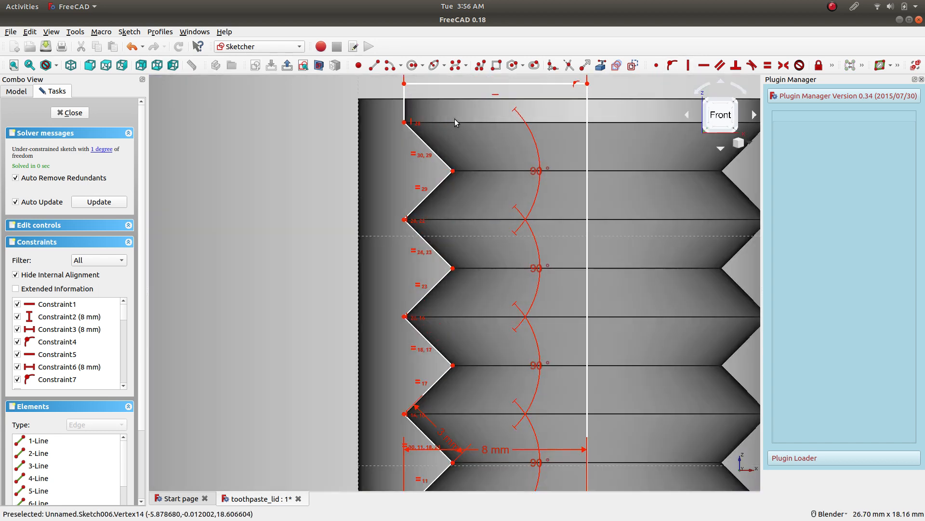
pyautogui.scroll(3, 418, 110)
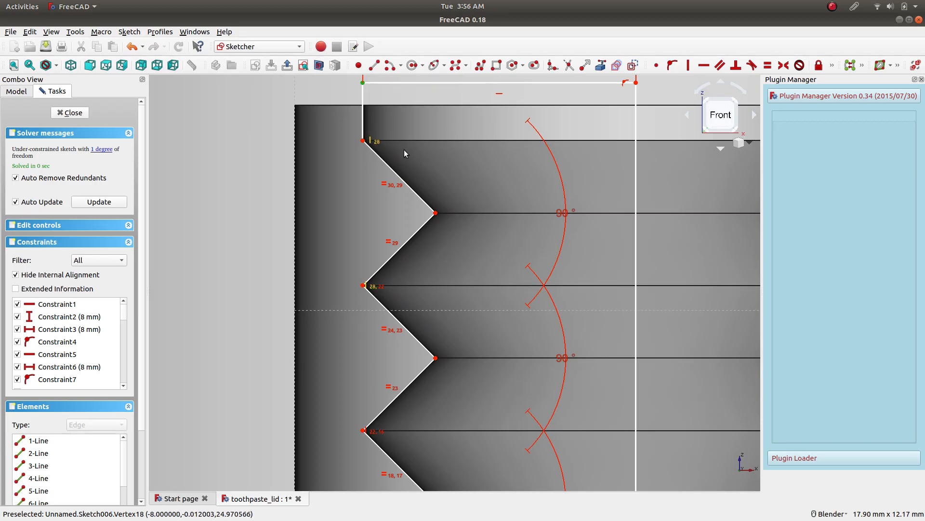
pyautogui.scroll(-3, 404, 153)
pyautogui.doubleClick(491, 104)
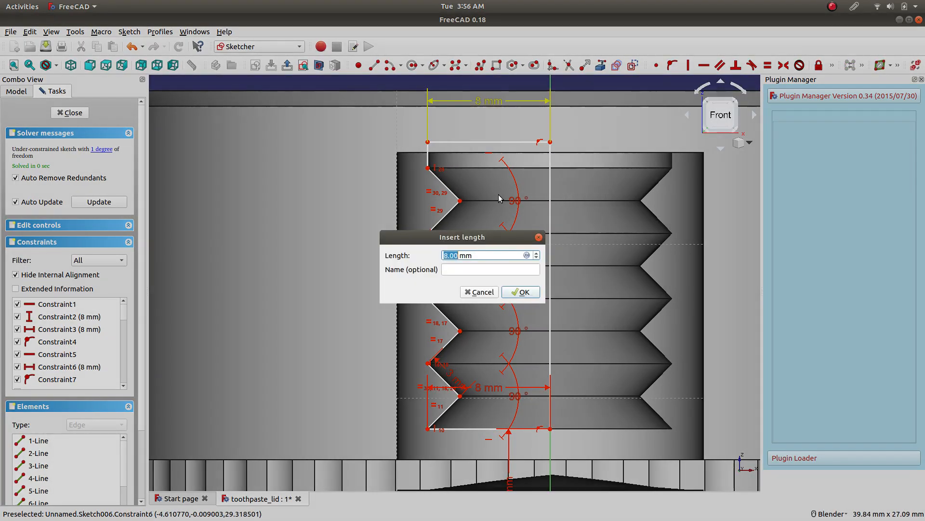
pyautogui.write('9')
pyautogui.press('Return')
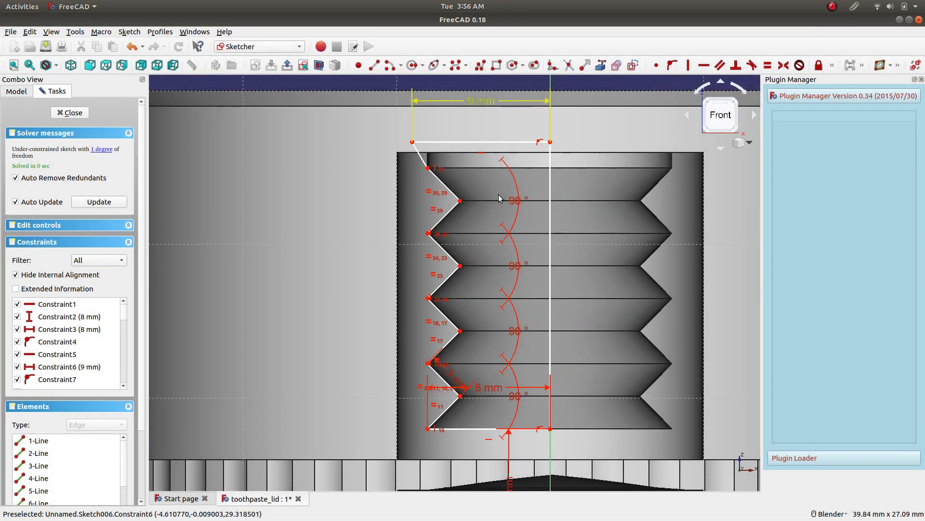
# Try a vertical constraint between the upper line's outer endpoint and the uppermost outer thread vertex, and delete it.
pyautogui.scroll(2, 443, 144)
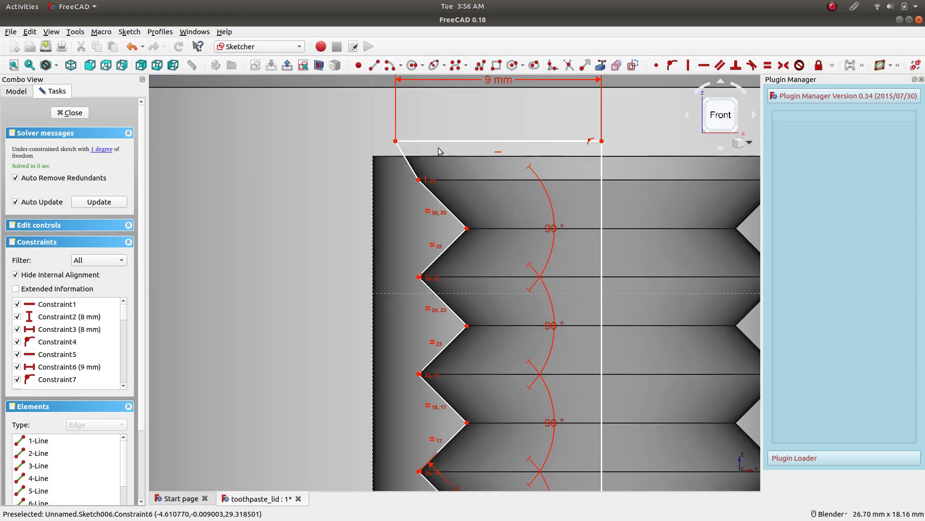
pyautogui.click(419, 180)
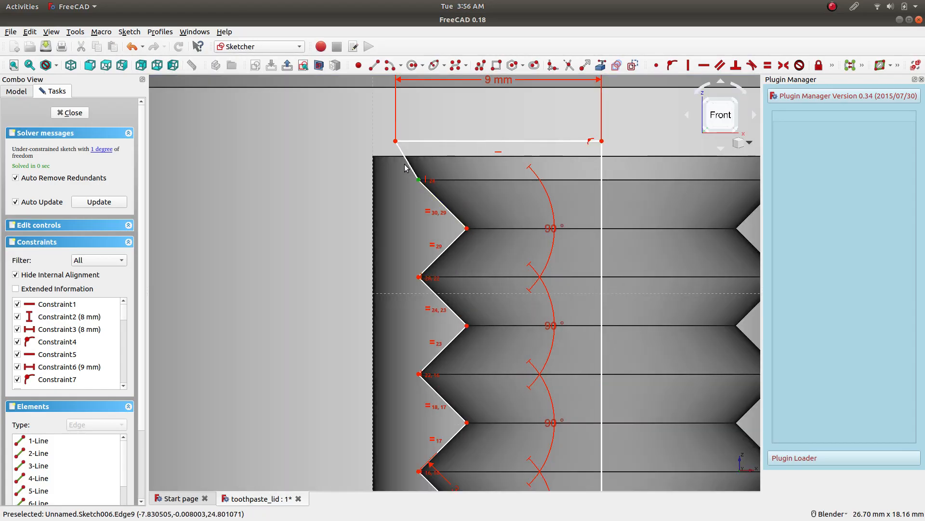
pyautogui.click(395, 141)
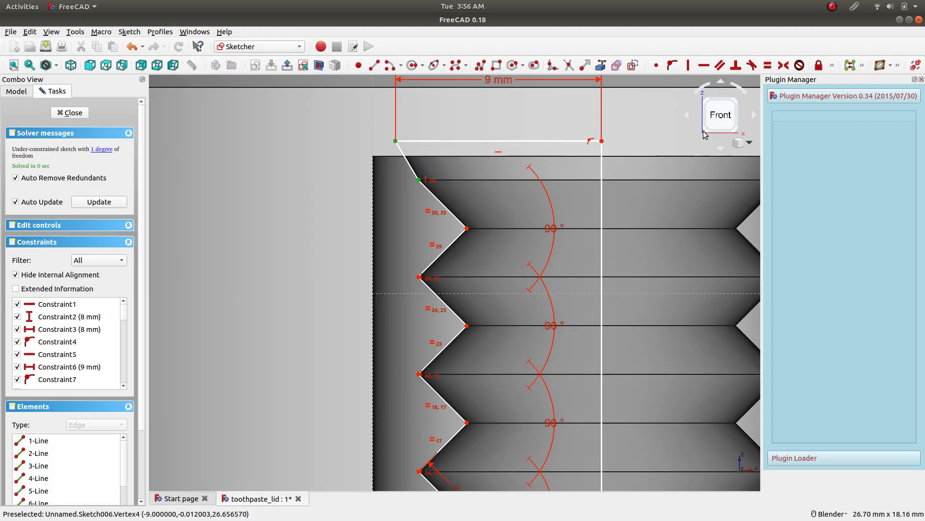
pyautogui.click(688, 66)
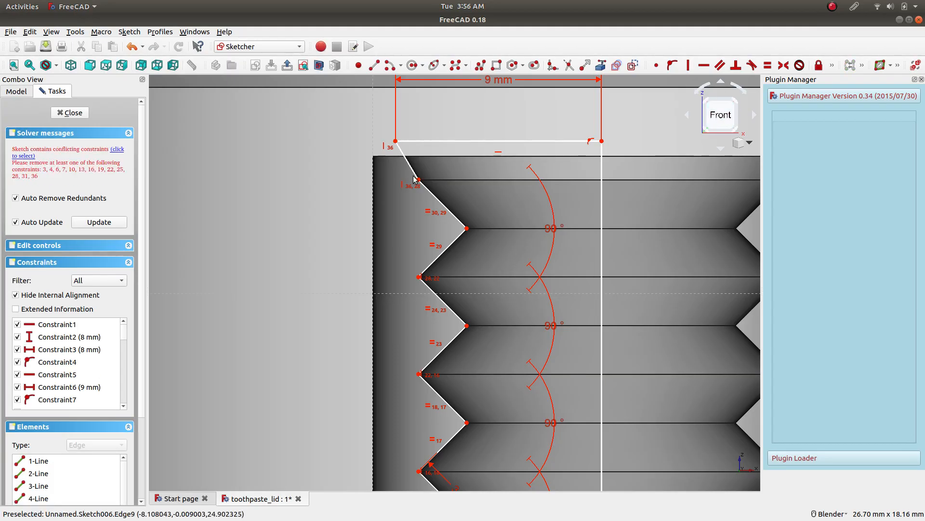
pyautogui.click(116, 150)
pyautogui.click(311, 190)
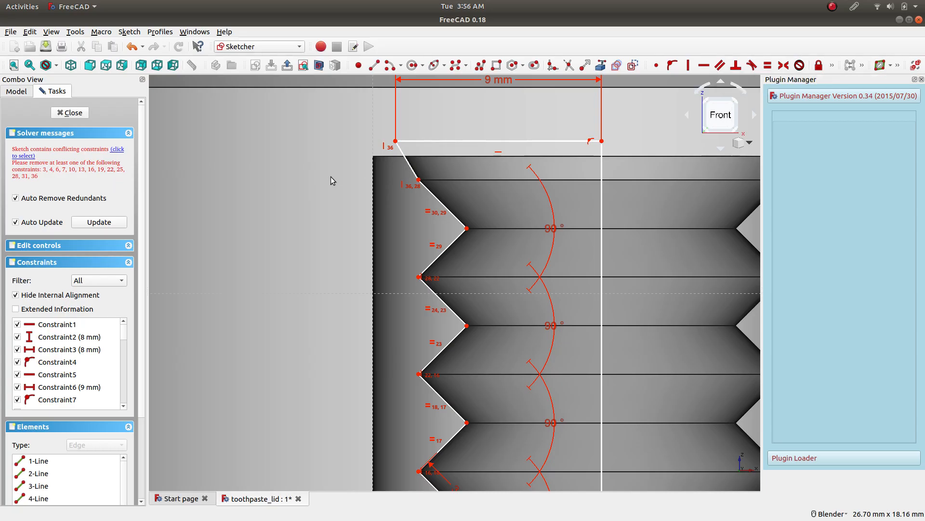
pyautogui.click(387, 147)
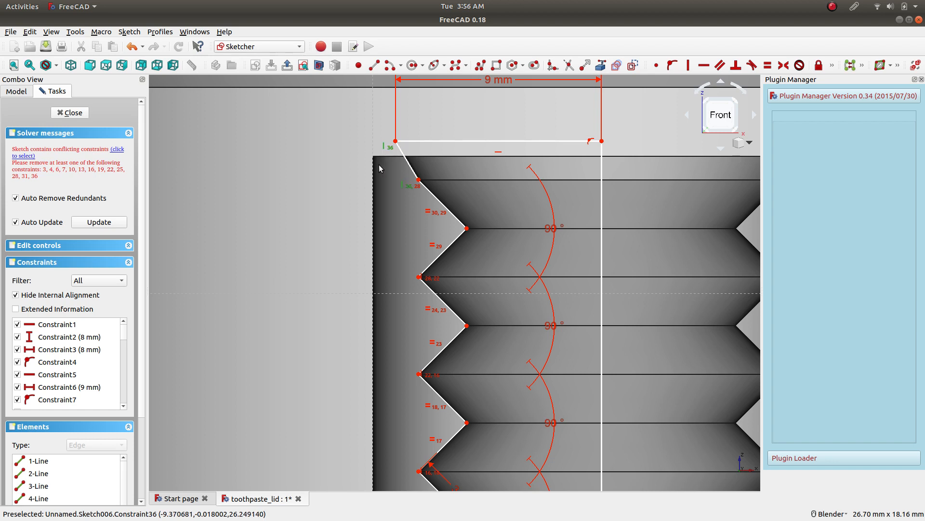
pyautogui.press('Delete')
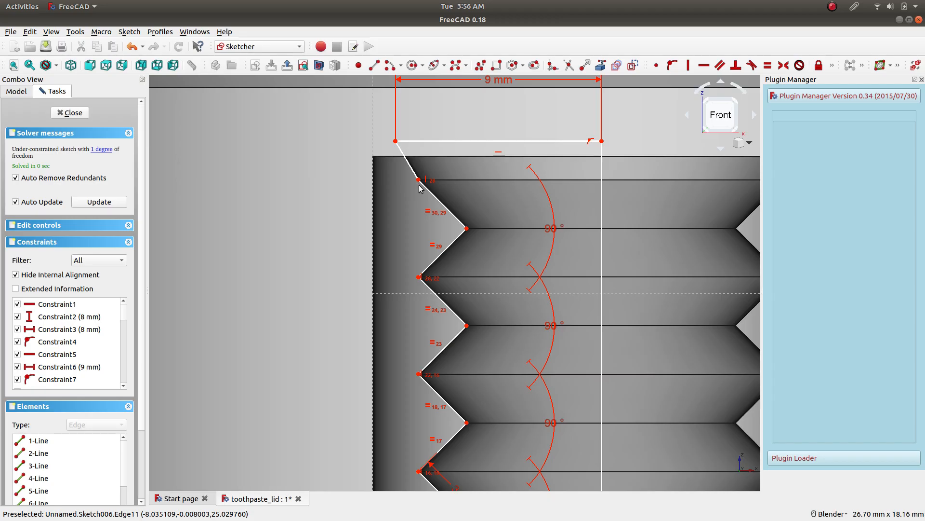
# Move the 8 mm width dimension below the profile's lower horizontal line.
pyautogui.moveTo(418, 180)
pyautogui.mouseDown()
pyautogui.moveTo(401, 183)
pyautogui.moveTo(455, 184)
pyautogui.moveTo(424, 190)
pyautogui.mouseUp()
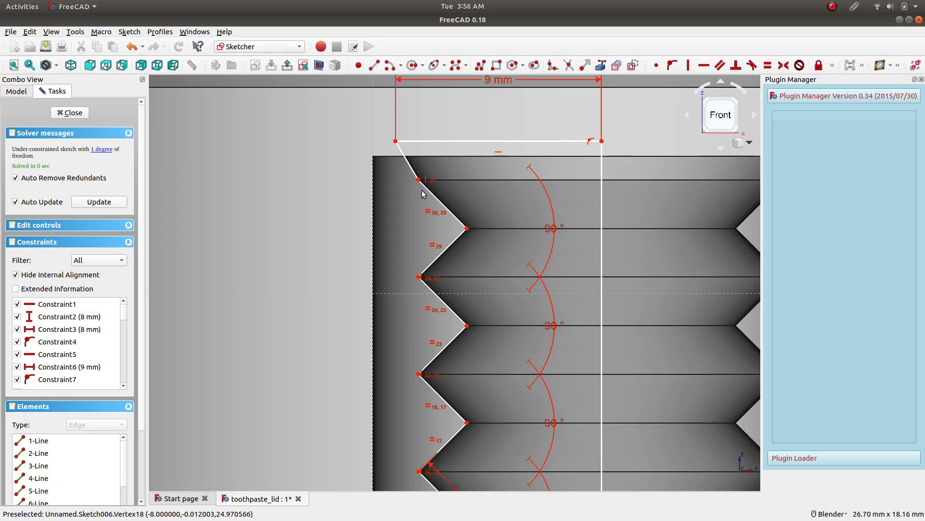
pyautogui.scroll(-6, 452, 366)
pyautogui.scroll(4, 454, 404)
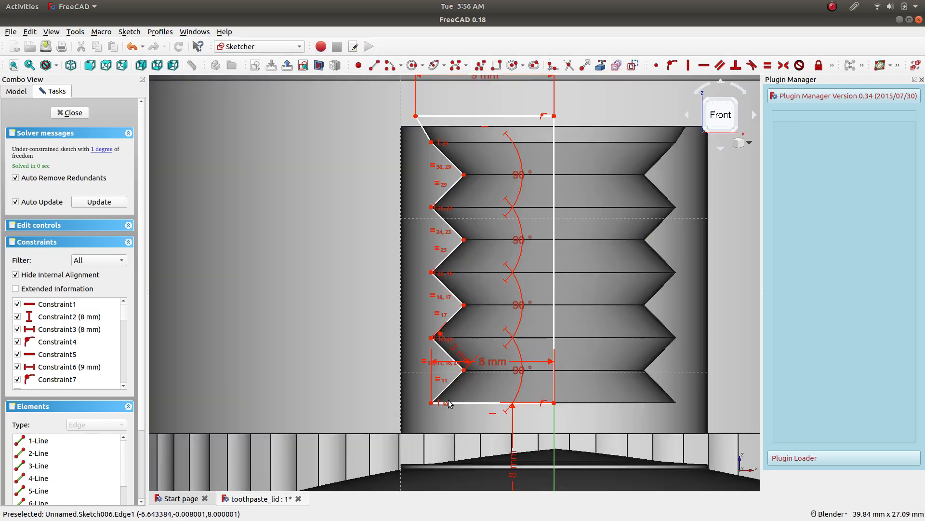
pyautogui.moveTo(427, 406); pyautogui.dragTo(453, 429)
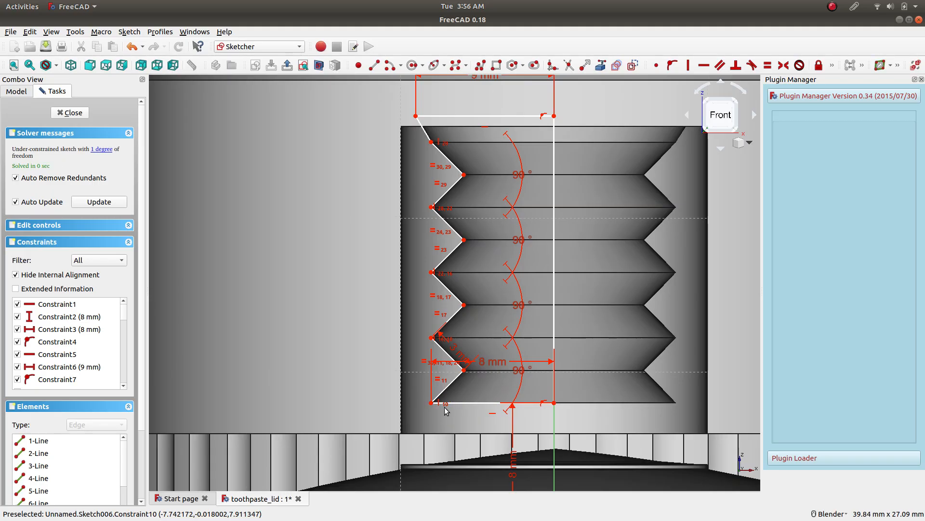
pyautogui.moveTo(464, 371)
pyautogui.mouseDown()
pyautogui.moveTo(456, 371)
pyautogui.moveTo(489, 372)
pyautogui.moveTo(488, 447)
pyautogui.mouseUp()
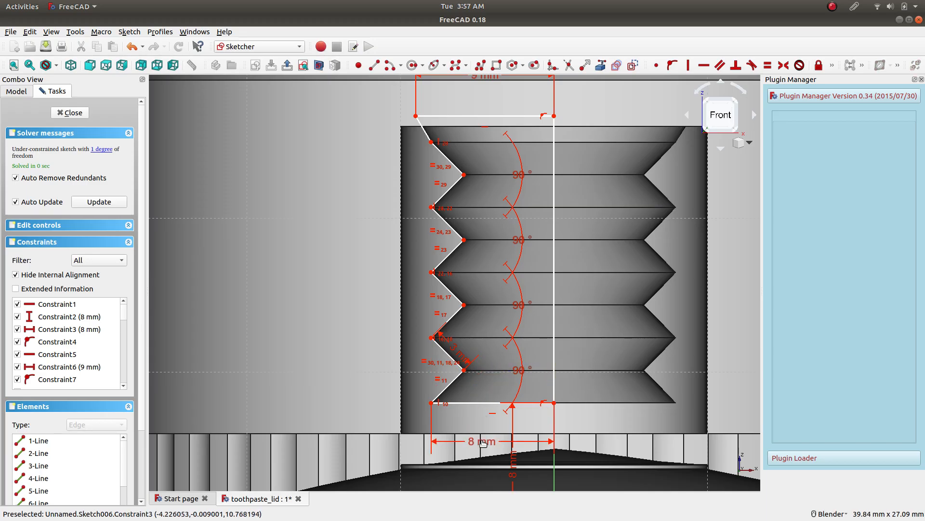
pyautogui.scroll(-2, 477, 152)
pyautogui.scroll(2, 468, 120)
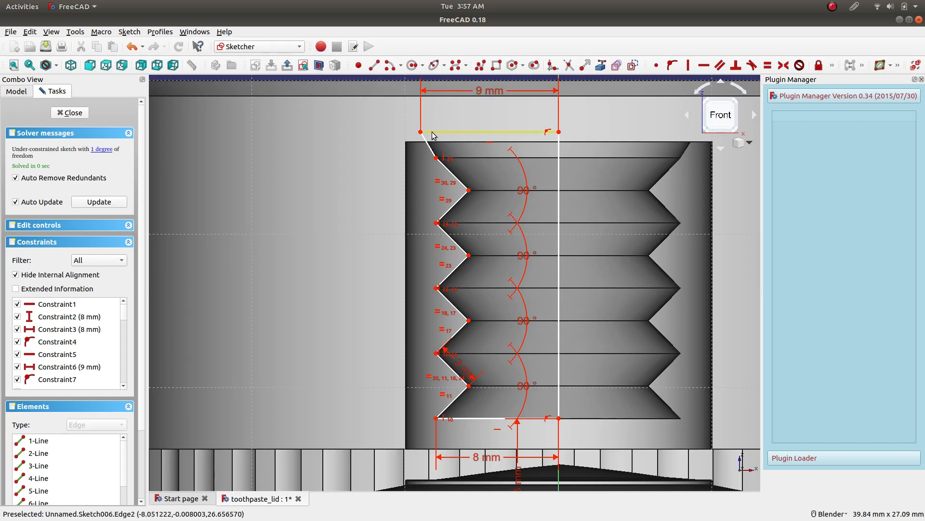
# Delete the upper line's 9 mm dimension and try a parallel constraint between the upper and lower horizontal lines.
pyautogui.click(487, 100)
pyautogui.press('Delete')
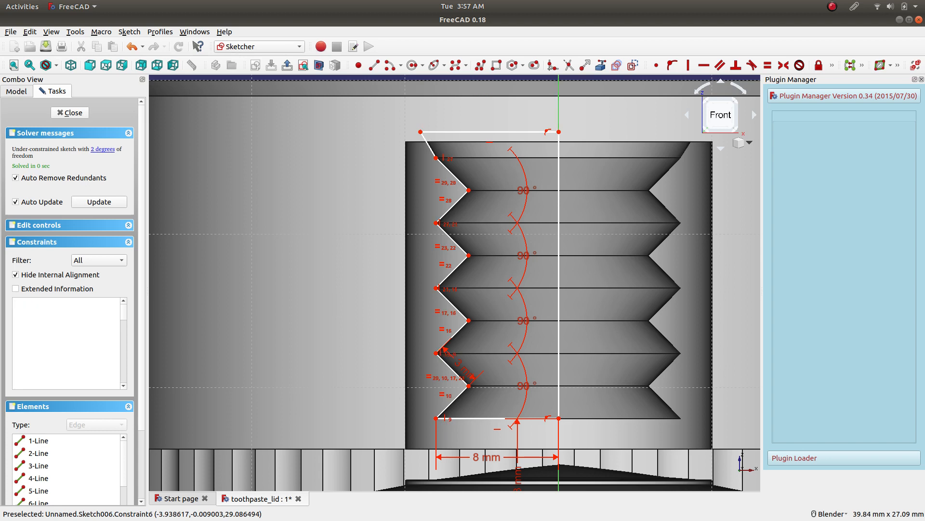
pyautogui.click(470, 132)
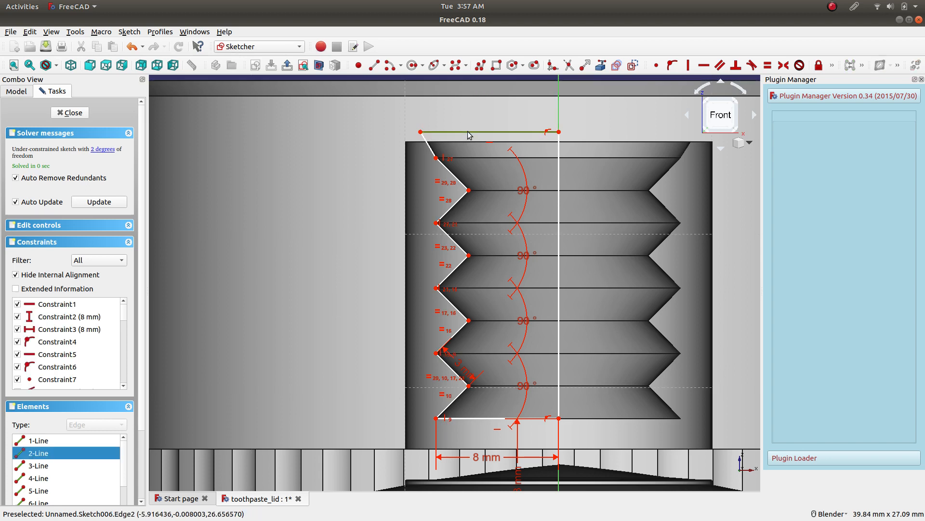
pyautogui.click(478, 417)
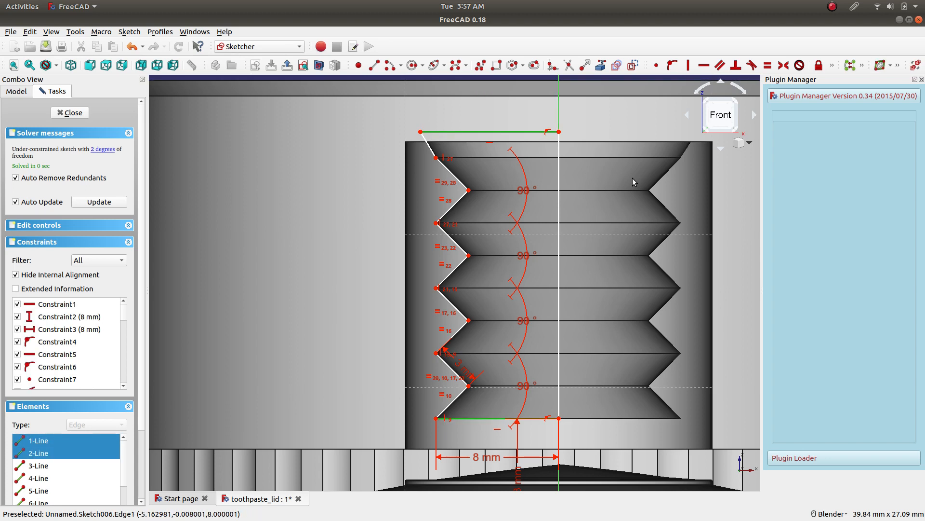
pyautogui.click(719, 66)
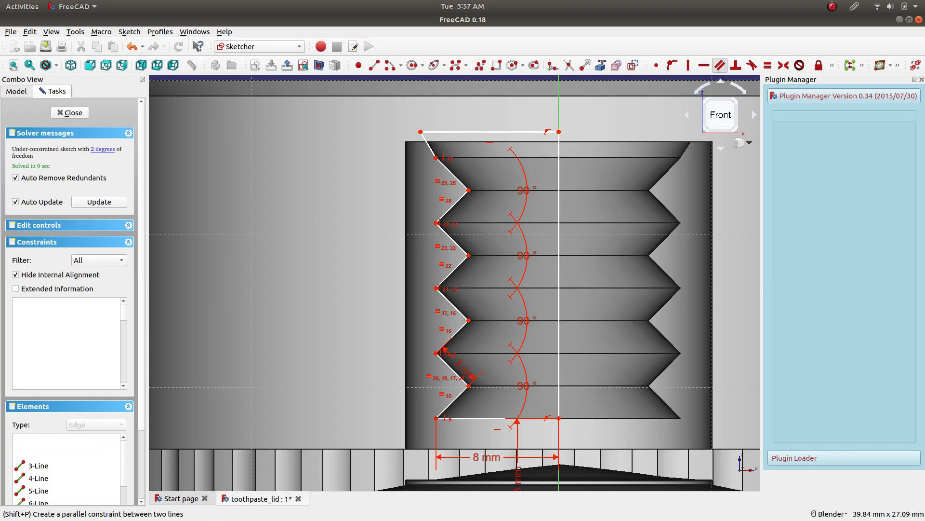
# Move the upper line's outer endpoint in line with the outer thread vertices and make the upper and lower horizontal lines equal.
pyautogui.moveTo(420, 132)
pyautogui.mouseDown()
pyautogui.moveTo(455, 134)
pyautogui.moveTo(437, 134)
pyautogui.mouseUp()
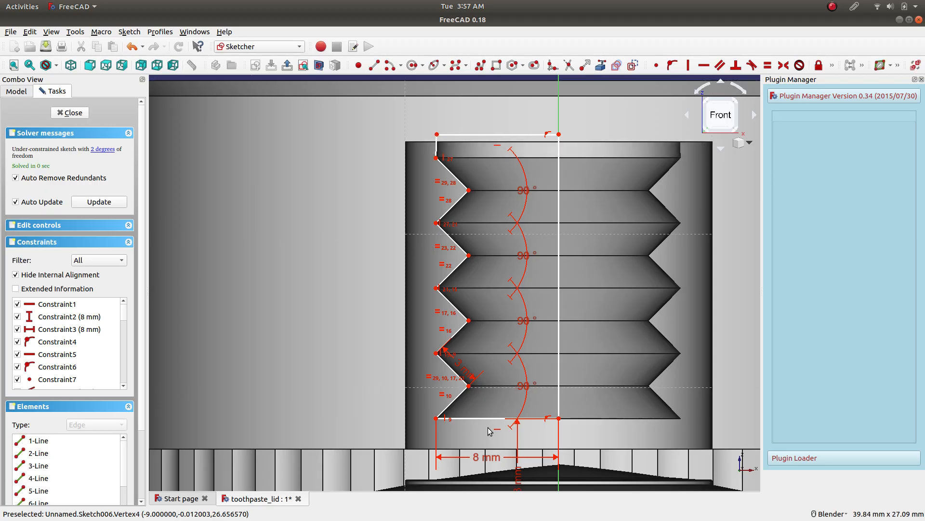
pyautogui.click(472, 135)
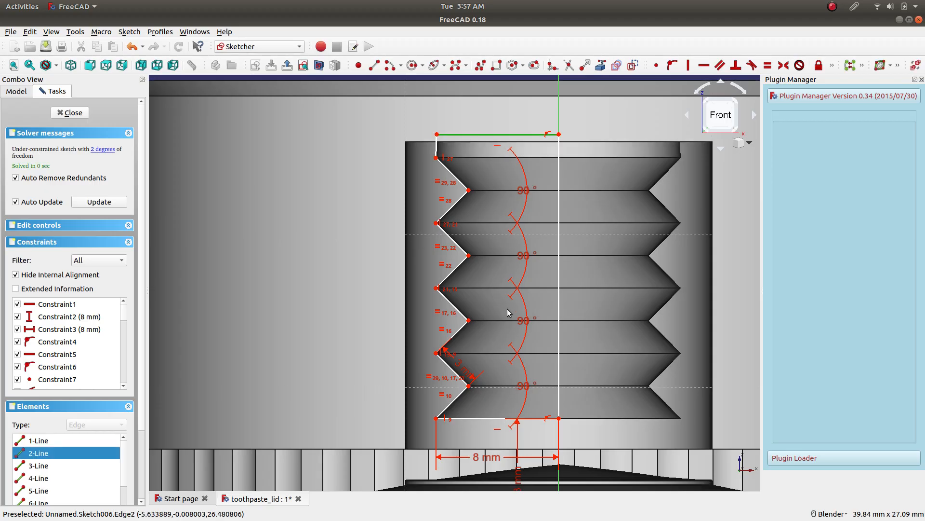
pyautogui.click(503, 417)
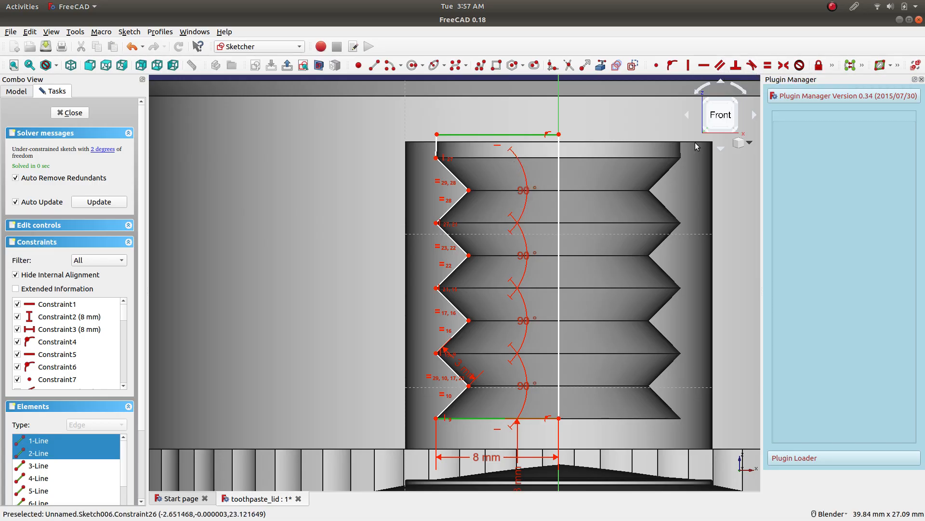
pyautogui.click(832, 66)
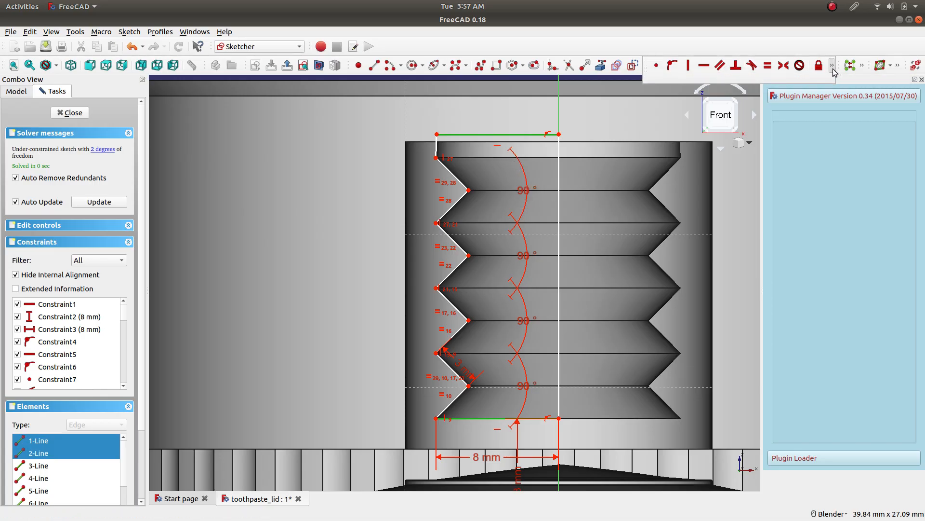
pyautogui.click(768, 65)
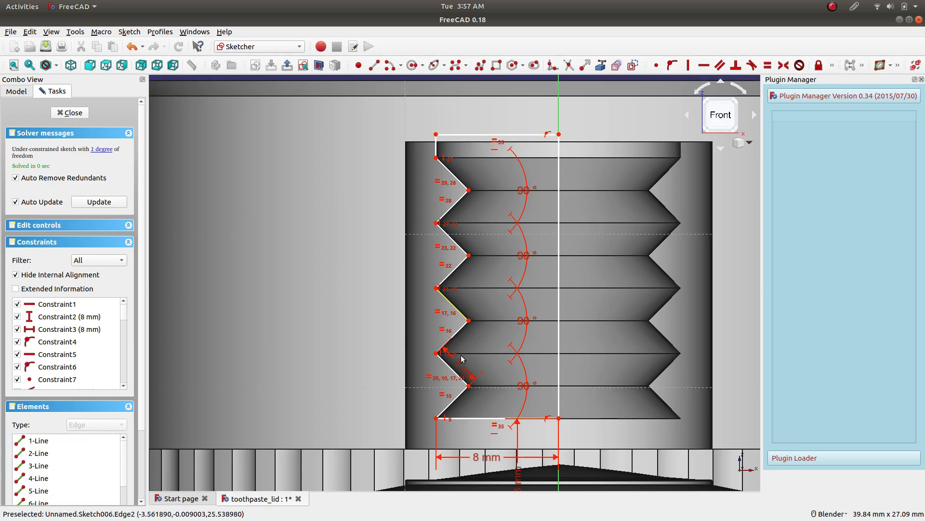
# Set the lower horizontal line's length to 9 mm and close the sketch.
pyautogui.doubleClick(484, 459)
pyautogui.write('9')
pyautogui.press('Return')
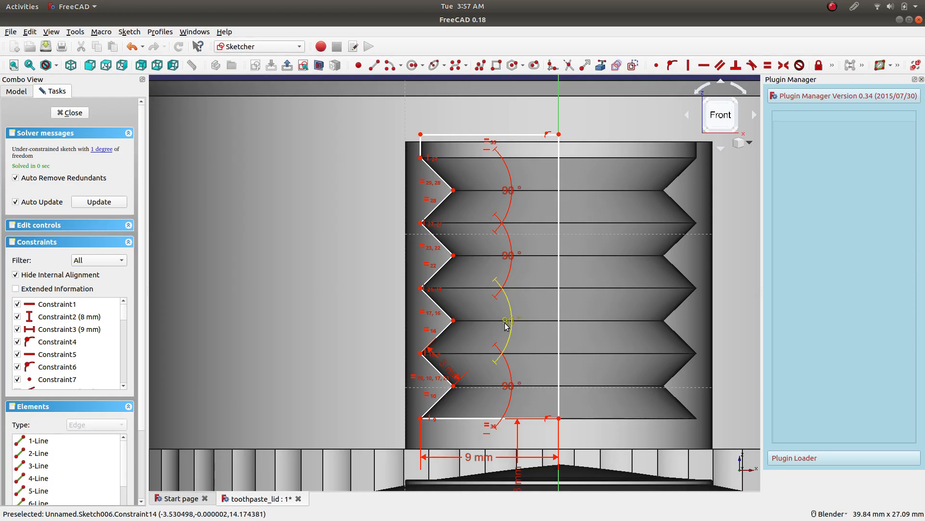
pyautogui.scroll(-2, 545, 273)
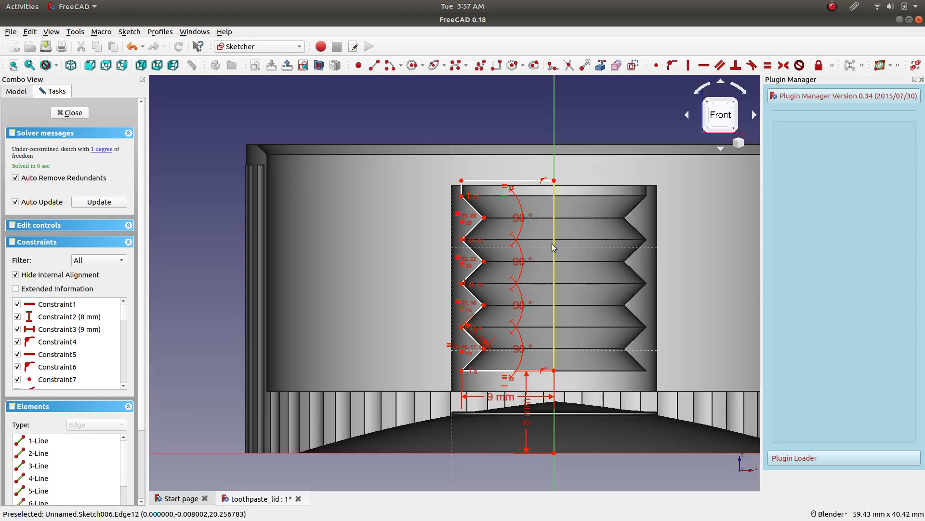
pyautogui.scroll(-2, 508, 310)
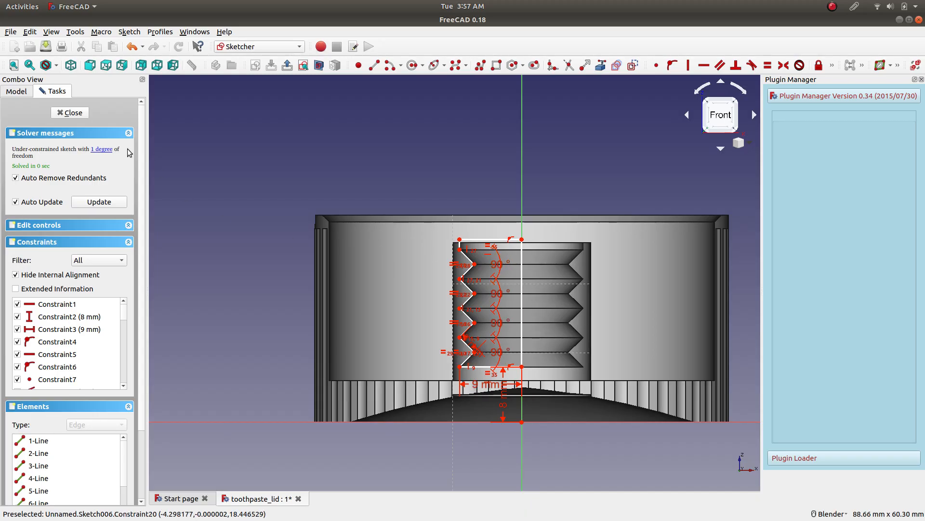
pyautogui.click(77, 113)
# Save the document and show the lid in isometric view.
pyautogui.moveTo(398, 228); pyautogui.dragTo(313, 188, button='middle')
pyautogui.click(276, 240)
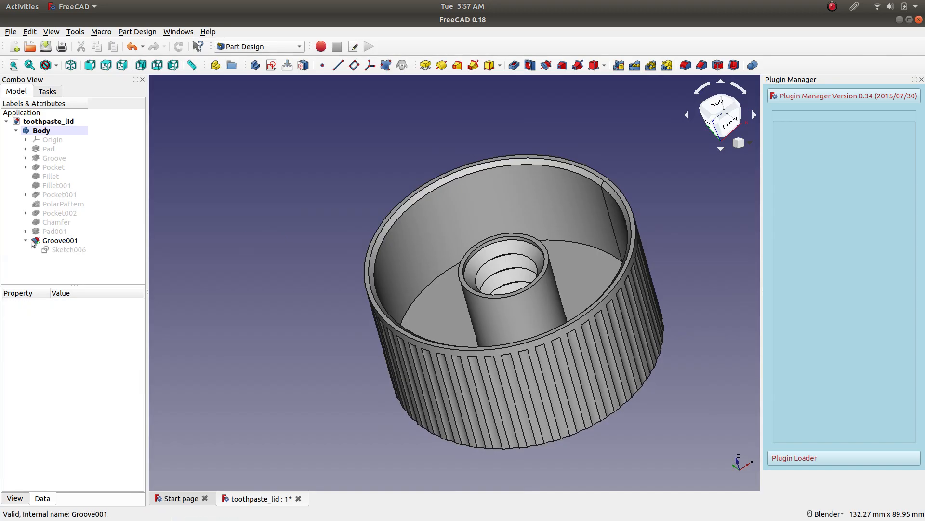
pyautogui.hotkey('ctrl', 's')
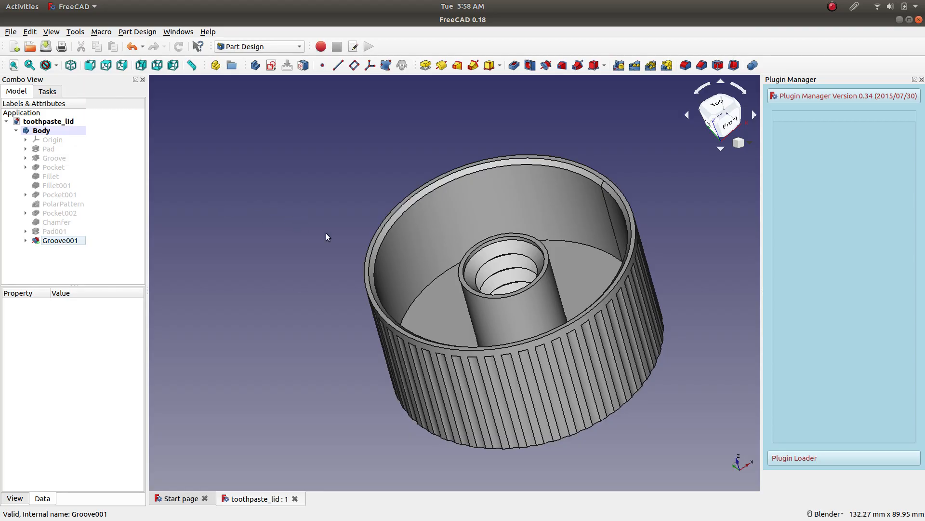
pyautogui.moveTo(288, 195); pyautogui.dragTo(160, 112, button='middle')
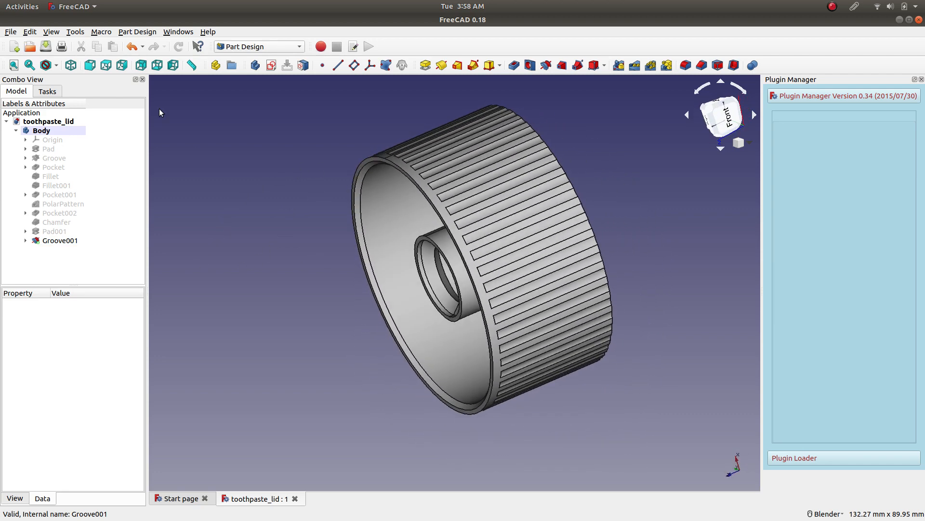
pyautogui.click(71, 65)
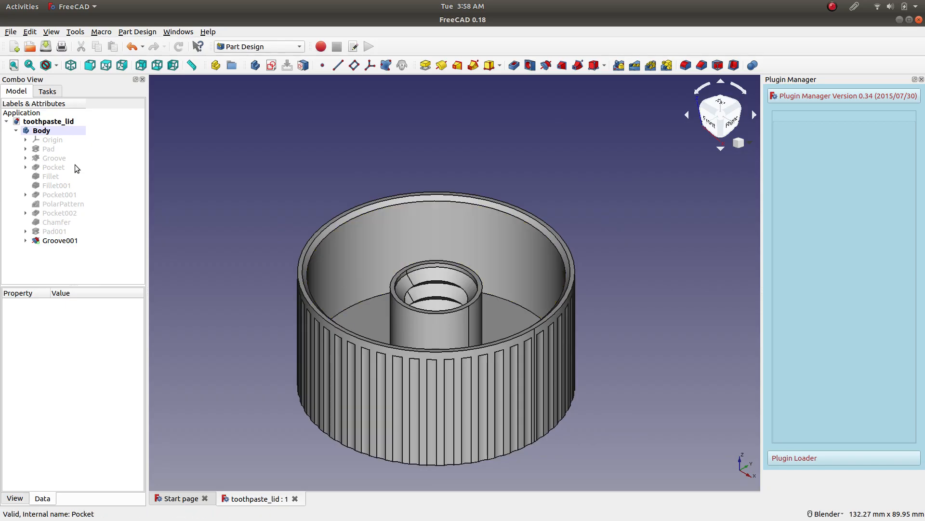
# Collapse the finished lid's body in the model tree and hide it.
pyautogui.click(16, 131)
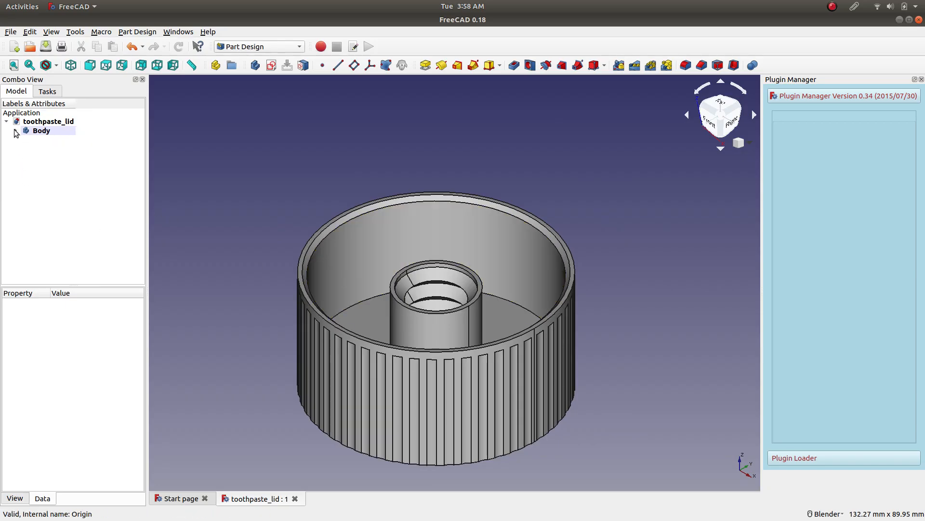
pyautogui.click(42, 130)
pyautogui.click(62, 176)
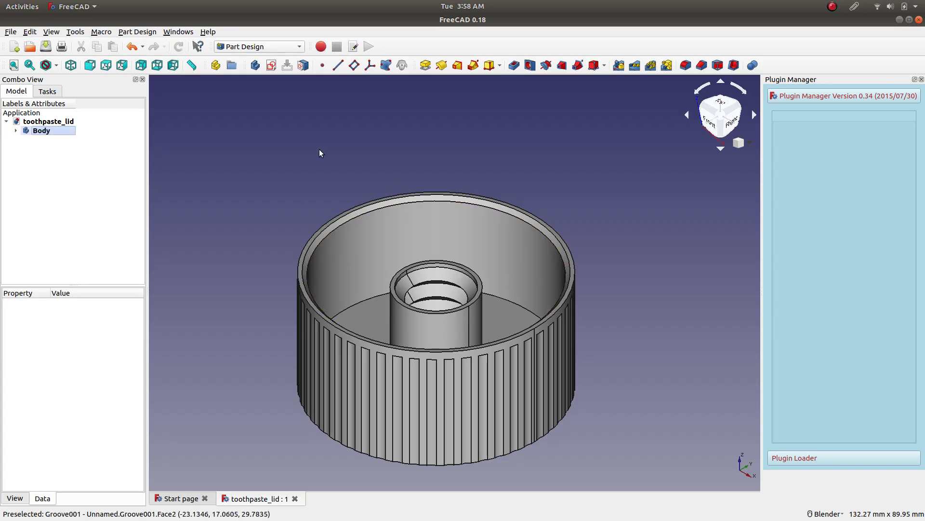
pyautogui.scroll(-2, 293, 147)
pyautogui.scroll(2, 225, 120)
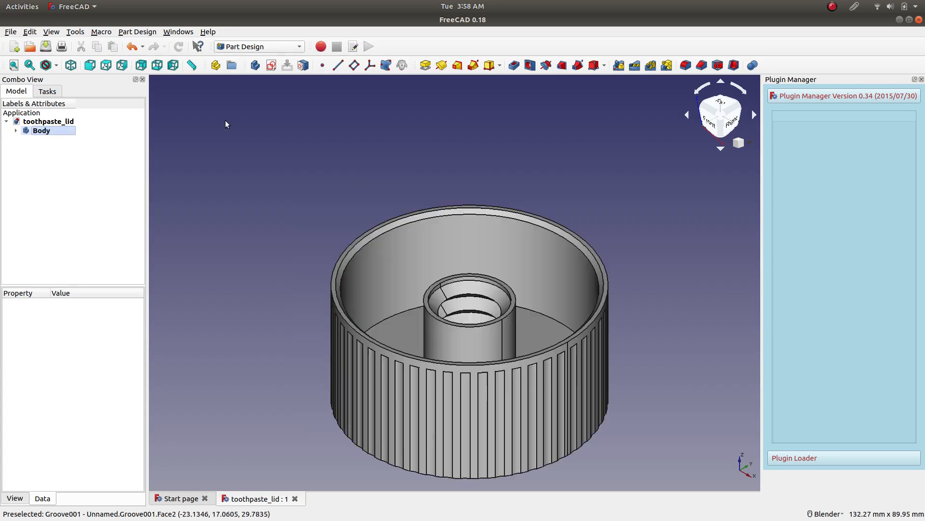
pyautogui.click(48, 139)
pyautogui.press('space')
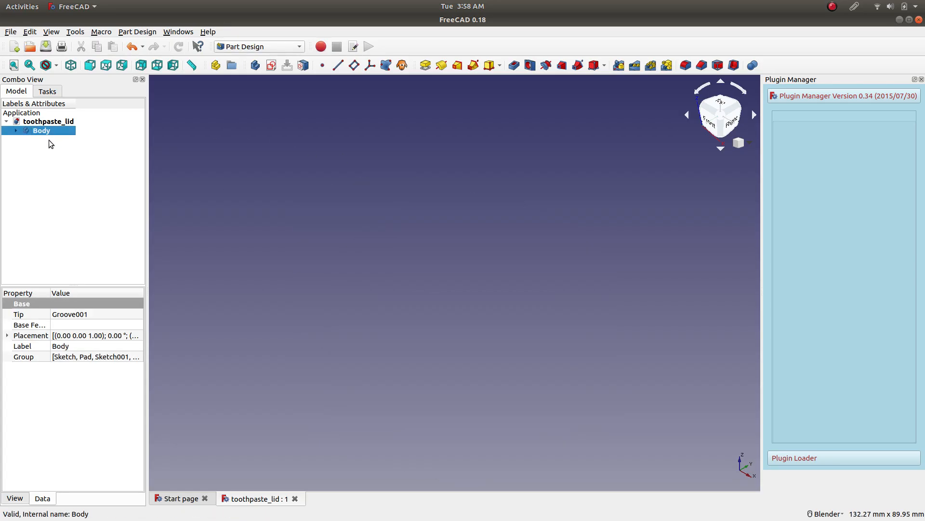
# Create a new active body in the lid document.
pyautogui.click(76, 168)
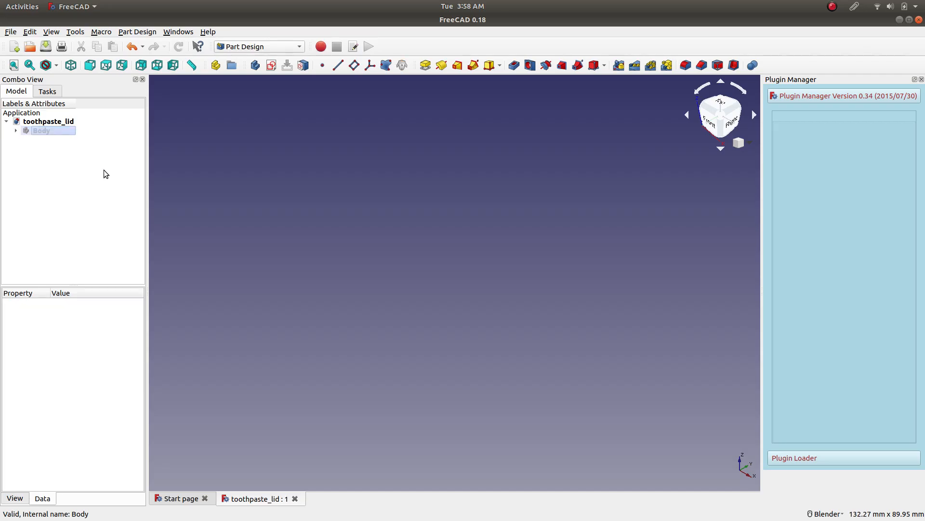
pyautogui.click(256, 65)
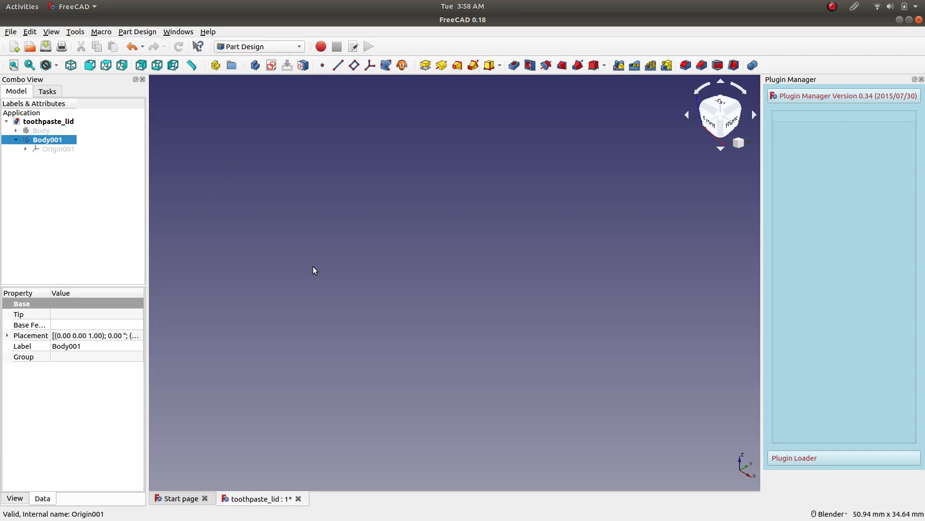
pyautogui.scroll(-5, 426, 247)
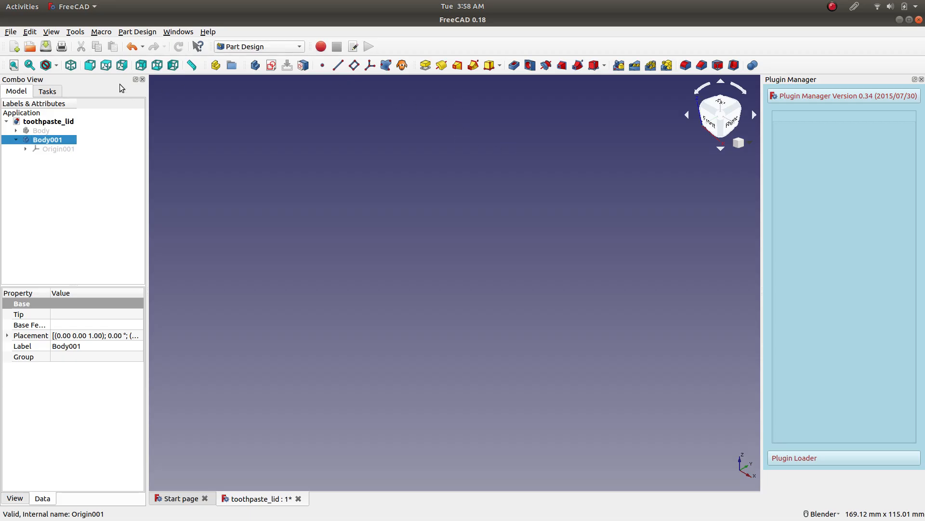
# Start a sketch on the XY plane and draw a circle of about 37 mm radius centred on the origin.
pyautogui.click(274, 68)
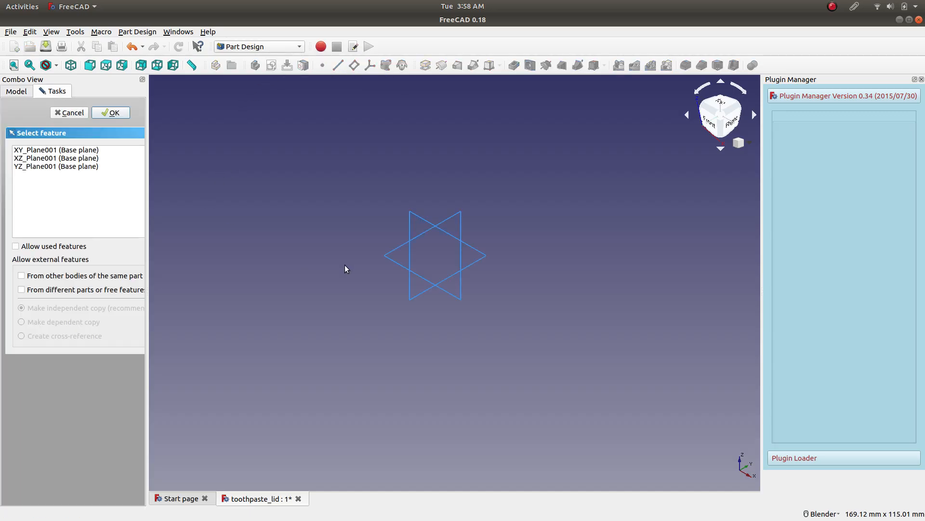
pyautogui.click(392, 259)
pyautogui.click(109, 116)
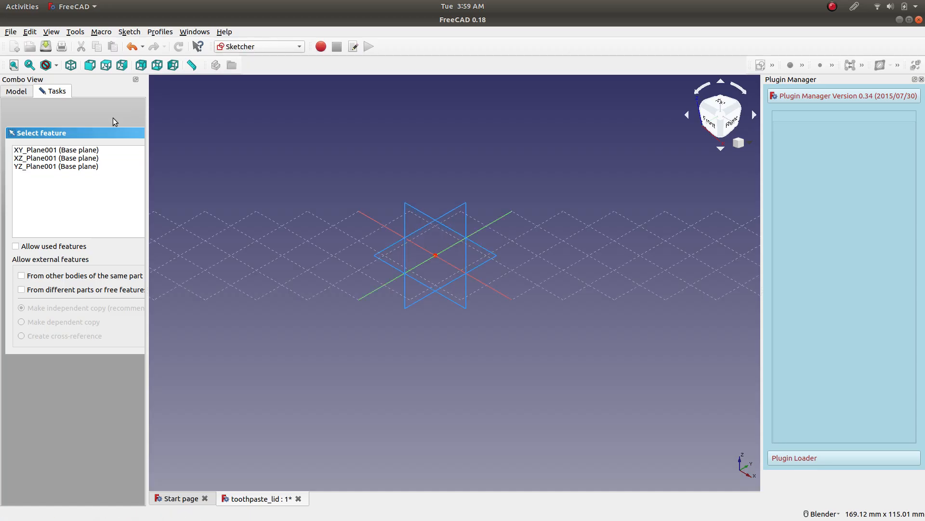
pyautogui.click(412, 65)
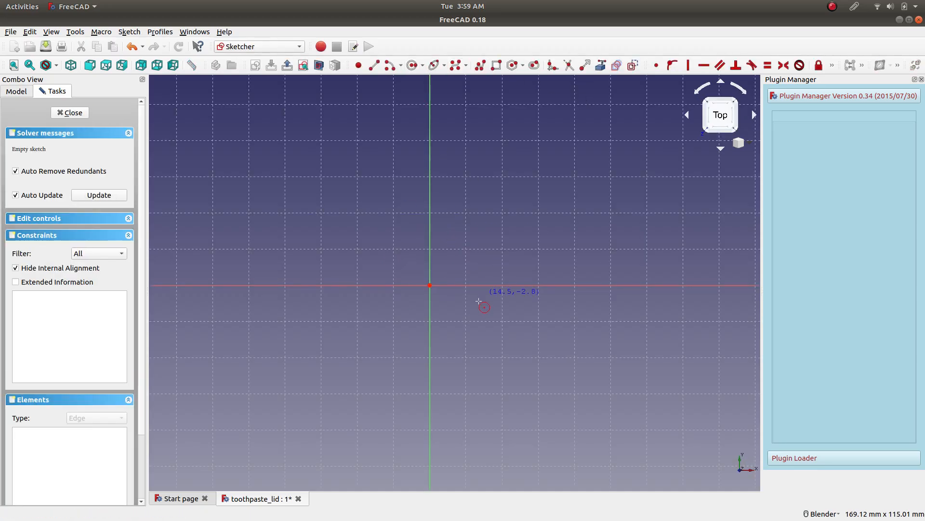
pyautogui.click(429, 285)
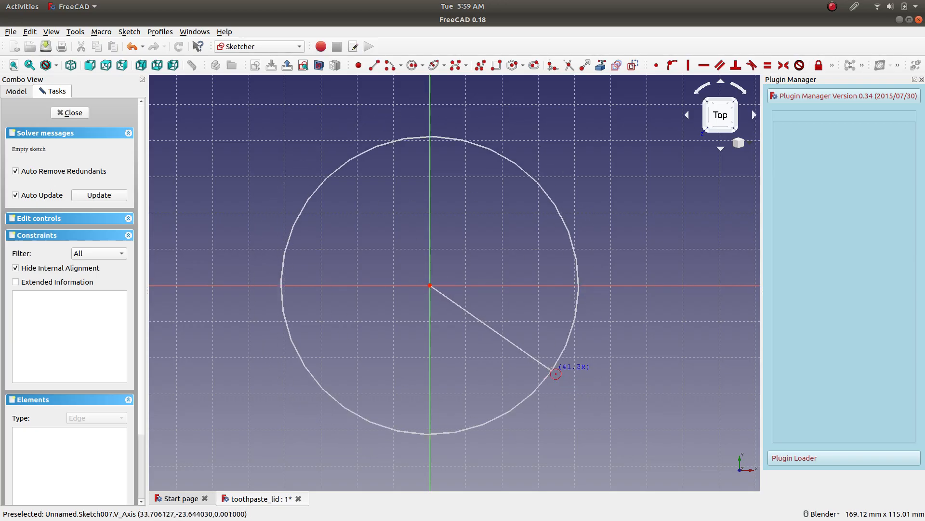
pyautogui.click(529, 193)
pyautogui.rightClick(588, 225)
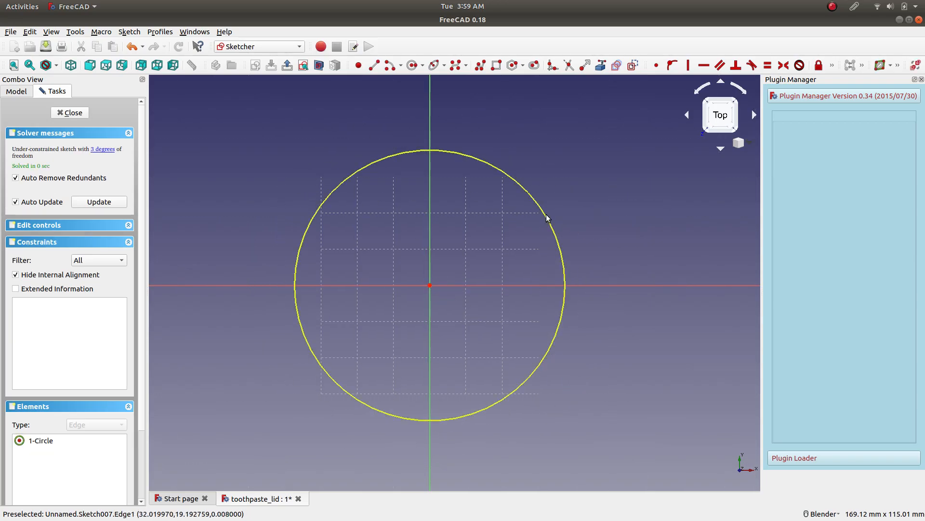
# Constrain the circle's radius to 30 mm and close the sketch.
pyautogui.click(545, 215)
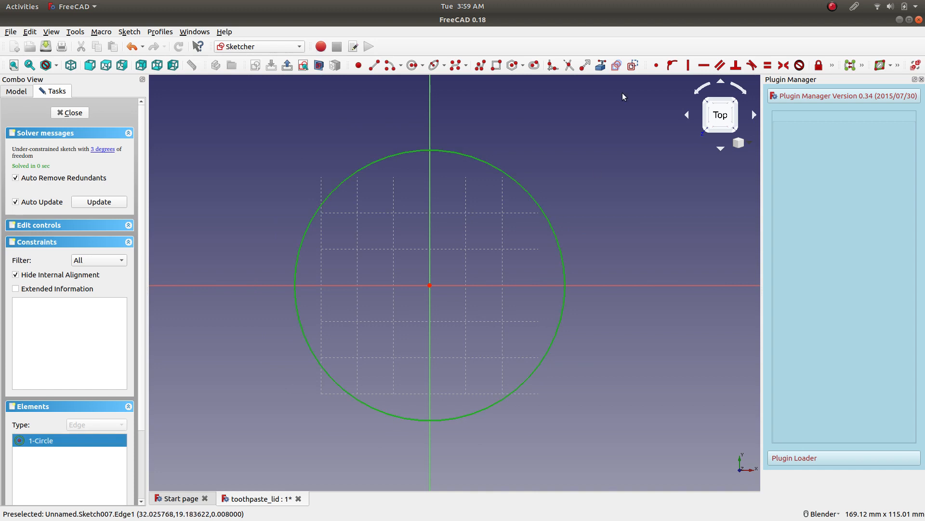
pyautogui.click(833, 67)
pyautogui.click(704, 81)
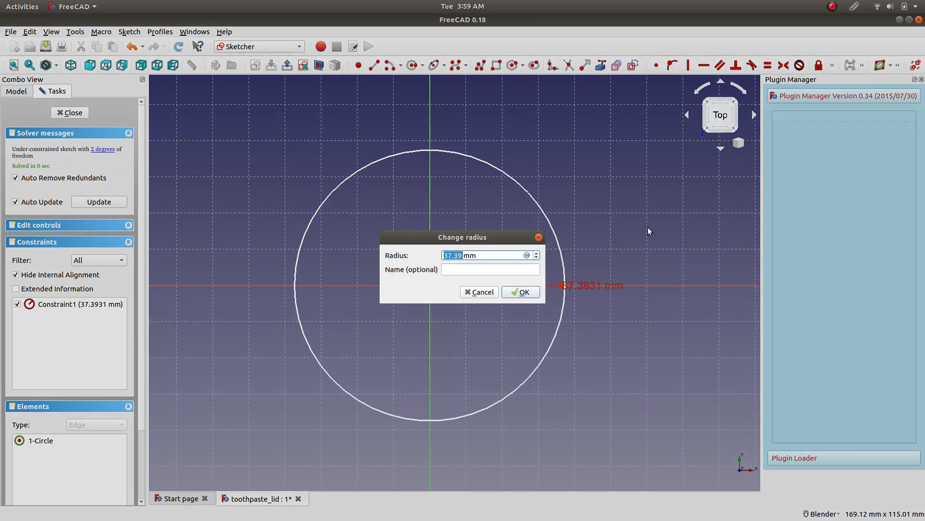
pyautogui.write('30')
pyautogui.press('Return')
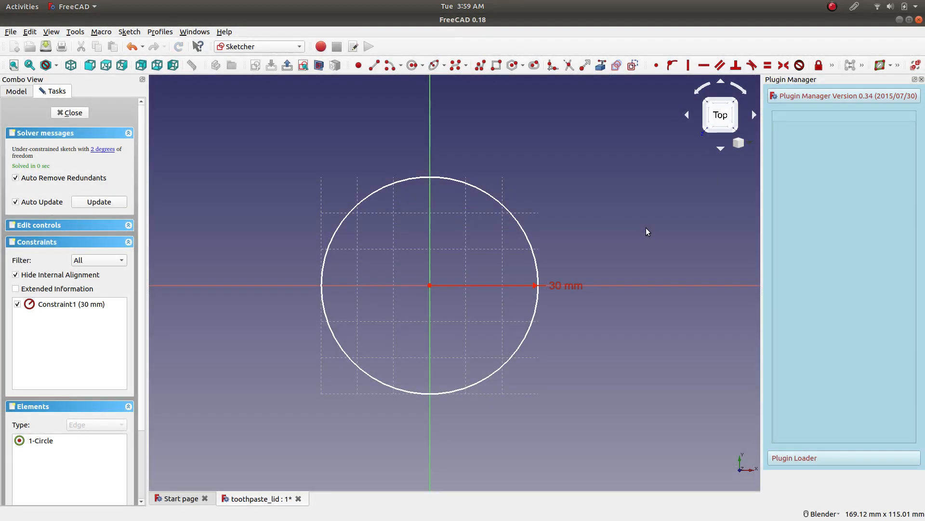
pyautogui.click(70, 113)
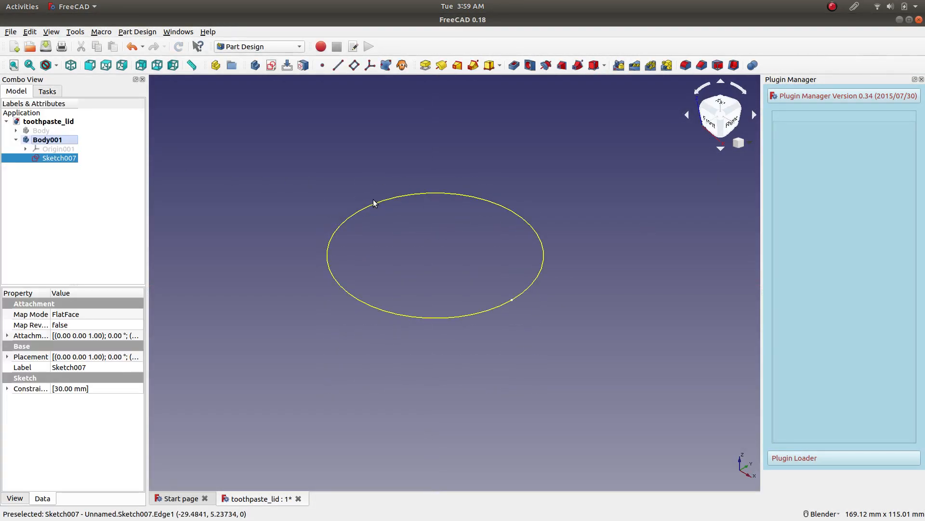
# Copy the circle sketch without its dependent objects.
pyautogui.scroll(3, 313, 137)
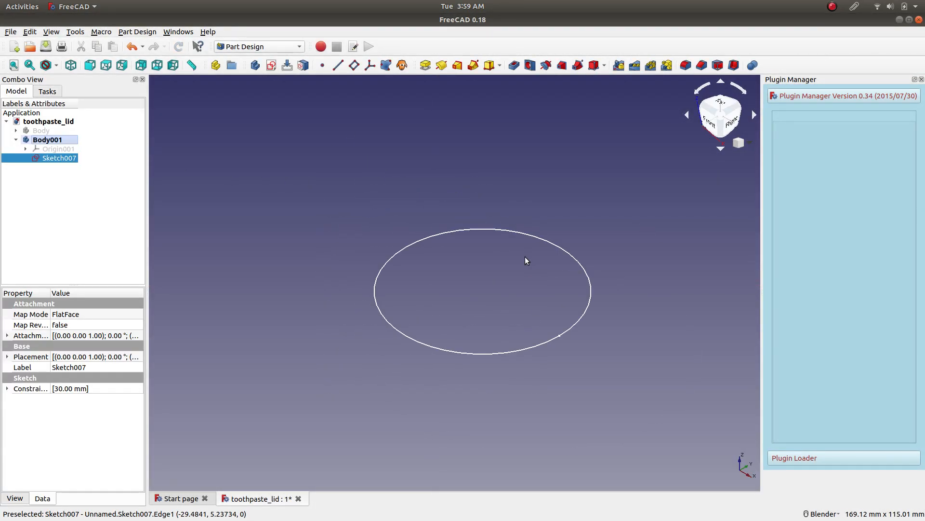
pyautogui.click(84, 203)
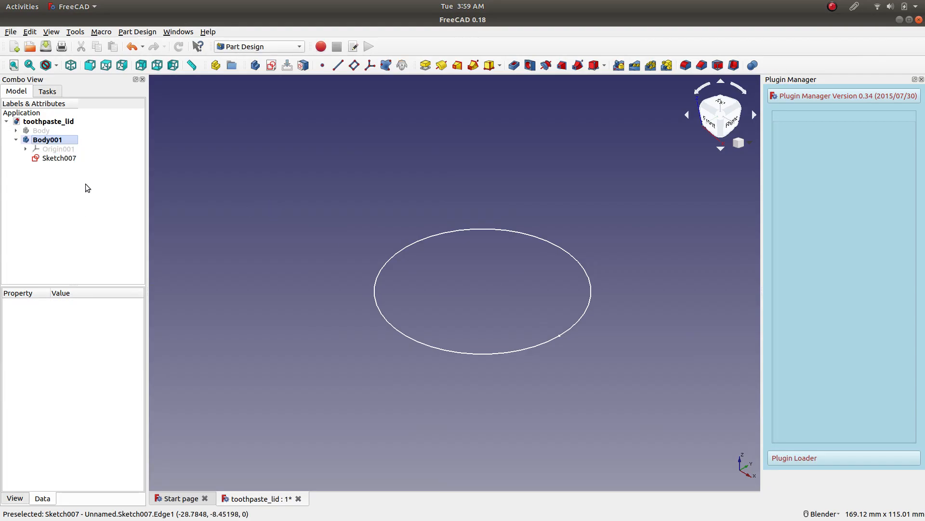
pyautogui.click(58, 161)
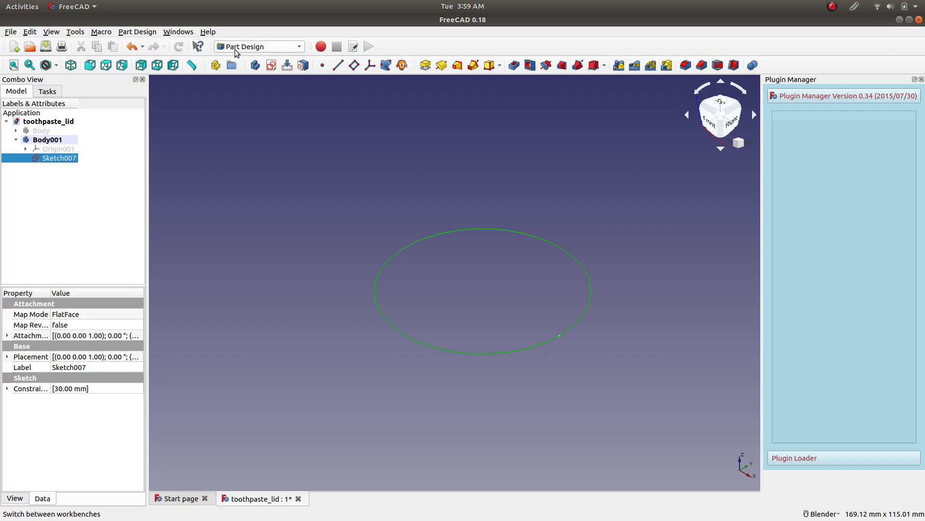
pyautogui.rightClick(44, 161)
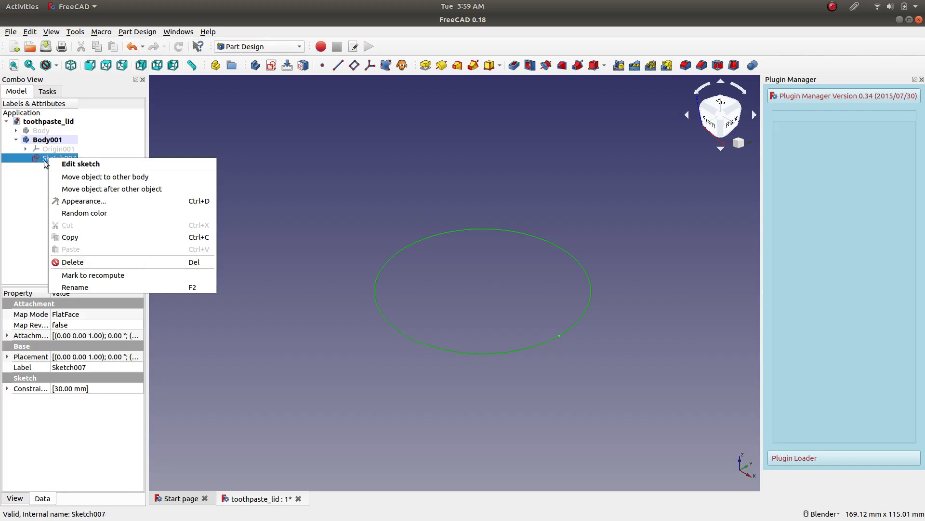
pyautogui.click(68, 237)
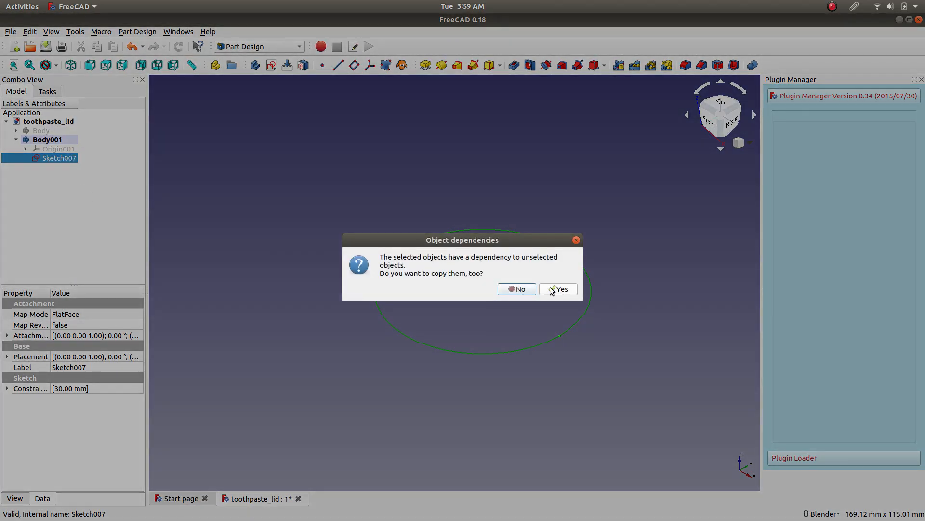
pyautogui.click(513, 289)
pyautogui.click(98, 209)
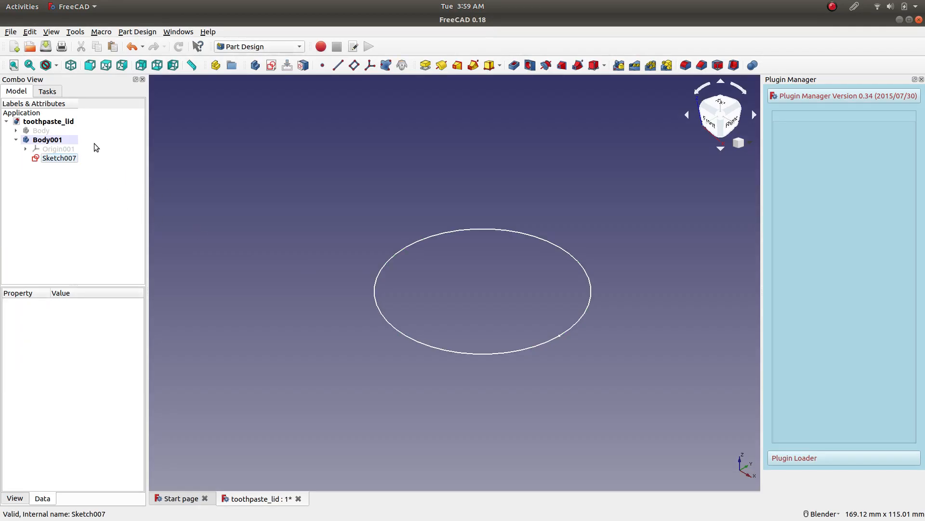
# Start a new sketch on the XY plane and draw an ellipse by periapsis, apoapsis and minor radius, about 60 mm wide and 53 mm high.
pyautogui.click(270, 69)
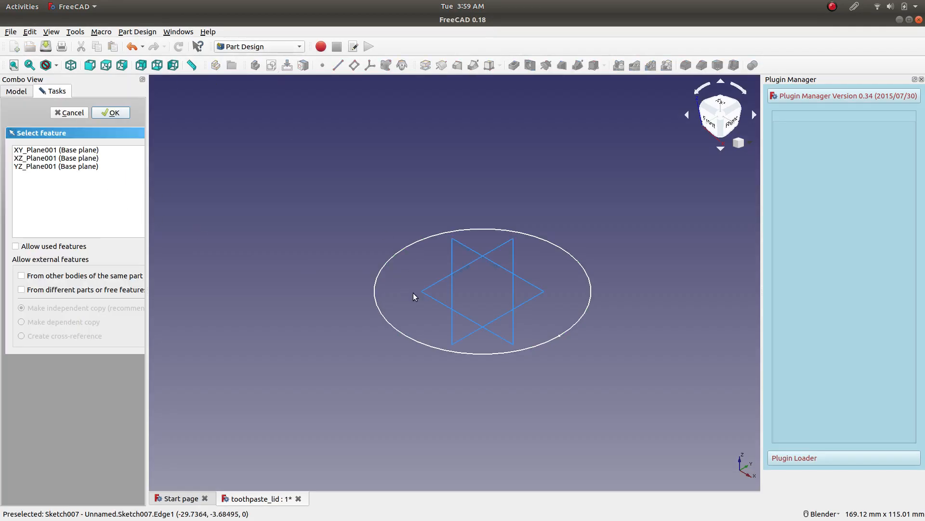
pyautogui.click(426, 293)
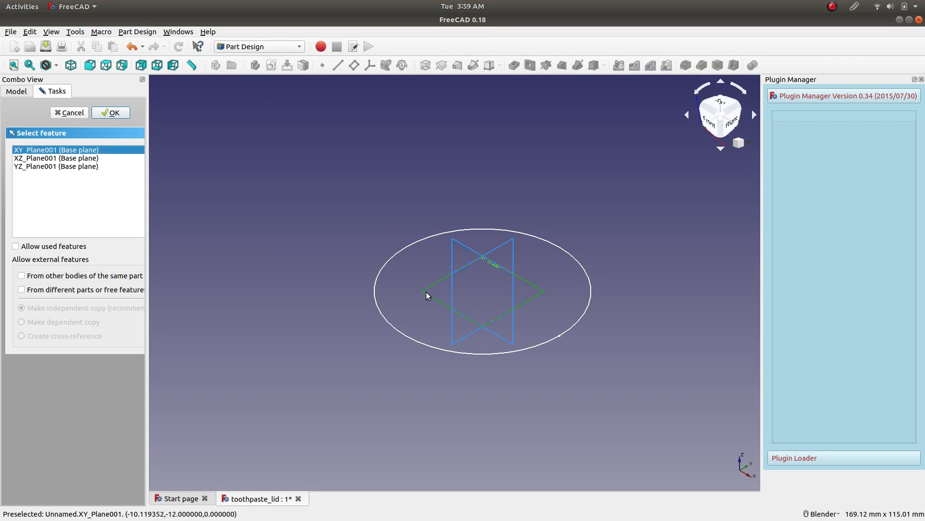
pyautogui.click(111, 112)
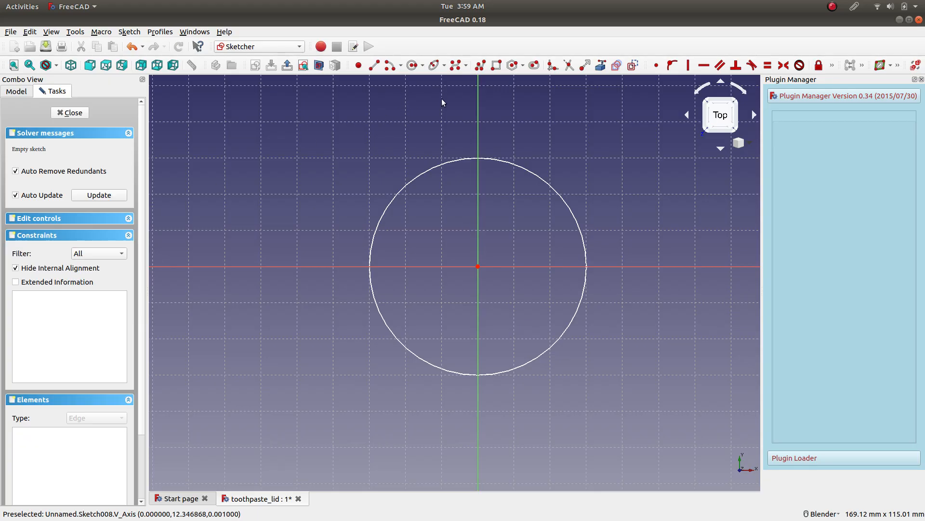
pyautogui.click(443, 67)
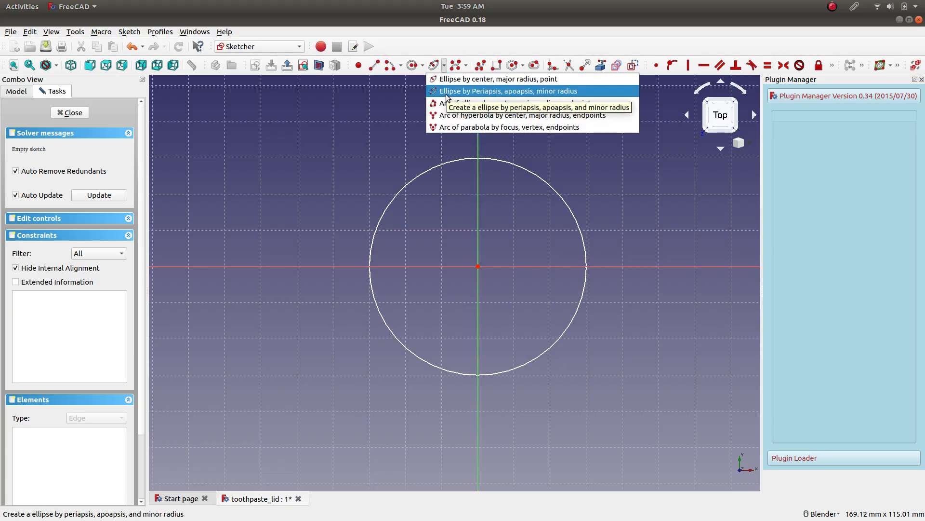
pyautogui.click(501, 90)
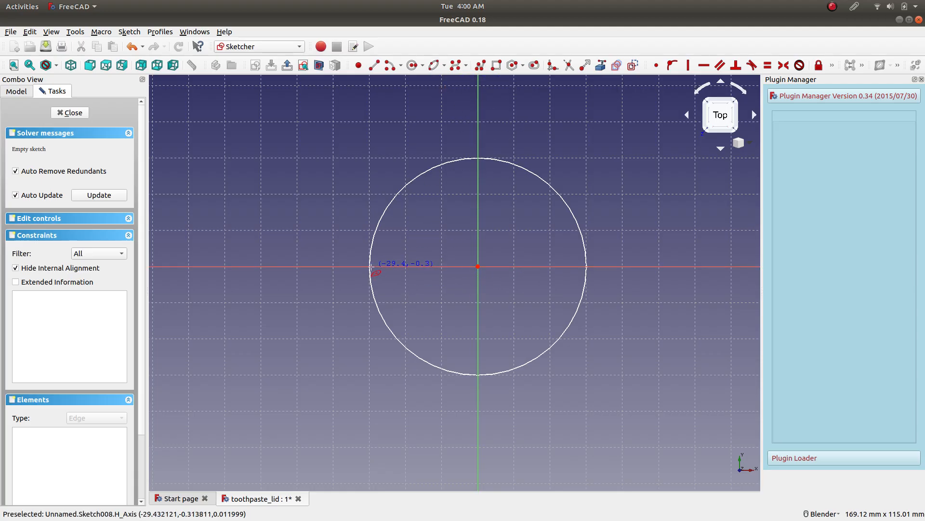
pyautogui.click(371, 269)
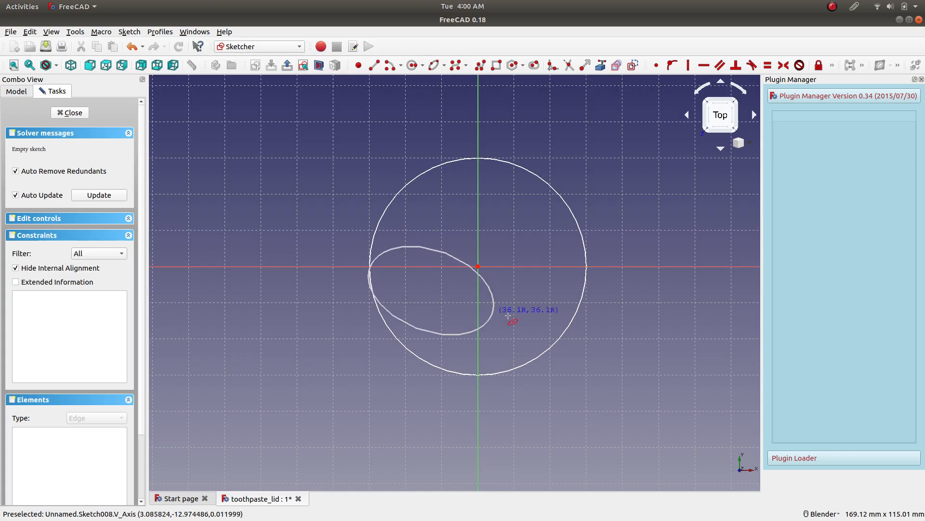
pyautogui.click(587, 266)
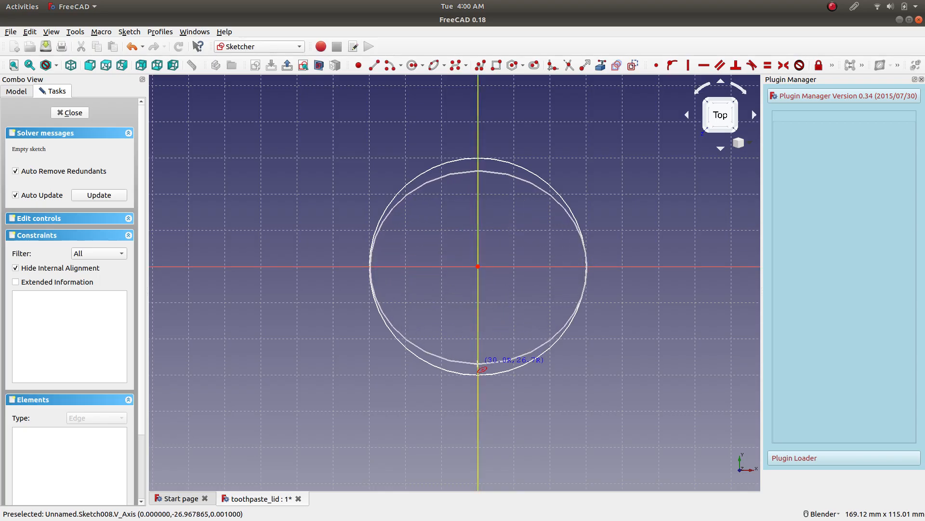
pyautogui.click(478, 365)
pyautogui.press('Escape')
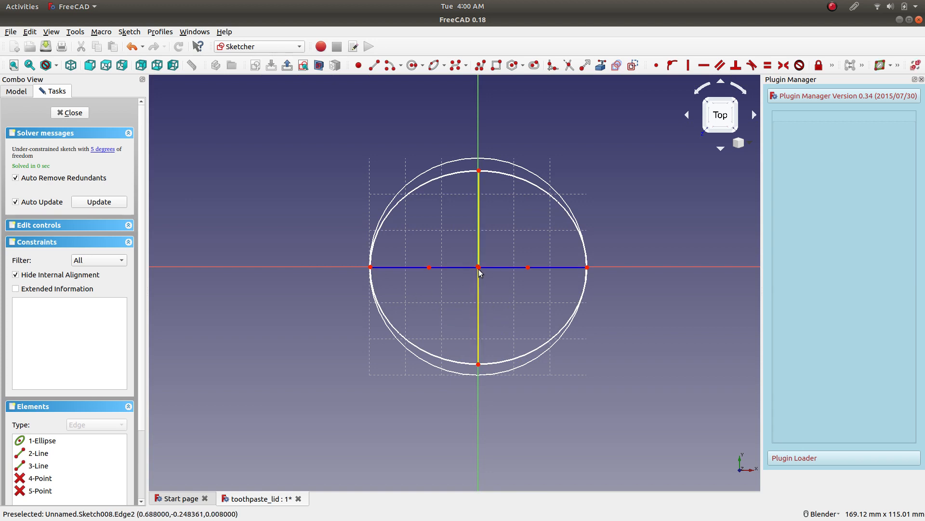
# Fix both end points of the ellipse's major axis onto the horizontal sketch axis.
pyautogui.click(371, 268)
pyautogui.click(338, 267)
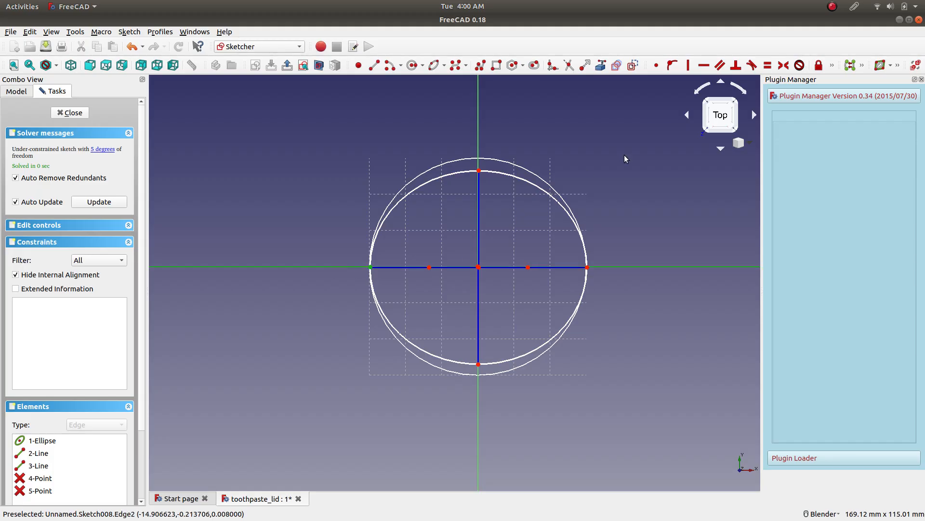
pyautogui.click(672, 65)
pyautogui.click(587, 267)
pyautogui.click(607, 269)
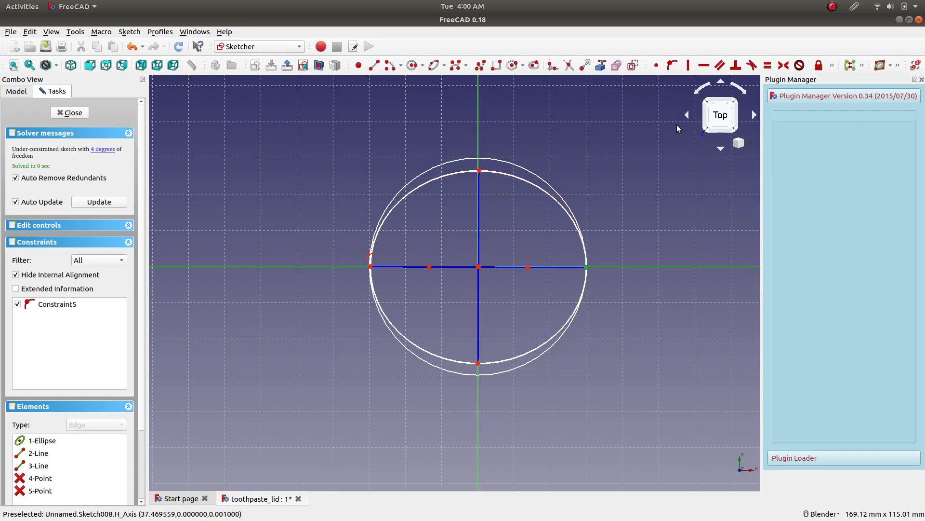
pyautogui.click(672, 66)
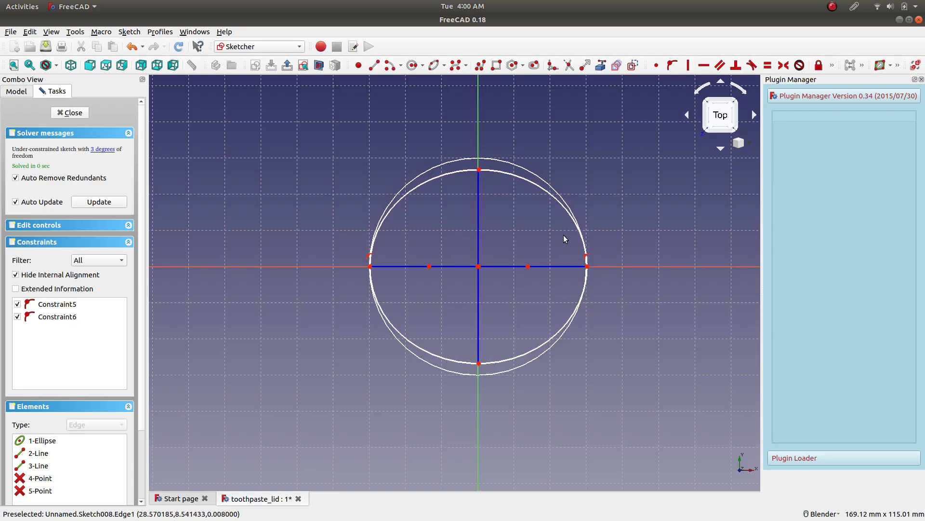
# Make the ellipse's centre coincident with the sketch origin, pulling its minor-axis end points to resize it freely inside the circle.
pyautogui.moveTo(481, 174); pyautogui.dragTo(475, 203)
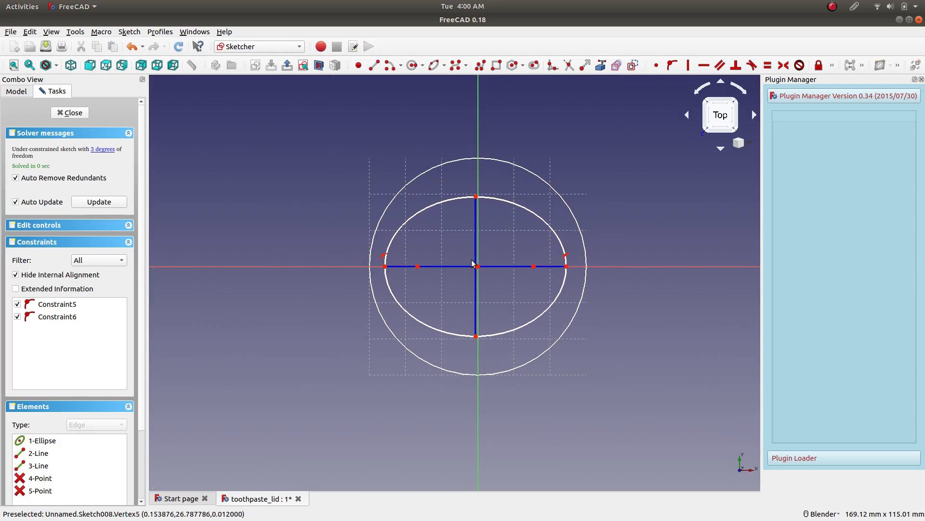
pyautogui.click(477, 268)
pyautogui.click(479, 267)
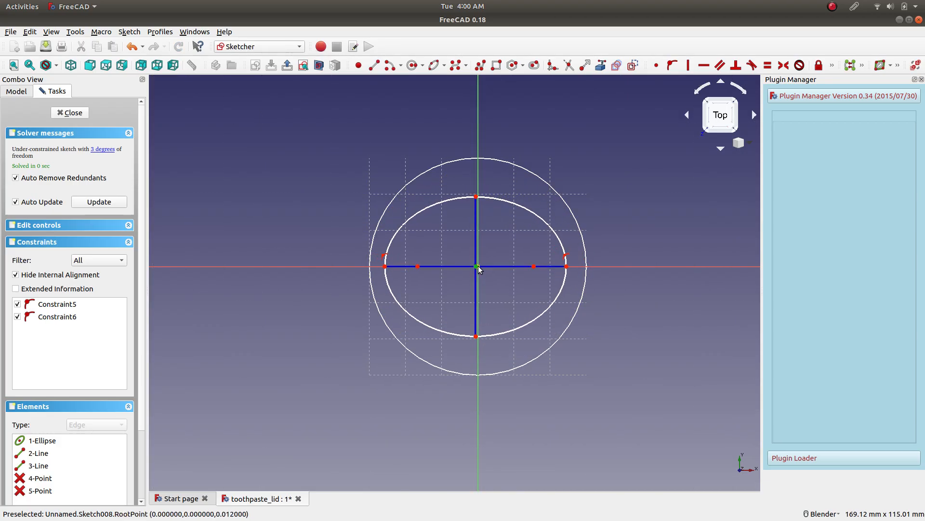
pyautogui.click(657, 65)
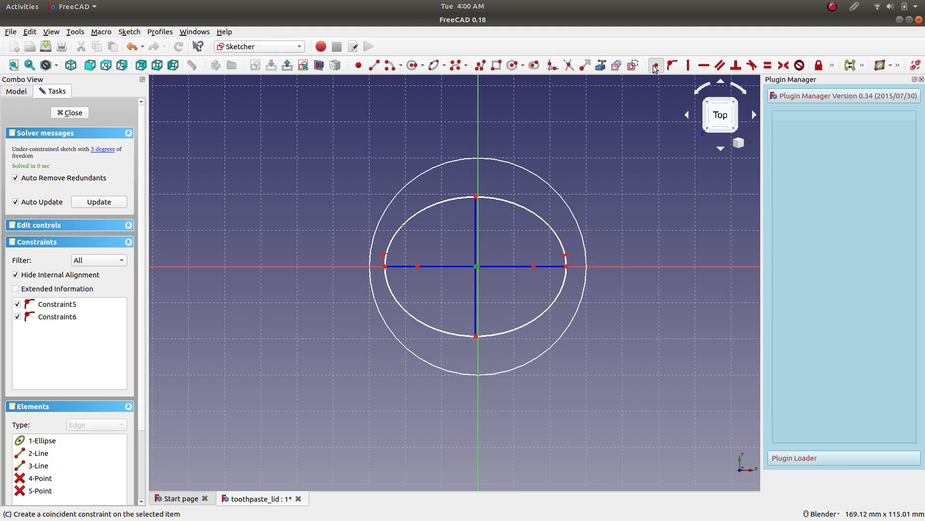
pyautogui.moveTo(479, 337)
pyautogui.mouseDown()
pyautogui.moveTo(479, 359)
pyautogui.moveTo(478, 349)
pyautogui.mouseUp()
# Constrain the horizontal distance between the ellipse's major-axis end points to 30 mm and place the dimension above the circle.
pyautogui.click(380, 266)
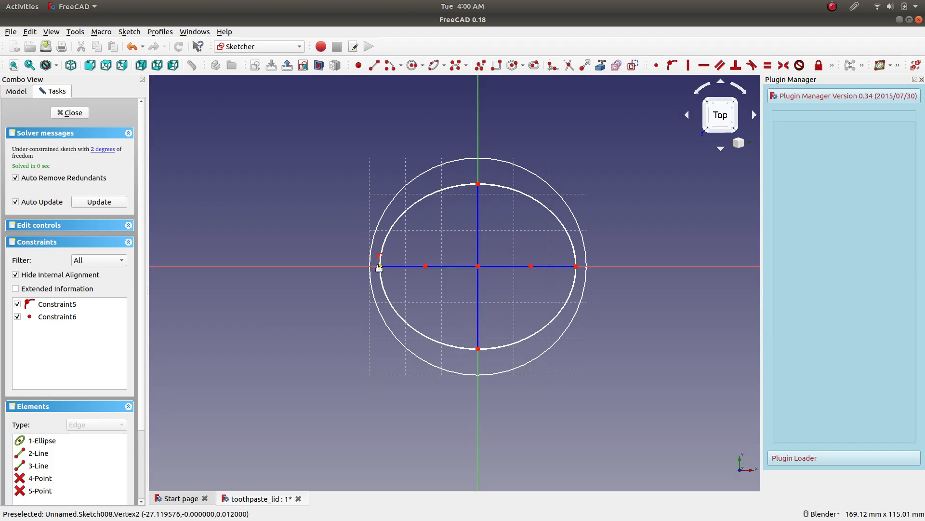
pyautogui.click(577, 267)
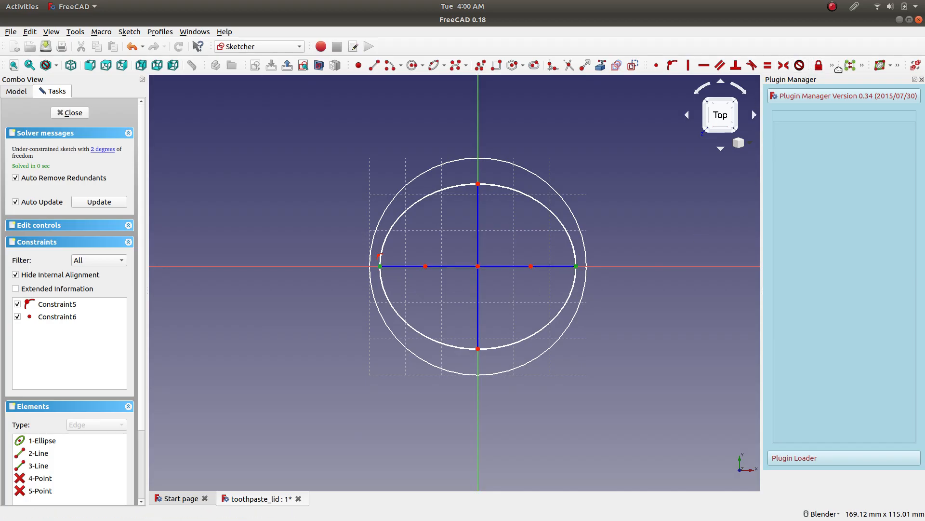
pyautogui.click(833, 67)
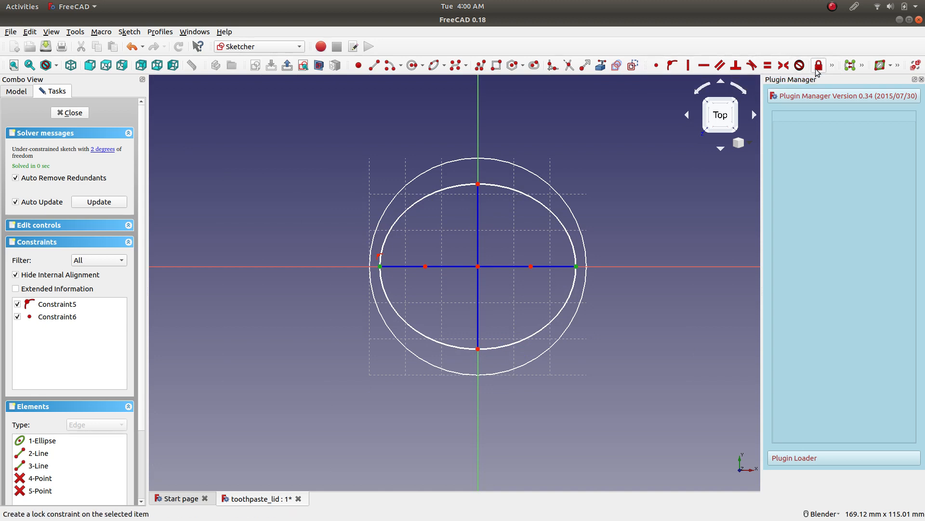
pyautogui.click(833, 67)
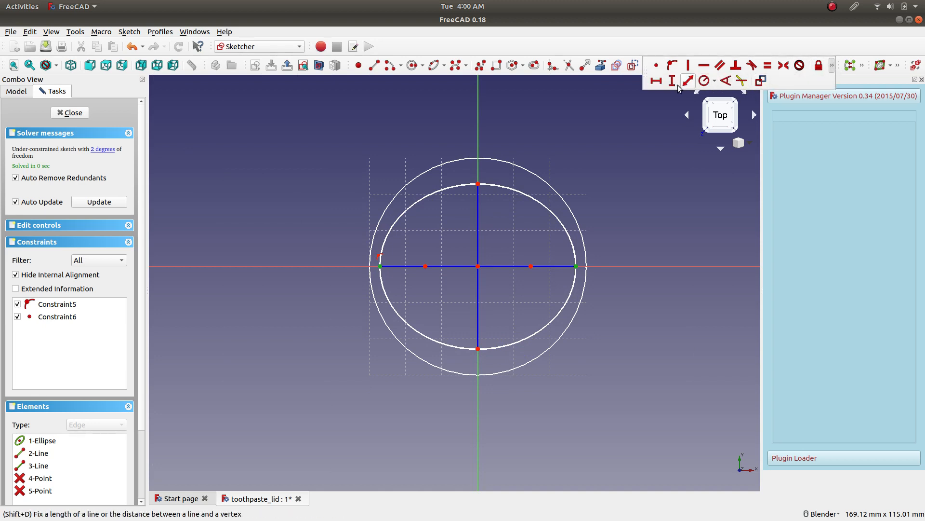
pyautogui.click(655, 81)
pyautogui.write('30')
pyautogui.press('Return')
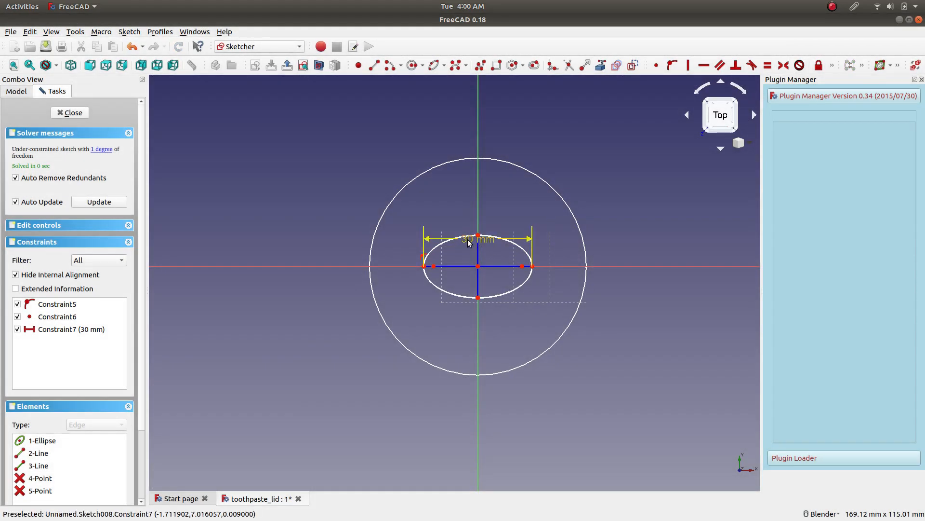
pyautogui.moveTo(467, 214); pyautogui.dragTo(485, 143)
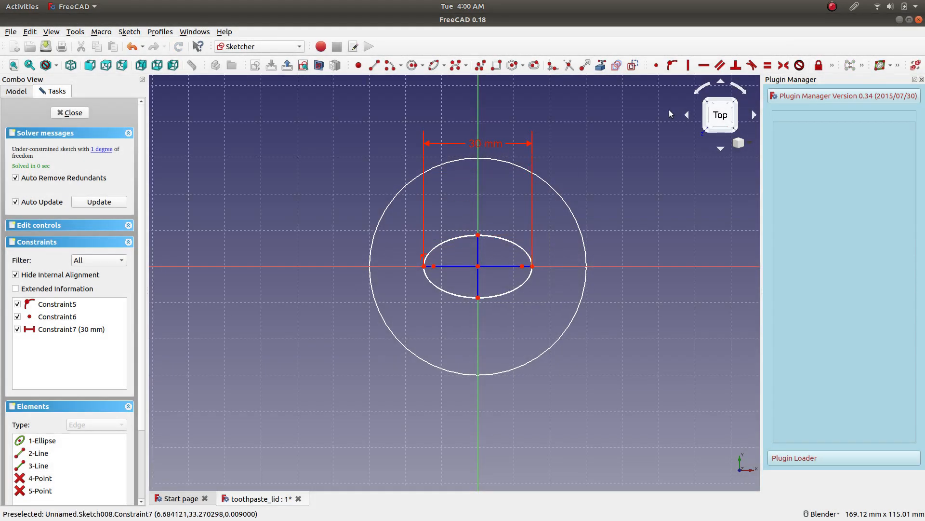
# Set the horizontal distance between the ellipse's major-axis end points to 60 mm.
pyautogui.doubleClick(478, 144)
pyautogui.write('60')
pyautogui.press('Return')
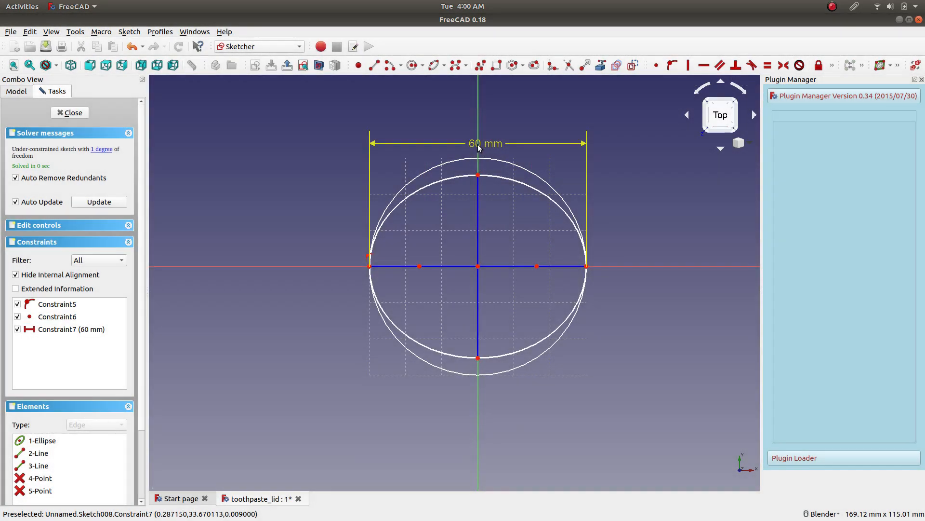
# Constrain the vertical distance between the ellipse's minor-axis end points to 50 mm and finish the sketch.
pyautogui.moveTo(478, 358); pyautogui.dragTo(479, 358)
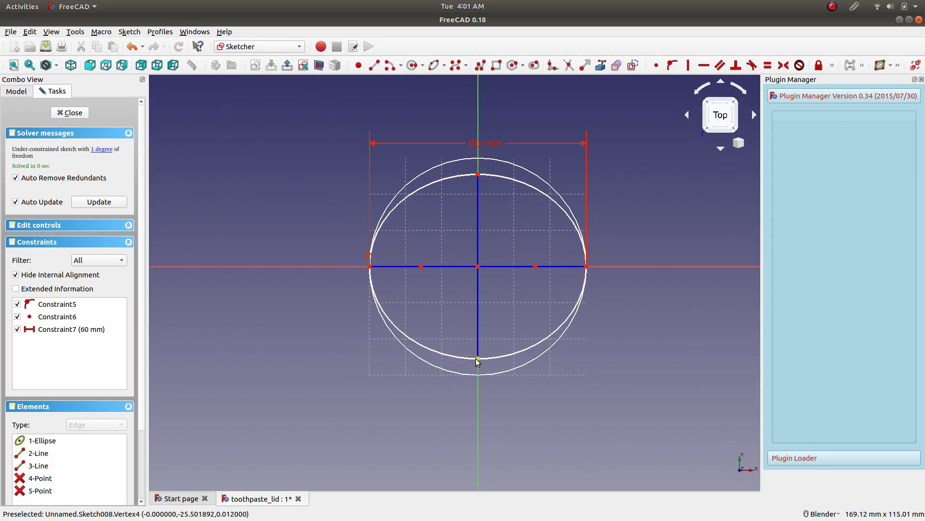
pyautogui.click(477, 358)
pyautogui.click(477, 174)
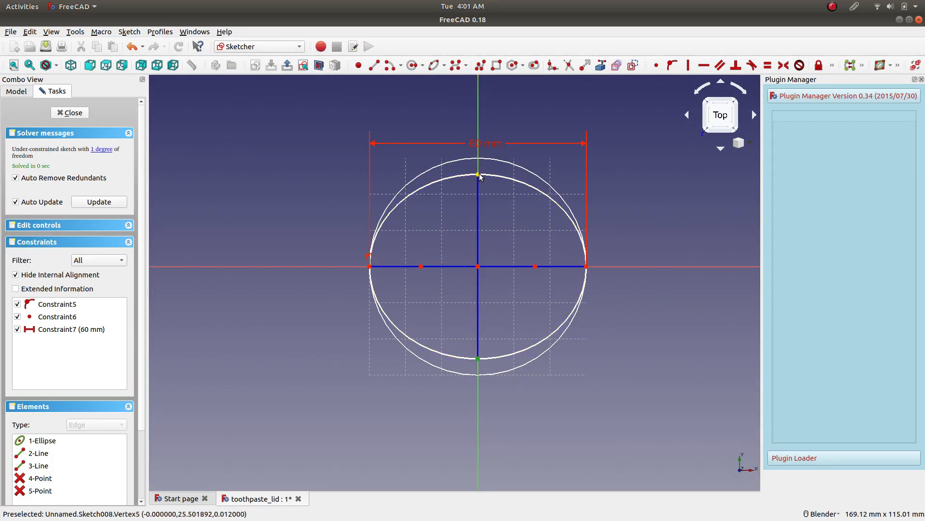
pyautogui.click(832, 67)
pyautogui.click(672, 81)
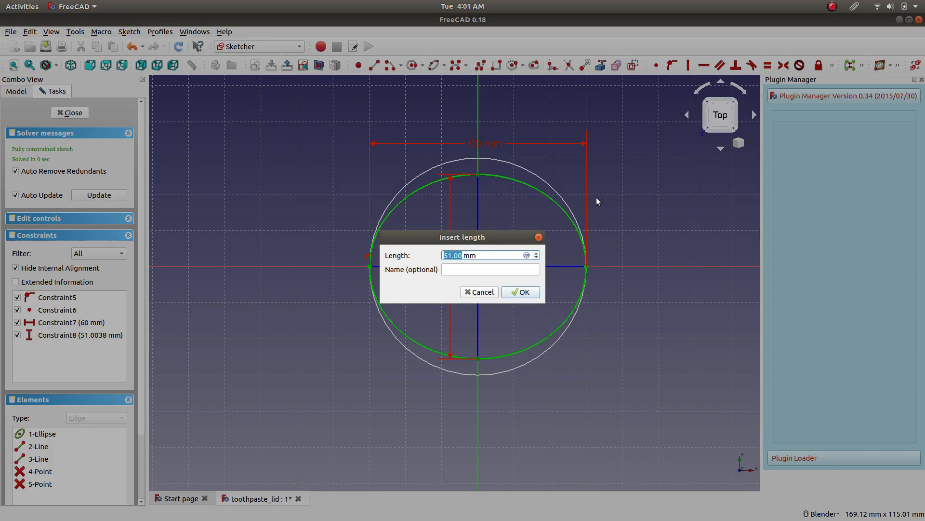
pyautogui.write('50')
pyautogui.press('Return')
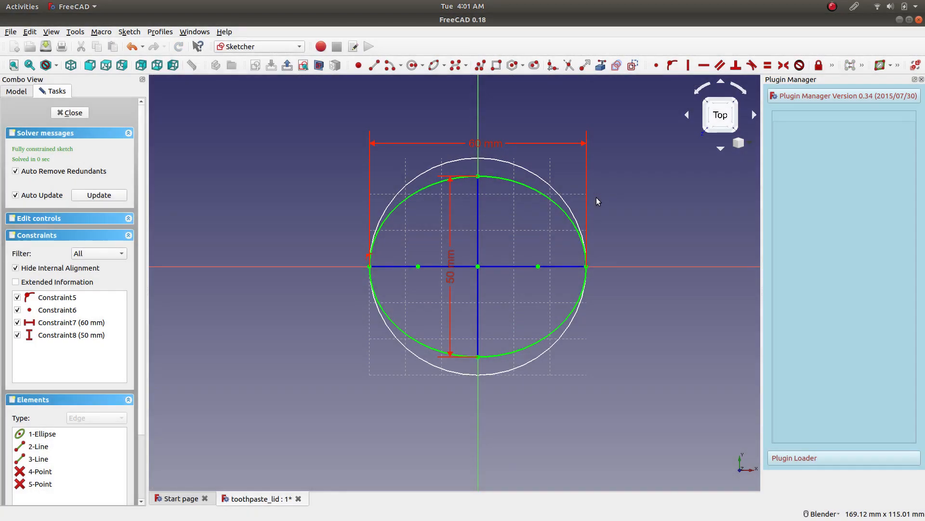
pyautogui.click(79, 114)
# Raise the ellipse sketch above the circle by setting its attachment offset z position to 20 mm.
pyautogui.click(356, 233)
pyautogui.moveTo(356, 233)
pyautogui.mouseDown(button='middle')
pyautogui.moveTo(359, 206)
pyautogui.moveTo(345, 217)
pyautogui.mouseUp(button='middle')
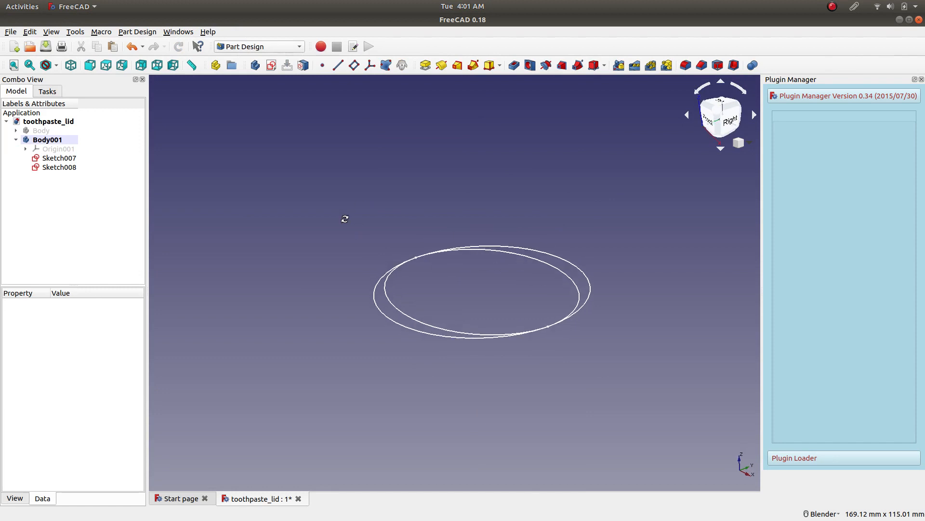
pyautogui.click(59, 166)
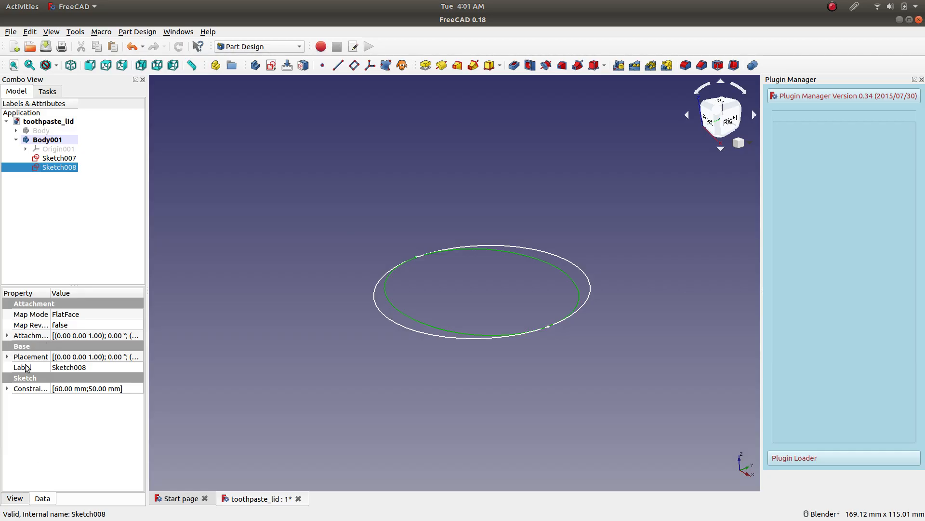
pyautogui.click(7, 335)
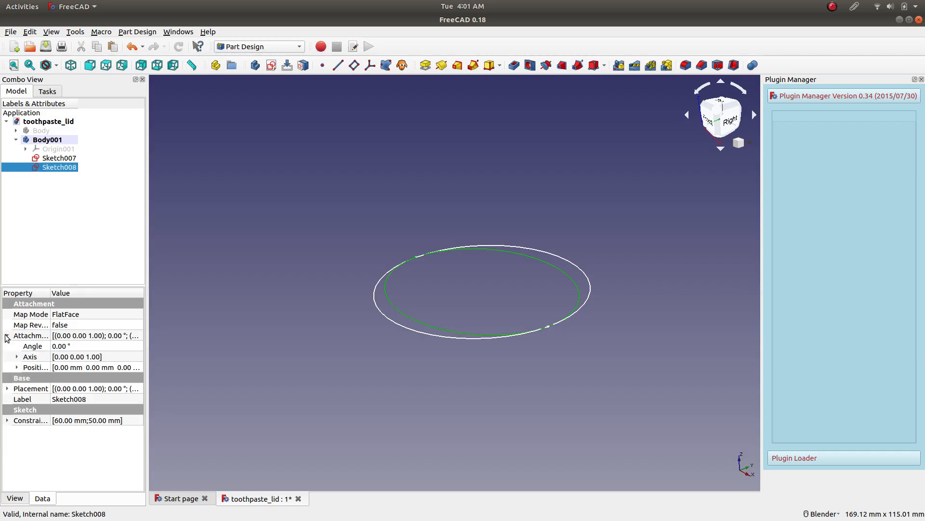
pyautogui.click(34, 369)
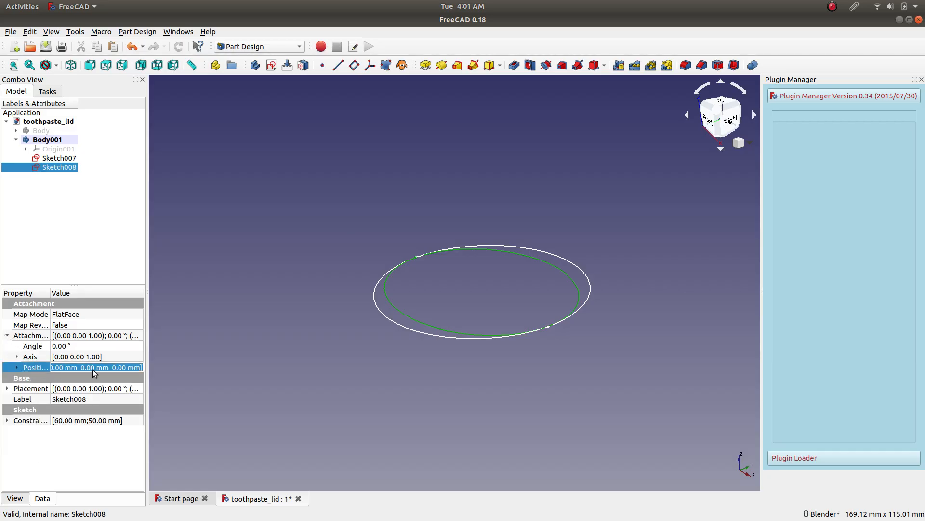
pyautogui.click(17, 367)
pyautogui.moveTo(146, 401); pyautogui.dragTo(208, 401)
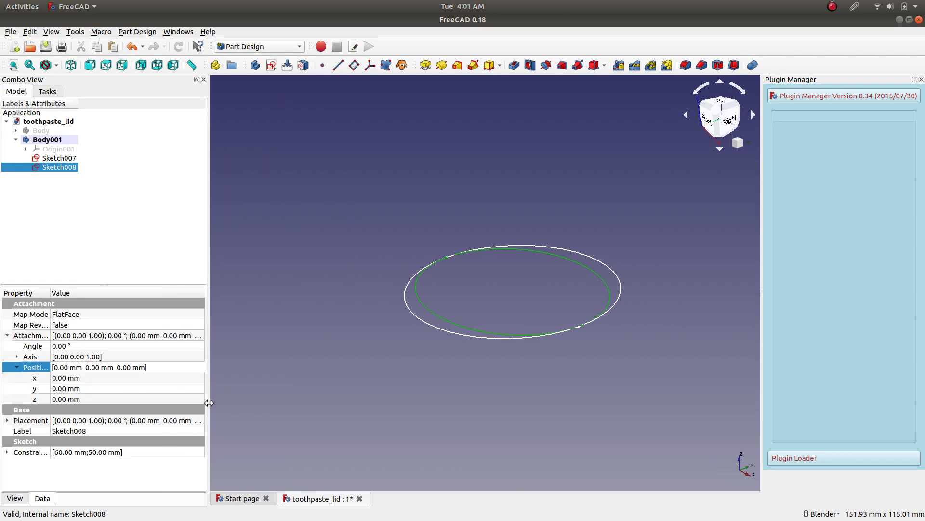
pyautogui.click(14, 338)
pyautogui.click(7, 335)
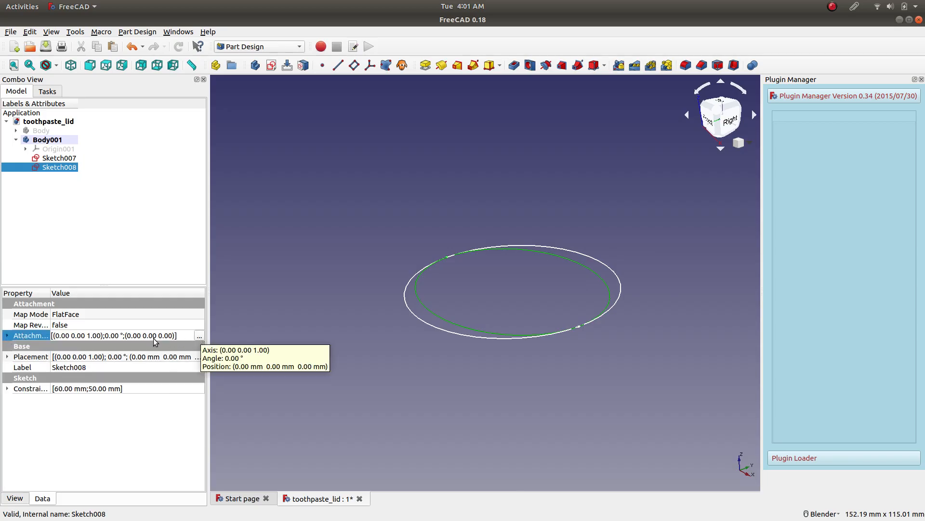
pyautogui.doubleClick(16, 339)
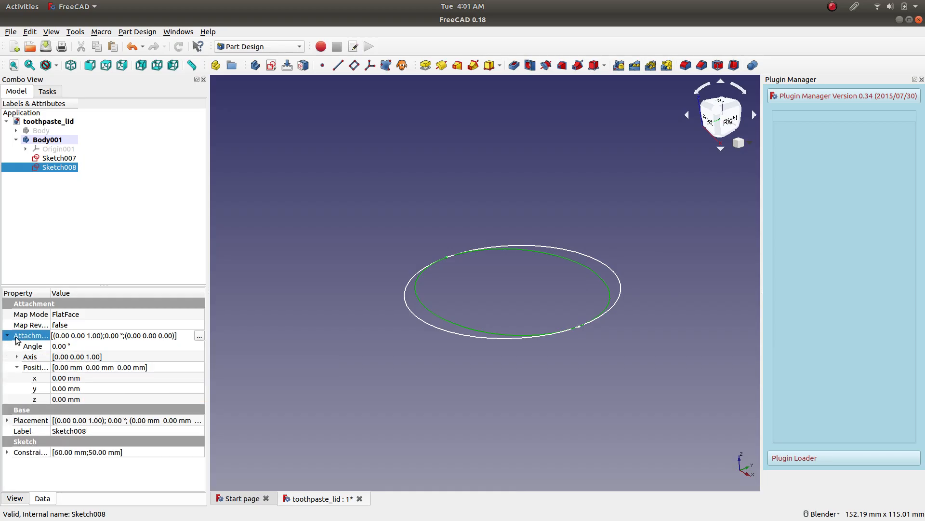
pyautogui.click(90, 400)
pyautogui.write('5')
pyautogui.scroll(15, 98, 399)
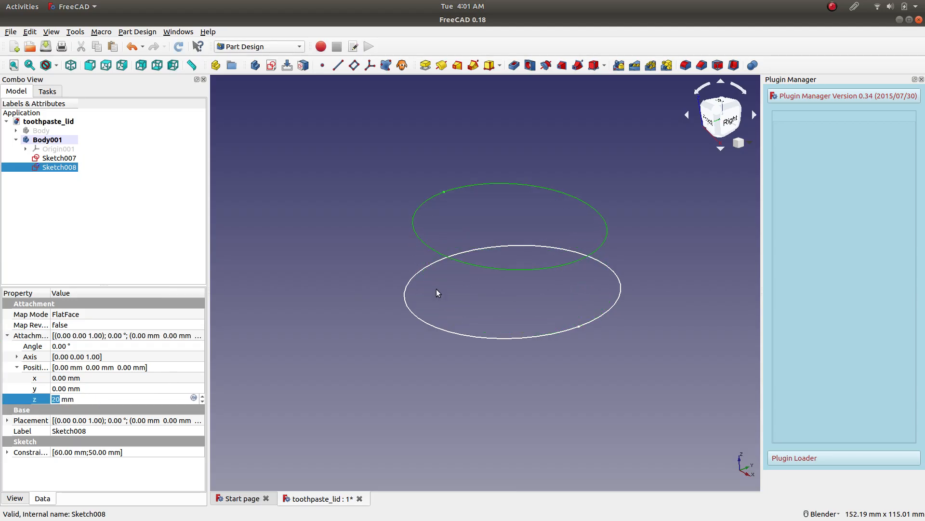
# Raise the ellipse sketch's attachment offset z position to 36 mm, checking the gap in the front view.
pyautogui.click(709, 120)
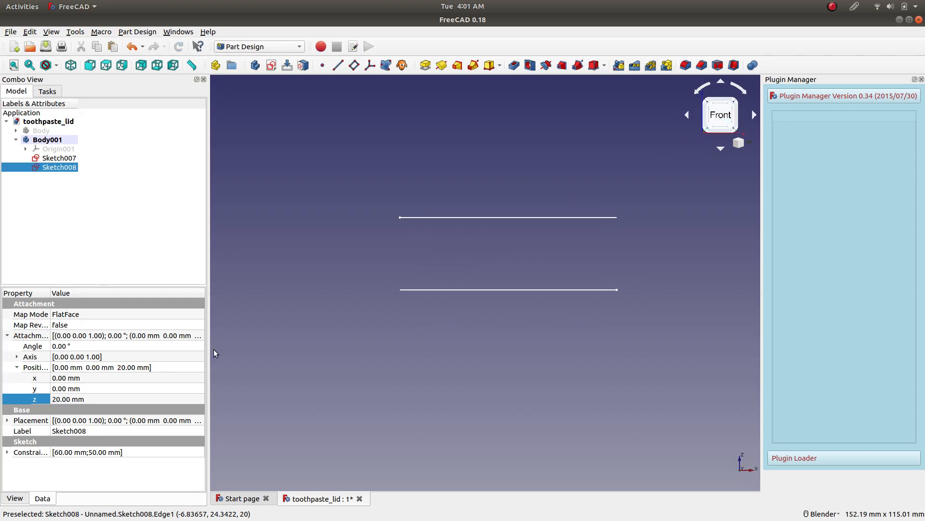
pyautogui.click(123, 400)
pyautogui.scroll(8, 122, 400)
pyautogui.scroll(8, 122, 400)
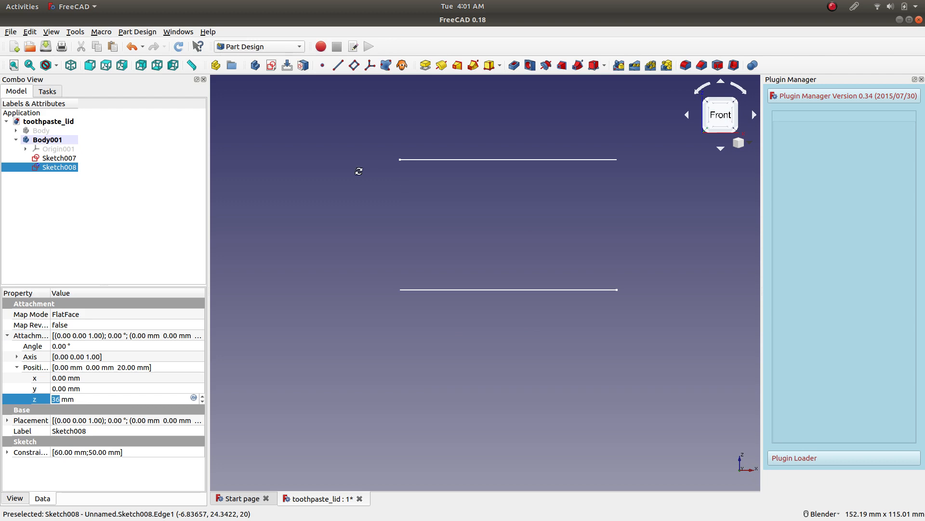
# Raise the ellipse sketch's attachment offset z position to 70 mm in the isometric view.
pyautogui.moveTo(359, 171); pyautogui.dragTo(371, 210, button='middle')
pyautogui.scroll(2, 370, 210)
pyautogui.click(72, 68)
pyautogui.scroll(-4, 574, 220)
pyautogui.click(133, 400)
pyautogui.scroll(20, 133, 400)
pyautogui.scroll(11, 133, 400)
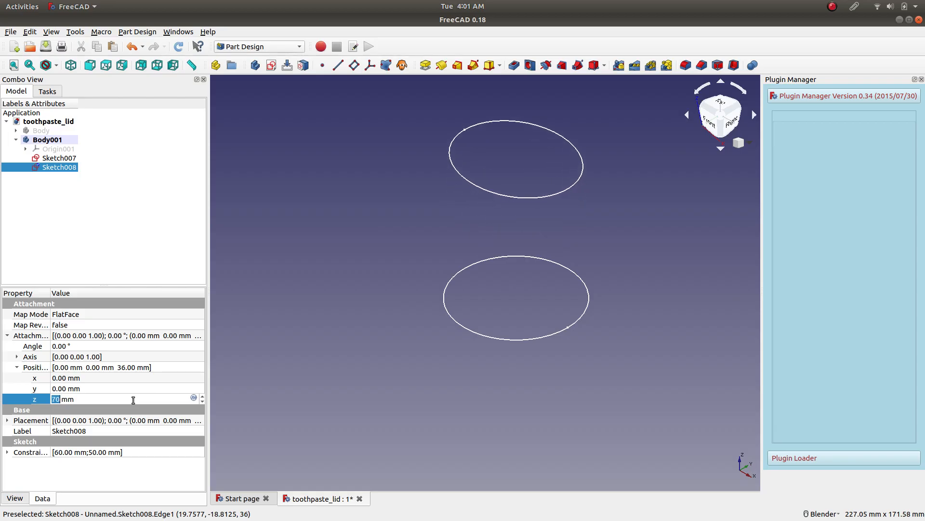
pyautogui.click(359, 251)
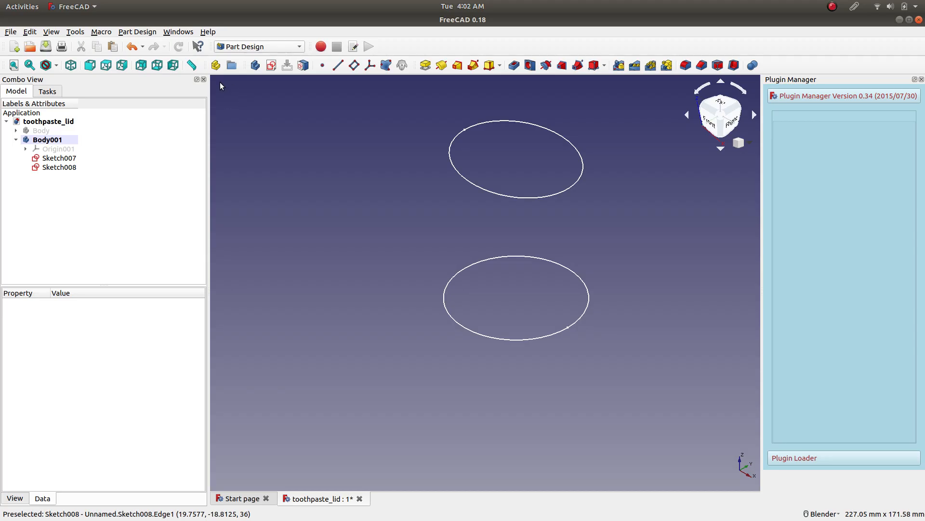
# Start another new sketch on the XY plane of the second body.
pyautogui.click(271, 66)
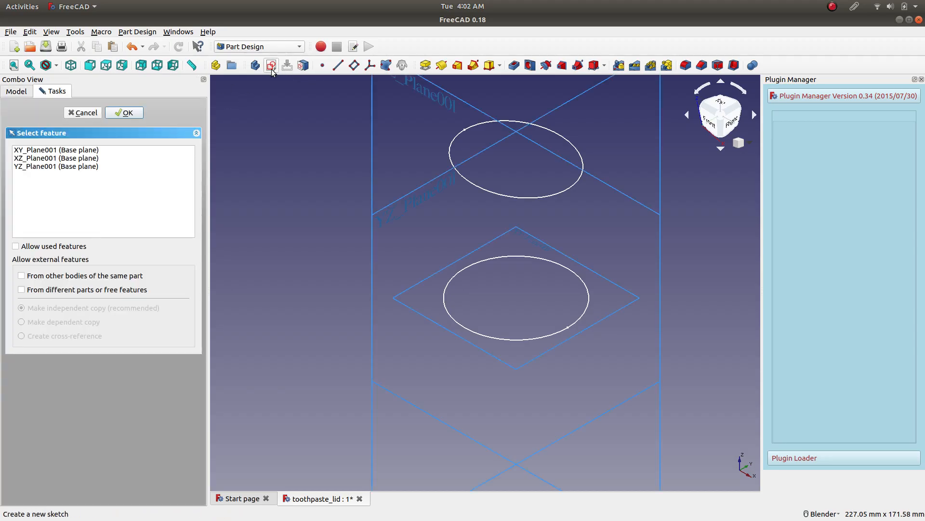
pyautogui.click(411, 311)
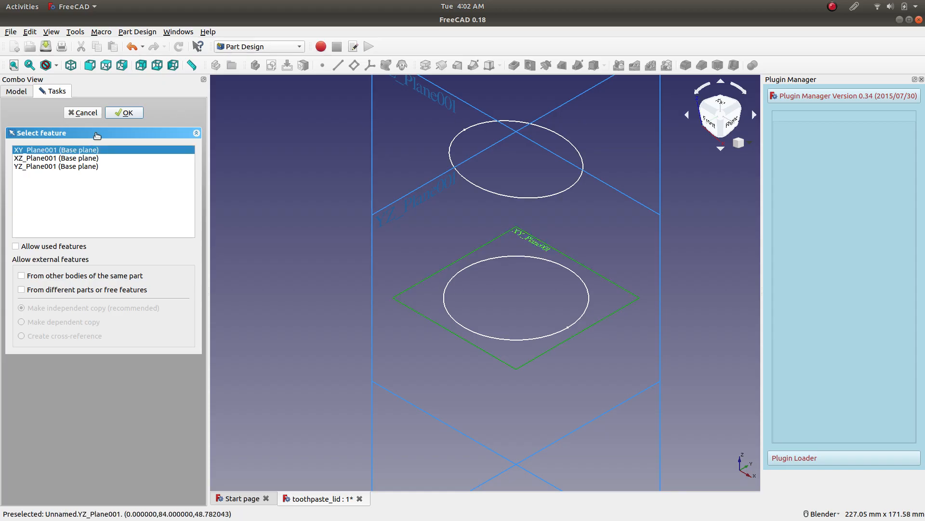
pyautogui.click(125, 113)
pyautogui.scroll(2, 590, 247)
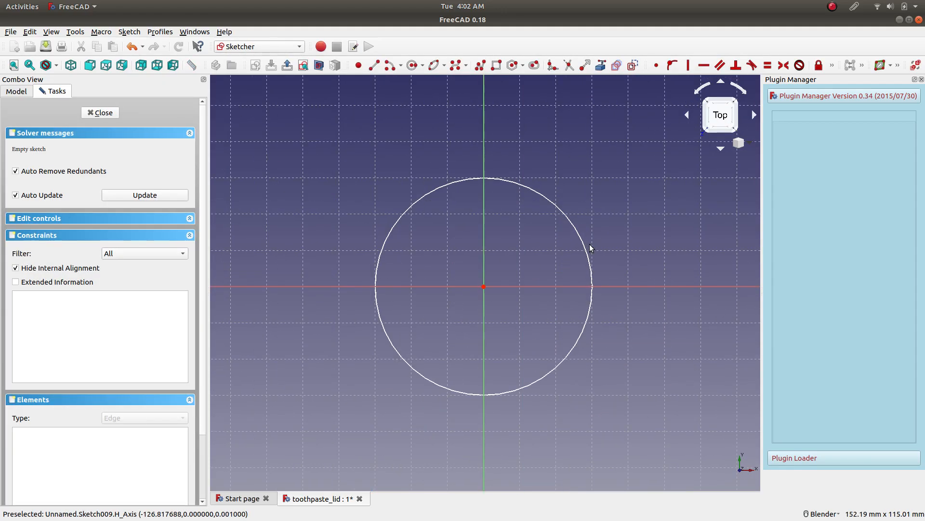
# Set the ellipse sketch's attachment offset z position back to 0 mm while the new sketch stays open.
pyautogui.click(15, 91)
pyautogui.click(62, 168)
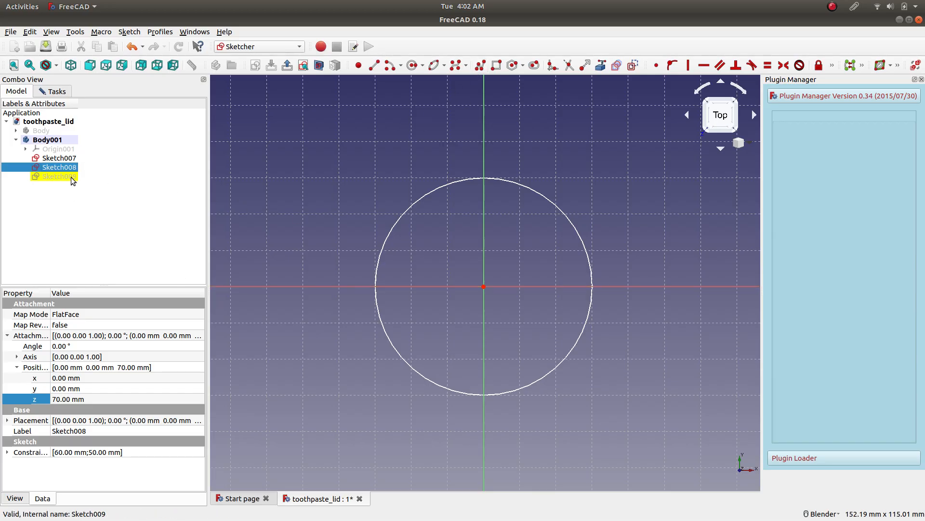
pyautogui.click(82, 400)
pyautogui.write('0')
pyautogui.press('Return')
pyautogui.click(105, 199)
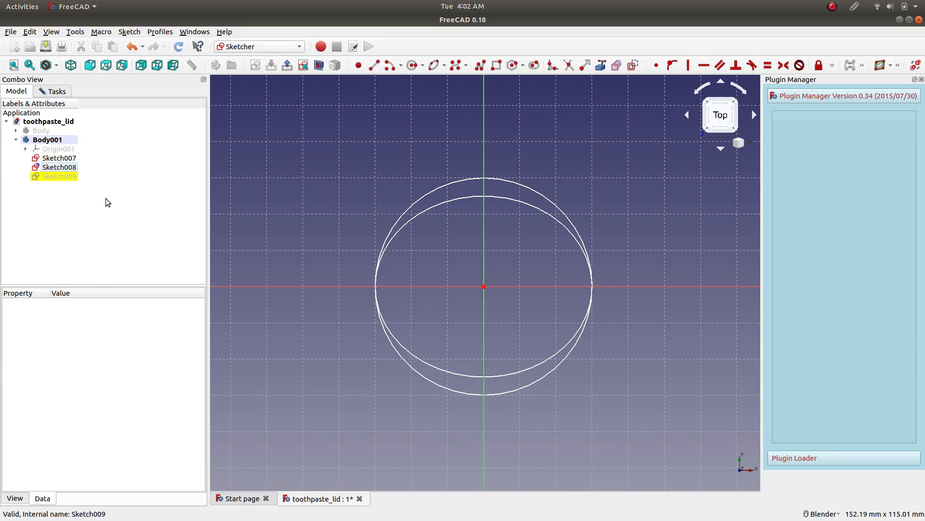
# Try to fade the ellipse sketch through its display properties by setting the transparency to 77.
pyautogui.click(58, 177)
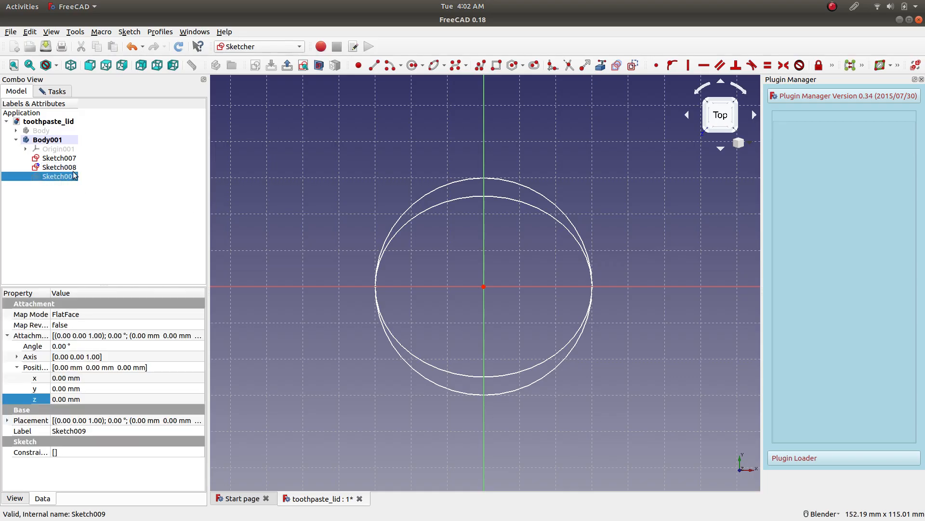
pyautogui.click(57, 167)
pyautogui.rightClick(57, 166)
pyautogui.click(95, 236)
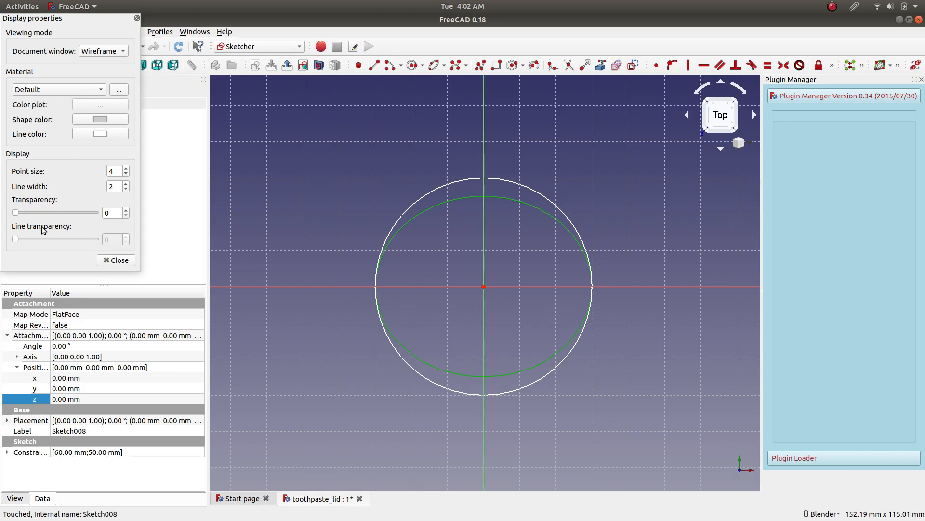
pyautogui.moveTo(16, 241); pyautogui.dragTo(29, 239)
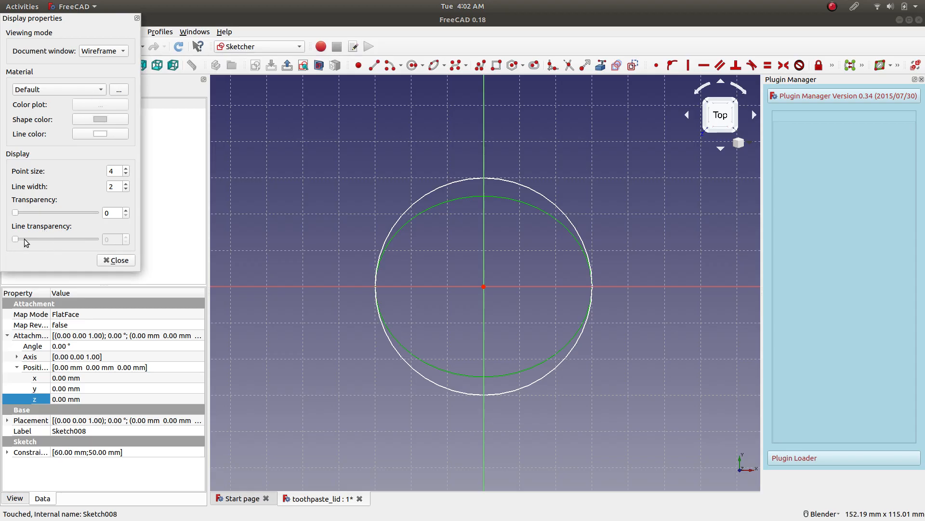
pyautogui.moveTo(15, 213); pyautogui.dragTo(78, 215)
pyautogui.click(116, 261)
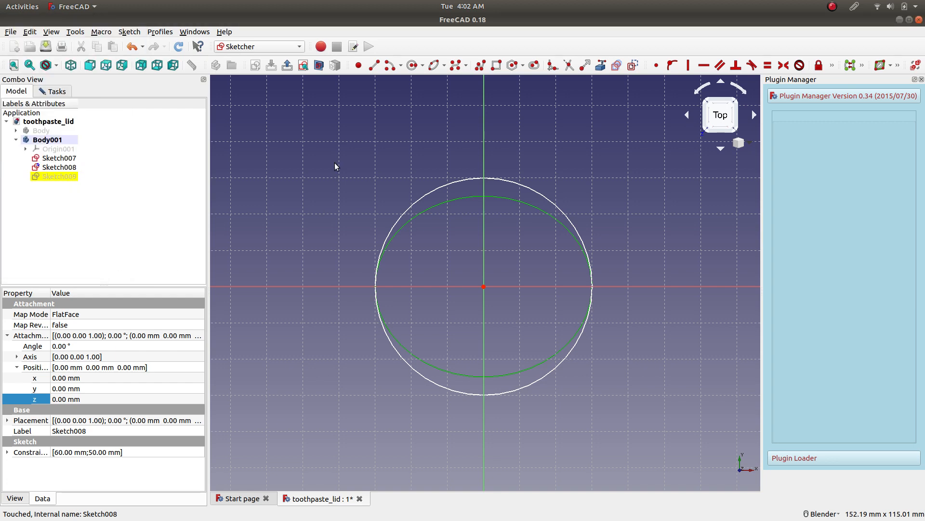
pyautogui.click(334, 163)
# Reset the ellipse sketch's transparency to 0, leaving its material and wireframe display mode as they are.
pyautogui.click(59, 167)
pyautogui.rightClick(59, 167)
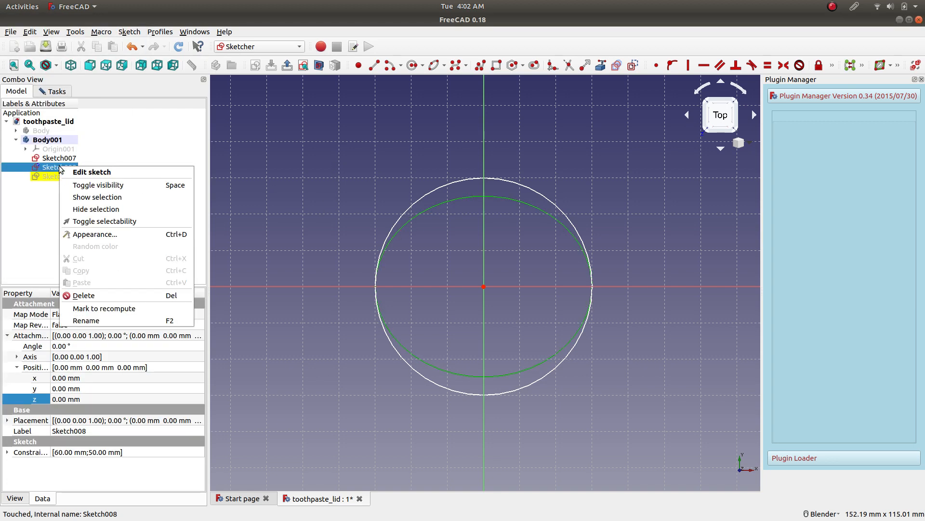
pyautogui.click(84, 229)
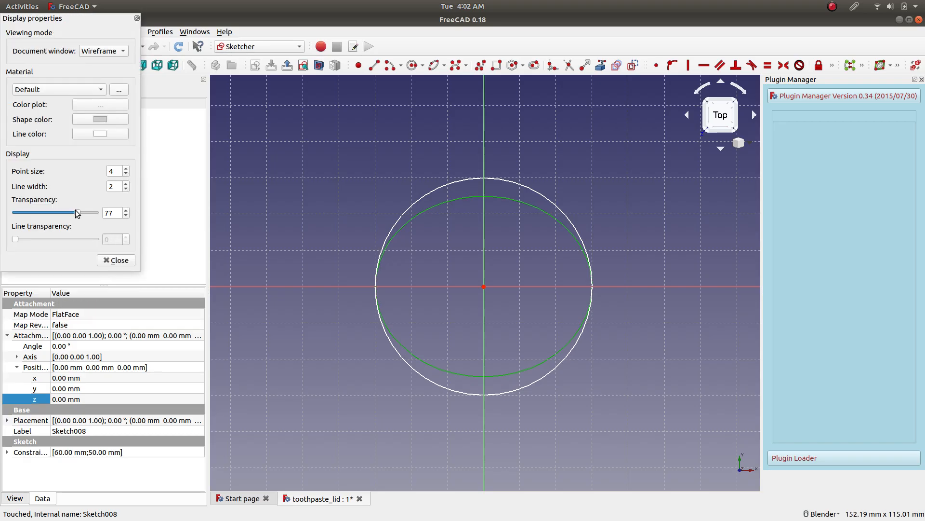
pyautogui.moveTo(77, 214); pyautogui.dragTo(1, 215)
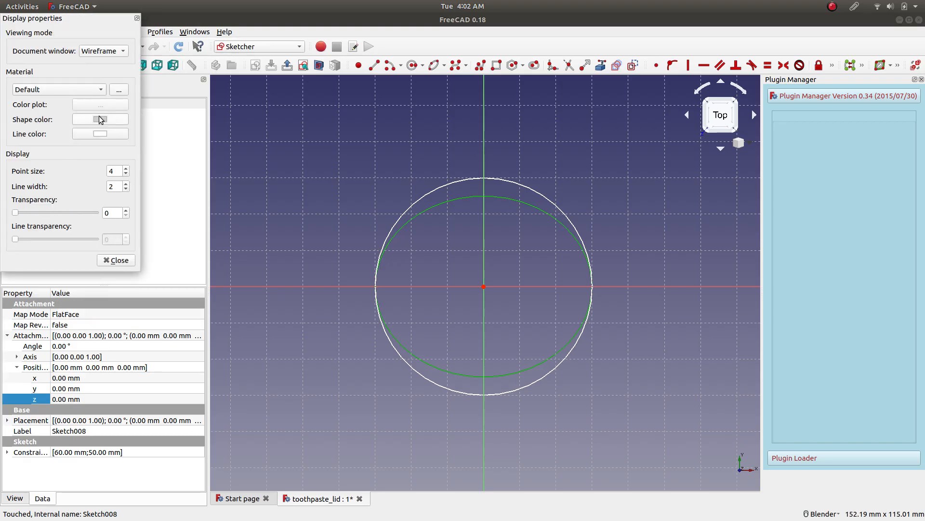
pyautogui.click(91, 88)
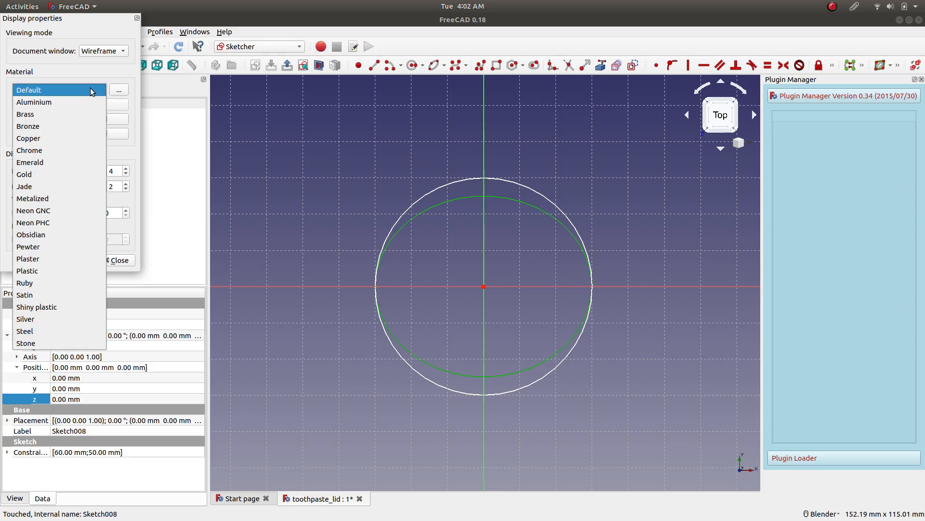
pyautogui.click(110, 69)
pyautogui.click(111, 53)
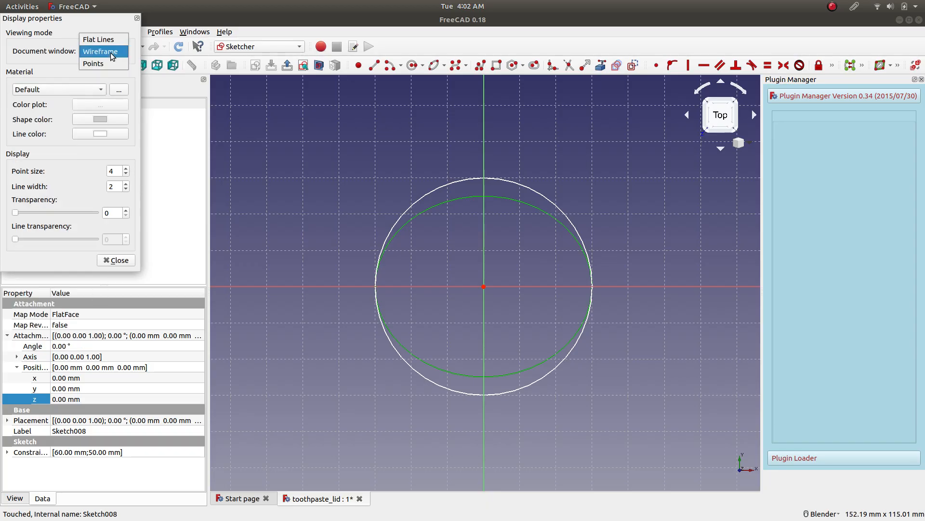
pyautogui.click(56, 59)
pyautogui.click(111, 262)
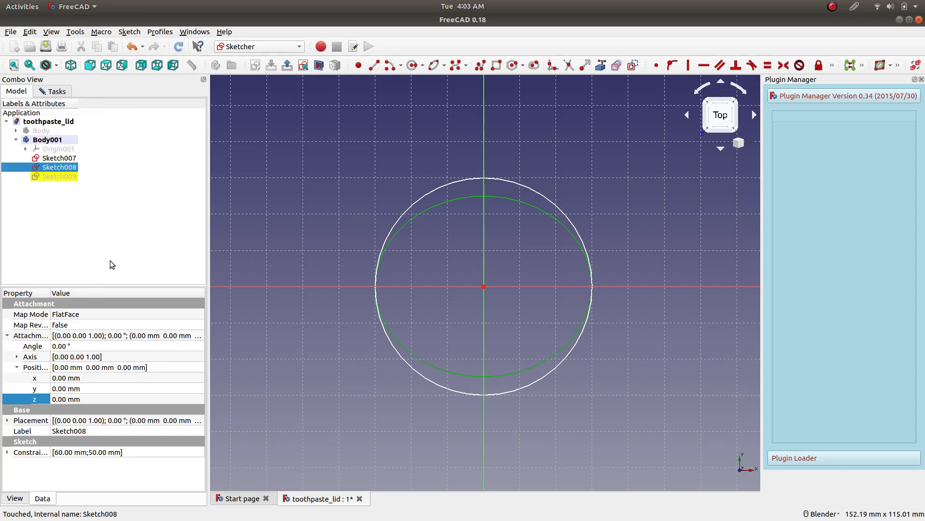
pyautogui.click(276, 244)
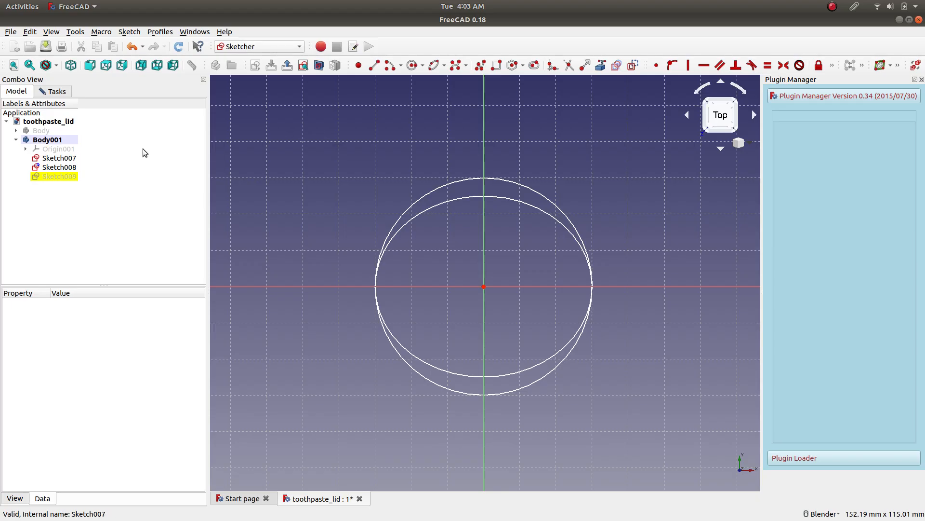
# Close the empty third sketch of the second body and delete it.
pyautogui.click(53, 92)
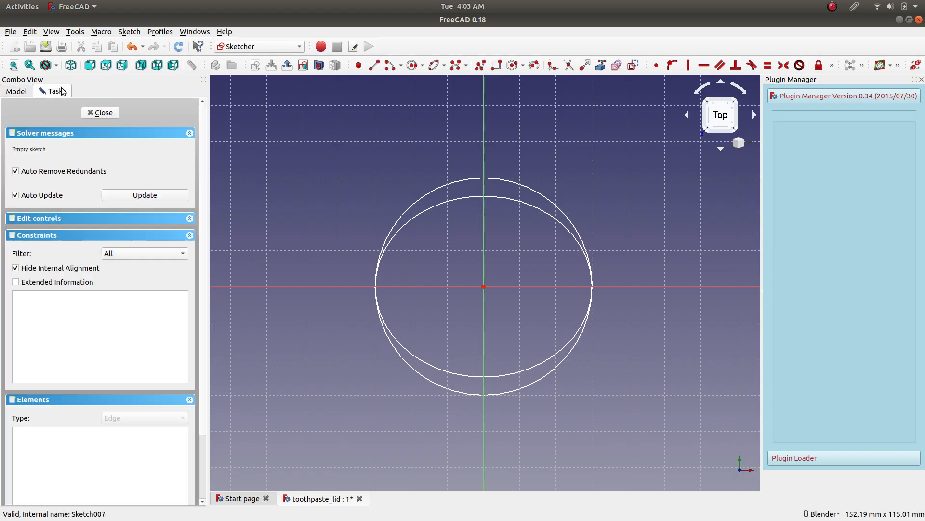
pyautogui.click(97, 118)
pyautogui.rightClick(71, 175)
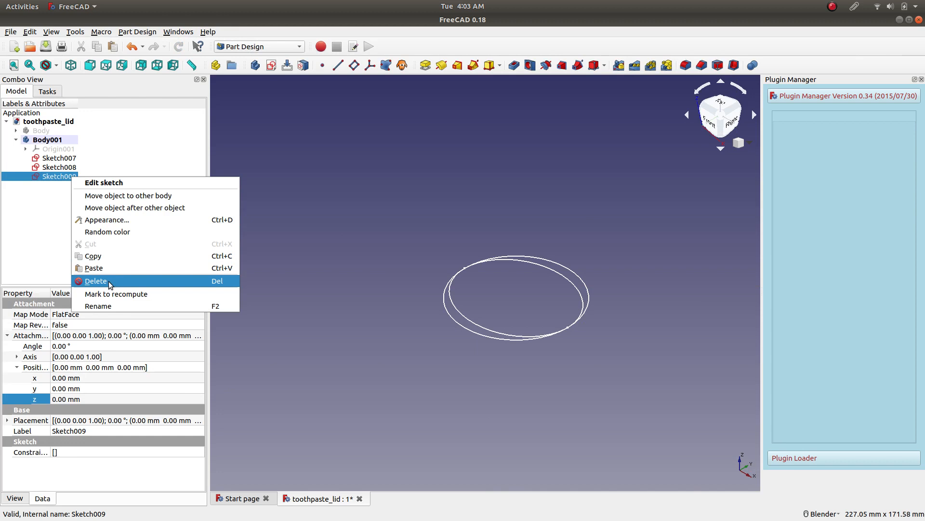
pyautogui.click(108, 281)
# Set the ellipse sketch's attachment offset z position to 70 mm.
pyautogui.click(71, 168)
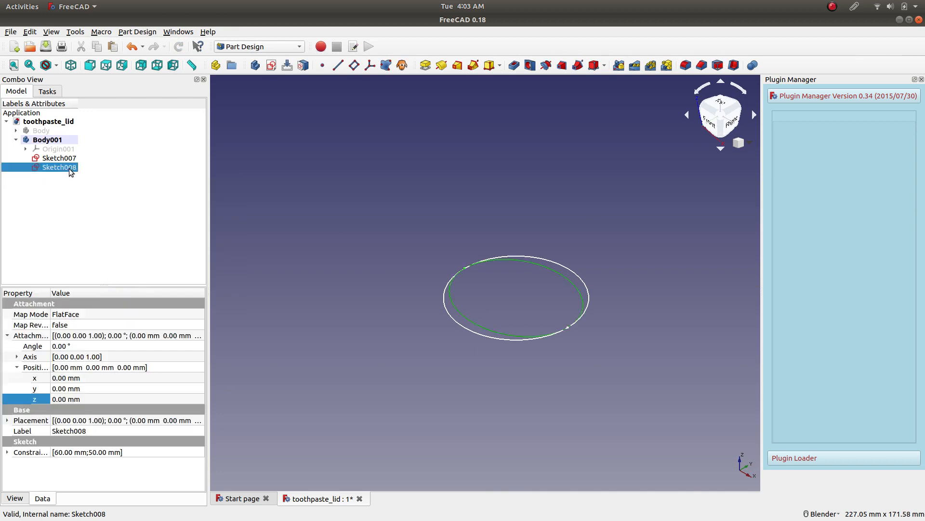
pyautogui.click(103, 396)
pyautogui.write('70')
pyautogui.press('Return')
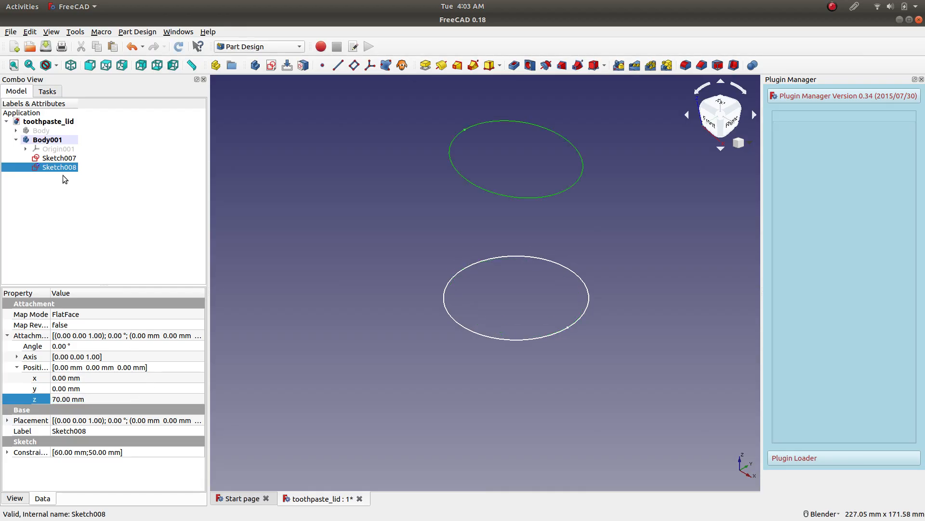
# Duplicate the ellipse sketch together with its dependencies by copy and paste, and move the copied sketch into Body001.
pyautogui.rightClick(60, 166)
pyautogui.click(85, 245)
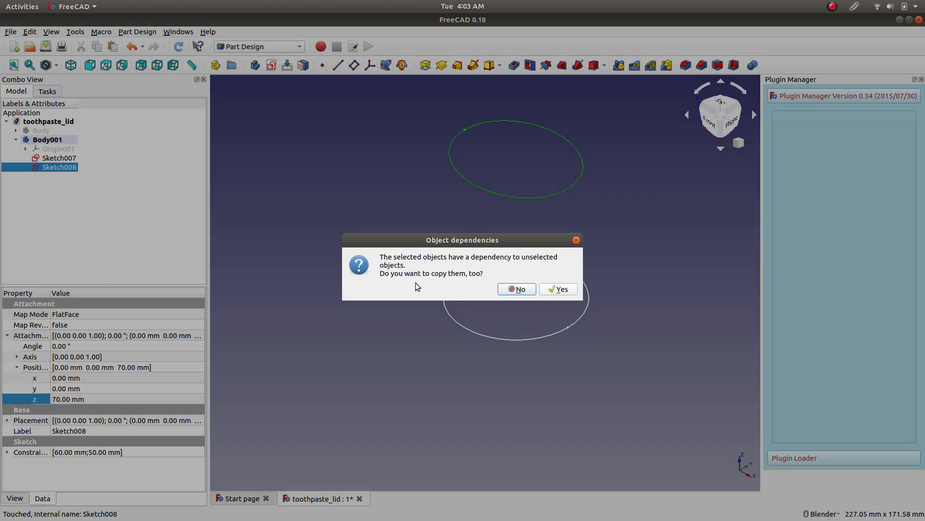
pyautogui.click(559, 288)
pyautogui.rightClick(112, 200)
pyautogui.click(137, 275)
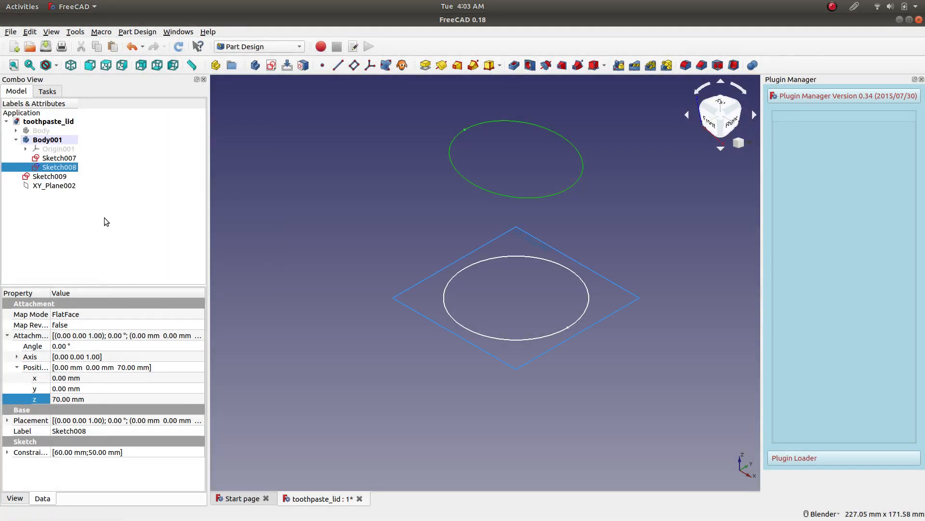
pyautogui.click(43, 176)
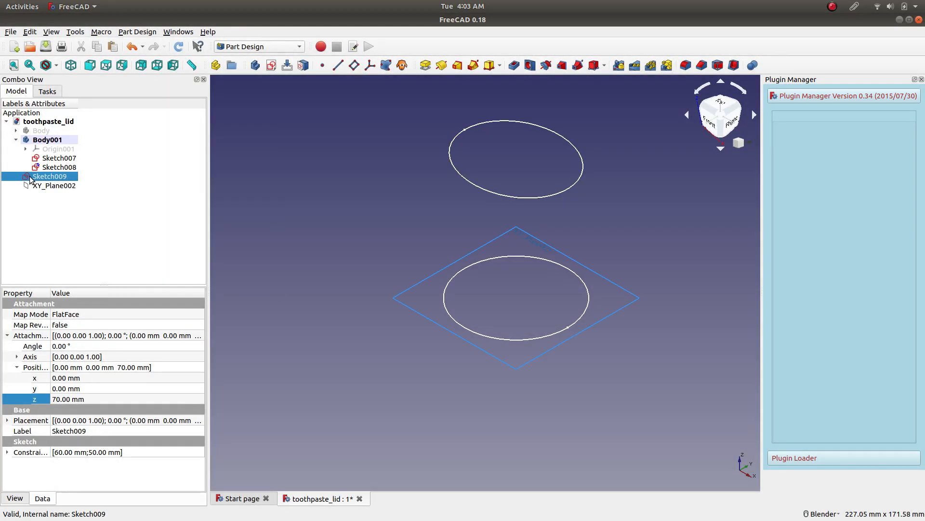
pyautogui.click(26, 149)
pyautogui.click(26, 149)
pyautogui.moveTo(38, 177)
pyautogui.mouseDown()
pyautogui.moveTo(60, 158)
pyautogui.moveTo(52, 139)
pyautogui.mouseUp()
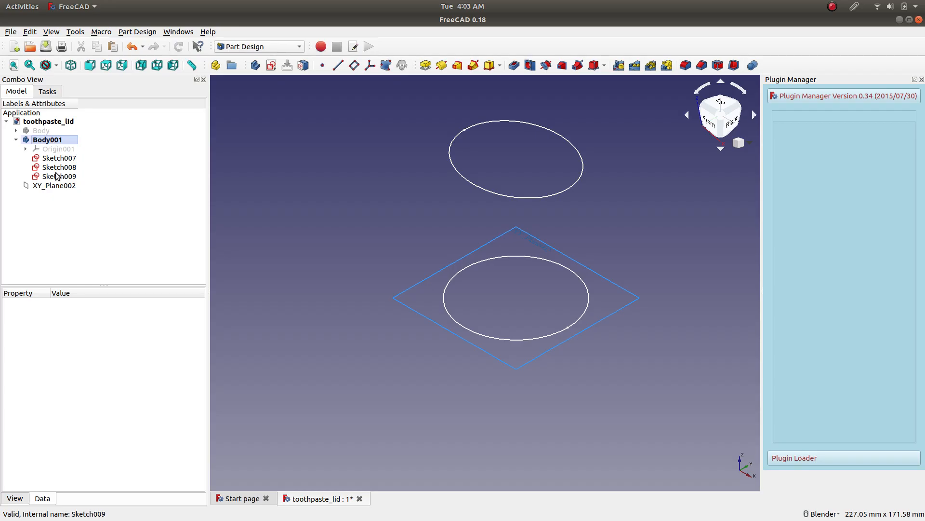
# Delete the surplus XY plane that was pasted outside the body along with the copied sketch.
pyautogui.click(69, 177)
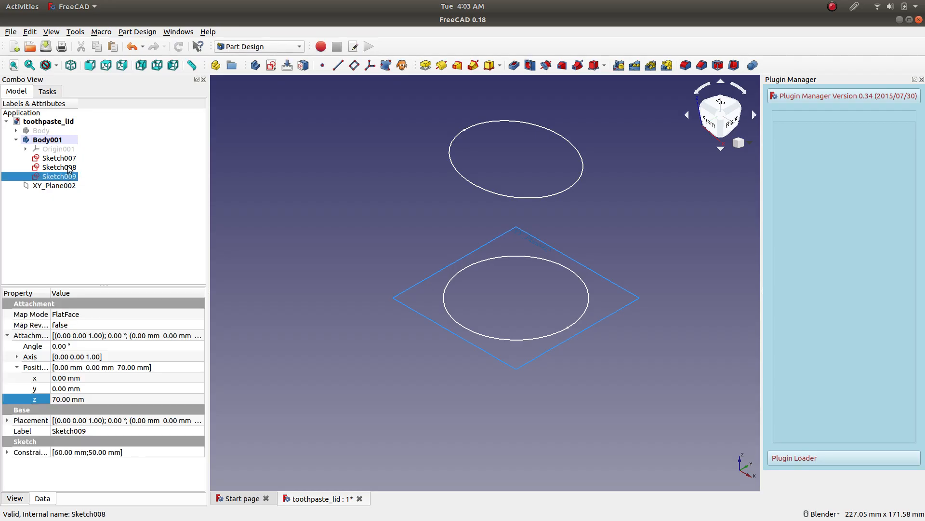
pyautogui.click(69, 168)
pyautogui.click(60, 186)
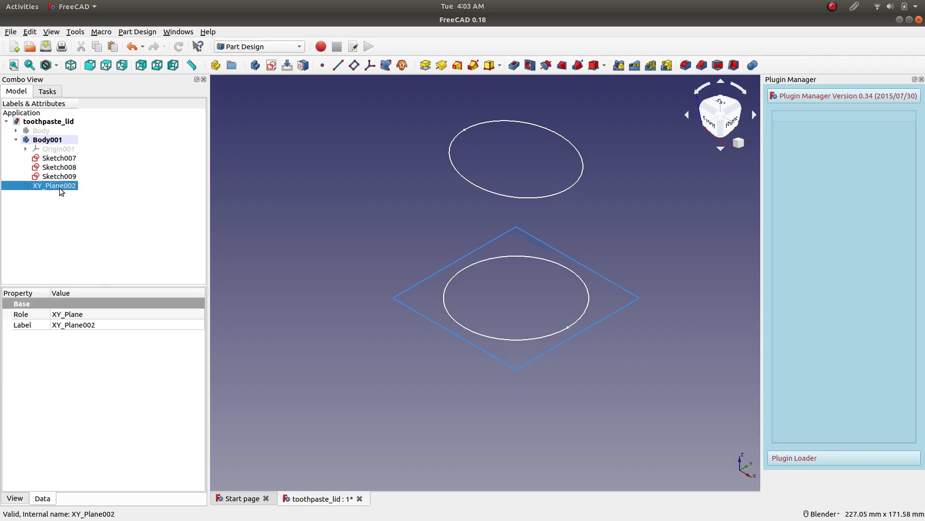
pyautogui.rightClick(60, 187)
pyautogui.click(83, 265)
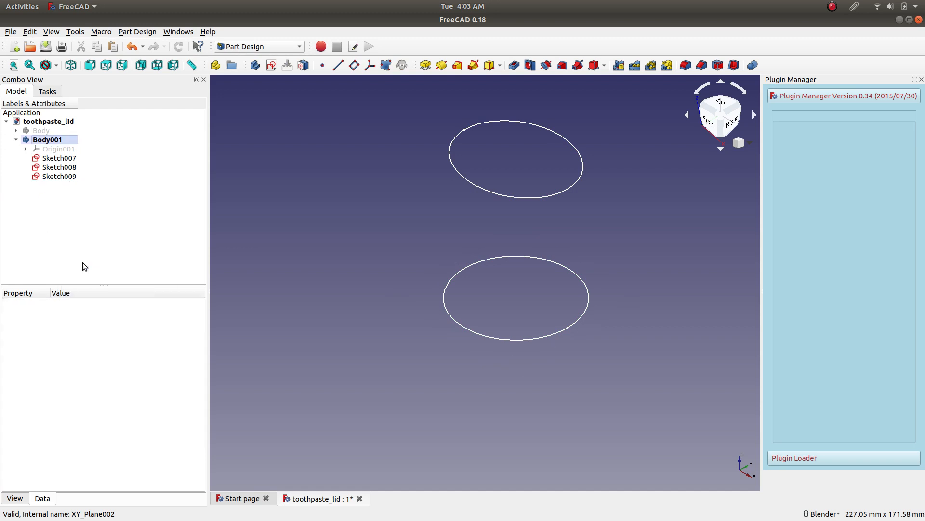
# Raise the copied ellipse sketch to an attachment offset z position of 150 mm.
pyautogui.click(64, 168)
pyautogui.click(64, 178)
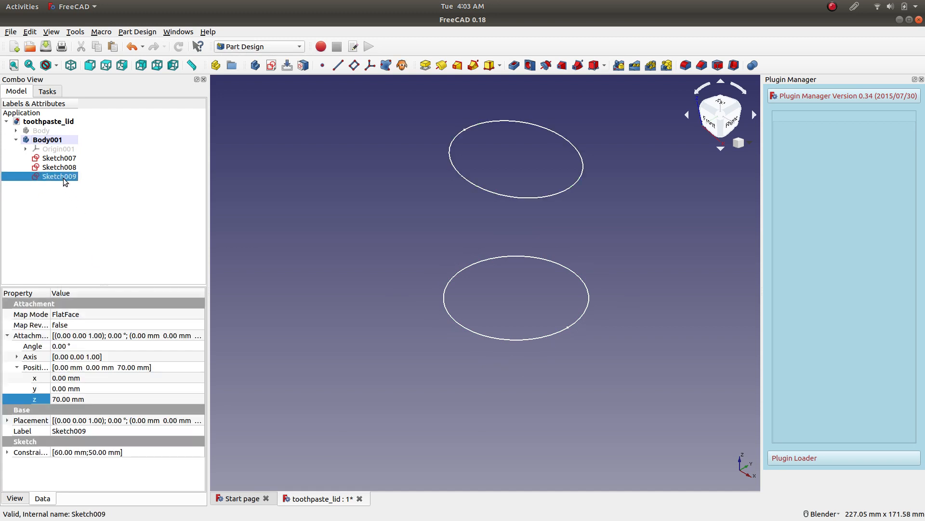
pyautogui.scroll(-5, 427, 214)
pyautogui.scroll(2, 436, 168)
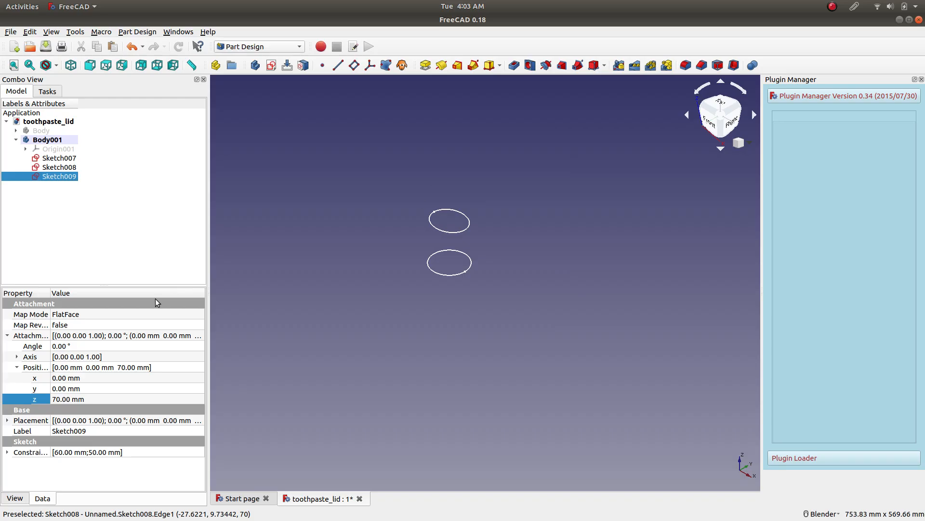
pyautogui.doubleClick(100, 399)
pyautogui.write('88')
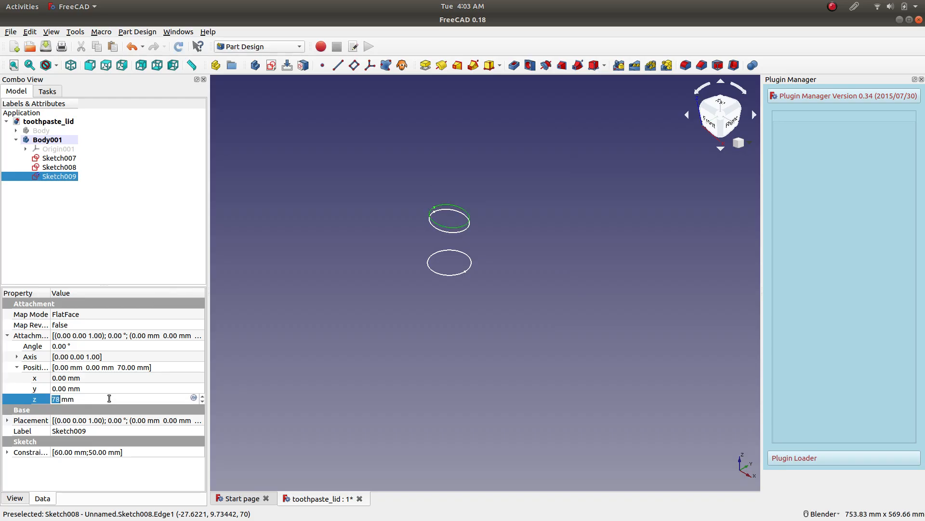
pyautogui.scroll(20, 110, 398)
pyautogui.scroll(20, 109, 397)
pyautogui.scroll(8, 107, 398)
pyautogui.scroll(-4, 106, 398)
# Edit the copied ellipse sketch, set its vertical dimension to 30 mm, and close the sketch.
pyautogui.rightClick(67, 178)
pyautogui.click(98, 185)
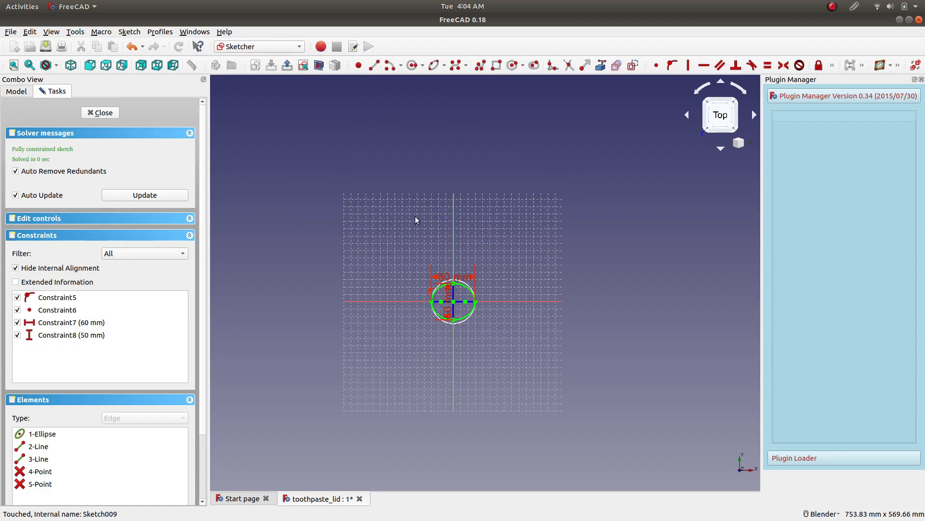
pyautogui.scroll(6, 456, 280)
pyautogui.scroll(-3, 508, 415)
pyautogui.scroll(3, 503, 404)
pyautogui.doubleClick(456, 366)
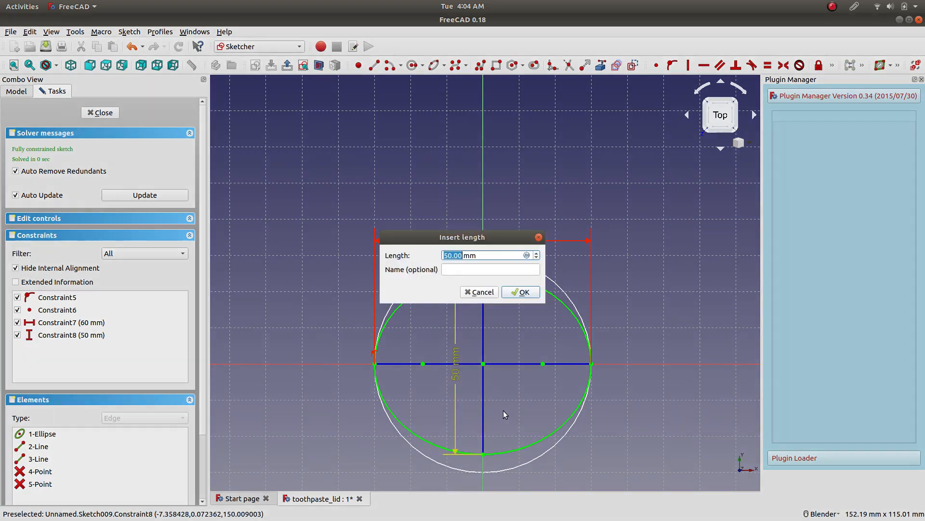
pyautogui.write('30')
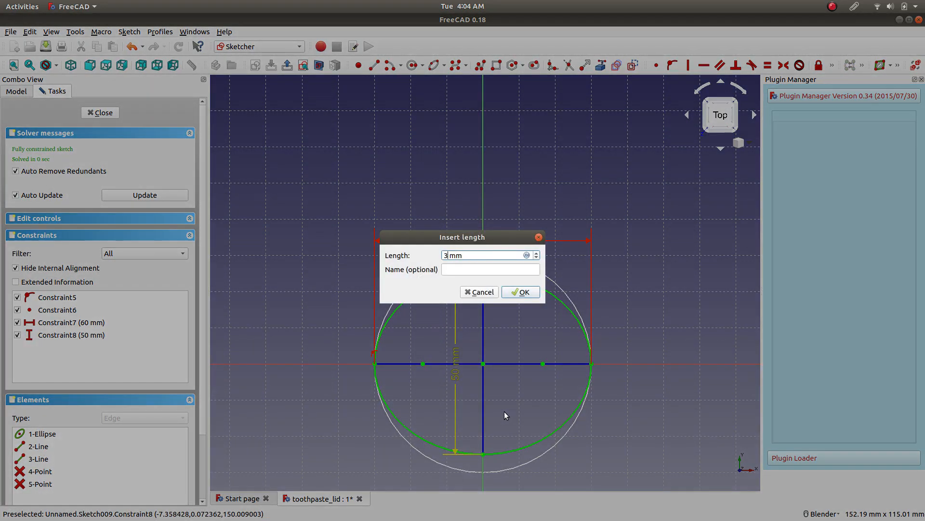
pyautogui.press('Return')
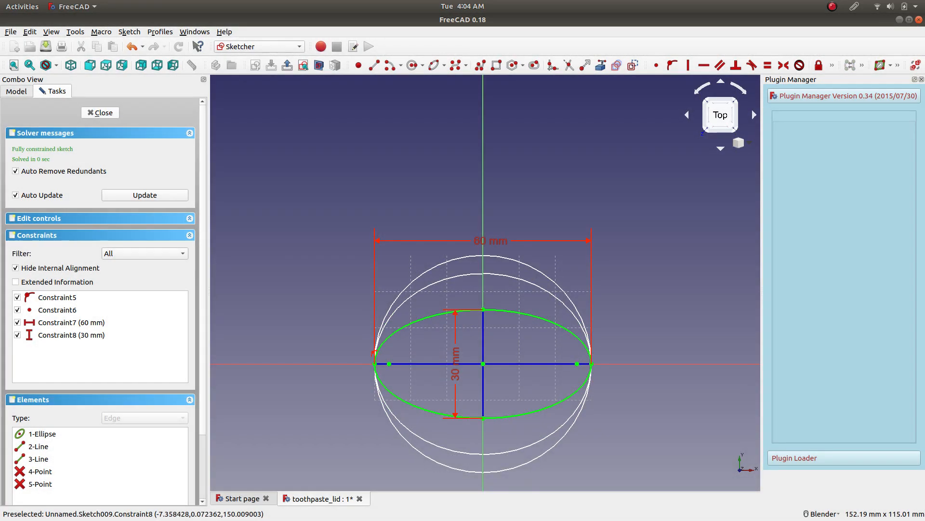
pyautogui.click(112, 112)
pyautogui.moveTo(364, 239)
pyautogui.mouseDown(button='middle')
pyautogui.moveTo(419, 244)
pyautogui.moveTo(389, 268)
pyautogui.moveTo(356, 251)
pyautogui.mouseUp(button='middle')
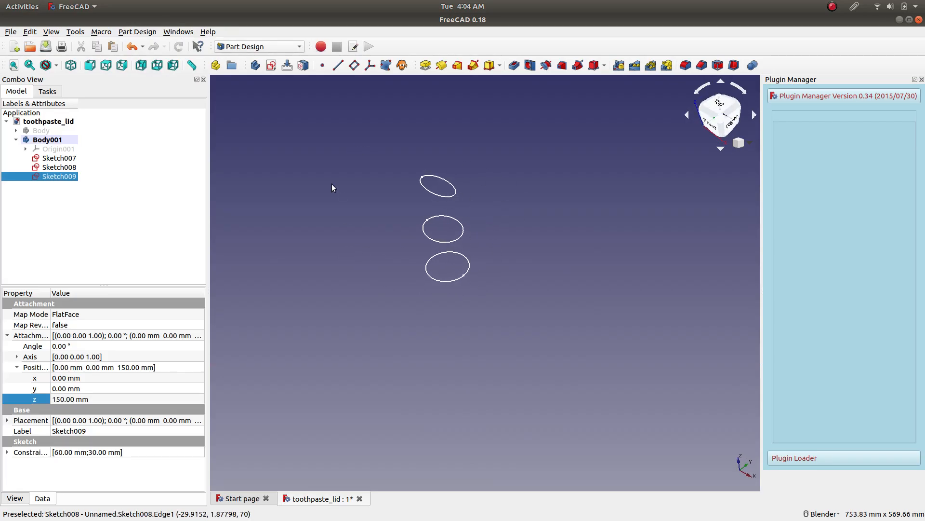
# Duplicate the 60 by 30 mm ellipse sketch without its dependencies and move the copy into Body001.
pyautogui.rightClick(66, 176)
pyautogui.click(102, 255)
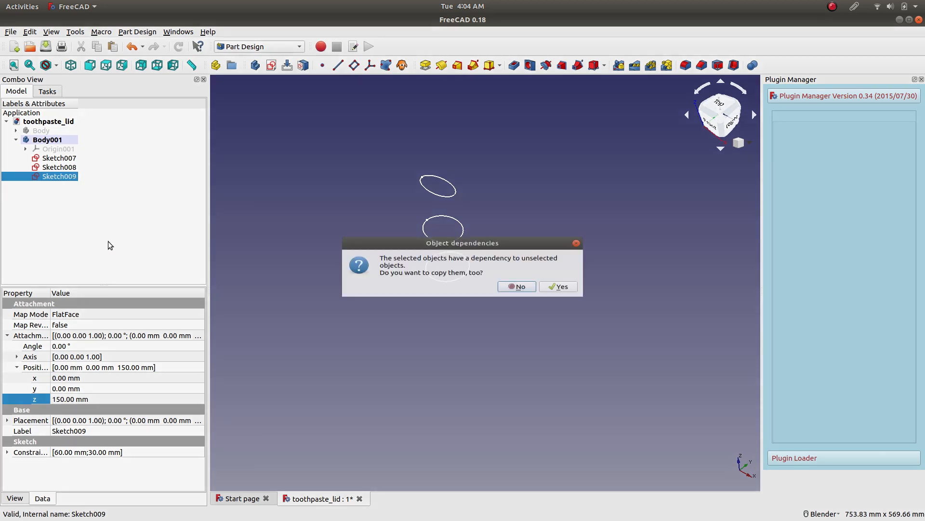
pyautogui.click(516, 287)
pyautogui.rightClick(111, 194)
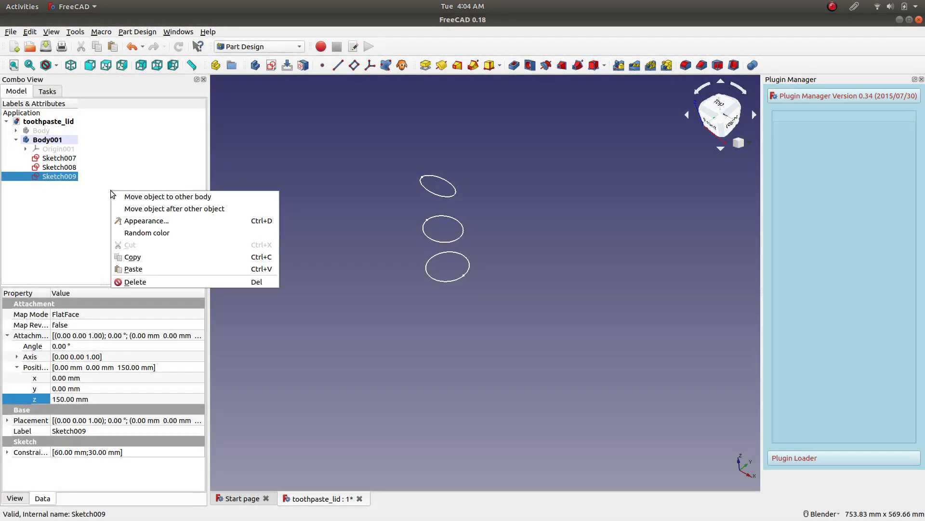
pyautogui.click(150, 266)
pyautogui.click(50, 186)
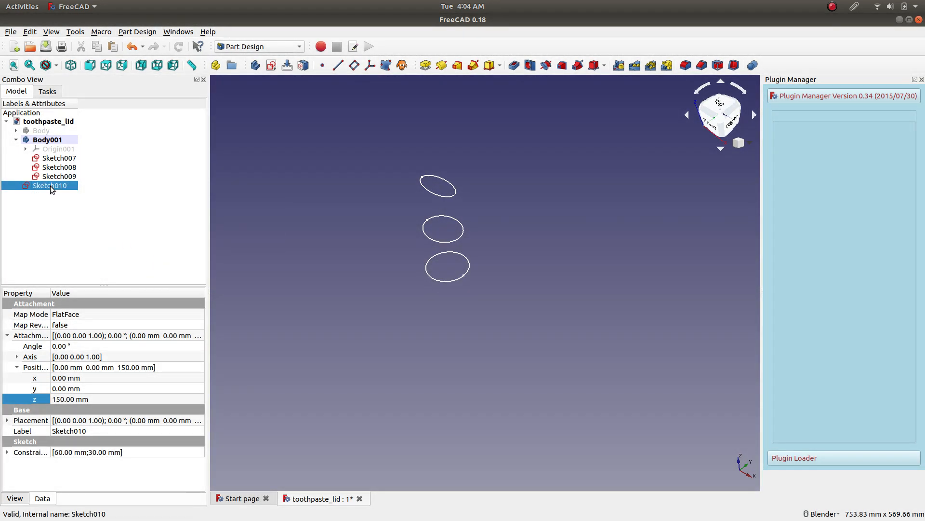
pyautogui.moveTo(33, 185)
pyautogui.mouseDown()
pyautogui.moveTo(58, 186)
pyautogui.moveTo(65, 140)
pyautogui.moveTo(48, 140)
pyautogui.mouseUp()
# Raise the newest ellipse sketch to an attachment offset z position of 221 mm.
pyautogui.click(68, 186)
pyautogui.click(105, 398)
pyautogui.scroll(20, 104, 399)
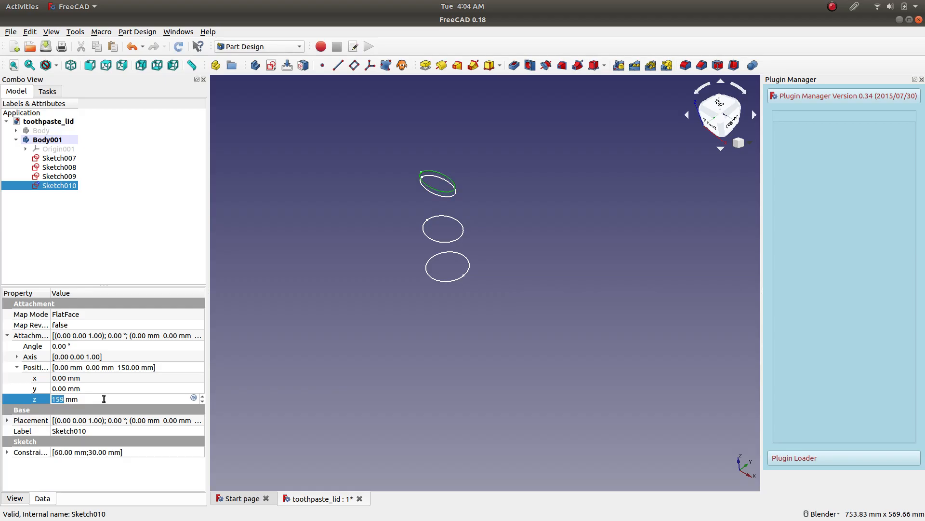
pyautogui.scroll(20, 104, 398)
pyautogui.scroll(4, 104, 398)
# Edit the uppermost ellipse sketch, set its vertical dimension to 10 mm, and close the sketch.
pyautogui.rightClick(60, 185)
pyautogui.click(79, 193)
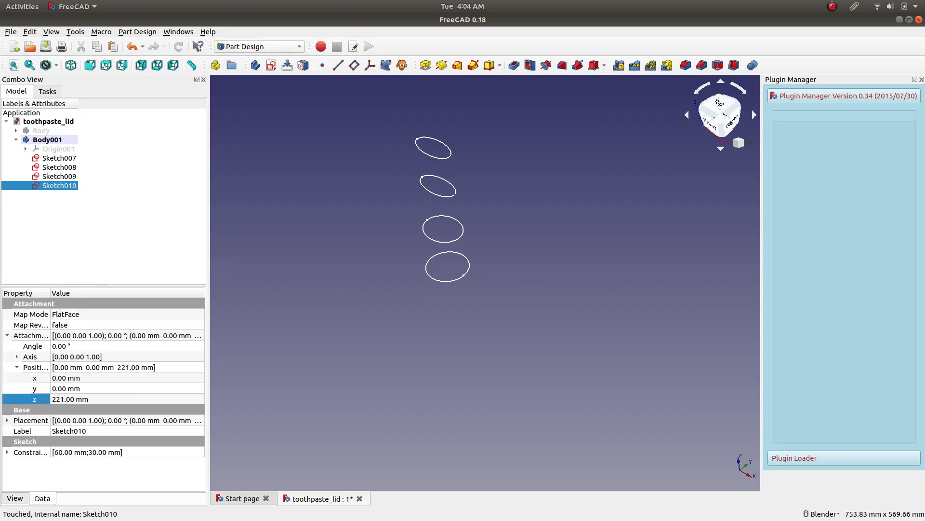
pyautogui.scroll(8, 451, 315)
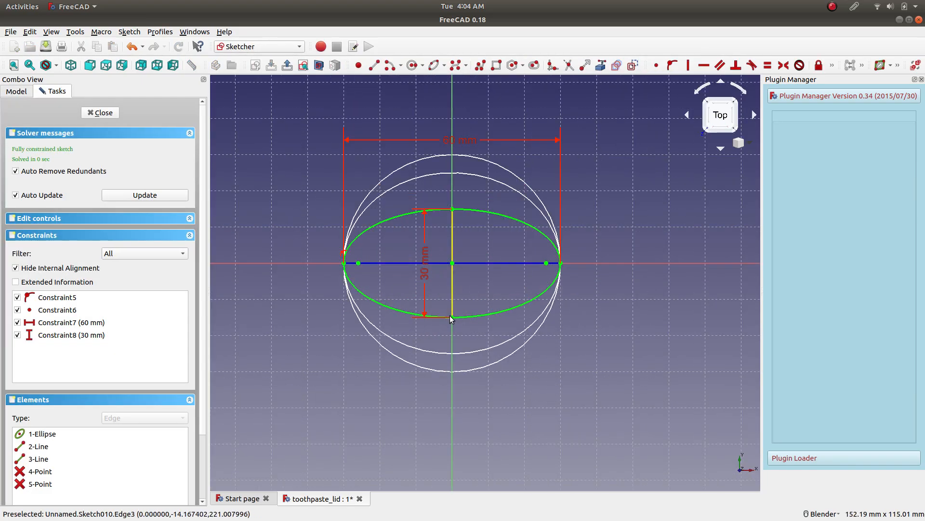
pyautogui.doubleClick(426, 268)
pyautogui.write('10')
pyautogui.press('Return')
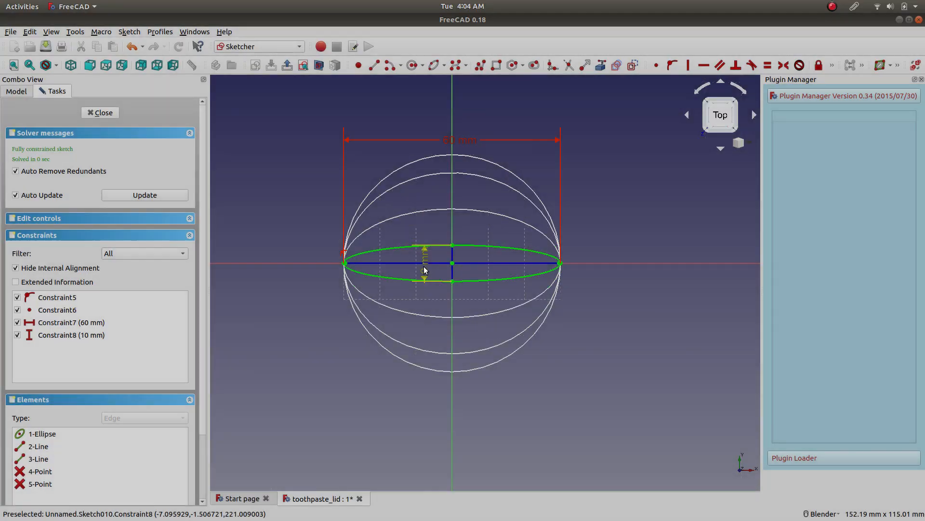
pyautogui.click(107, 115)
pyautogui.moveTo(392, 254)
pyautogui.mouseDown(button='middle')
pyautogui.moveTo(392, 147)
pyautogui.moveTo(403, 163)
pyautogui.moveTo(313, 188)
pyautogui.moveTo(324, 182)
pyautogui.mouseUp(button='middle')
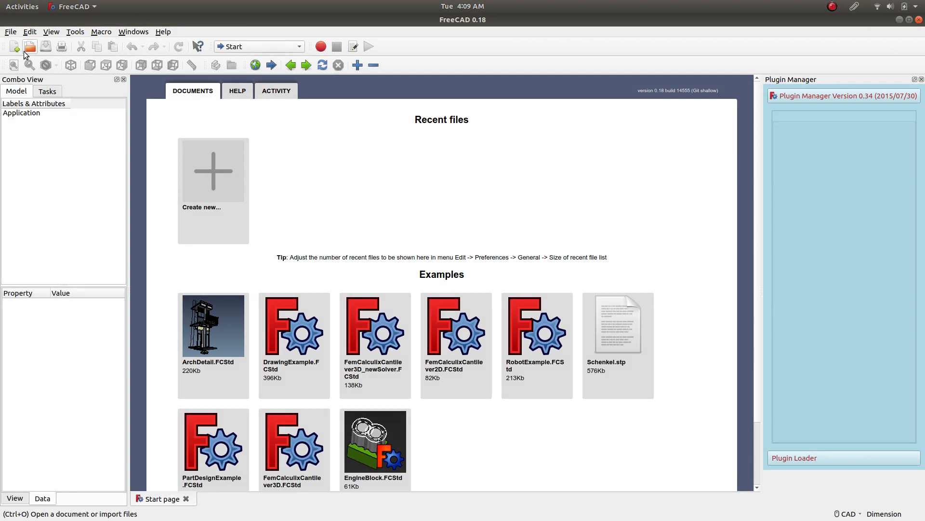
# Open the saved toothpaste_lid document from the home folder.
pyautogui.click(11, 31)
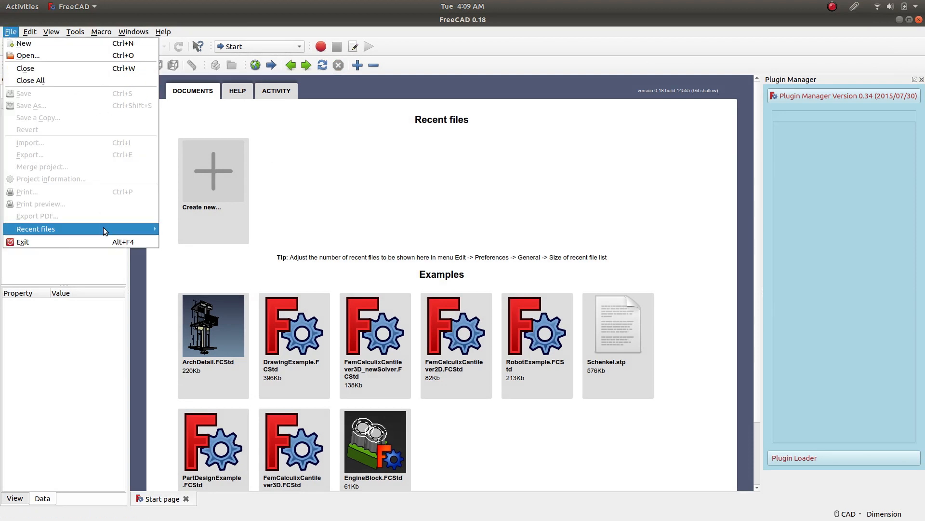
pyautogui.click(70, 55)
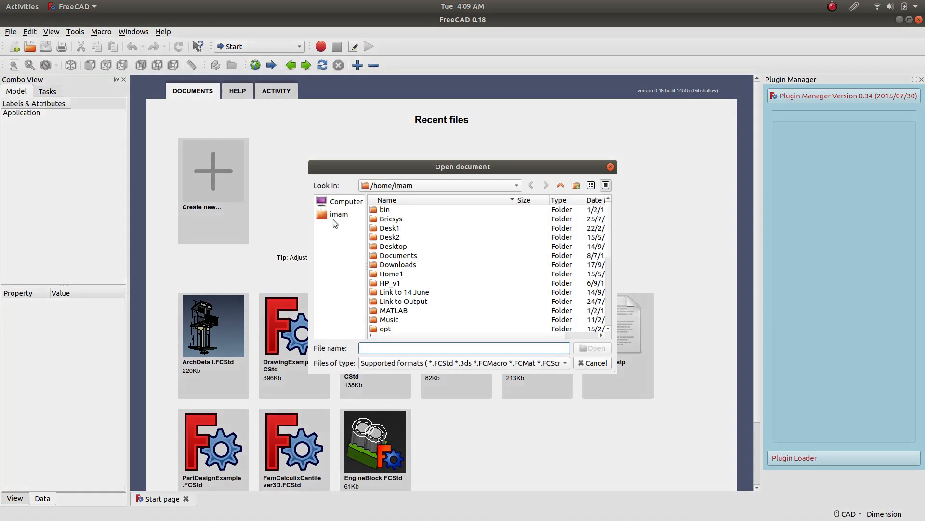
pyautogui.scroll(-5, 433, 270)
pyautogui.click(426, 320)
pyautogui.doubleClick(425, 320)
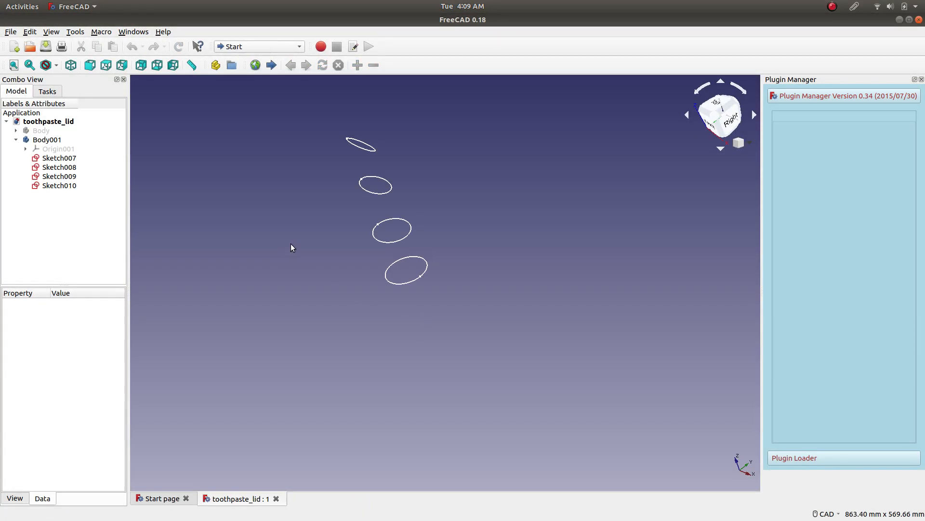
# Show the four sketches in isometric view and set the mouse navigation style to Blender.
pyautogui.scroll(2, 392, 230)
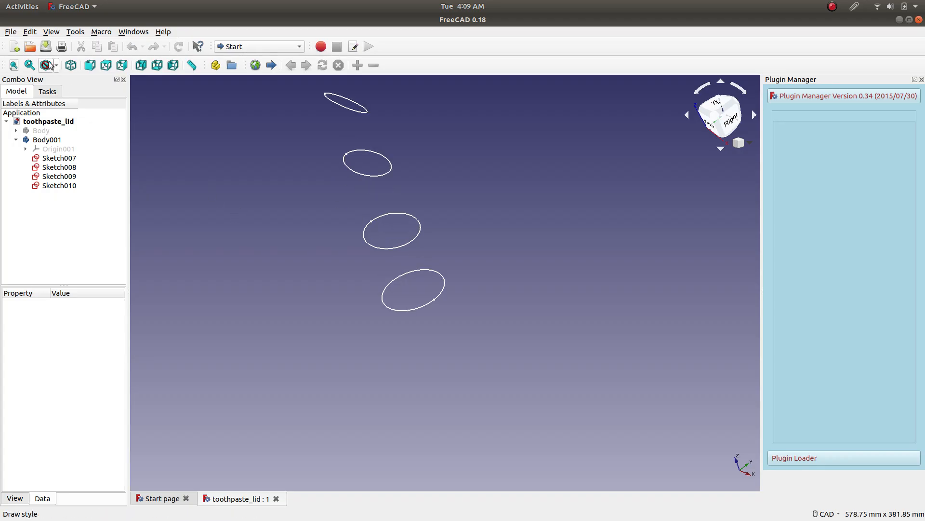
pyautogui.click(70, 65)
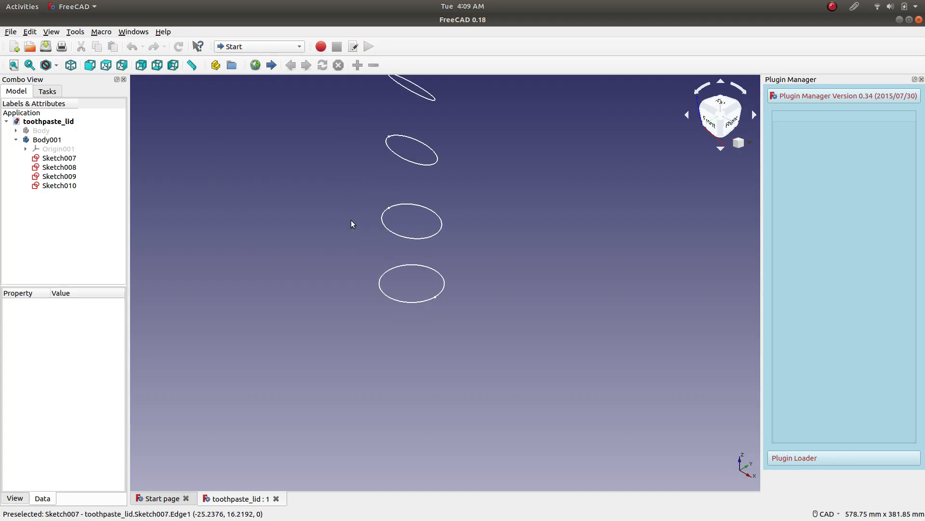
pyautogui.click(826, 513)
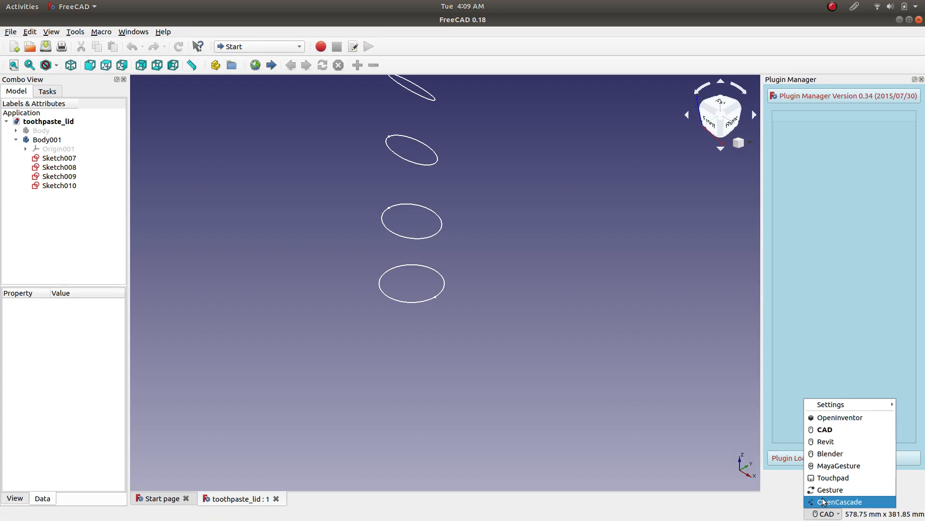
pyautogui.click(838, 454)
pyautogui.keyDown('shift'); pyautogui.moveTo(285, 169); pyautogui.dragTo(310, 270, button='middle'); pyautogui.keyUp('shift')
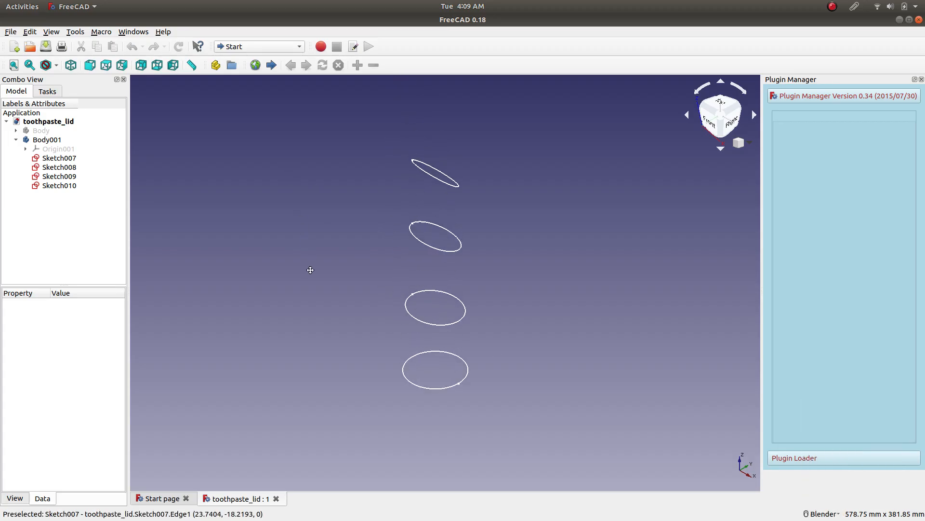
# Enable the OpenGL Vertex Buffer Object and animation options in the 3D view display preferences and apply them.
pyautogui.click(30, 31)
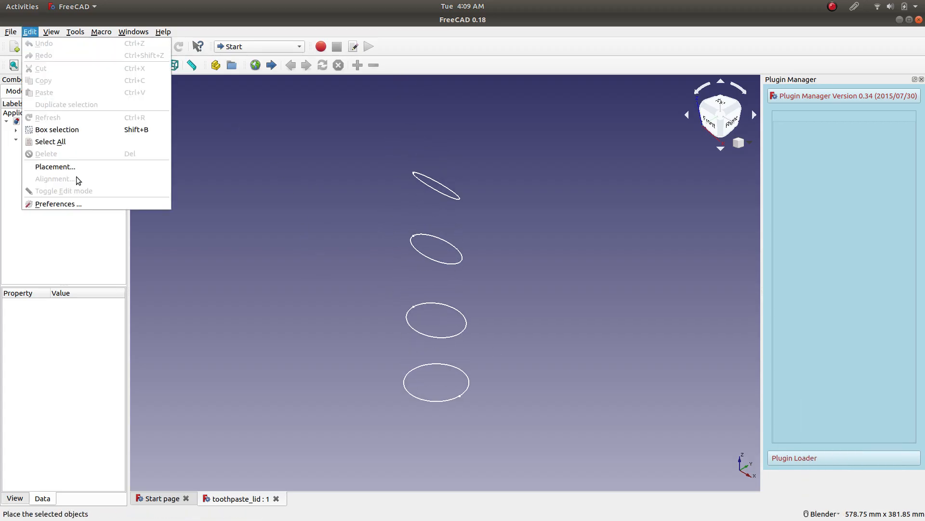
pyautogui.click(83, 204)
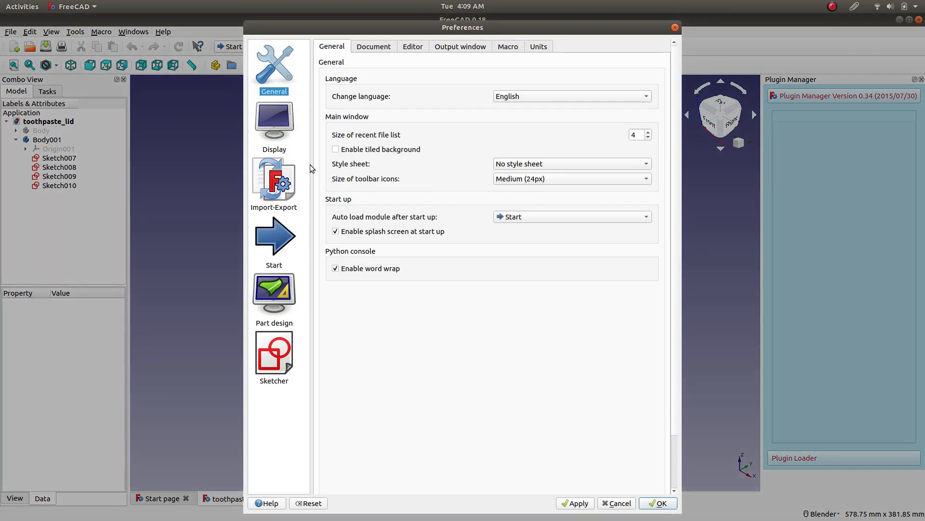
pyautogui.click(287, 121)
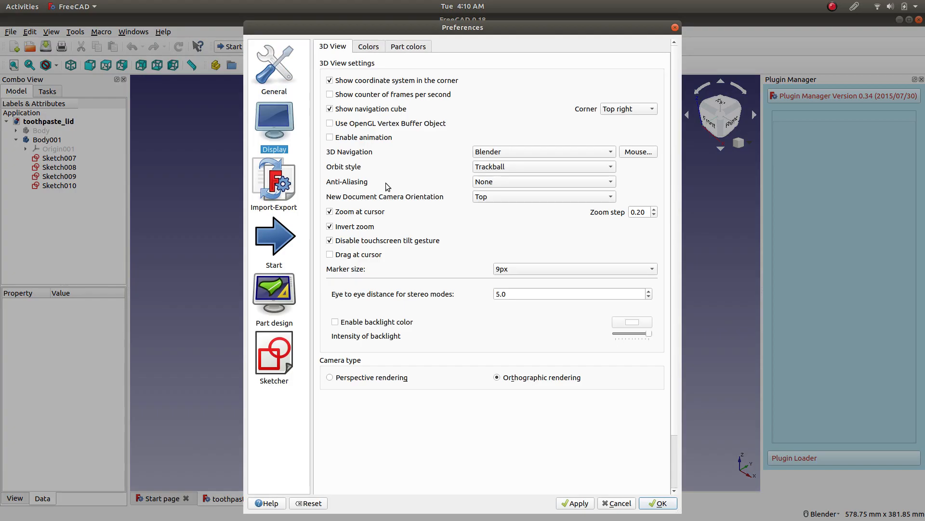
pyautogui.click(376, 139)
pyautogui.click(576, 503)
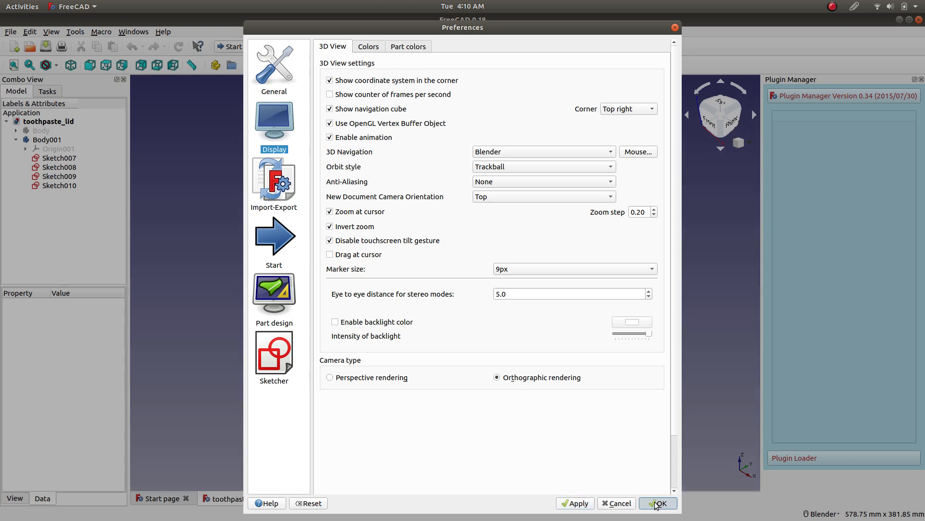
pyautogui.click(657, 503)
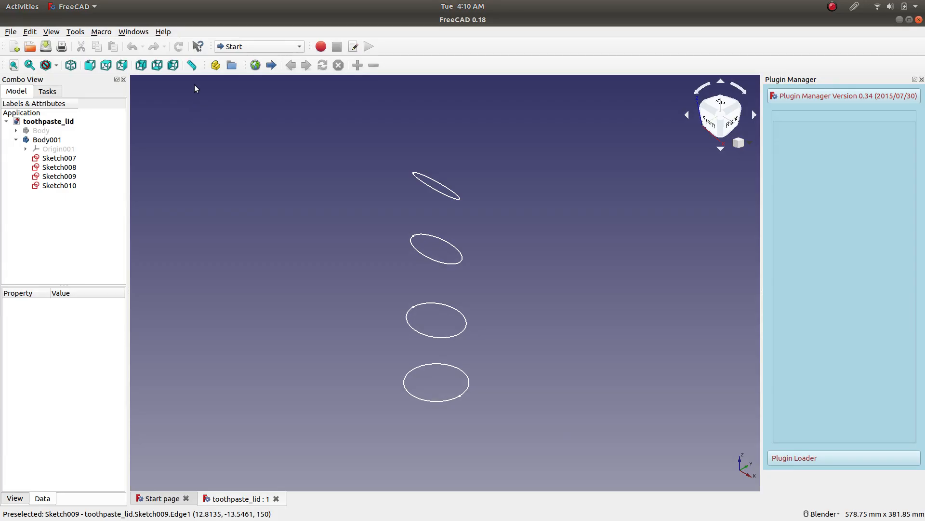
# Switch to the Part Design workbench and make Body001 the active body.
pyautogui.click(258, 46)
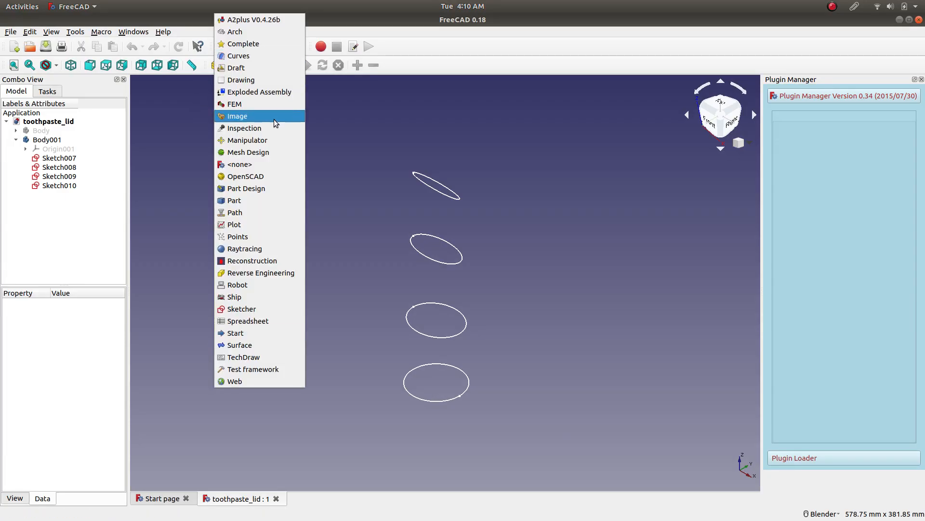
pyautogui.click(268, 188)
pyautogui.click(16, 91)
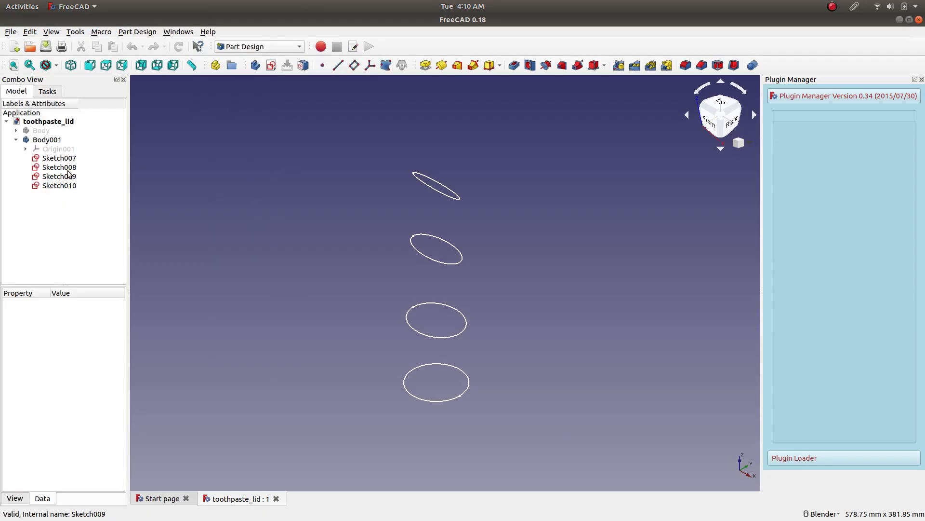
pyautogui.rightClick(49, 139)
pyautogui.press('Escape')
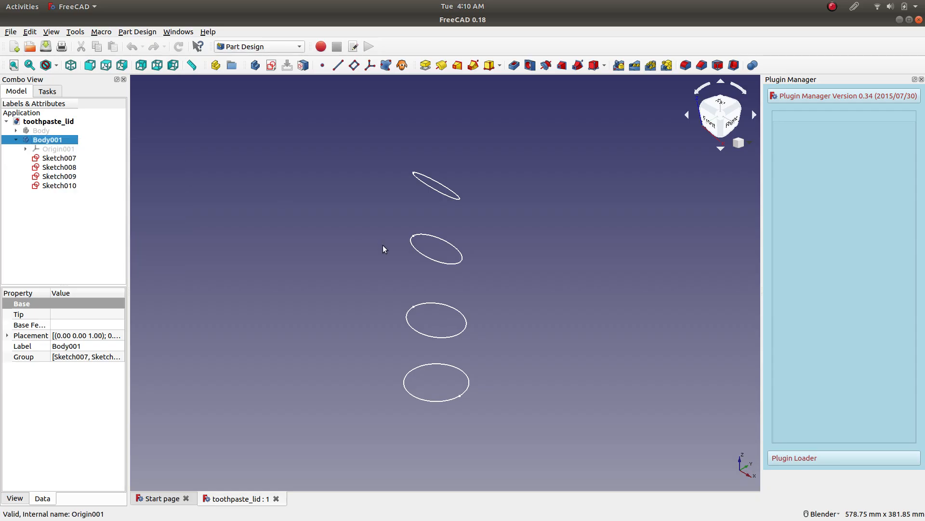
pyautogui.click(435, 401)
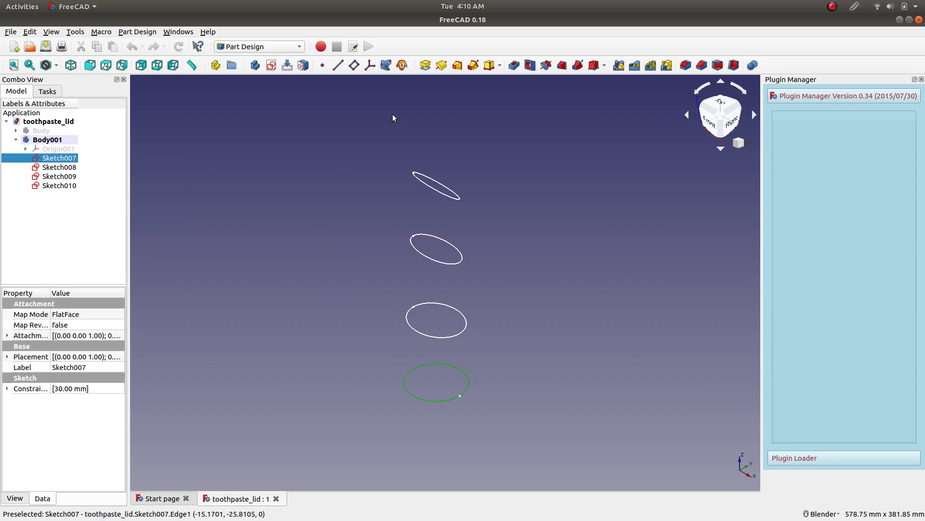
pyautogui.click(457, 65)
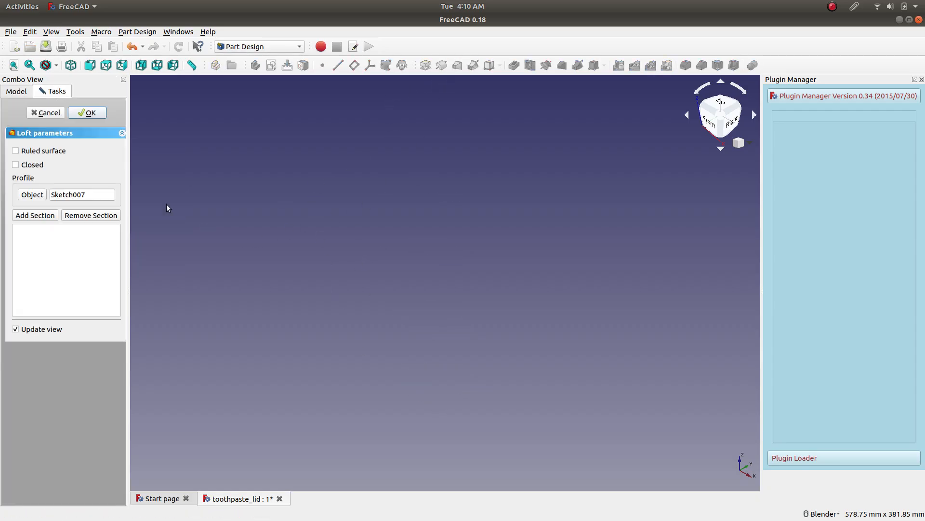
pyautogui.click(20, 91)
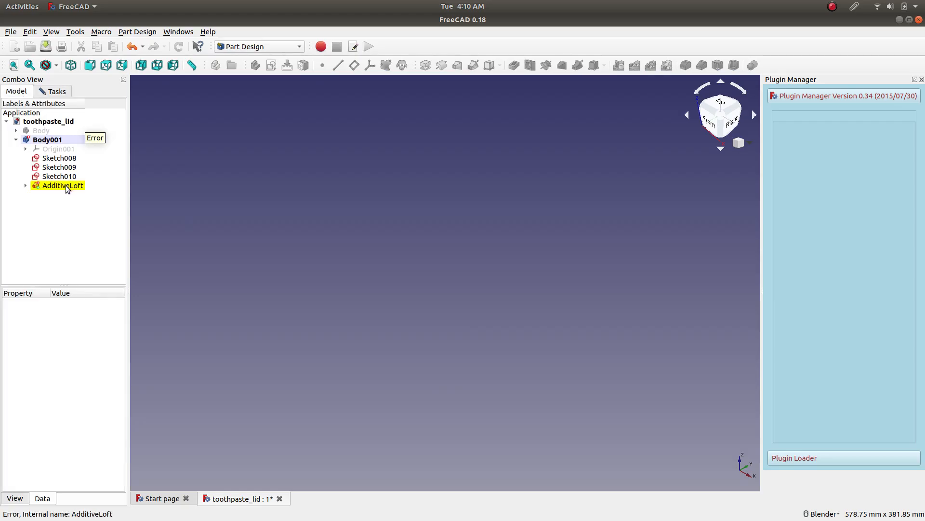
pyautogui.click(25, 185)
pyautogui.click(49, 187)
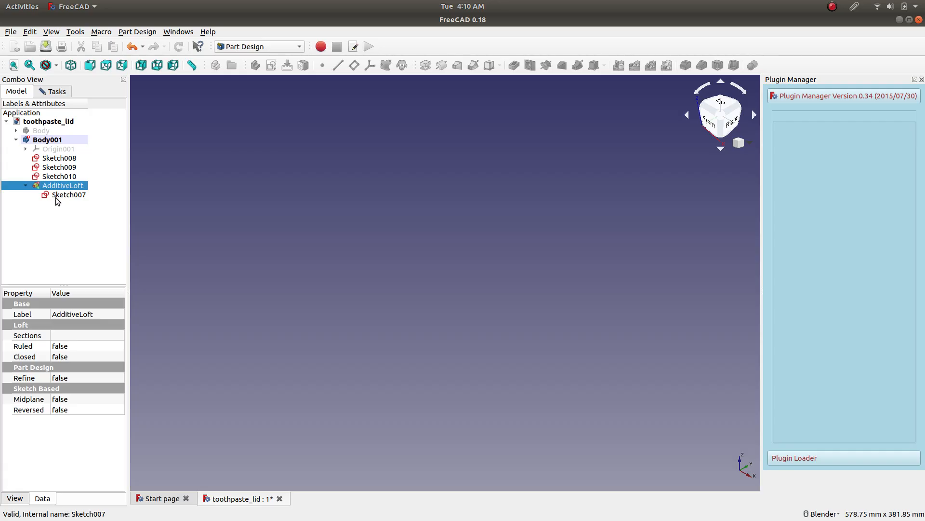
pyautogui.click(60, 198)
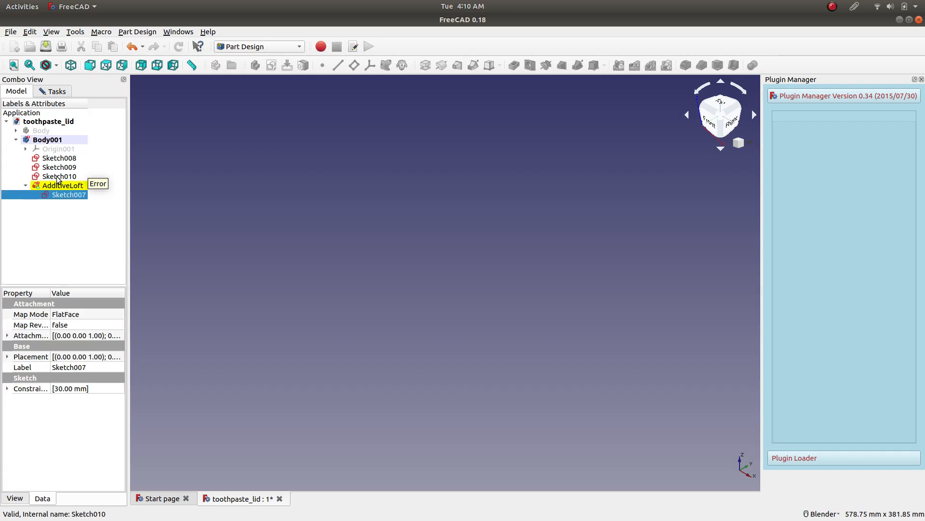
pyautogui.click(58, 177)
pyautogui.click(14, 65)
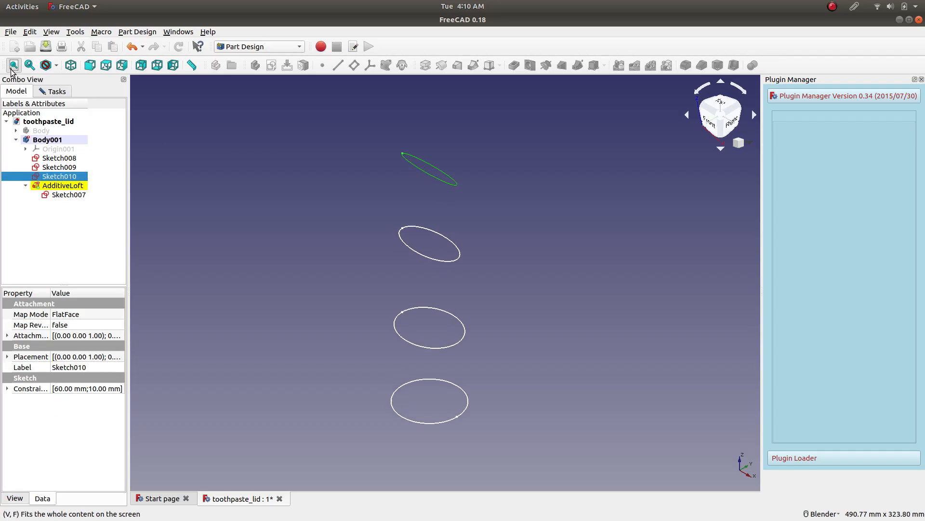
pyautogui.click(281, 226)
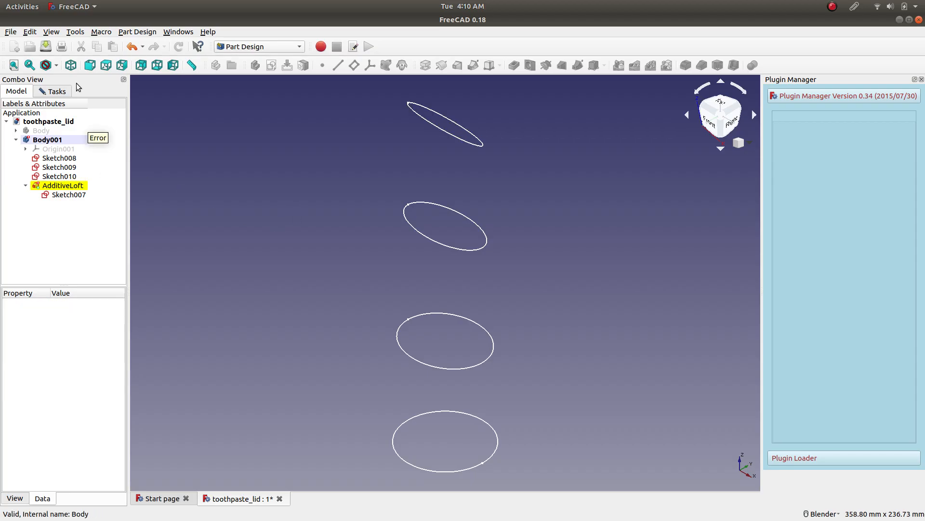
pyautogui.click(60, 92)
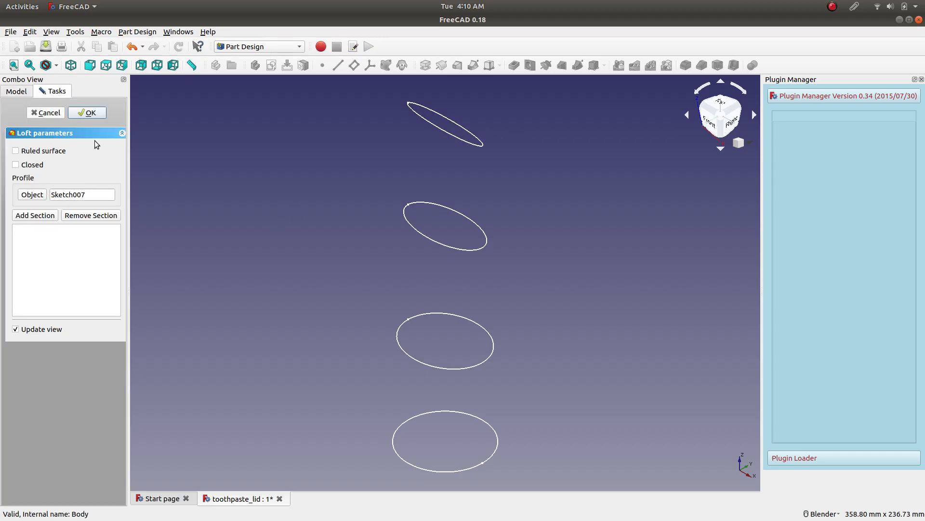
pyautogui.click(42, 112)
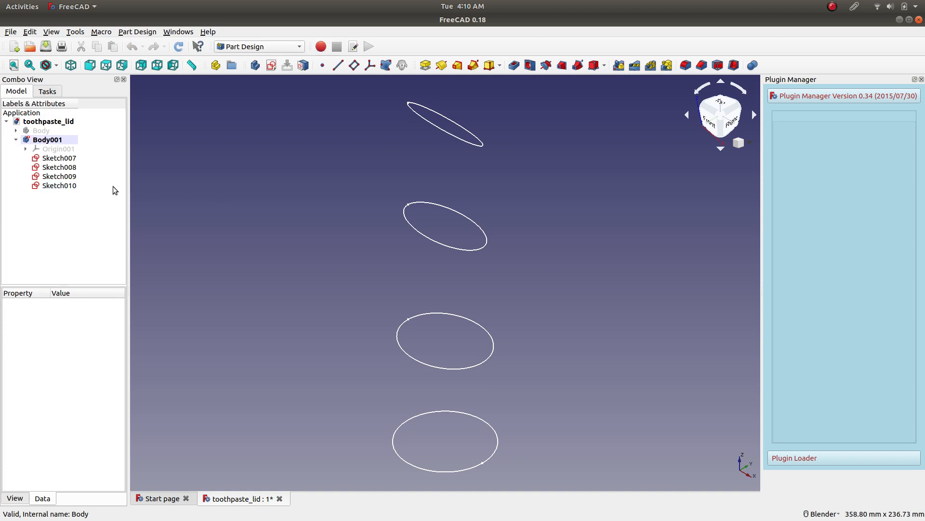
# Create a closed additive loft from the Sketch007 circle through Sketch008, Sketch009 and Sketch010 as sections.
pyautogui.click(66, 186)
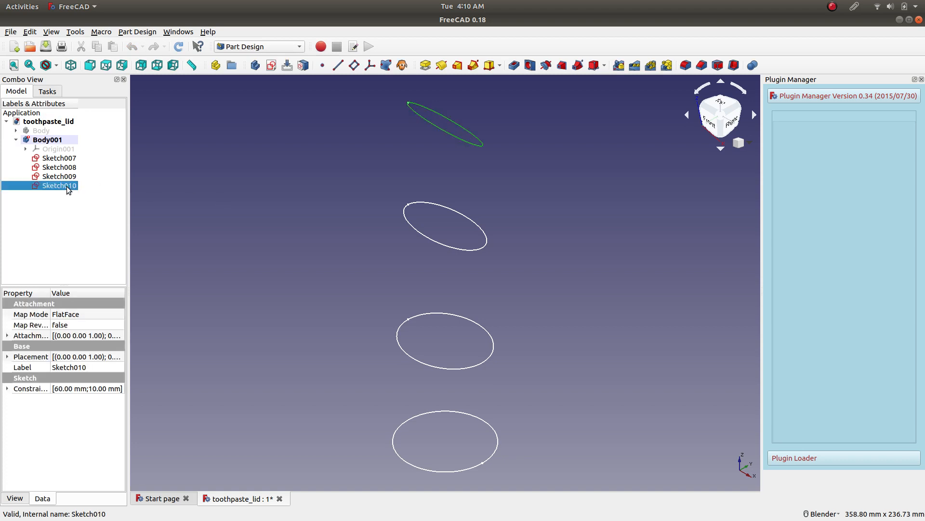
pyautogui.click(70, 159)
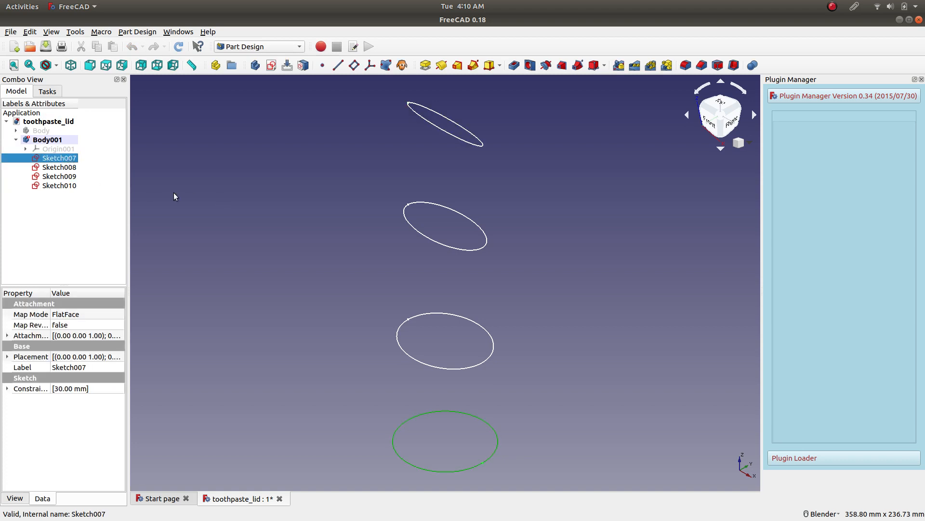
pyautogui.click(458, 66)
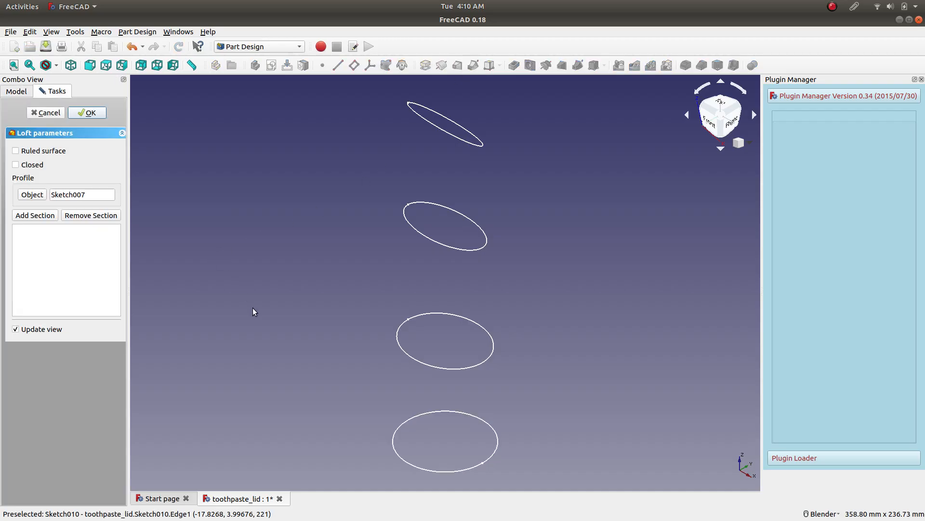
pyautogui.click(31, 213)
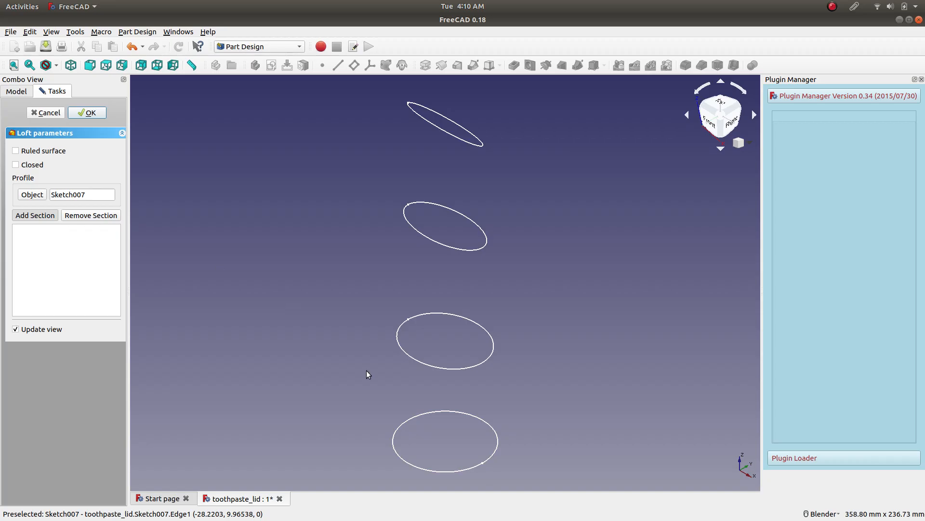
pyautogui.click(415, 360)
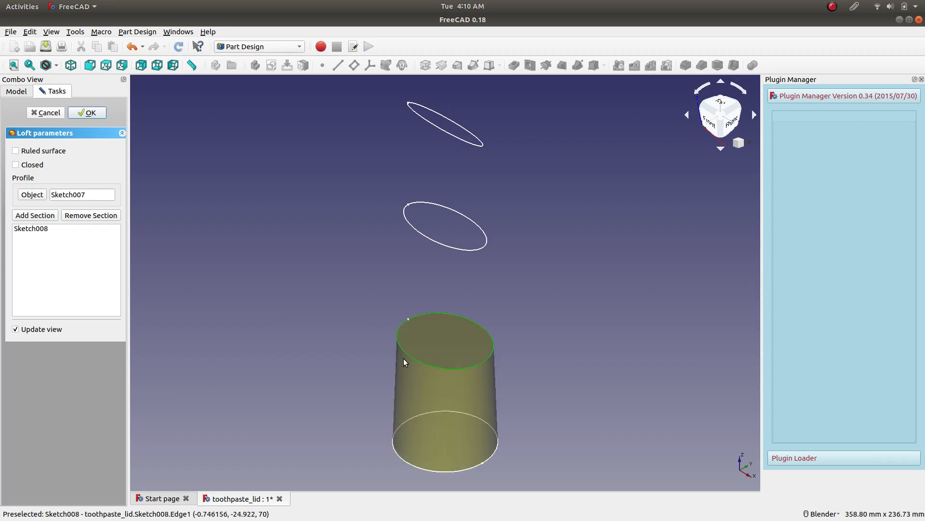
pyautogui.click(42, 215)
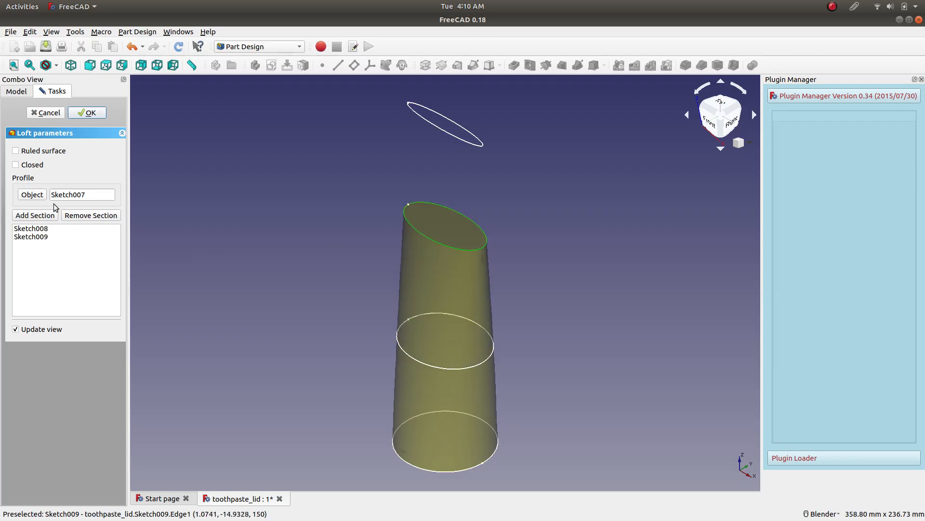
pyautogui.click(35, 215)
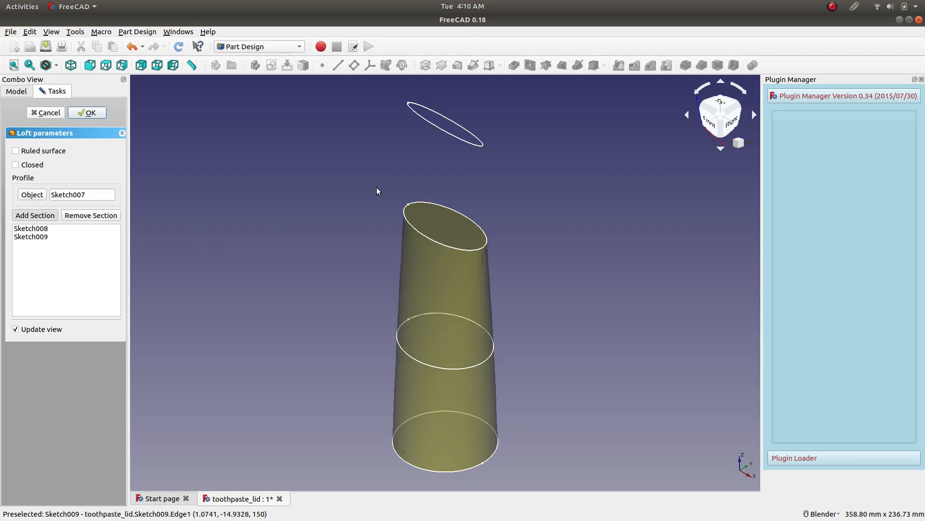
pyautogui.click(439, 127)
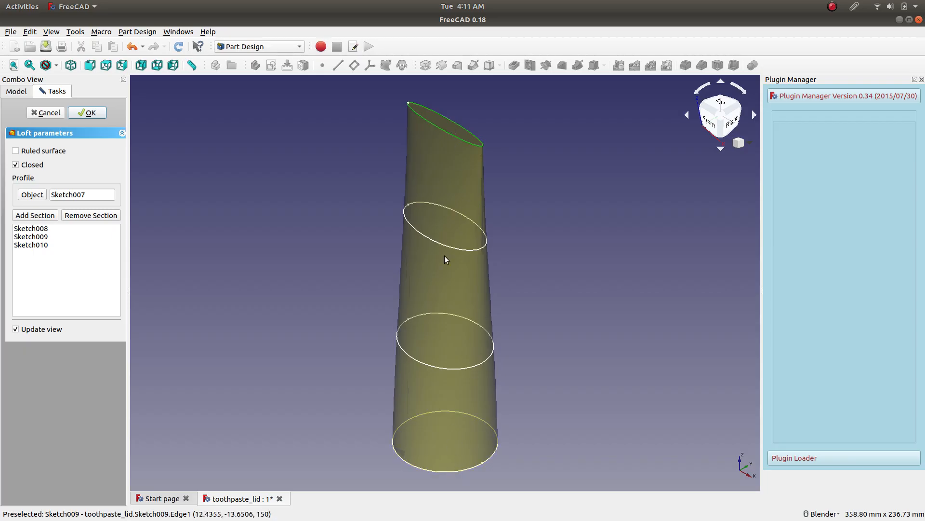
# Compare the loft with and without the ruled surface option, leave it off, and confirm the loft.
pyautogui.click(16, 151)
pyautogui.click(62, 154)
pyautogui.click(62, 153)
pyautogui.click(63, 153)
pyautogui.click(63, 153)
pyautogui.click(90, 113)
# Save the toothpaste_lid document with the finished loft.
pyautogui.moveTo(299, 227); pyautogui.dragTo(367, 227, button='middle')
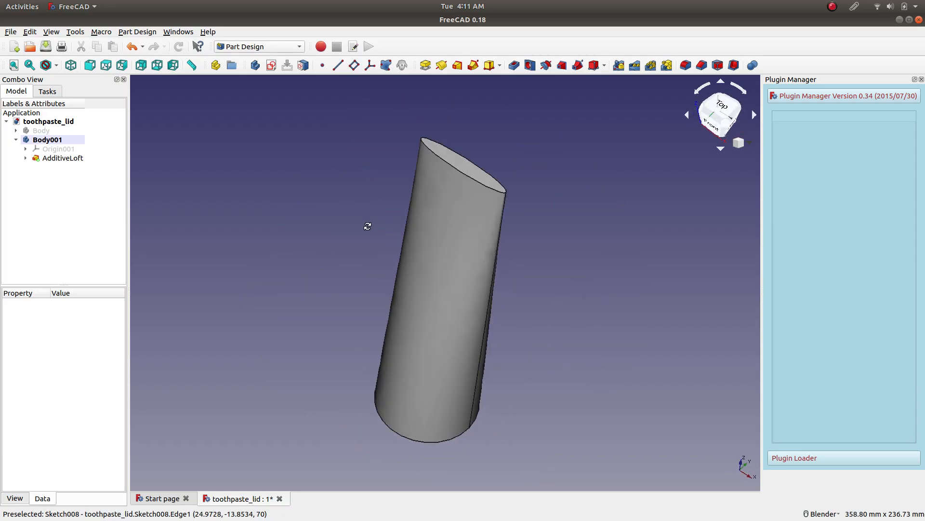
pyautogui.click(459, 164)
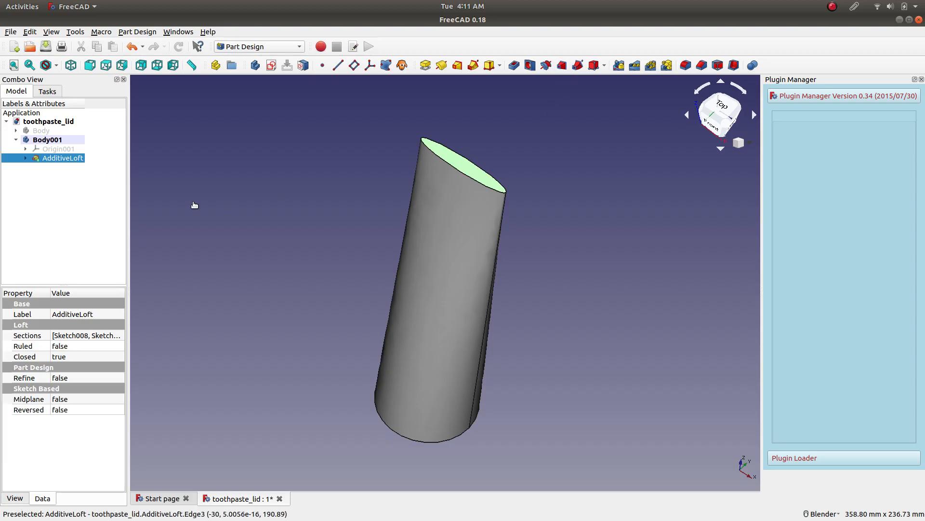
pyautogui.click(194, 205)
pyautogui.click(45, 46)
# Try filleting the loft's flat upper end face with different radii, including 2 mm.
pyautogui.click(461, 166)
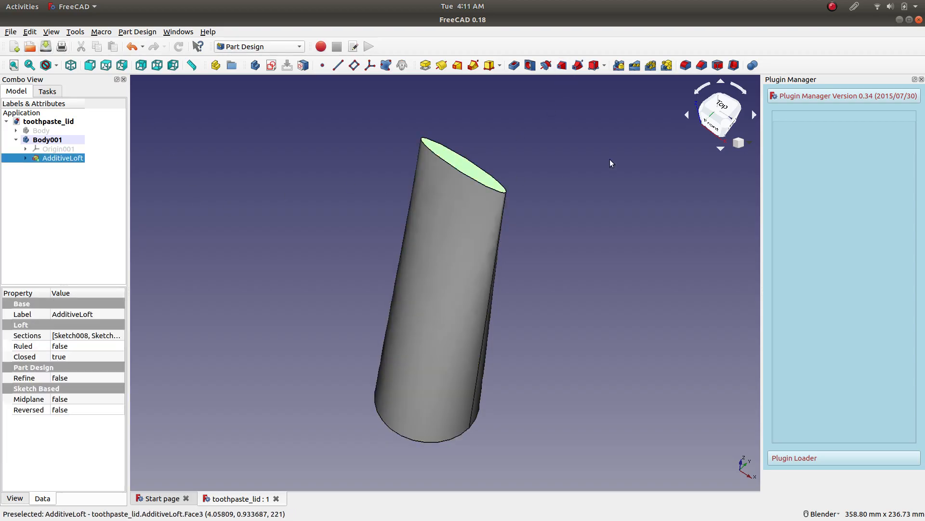
pyautogui.click(685, 66)
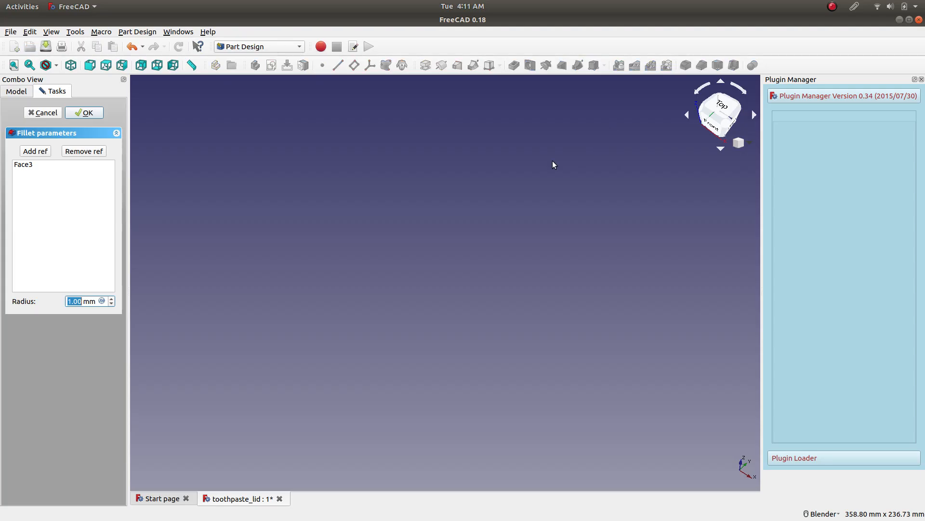
pyautogui.scroll(-1, 80, 302)
pyautogui.write('2')
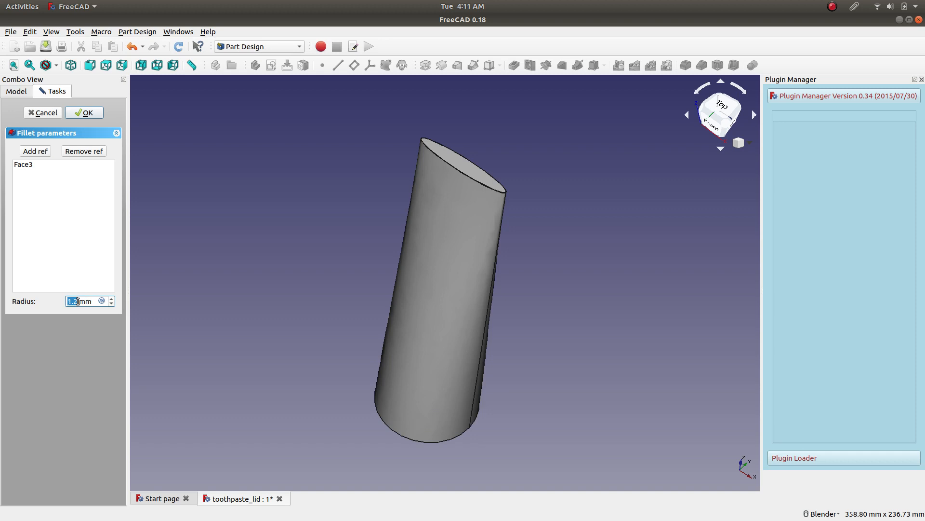
pyautogui.write('5')
pyautogui.write('7')
pyautogui.scroll(5, 449, 147)
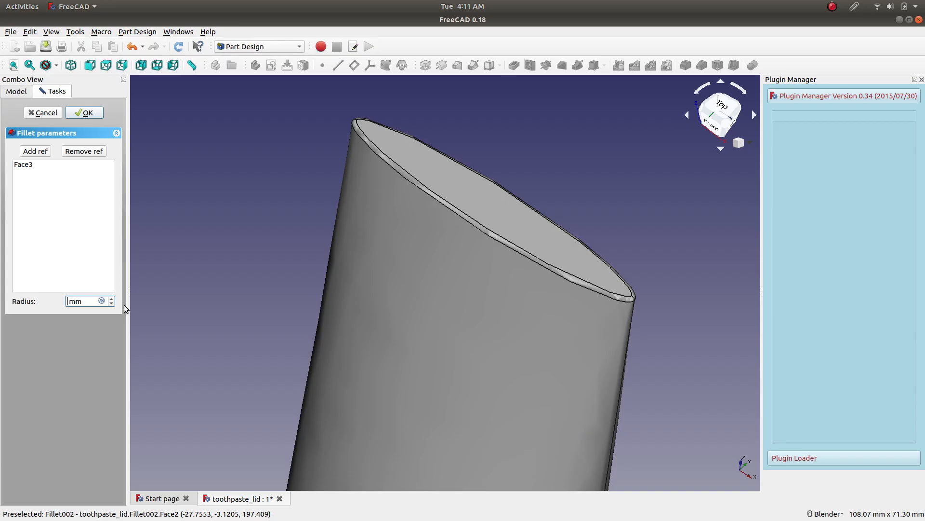
pyautogui.write('2')
pyautogui.click(497, 286)
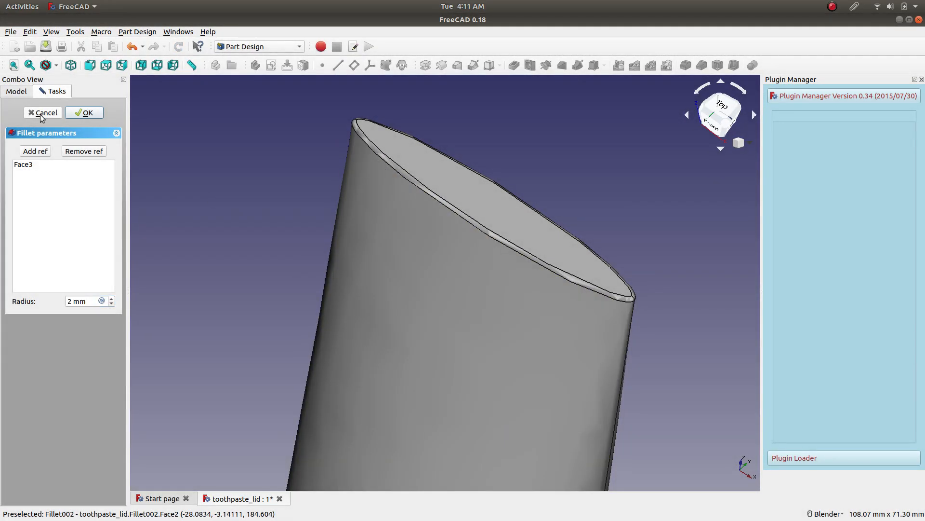
pyautogui.click(43, 114)
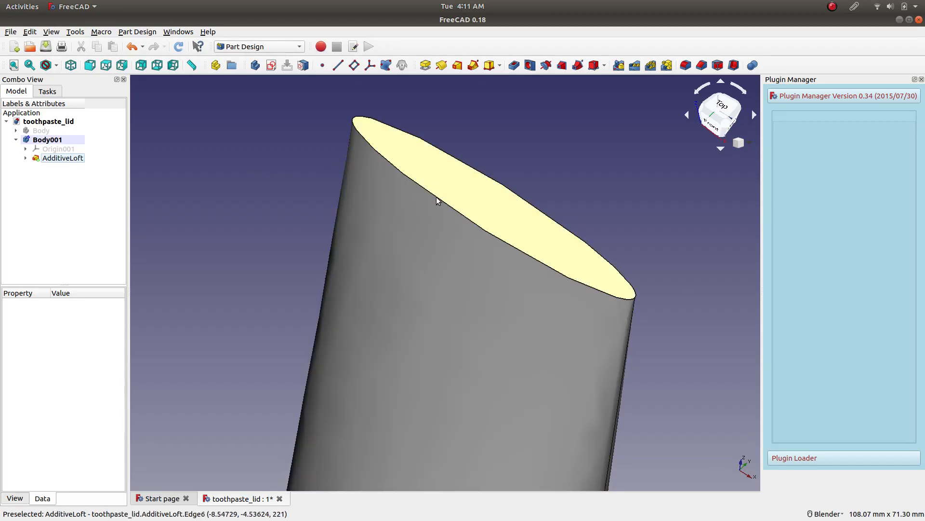
# Examine the loft's flat upper end face and its underlying section sketches Sketch007 and Sketch010.
pyautogui.click(435, 175)
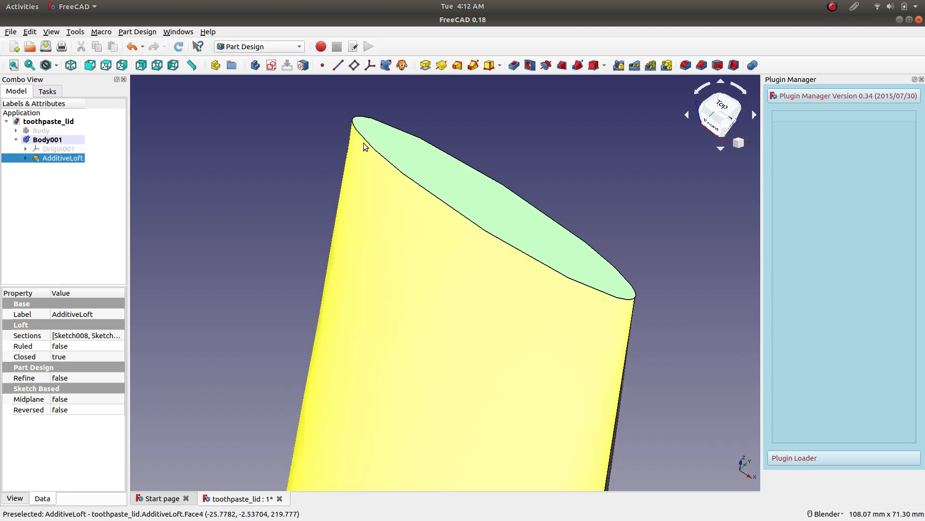
pyautogui.scroll(-4, 498, 164)
pyautogui.moveTo(583, 161); pyautogui.dragTo(479, 182, button='middle')
pyautogui.scroll(-4, 391, 279)
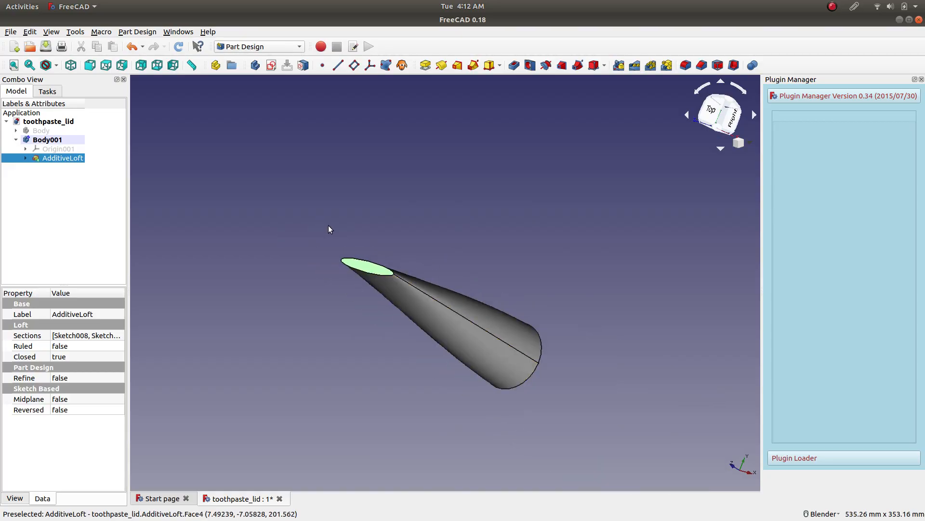
pyautogui.moveTo(336, 247); pyautogui.dragTo(360, 207, button='middle')
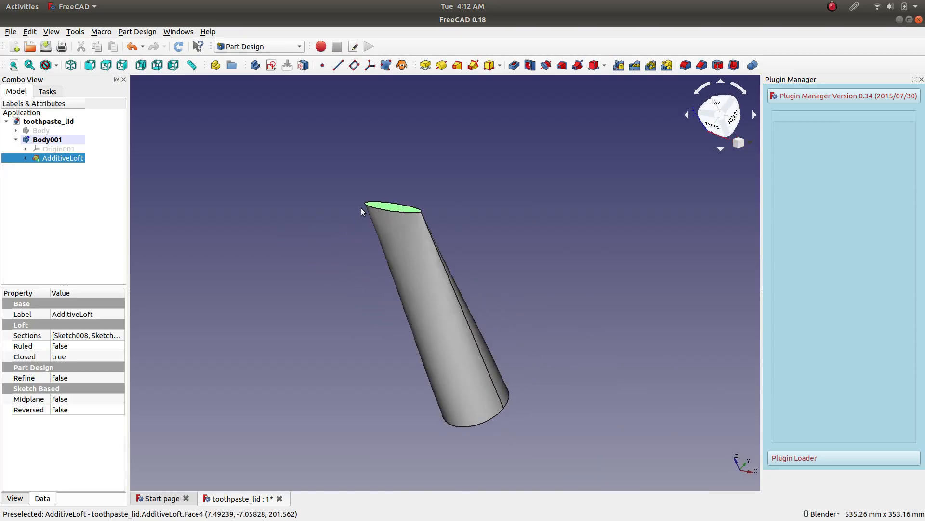
pyautogui.click(24, 158)
pyautogui.click(69, 166)
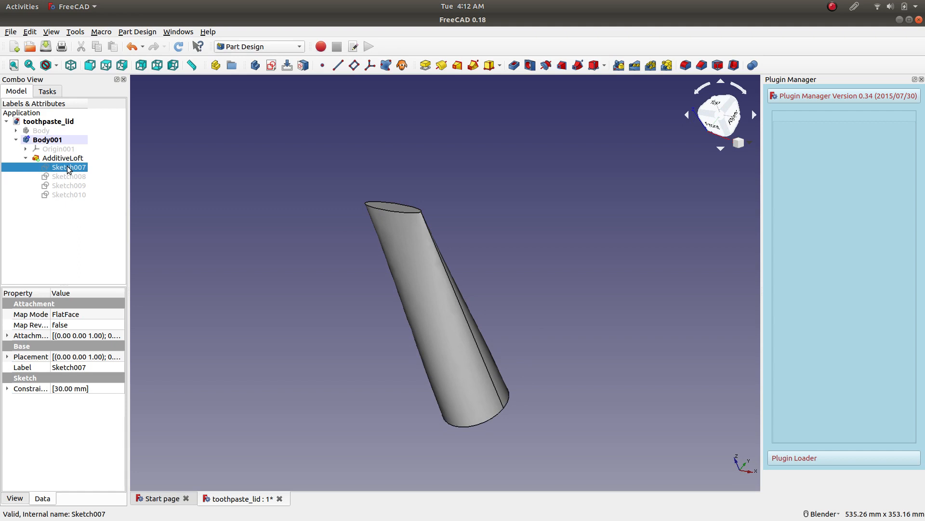
pyautogui.click(70, 195)
pyautogui.click(70, 169)
pyautogui.click(65, 199)
pyautogui.click(65, 197)
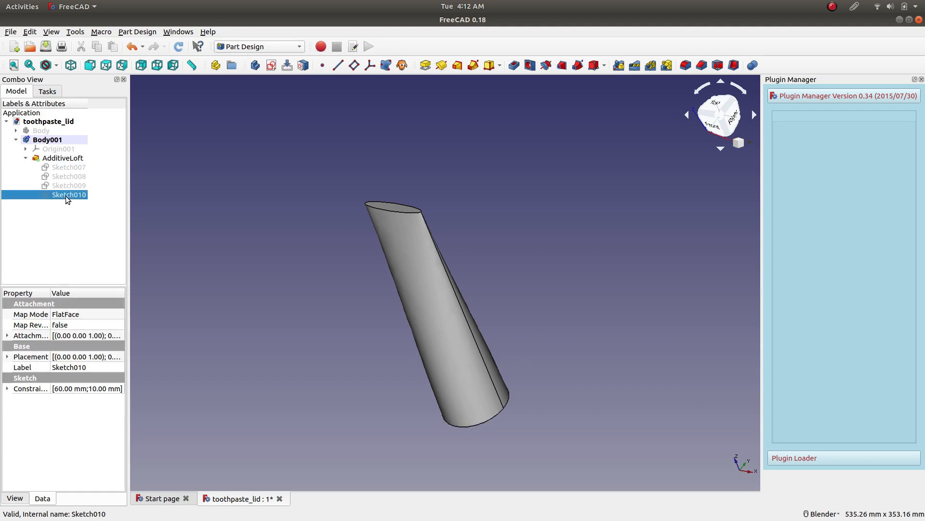
# Duplicate the loft's top ellipse sketch, Sketch010, without copying its dependencies.
pyautogui.rightClick(67, 195)
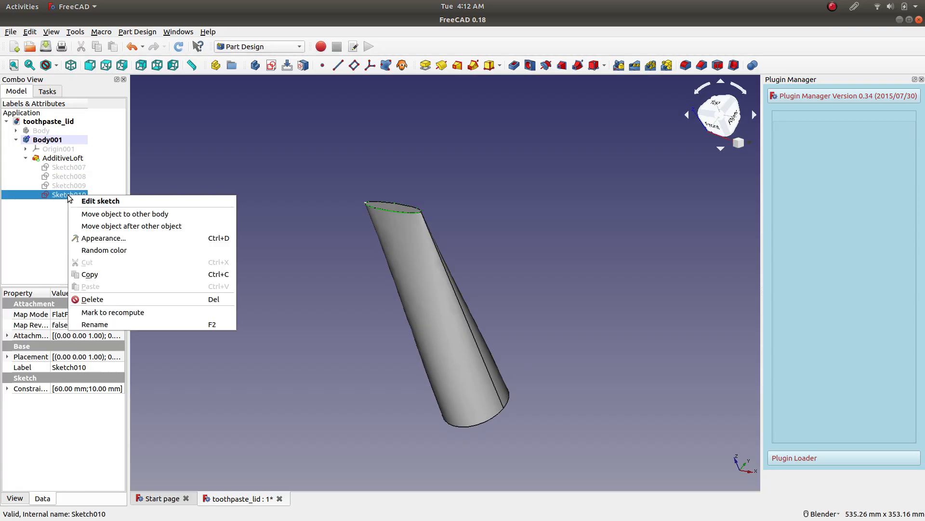
pyautogui.click(97, 273)
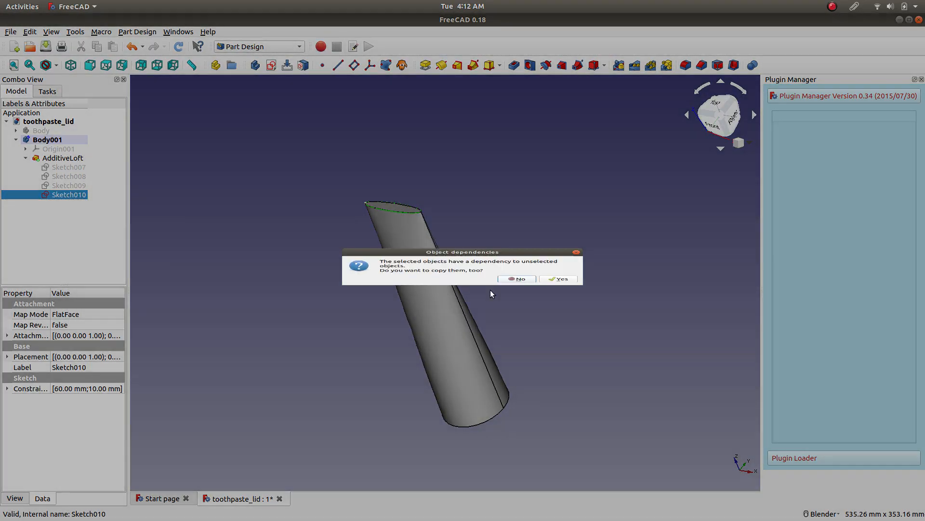
pyautogui.click(515, 289)
pyautogui.rightClick(75, 212)
pyautogui.click(103, 289)
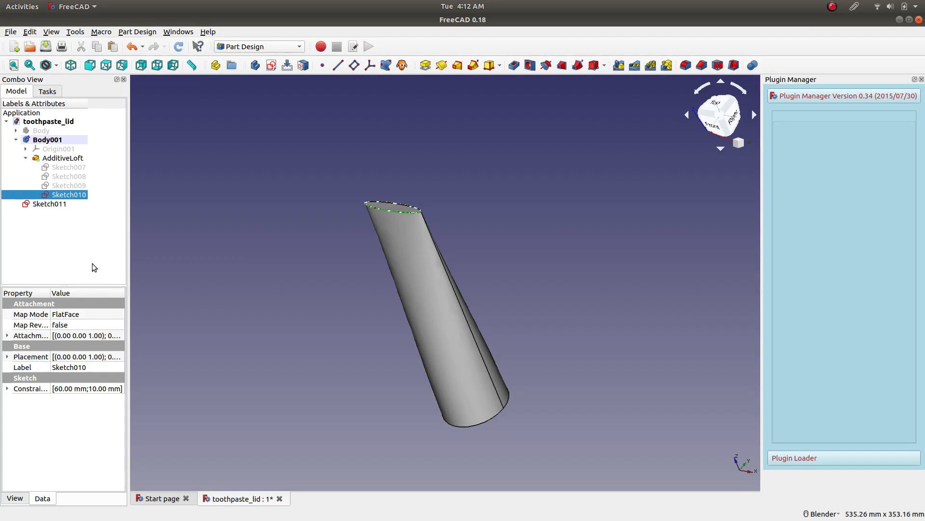
# Set the duplicated ellipse's 10 mm height constraint in Sketch011 to 2 mm and close the sketch.
pyautogui.click(43, 206)
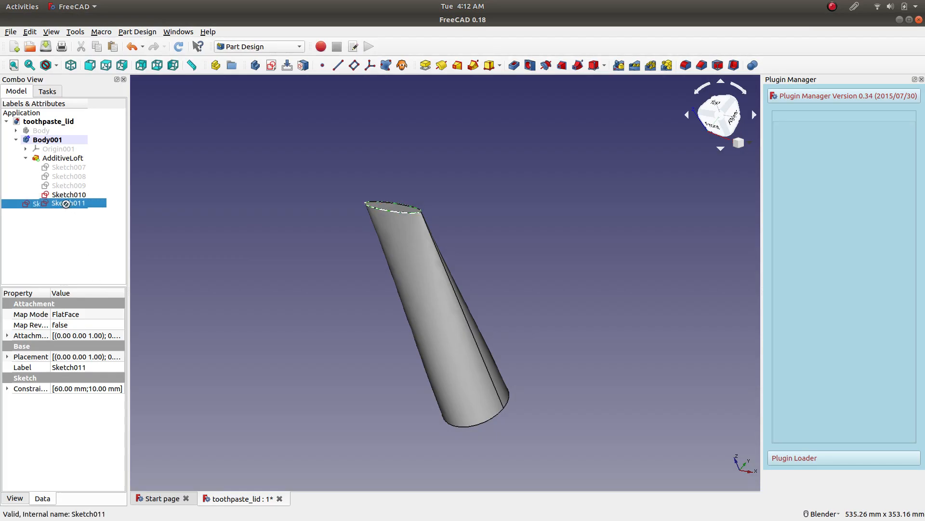
pyautogui.click(67, 234)
pyautogui.rightClick(55, 205)
pyautogui.click(66, 210)
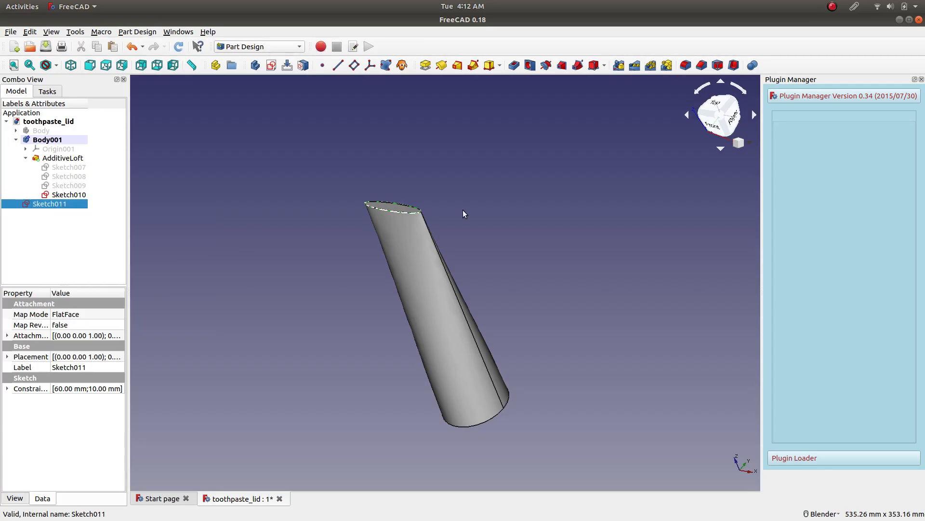
pyautogui.scroll(8, 475, 322)
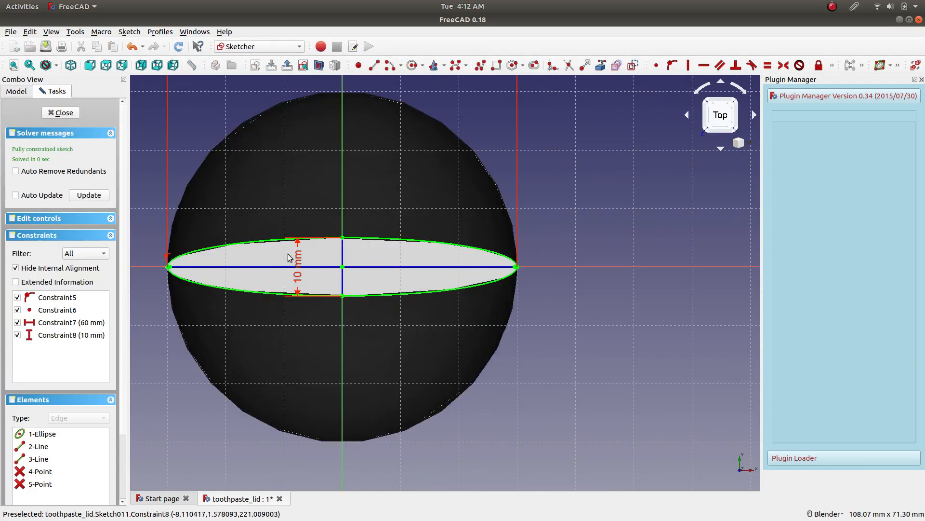
pyautogui.doubleClick(299, 263)
pyautogui.write('2')
pyautogui.press('Return')
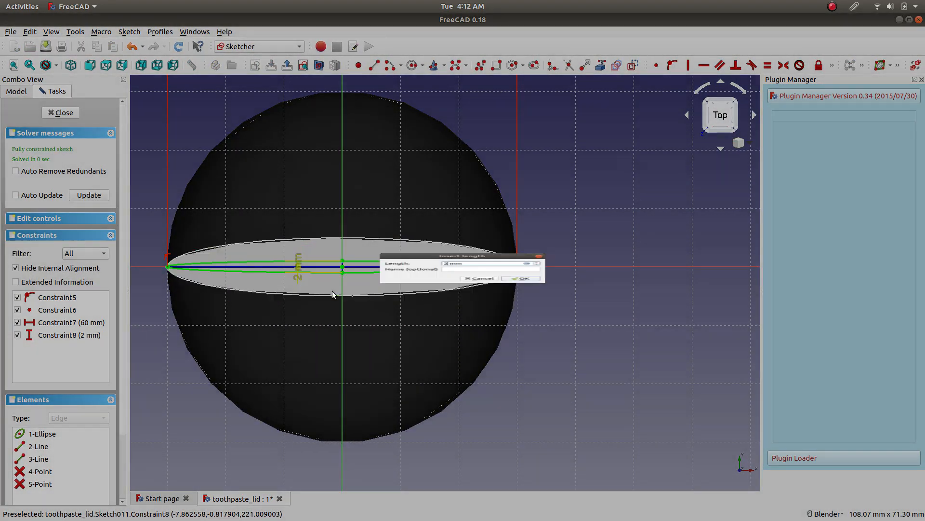
pyautogui.click(60, 112)
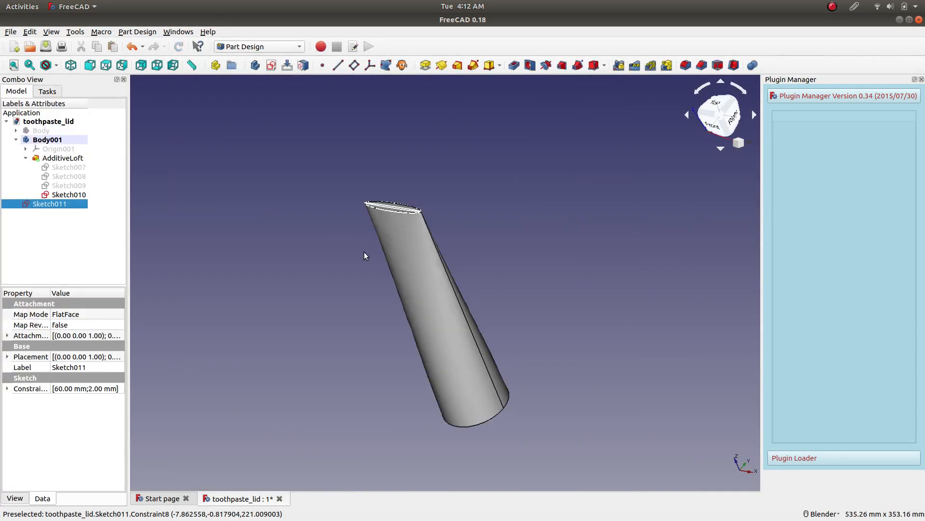
# Expand Sketch011's placement position and try to edit its Z value.
pyautogui.click(8, 358)
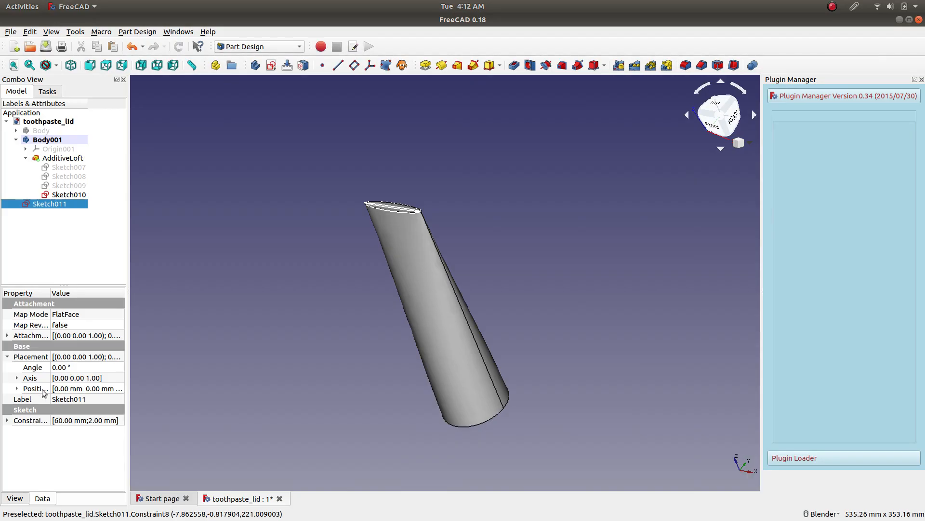
pyautogui.click(17, 388)
pyautogui.click(96, 421)
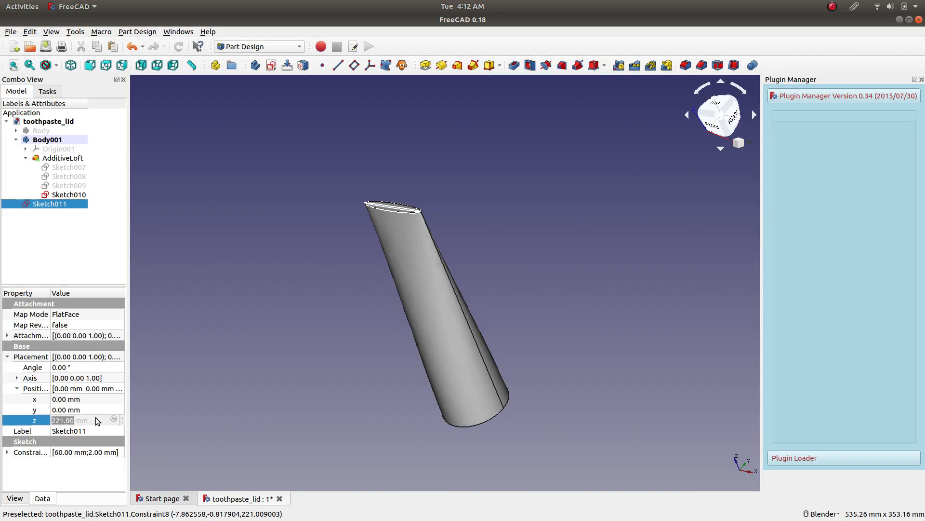
pyautogui.click(58, 250)
pyautogui.click(43, 206)
pyautogui.click(79, 421)
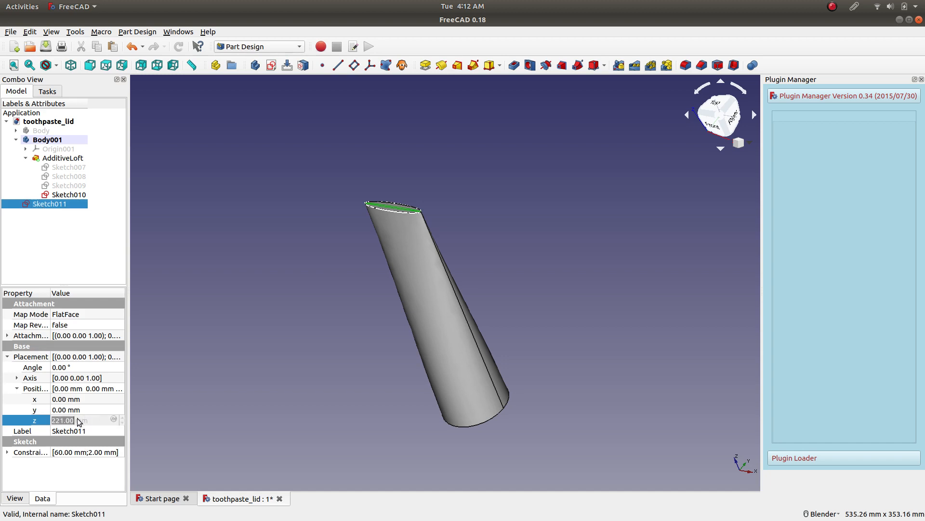
# Delete the additive loft and undo the deletion.
pyautogui.click(63, 159)
pyautogui.rightClick(62, 160)
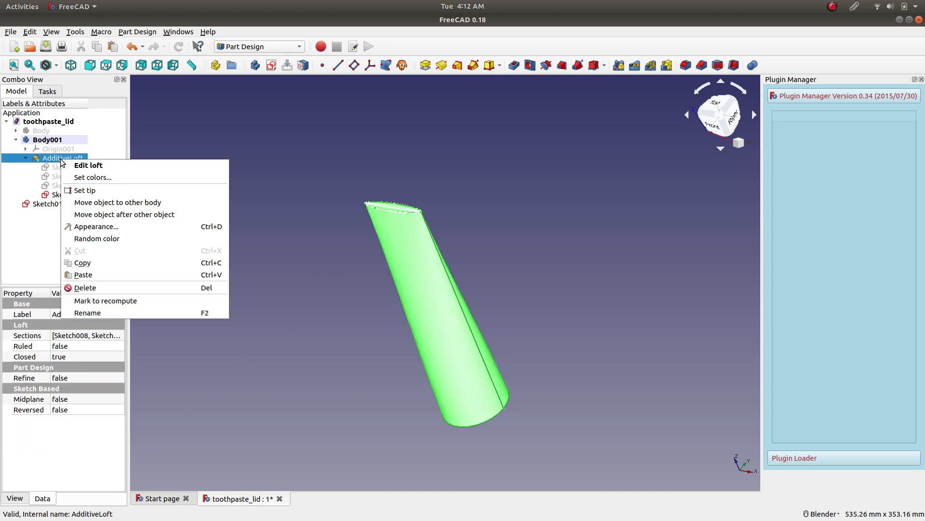
pyautogui.click(85, 289)
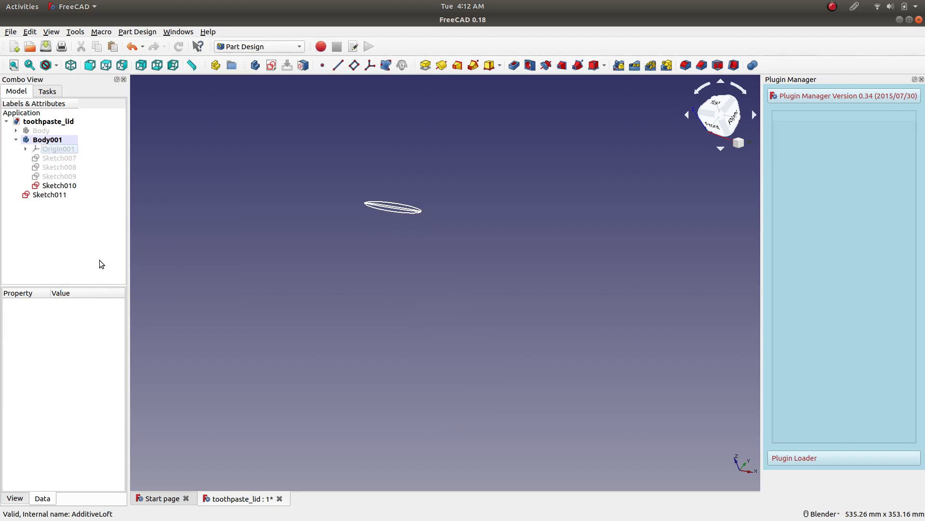
pyautogui.click(45, 194)
pyautogui.moveTo(30, 201)
pyautogui.mouseDown()
pyautogui.moveTo(59, 192)
pyautogui.moveTo(59, 144)
pyautogui.moveTo(63, 202)
pyautogui.mouseUp()
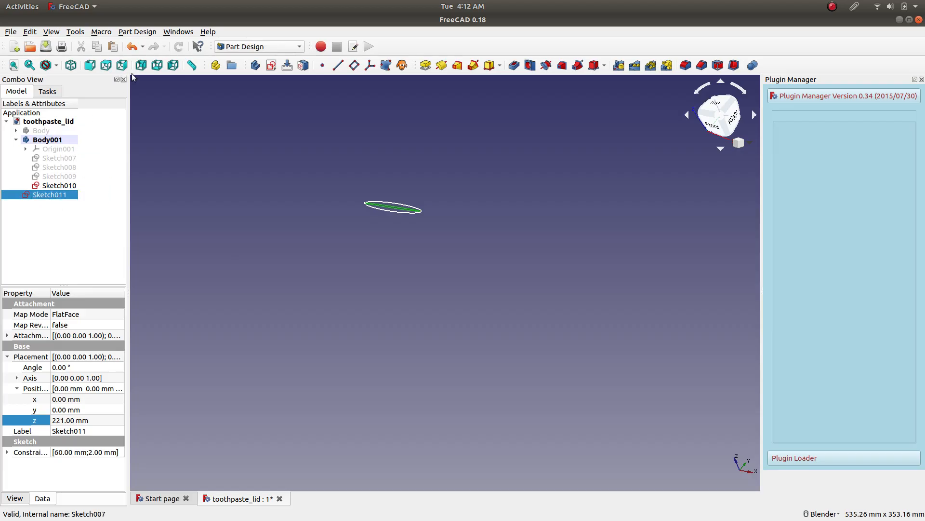
pyautogui.click(133, 46)
# Move Sketch011 into Body001.
pyautogui.click(31, 182)
pyautogui.click(39, 169)
pyautogui.moveTo(39, 168); pyautogui.dragTo(54, 142)
# Try again to edit the Z position of Sketch011 inside Body001.
pyautogui.click(56, 169)
pyautogui.click(85, 421)
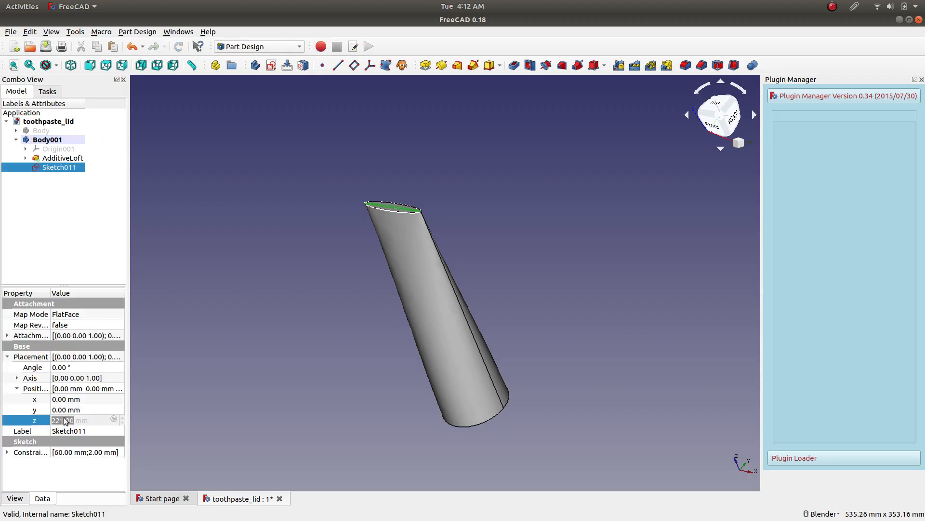
pyautogui.click(62, 249)
pyautogui.click(57, 158)
pyautogui.click(58, 168)
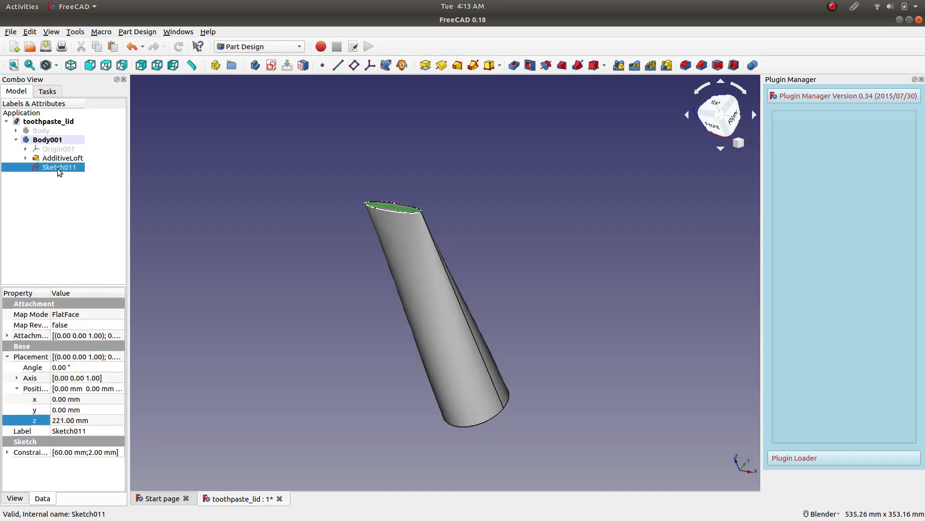
pyautogui.click(75, 186)
pyautogui.click(61, 158)
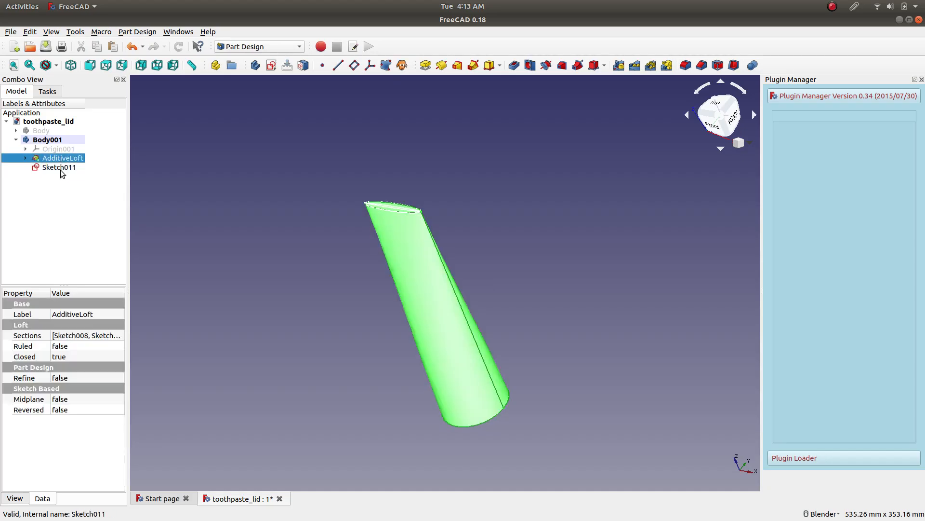
pyautogui.click(58, 167)
pyautogui.click(86, 421)
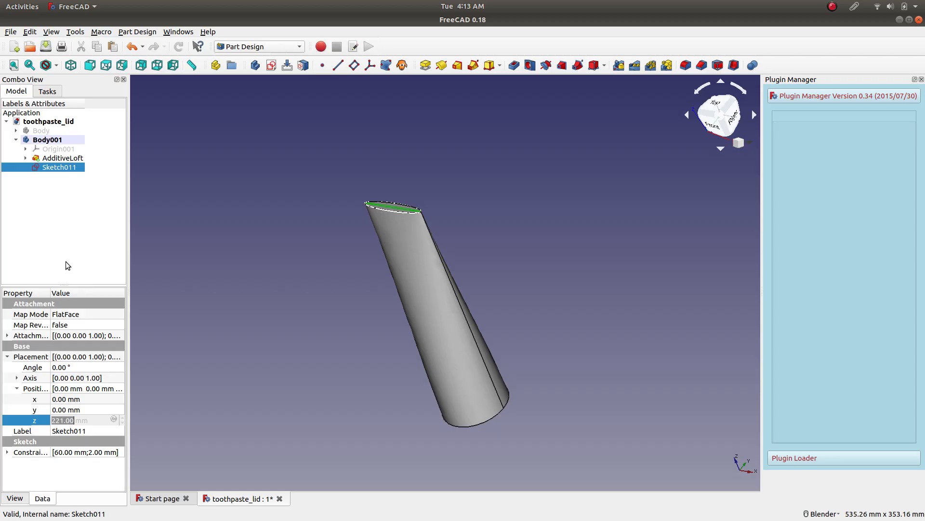
pyautogui.click(53, 225)
# Delete the additive loft from Body001, keeping its section sketches.
pyautogui.click(62, 159)
pyautogui.rightClick(63, 160)
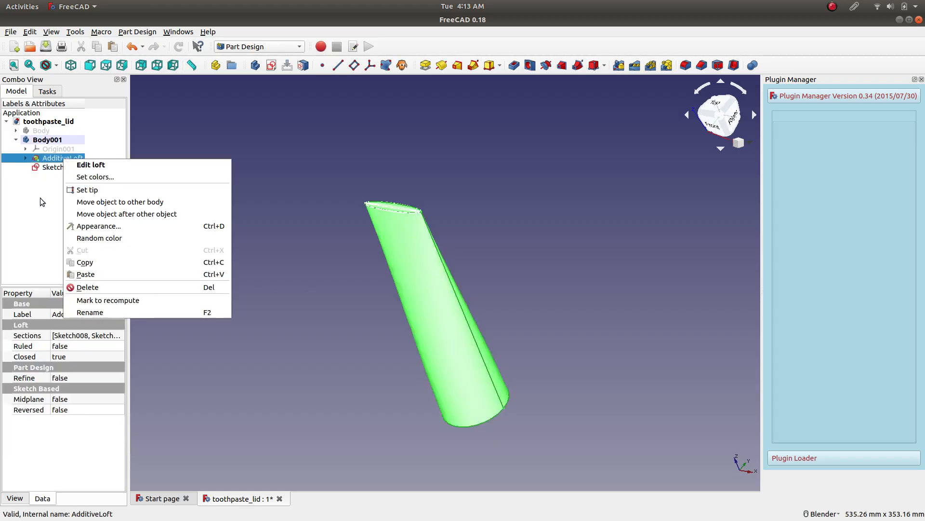
pyautogui.click(87, 287)
# Make the hidden sketches Sketch009, Sketch008 and Sketch007 visible.
pyautogui.click(62, 195)
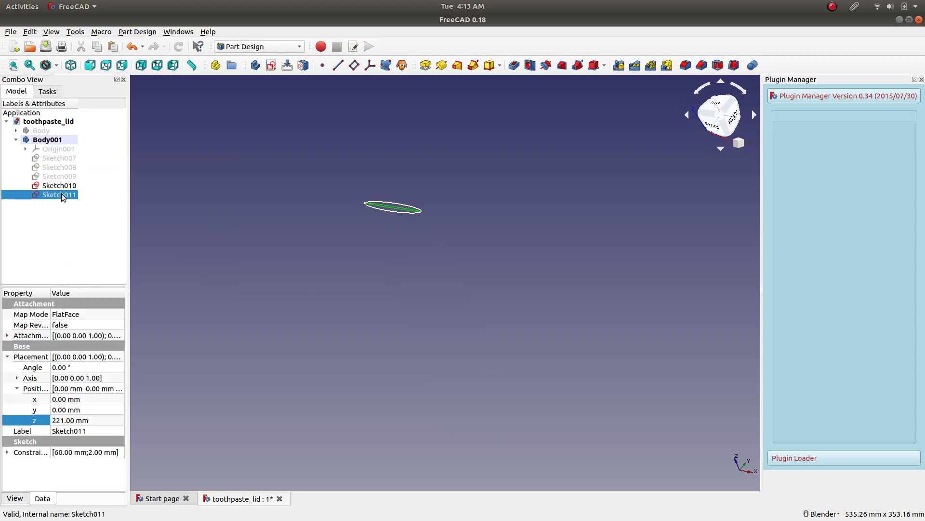
pyautogui.click(66, 177)
pyautogui.press('space')
pyautogui.click(67, 168)
pyautogui.press('space')
pyautogui.click(68, 159)
pyautogui.press('space')
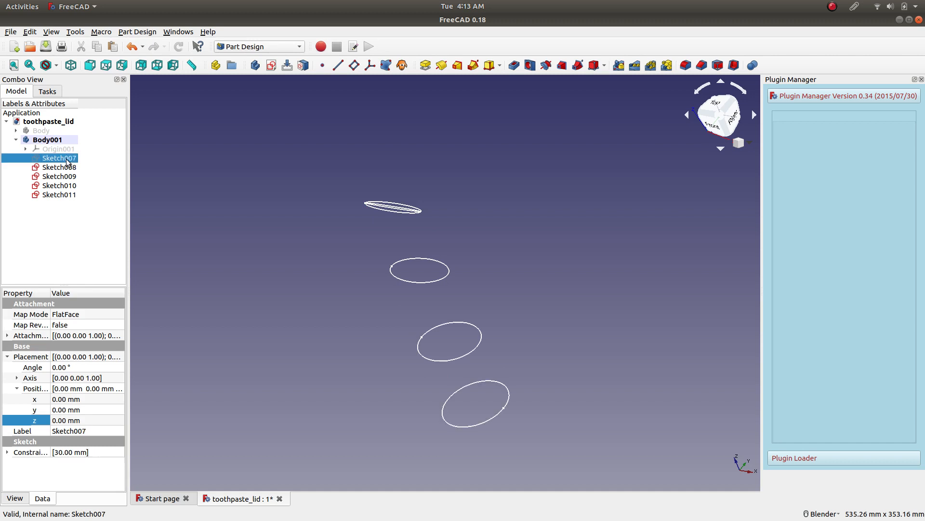
# Try the Z position of Sketch011 once more, and delete that duplicated sketch.
pyautogui.click(66, 195)
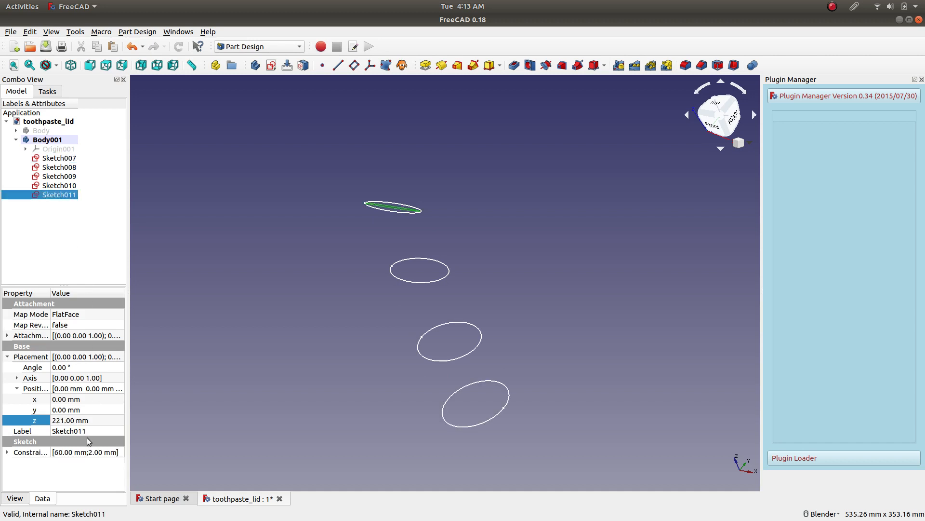
pyautogui.click(87, 421)
pyautogui.click(66, 219)
pyautogui.click(62, 195)
pyautogui.rightClick(61, 195)
pyautogui.click(85, 298)
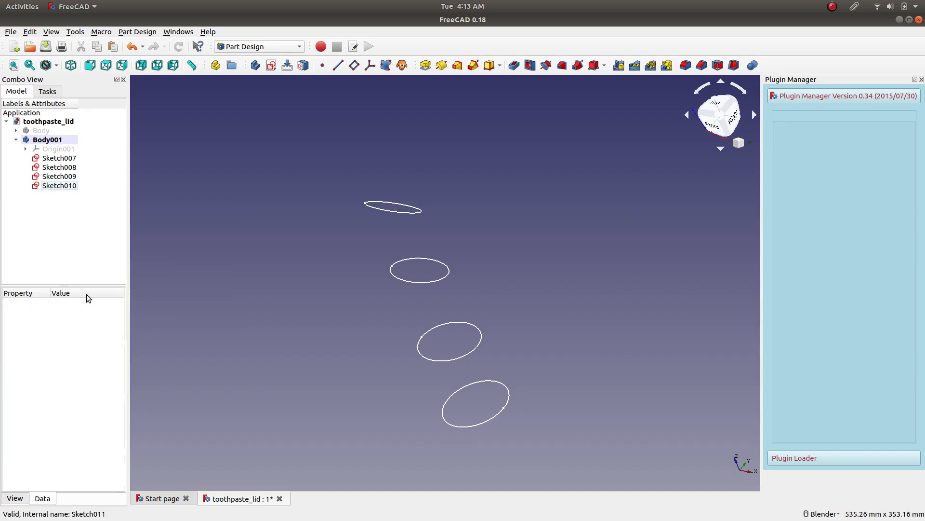
# Try to edit the Z position of the top ellipse sketch, Sketch010.
pyautogui.click(54, 187)
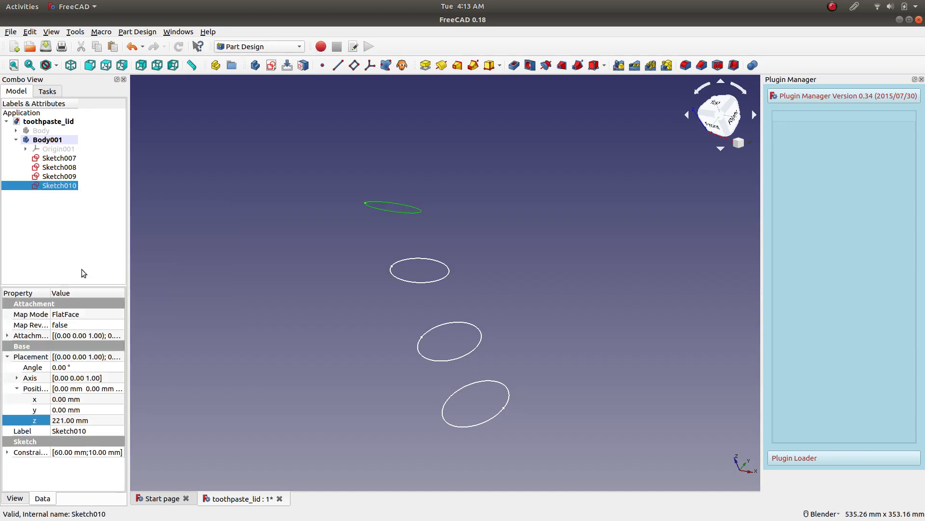
pyautogui.click(87, 421)
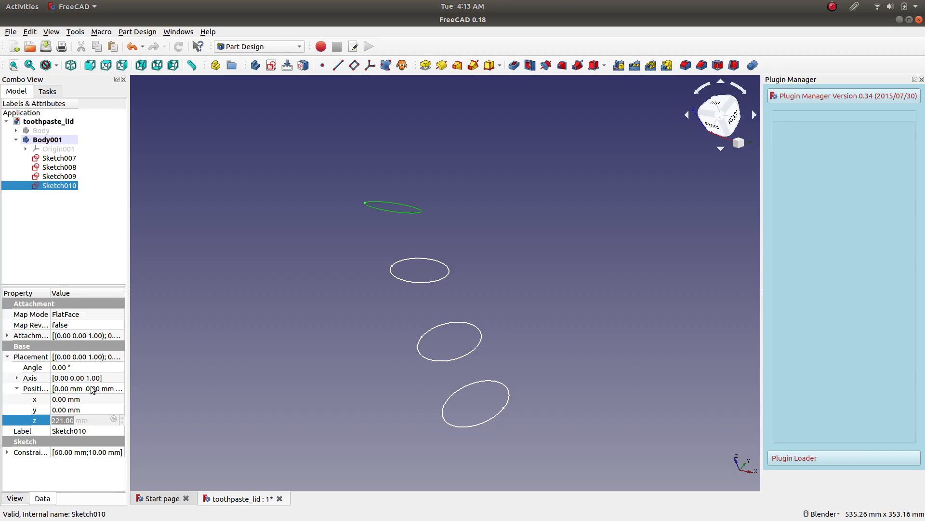
pyautogui.click(54, 237)
pyautogui.moveTo(287, 263)
pyautogui.mouseDown(button='middle')
pyautogui.moveTo(269, 256)
pyautogui.moveTo(283, 259)
pyautogui.mouseUp(button='middle')
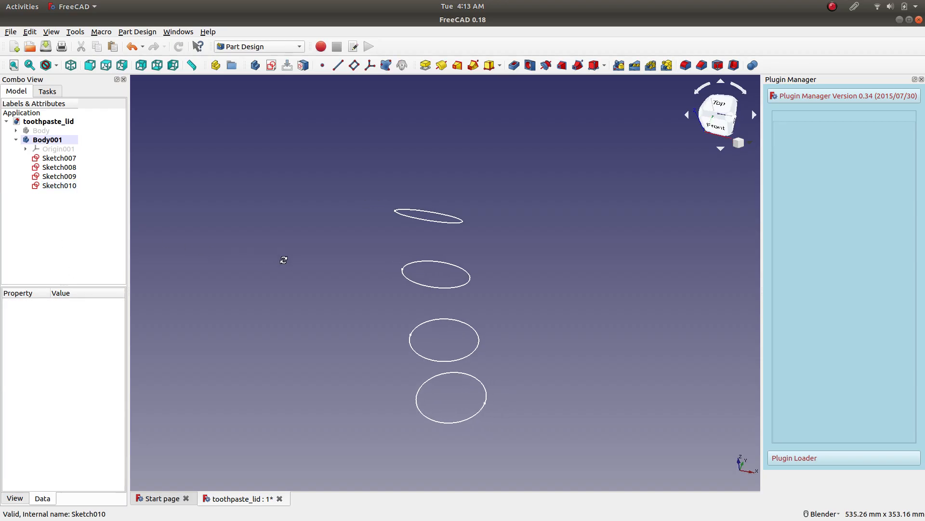
# Toggle Body001 off as the active body and make it active again.
pyautogui.rightClick(56, 139)
pyautogui.click(65, 148)
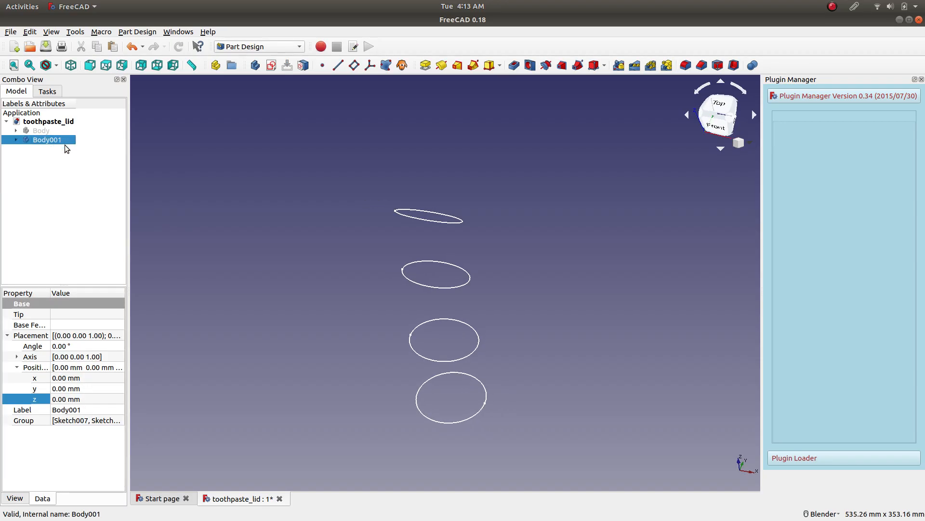
pyautogui.click(16, 139)
pyautogui.rightClick(41, 139)
pyautogui.click(62, 150)
pyautogui.click(16, 139)
pyautogui.rightClick(36, 140)
pyautogui.click(43, 145)
# Show the attachment offset values of Sketch010 in place of its placement values.
pyautogui.click(54, 188)
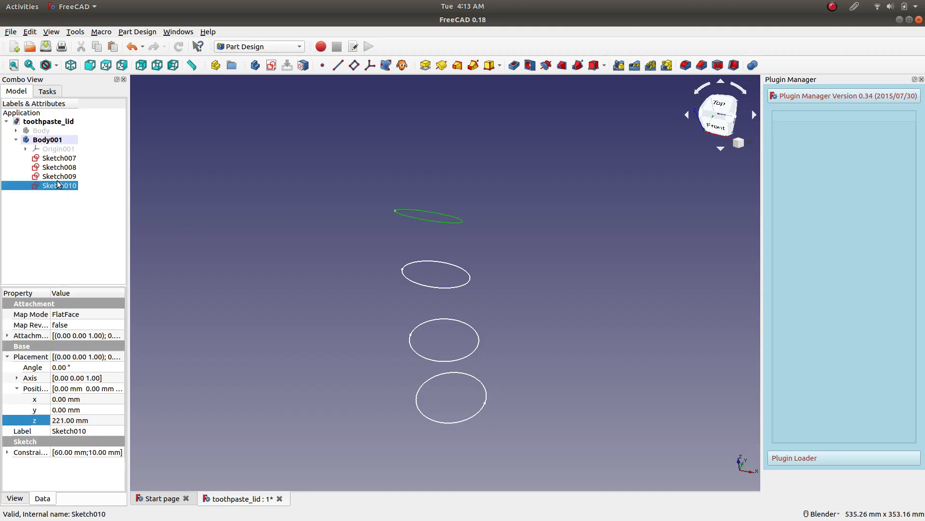
pyautogui.click(86, 424)
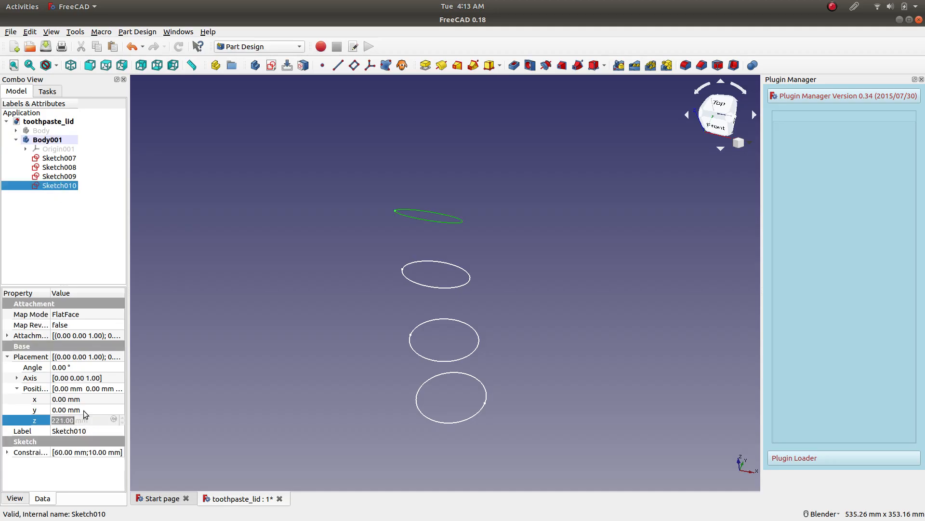
pyautogui.click(81, 410)
pyautogui.click(7, 358)
pyautogui.click(7, 336)
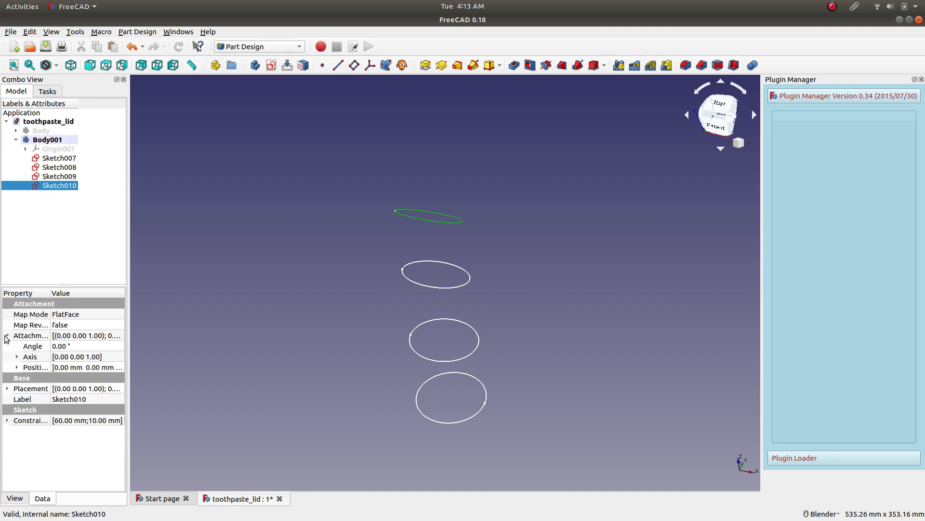
# Duplicate the top ellipse sketch, Sketch010, and move the copy into Body001.
pyautogui.rightClick(59, 187)
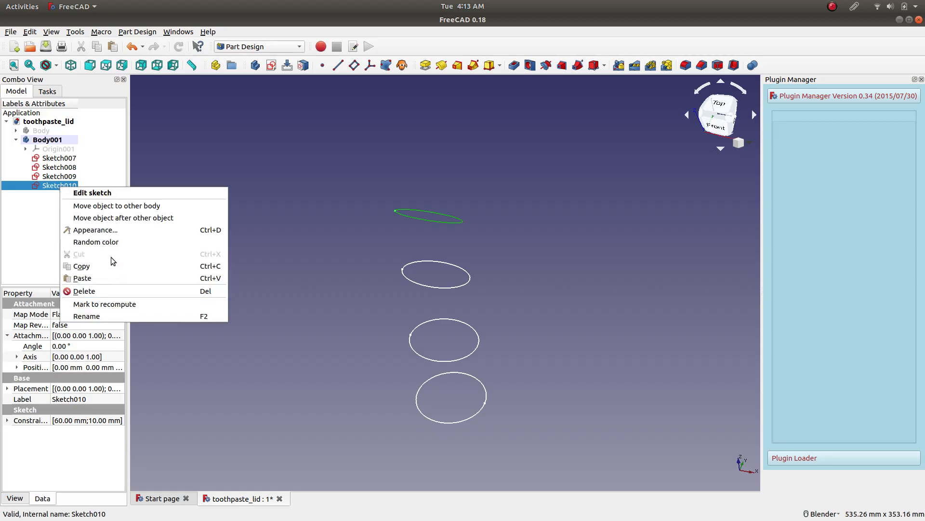
pyautogui.click(106, 266)
pyautogui.click(501, 290)
pyautogui.rightClick(61, 210)
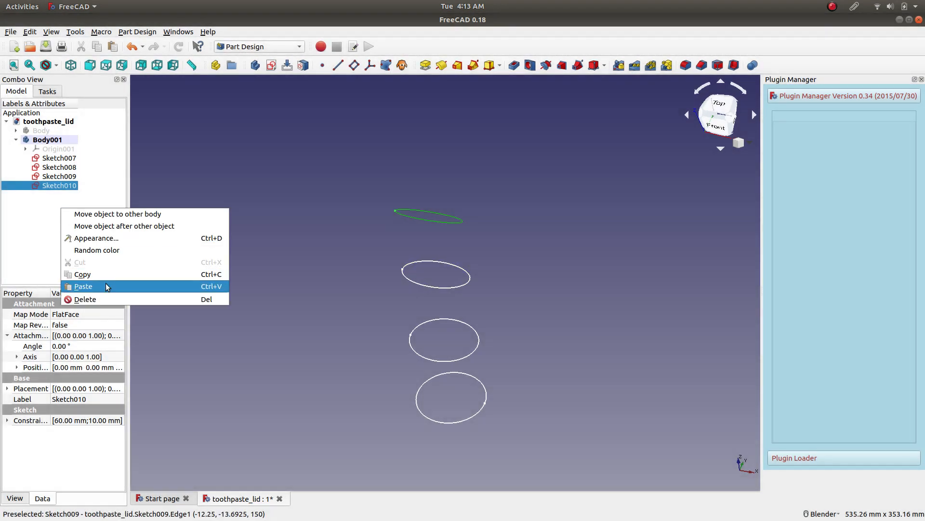
pyautogui.click(82, 286)
pyautogui.moveTo(29, 196)
pyautogui.mouseDown()
pyautogui.moveTo(60, 182)
pyautogui.moveTo(57, 141)
pyautogui.mouseUp()
# Set the Z position in the attachment offset of the duplicated ellipse sketch to 240 mm.
pyautogui.click(62, 195)
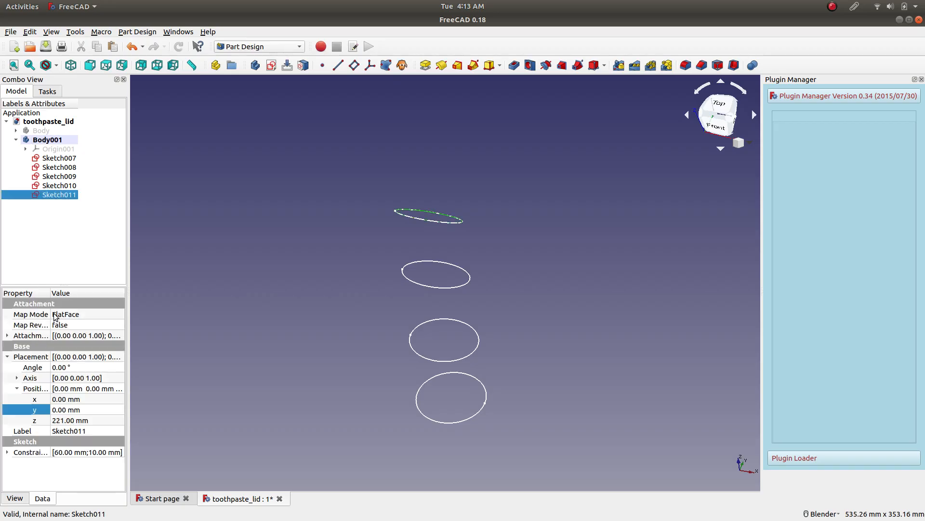
pyautogui.click(8, 356)
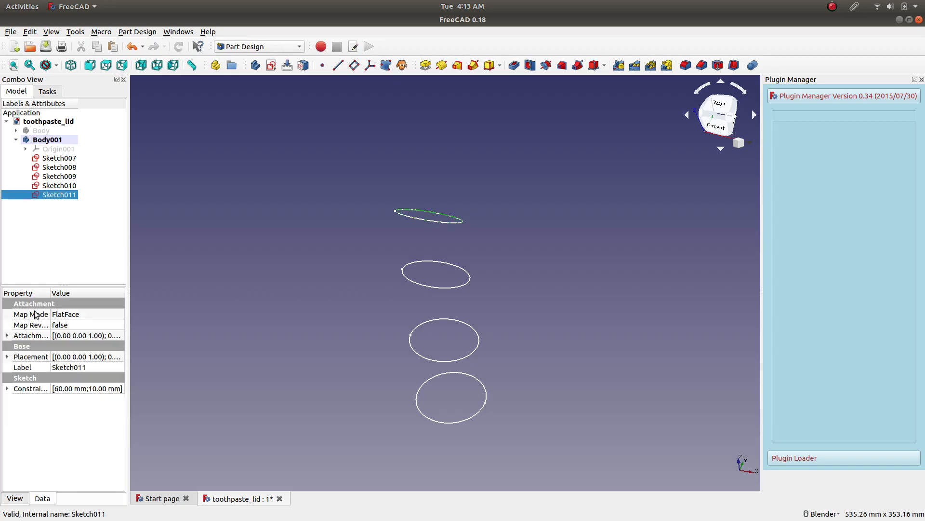
pyautogui.click(7, 336)
pyautogui.click(17, 367)
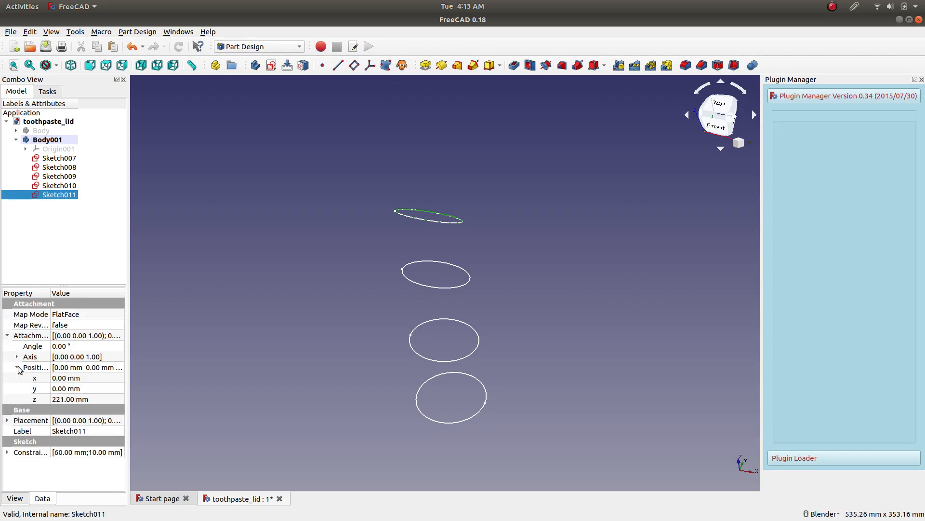
pyautogui.click(73, 398)
pyautogui.scroll(20, 86, 398)
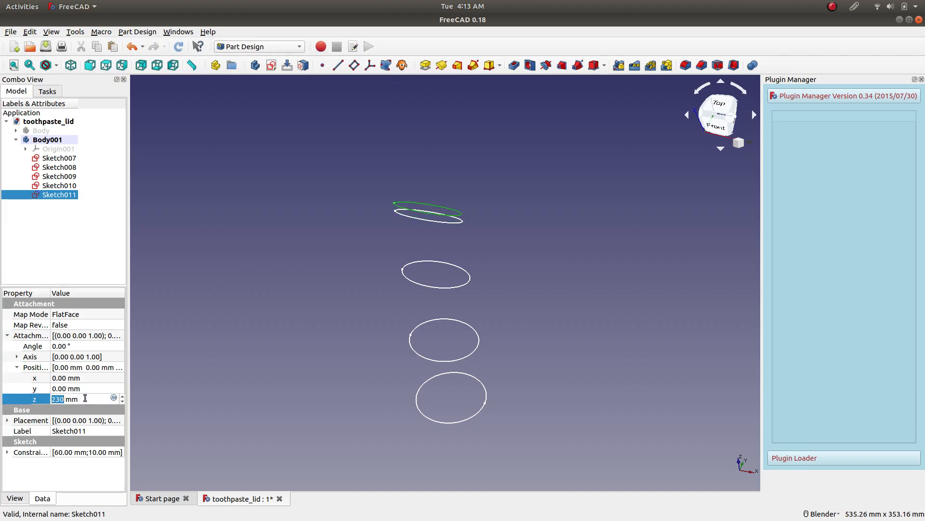
pyautogui.scroll(20, 85, 398)
pyautogui.scroll(-20, 78, 400)
pyautogui.scroll(-7, 80, 399)
pyautogui.scroll(10, 80, 399)
# Edit the duplicated sketch Sketch011, set the ellipse's vertical dimension to 3 mm, and close the sketch.
pyautogui.rightClick(49, 194)
pyautogui.click(67, 198)
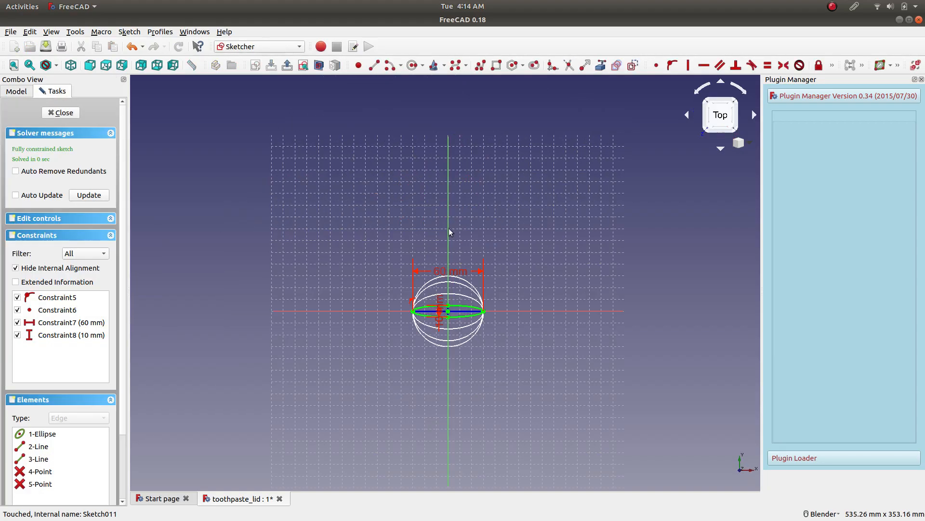
pyautogui.scroll(5, 458, 322)
pyautogui.click(380, 264)
pyautogui.doubleClick(380, 265)
pyautogui.write('3')
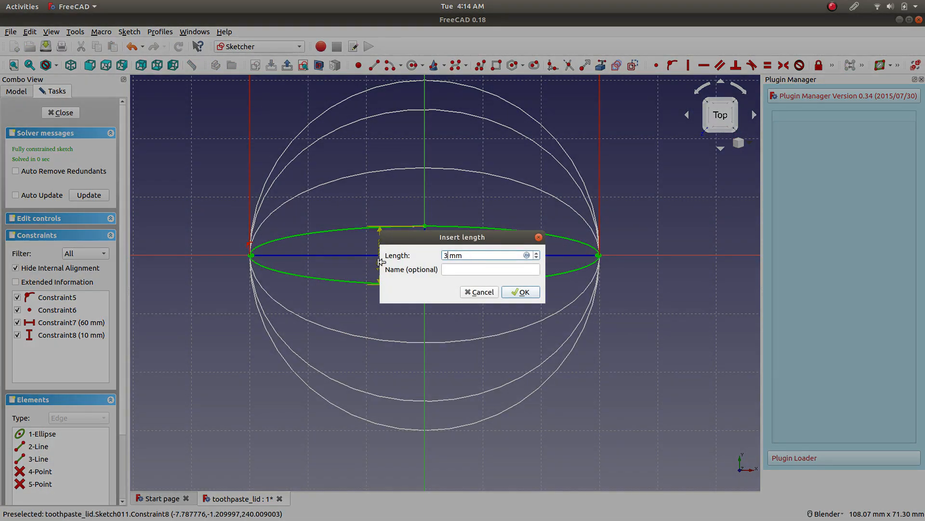
pyautogui.press('Return')
pyautogui.click(63, 110)
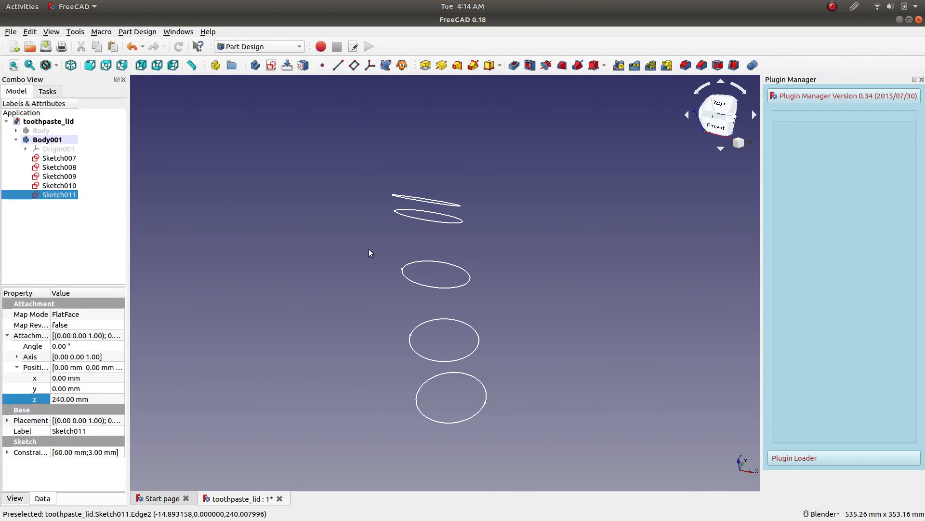
# Create an additive loft from the Sketch007 profile through Sketch008, Sketch009, Sketch010 and Sketch011.
pyautogui.click(69, 158)
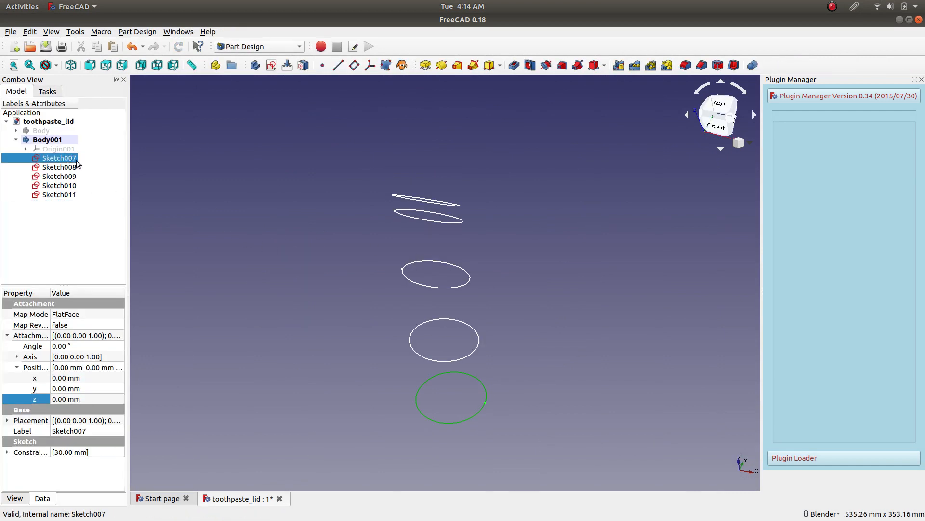
pyautogui.click(457, 65)
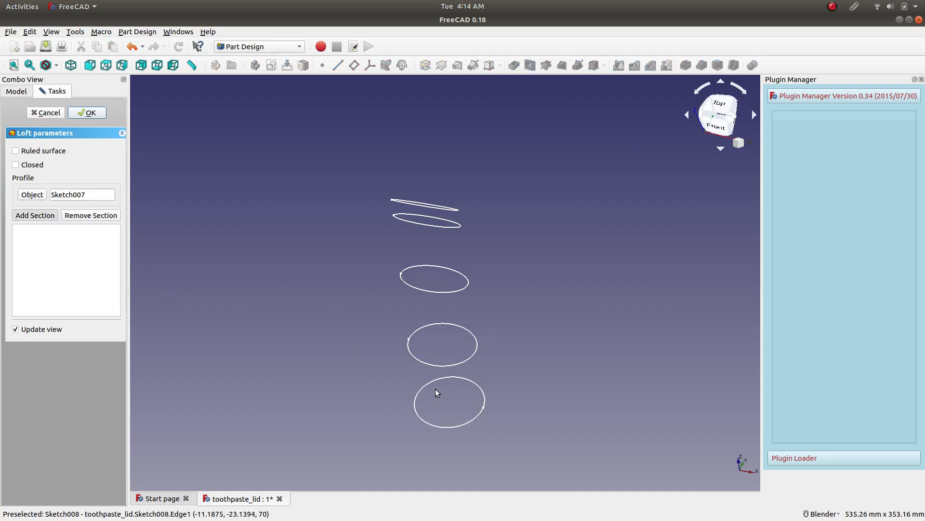
pyautogui.click(438, 364)
pyautogui.click(46, 215)
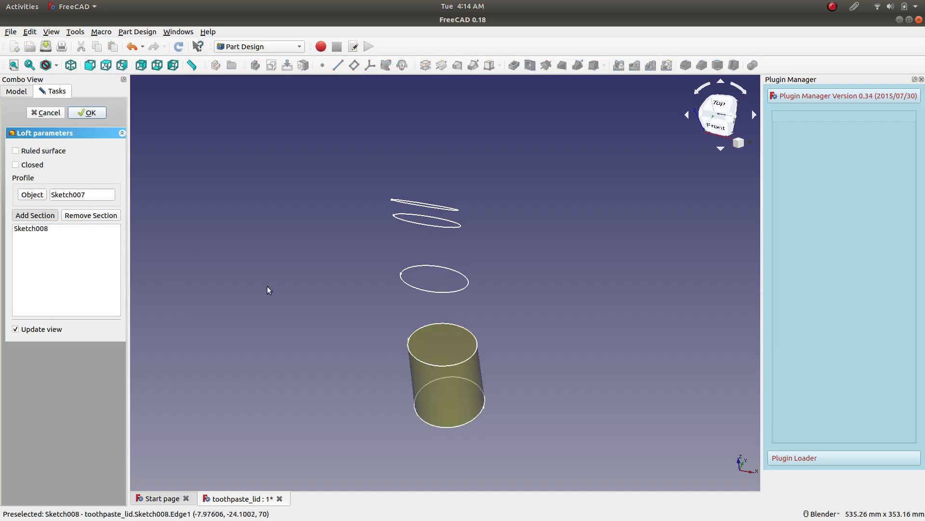
pyautogui.click(422, 291)
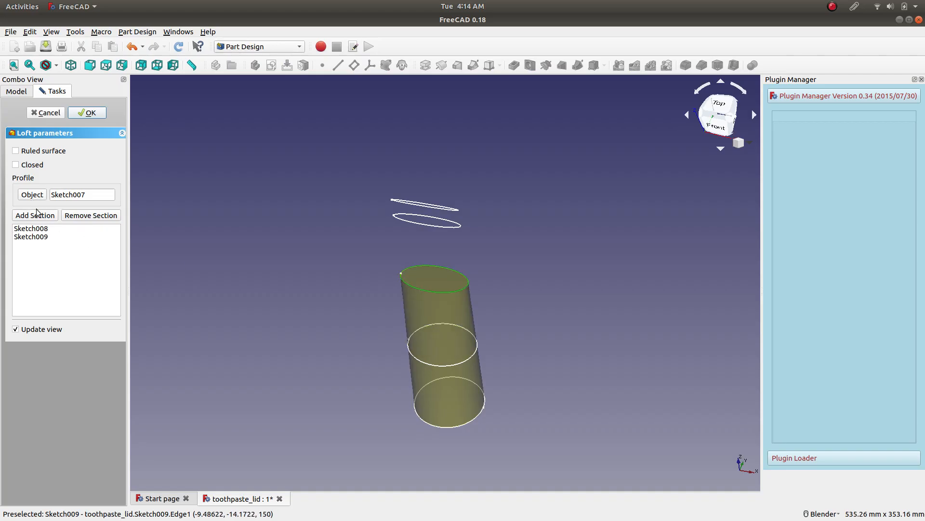
pyautogui.click(39, 218)
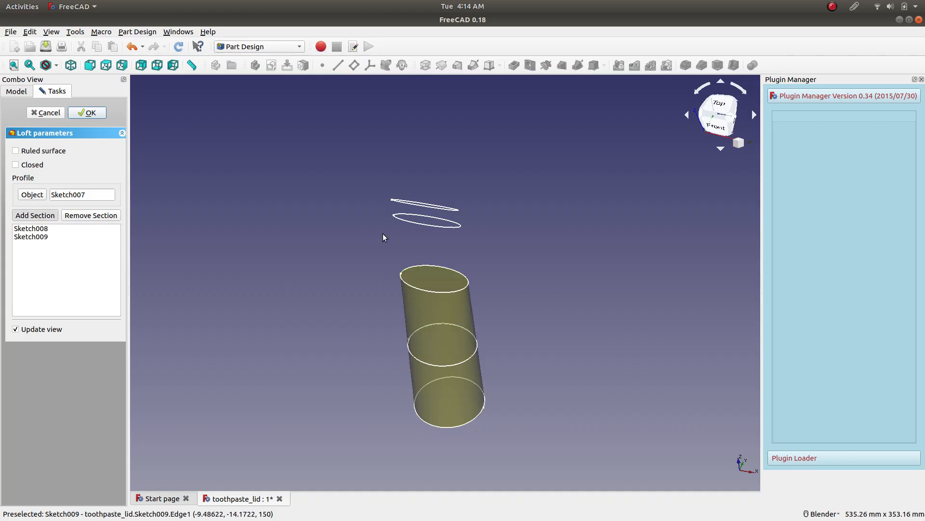
pyautogui.click(418, 223)
pyautogui.click(50, 215)
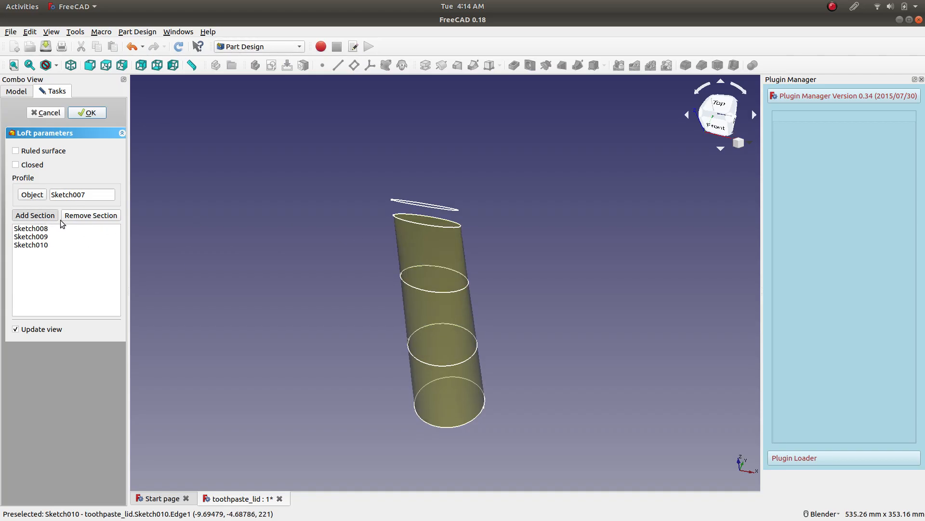
pyautogui.click(426, 209)
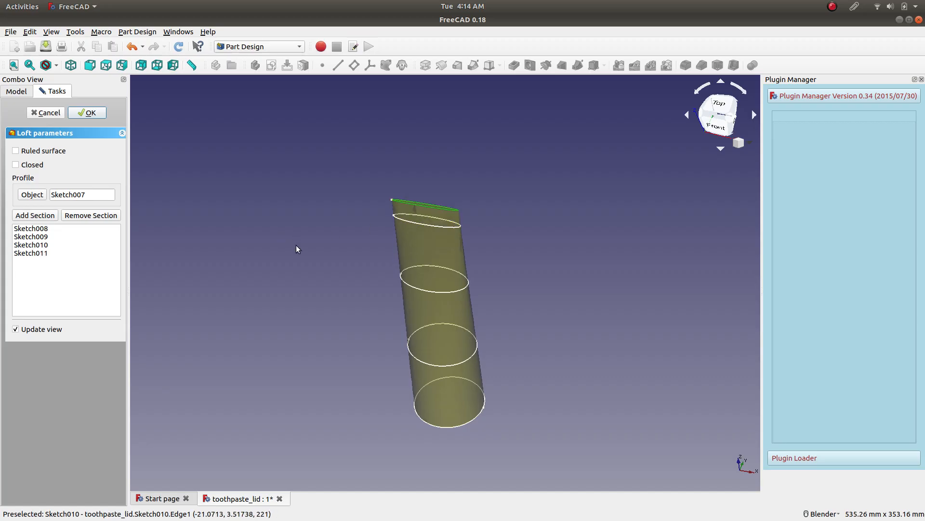
pyautogui.click(89, 115)
# Select the thin top end face of the loft and save the document.
pyautogui.moveTo(335, 248); pyautogui.dragTo(345, 195, button='middle')
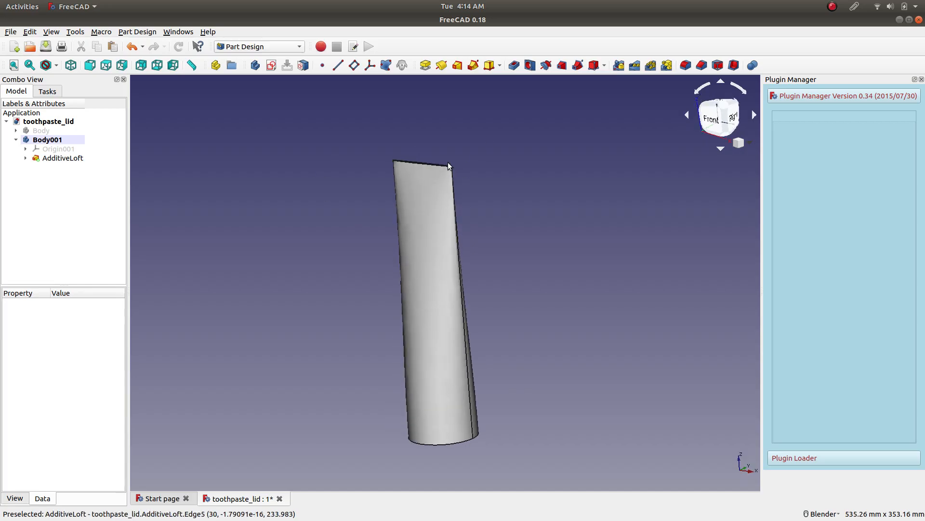
pyautogui.scroll(10, 447, 163)
pyautogui.scroll(-2, 375, 176)
pyautogui.moveTo(269, 205); pyautogui.dragTo(317, 305, button='middle')
pyautogui.click(317, 305)
pyautogui.scroll(-4, 357, 230)
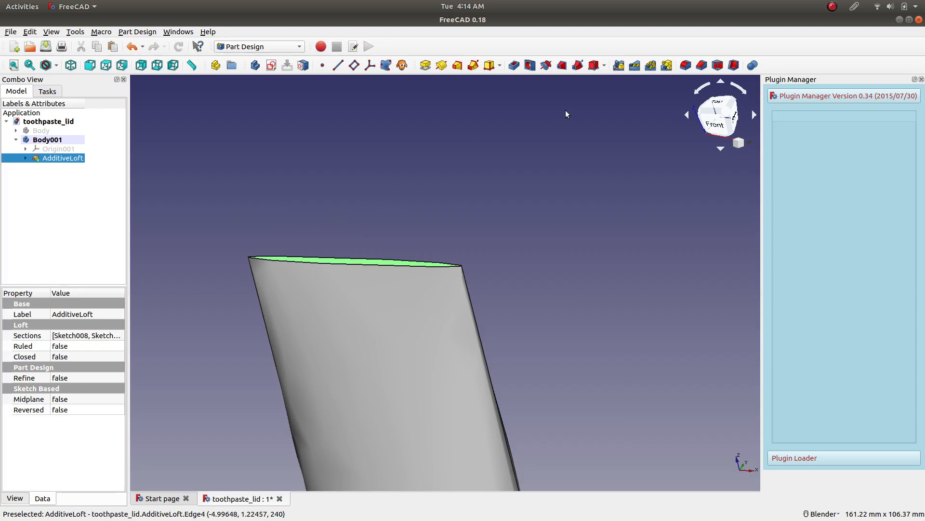
pyautogui.click(45, 47)
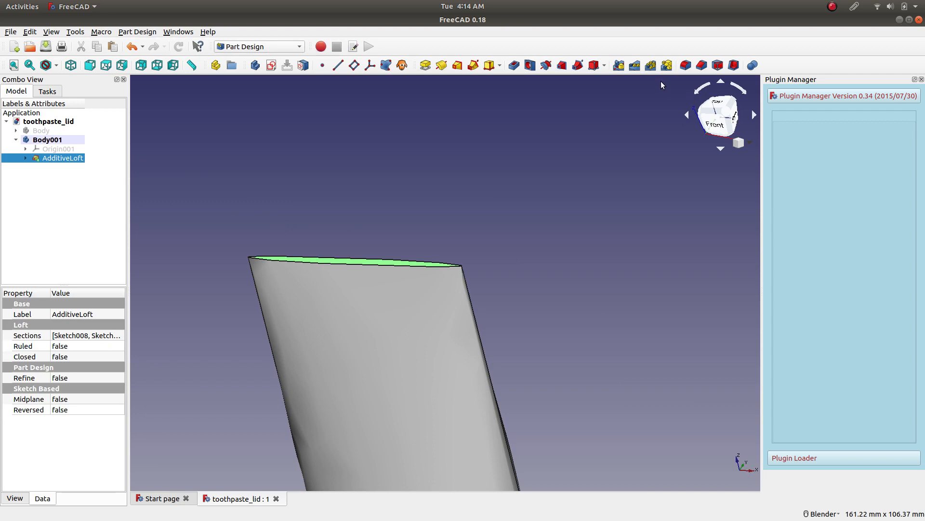
# Try to fillet the loft's top end face with a 0.1 mm radius.
pyautogui.click(685, 65)
pyautogui.write('0.1')
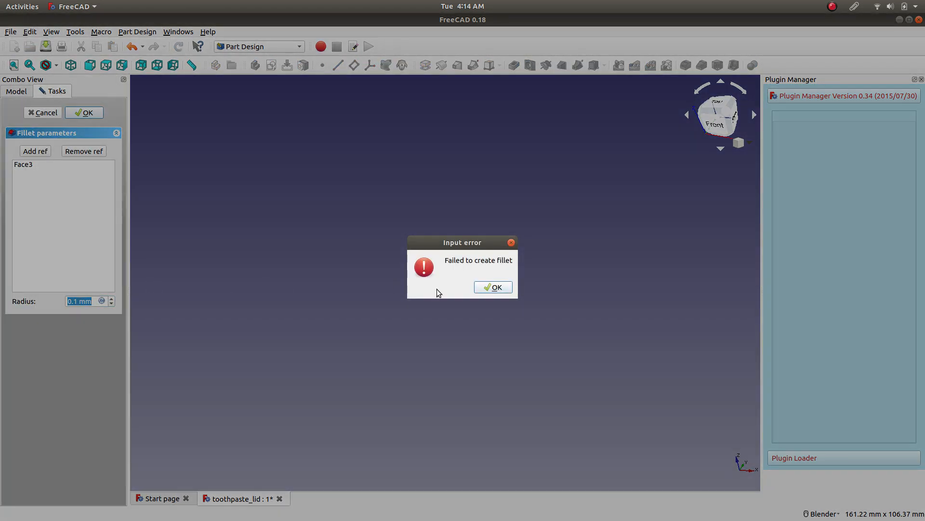
pyautogui.click(494, 287)
pyautogui.click(43, 112)
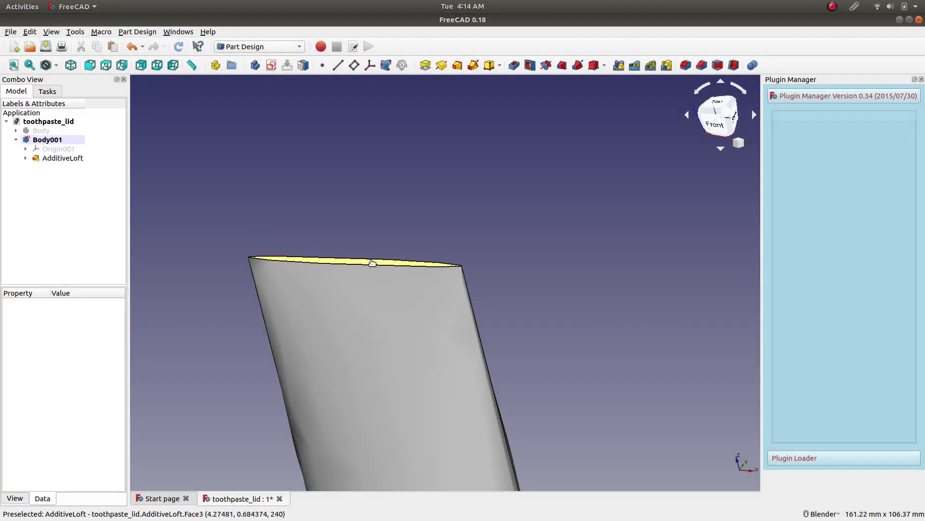
# Start a Draft on the loft's top end face with a 1.1° angle and the loft's Face1 as neutral plane.
pyautogui.click(372, 263)
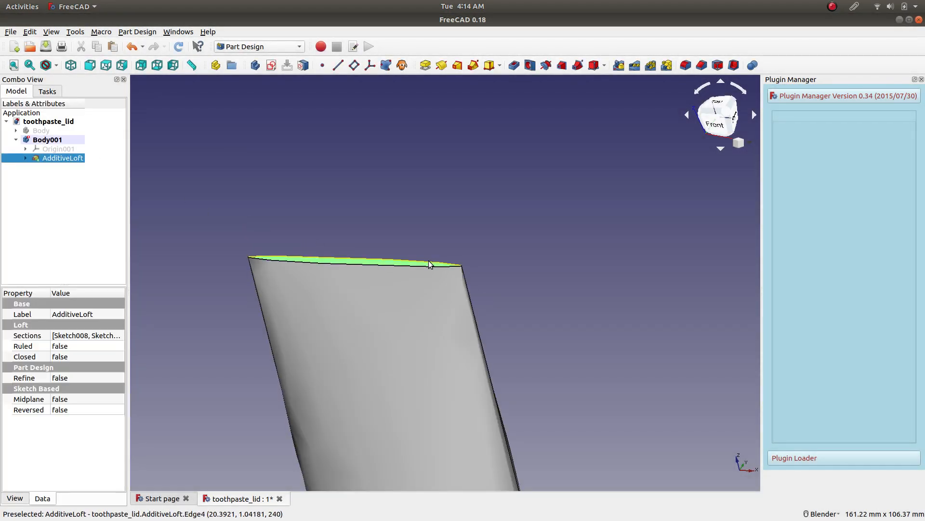
pyautogui.click(717, 66)
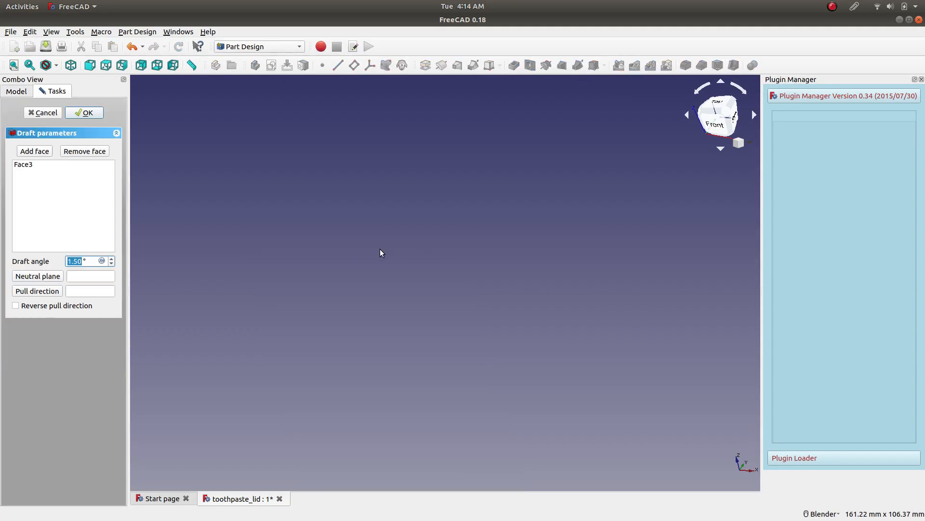
pyautogui.write('1')
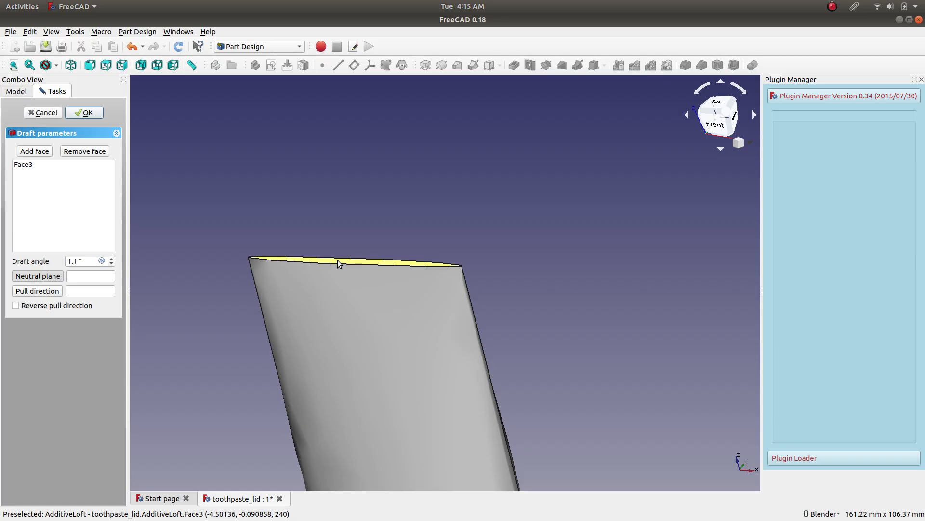
pyautogui.scroll(-6, 427, 313)
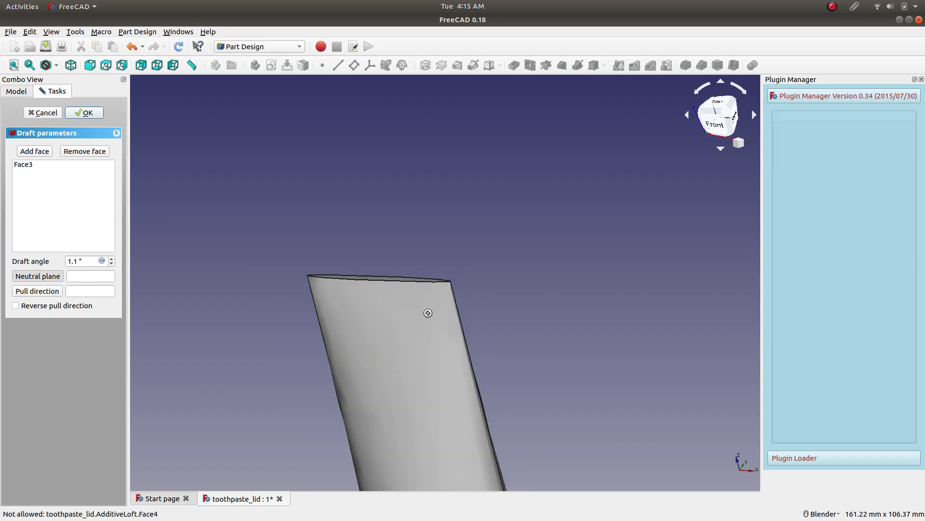
pyautogui.scroll(6, 469, 446)
pyautogui.moveTo(436, 445); pyautogui.dragTo(389, 335, button='middle')
pyautogui.click(340, 424)
pyautogui.moveTo(273, 198); pyautogui.dragTo(285, 283, button='middle')
pyautogui.scroll(-3, 210, 135)
pyautogui.scroll(5, 175, 126)
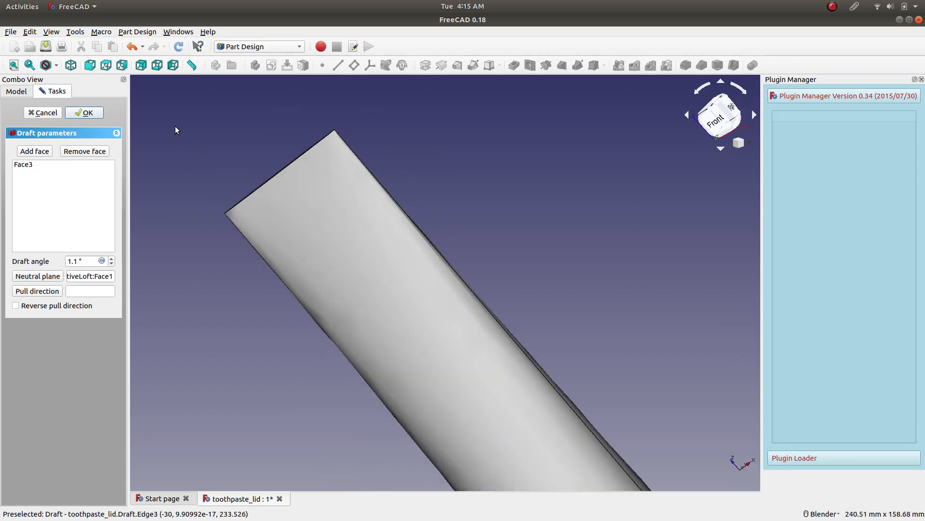
pyautogui.moveTo(305, 155); pyautogui.dragTo(137, 301, button='middle')
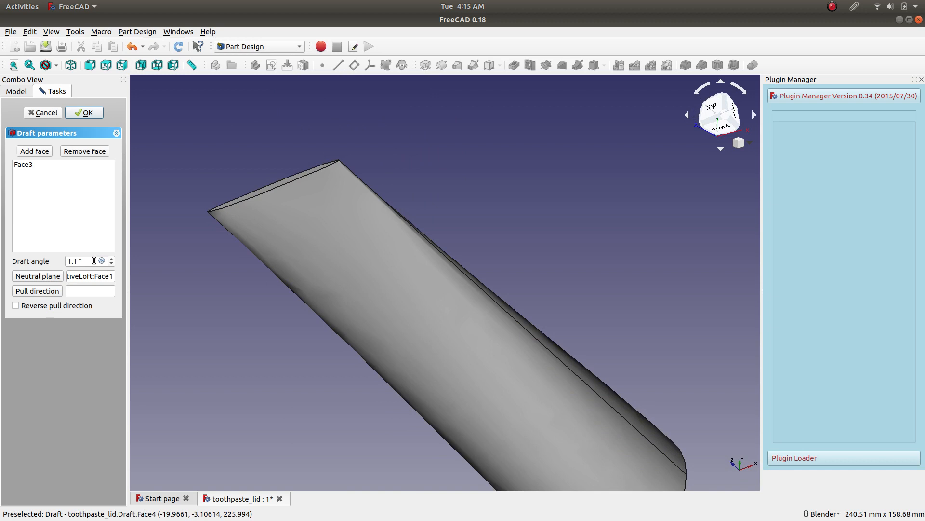
# Set the draft angle to 1.8° and replace the face list entry by picking the loft's top end face again.
pyautogui.click(112, 258)
pyautogui.click(44, 164)
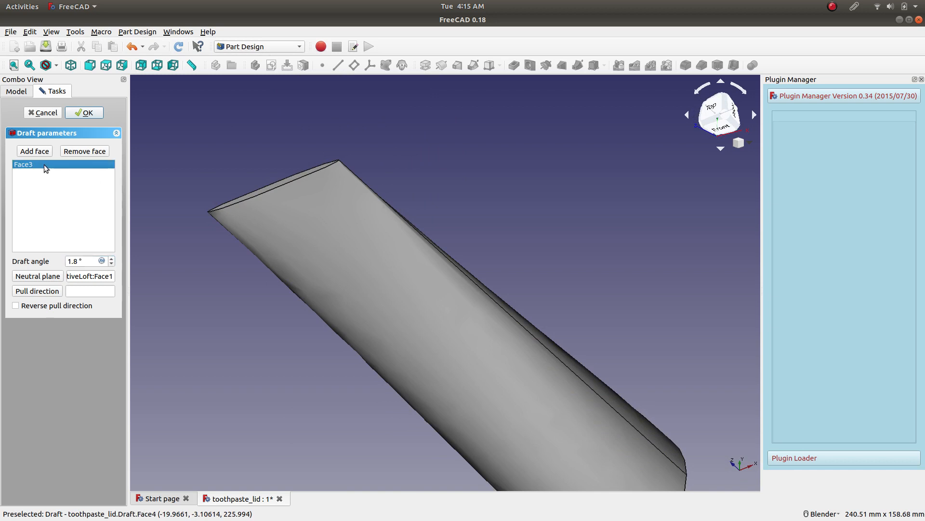
pyautogui.click(84, 151)
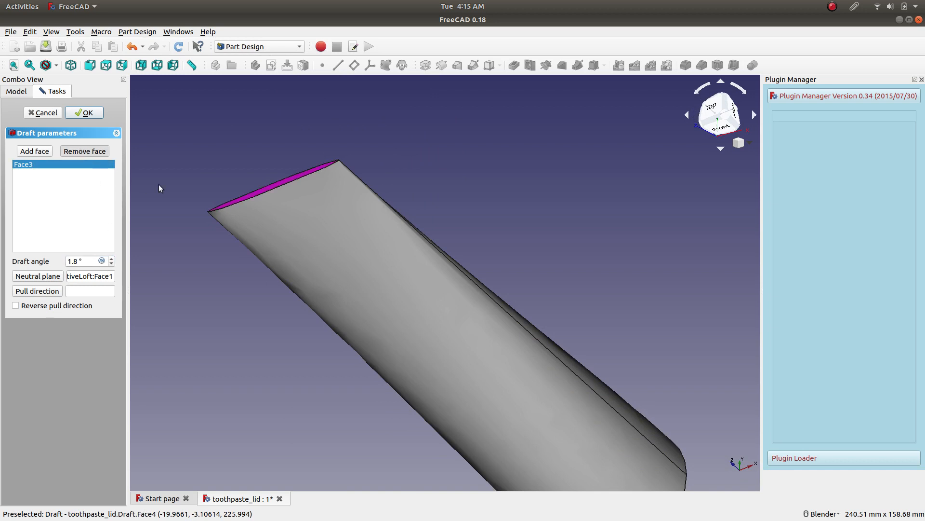
pyautogui.click(269, 186)
pyautogui.click(34, 152)
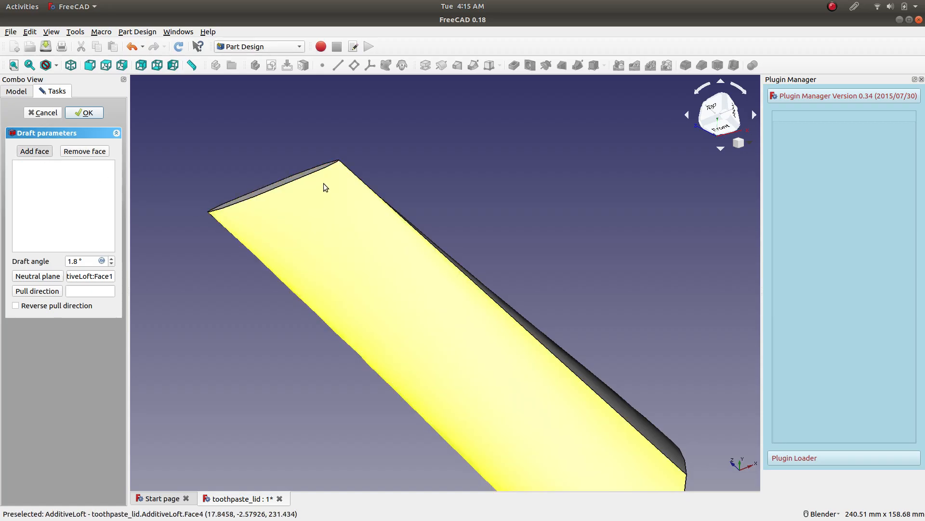
pyautogui.click(292, 176)
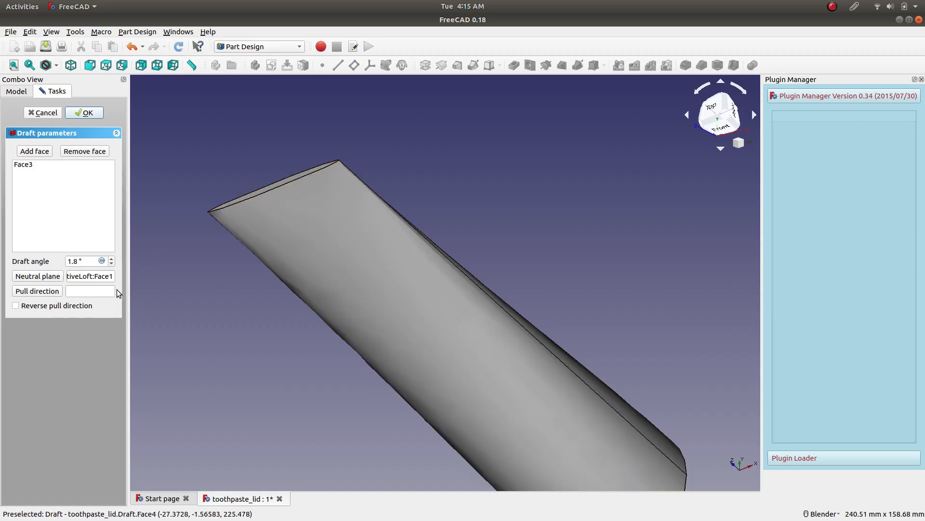
# Confirm the draft and inspect the resulting tube body.
pyautogui.scroll(5, 90, 260)
pyautogui.scroll(-4, 86, 262)
pyautogui.click(82, 113)
pyautogui.moveTo(238, 252); pyautogui.dragTo(340, 235, button='middle')
pyautogui.press('1')
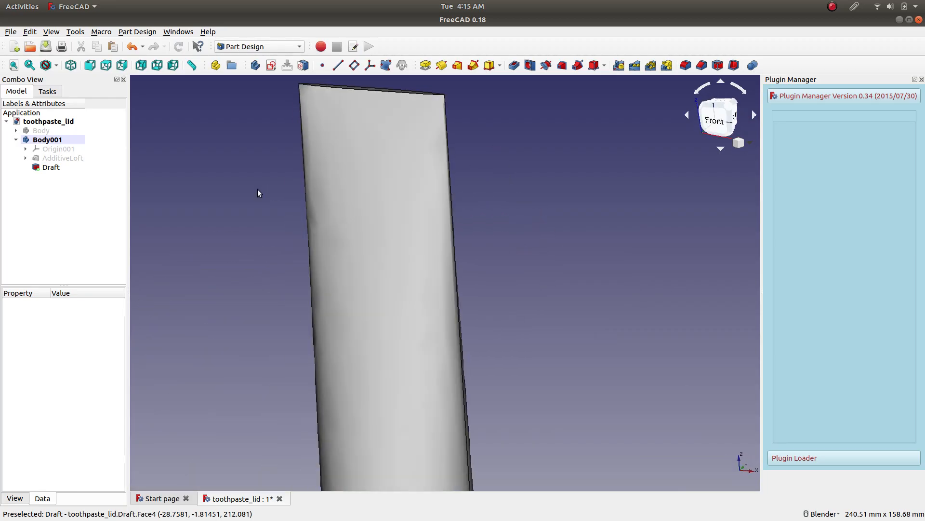
# Delete the Draft feature from the tube body and select the restored loft's thin top end face.
pyautogui.click(52, 168)
pyautogui.rightClick(52, 169)
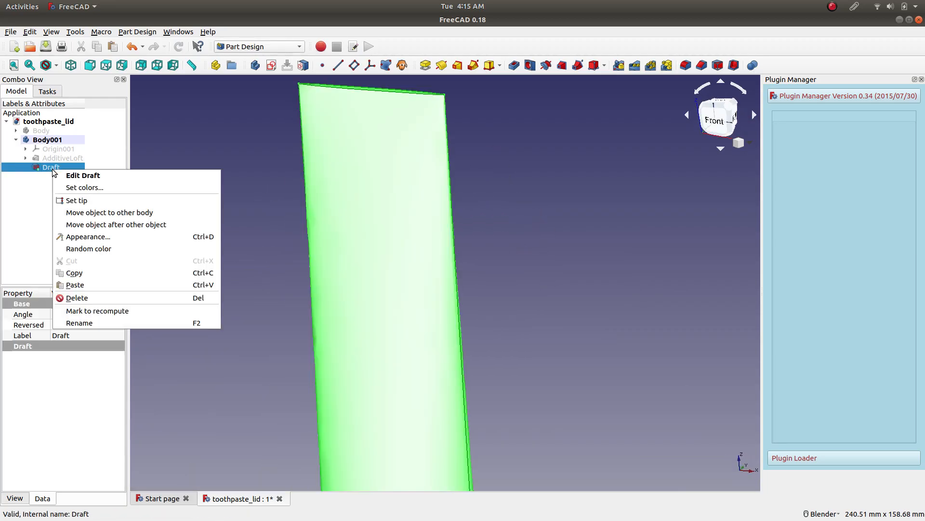
pyautogui.click(103, 297)
pyautogui.scroll(-4, 273, 218)
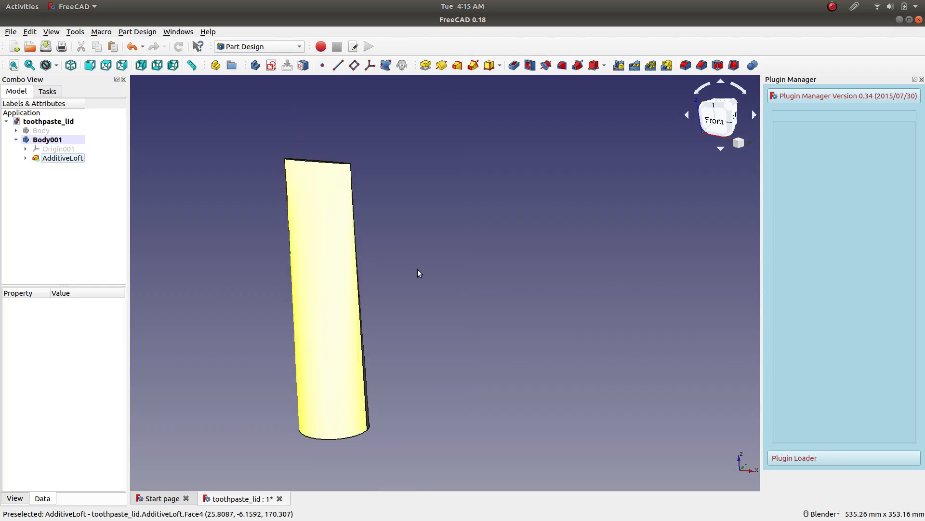
pyautogui.moveTo(251, 309); pyautogui.dragTo(233, 205, button='middle')
pyautogui.scroll(6, 271, 196)
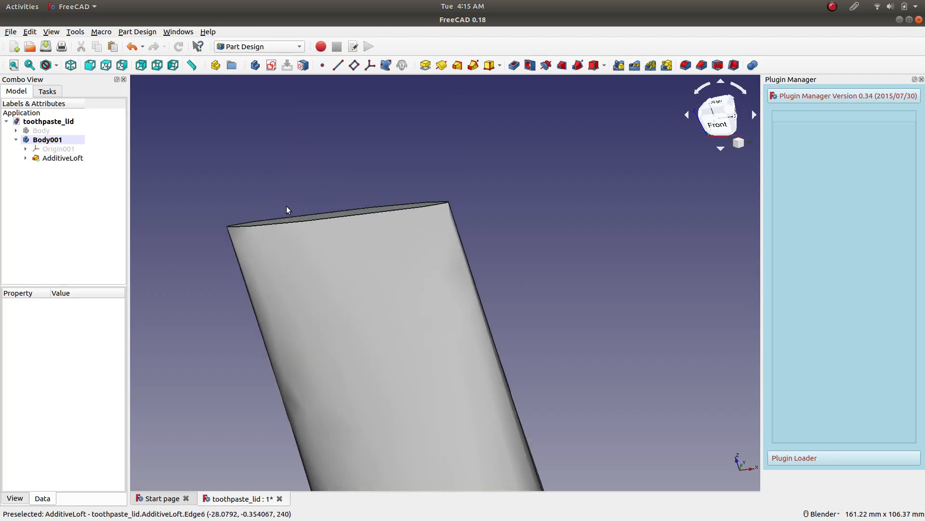
pyautogui.click(326, 215)
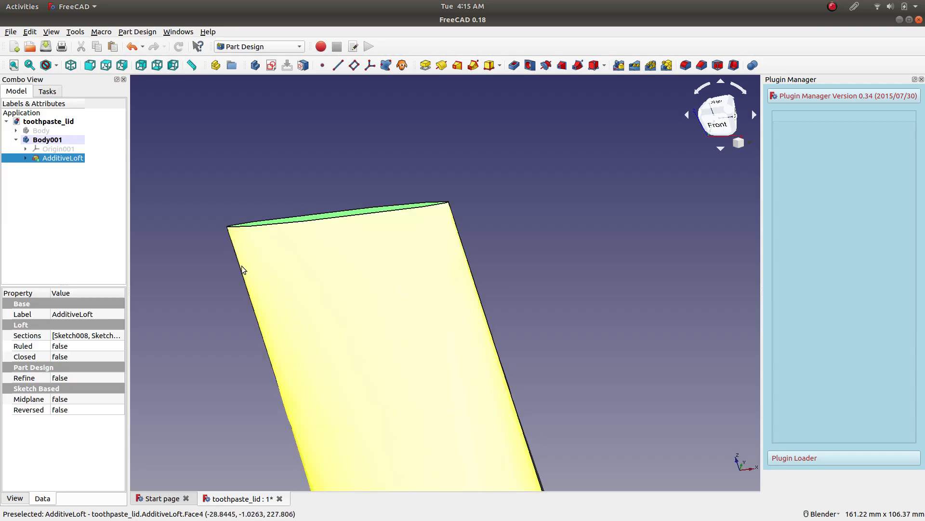
# Fillet the edge around the loft's wide bottom end face with a 3 mm radius.
pyautogui.scroll(-8, 241, 265)
pyautogui.moveTo(176, 436); pyautogui.dragTo(305, 320, button='middle')
pyautogui.moveTo(256, 366); pyautogui.dragTo(343, 293, button='middle')
pyautogui.scroll(6, 342, 293)
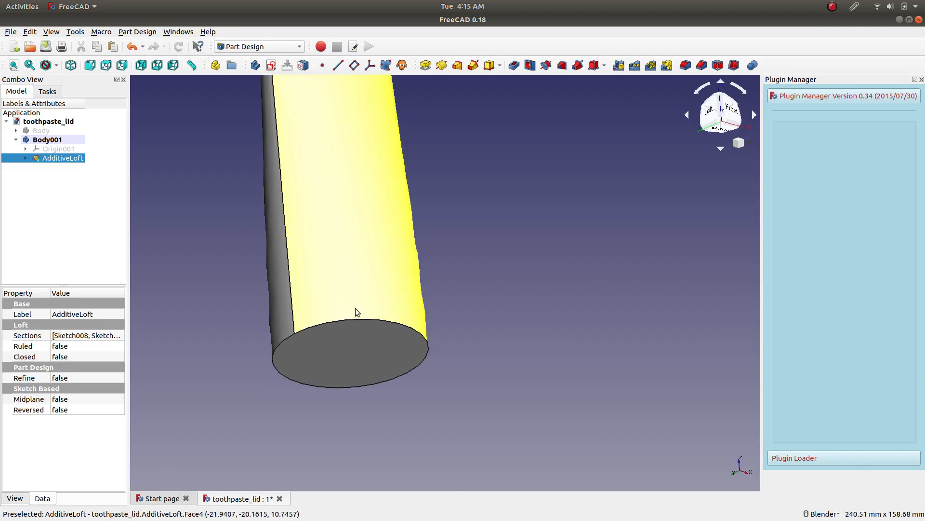
pyautogui.click(386, 320)
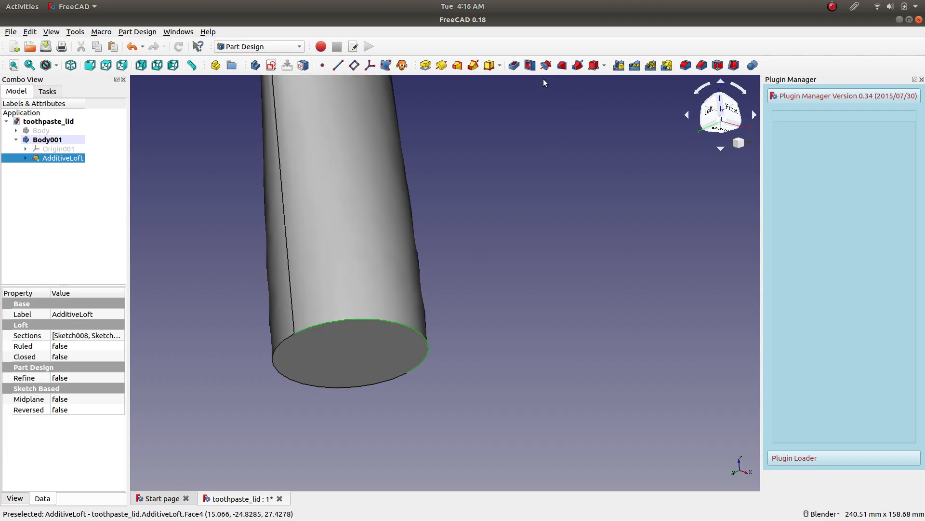
pyautogui.click(685, 66)
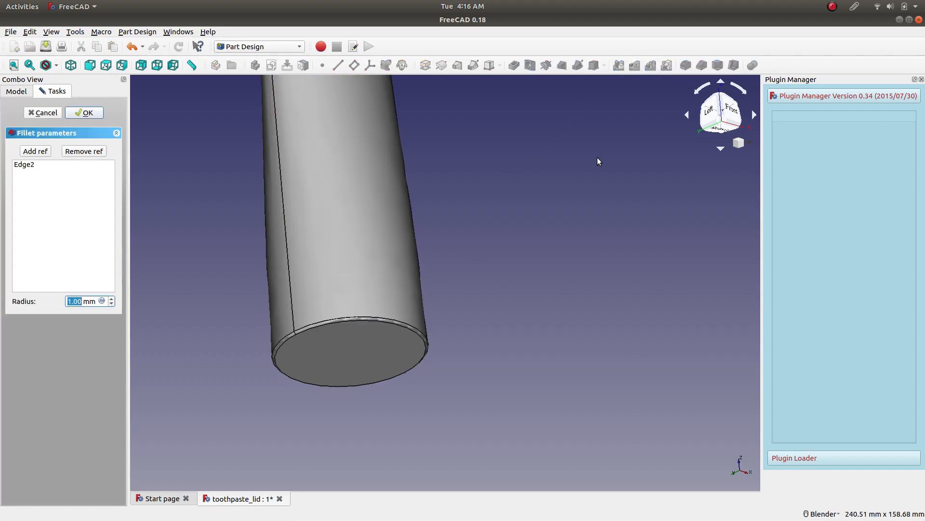
pyautogui.write('3')
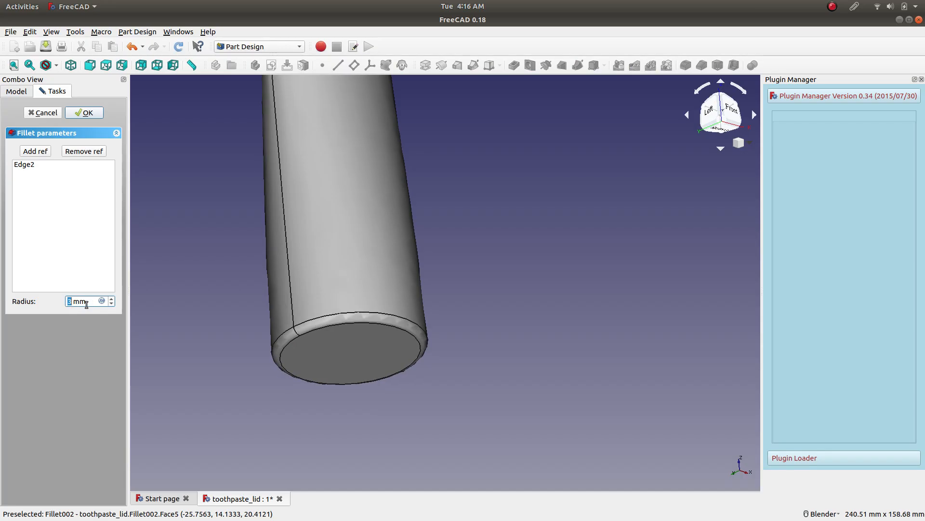
pyautogui.click(91, 115)
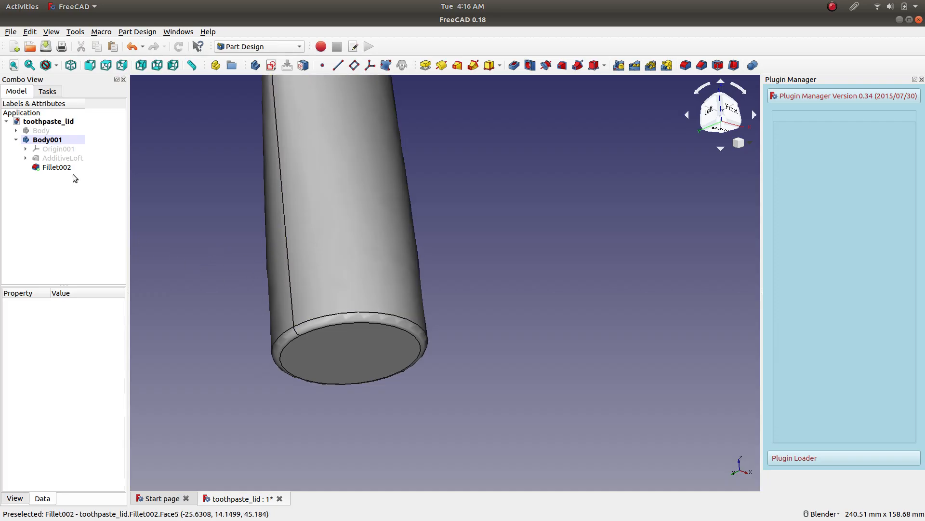
# Show the hidden lid body together with the tube and bring the joint between them into a front view.
pyautogui.click(43, 132)
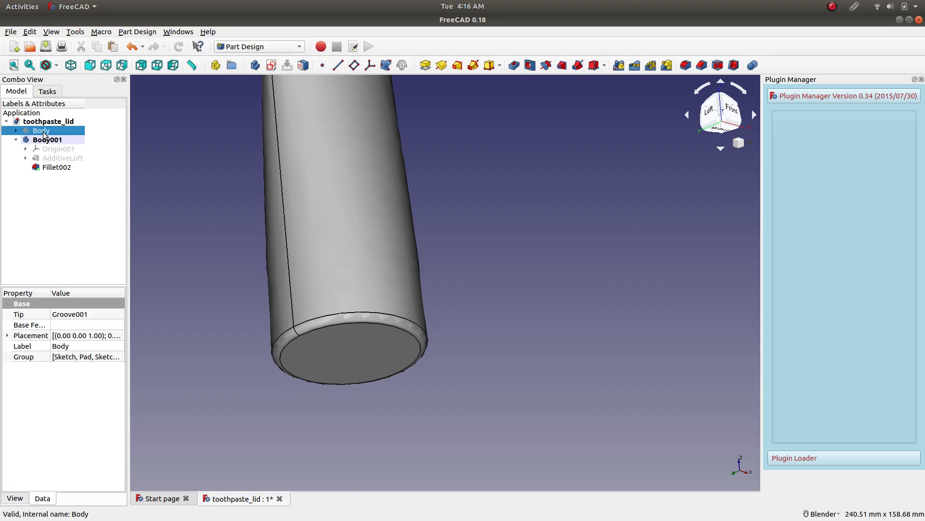
pyautogui.press('space')
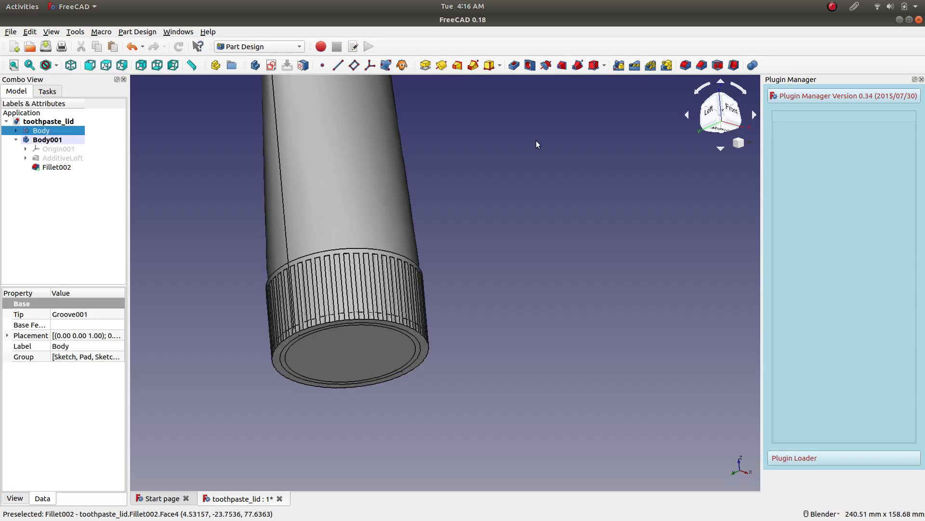
pyautogui.click(732, 115)
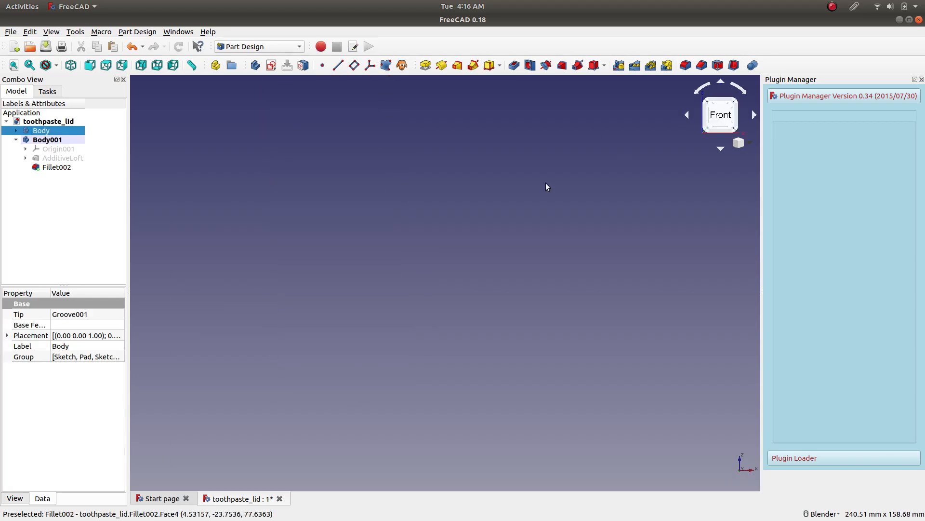
pyautogui.scroll(-10, 359, 295)
pyautogui.scroll(6, 281, 301)
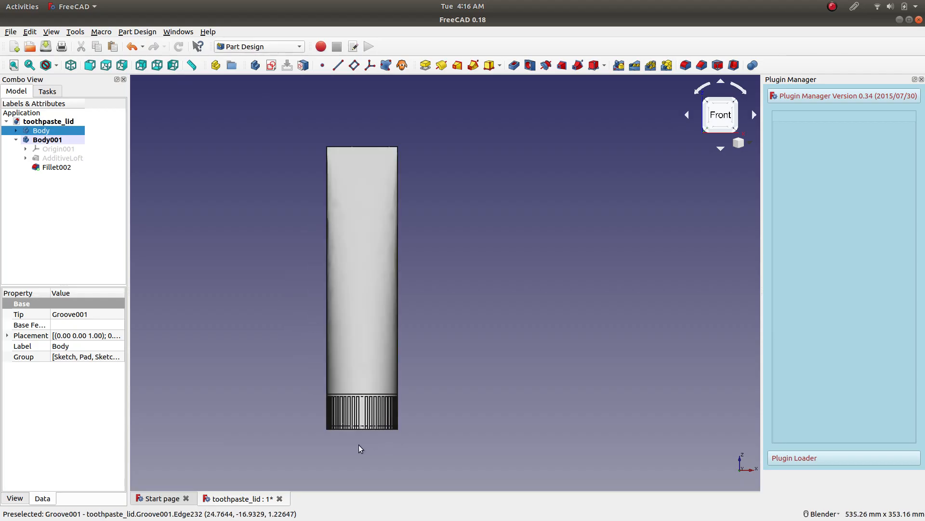
pyautogui.scroll(4, 358, 445)
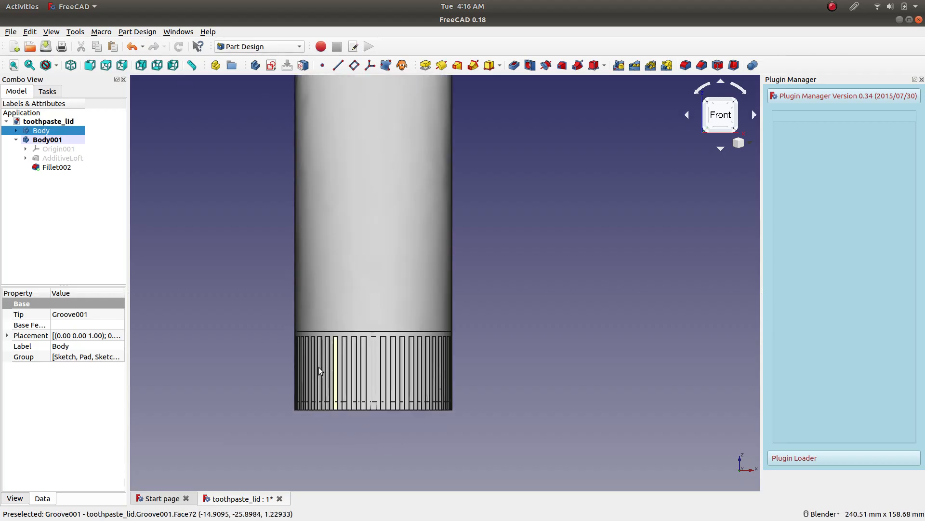
# Lower the lid body beneath the tube by setting its placement's Z position to -31 mm.
pyautogui.click(8, 336)
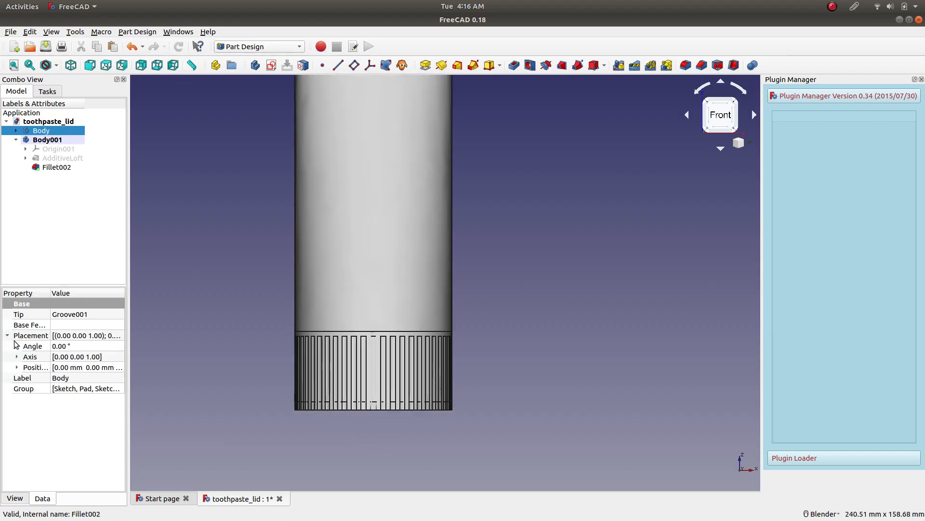
pyautogui.click(17, 367)
pyautogui.click(73, 400)
pyautogui.click(75, 403)
pyautogui.scroll(-13, 77, 400)
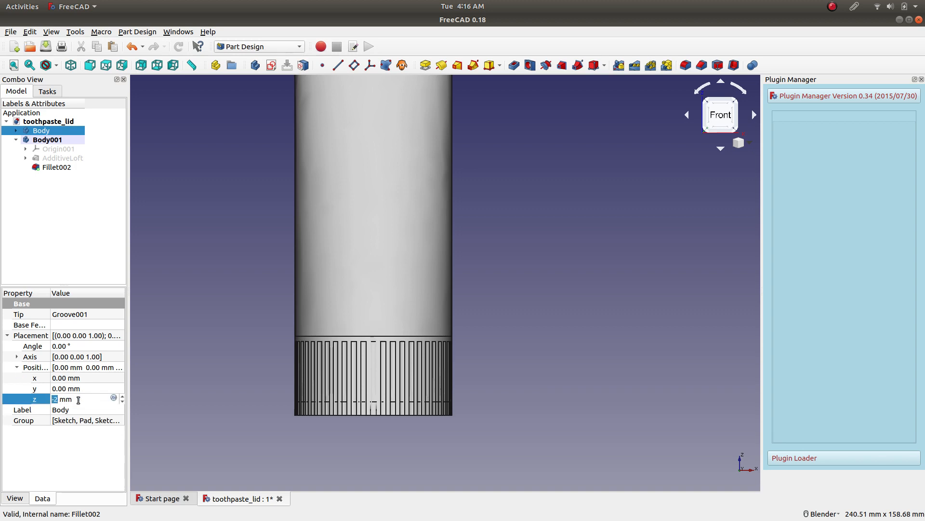
pyautogui.scroll(-20, 78, 399)
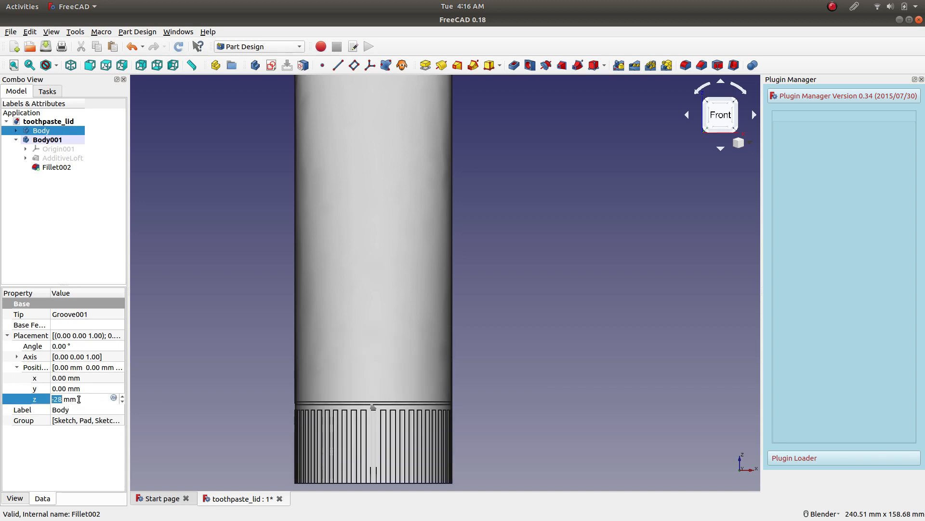
pyautogui.scroll(2, 79, 399)
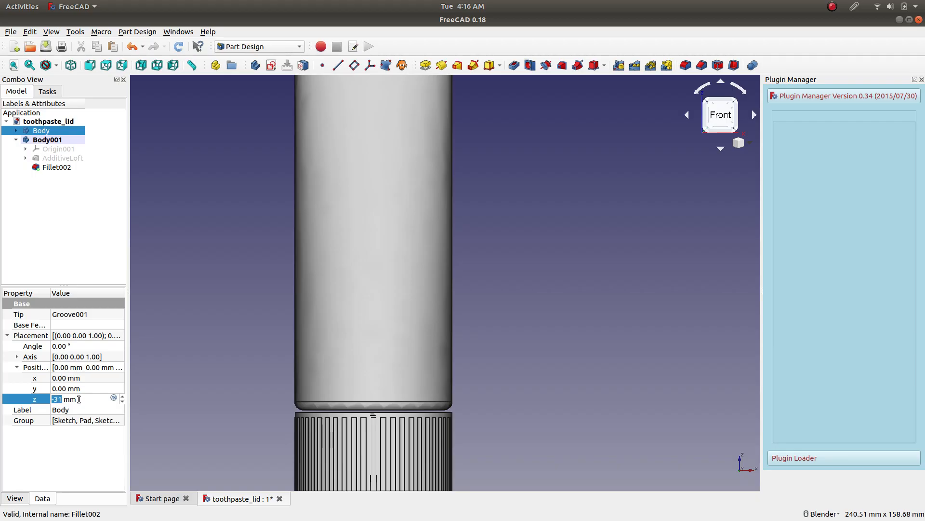
# Close the gap under the tube's rounded bottom by setting the lid body's Z position to -28 mm.
pyautogui.moveTo(413, 358); pyautogui.dragTo(421, 382, button='middle')
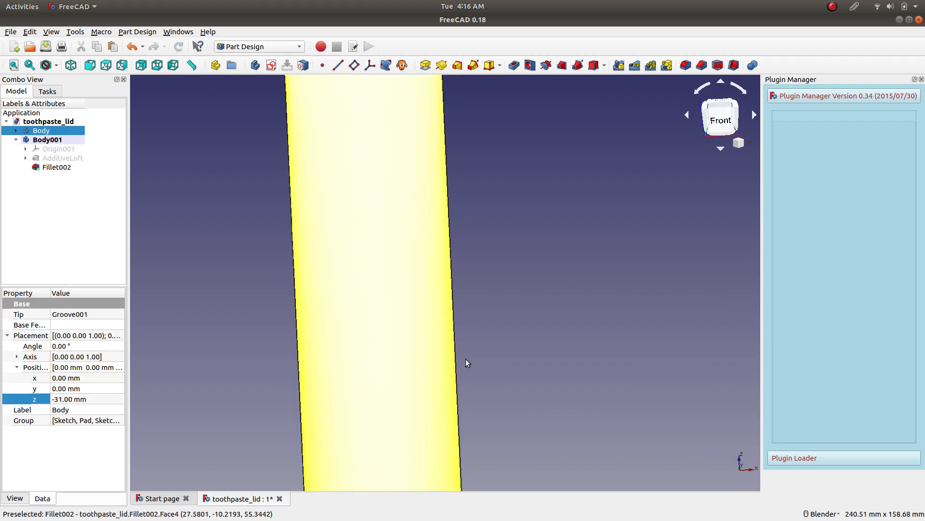
pyautogui.scroll(-5, 511, 273)
pyautogui.scroll(10, 482, 380)
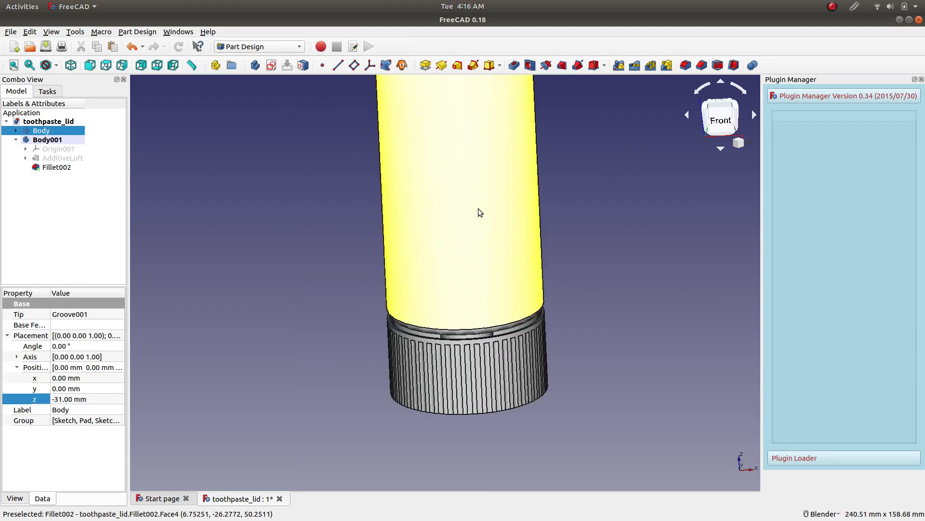
pyautogui.click(720, 124)
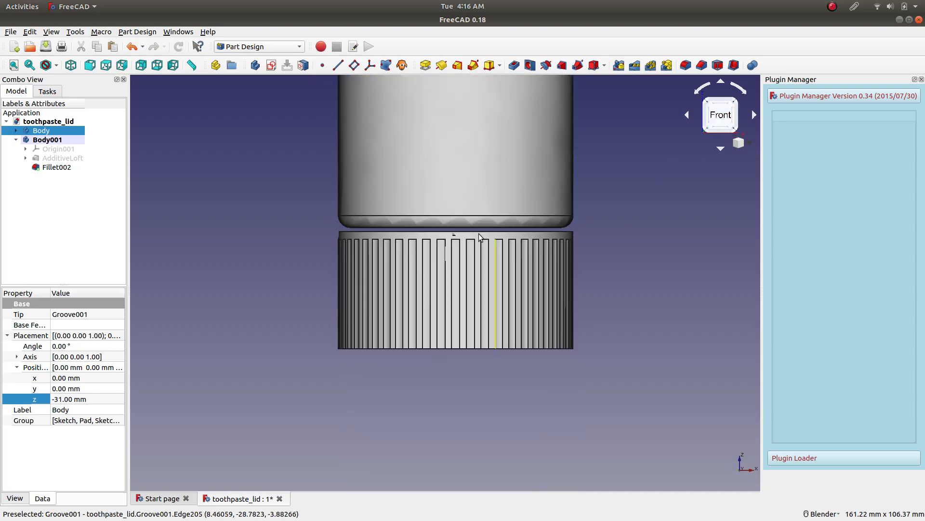
pyautogui.scroll(2, 451, 169)
pyautogui.scroll(2, 453, 179)
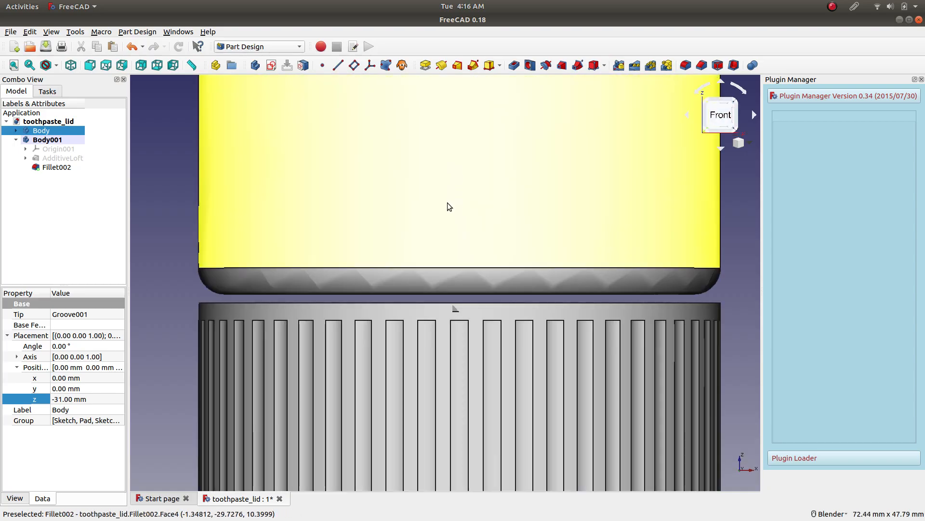
pyautogui.click(94, 399)
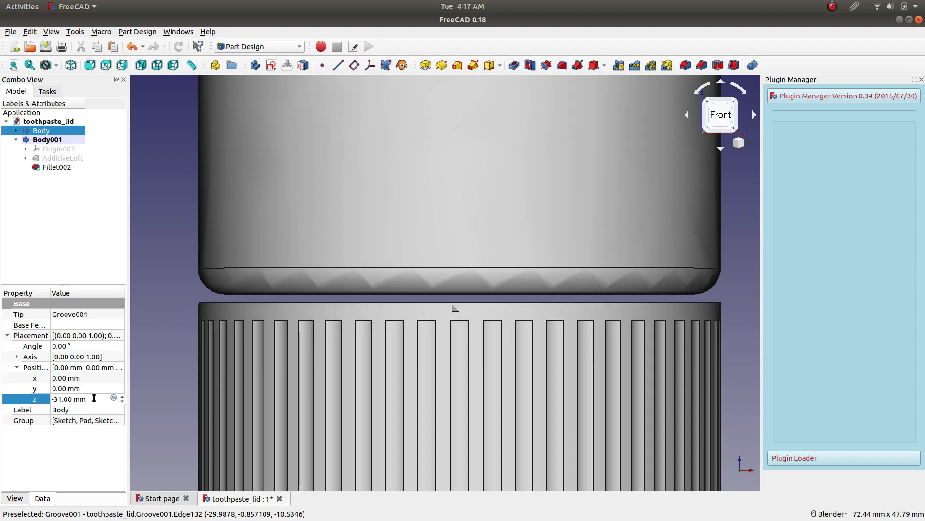
pyautogui.scroll(1, 95, 398)
pyautogui.scroll(1, 96, 397)
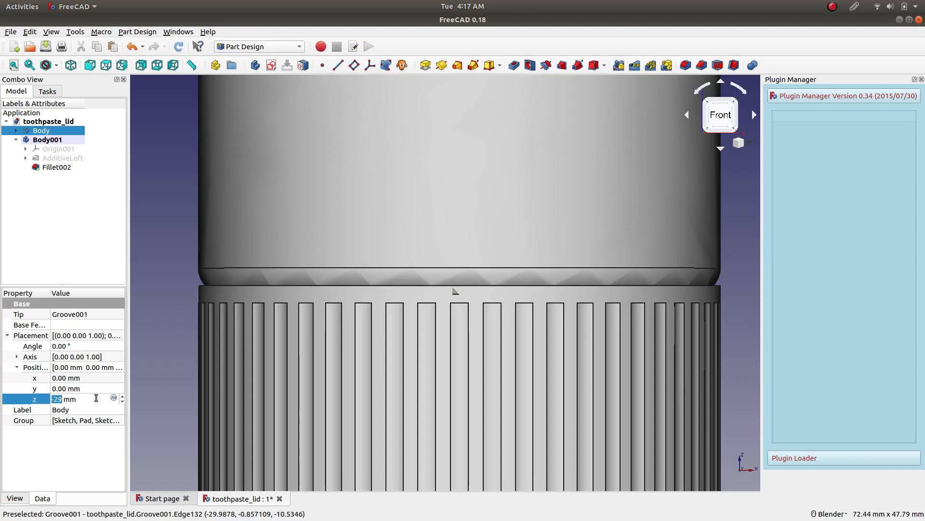
pyautogui.scroll(1, 96, 397)
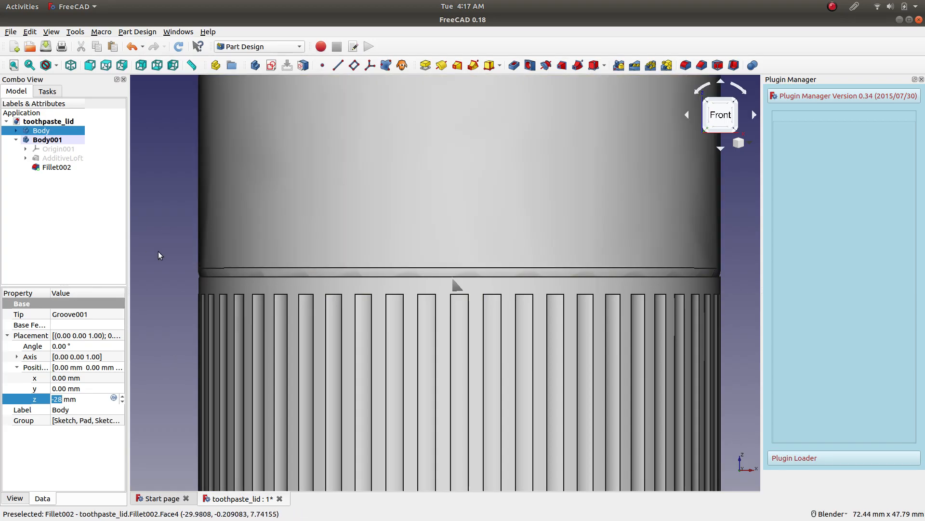
pyautogui.click(159, 262)
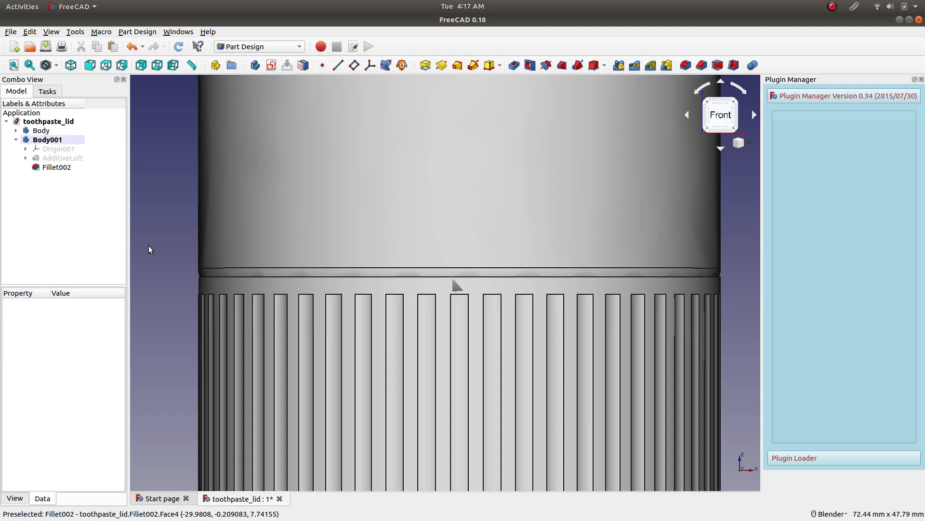
# Make the lid body semi-transparent by raising the transparency in its appearance settings.
pyautogui.click(40, 131)
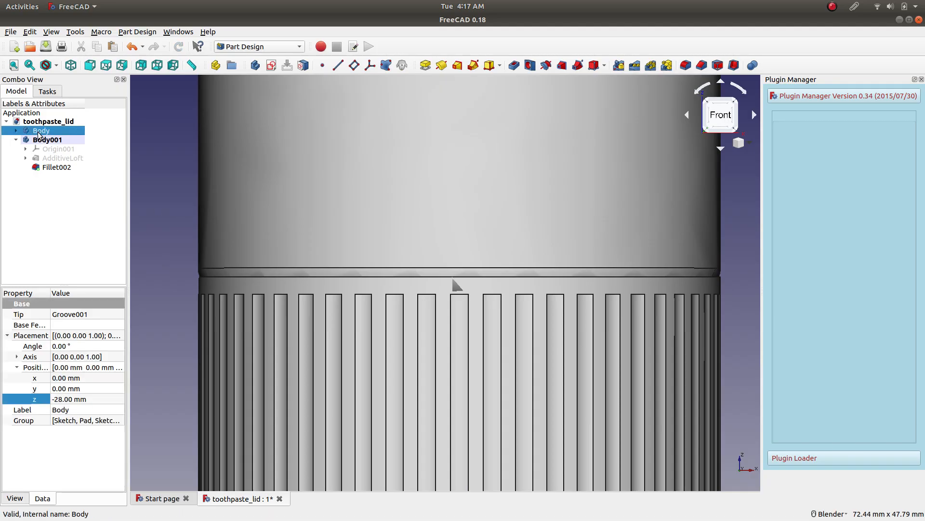
pyautogui.rightClick(38, 132)
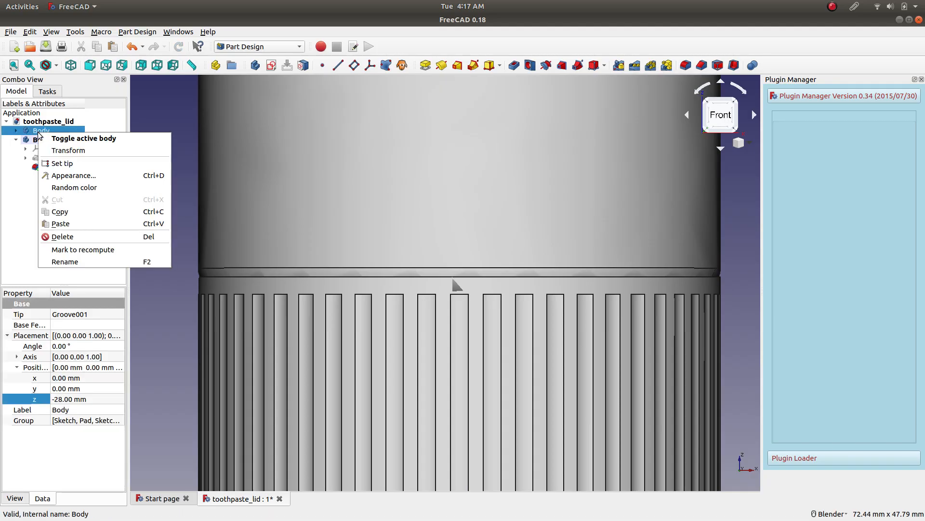
pyautogui.click(102, 176)
pyautogui.moveTo(15, 213); pyautogui.dragTo(82, 213)
pyautogui.click(116, 260)
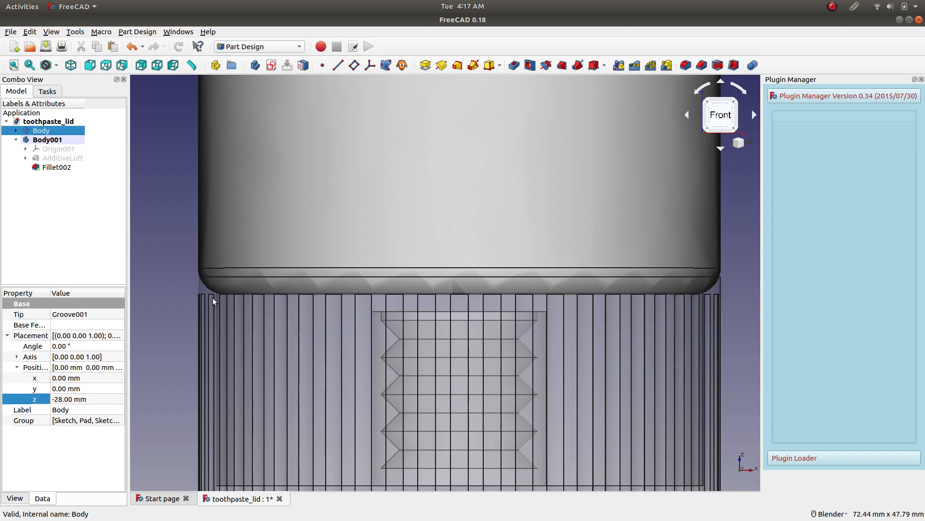
# Examine the lid's threaded socket and how its rim meets the tube's rounded bottom from the front.
pyautogui.scroll(-2, 181, 274)
pyautogui.scroll(1, 187, 227)
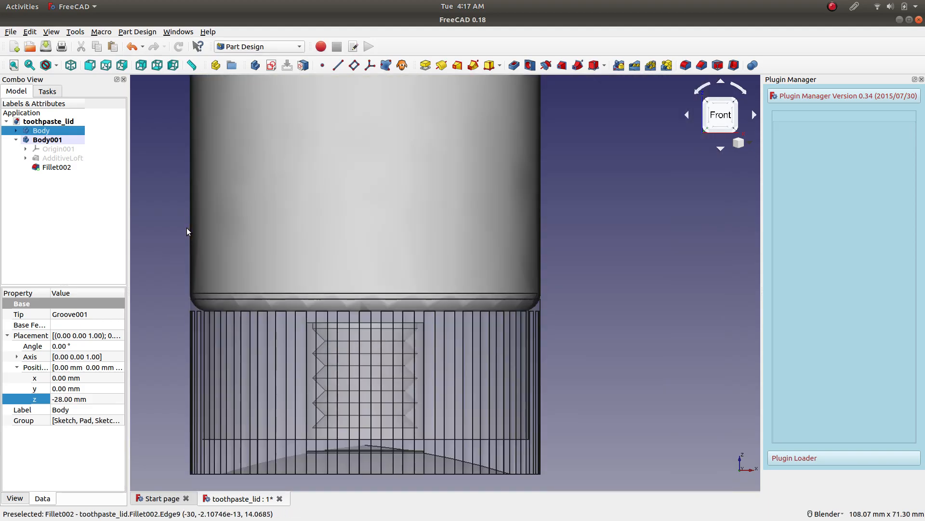
pyautogui.scroll(1, 310, 302)
pyautogui.scroll(-3, 389, 325)
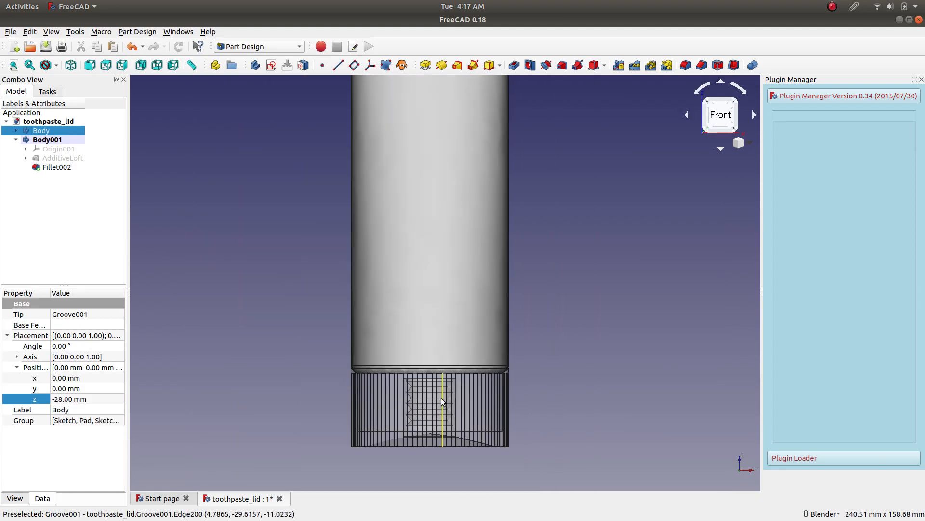
pyautogui.scroll(3, 446, 419)
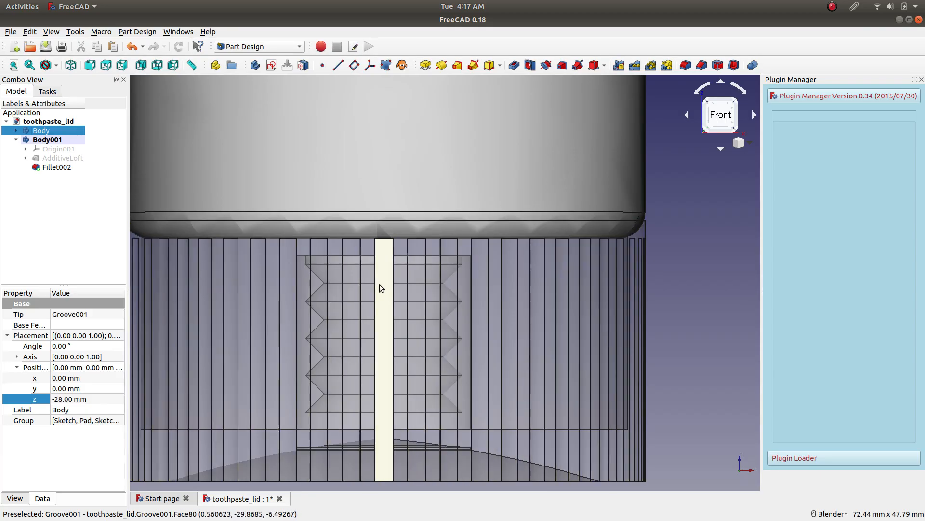
pyautogui.scroll(-1, 365, 261)
pyautogui.scroll(2, 340, 251)
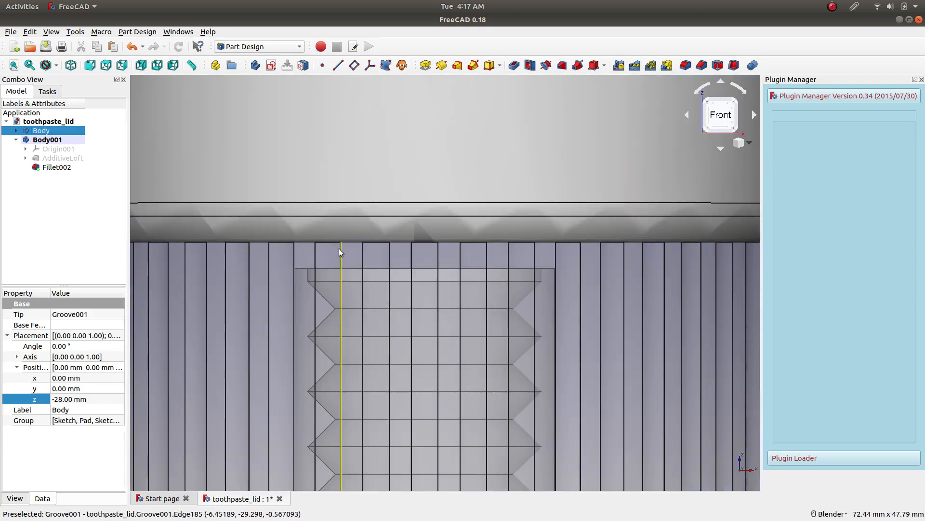
pyautogui.scroll(-1, 340, 249)
pyautogui.scroll(-2, 305, 278)
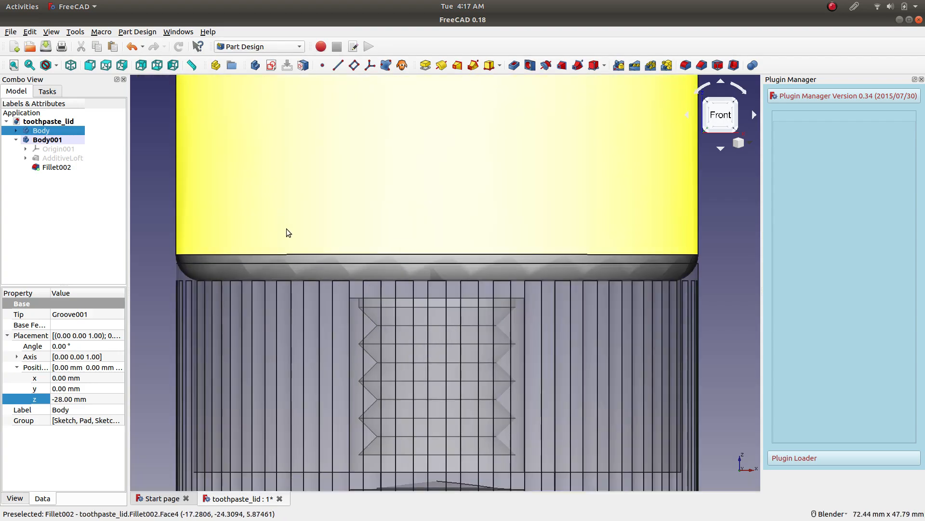
# Save the document and deselect the lid body.
pyautogui.click(46, 46)
pyautogui.scroll(-2, 308, 228)
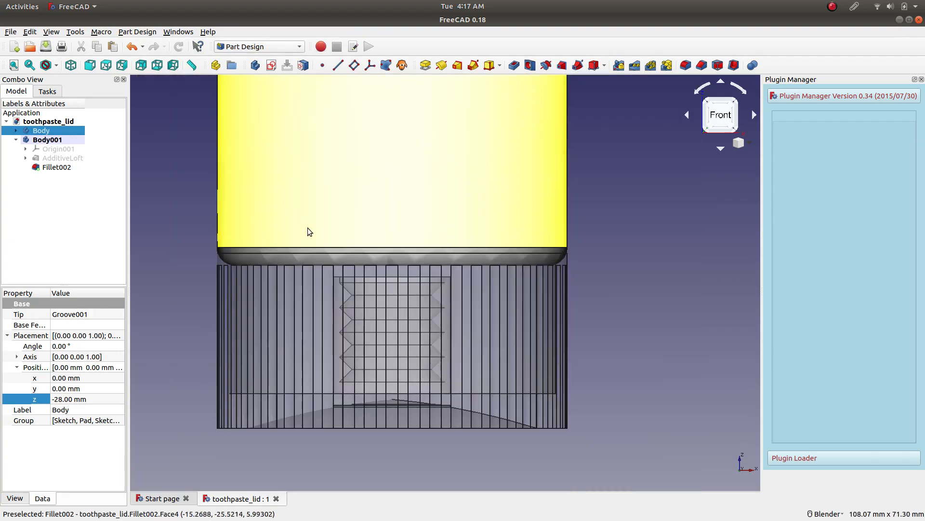
pyautogui.scroll(2, 366, 228)
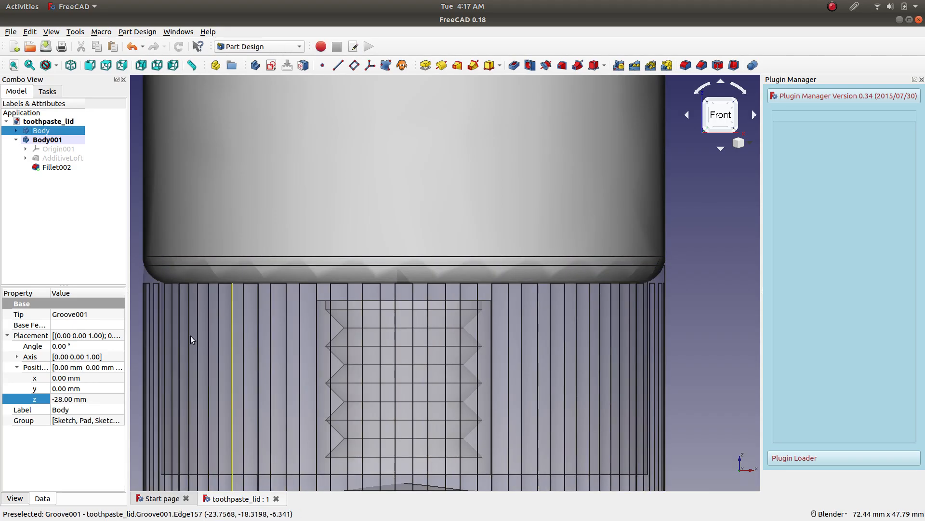
pyautogui.scroll(-4, 337, 203)
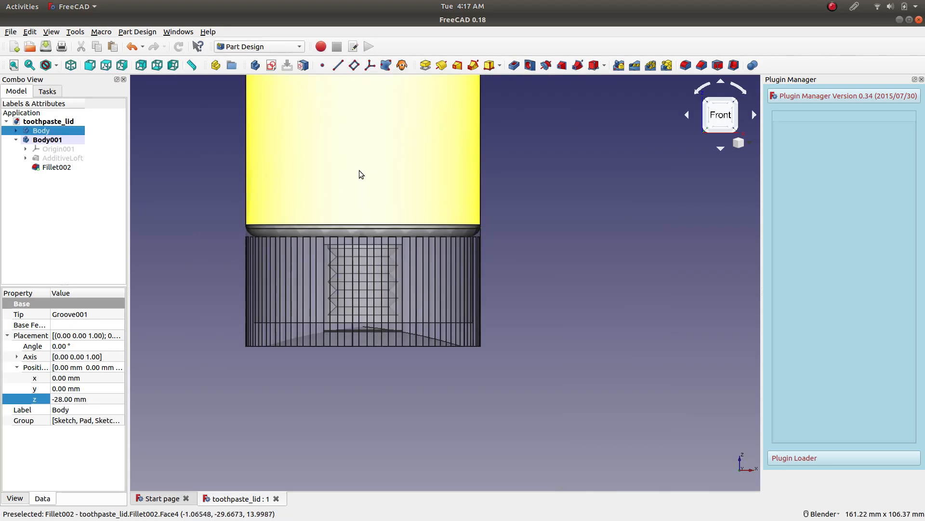
pyautogui.scroll(2, 185, 150)
pyautogui.click(236, 183)
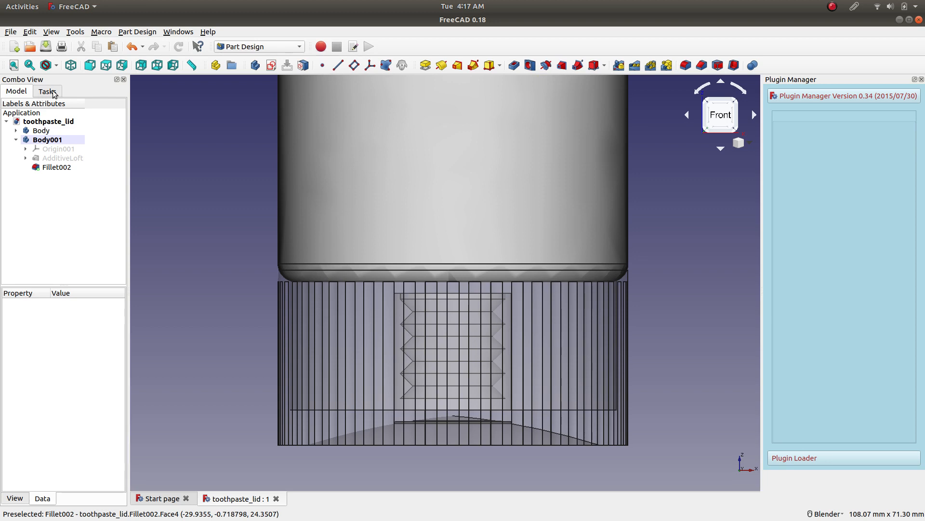
# Create a new sketch on the XZ base plane of the tube body.
pyautogui.click(271, 65)
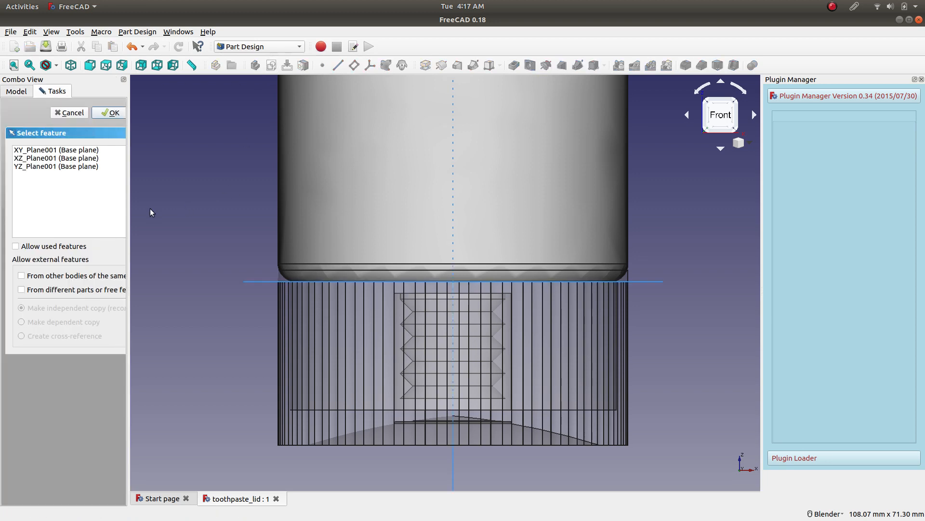
pyautogui.moveTo(216, 190); pyautogui.dragTo(237, 223, button='middle')
pyautogui.scroll(-10, 255, 229)
pyautogui.scroll(-4, 371, 204)
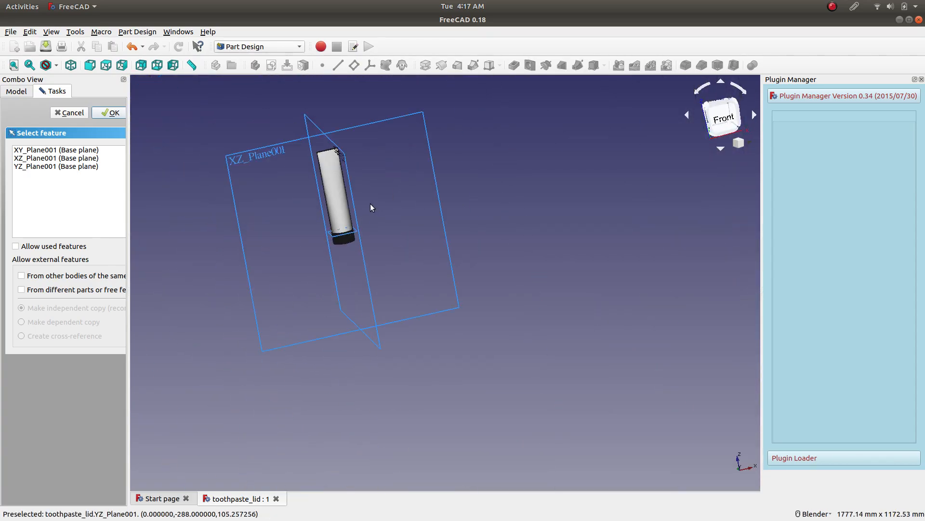
pyautogui.scroll(4, 276, 186)
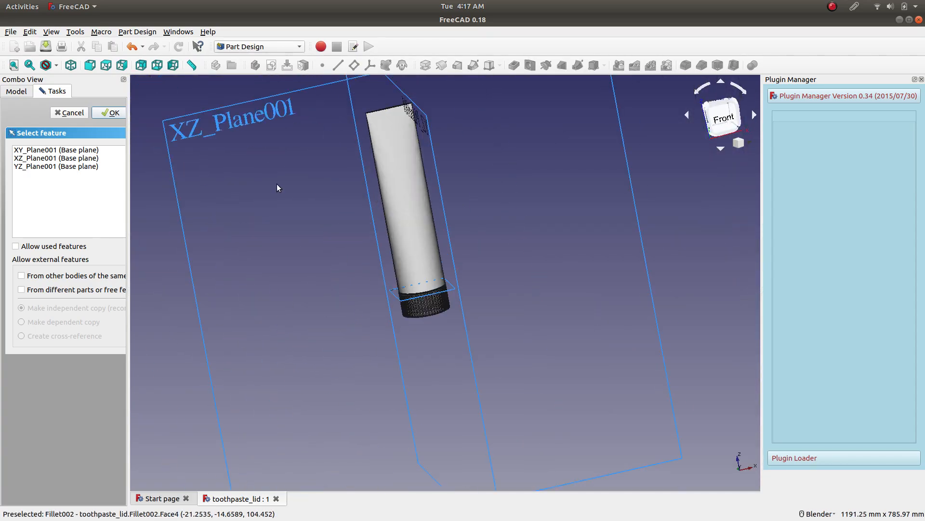
pyautogui.click(177, 129)
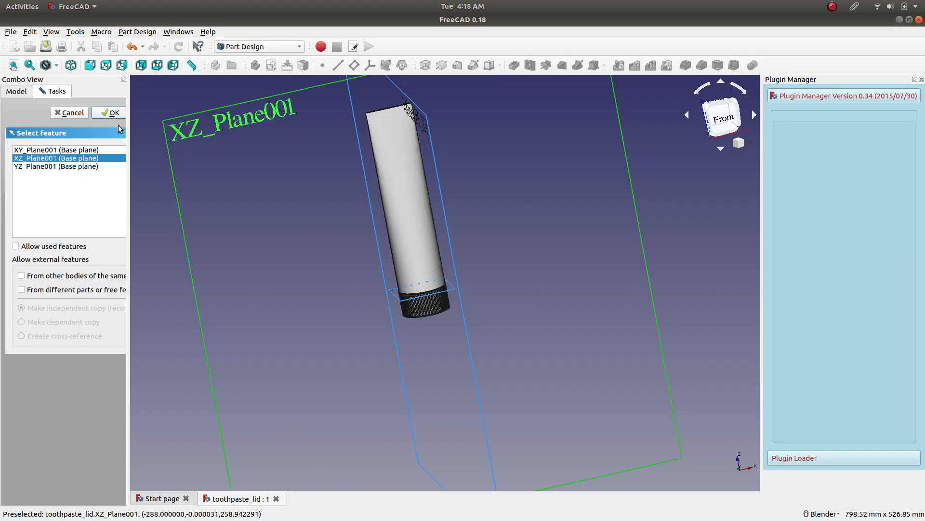
pyautogui.click(111, 113)
# Draw a horizontal line from the origin towards negative X along the tube's bottom edge.
pyautogui.scroll(8, 425, 251)
pyautogui.scroll(4, 617, 328)
pyautogui.scroll(4, 613, 323)
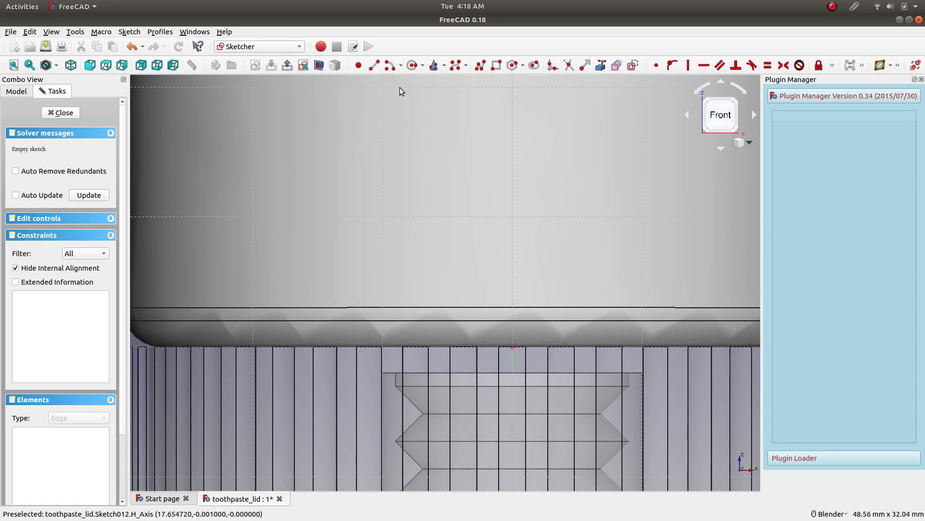
pyautogui.click(374, 65)
pyautogui.click(512, 347)
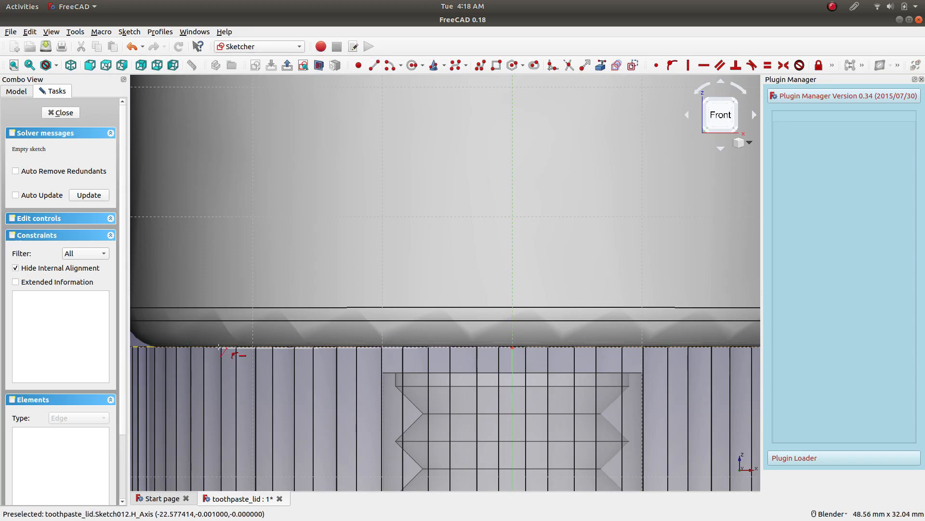
pyautogui.click(195, 347)
pyautogui.click(199, 346)
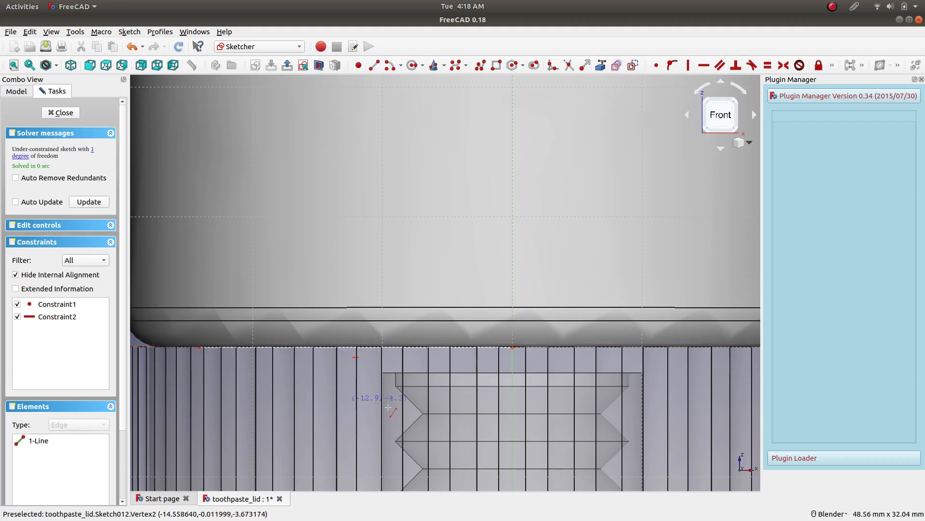
# Move the line's free end inward along the horizontal axis to about 18.8 mm from the origin.
pyautogui.scroll(-2, 513, 367)
pyautogui.scroll(2, 513, 367)
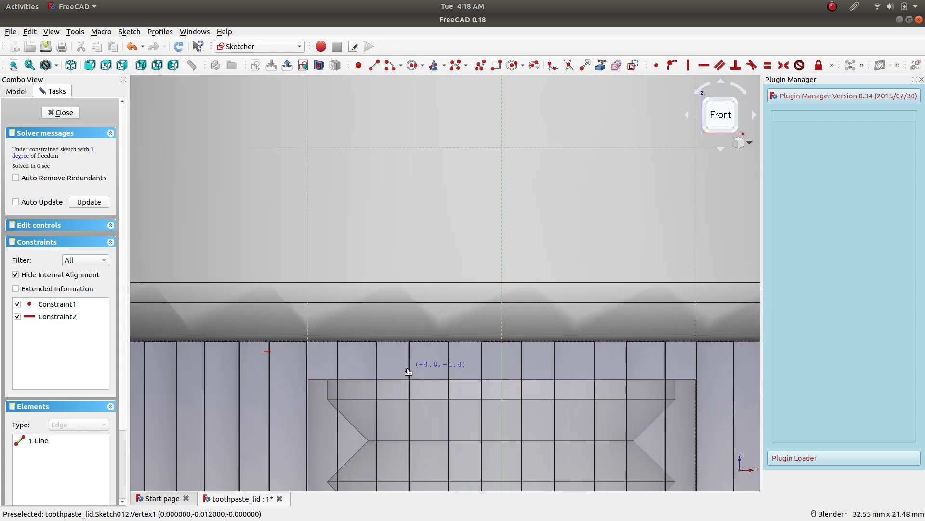
pyautogui.moveTo(409, 337); pyautogui.dragTo(372, 357)
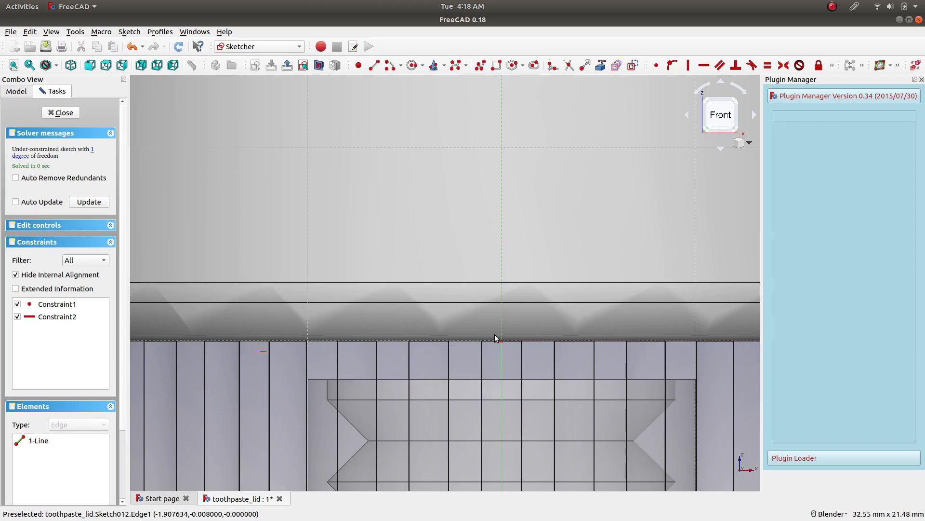
pyautogui.scroll(-3, 355, 350)
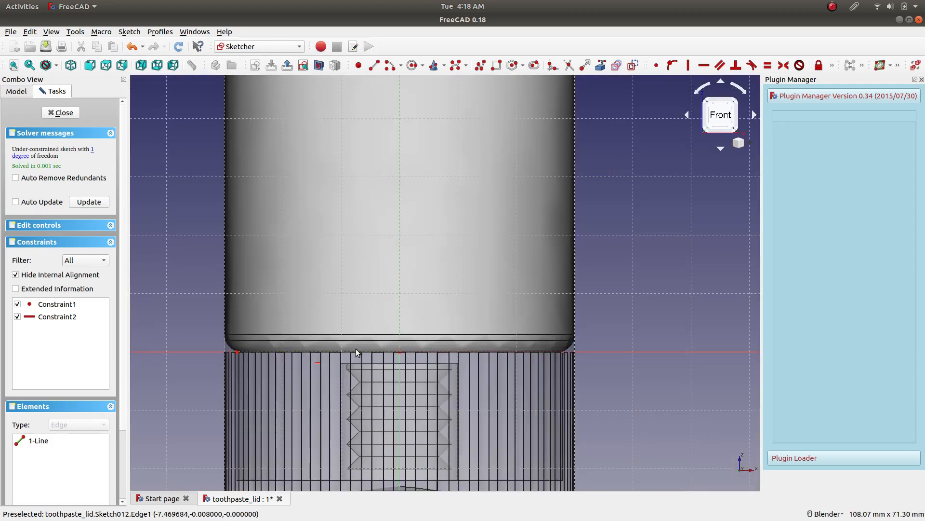
pyautogui.moveTo(238, 353); pyautogui.dragTo(290, 378)
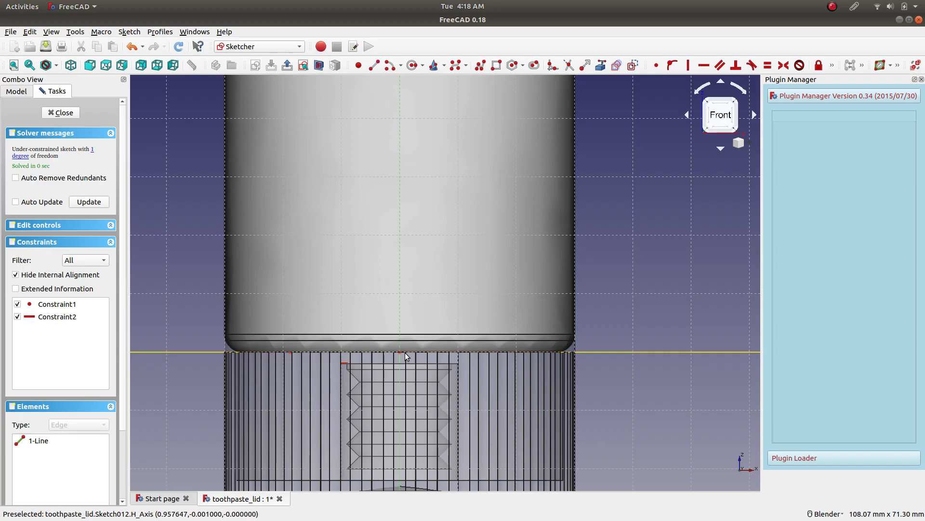
# Check the line's coincident and horizontal constraints one by one, and shift its free end slightly outward.
pyautogui.click(80, 317)
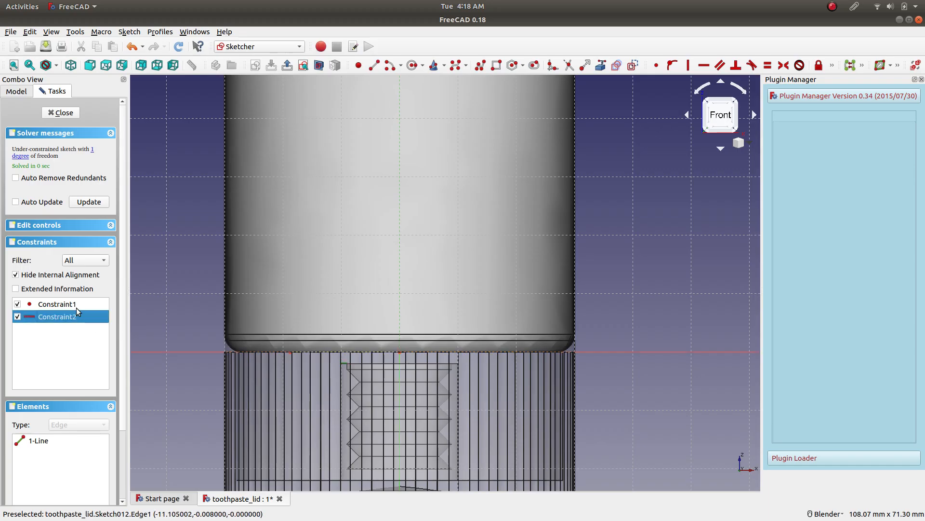
pyautogui.click(77, 306)
pyautogui.click(74, 314)
pyautogui.click(76, 304)
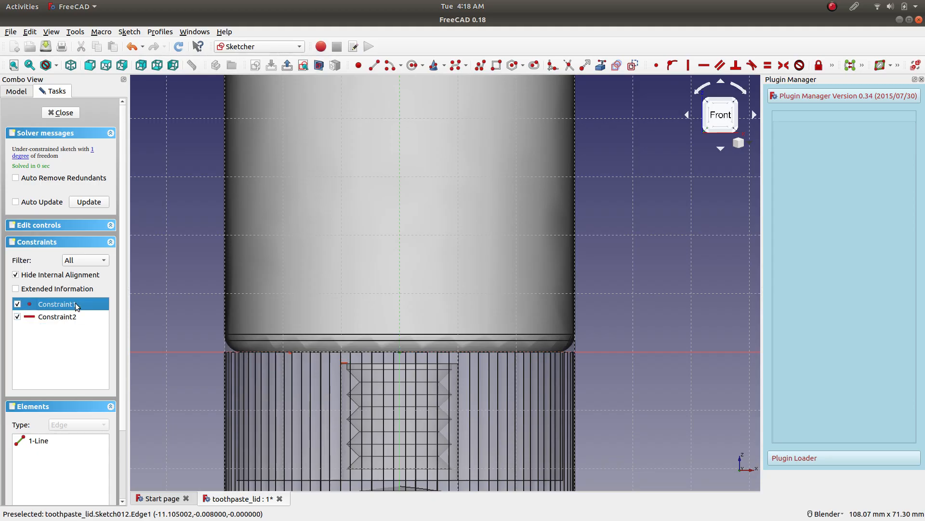
pyautogui.scroll(4, 401, 351)
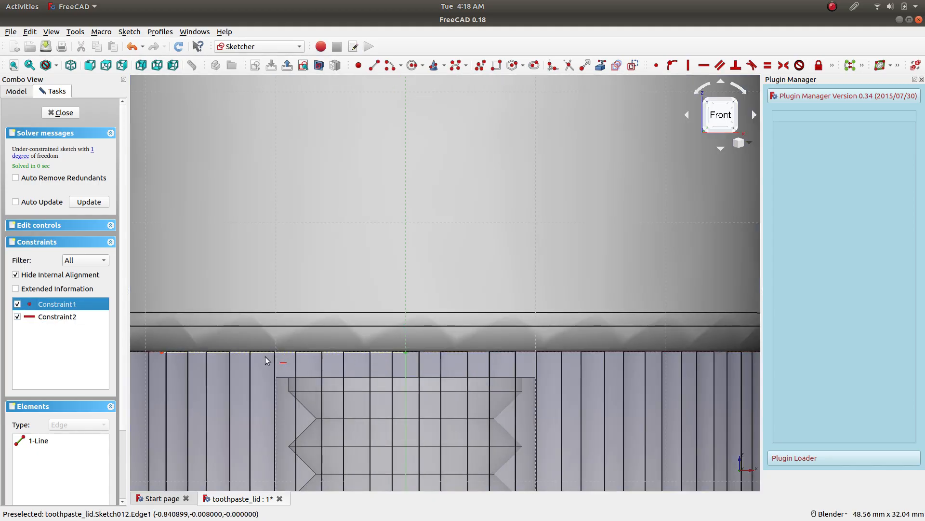
pyautogui.scroll(-4, 265, 356)
pyautogui.scroll(2, 276, 353)
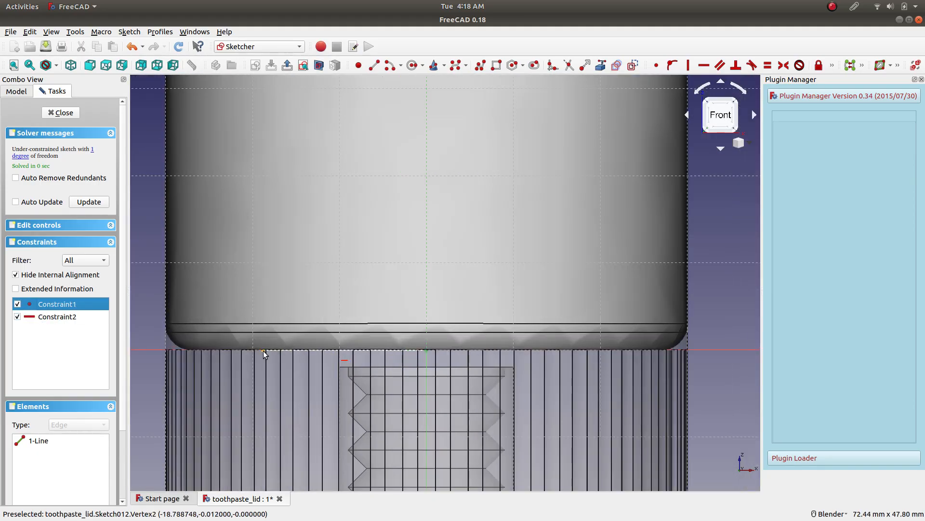
pyautogui.moveTo(263, 351); pyautogui.dragTo(252, 353)
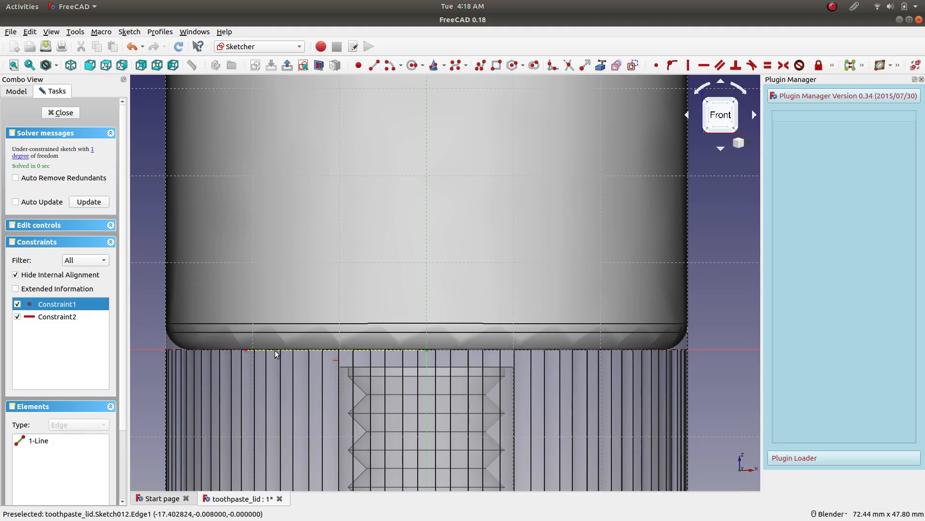
# Turn on the sketch section view to cut the tube and lid at the sketch plane.
pyautogui.click(282, 350)
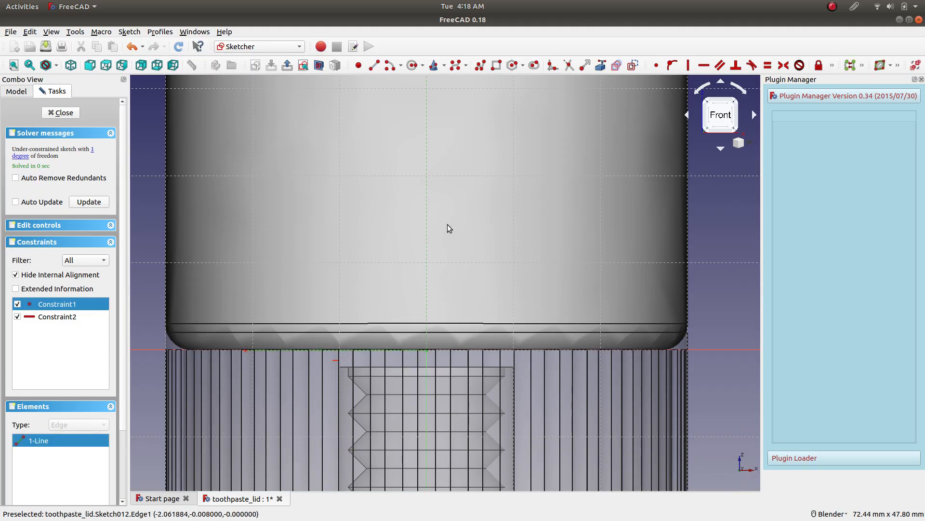
pyautogui.click(319, 65)
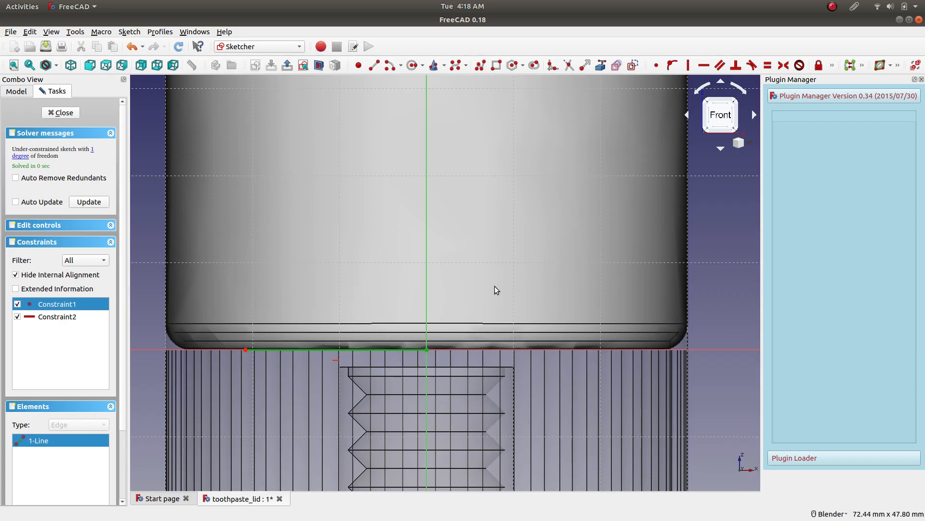
pyautogui.moveTo(412, 249); pyautogui.dragTo(582, 321, button='middle')
pyautogui.click(712, 127)
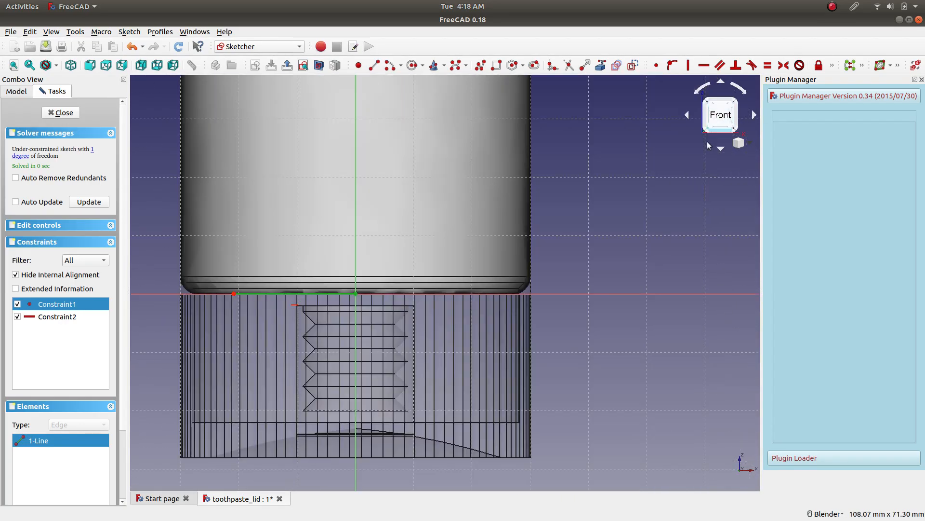
pyautogui.scroll(2, 251, 261)
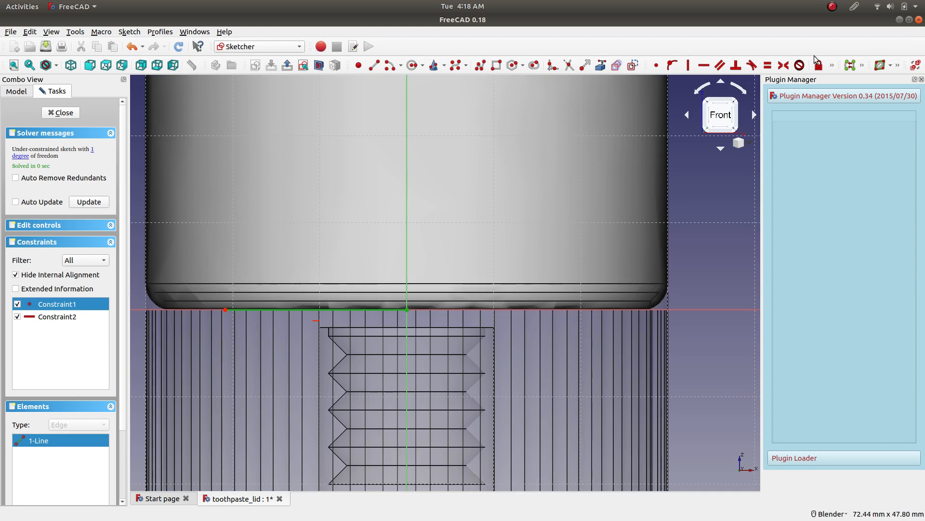
pyautogui.click(832, 65)
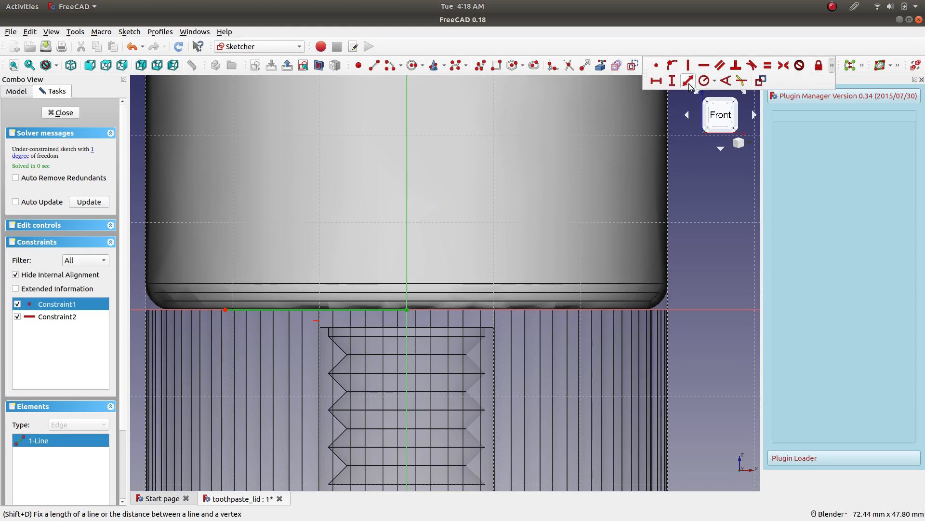
pyautogui.click(654, 86)
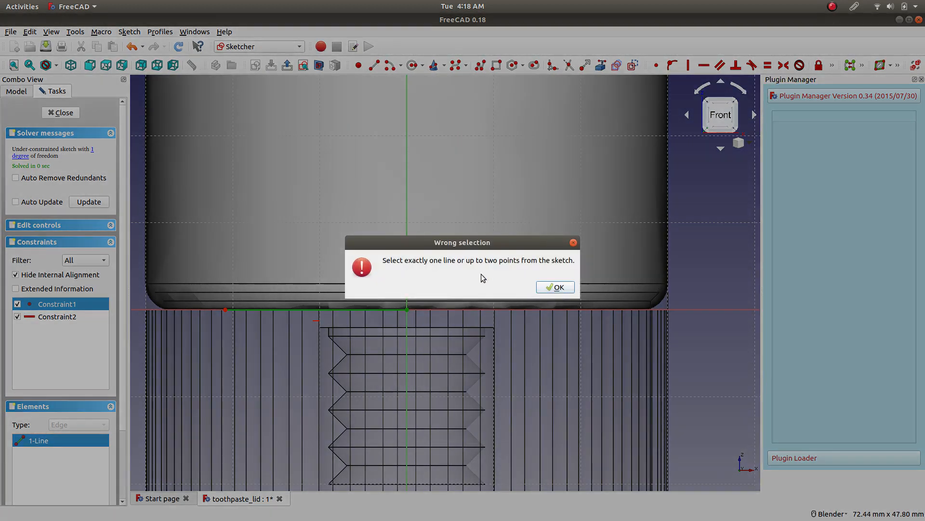
pyautogui.click(559, 288)
# Constrain the horizontal line to a horizontal distance of 25 mm.
pyautogui.click(731, 236)
pyautogui.click(283, 309)
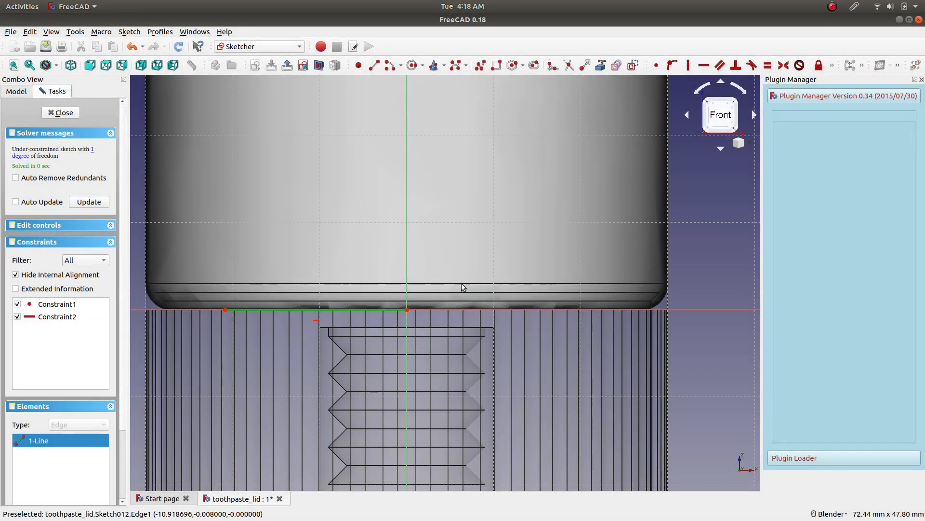
pyautogui.click(832, 66)
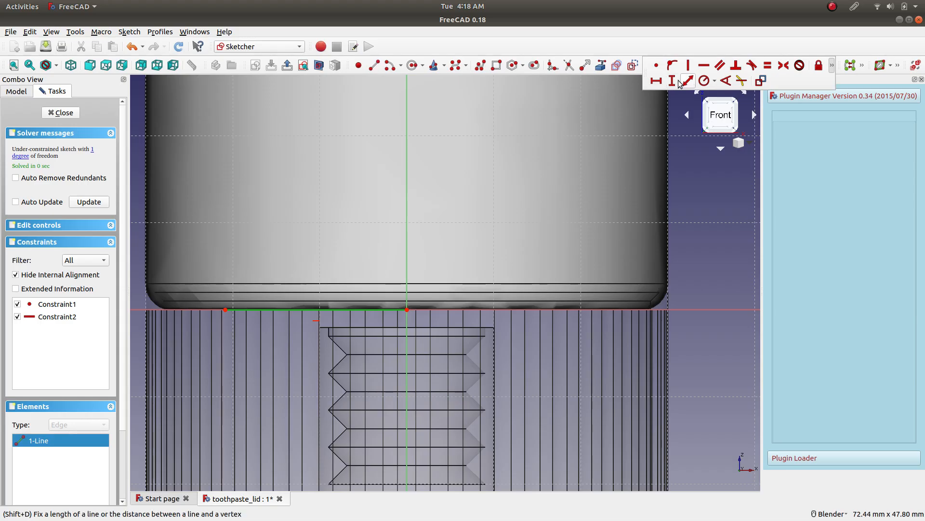
pyautogui.click(656, 80)
pyautogui.write('25')
pyautogui.press('Return')
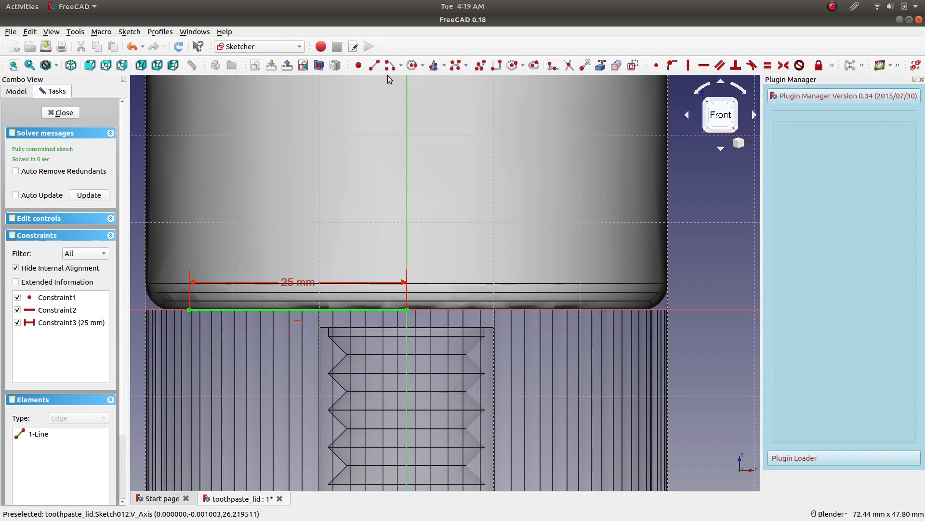
# Draw a gently sloping line about 16.2 mm long from just below the 25 mm line's outer end to the lid's threaded socket.
pyautogui.click(374, 65)
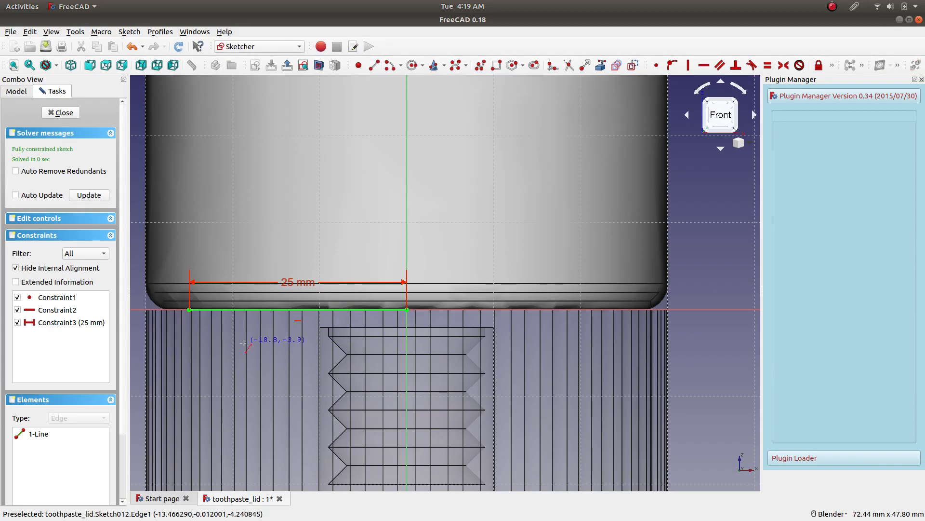
pyautogui.click(191, 317)
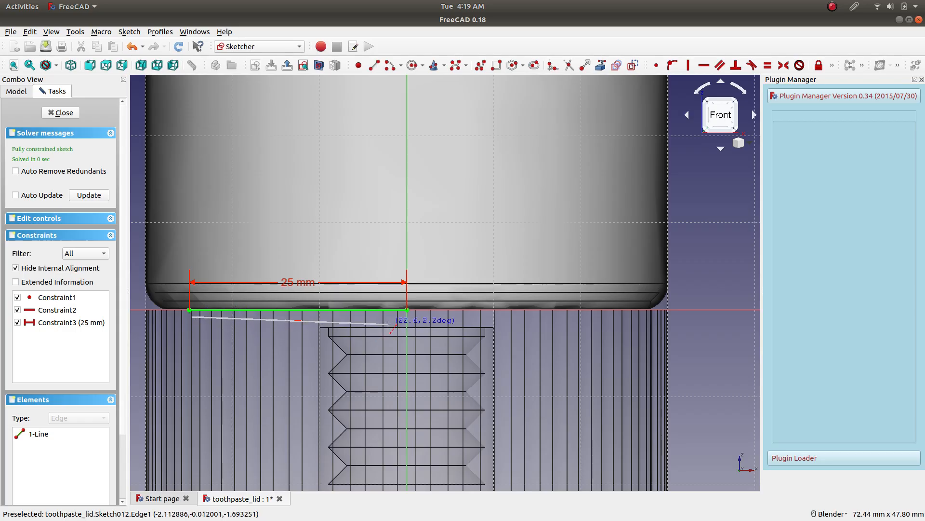
pyautogui.click(333, 326)
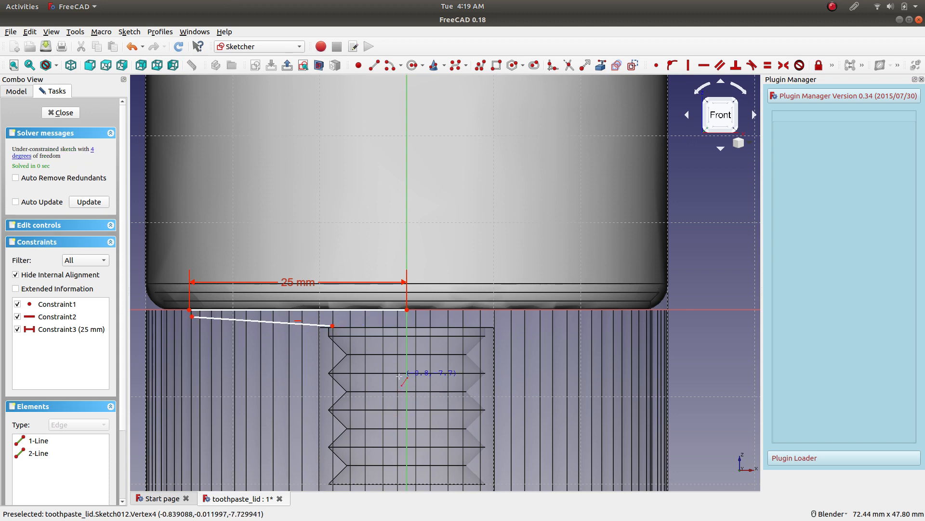
# Draw a short vertical line downward from just below the 25 mm line's outer end to the height of the sloping line's start.
pyautogui.scroll(-1, 363, 452)
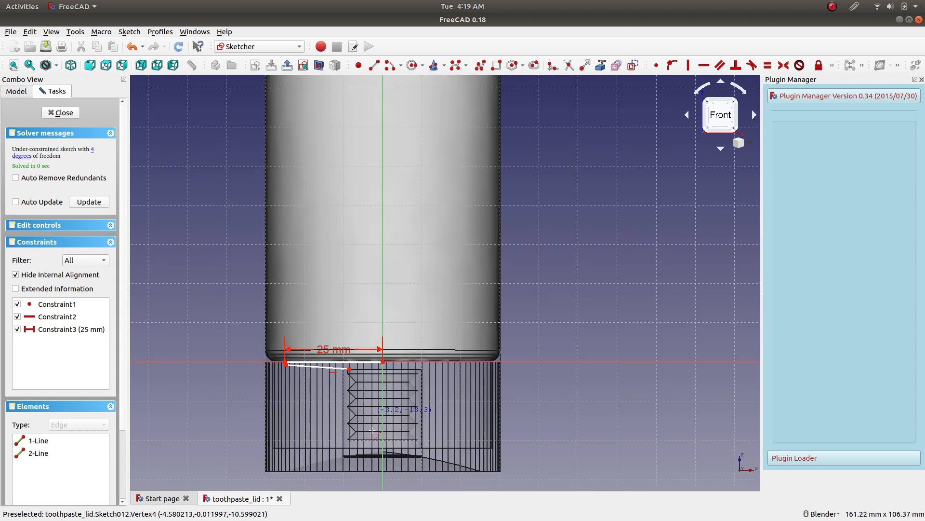
pyautogui.scroll(1, 363, 452)
pyautogui.scroll(2, 333, 265)
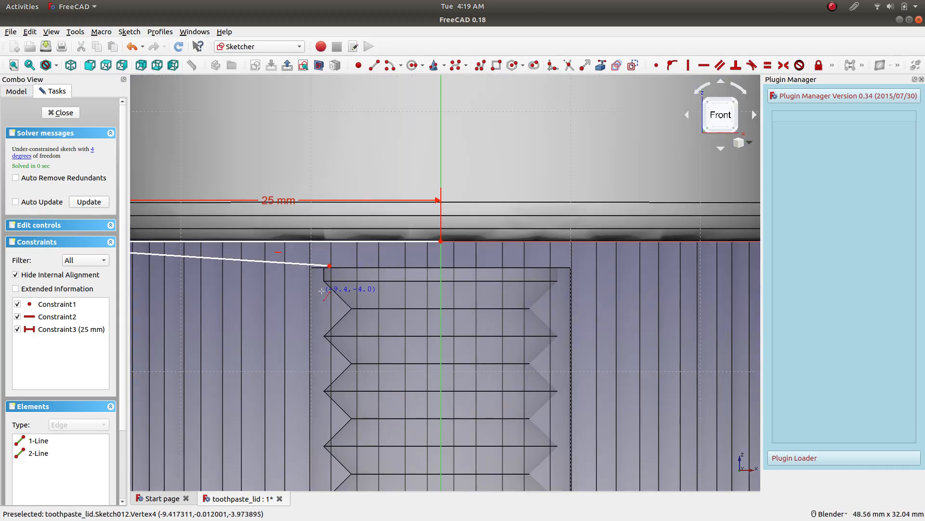
pyautogui.scroll(-4, 321, 290)
pyautogui.scroll(4, 305, 282)
pyautogui.scroll(-2, 266, 277)
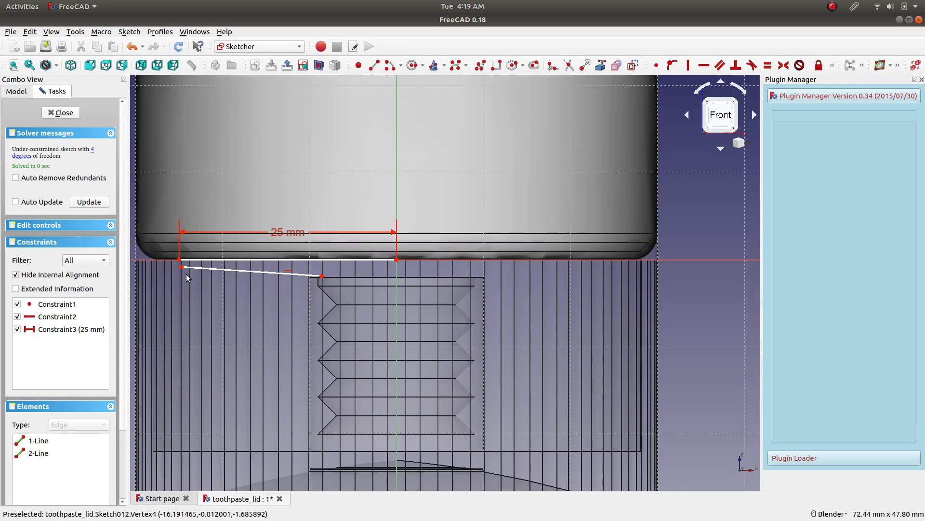
pyautogui.scroll(4, 179, 267)
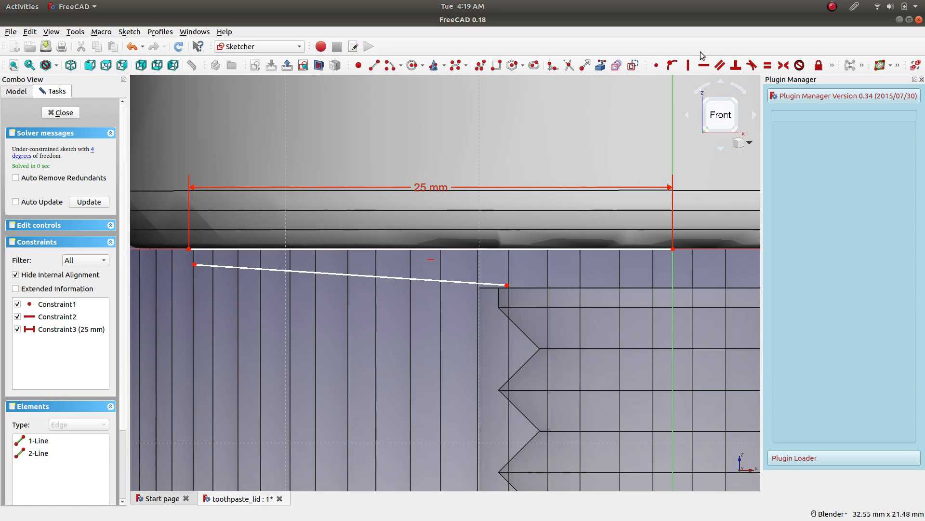
pyautogui.scroll(4, 175, 253)
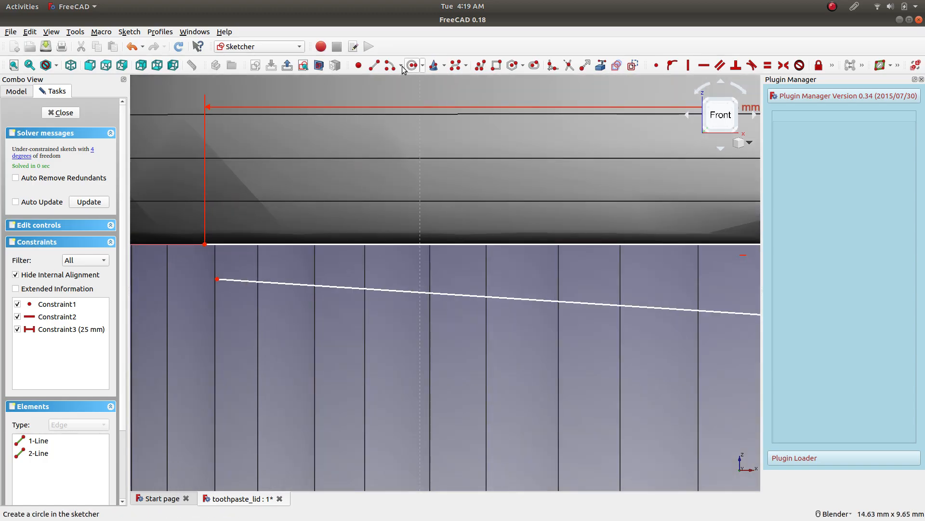
pyautogui.click(375, 65)
pyautogui.scroll(2, 207, 261)
pyautogui.click(212, 240)
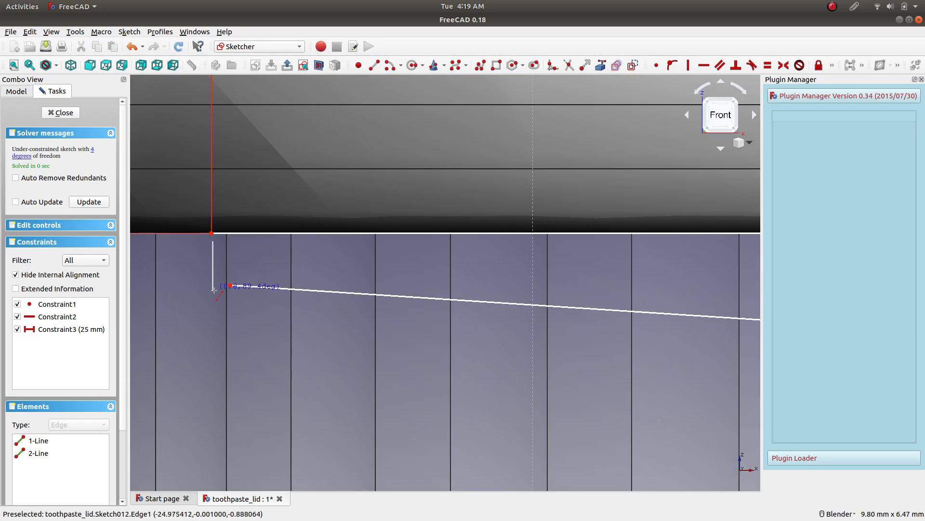
pyautogui.click(213, 284)
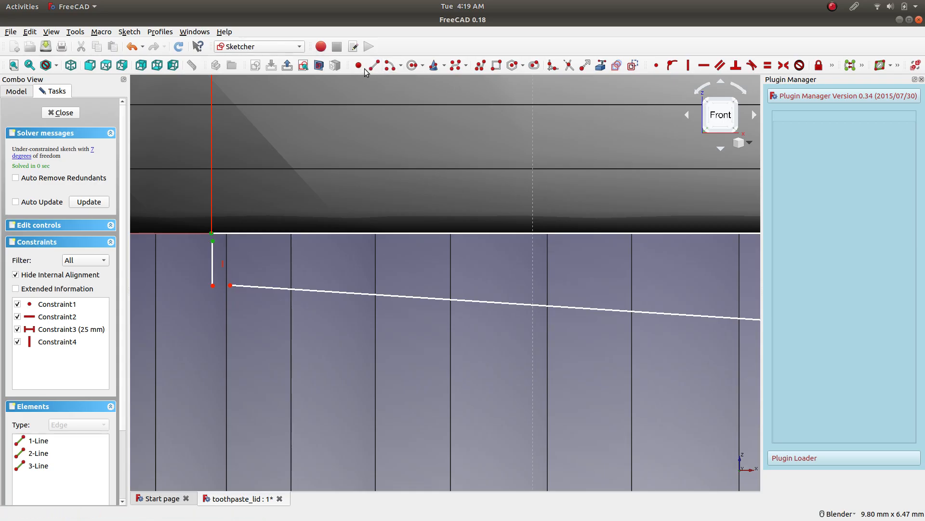
# Make the short vertical line's ends coincident with the 25 mm line's outer end and the sloping line's start.
pyautogui.click(656, 65)
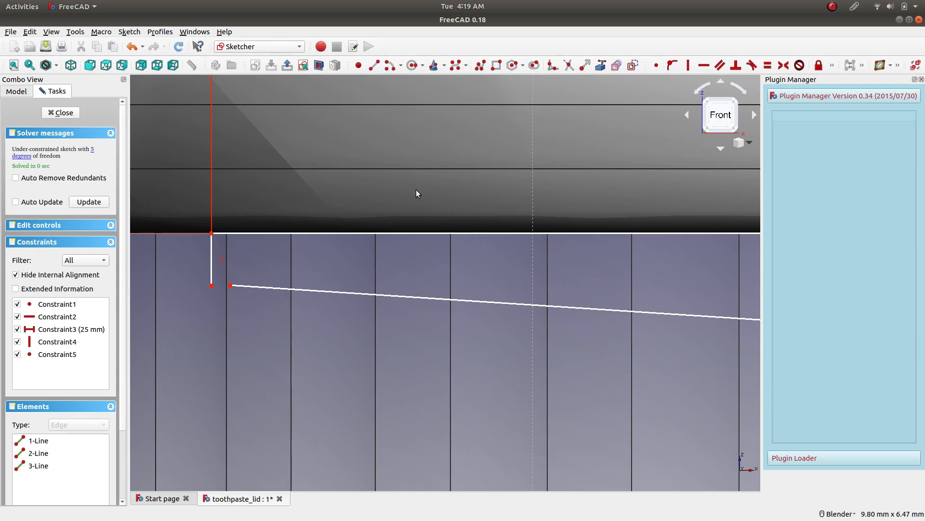
pyautogui.click(212, 286)
pyautogui.click(656, 65)
# Move the sloping line's inner end onto the upper corner of the lid's socket thread profile, at about (-9.0, -2.0).
pyautogui.scroll(-4, 521, 307)
pyautogui.scroll(3, 699, 334)
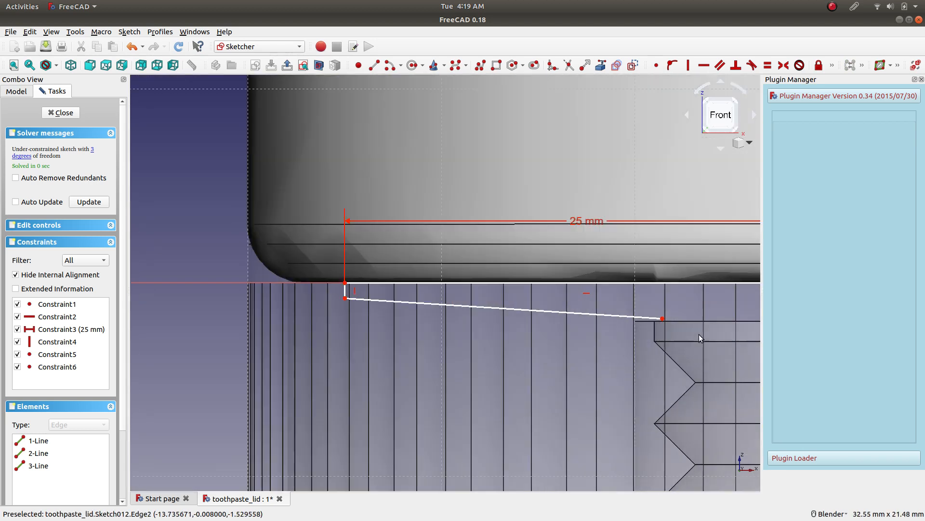
pyautogui.scroll(-3, 694, 316)
pyautogui.scroll(5, 678, 313)
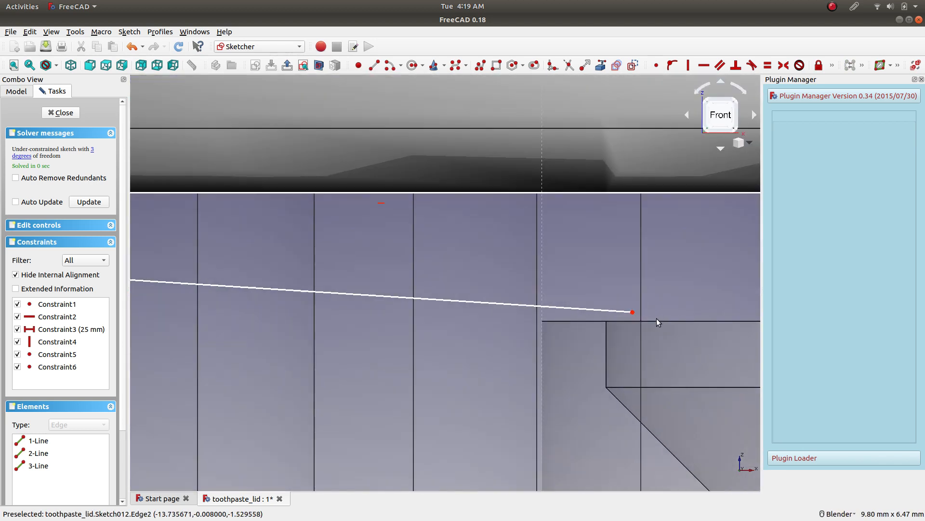
pyautogui.moveTo(634, 316); pyautogui.dragTo(609, 322)
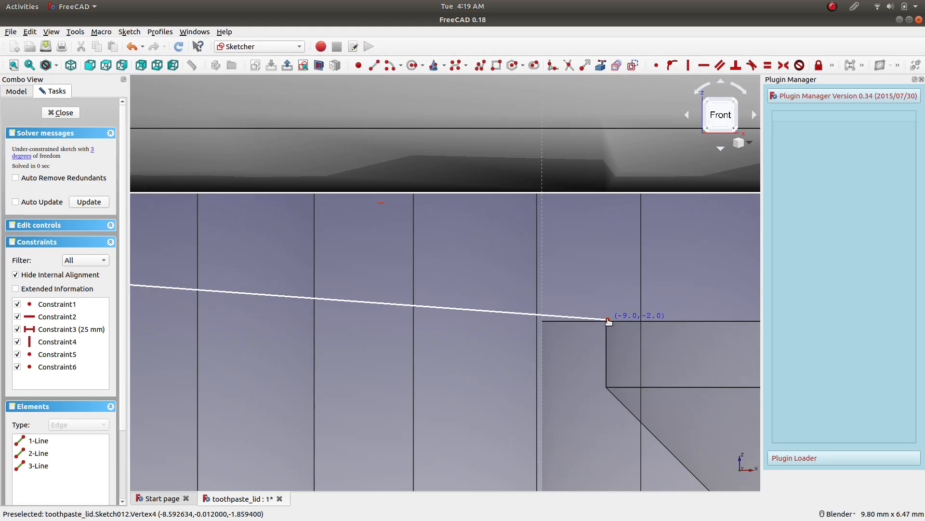
# Draw a steep line downward inside the lid's socket, starting just below and beside the sketch origin.
pyautogui.moveTo(608, 322); pyautogui.dragTo(608, 322)
pyautogui.scroll(-5, 627, 346)
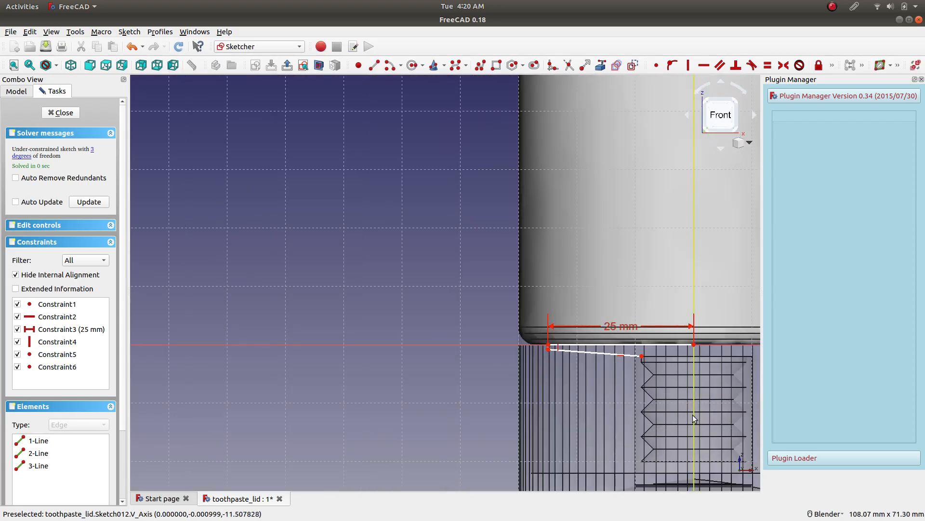
pyautogui.scroll(3, 693, 415)
pyautogui.moveTo(645, 314)
pyautogui.keyDown('shift'); pyautogui.mouseDown(button='middle')
pyautogui.moveTo(514, 274)
pyautogui.moveTo(488, 252)
pyautogui.mouseUp(button='middle'); pyautogui.keyUp('shift')
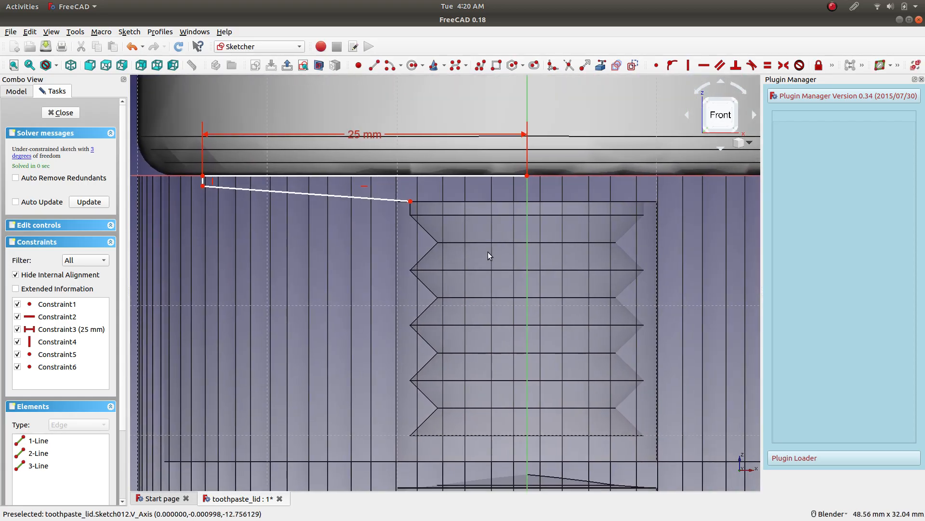
pyautogui.scroll(2, 490, 256)
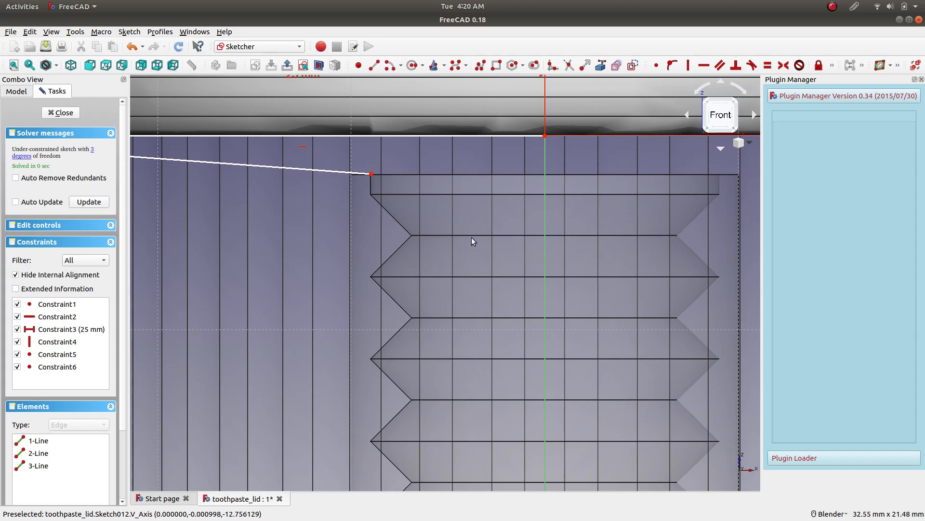
pyautogui.scroll(-3, 411, 198)
pyautogui.scroll(1, 412, 180)
pyautogui.scroll(6, 531, 160)
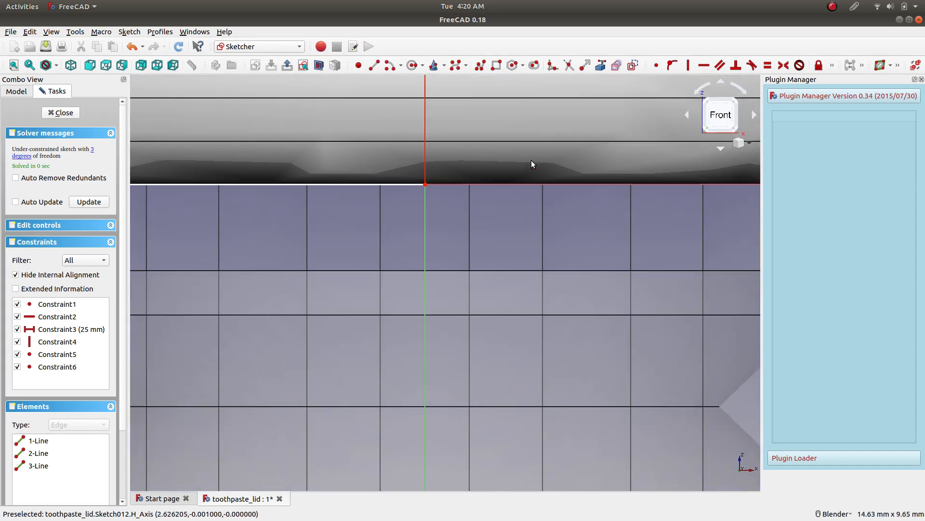
pyautogui.click(374, 65)
pyautogui.click(445, 200)
pyautogui.click(458, 406)
# Make the steep line's upper end coincident with the 25 mm line's inner end at the origin.
pyautogui.click(445, 200)
pyautogui.click(425, 185)
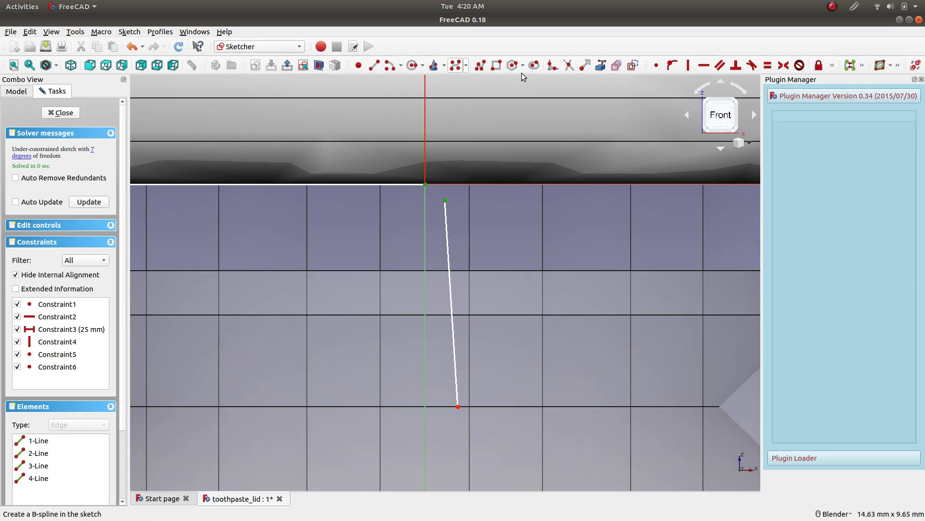
pyautogui.click(657, 65)
pyautogui.scroll(-10, 490, 380)
pyautogui.scroll(7, 493, 445)
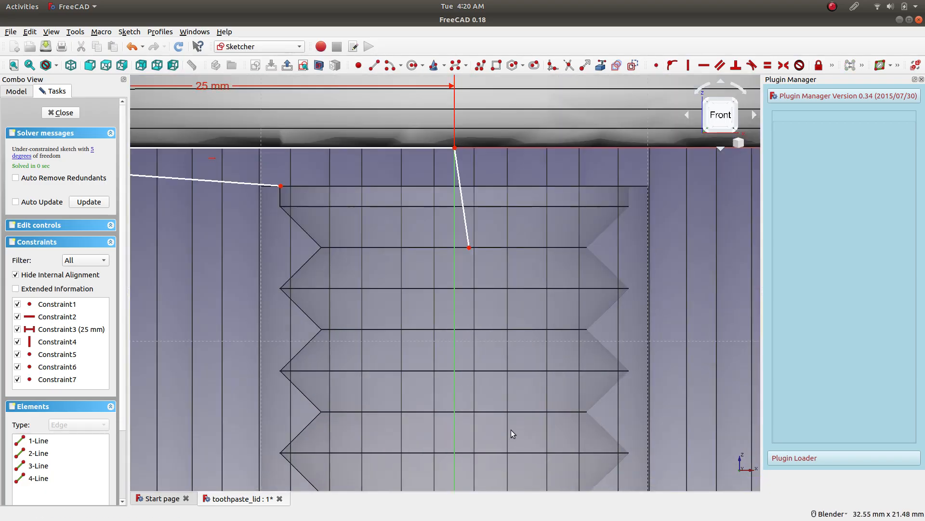
# Pull the steep line's lower end farther down the socket, near the centre axis, and constrain the line vertical.
pyautogui.scroll(-4, 477, 232)
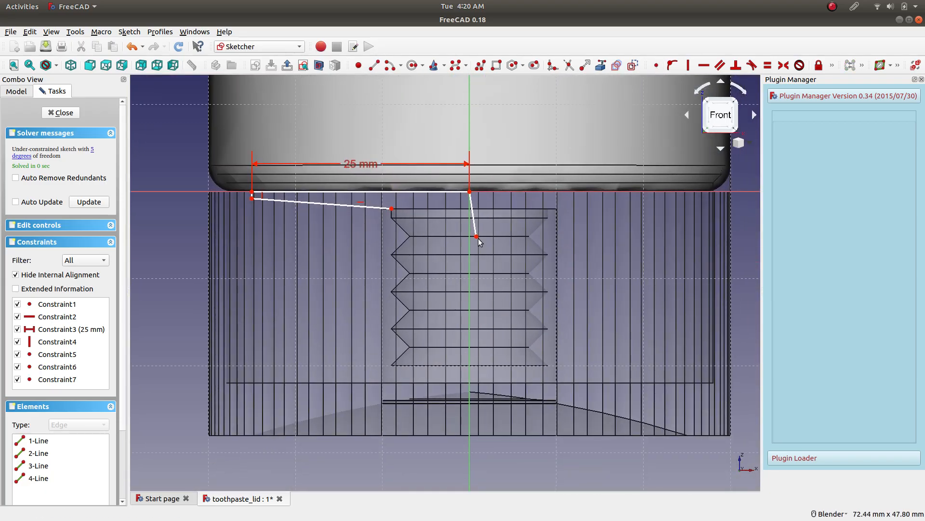
pyautogui.moveTo(477, 237); pyautogui.dragTo(463, 278)
pyautogui.scroll(6, 475, 365)
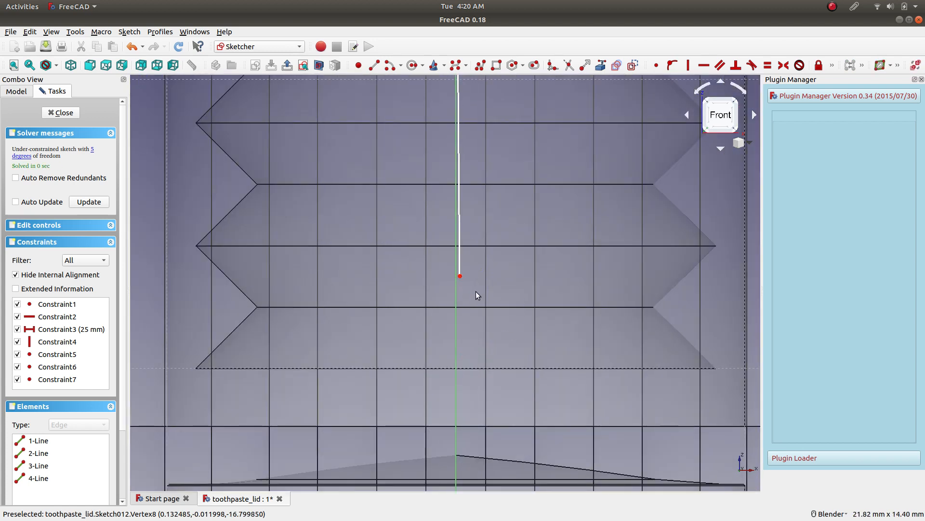
pyautogui.click(460, 268)
pyautogui.click(688, 65)
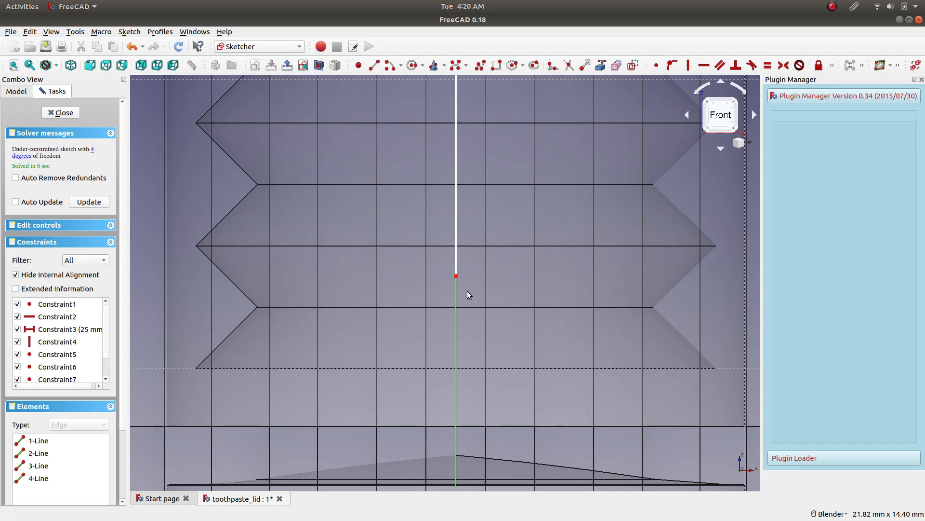
# Draw a short, nearly horizontal line from beside the socket's thread profile to just short of the vertical line's lower end.
pyautogui.scroll(-10, 462, 285)
pyautogui.scroll(6, 440, 262)
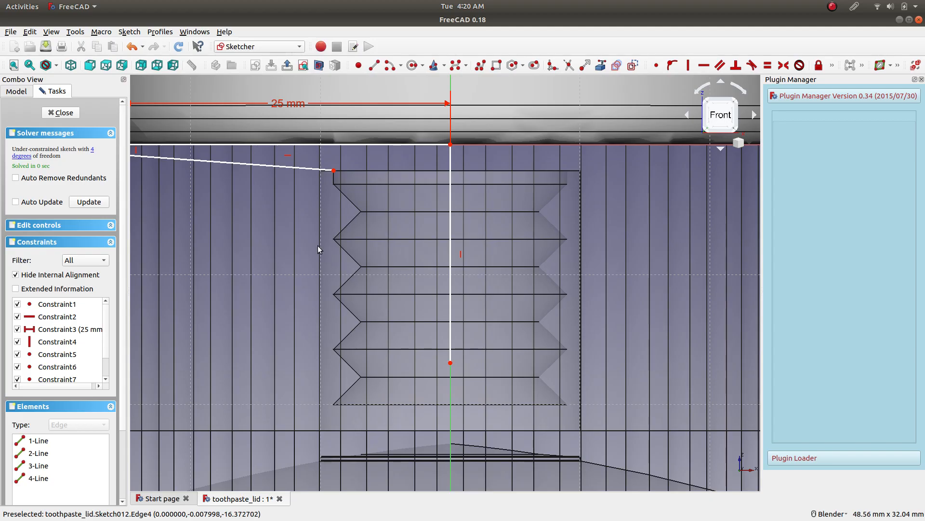
pyautogui.click(374, 65)
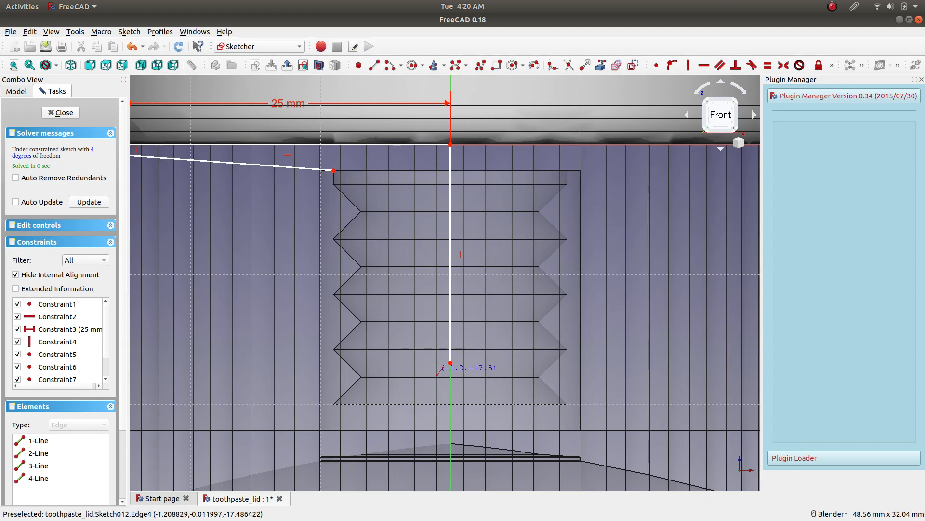
pyautogui.click(375, 368)
pyautogui.click(437, 364)
# Make the short line's inner end coincident with the vertical line's lower end.
pyautogui.click(437, 364)
pyautogui.click(451, 362)
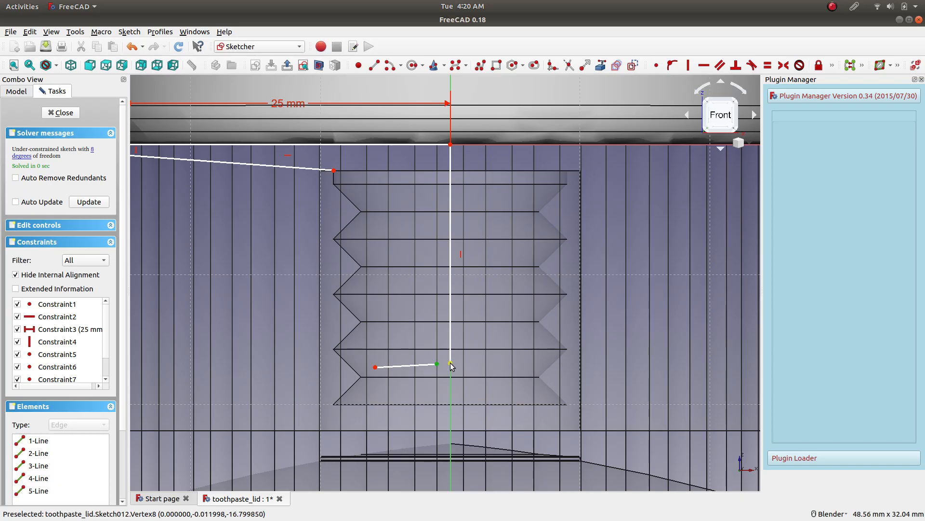
pyautogui.click(656, 65)
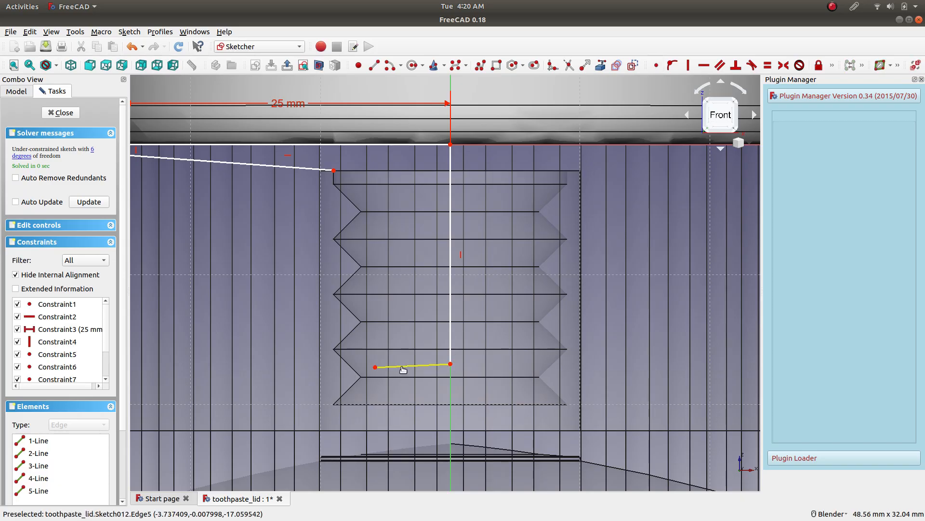
# Constrain the short line horizontal and extend its outer end to the innermost points of the thread profile.
pyautogui.click(403, 369)
pyautogui.click(705, 65)
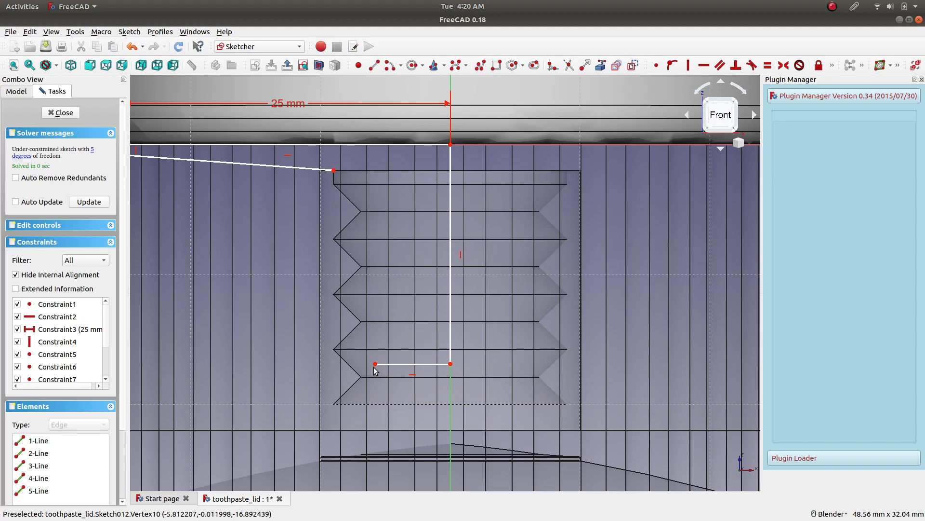
pyautogui.moveTo(376, 365); pyautogui.dragTo(361, 359)
# Constrain the vertical centre line's length to 15 mm.
pyautogui.click(451, 293)
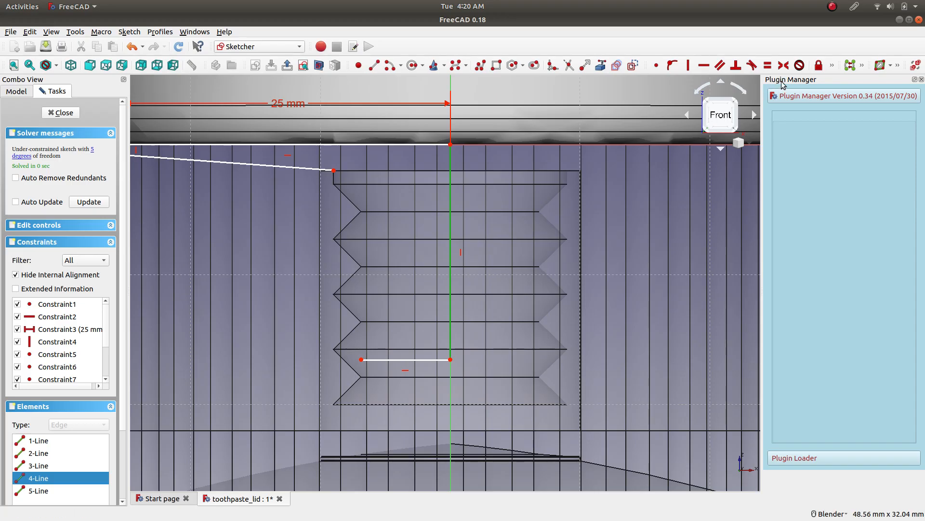
pyautogui.click(832, 65)
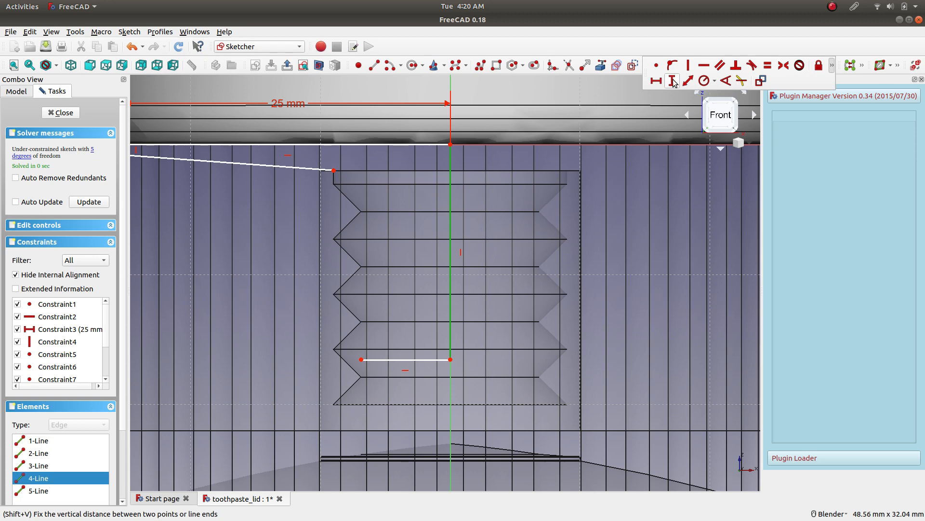
pyautogui.click(673, 81)
pyautogui.write('15')
pyautogui.press('Return')
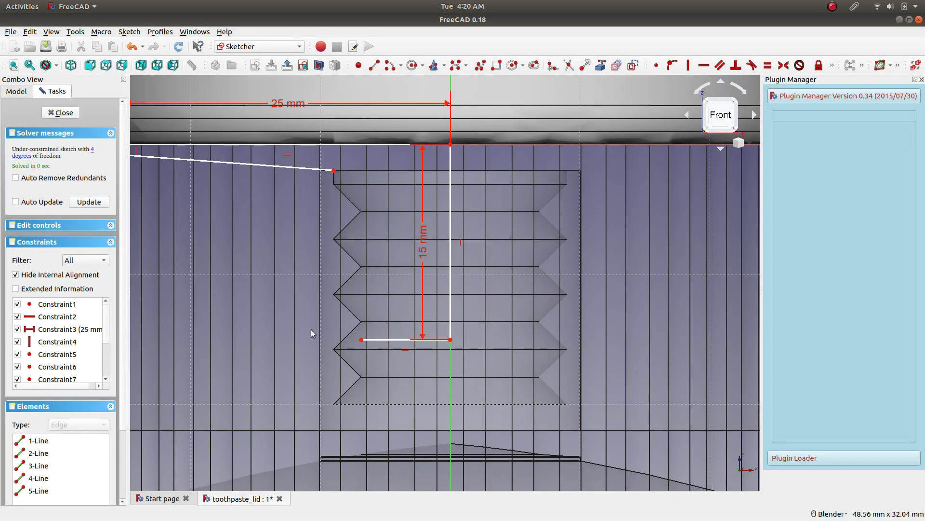
# Set the vertical centre line's length to 12 mm and extend the horizontal line's outer end to the slanted thread edge.
pyautogui.scroll(2, 357, 311)
pyautogui.moveTo(359, 354)
pyautogui.mouseDown()
pyautogui.moveTo(371, 345)
pyautogui.moveTo(364, 354)
pyautogui.moveTo(374, 353)
pyautogui.mouseUp()
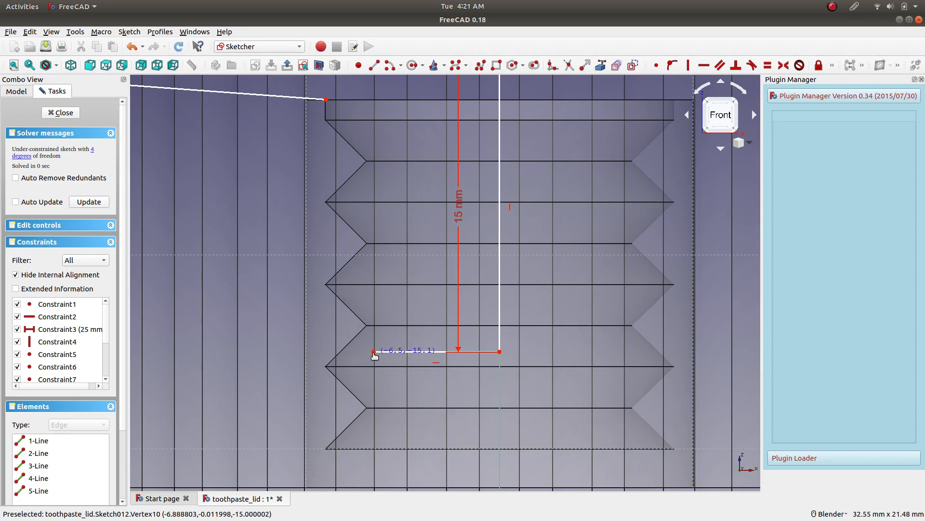
pyautogui.moveTo(460, 208); pyautogui.dragTo(567, 214)
pyautogui.doubleClick(566, 213)
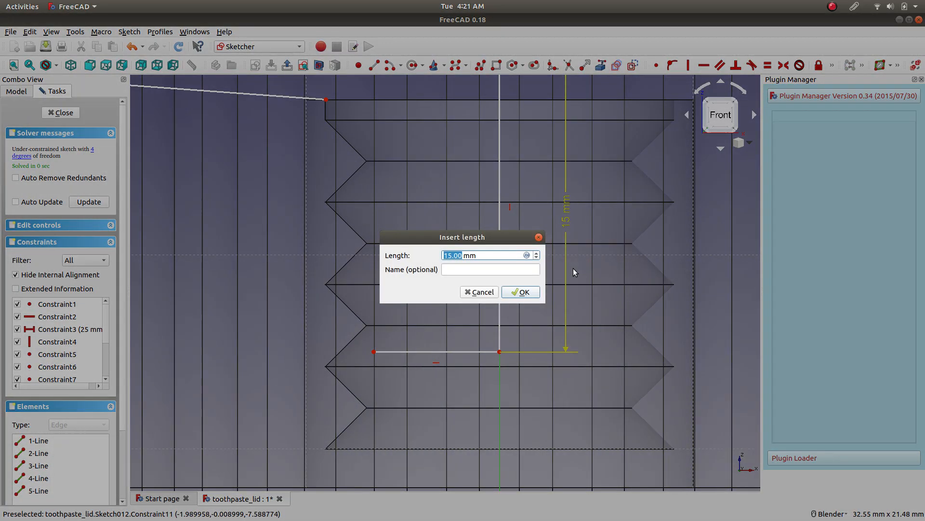
pyautogui.write('12')
pyautogui.press('Return')
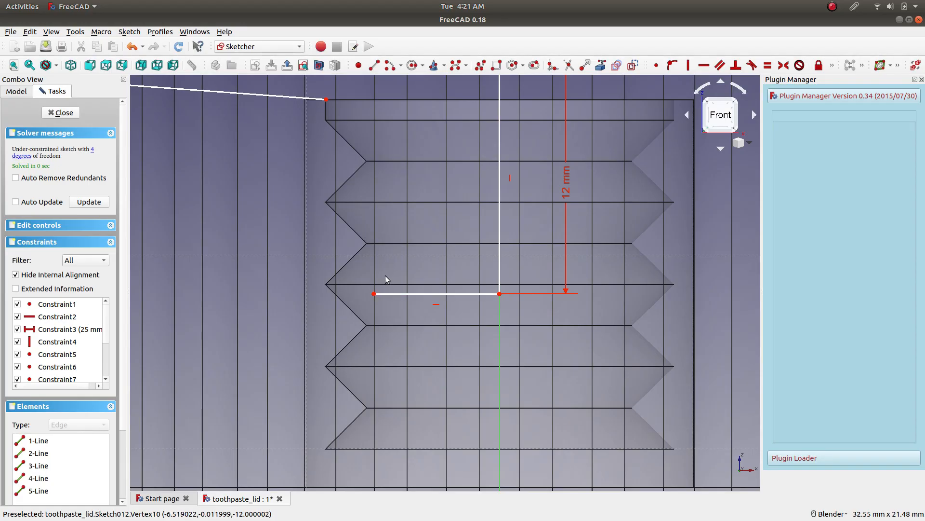
pyautogui.moveTo(374, 294); pyautogui.dragTo(340, 294)
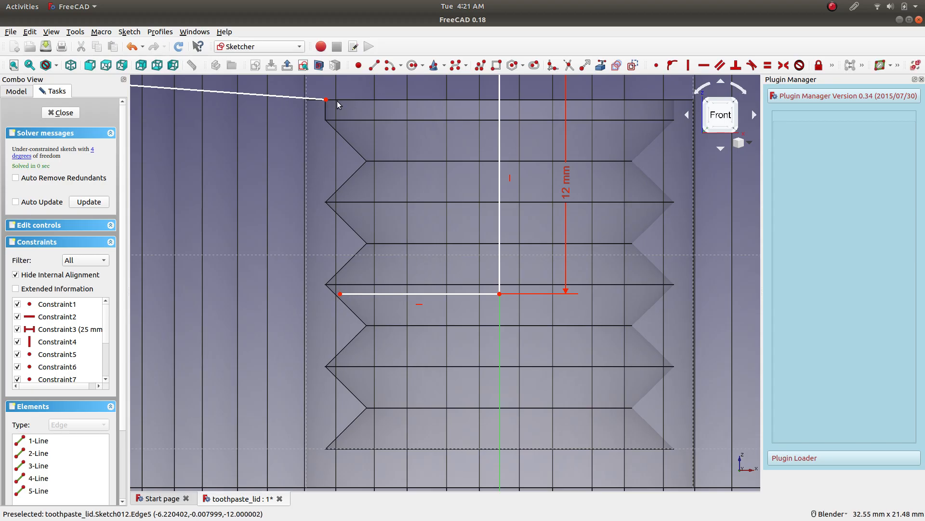
# Draw connected lines about 0.7 mm and 2.9 mm long from the horizontal line's outer end, following the thread groove just inside the socket profile.
pyautogui.click(374, 65)
pyautogui.scroll(4, 350, 290)
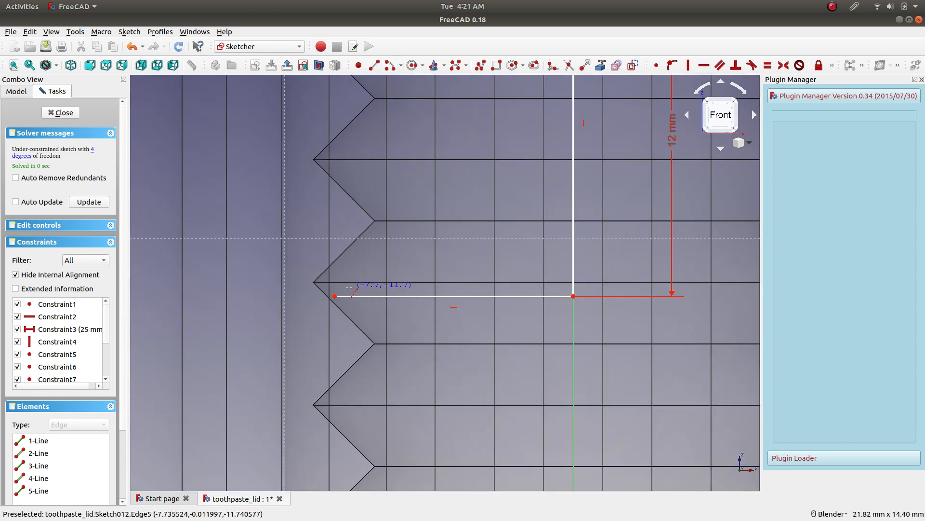
pyautogui.click(327, 299)
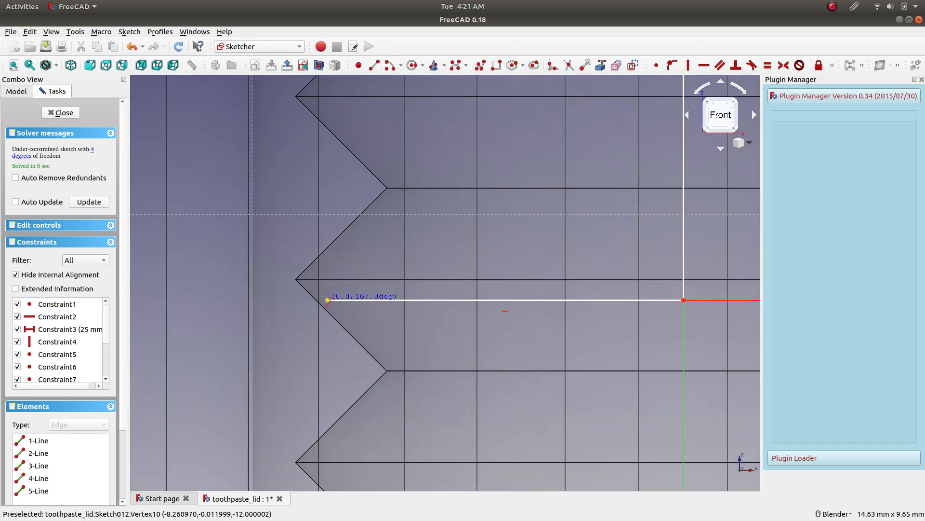
pyautogui.click(307, 279)
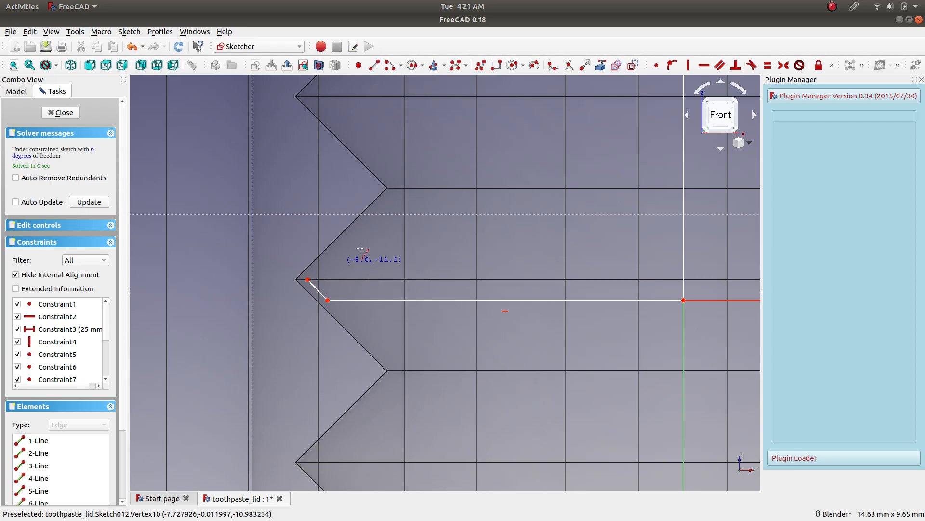
pyautogui.click(308, 280)
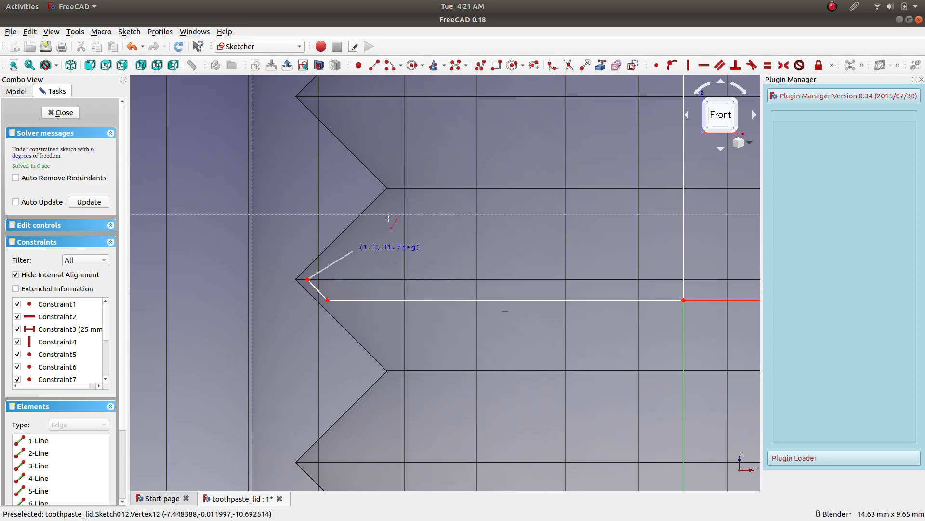
pyautogui.click(391, 194)
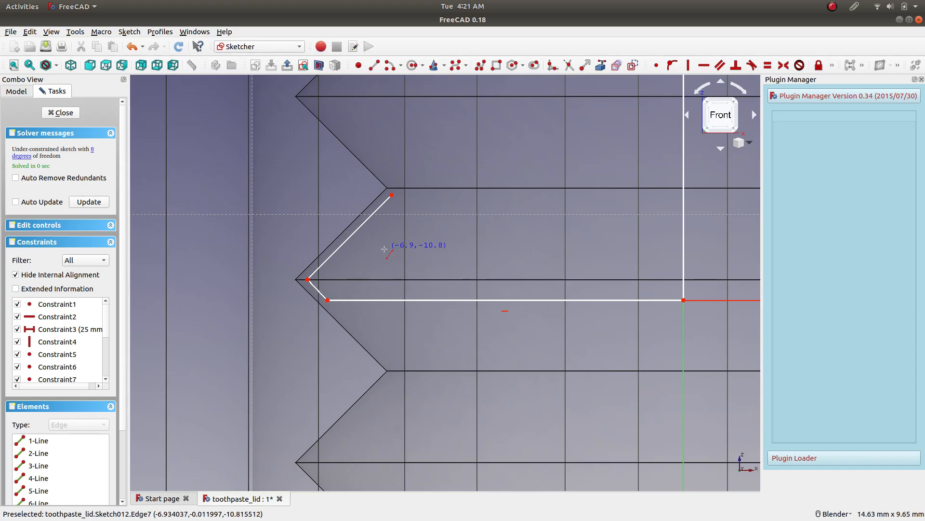
# Constrain the angle between the two slanted thread lines to 95° and place its dimension clear of the corner.
pyautogui.click(318, 278)
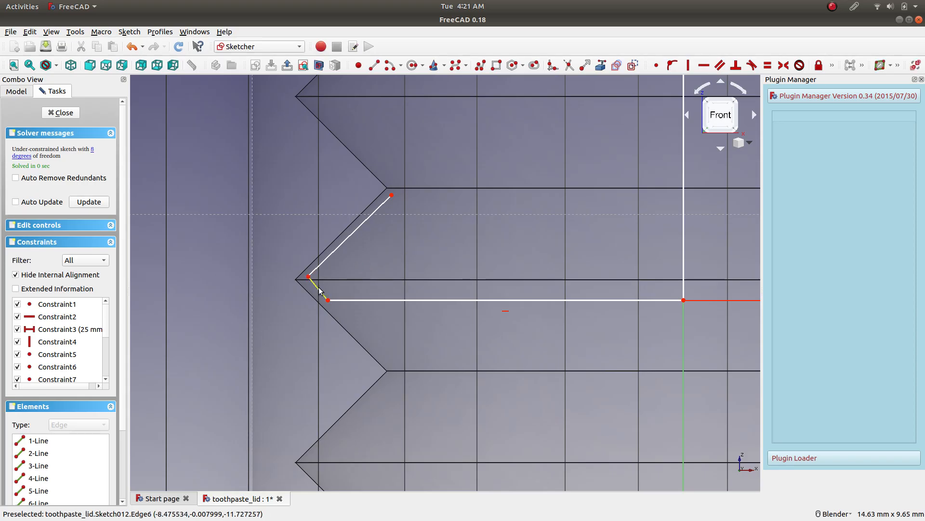
pyautogui.click(331, 257)
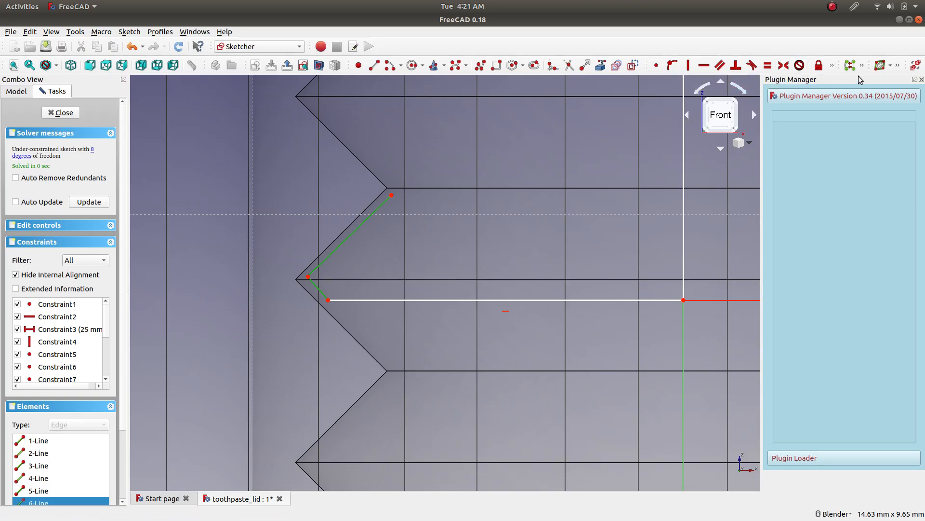
pyautogui.click(833, 65)
pyautogui.click(725, 83)
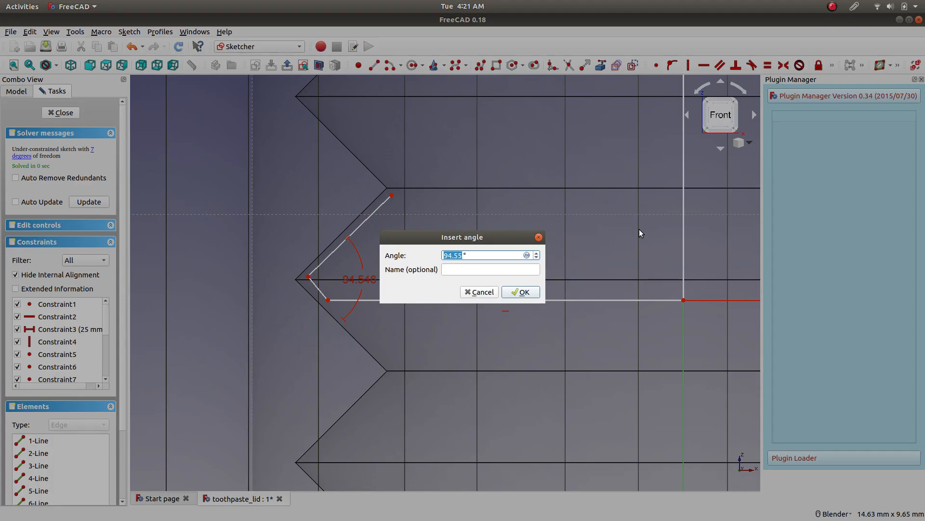
pyautogui.write('95')
pyautogui.press('Return')
pyautogui.moveTo(361, 283); pyautogui.dragTo(418, 284)
pyautogui.moveTo(309, 277)
pyautogui.mouseDown()
pyautogui.moveTo(305, 286)
pyautogui.moveTo(311, 278)
pyautogui.moveTo(303, 281)
pyautogui.moveTo(331, 301)
pyautogui.moveTo(386, 297)
pyautogui.moveTo(355, 302)
pyautogui.moveTo(394, 314)
pyautogui.moveTo(326, 304)
pyautogui.moveTo(300, 286)
pyautogui.moveTo(350, 242)
pyautogui.moveTo(326, 280)
pyautogui.moveTo(309, 279)
pyautogui.mouseUp()
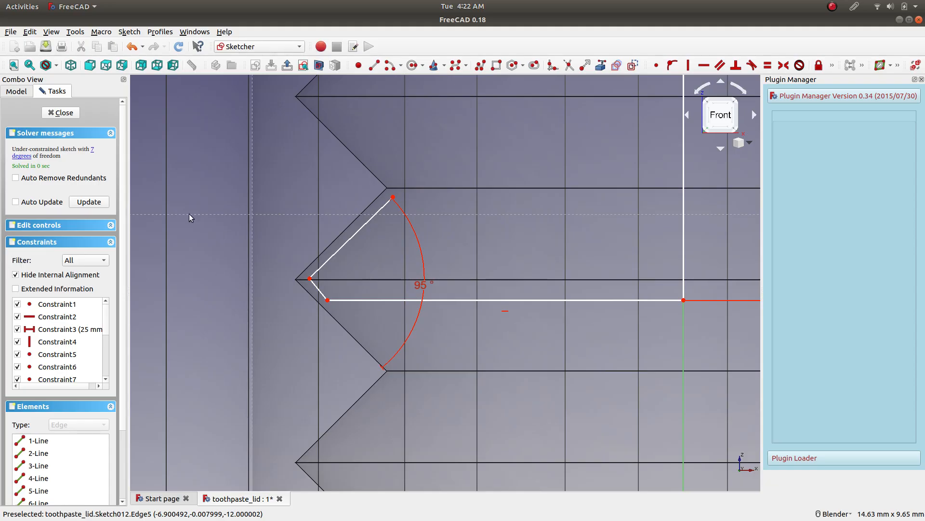
# Close the neck sketch, and expand the lid body's feature list to locate Groove001 on the model.
pyautogui.click(66, 114)
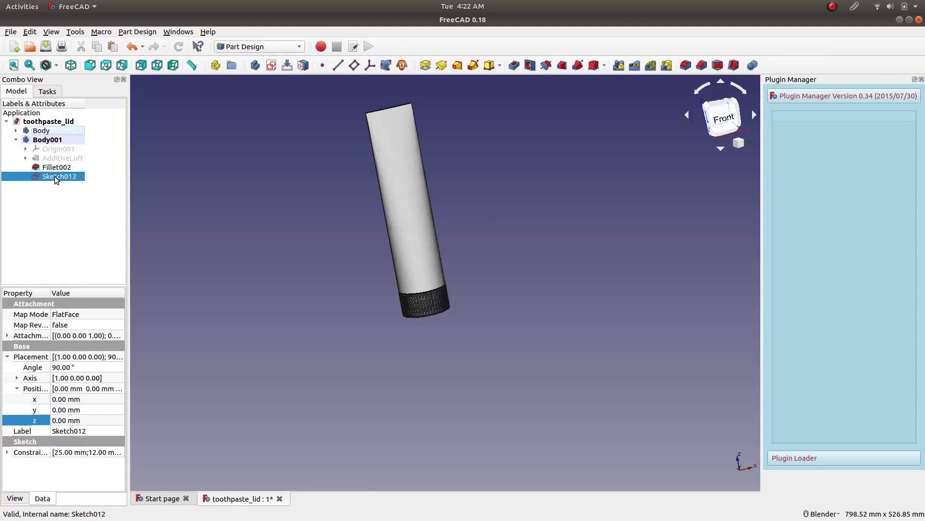
pyautogui.click(39, 131)
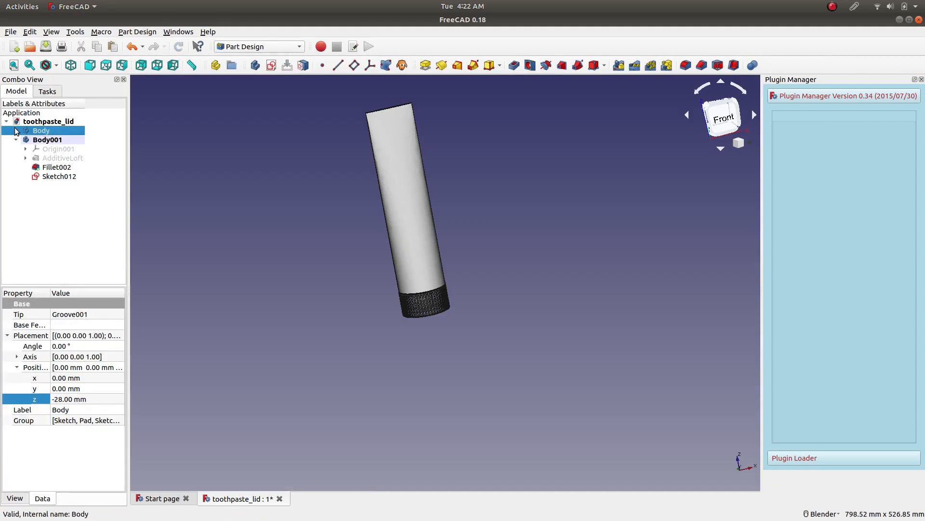
pyautogui.click(16, 130)
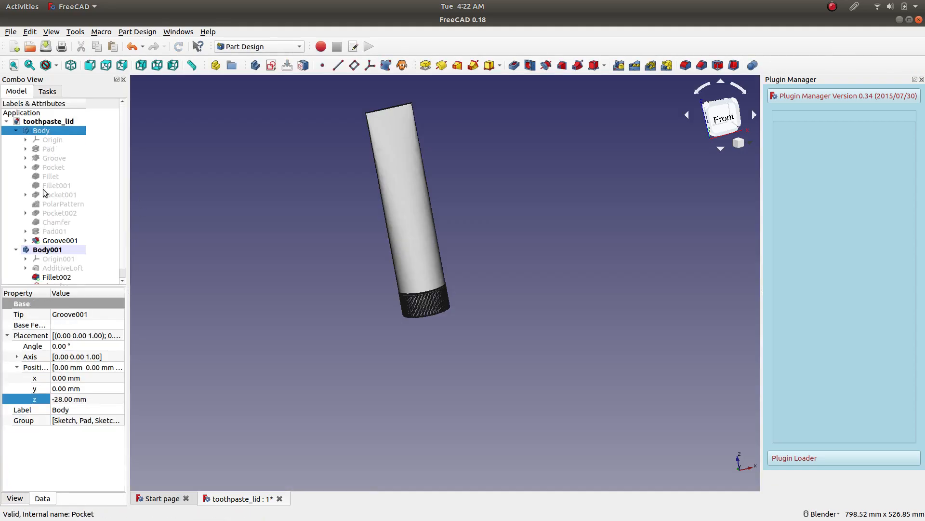
pyautogui.click(60, 240)
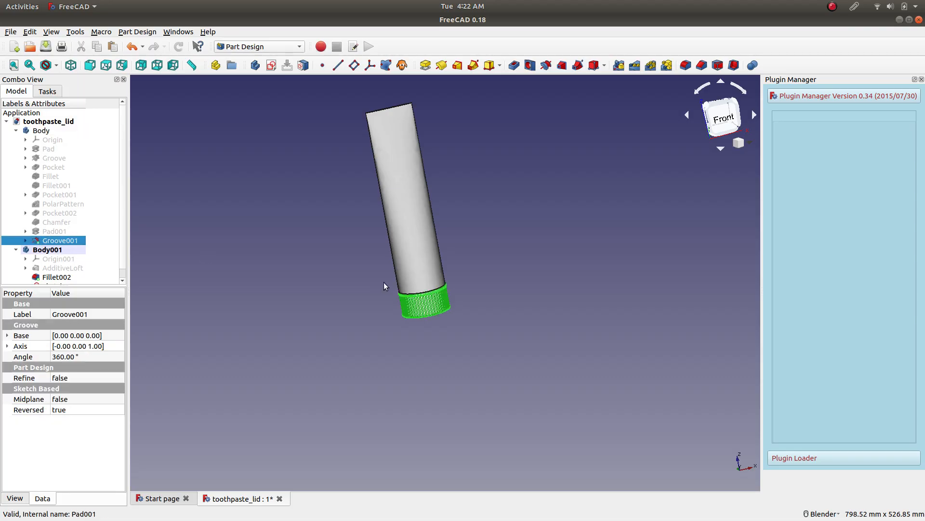
pyautogui.scroll(5, 384, 285)
pyautogui.click(571, 414)
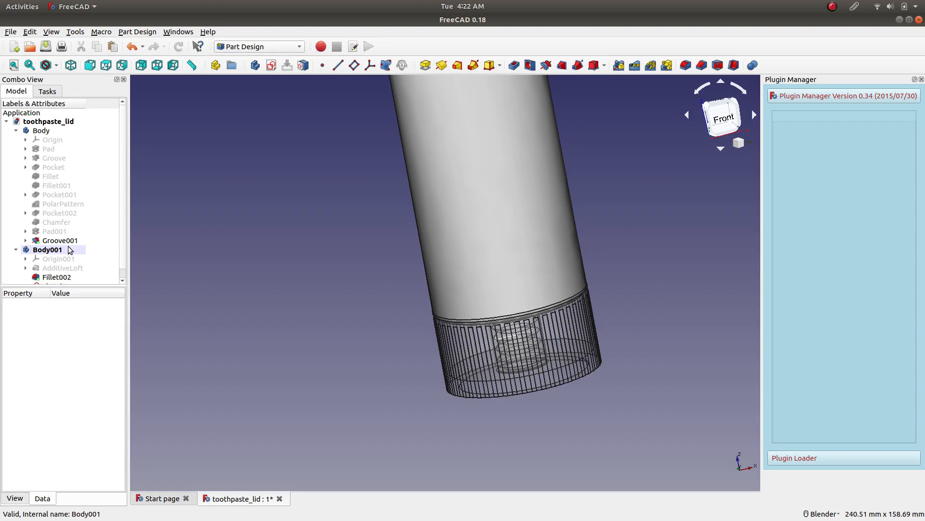
# Toggle the visibility of Groove001 in the lid body to identify which geometry it produces.
pyautogui.click(42, 133)
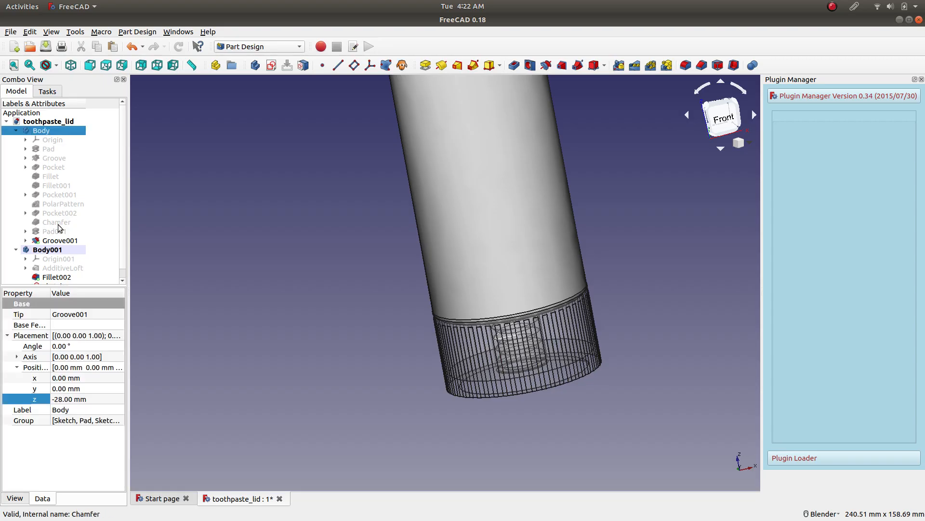
pyautogui.click(59, 242)
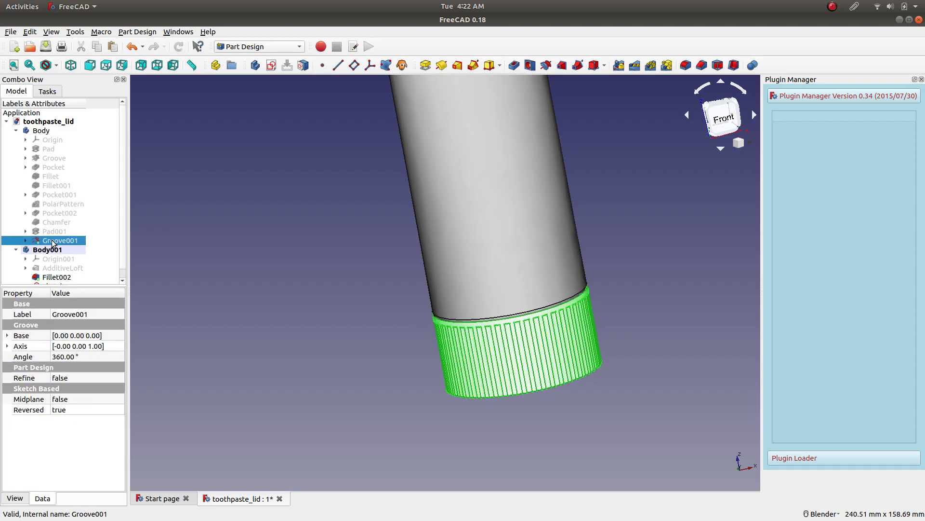
pyautogui.press('space')
pyautogui.press('space')
pyautogui.press('space')
pyautogui.press('space')
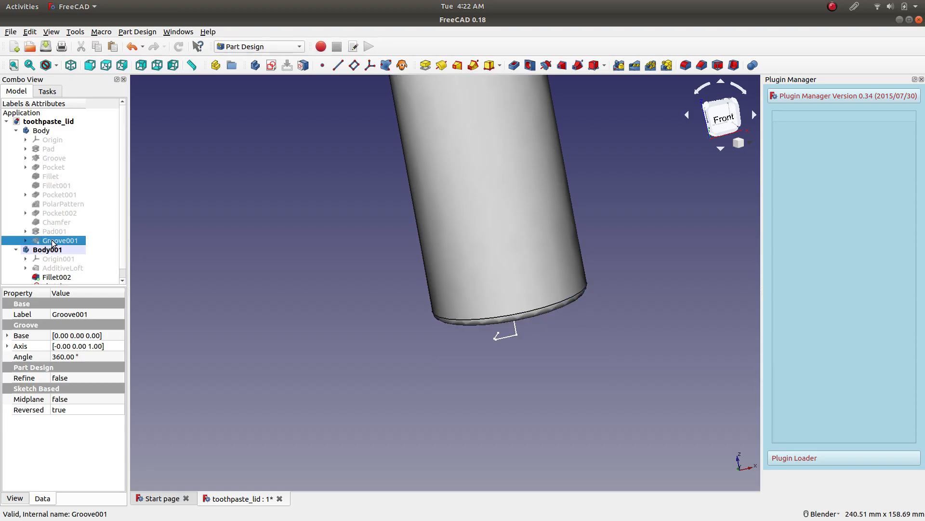
# Open Sketch006 under Groove001 and examine the lid's thread profile beside the new neck lines.
pyautogui.click(25, 241)
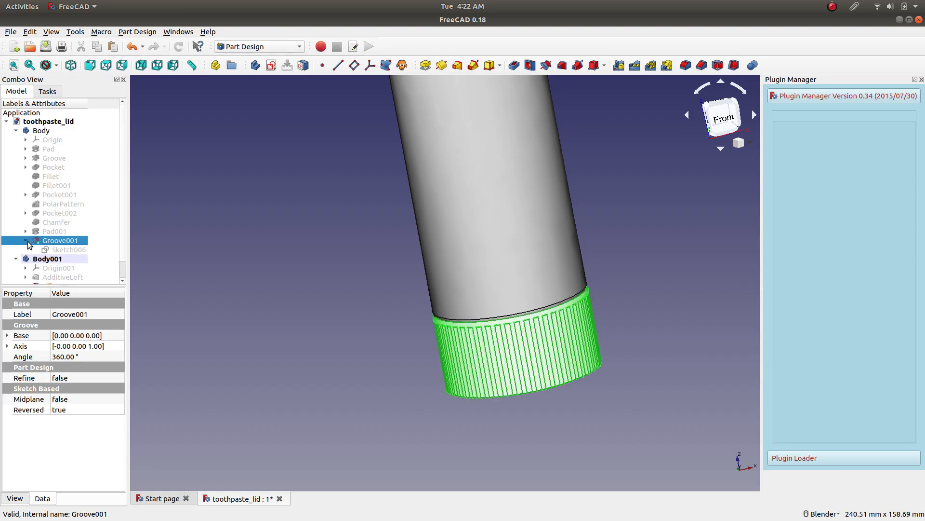
pyautogui.click(51, 249)
pyautogui.rightClick(58, 252)
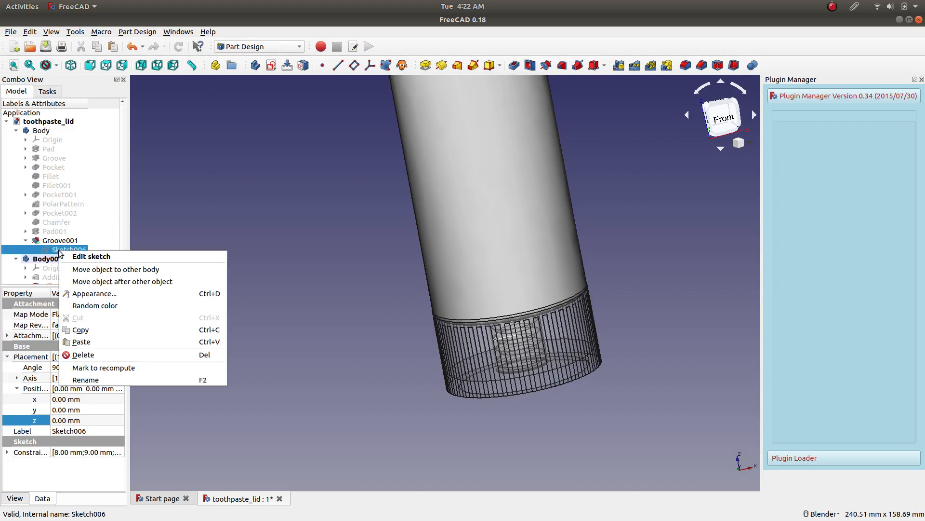
pyautogui.click(72, 257)
pyautogui.scroll(8, 449, 270)
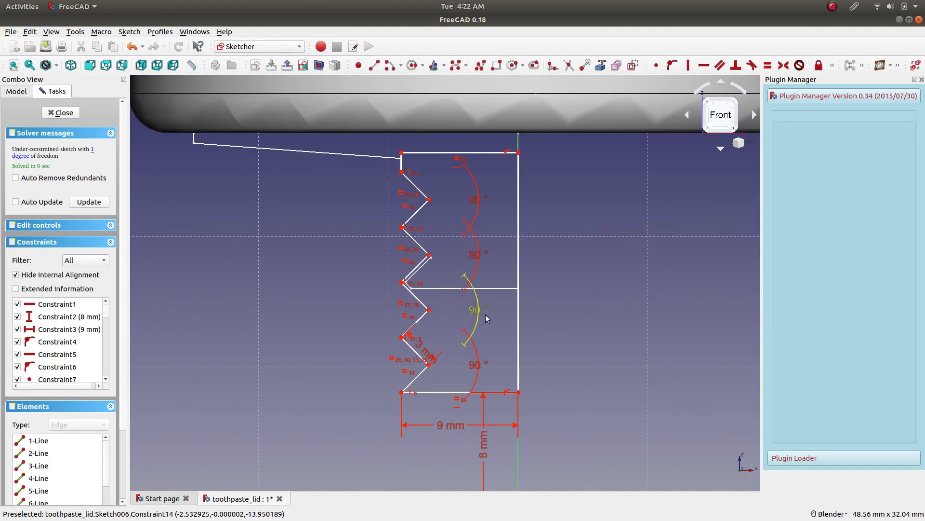
pyautogui.scroll(2, 501, 241)
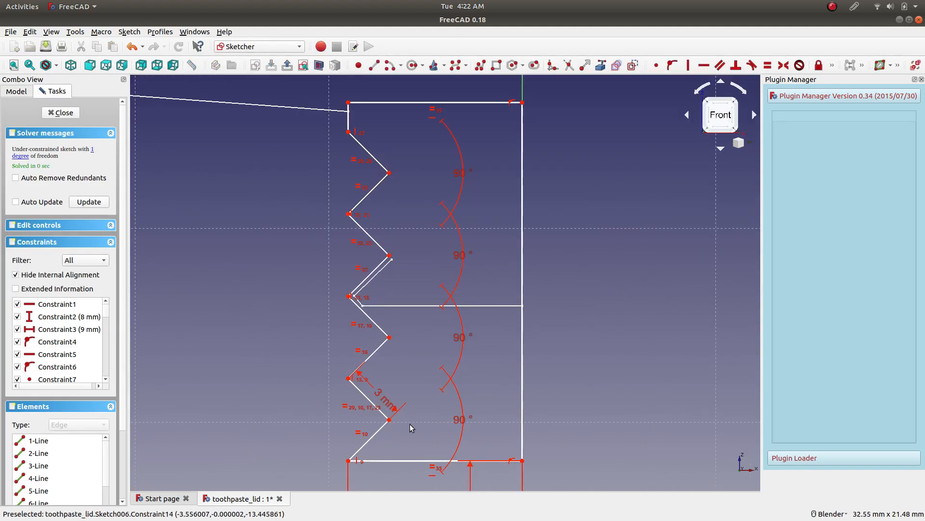
pyautogui.scroll(-2, 412, 471)
pyautogui.scroll(2, 448, 446)
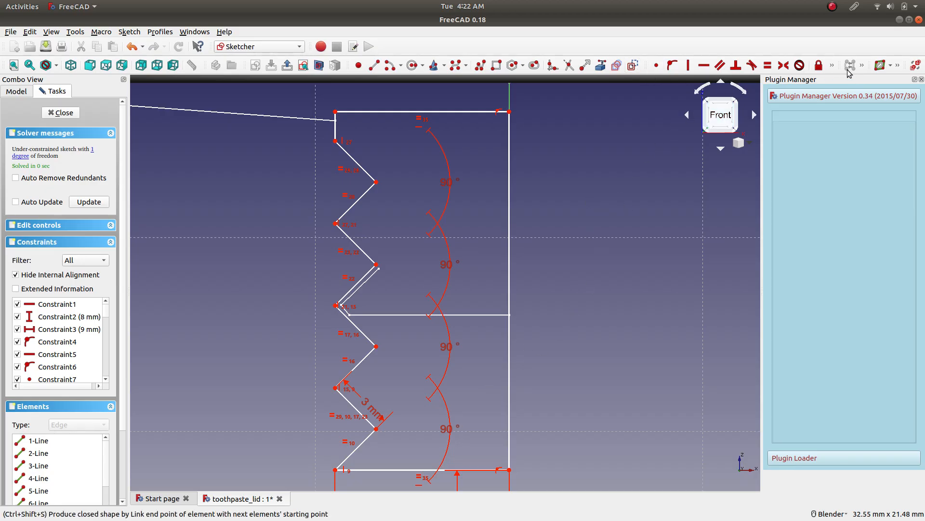
# Measure the angle between the lowest slanted thread line and the bottom horizontal line with an angle dimension, and close the sketch.
pyautogui.click(831, 70)
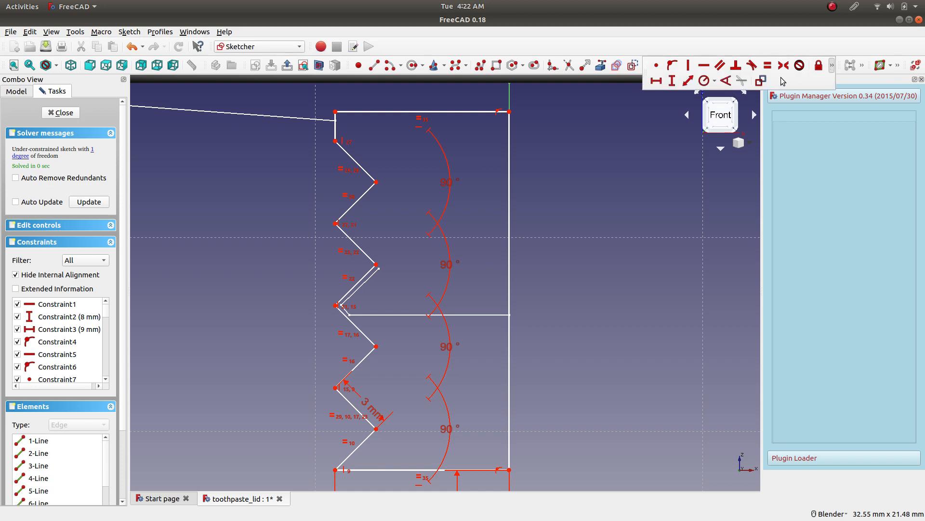
pyautogui.click(727, 81)
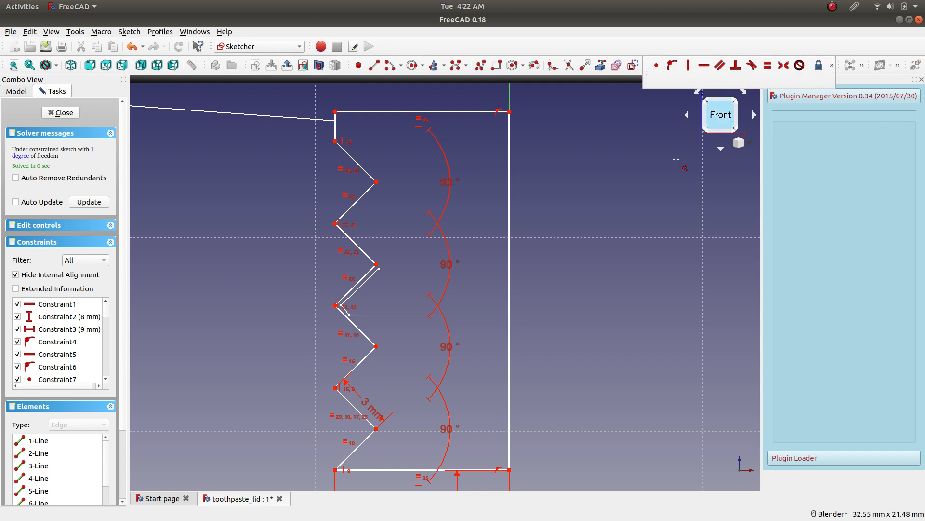
pyautogui.click(359, 443)
pyautogui.click(393, 466)
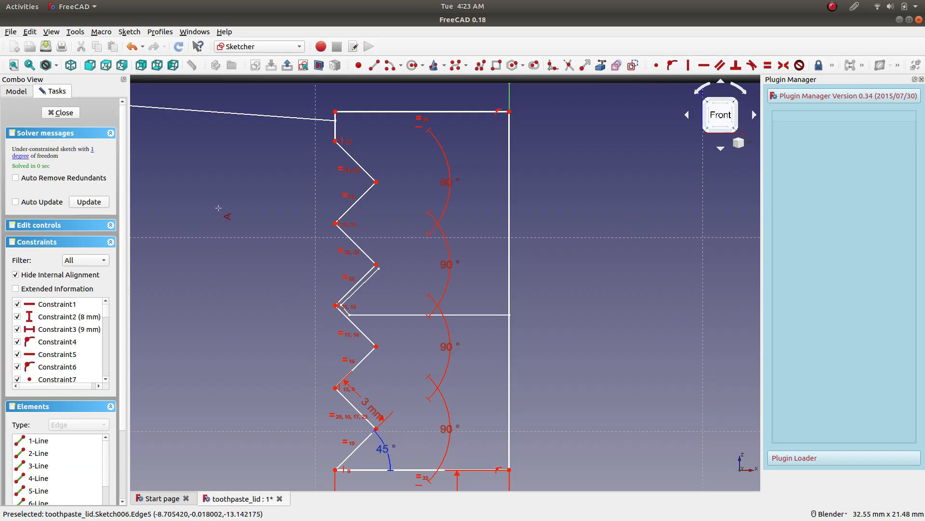
pyautogui.click(59, 113)
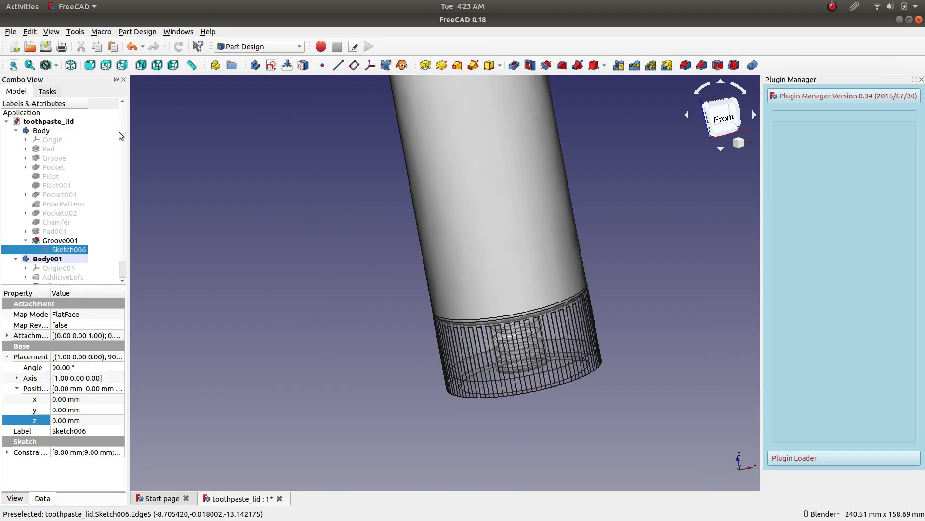
# Reopen Sketch012 in Body001 for editing, focusing on the slanted thread lines.
pyautogui.click(48, 259)
pyautogui.click(27, 241)
pyautogui.scroll(-1, 70, 266)
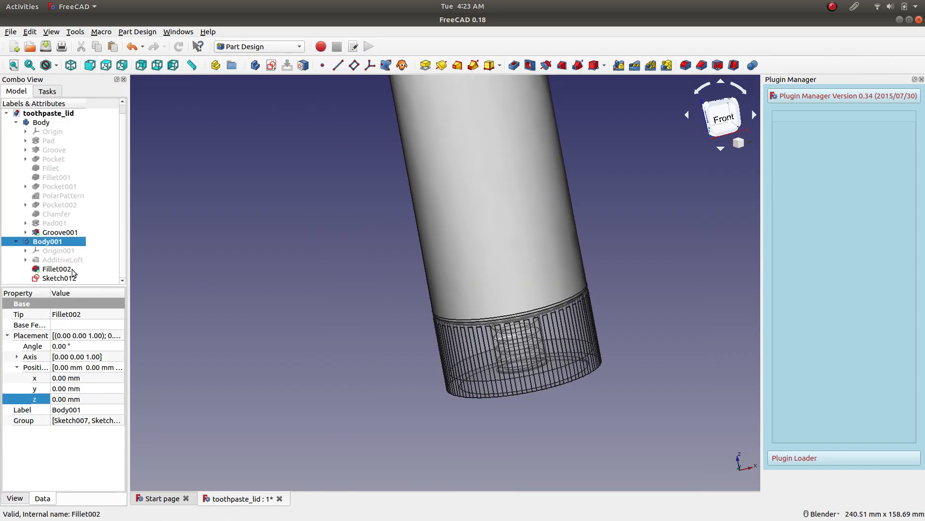
pyautogui.rightClick(71, 280)
pyautogui.click(71, 283)
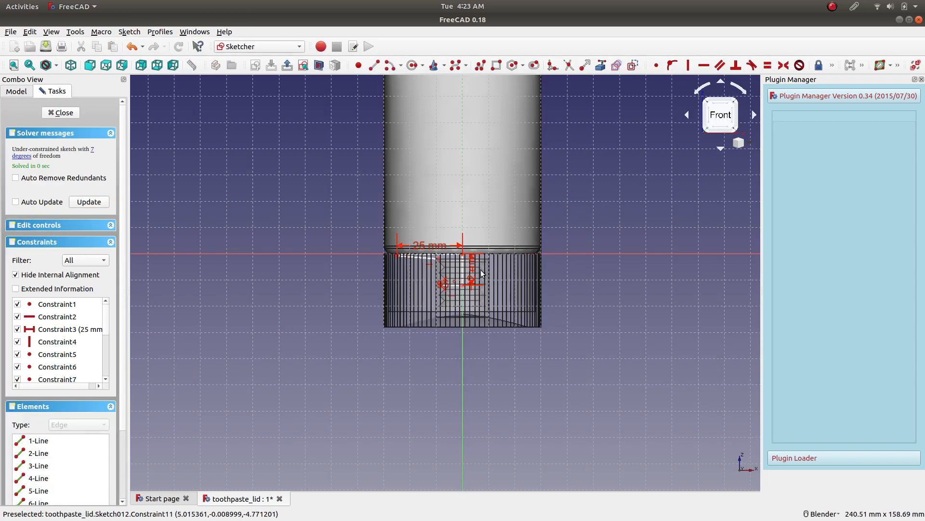
pyautogui.scroll(10, 477, 280)
pyautogui.scroll(-6, 342, 309)
pyautogui.scroll(10, 347, 311)
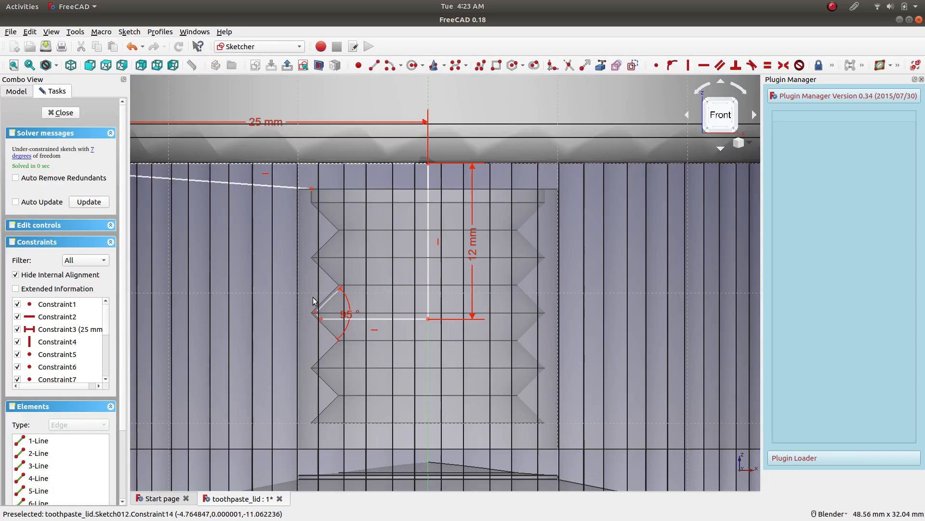
# Set the angle between the neck sketch's two slanted thread lines to 90°.
pyautogui.moveTo(366, 324)
pyautogui.mouseDown()
pyautogui.moveTo(408, 314)
pyautogui.moveTo(371, 317)
pyautogui.mouseUp()
pyautogui.scroll(-3, 313, 313)
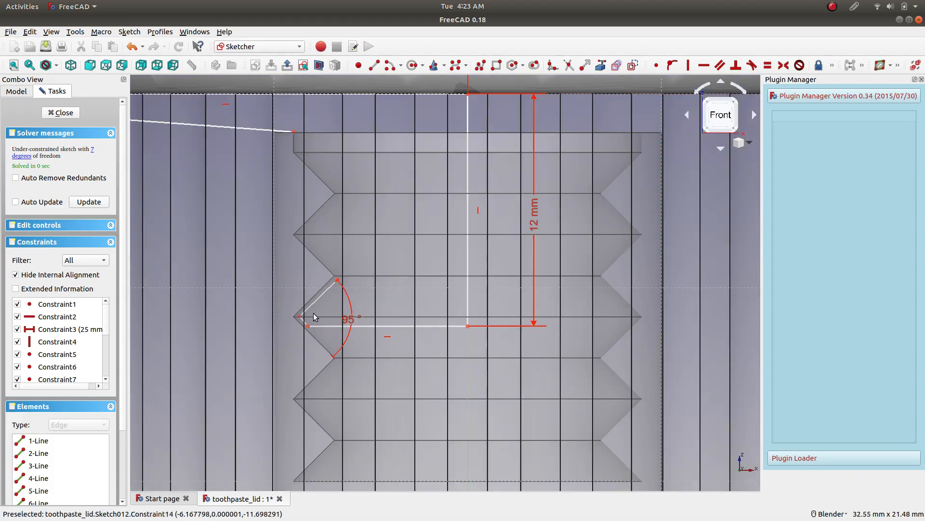
pyautogui.scroll(6, 337, 308)
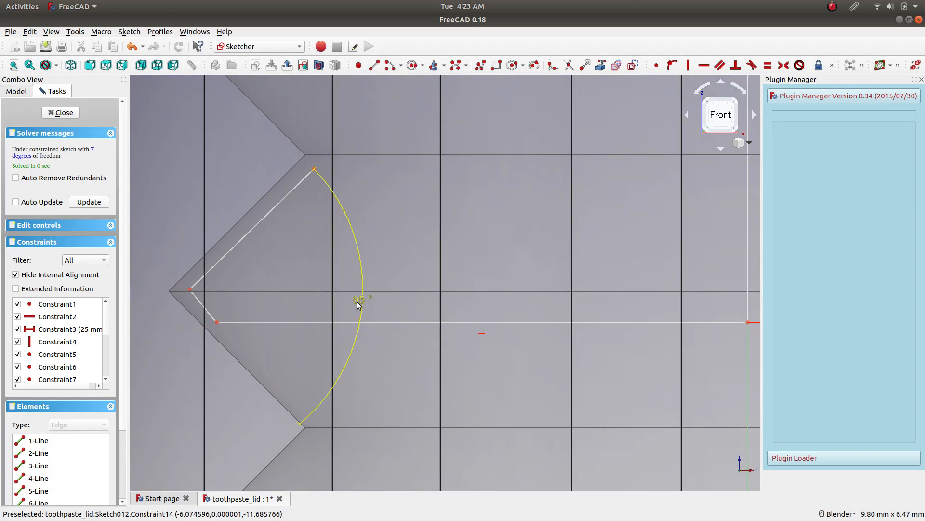
pyautogui.doubleClick(358, 300)
pyautogui.write('90')
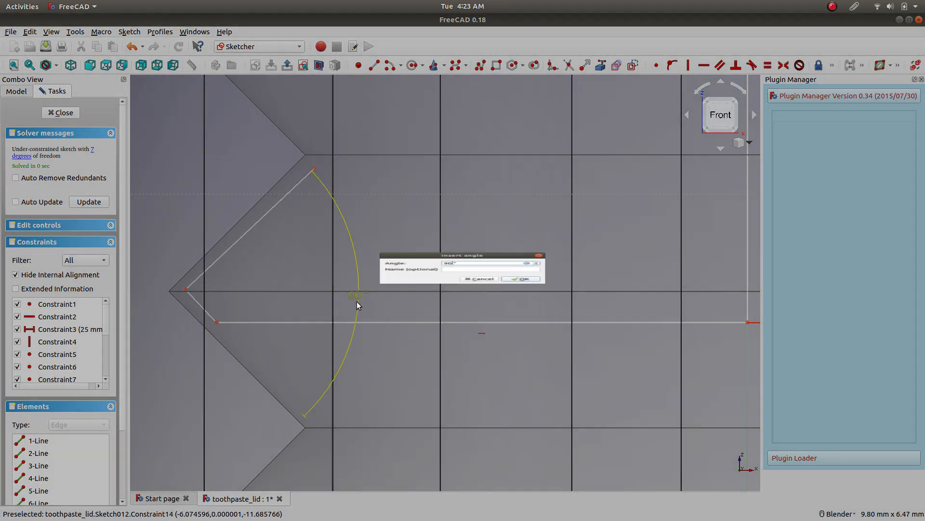
pyautogui.press('Return')
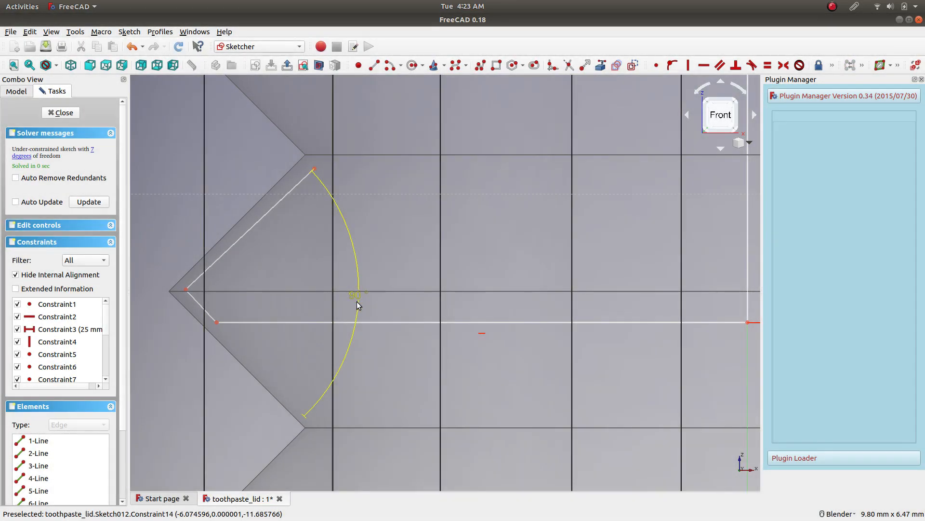
# Constrain the angle between the short slanted thread line and the horizontal neck line to 135°.
pyautogui.click(202, 307)
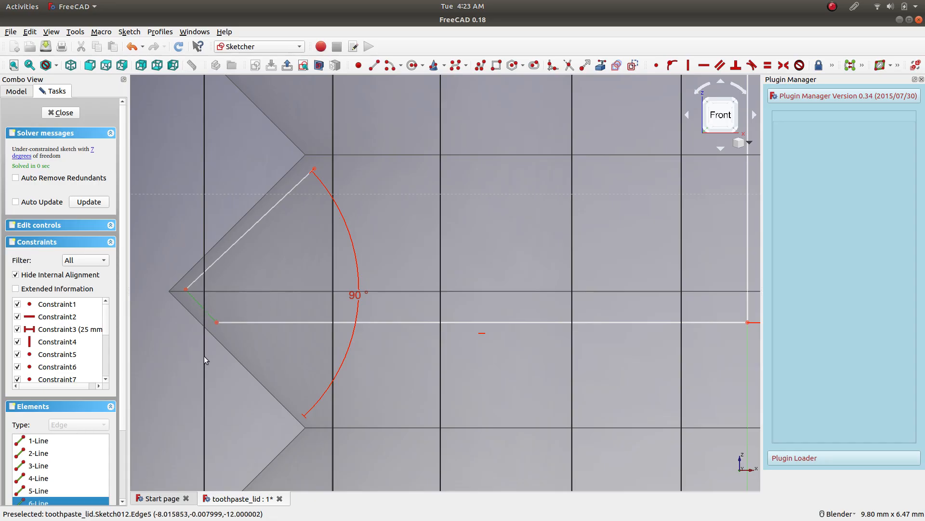
pyautogui.click(222, 332)
pyautogui.click(242, 322)
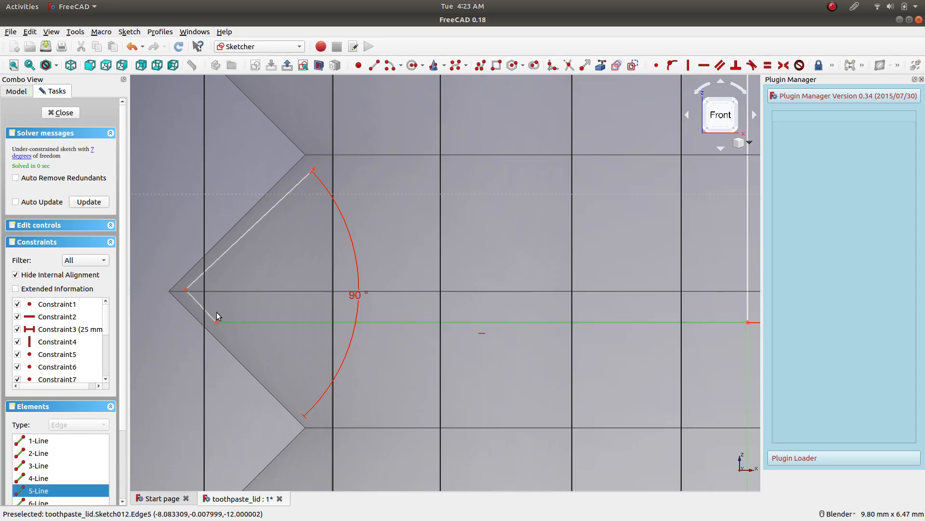
pyautogui.click(208, 316)
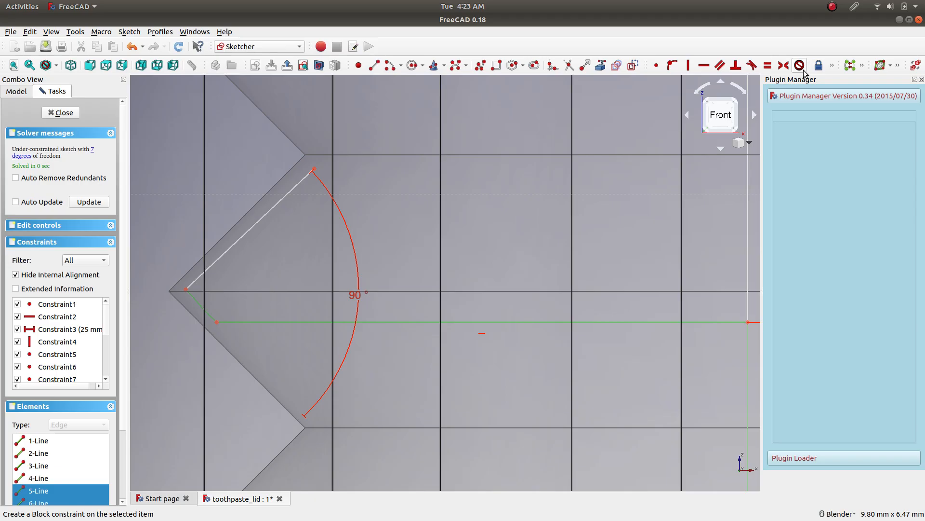
pyautogui.click(832, 68)
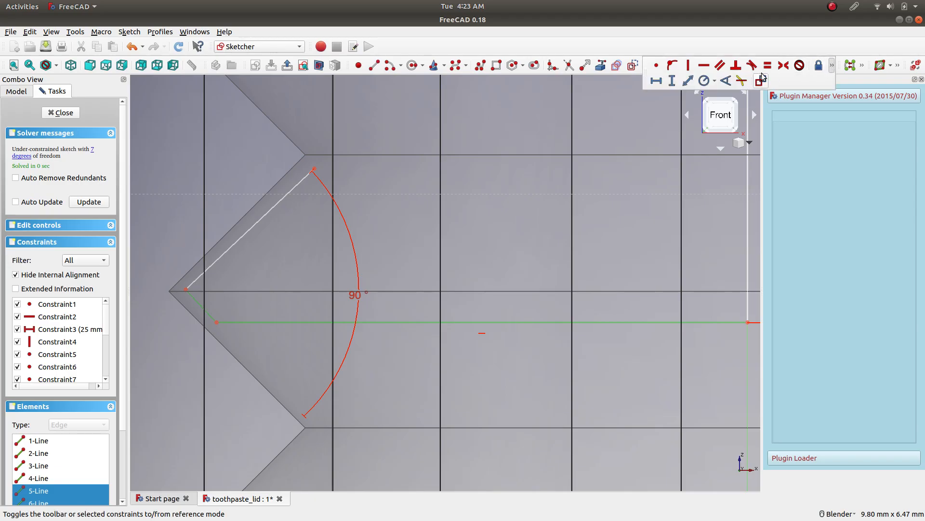
pyautogui.click(725, 81)
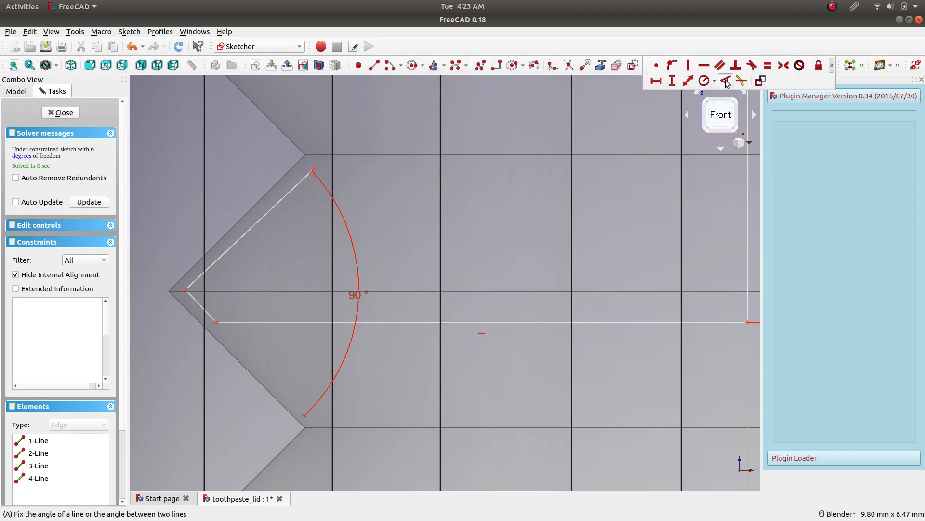
pyautogui.write('135')
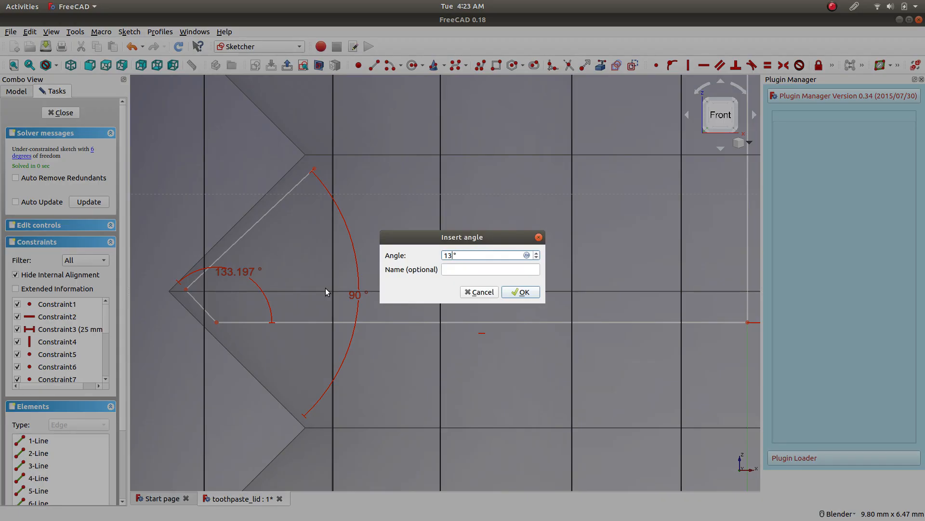
pyautogui.press('Return')
# Move the corner of the two slanted thread lines outward to the tip of the lid's thread groove.
pyautogui.scroll(4, 179, 302)
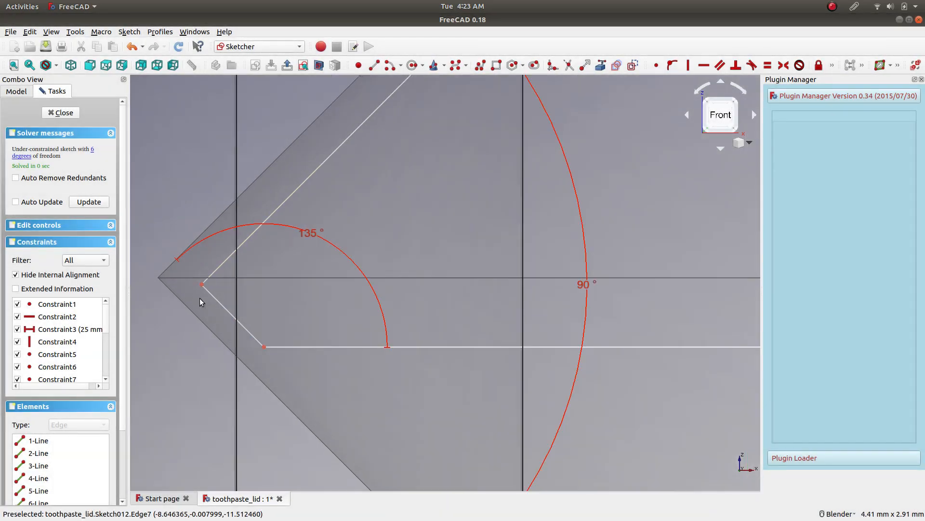
pyautogui.moveTo(203, 287); pyautogui.dragTo(164, 280)
pyautogui.scroll(-5, 552, 350)
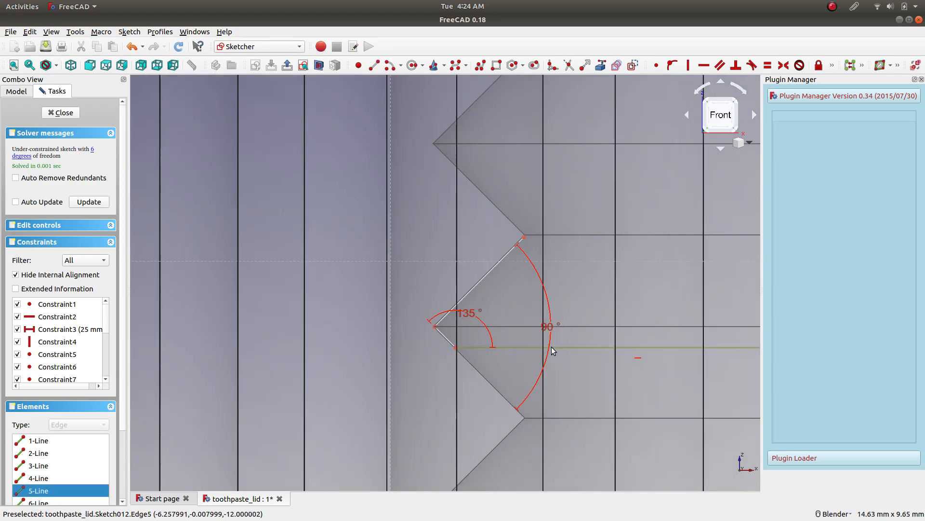
# Add a horizontal length constraint of 9 mm to the neck's horizontal line.
pyautogui.scroll(-5, 552, 351)
pyautogui.scroll(4, 579, 357)
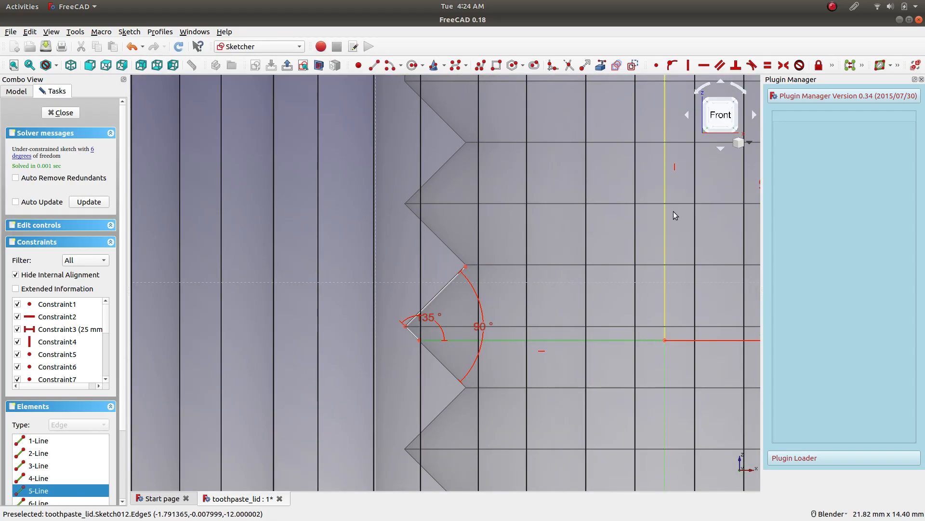
pyautogui.click(832, 66)
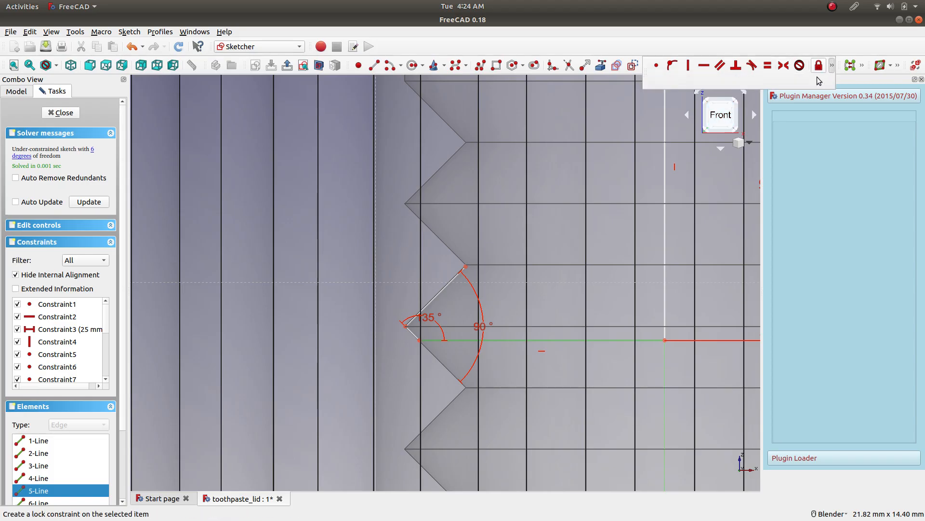
pyautogui.click(655, 82)
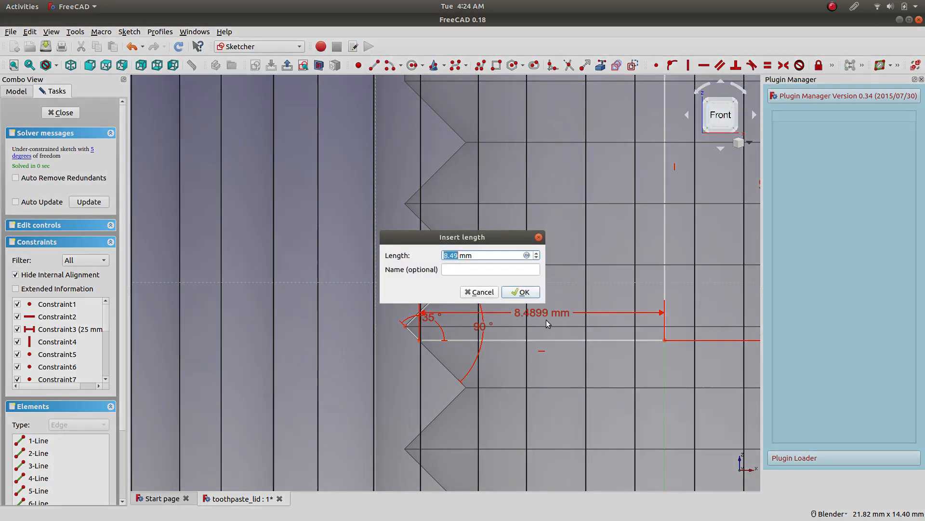
pyautogui.write('9')
pyautogui.press('Return')
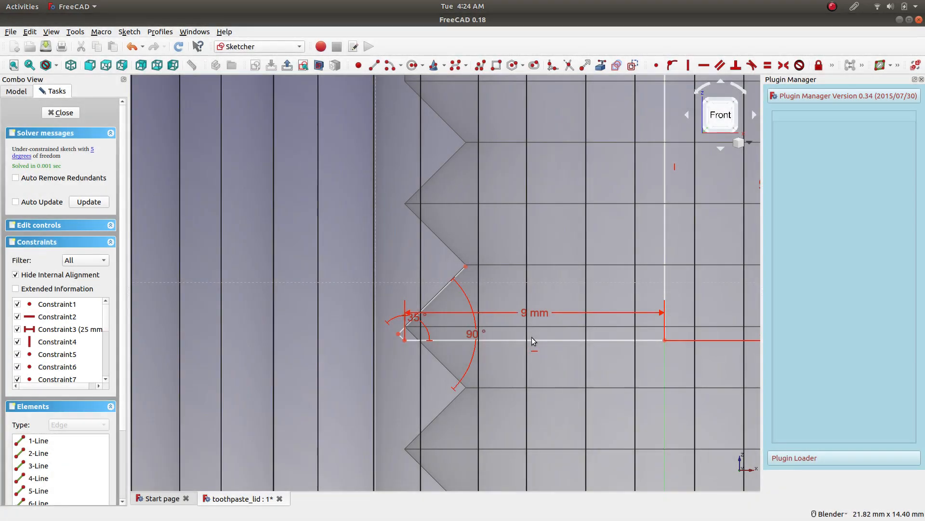
# Place the horizontal line's length dimension below the profile and set it to 8 mm.
pyautogui.scroll(-5, 553, 364)
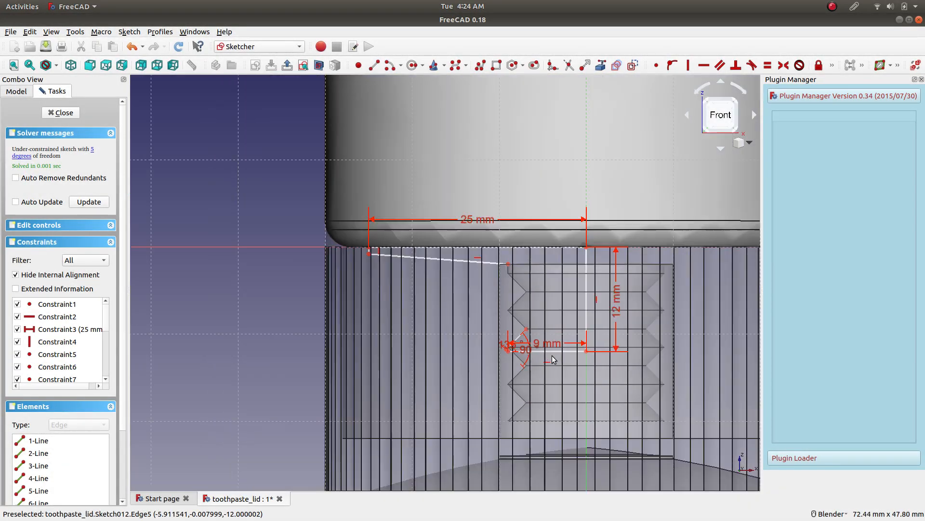
pyautogui.scroll(3, 551, 355)
pyautogui.moveTo(477, 329); pyautogui.dragTo(467, 389)
pyautogui.doubleClick(468, 388)
pyautogui.write('8')
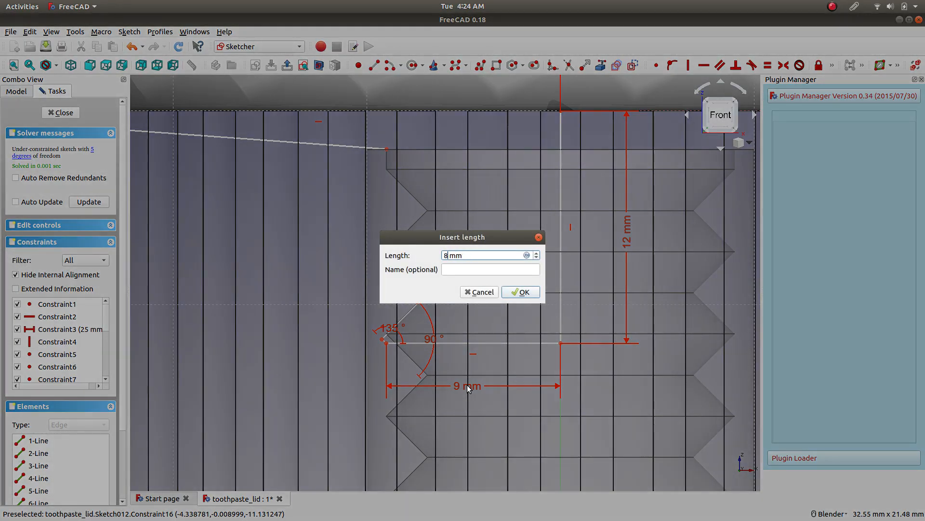
pyautogui.press('Return')
# Set the neck's horizontal line length to 9.5 mm.
pyautogui.scroll(2, 446, 381)
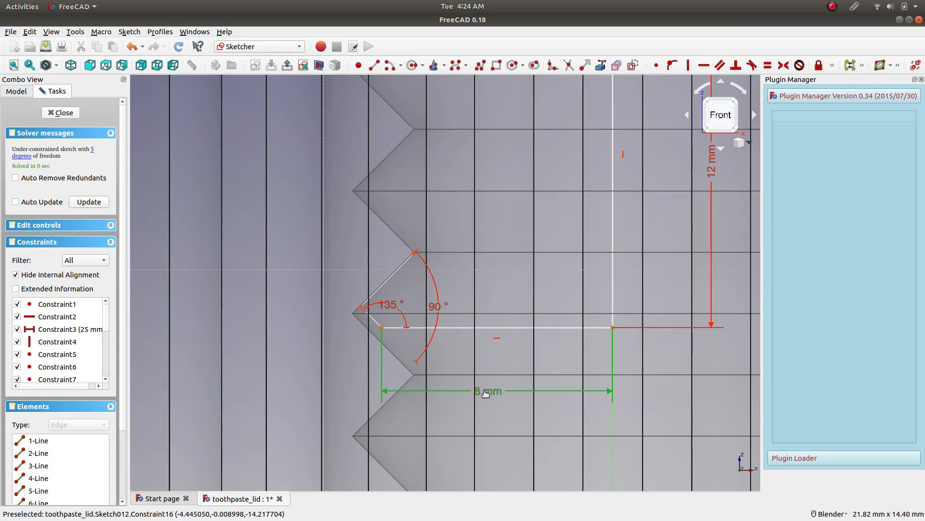
pyautogui.doubleClick(484, 391)
pyautogui.write('9.5')
pyautogui.press('Return')
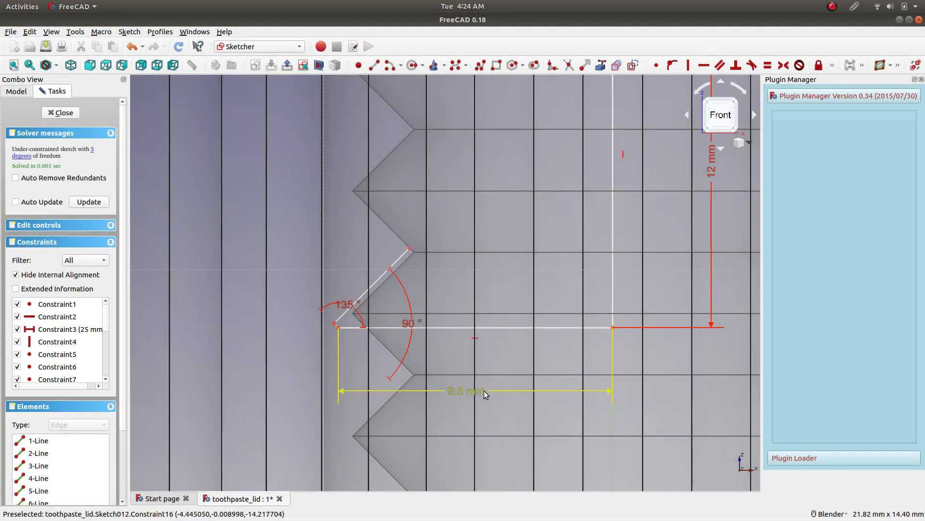
# Set the neck's horizontal line length to 8.5 mm.
pyautogui.doubleClick(474, 391)
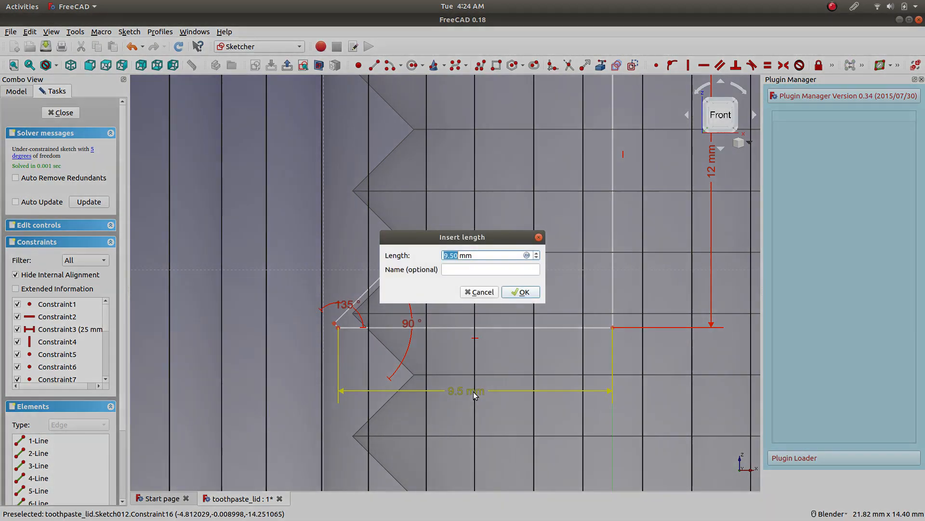
pyautogui.write('8.5')
pyautogui.press('Return')
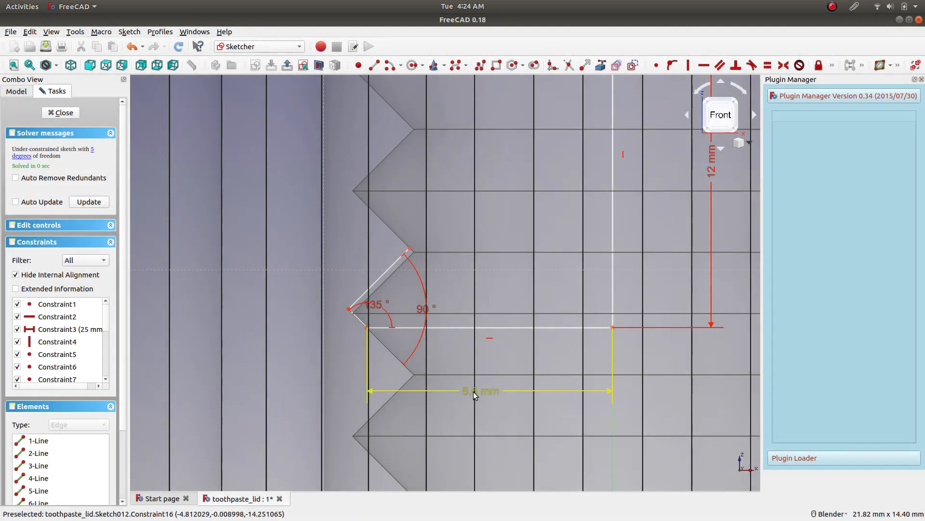
# Move the long slanted thread line onto the flank of the lid's thread groove.
pyautogui.scroll(5, 356, 331)
pyautogui.scroll(-5, 277, 298)
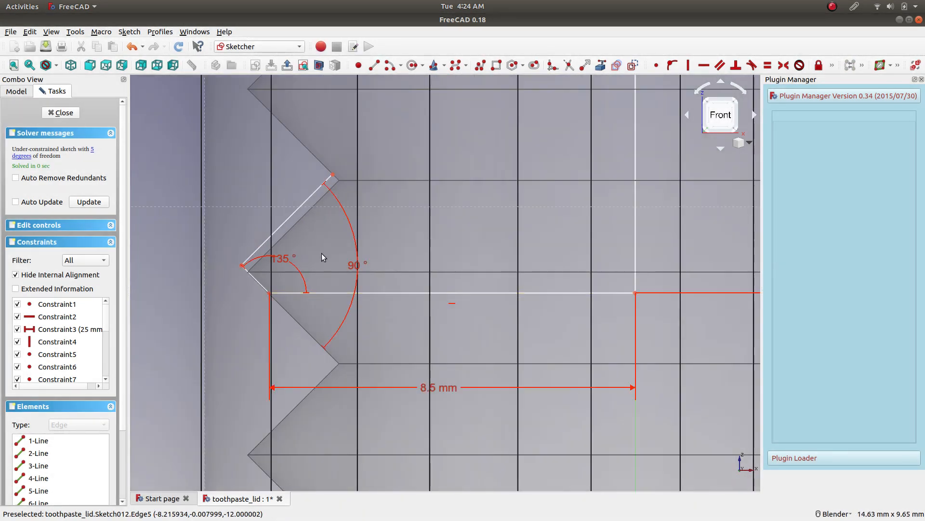
pyautogui.scroll(4, 230, 257)
pyautogui.scroll(-5, 444, 362)
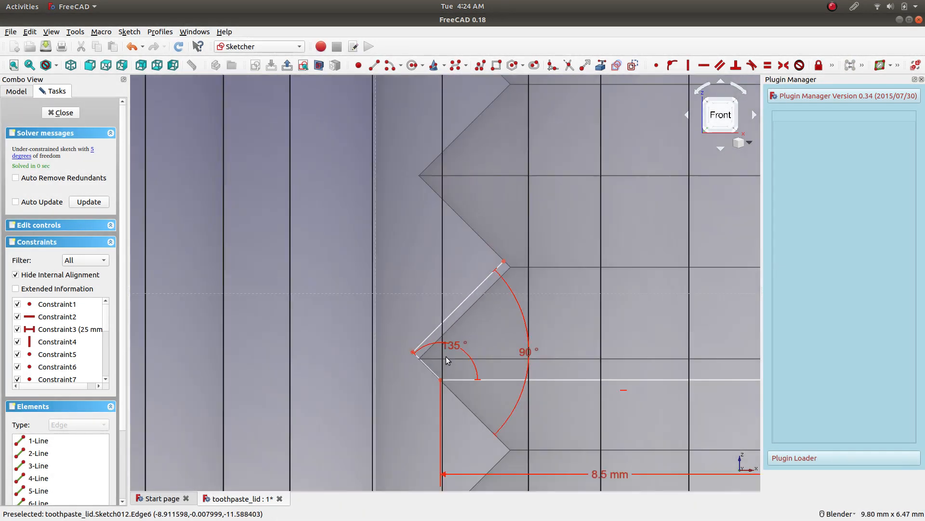
pyautogui.moveTo(470, 297); pyautogui.dragTo(479, 303)
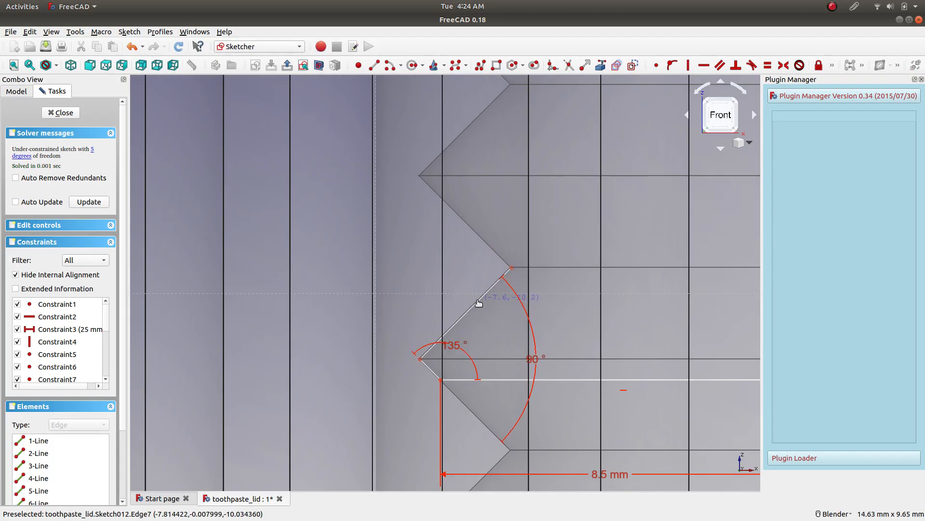
pyautogui.scroll(4, 533, 253)
pyautogui.scroll(-5, 534, 262)
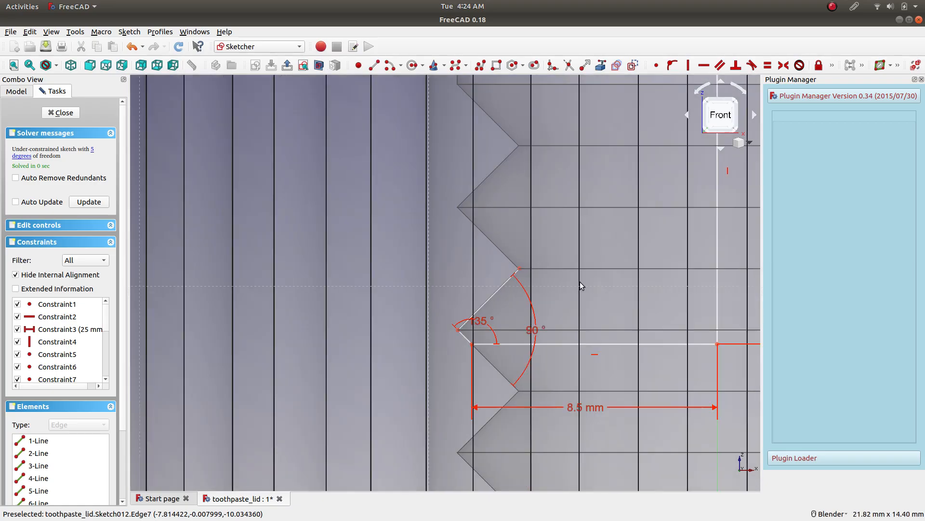
pyautogui.scroll(3, 749, 253)
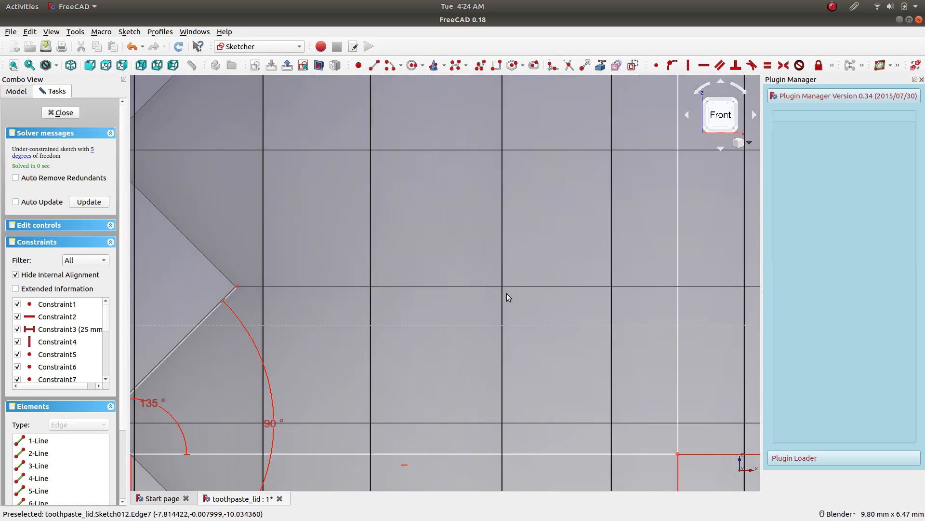
pyautogui.scroll(-2, 517, 284)
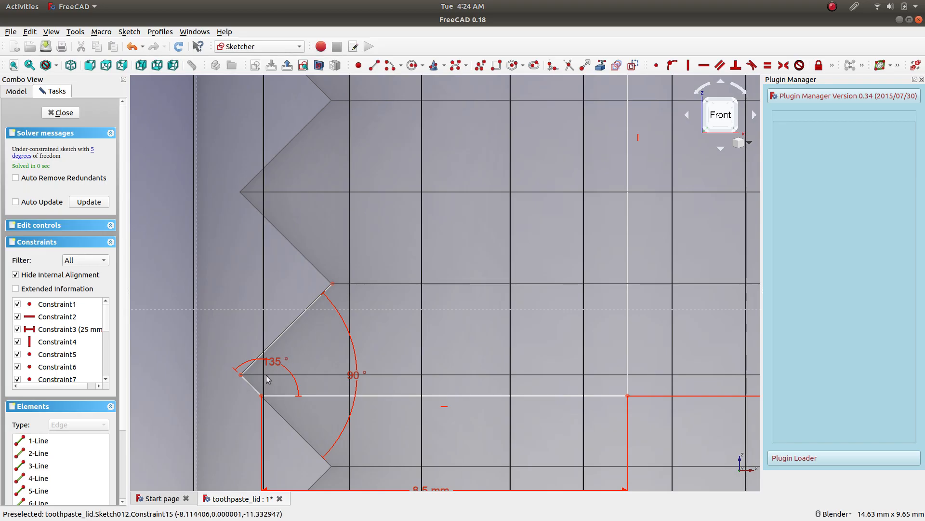
pyautogui.click(253, 391)
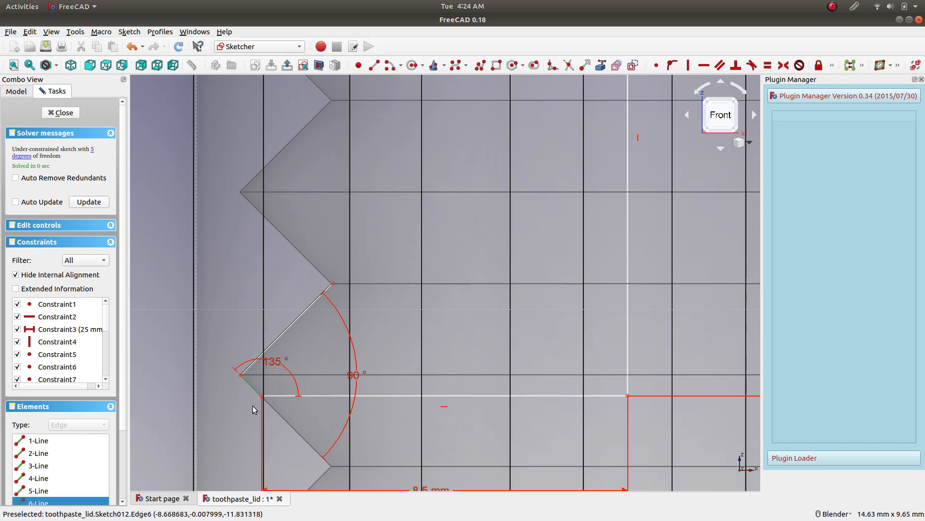
pyautogui.click(832, 67)
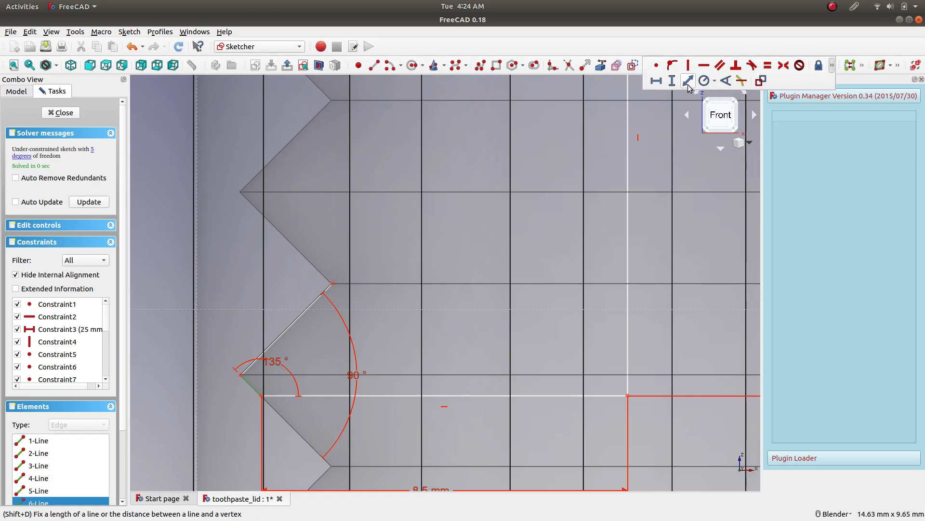
pyautogui.click(688, 80)
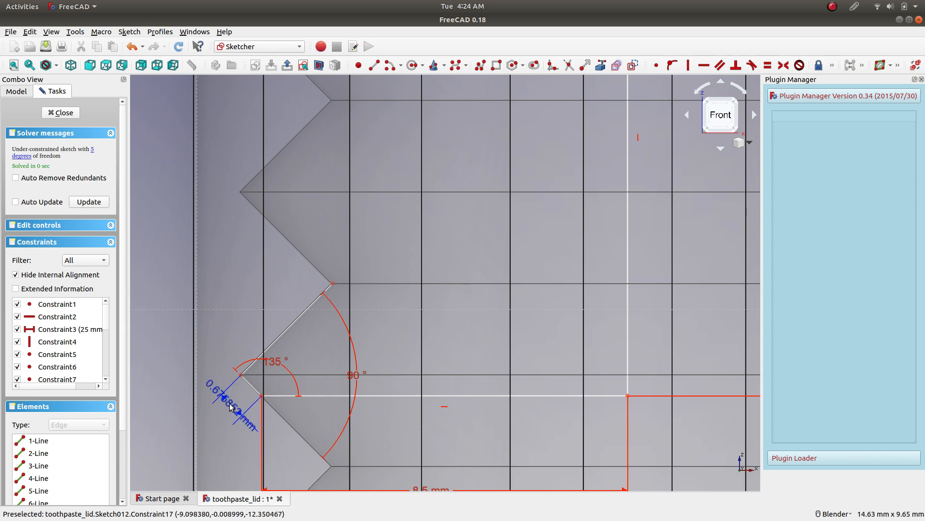
pyautogui.click(244, 419)
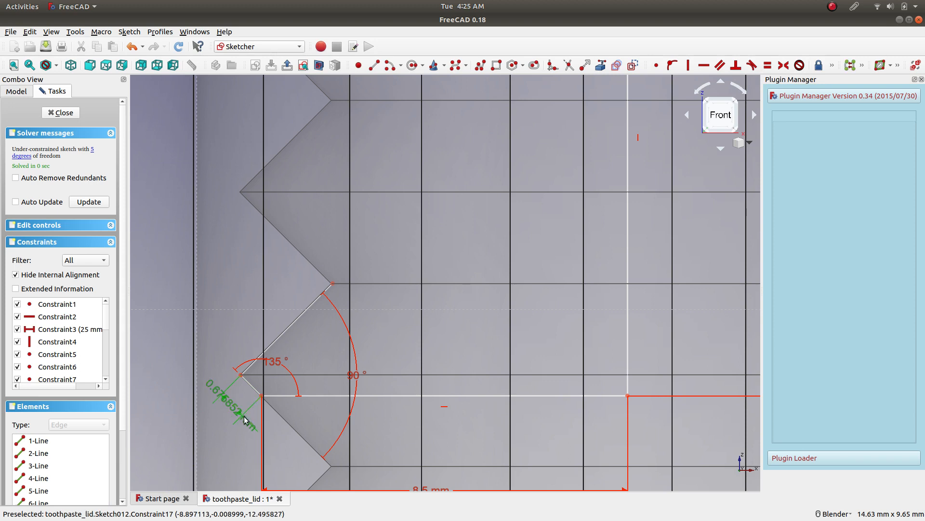
pyautogui.press('Delete')
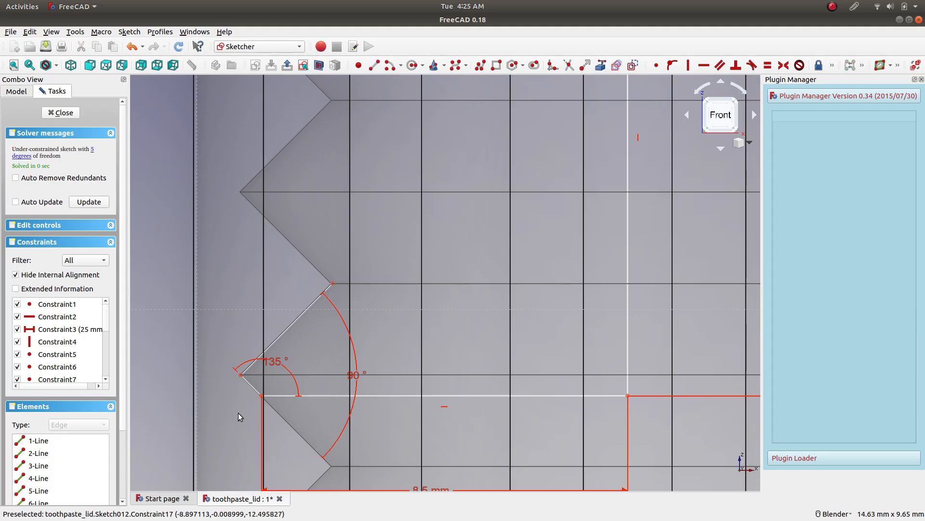
# Add a length constraint of 0.7 mm to the short slanted thread line.
pyautogui.click(248, 384)
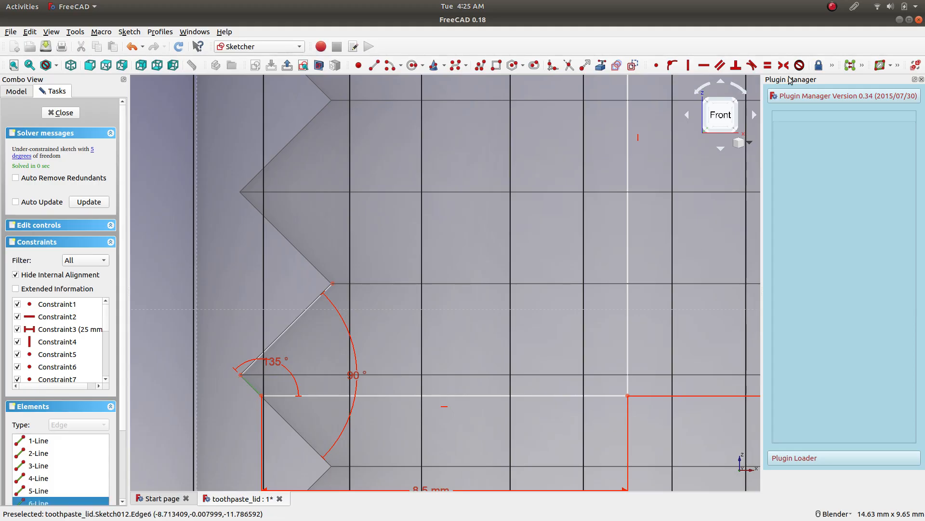
pyautogui.click(833, 67)
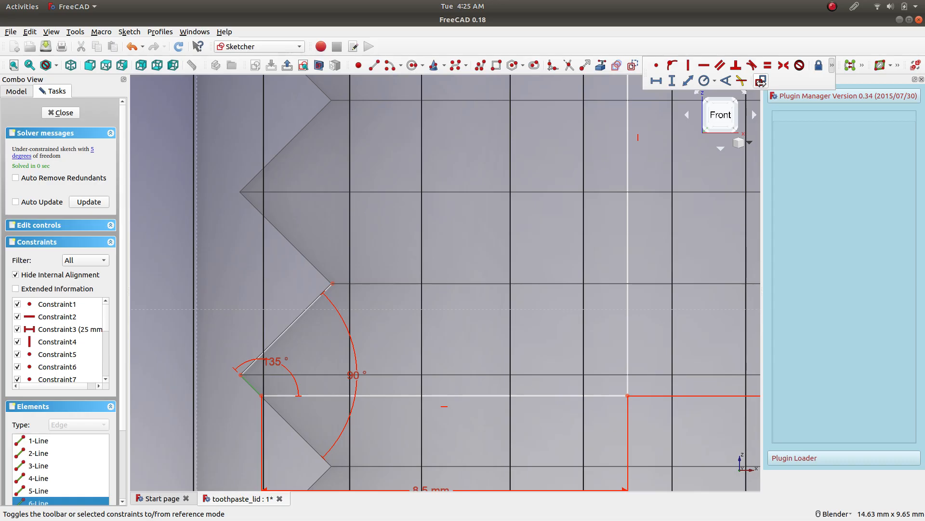
pyautogui.click(688, 81)
pyautogui.write('0.7')
pyautogui.press('Return')
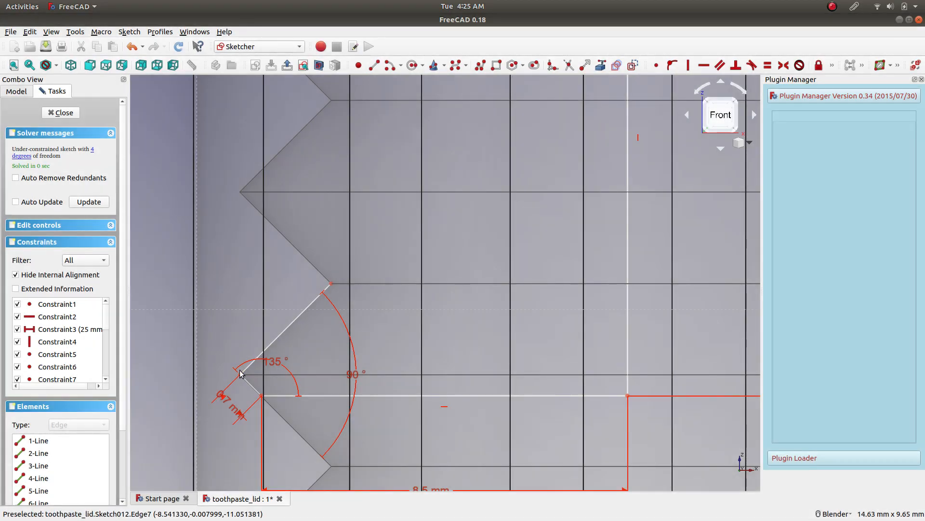
# Set the short slanted thread line's length to 0.65 mm.
pyautogui.scroll(4, 240, 374)
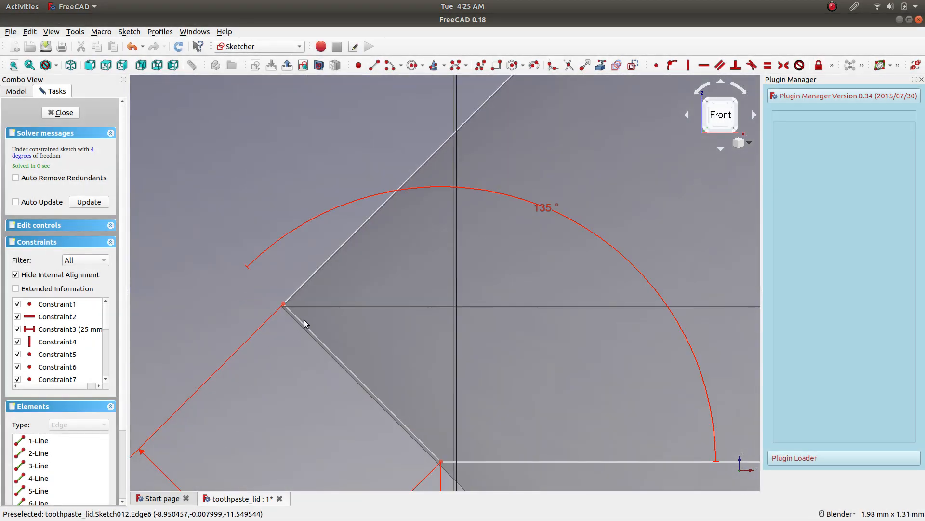
pyautogui.scroll(-4, 302, 380)
pyautogui.scroll(3, 284, 393)
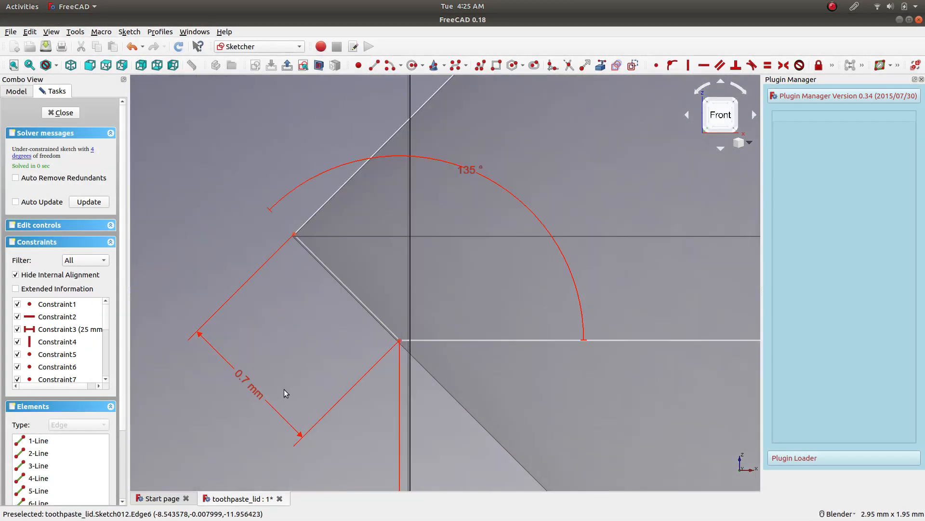
pyautogui.doubleClick(252, 388)
pyautogui.write('0.')
pyautogui.press('Return')
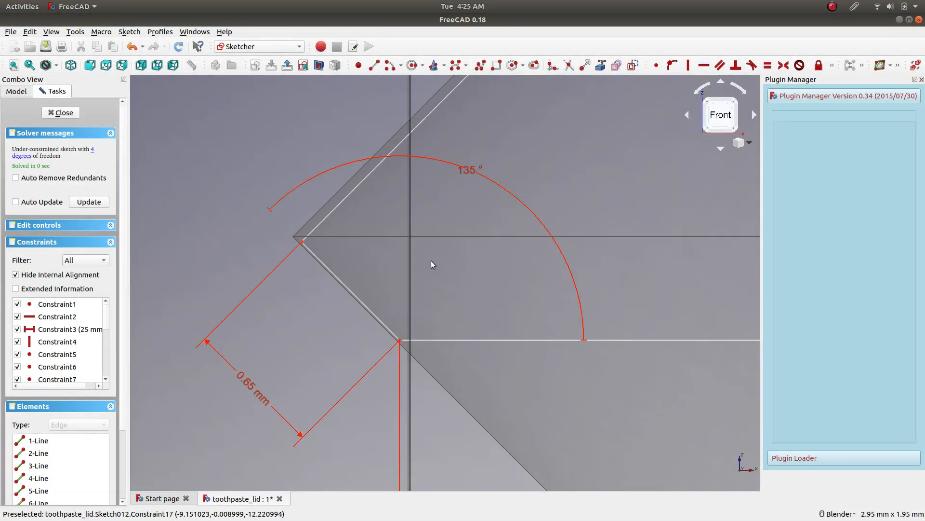
# Set the short slanted thread line's length to 6.67 mm and correct it to 0.67 mm.
pyautogui.scroll(-3, 431, 260)
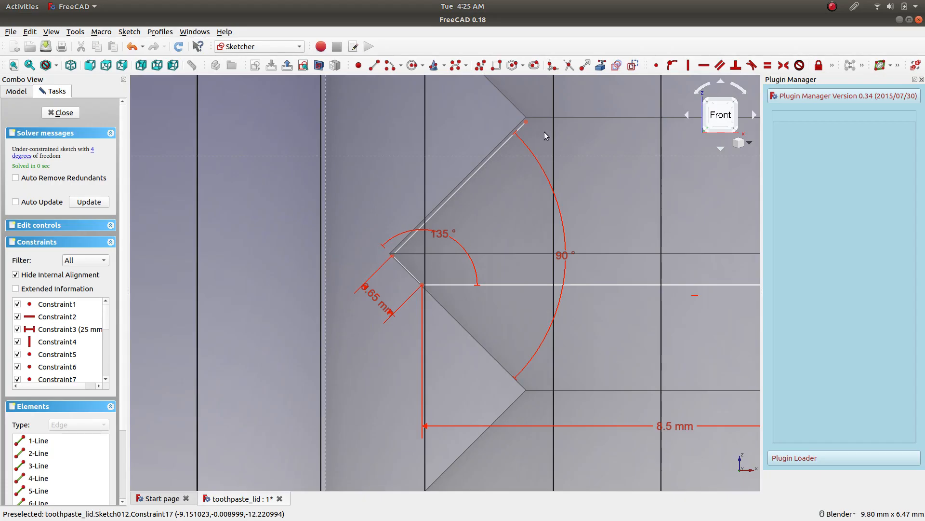
pyautogui.click(378, 297)
pyautogui.doubleClick(378, 297)
pyautogui.write('6.')
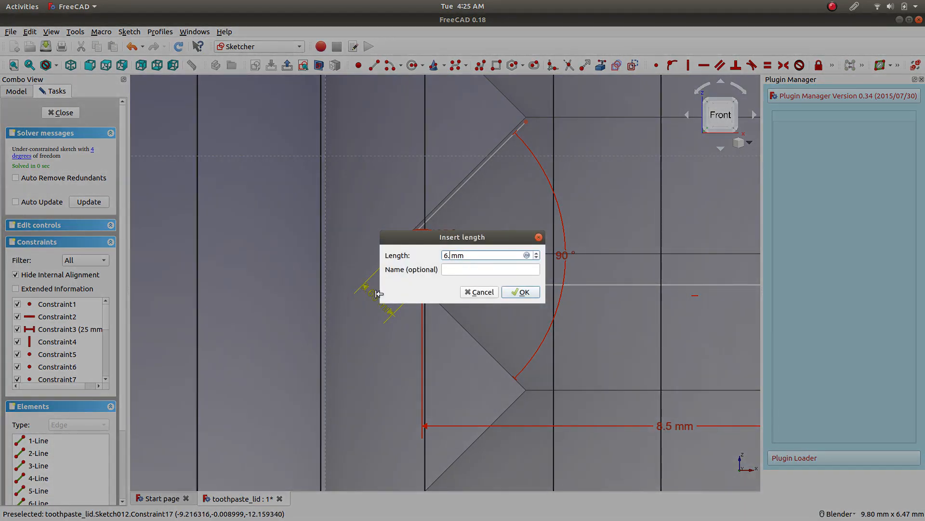
pyautogui.write('67')
pyautogui.press('Return')
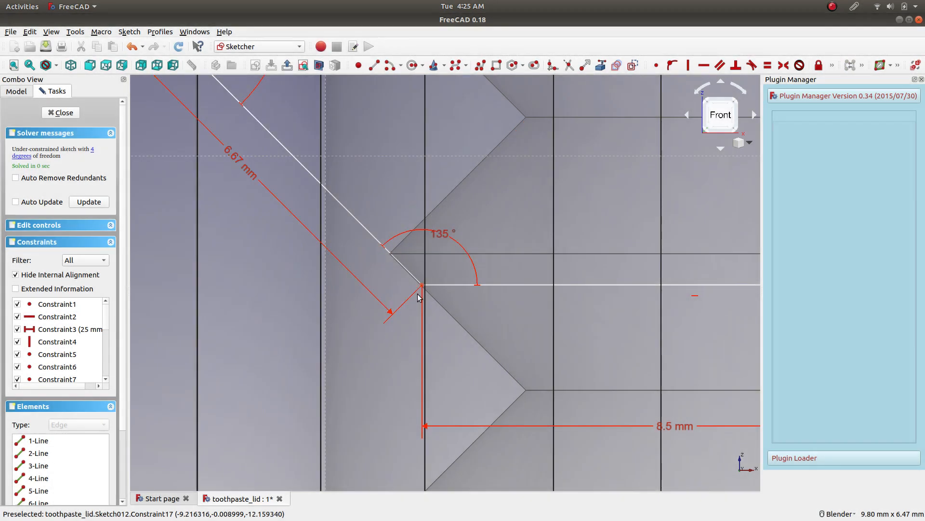
pyautogui.click(232, 155)
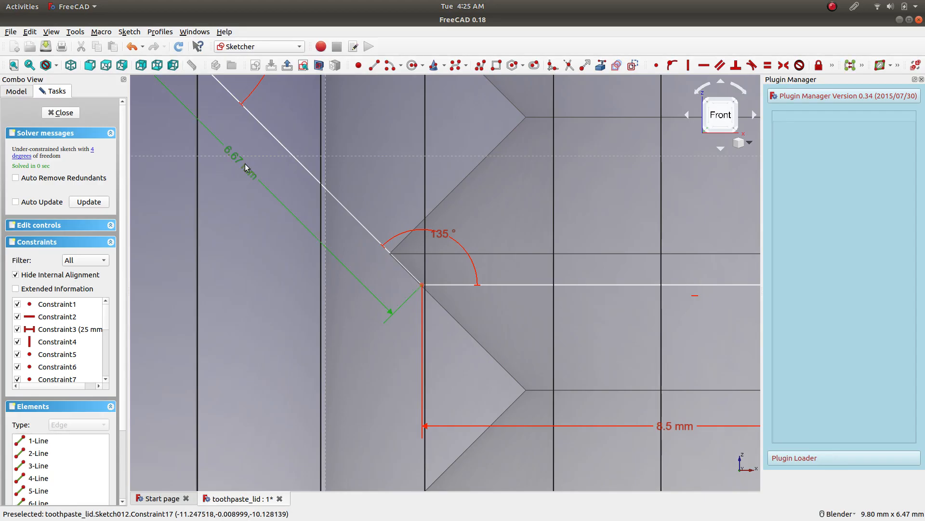
pyautogui.doubleClick(296, 213)
pyautogui.write('0')
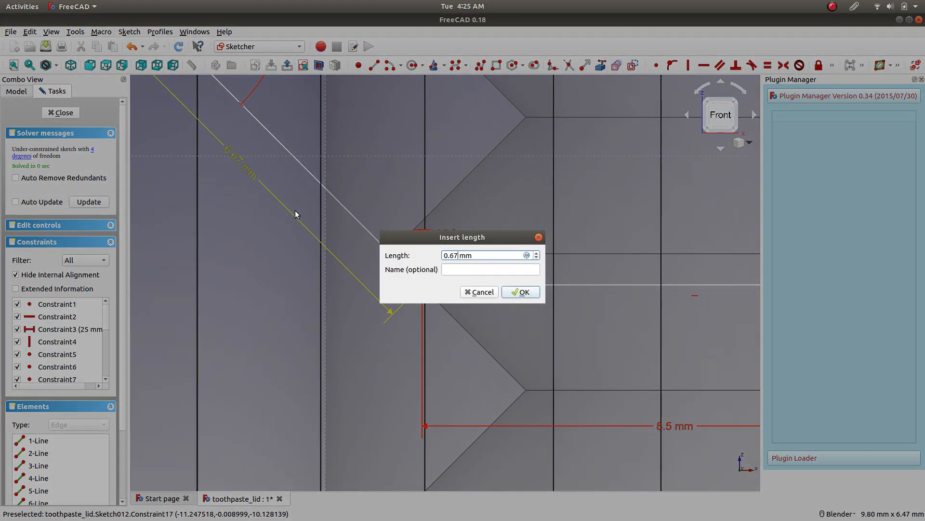
pyautogui.write('.67')
pyautogui.press('Return')
# Set the short slanted thread line's length back to 0.7 mm.
pyautogui.doubleClick(377, 299)
pyautogui.write('0.')
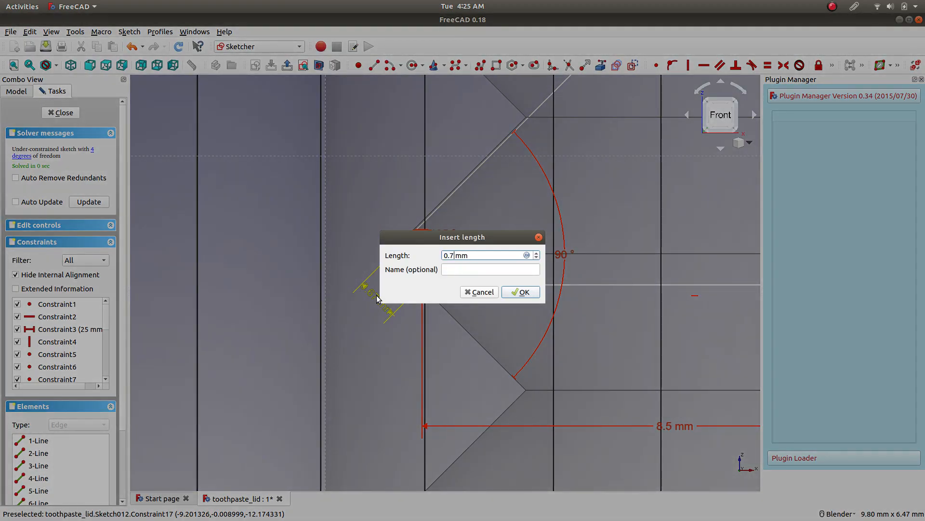
pyautogui.write('7')
pyautogui.press('Return')
# Set the short slanted thread line's length to 0.69 mm.
pyautogui.scroll(5, 390, 256)
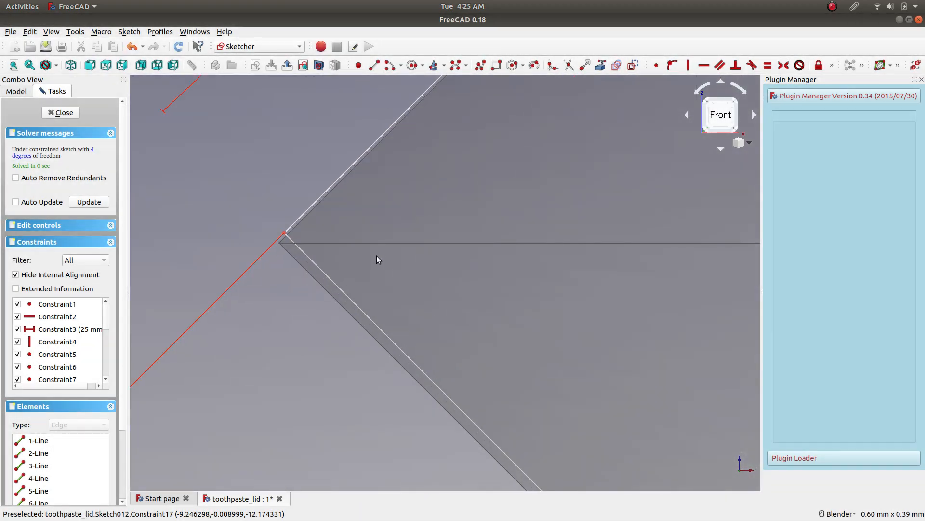
pyautogui.scroll(-5, 378, 260)
pyautogui.doubleClick(329, 356)
pyautogui.write('0.')
pyautogui.press('Return')
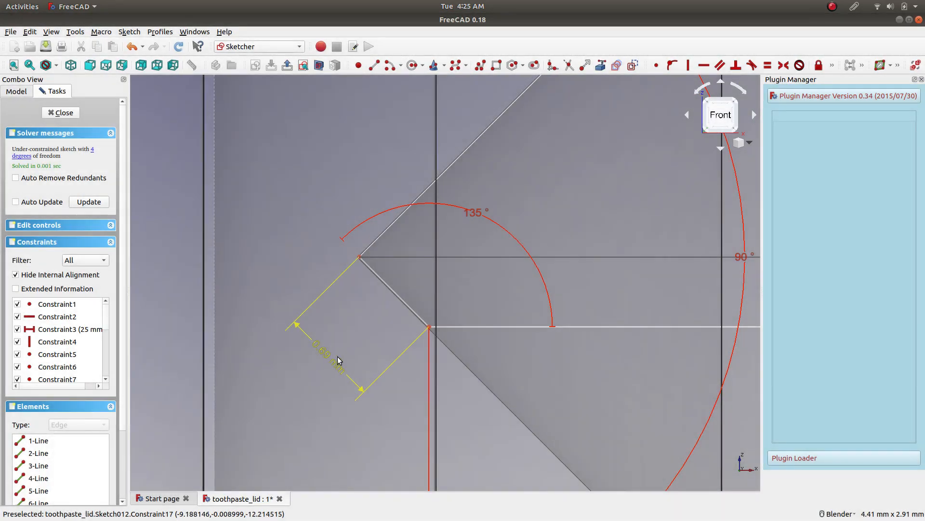
# Add a length constraint of 3.6 mm to the long slanted thread line.
pyautogui.scroll(-3, 568, 88)
pyautogui.scroll(-2, 576, 105)
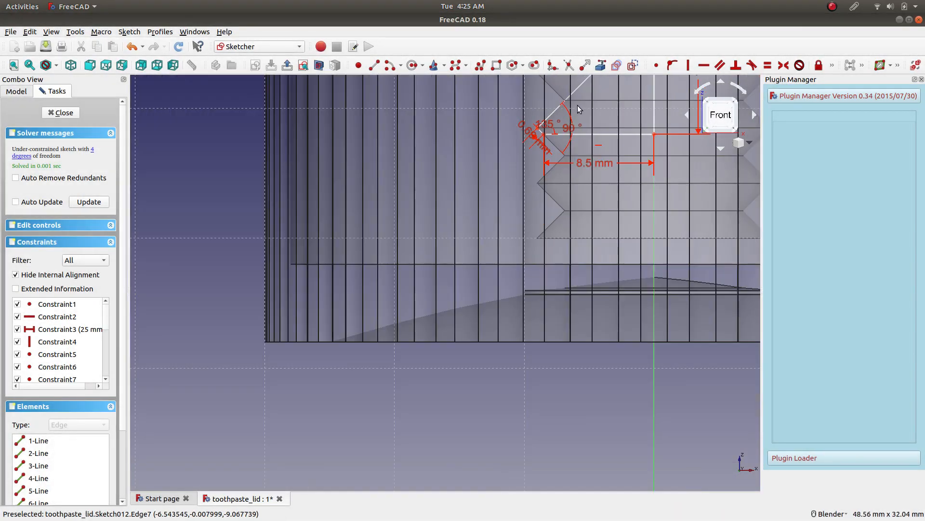
pyautogui.scroll(10, 581, 122)
pyautogui.scroll(-8, 502, 212)
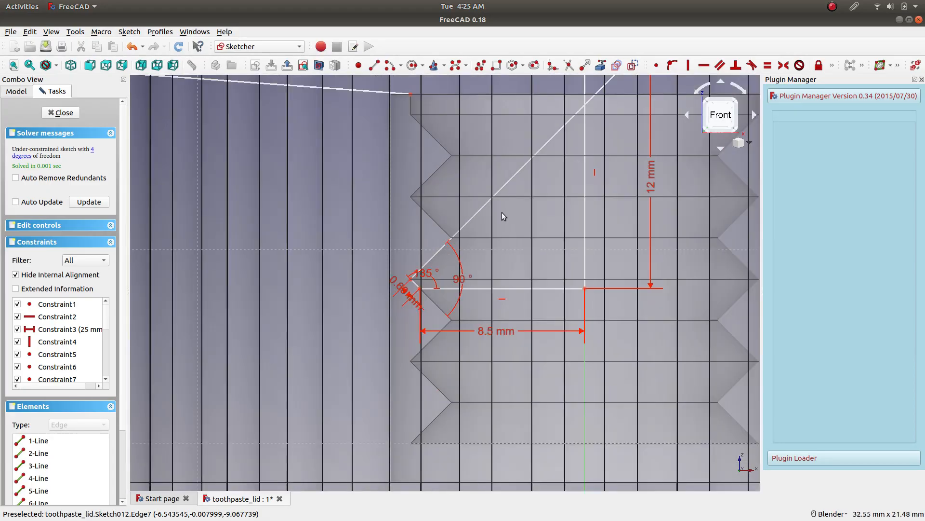
pyautogui.scroll(-5, 568, 149)
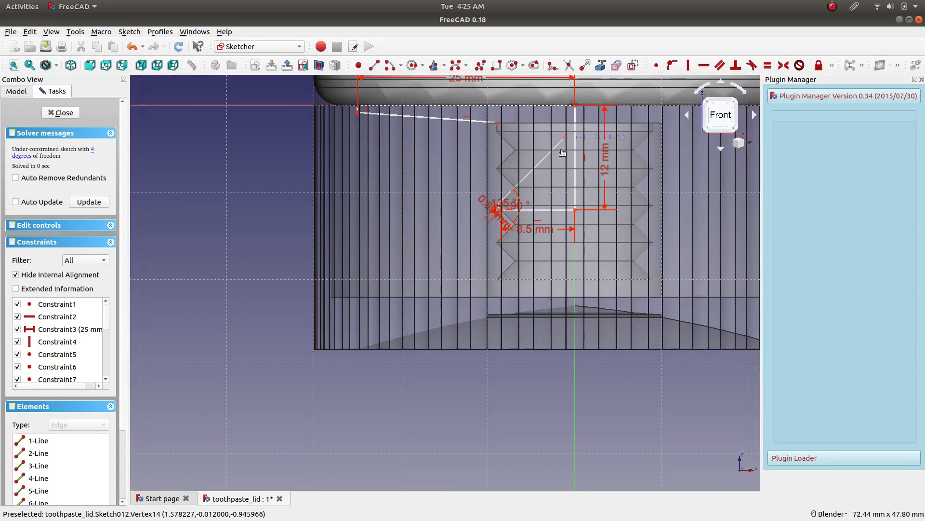
pyautogui.scroll(13, 520, 189)
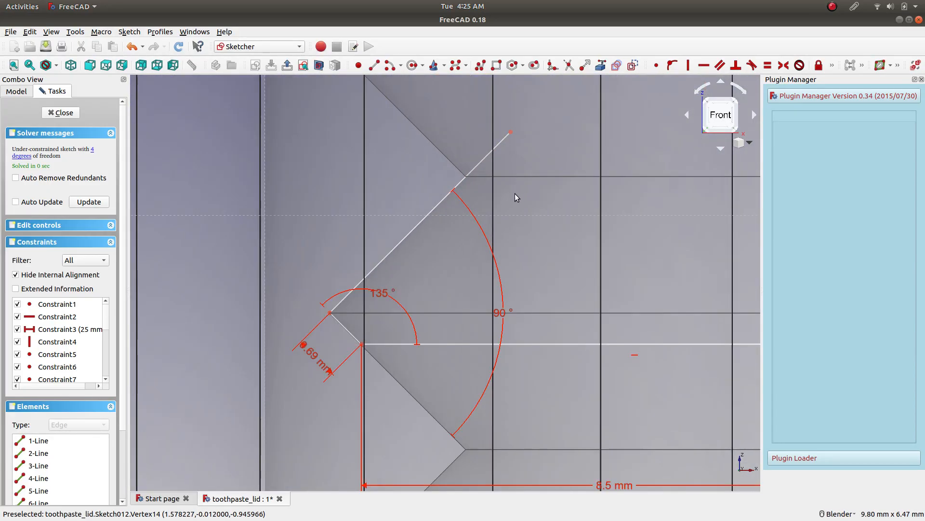
pyautogui.scroll(3, 408, 243)
pyautogui.click(423, 220)
pyautogui.scroll(-6, 510, 181)
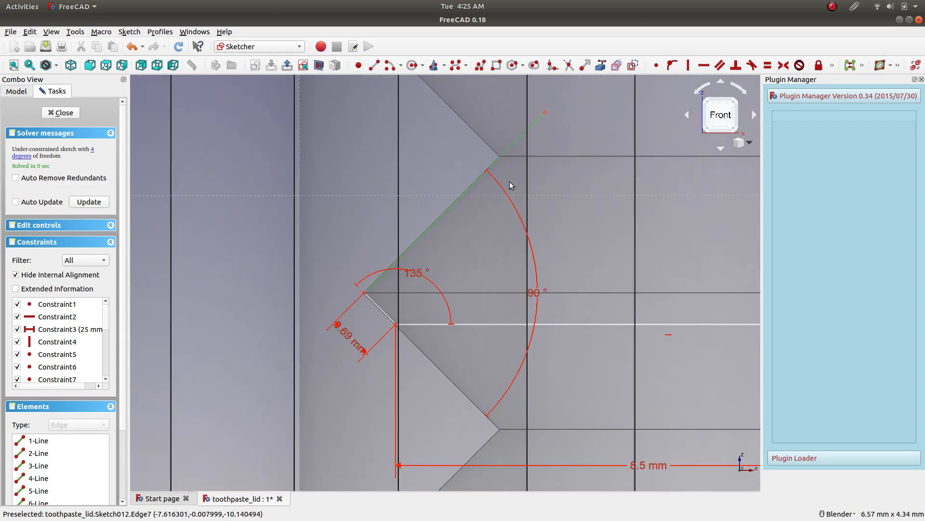
pyautogui.click(833, 66)
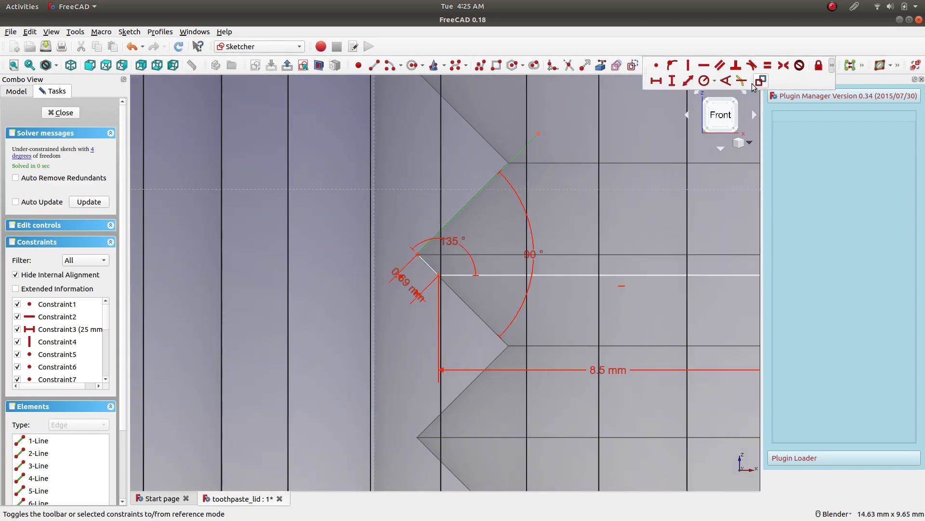
pyautogui.click(687, 89)
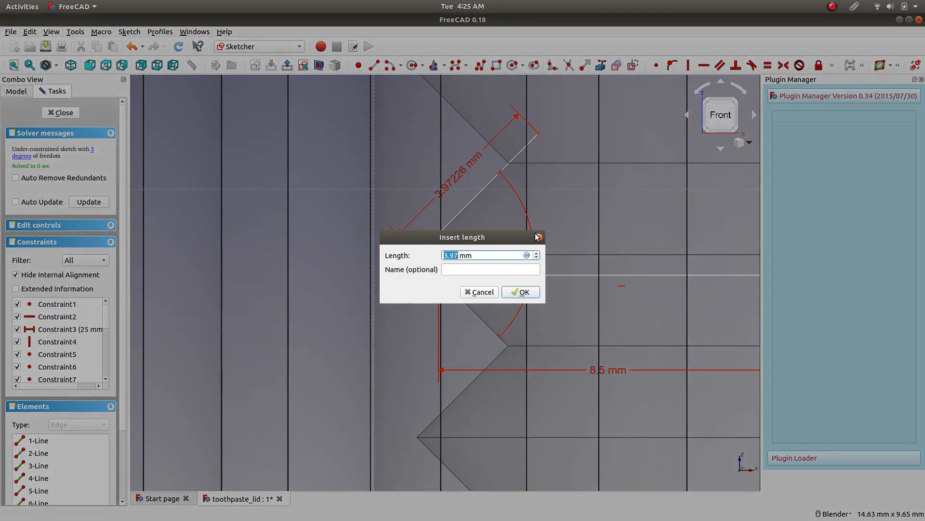
pyautogui.write('3')
pyautogui.write('.5')
pyautogui.press('Return')
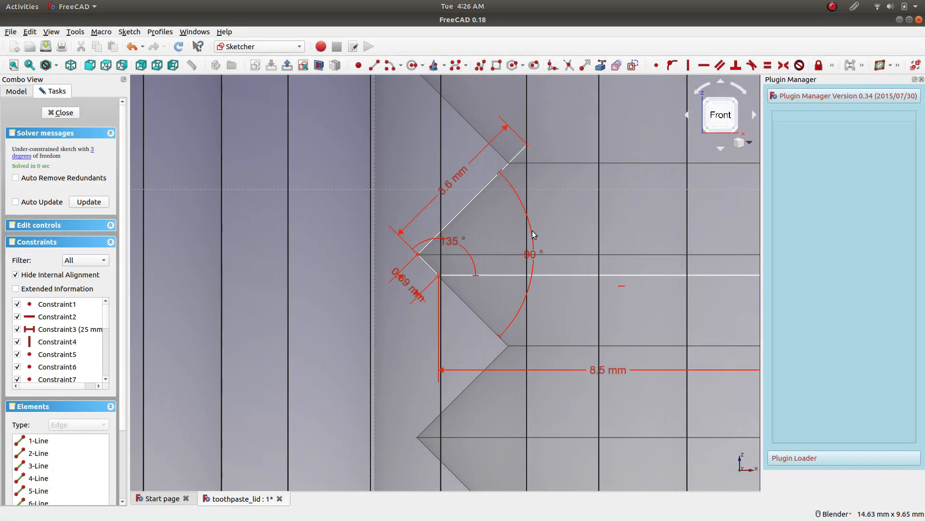
# Set the long slanted thread line's length to 3 mm.
pyautogui.doubleClick(447, 185)
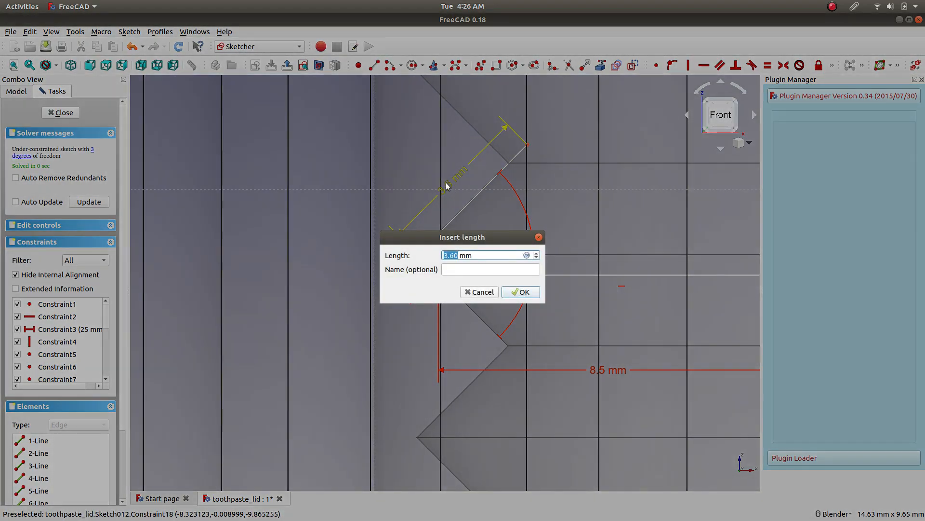
pyautogui.write('3')
pyautogui.press('Return')
pyautogui.scroll(5, 523, 154)
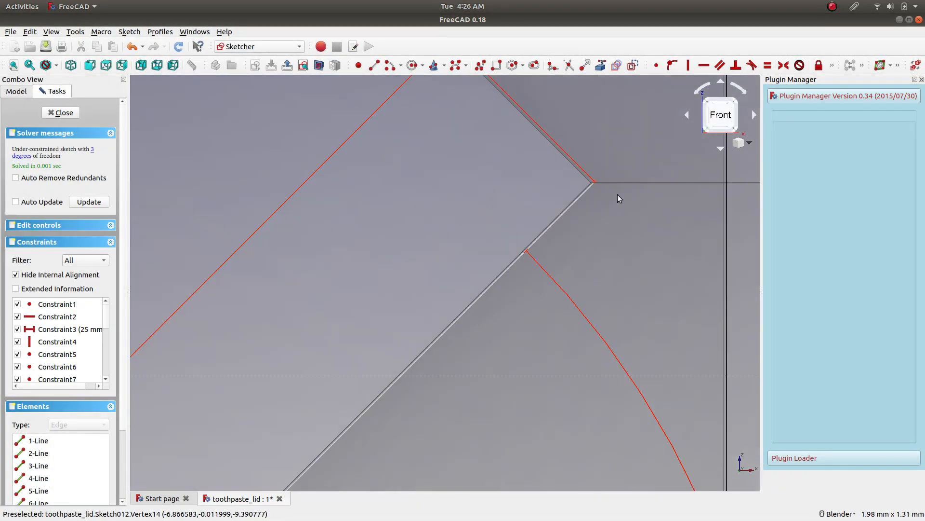
pyautogui.scroll(-2, 596, 192)
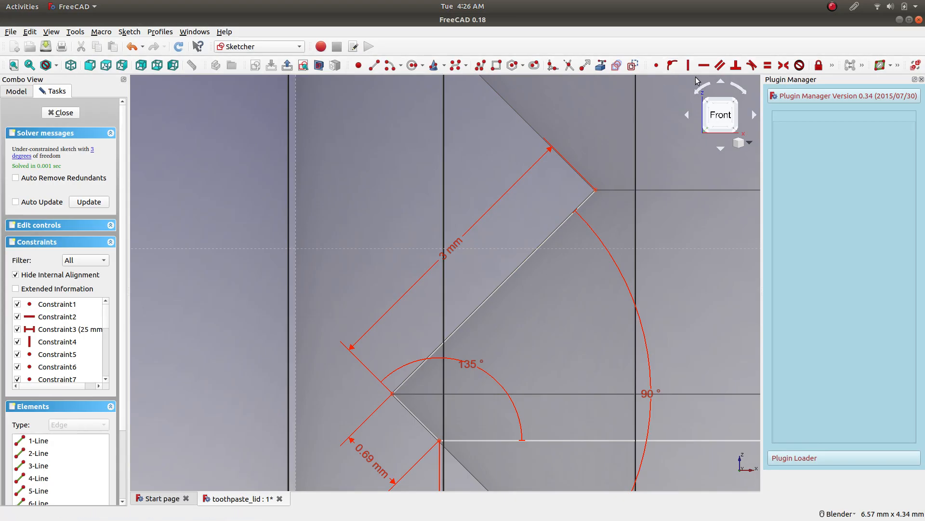
# Draw a short slanted line above the long thread line and make its lower end coincident with the long line's upper end.
pyautogui.click(373, 68)
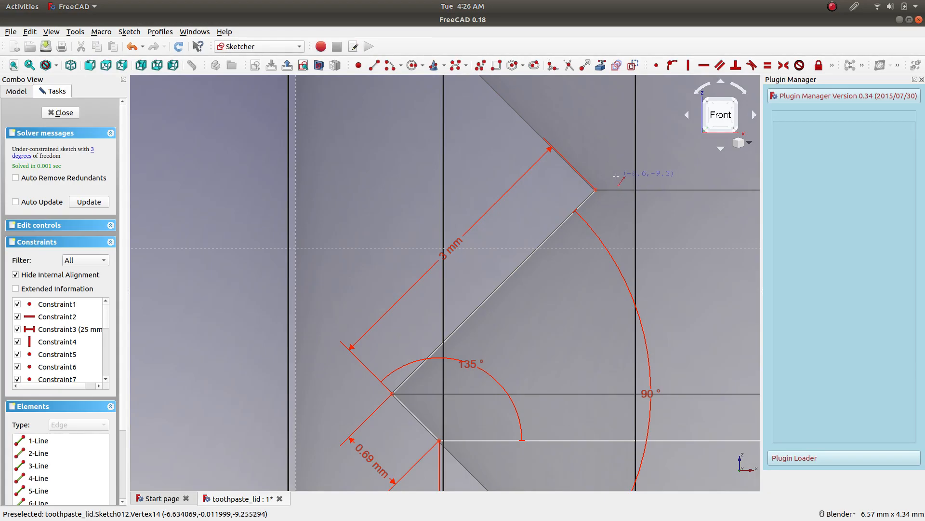
pyautogui.click(566, 131)
pyautogui.click(612, 173)
pyautogui.press('Escape')
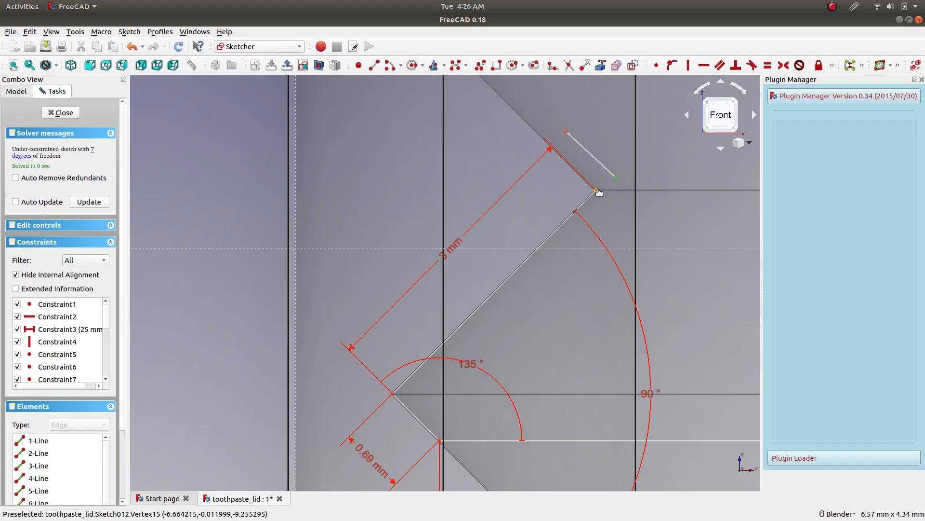
pyautogui.click(657, 65)
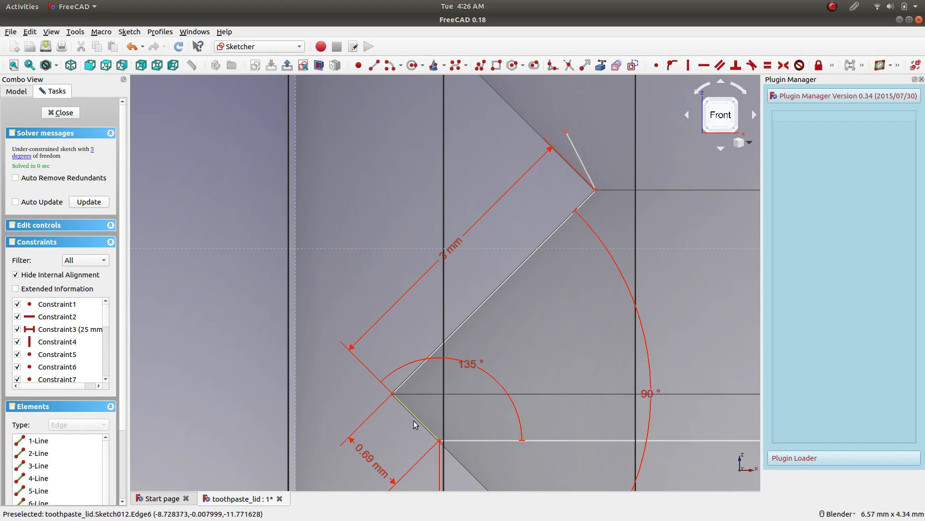
# Constrain the angle between the new short line and the 3 mm thread line to 90°.
pyautogui.click(584, 168)
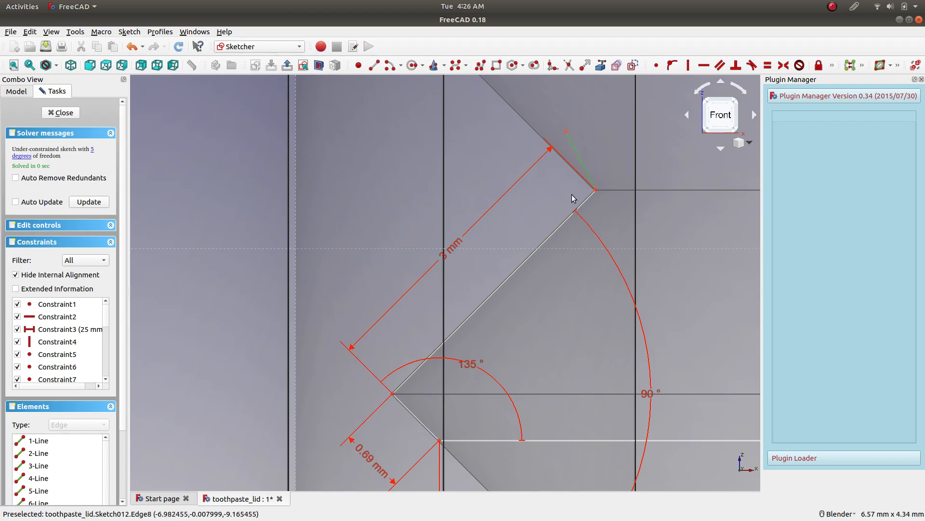
pyautogui.click(561, 223)
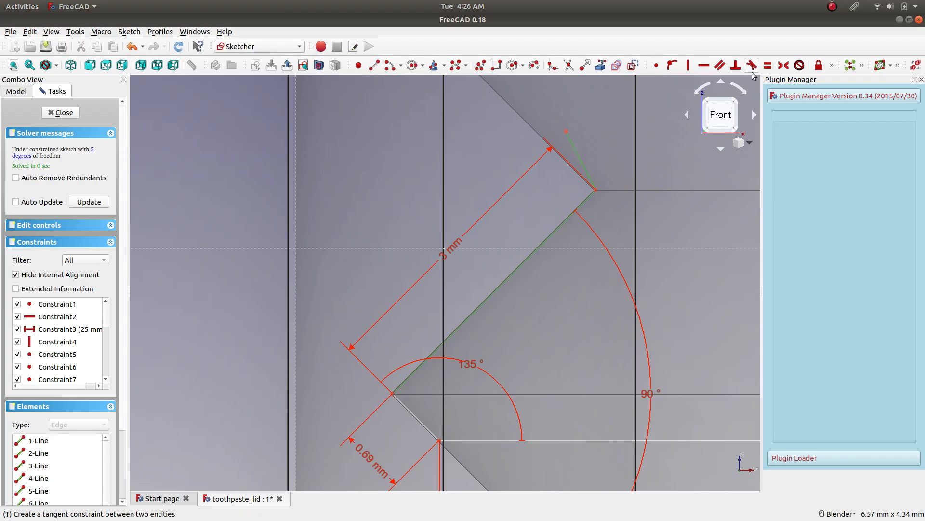
pyautogui.click(832, 66)
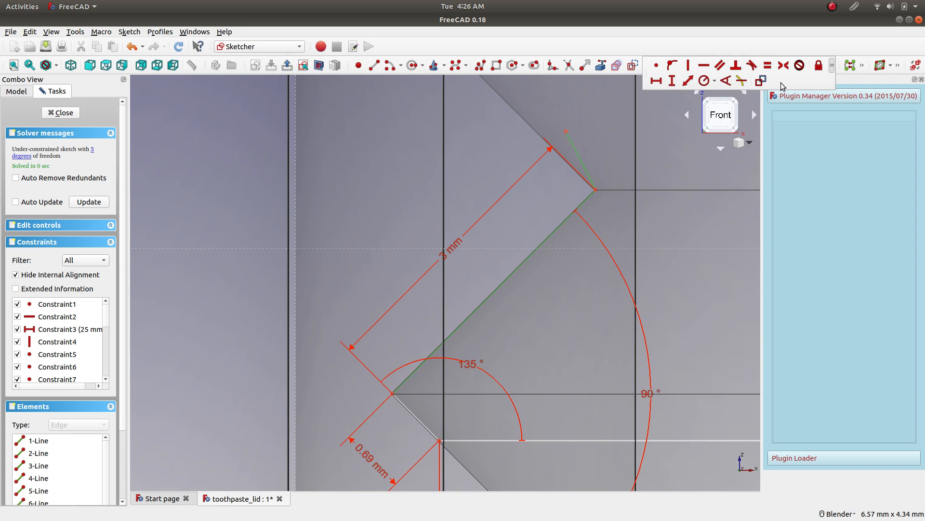
pyautogui.click(726, 85)
pyautogui.write('90')
pyautogui.press('Return')
pyautogui.scroll(2, 565, 146)
pyautogui.scroll(2, 609, 188)
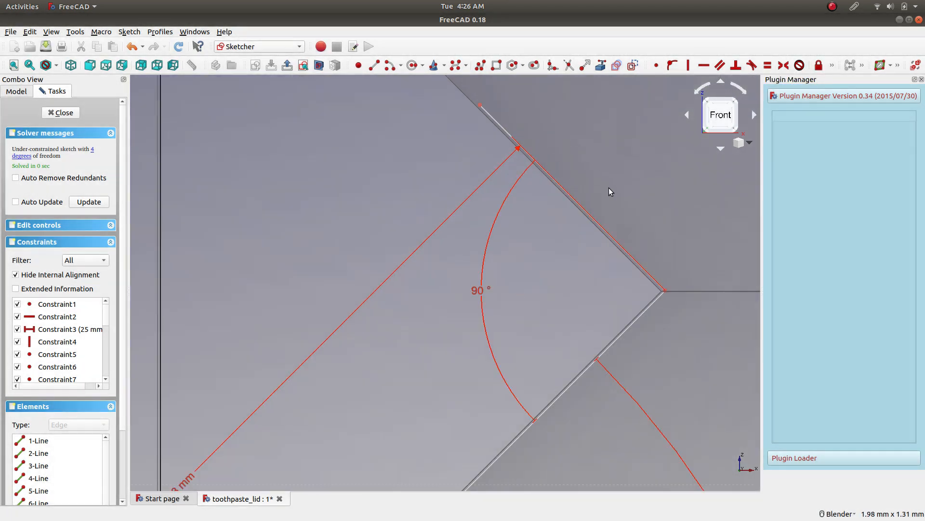
pyautogui.scroll(-3, 612, 212)
pyautogui.scroll(2, 619, 227)
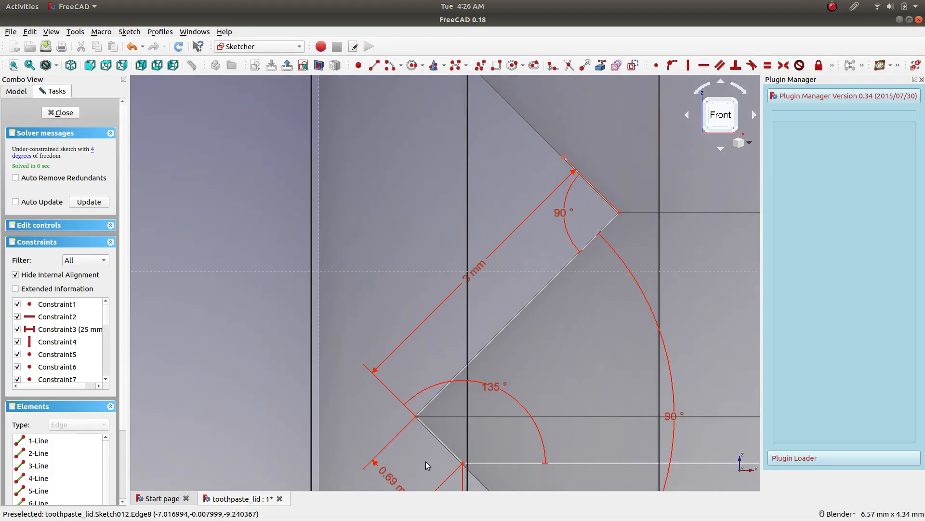
# Add a 0.69 mm length constraint to the new upper line and move its dimension clear of the profile.
pyautogui.scroll(-2, 426, 462)
pyautogui.doubleClick(409, 481)
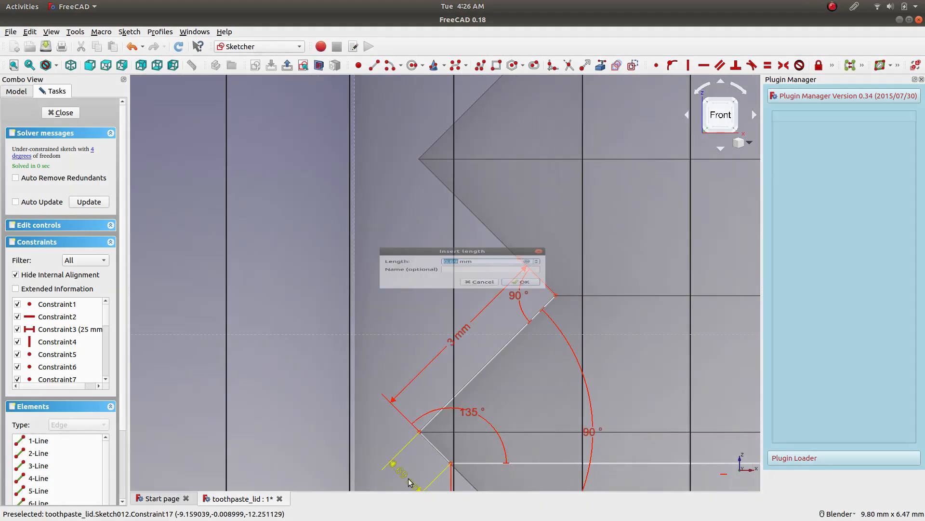
pyautogui.click(481, 291)
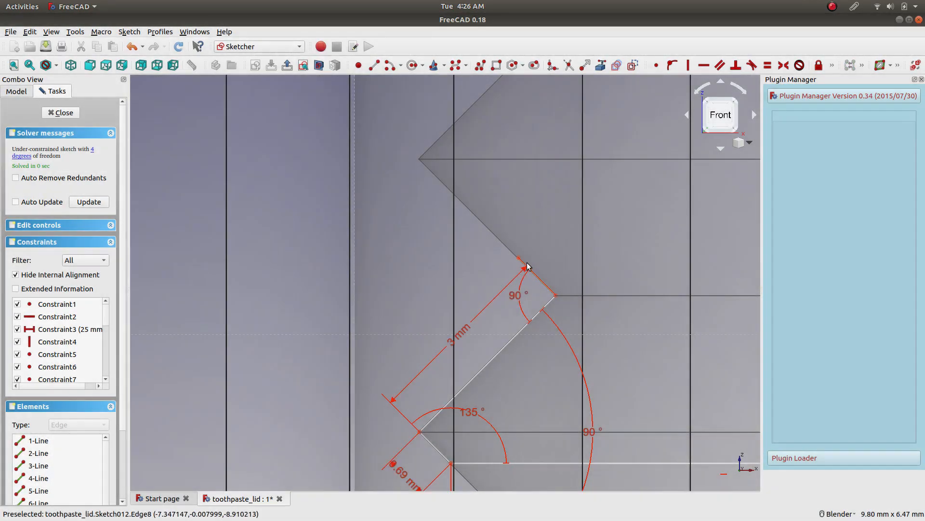
pyautogui.click(832, 66)
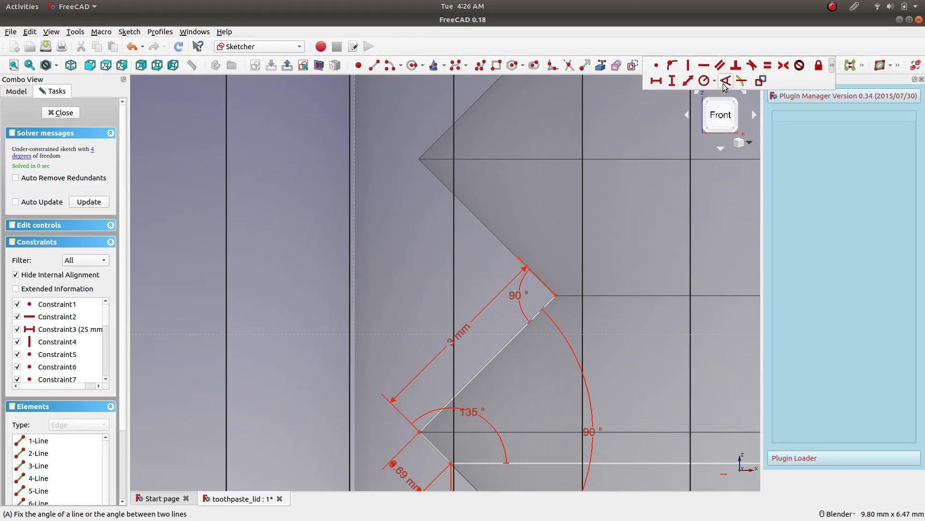
pyautogui.click(687, 81)
pyautogui.write('0.69')
pyautogui.click(524, 292)
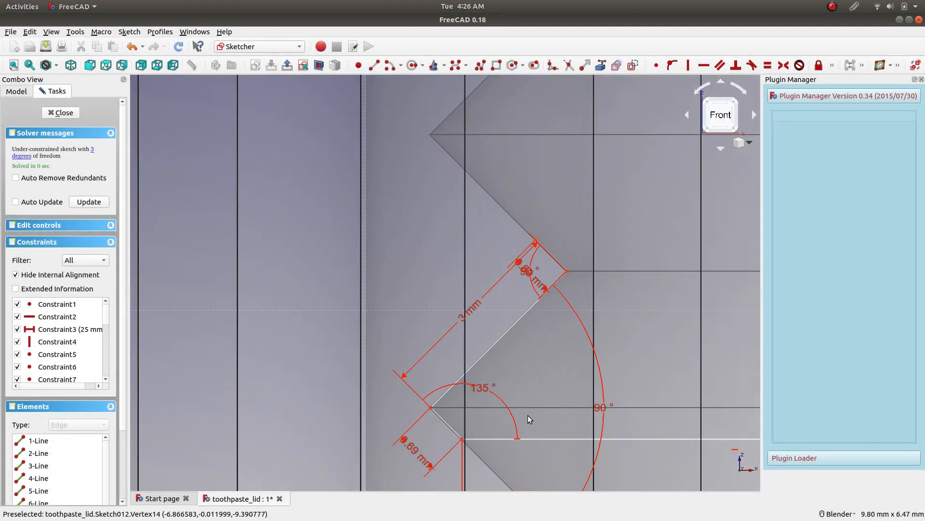
pyautogui.moveTo(530, 270); pyautogui.dragTo(597, 222)
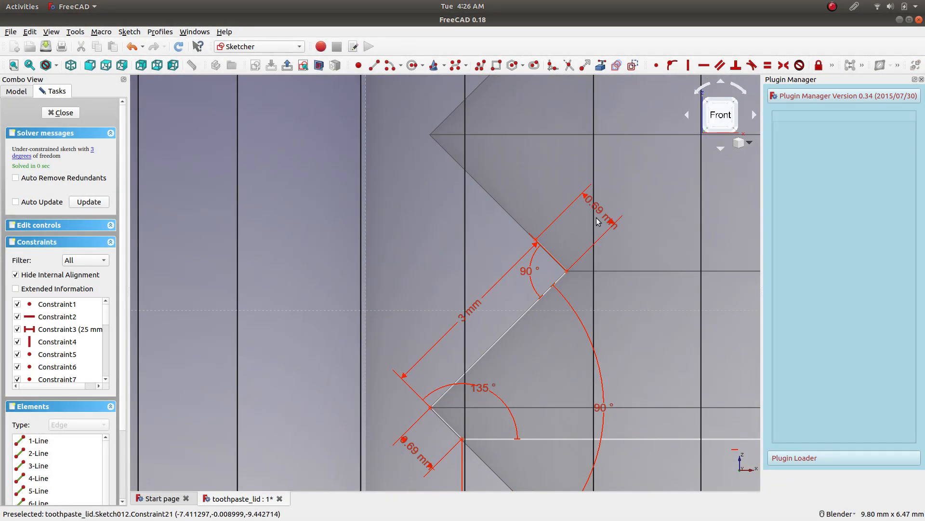
# Clone the three slanted thread lines and place the copy above the original.
pyautogui.click(449, 425)
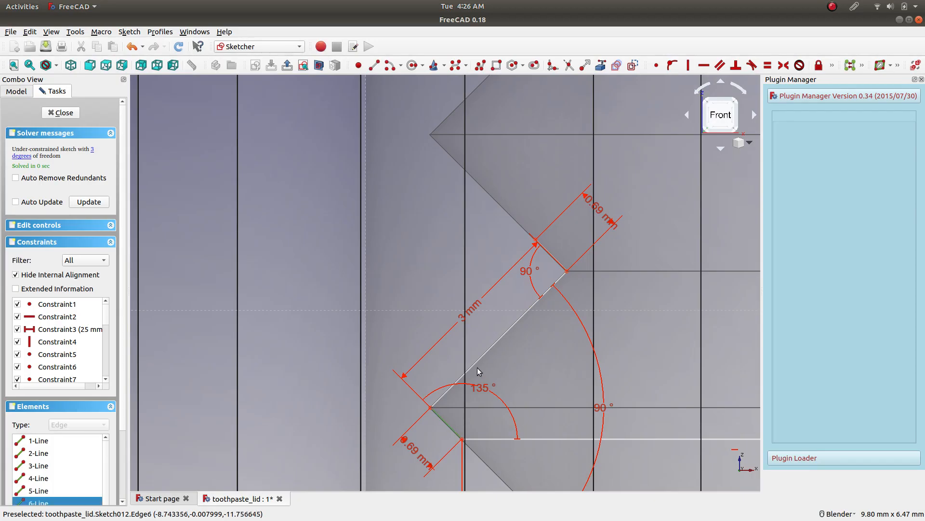
pyautogui.click(487, 351)
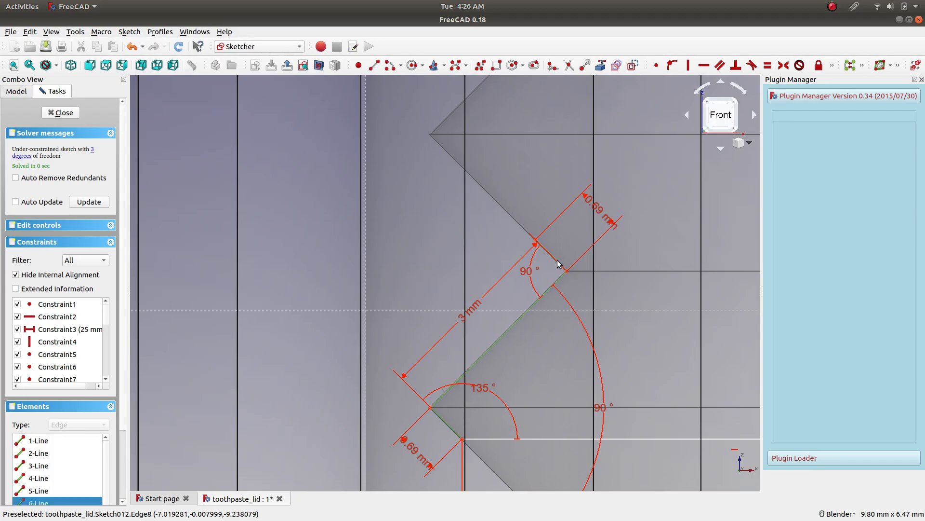
pyautogui.click(160, 32)
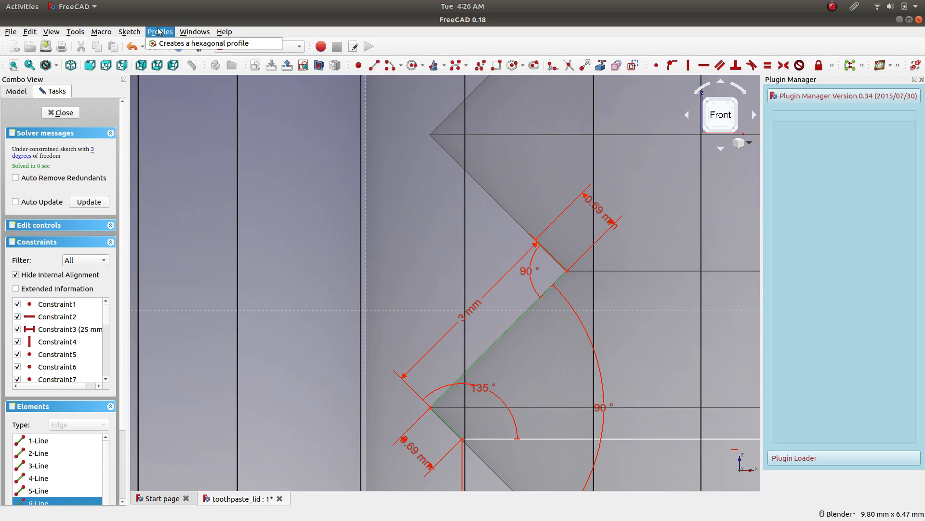
pyautogui.moveTo(129, 31)
pyautogui.moveTo(199, 189)
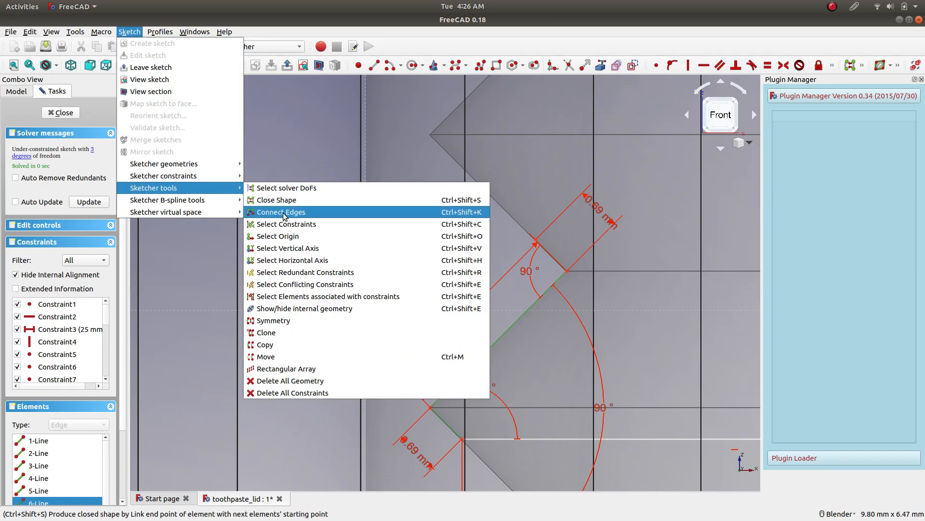
pyautogui.click(313, 333)
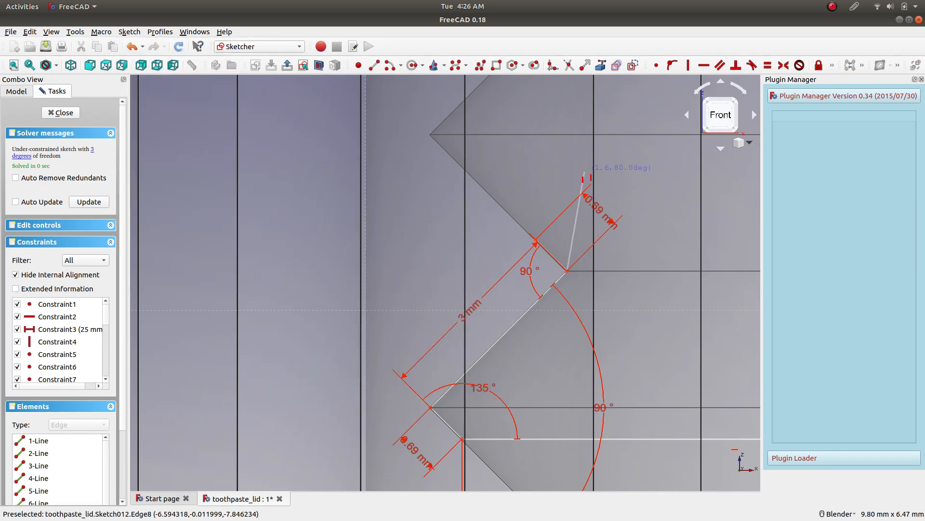
pyautogui.scroll(-2, 585, 176)
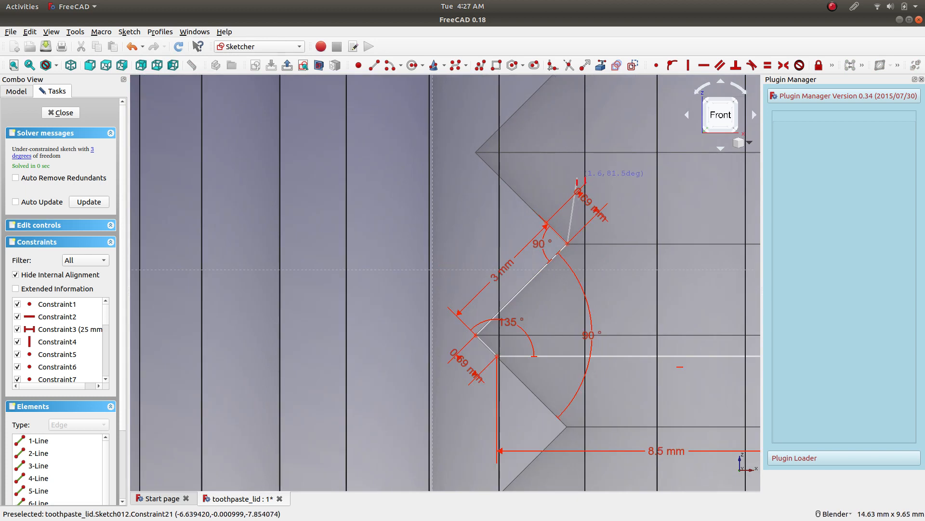
pyautogui.scroll(2, 577, 182)
pyautogui.click(563, 181)
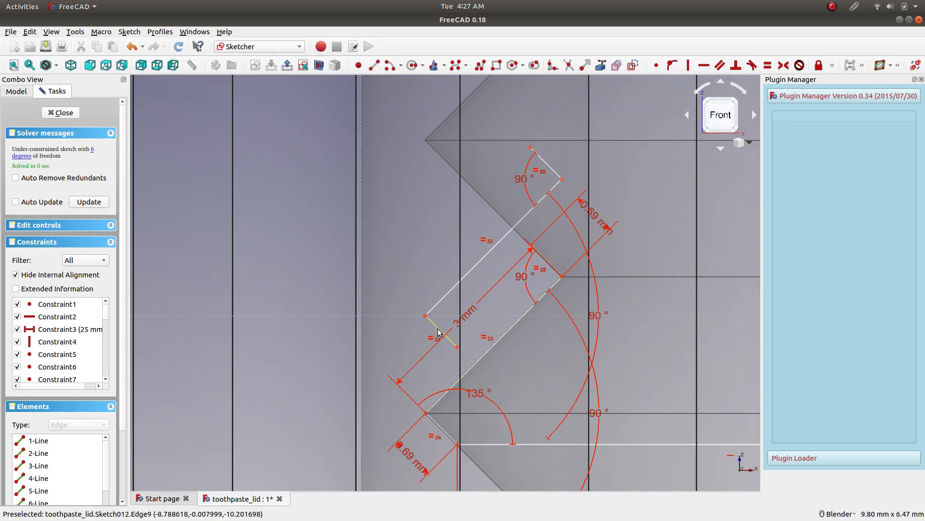
# Delete the three cloned thread lines.
pyautogui.click(438, 331)
pyautogui.click(459, 282)
pyautogui.click(550, 168)
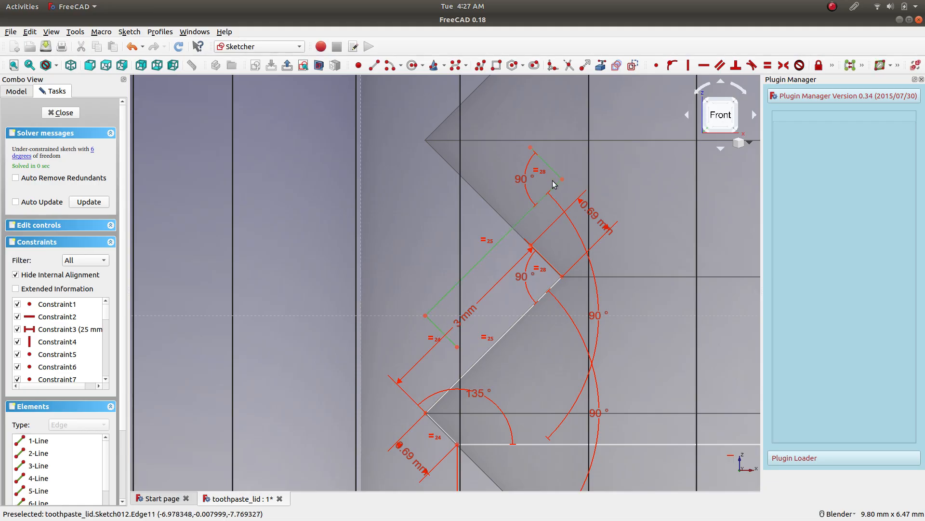
pyautogui.press('Delete')
# Delete the 0.69 mm length constraint from the upper slanted thread line.
pyautogui.scroll(-4, 559, 186)
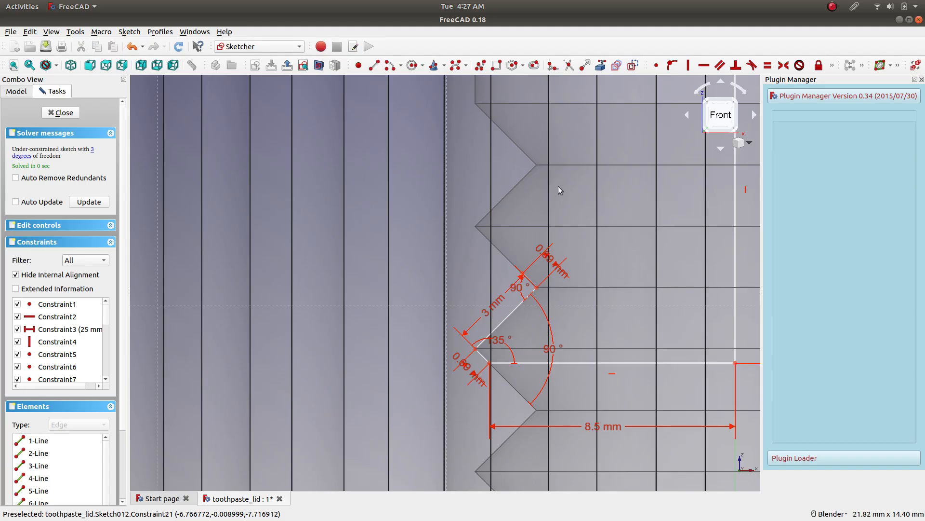
pyautogui.keyDown('shift'); pyautogui.moveTo(585, 166); pyautogui.dragTo(485, 197, button='middle'); pyautogui.keyUp('shift')
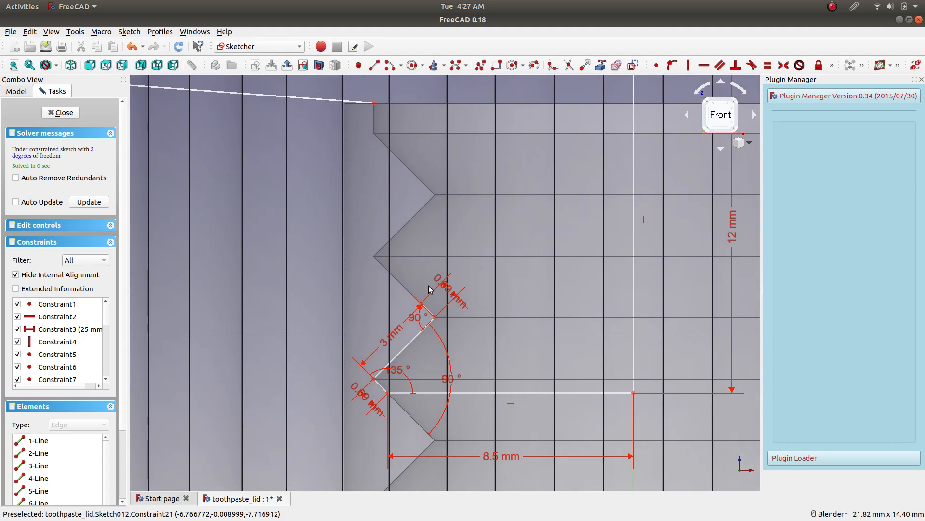
pyautogui.scroll(2, 428, 297)
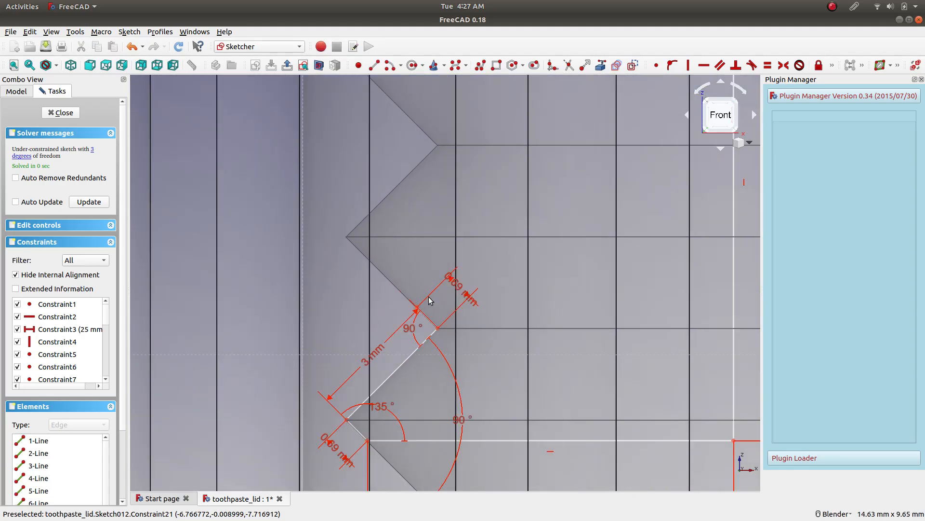
pyautogui.click(462, 300)
pyautogui.press('Delete')
# Extend the upper slanted thread line by moving its free endpoint onto the next outer corner of the lid's thread.
pyautogui.scroll(5, 417, 305)
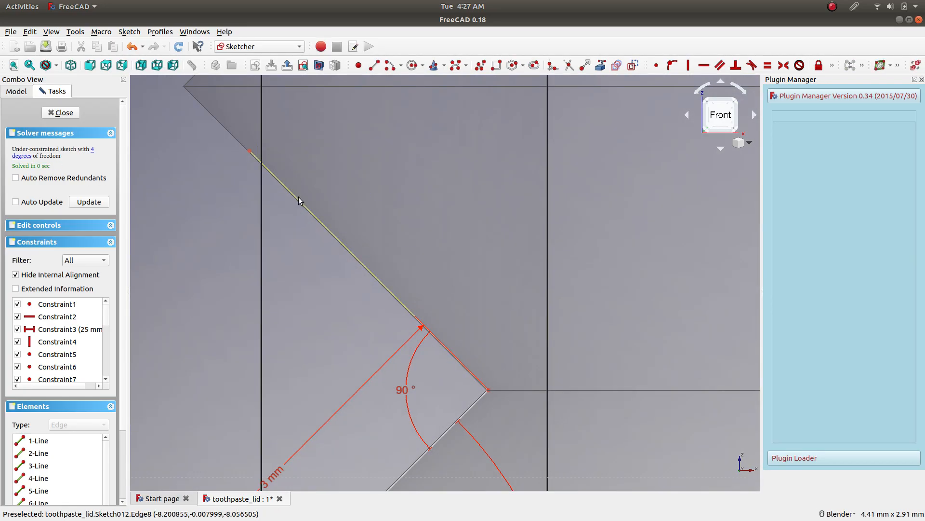
pyautogui.scroll(-3, 299, 200)
pyautogui.scroll(2, 284, 202)
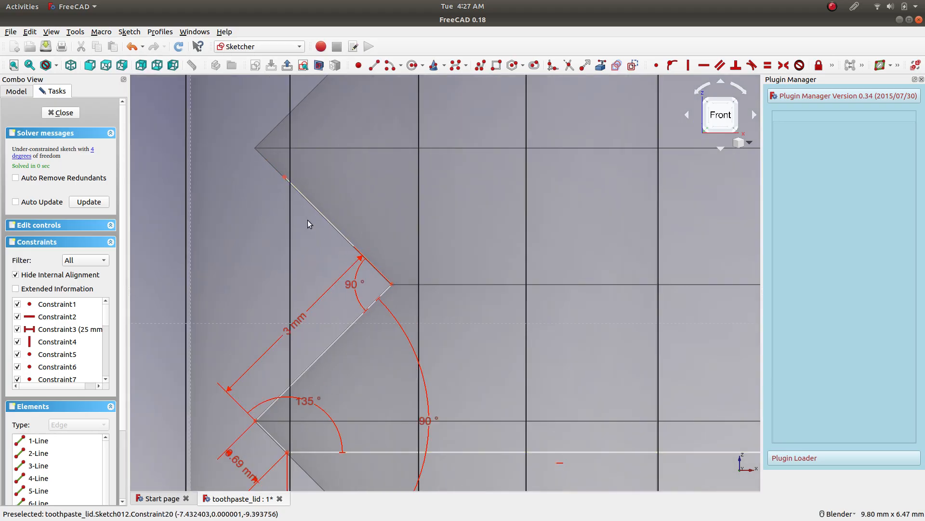
pyautogui.keyDown('shift'); pyautogui.moveTo(308, 223); pyautogui.dragTo(357, 303, button='middle'); pyautogui.keyUp('shift')
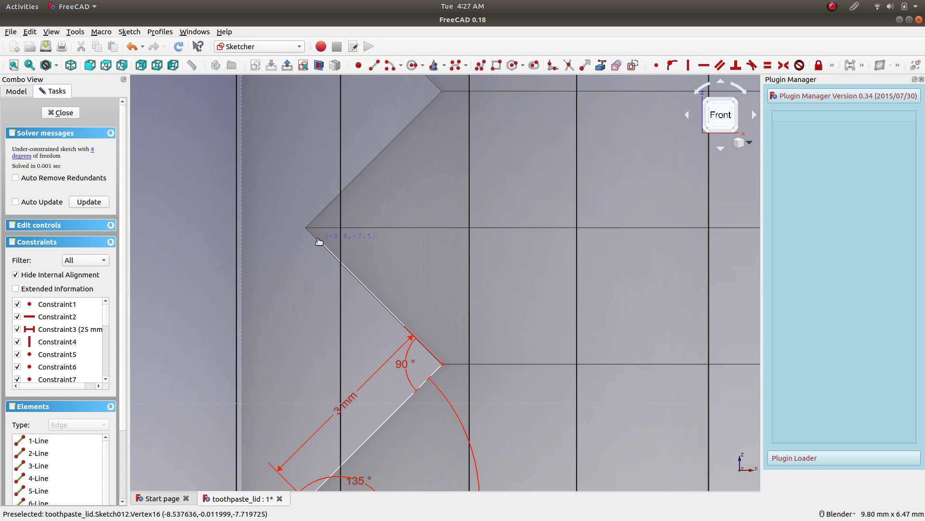
pyautogui.scroll(-5, 366, 349)
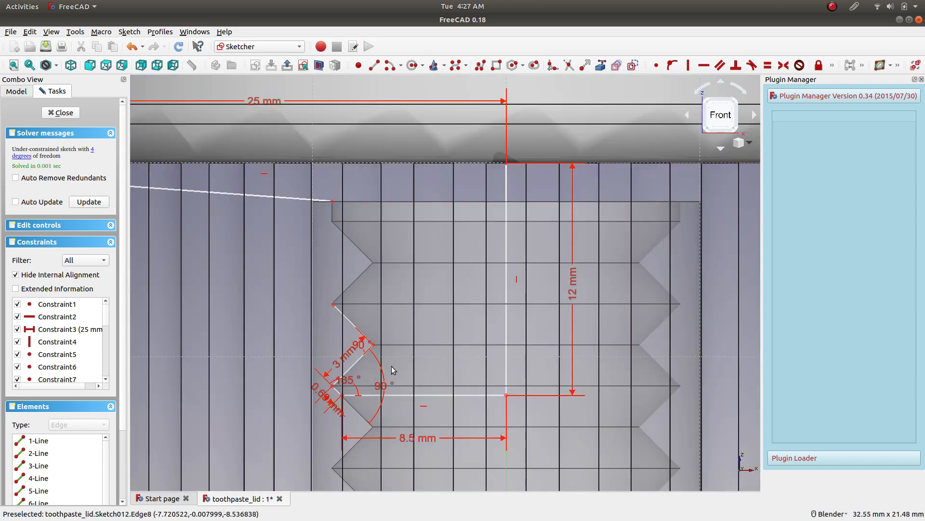
pyautogui.scroll(4, 372, 393)
pyautogui.scroll(3, 355, 223)
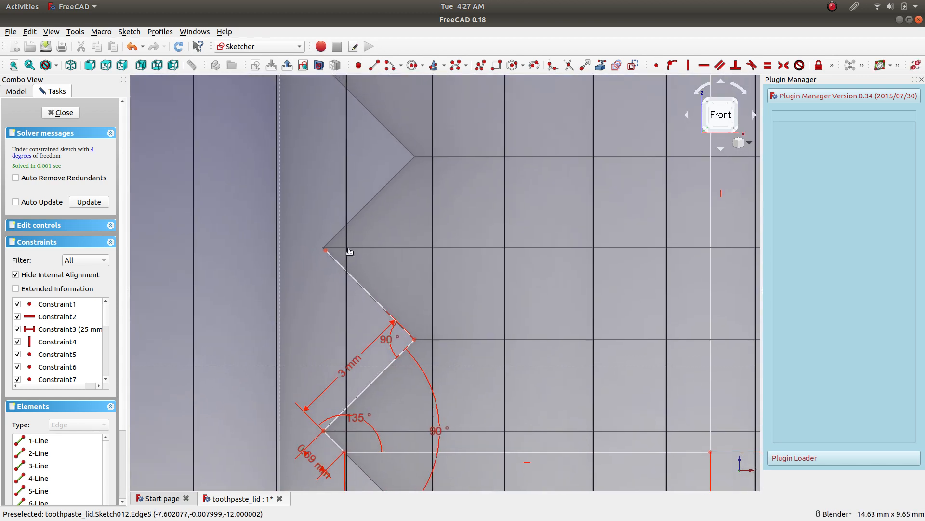
pyautogui.scroll(-4, 328, 244)
pyautogui.scroll(4, 324, 334)
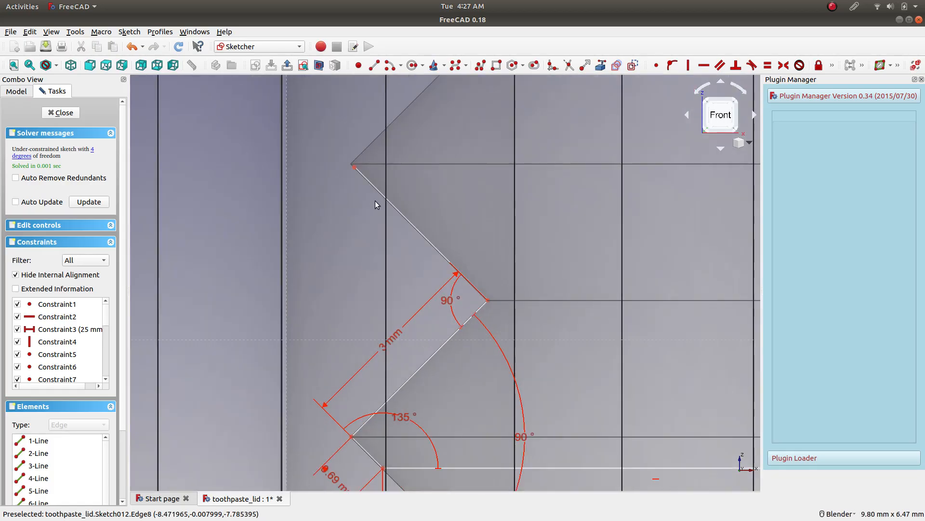
pyautogui.scroll(6, 371, 193)
pyautogui.moveTo(373, 260); pyautogui.dragTo(366, 254)
# Constrain the length of the extended upper slanted thread line to 3 mm.
pyautogui.scroll(-5, 452, 235)
pyautogui.scroll(3, 477, 233)
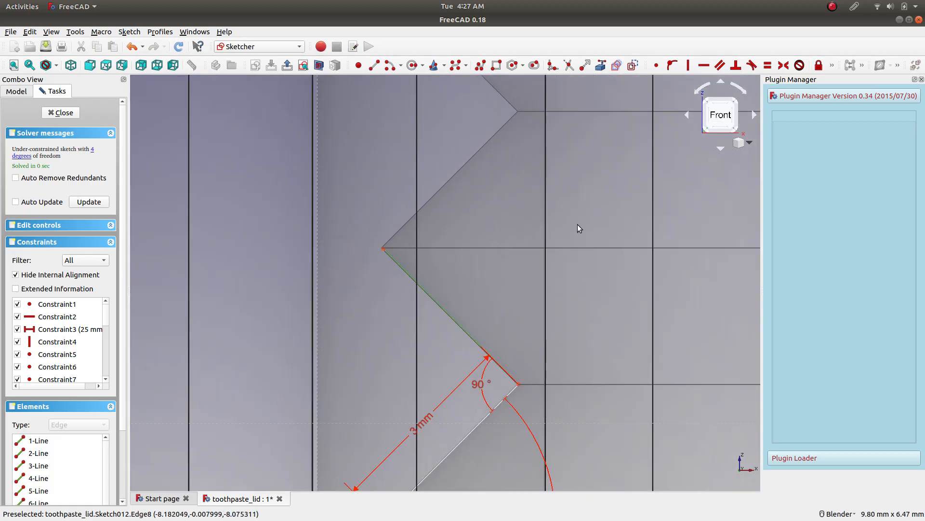
pyautogui.click(833, 66)
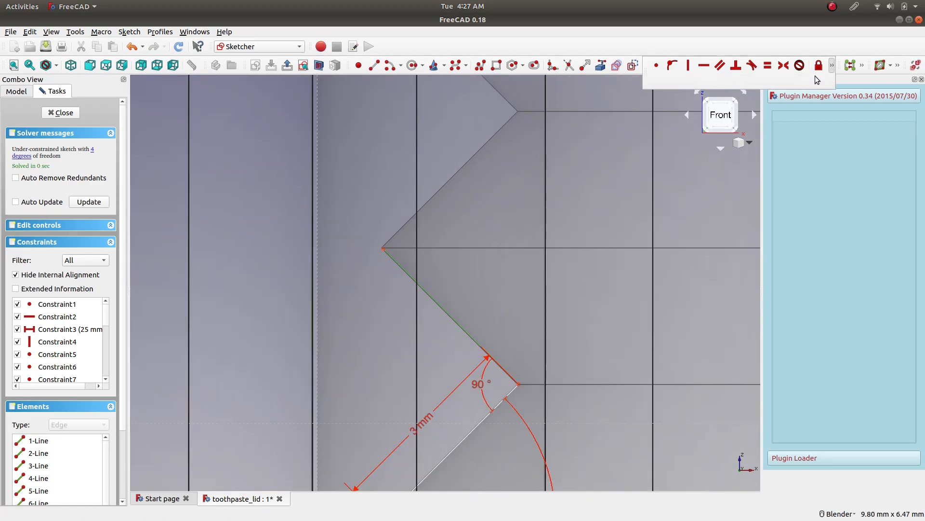
pyautogui.click(685, 80)
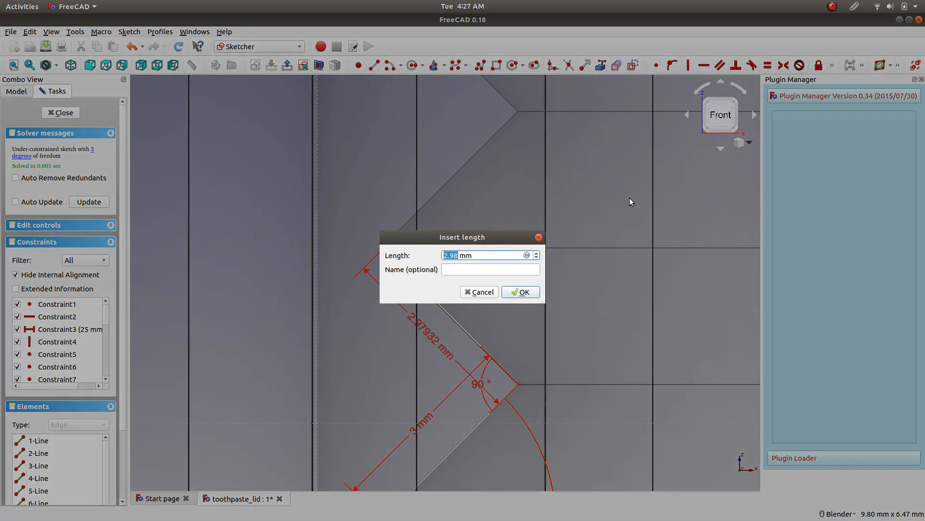
pyautogui.press('Return')
# Draw a slanted line rising from the outer thread corner toward the lid's next inner corner and join its lower end to the thread profile.
pyautogui.scroll(8, 401, 250)
pyautogui.scroll(-7, 357, 288)
pyautogui.scroll(-2, 397, 282)
pyautogui.scroll(2, 403, 283)
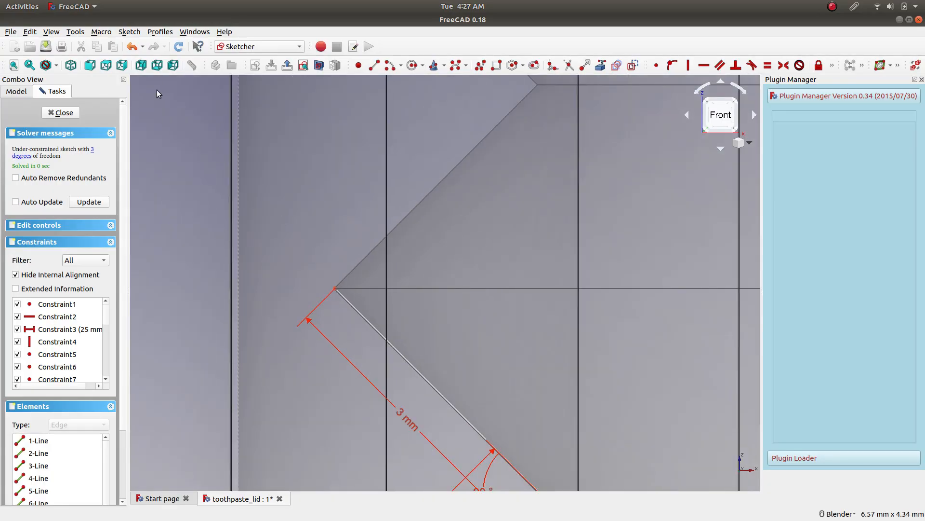
pyautogui.click(374, 65)
pyautogui.click(352, 286)
pyautogui.click(591, 94)
pyautogui.press('Escape')
pyautogui.click(352, 286)
pyautogui.click(336, 288)
pyautogui.click(659, 66)
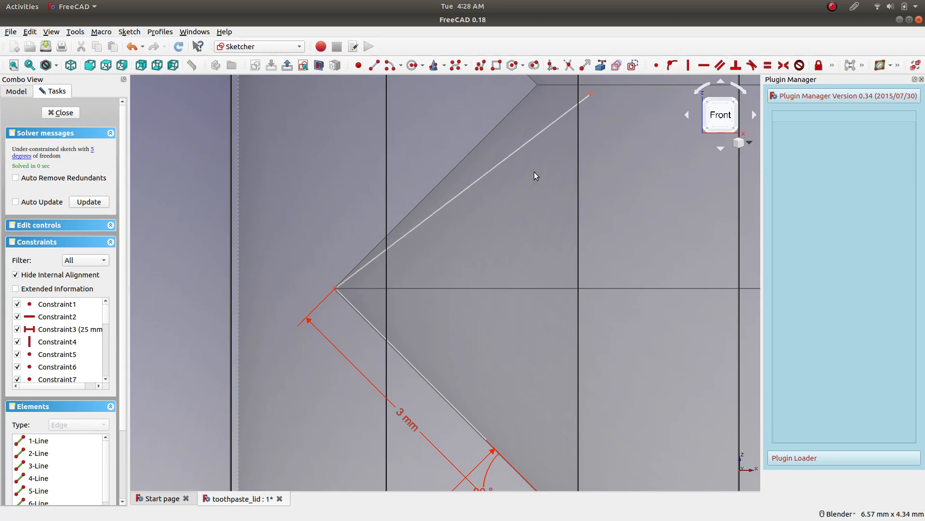
# Constrain the angle between the new slanted line and the thread line below it to 90°.
pyautogui.click(428, 221)
pyautogui.click(396, 351)
pyautogui.click(832, 65)
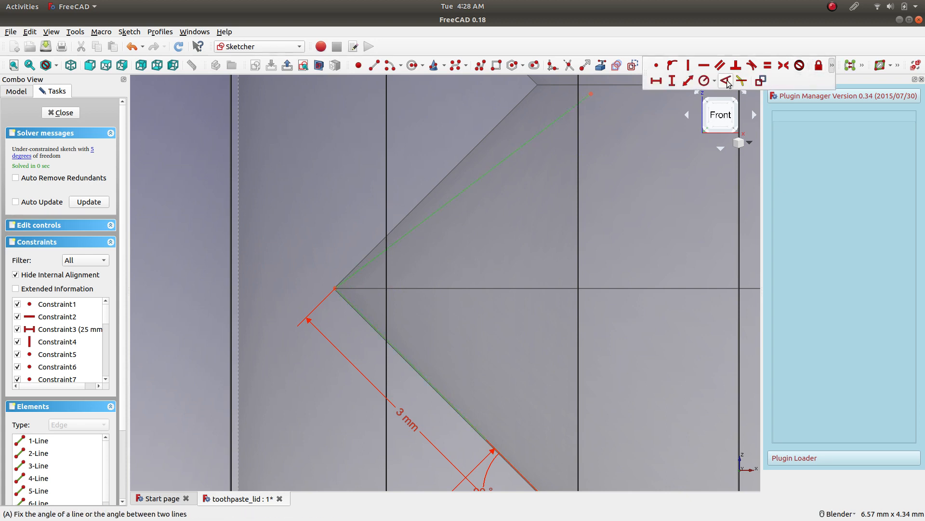
pyautogui.click(726, 81)
pyautogui.write('90')
pyautogui.press('Return')
# Move the new slanted line's free endpoint onto the next inner corner of the lid's thread.
pyautogui.scroll(-5, 505, 236)
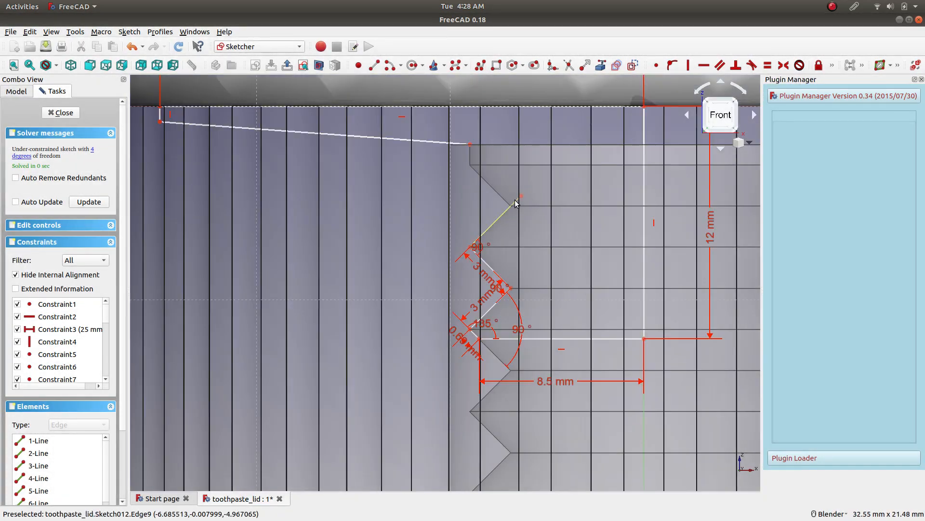
pyautogui.scroll(4, 523, 203)
pyautogui.scroll(5, 525, 204)
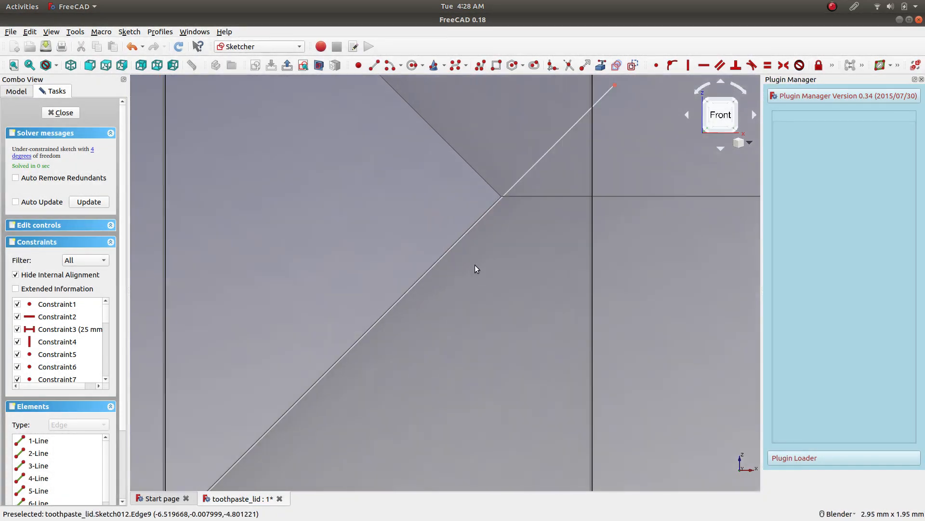
pyautogui.moveTo(614, 86); pyautogui.dragTo(517, 210)
pyautogui.scroll(-2, 510, 151)
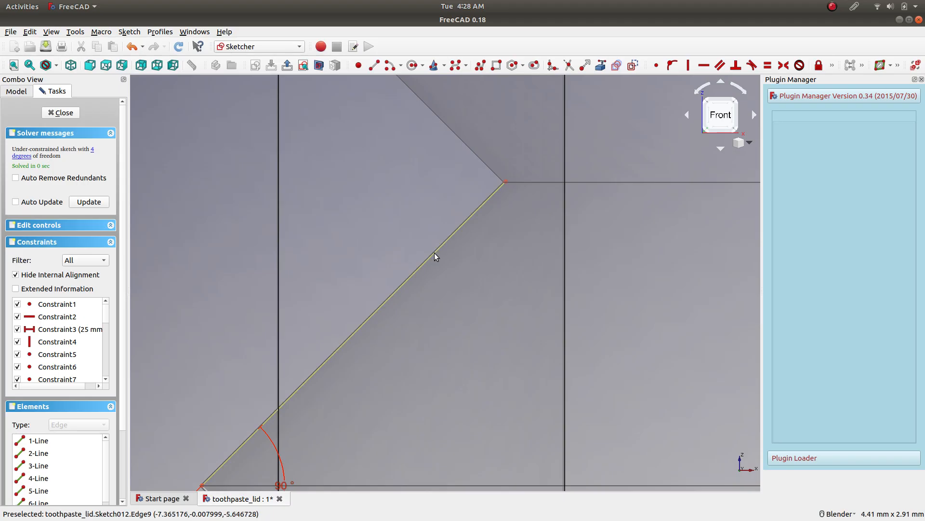
# Set the length of the slanted line ending at the lid's inner corner to 3 mm.
pyautogui.click(834, 67)
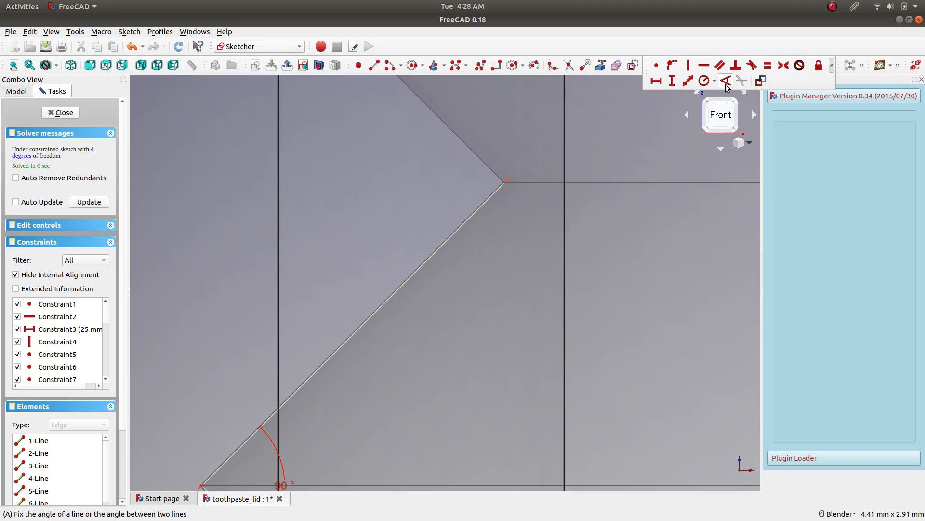
pyautogui.click(687, 81)
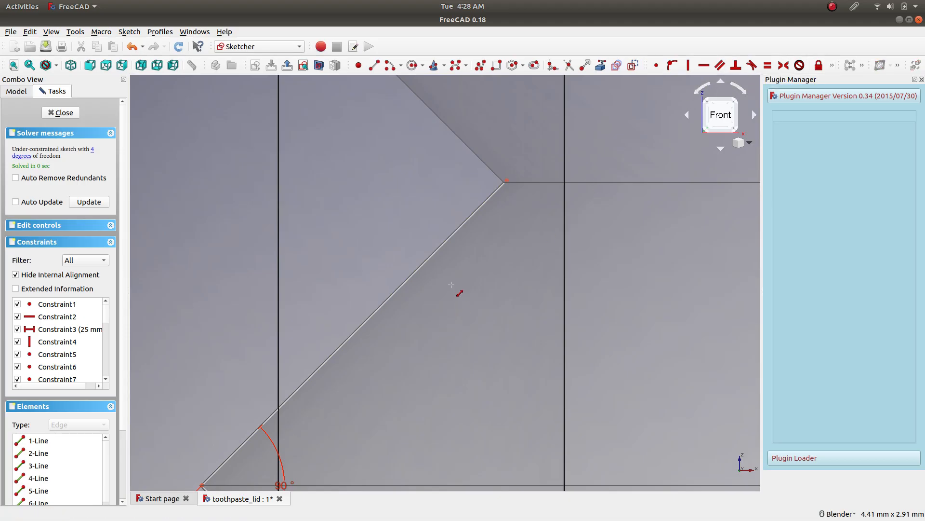
pyautogui.click(454, 227)
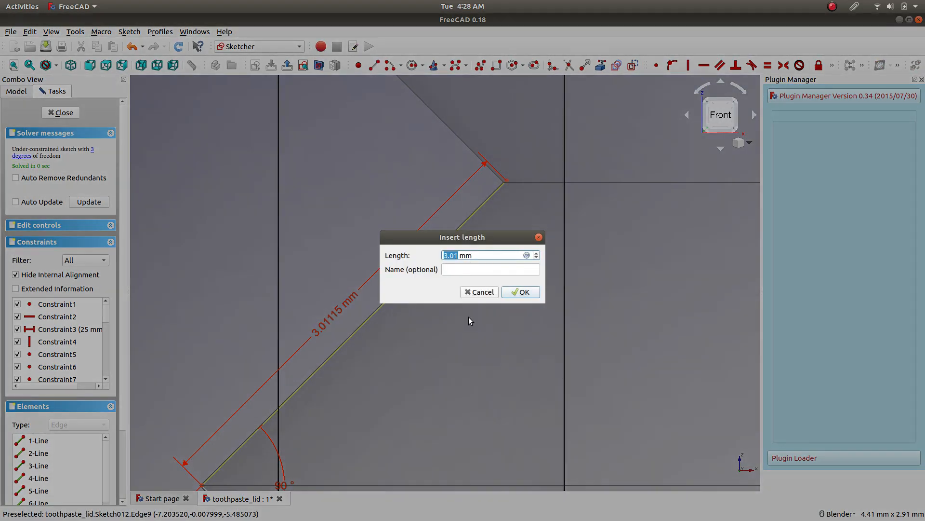
pyautogui.write('3')
pyautogui.press('Return')
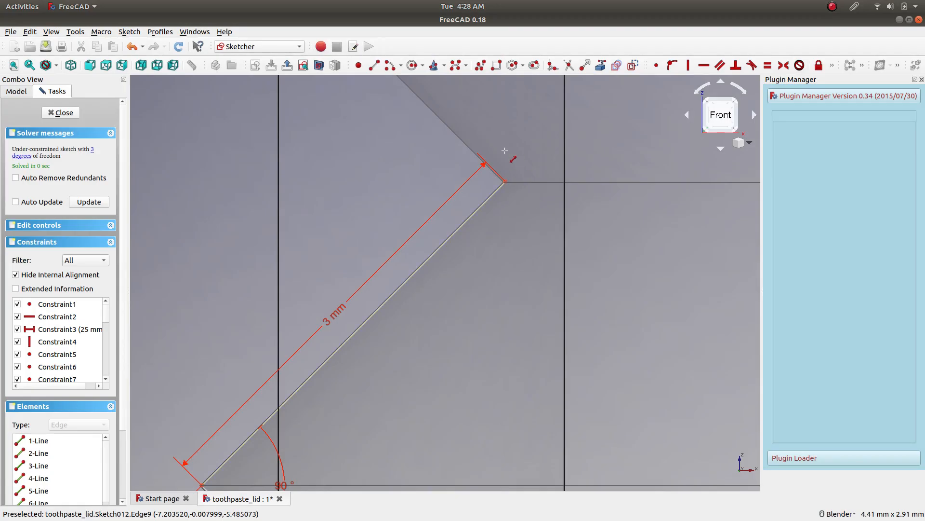
# Draw a slanted line from the inner corner toward the lid thread's uppermost outer corner and make its lower end coincident with the thread profile.
pyautogui.scroll(5, 520, 143)
pyautogui.scroll(-8, 523, 289)
pyautogui.scroll(5, 558, 308)
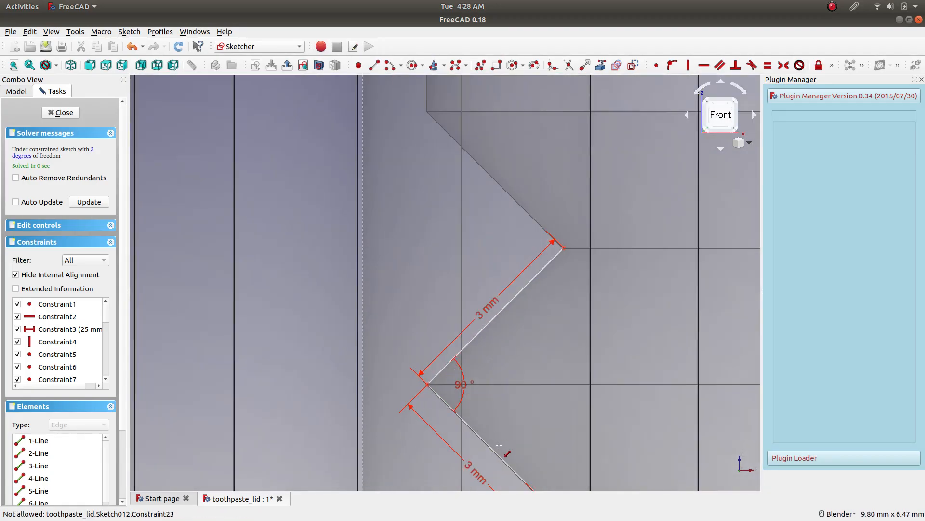
pyautogui.scroll(2, 482, 366)
pyautogui.scroll(2, 386, 417)
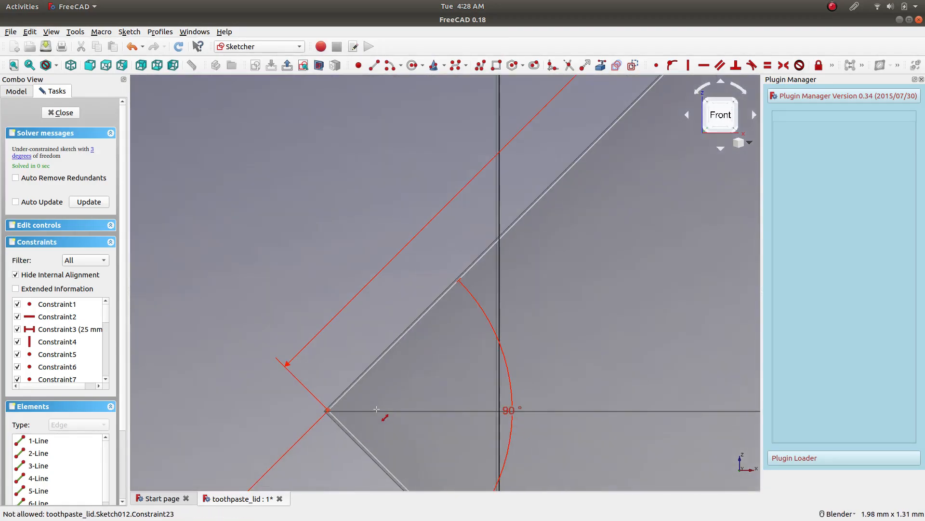
pyautogui.scroll(-3, 496, 348)
pyautogui.scroll(2, 596, 165)
pyautogui.moveTo(592, 163)
pyautogui.keyDown('shift'); pyautogui.mouseDown(button='middle')
pyautogui.moveTo(484, 316)
pyautogui.moveTo(490, 326)
pyautogui.mouseUp(button='middle'); pyautogui.keyUp('shift')
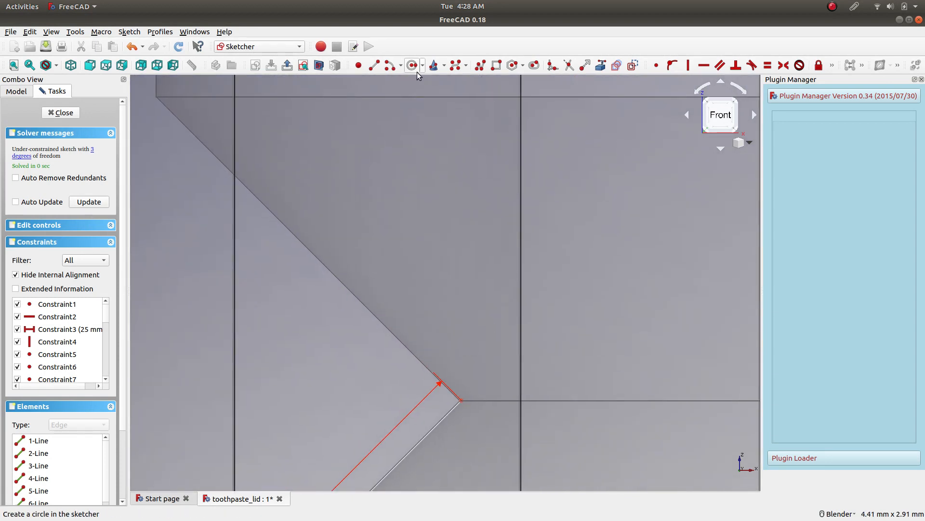
pyautogui.click(374, 65)
pyautogui.click(475, 392)
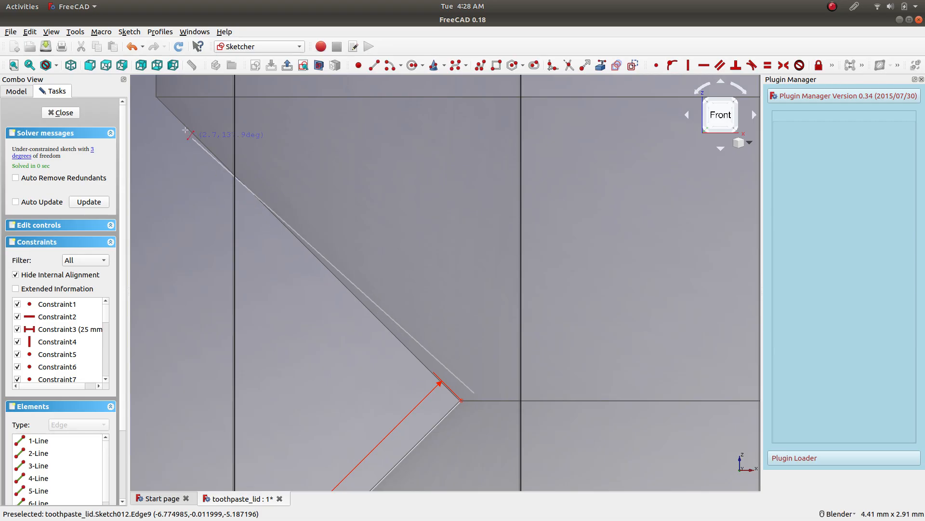
pyautogui.click(175, 103)
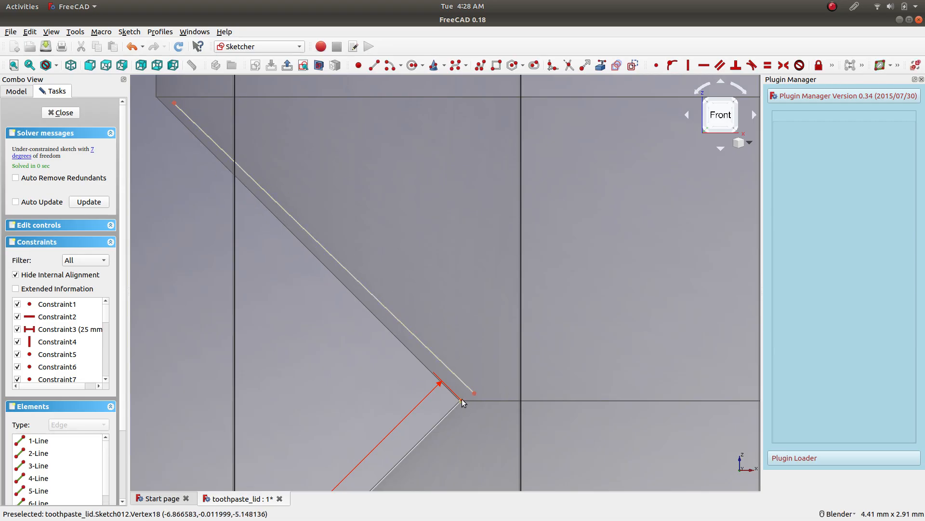
pyautogui.click(657, 66)
# Constrain the angle between the topmost slanted line and the thread line below it to 90°.
pyautogui.keyDown('shift'); pyautogui.moveTo(375, 192); pyautogui.dragTo(501, 355, button='middle'); pyautogui.keyUp('shift')
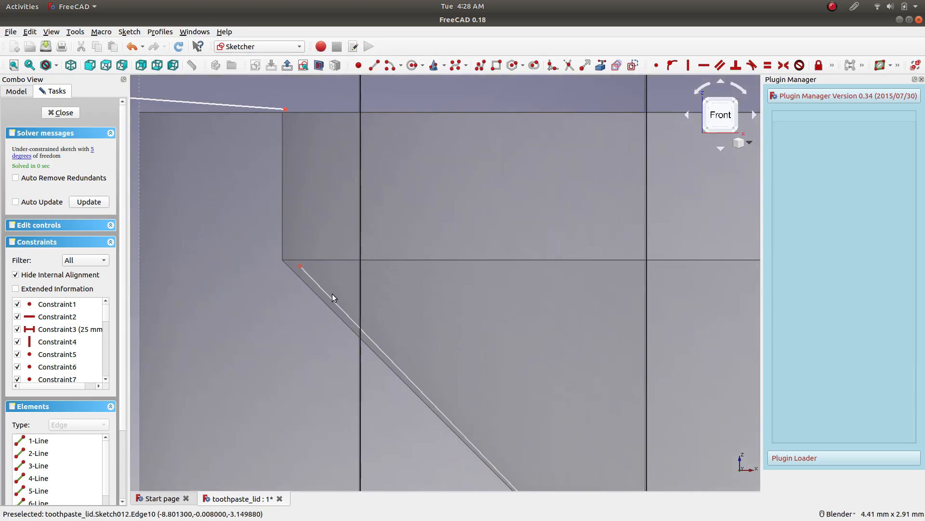
pyautogui.scroll(-5, 495, 355)
pyautogui.scroll(2, 463, 381)
pyautogui.click(456, 387)
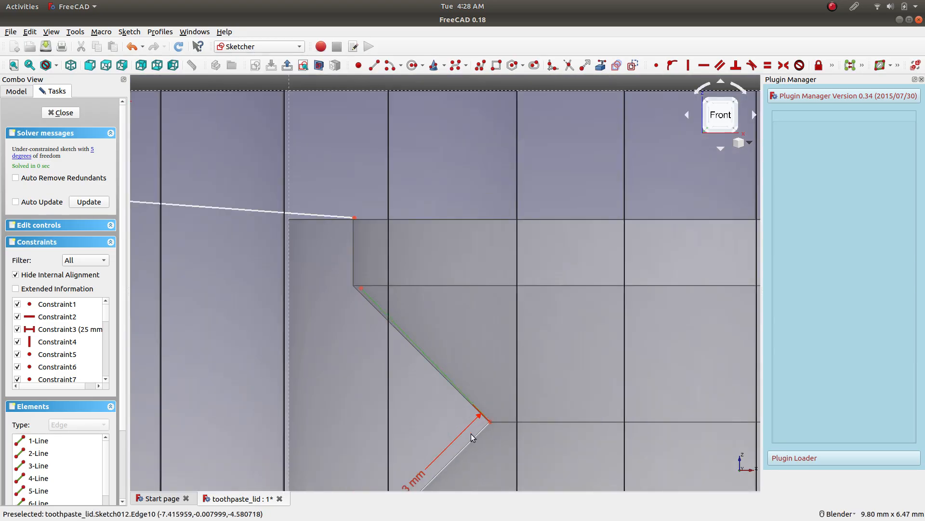
pyautogui.click(468, 442)
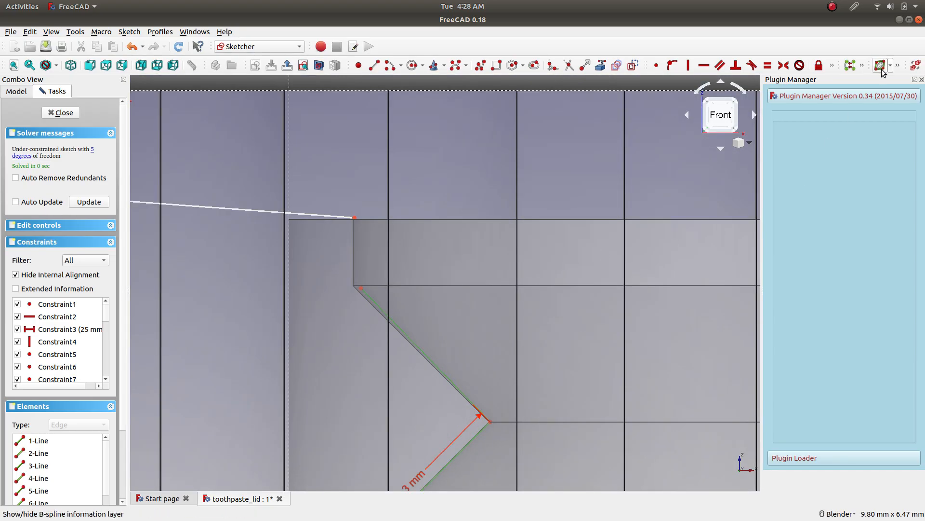
pyautogui.click(832, 68)
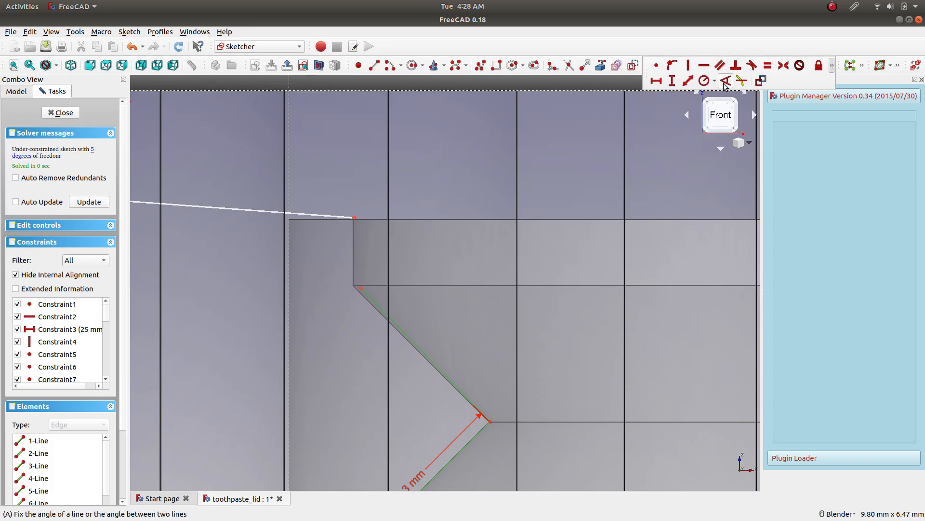
pyautogui.click(724, 81)
pyautogui.write('90')
pyautogui.press('Return')
# Move the topmost slanted line's free endpoint onto the lid's uppermost outer thread corner and constrain the line's length to 3 mm.
pyautogui.scroll(6, 334, 292)
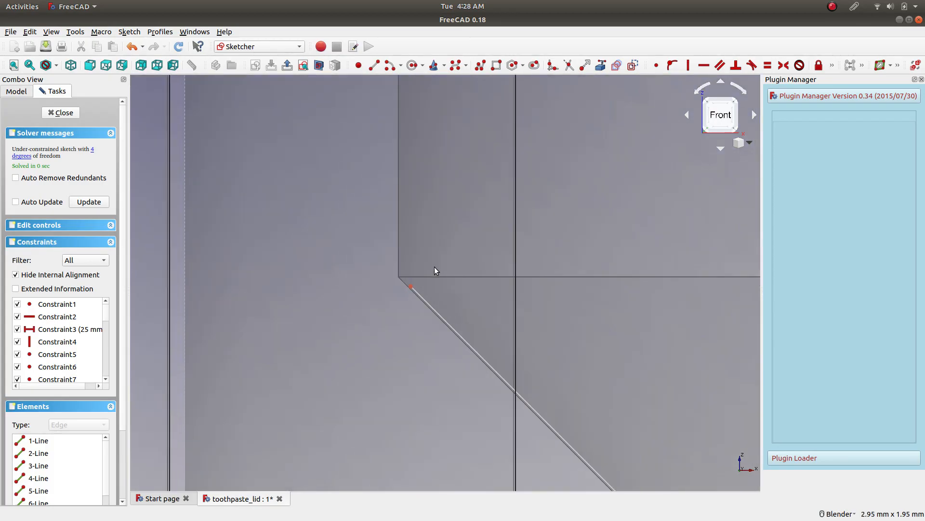
pyautogui.moveTo(412, 287); pyautogui.dragTo(400, 278)
pyautogui.click(440, 312)
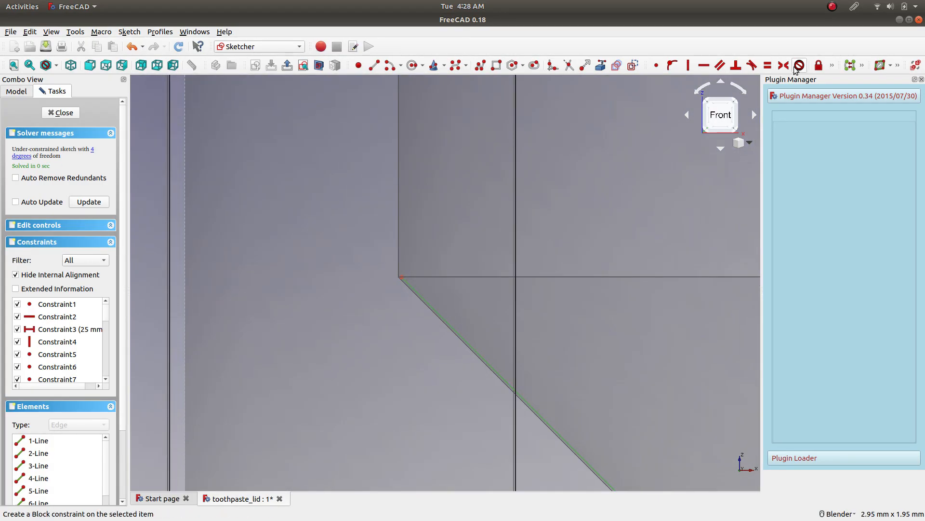
pyautogui.click(832, 66)
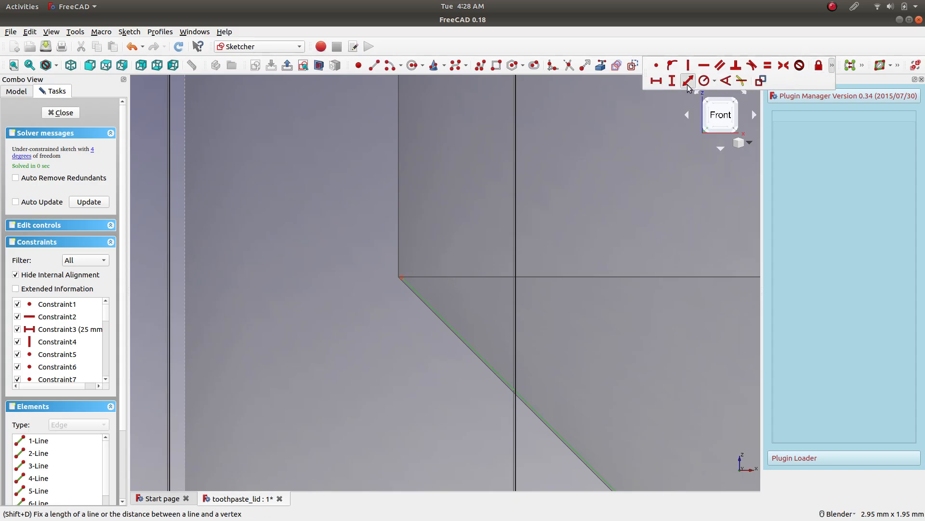
pyautogui.click(688, 80)
pyautogui.press('Return')
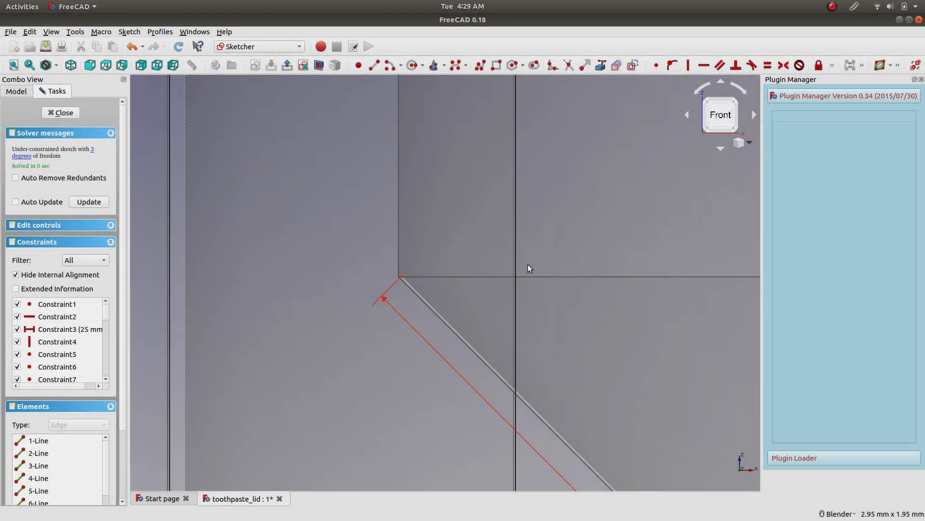
# Draw a vertical line between the thread and the shoulder, and make its lower end coincident with the topmost slanted line's endpoint.
pyautogui.scroll(3, 498, 164)
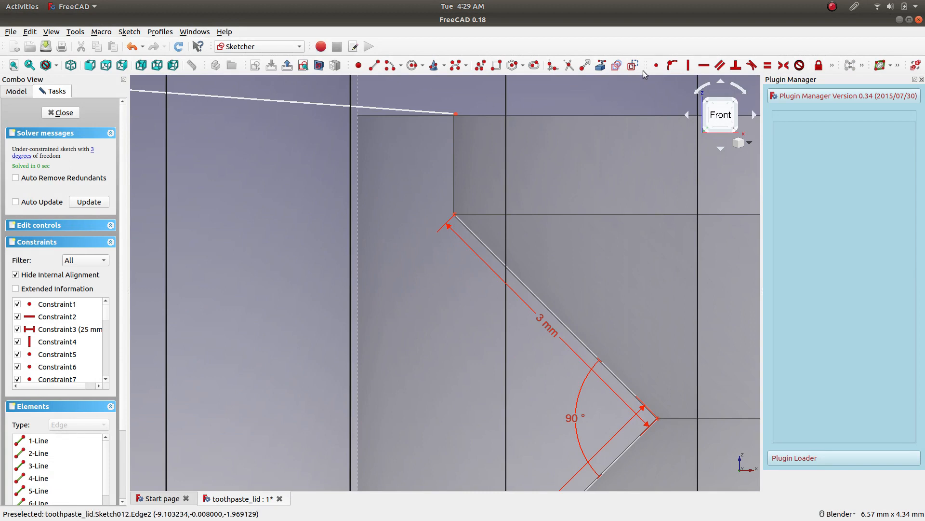
pyautogui.click(374, 65)
pyautogui.click(474, 124)
pyautogui.click(473, 205)
pyautogui.click(456, 214)
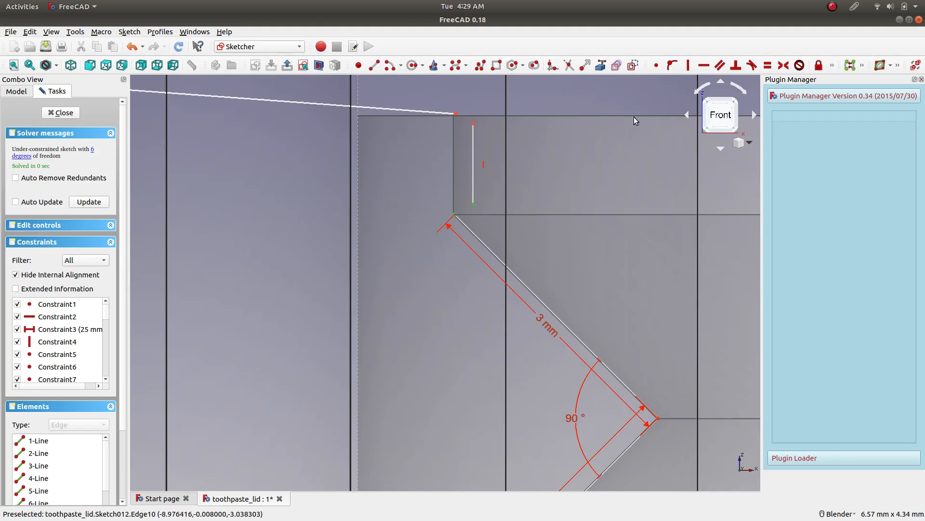
pyautogui.click(656, 65)
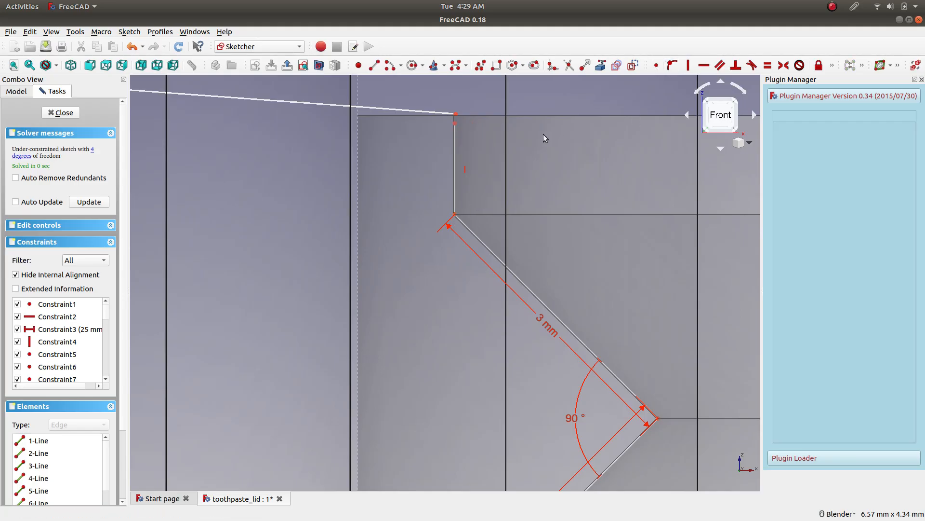
# Make the vertical line's upper end coincident with the inner endpoint of the sloped shoulder line.
pyautogui.click(455, 123)
pyautogui.click(455, 114)
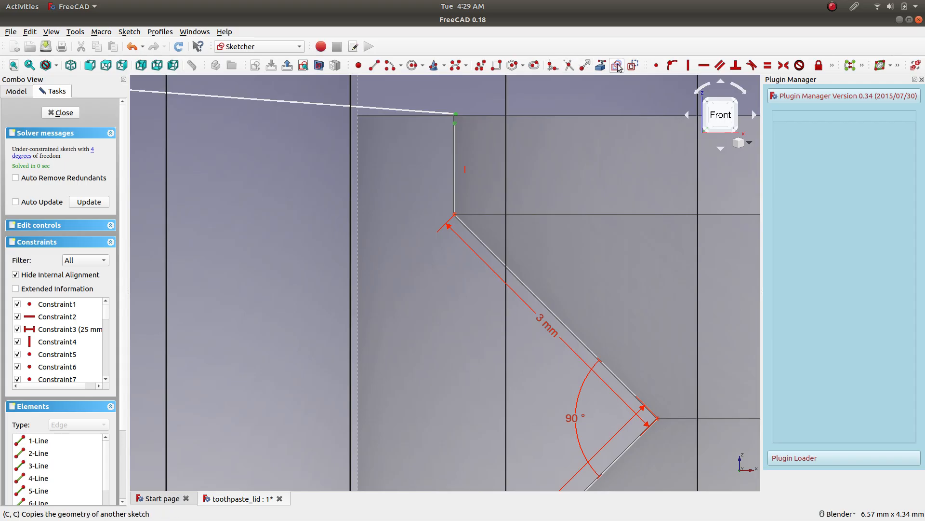
pyautogui.click(657, 65)
# Constrain the vertical distance between the ends of the vertical neck line to 1 mm.
pyautogui.scroll(-5, 439, 135)
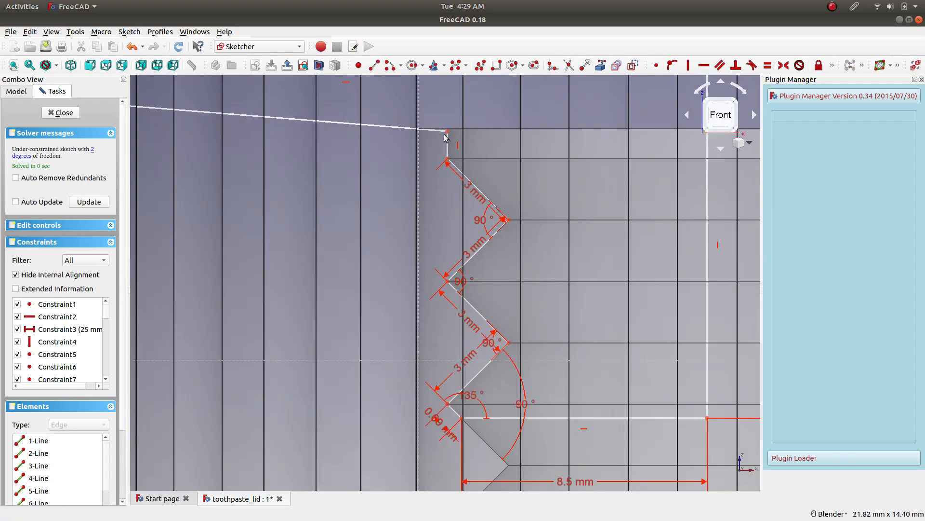
pyautogui.scroll(8, 441, 126)
pyautogui.click(401, 176)
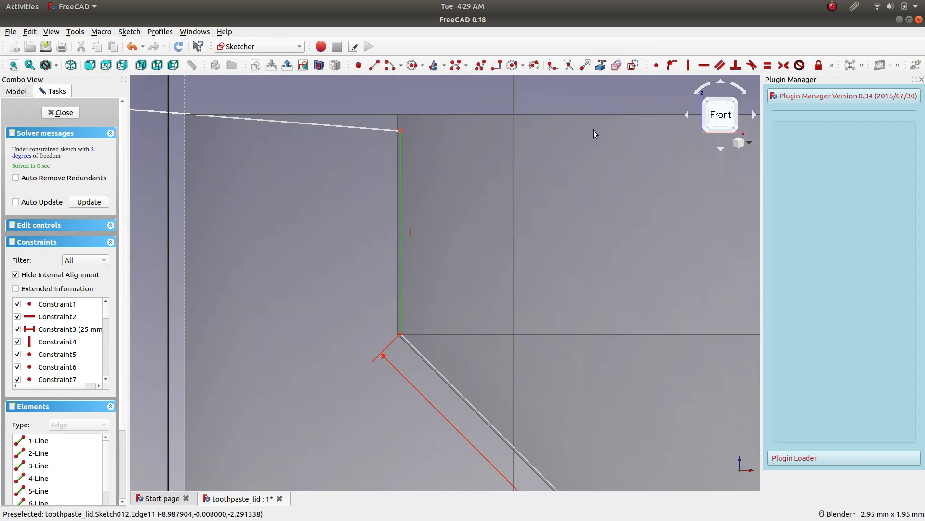
pyautogui.click(834, 66)
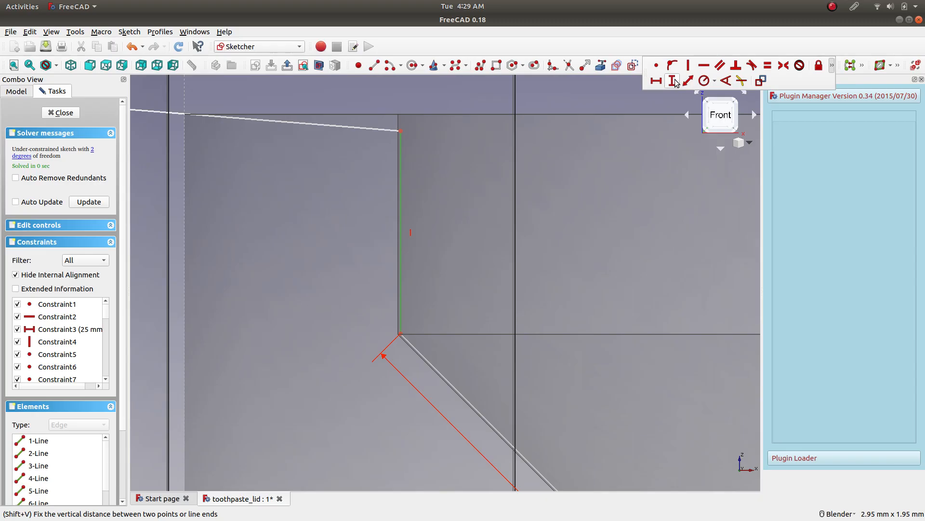
pyautogui.click(680, 81)
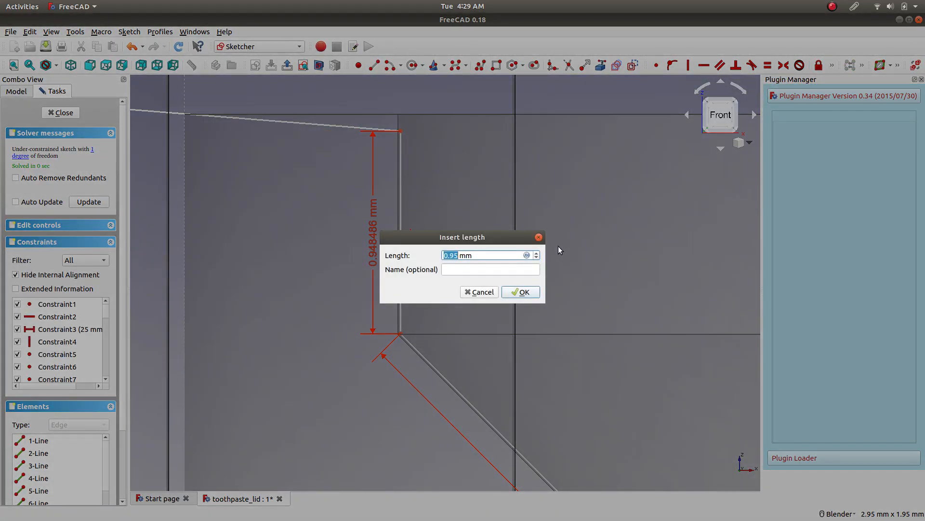
pyautogui.write('1')
pyautogui.press('Return')
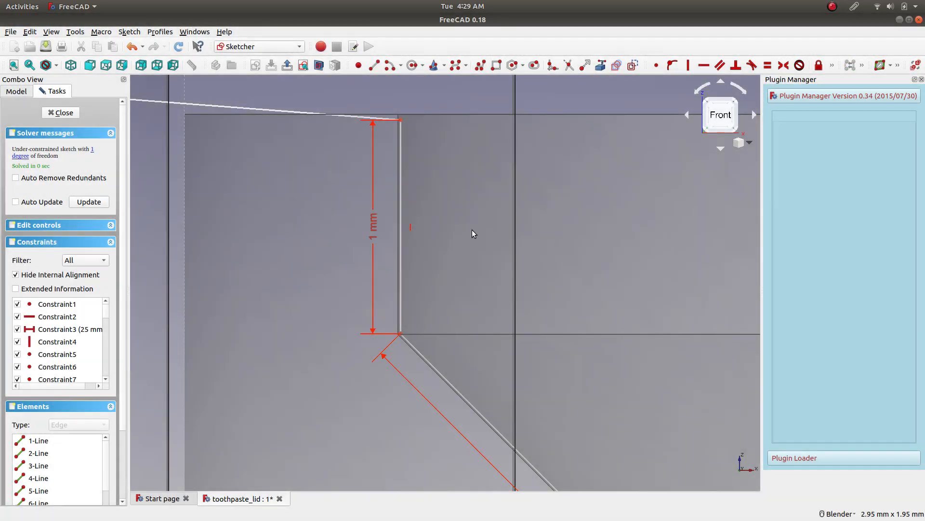
# Try a length of 1.2 mm for the vertical neck line between the thread and the shoulder.
pyautogui.doubleClick(377, 221)
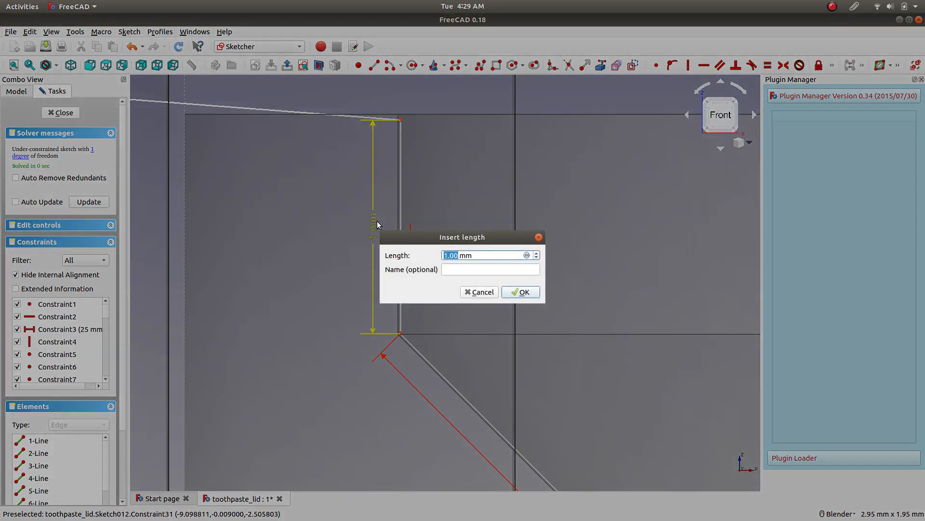
pyautogui.write('1.2')
pyautogui.press('Return')
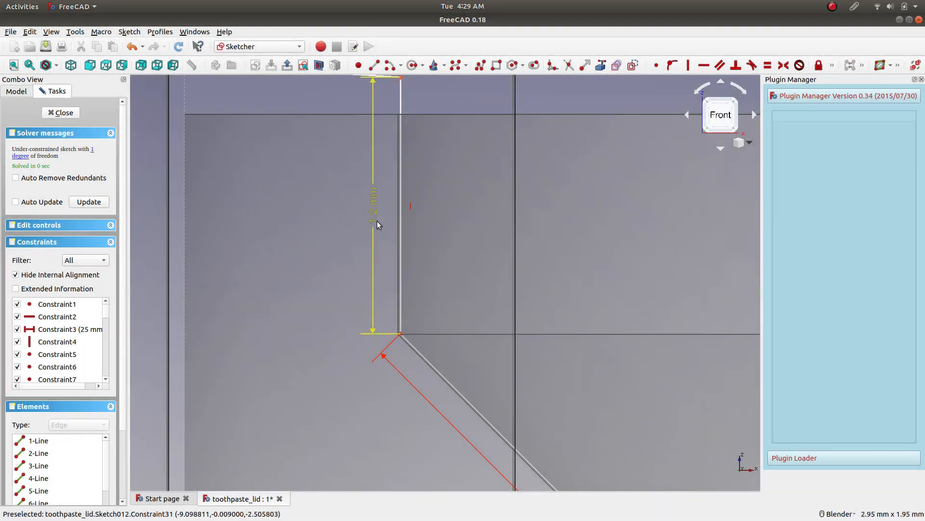
# Set the vertical distance constraint on the neck line between the thread and the shoulder to 1.05 mm.
pyautogui.doubleClick(377, 217)
pyautogui.write('1.0')
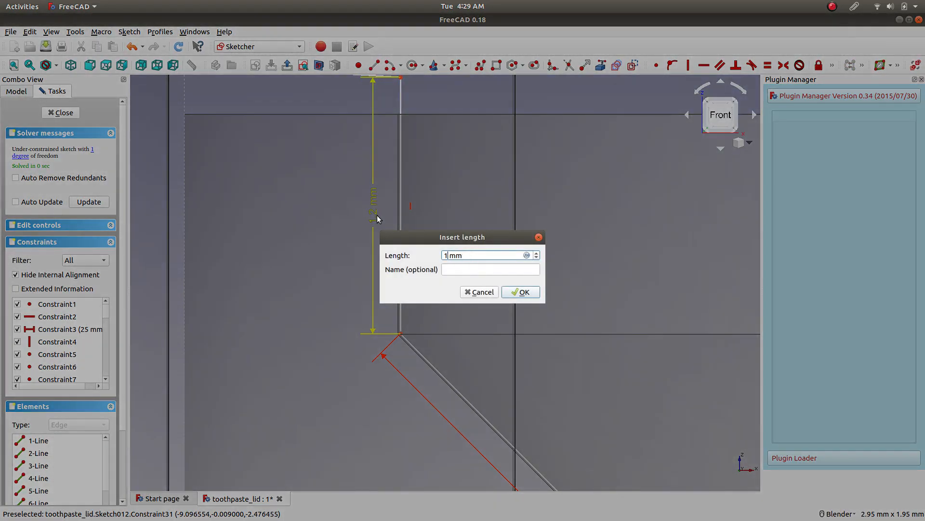
pyautogui.write('5')
pyautogui.press('Return')
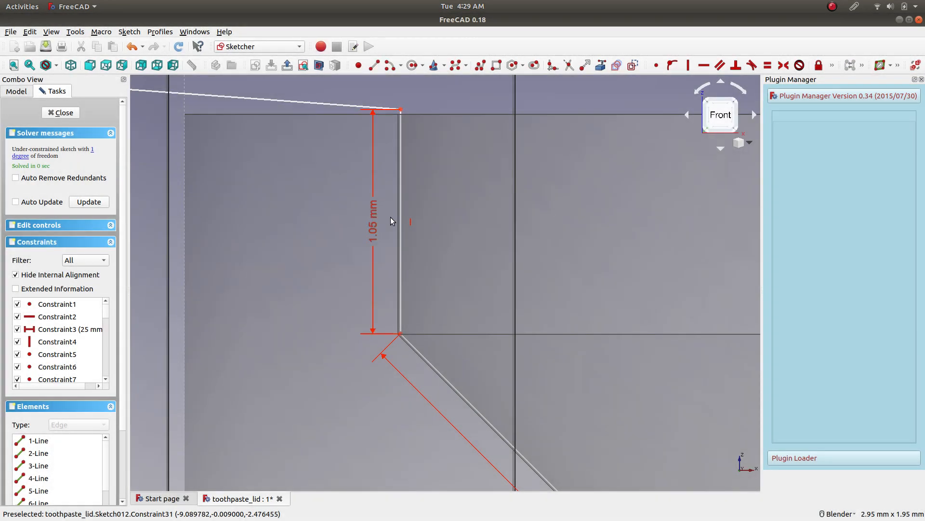
pyautogui.scroll(-5, 473, 247)
pyautogui.scroll(-4, 534, 297)
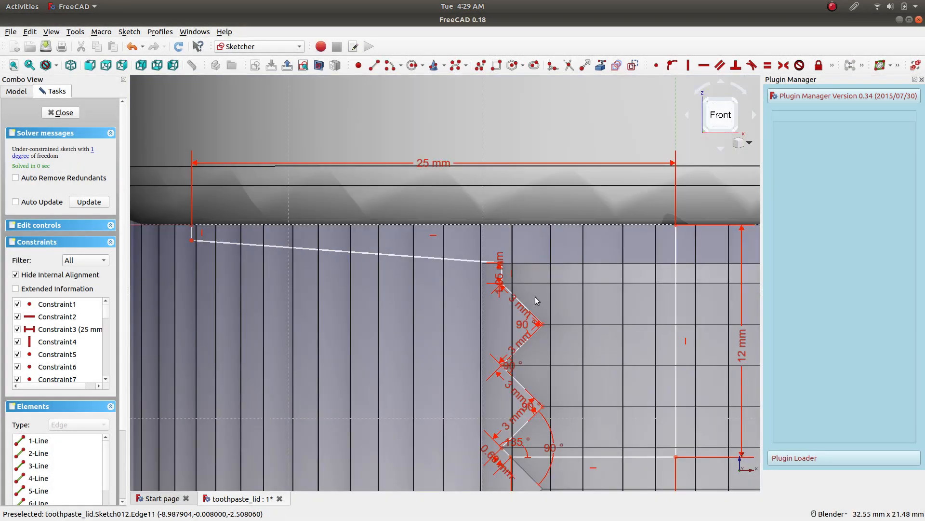
pyautogui.moveTo(606, 333)
pyautogui.keyDown('shift'); pyautogui.mouseDown(button='middle')
pyautogui.moveTo(583, 328)
pyautogui.moveTo(454, 237)
pyautogui.mouseUp(button='middle'); pyautogui.keyUp('shift')
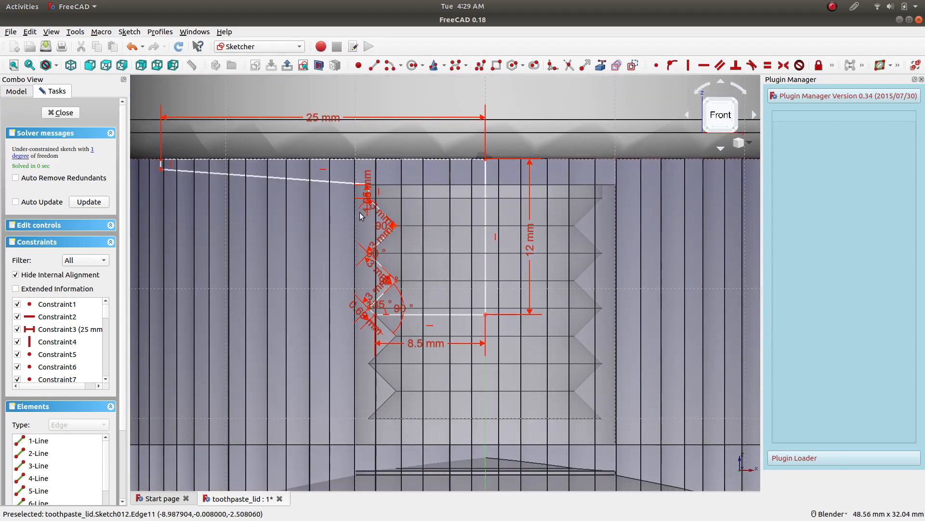
pyautogui.scroll(-1, 437, 237)
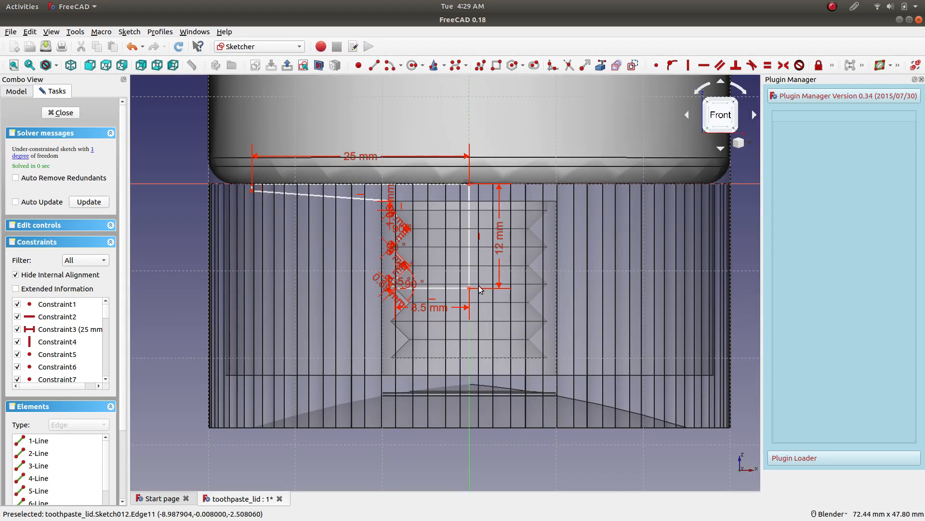
pyautogui.scroll(1, 467, 285)
pyautogui.scroll(-1, 421, 227)
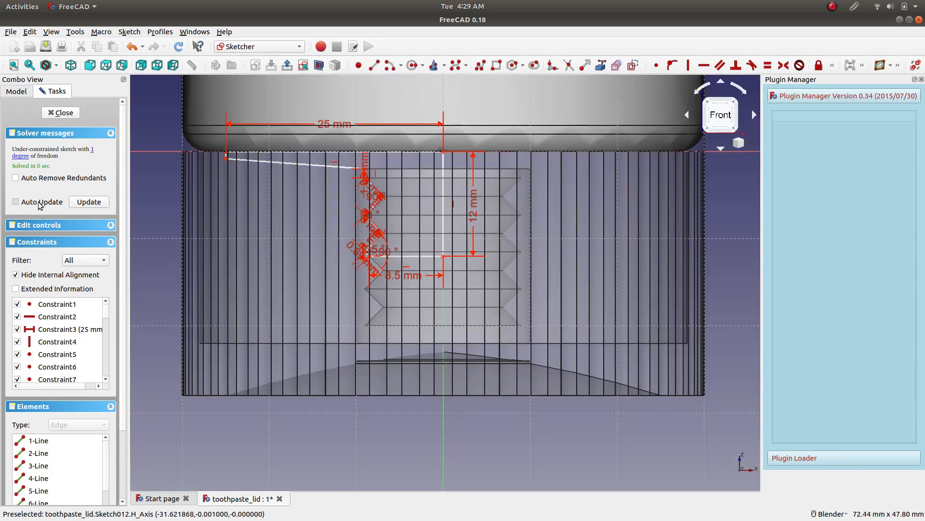
# Locate the sketch's unconstrained geometry and try to apply a vertical distance constraint to it.
pyautogui.click(27, 156)
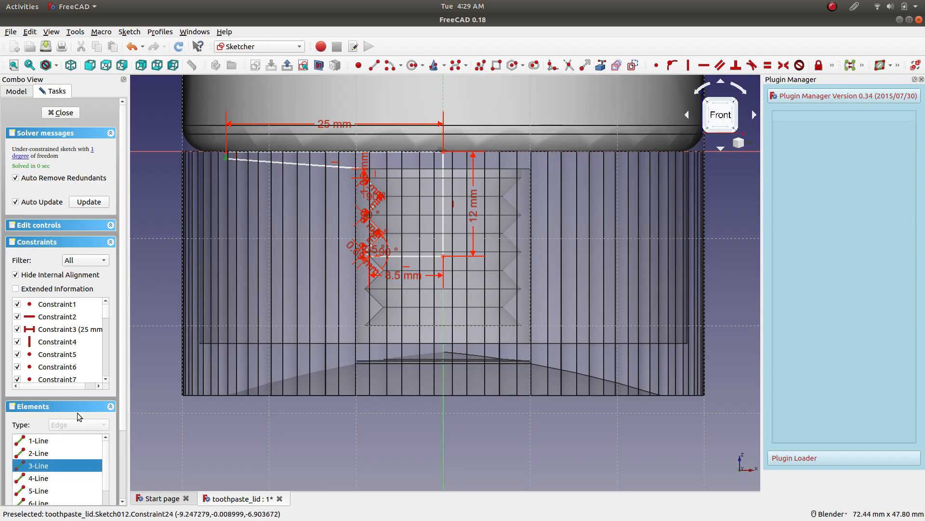
pyautogui.scroll(5, 224, 146)
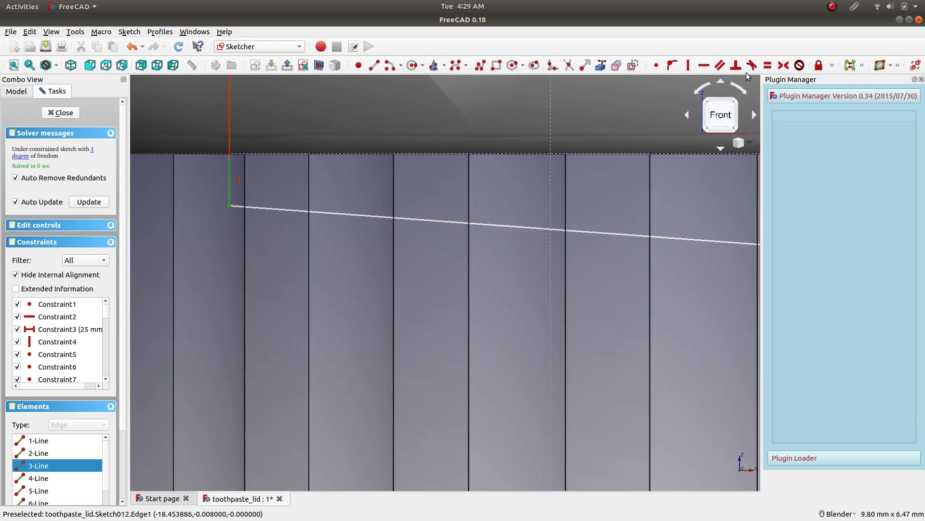
pyautogui.click(832, 68)
pyautogui.click(673, 82)
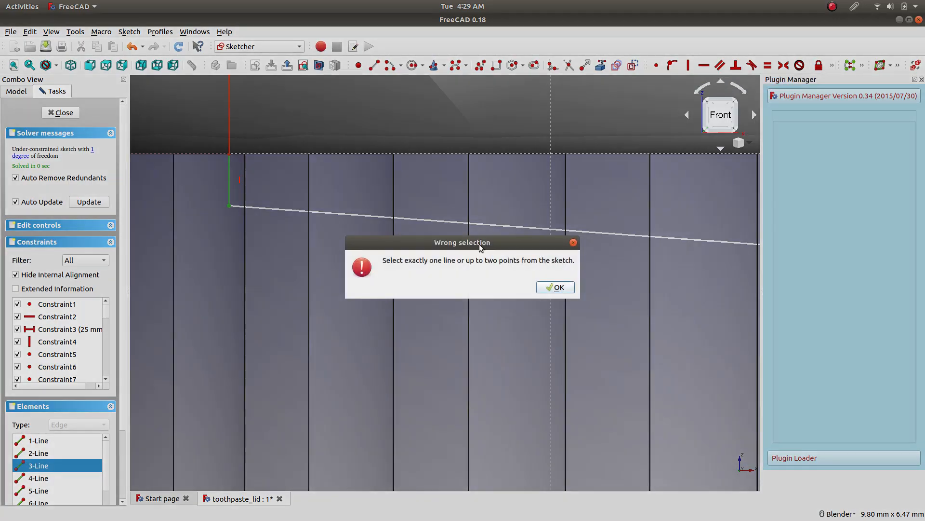
pyautogui.click(554, 287)
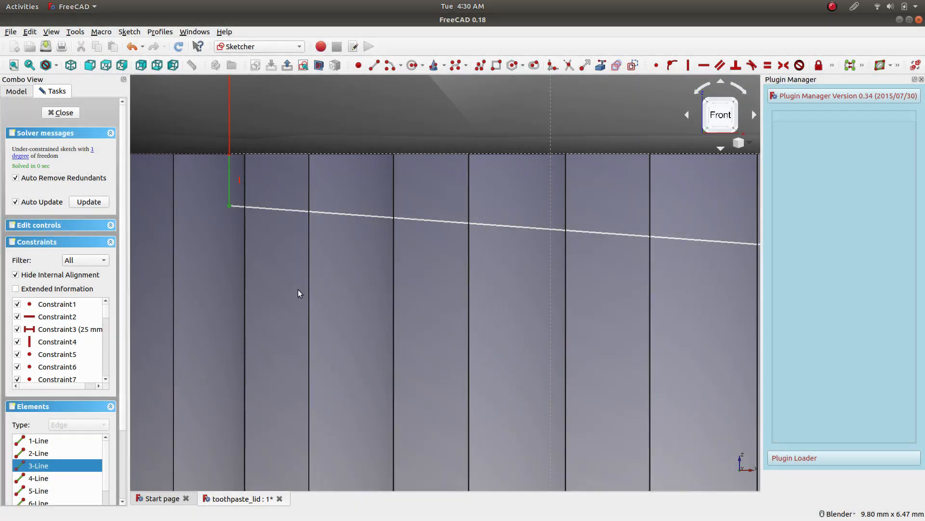
# Constrain the vertical distance of the short line at the shoulder's outer end to 0.75 mm.
pyautogui.click(230, 172)
pyautogui.moveTo(229, 206)
pyautogui.mouseDown()
pyautogui.moveTo(219, 222)
pyautogui.moveTo(237, 198)
pyautogui.mouseUp()
pyautogui.scroll(-10, 480, 230)
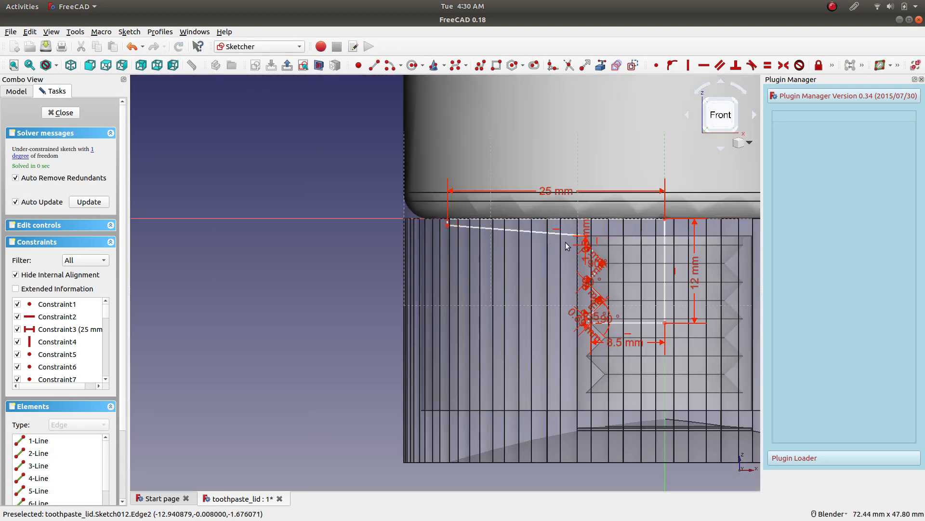
pyautogui.scroll(10, 561, 233)
pyautogui.scroll(-2, 719, 263)
pyautogui.scroll(-6, 374, 245)
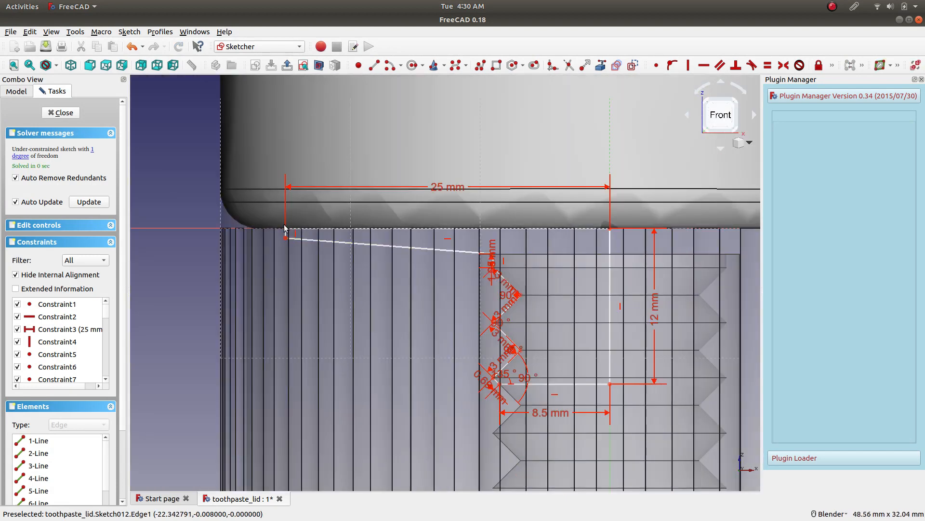
pyautogui.scroll(6, 287, 225)
pyautogui.click(297, 258)
pyautogui.click(833, 65)
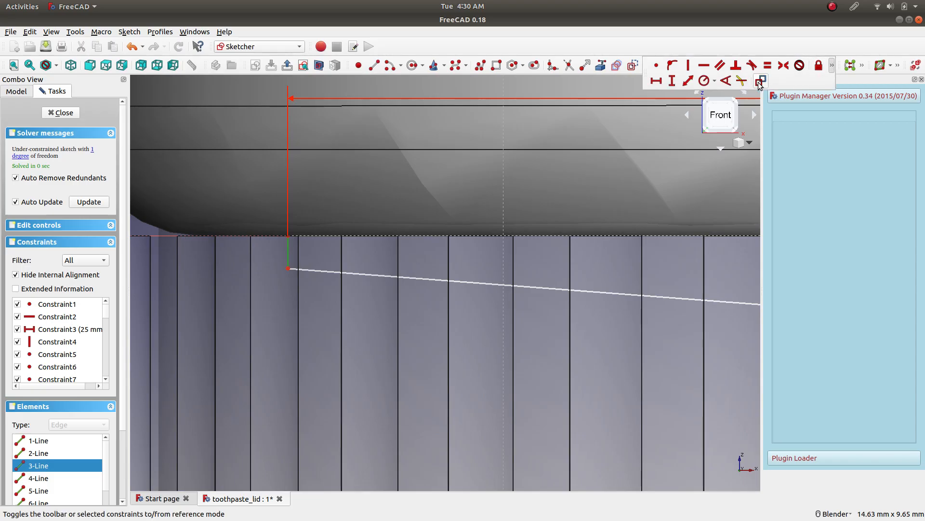
pyautogui.click(672, 80)
pyautogui.write('0.')
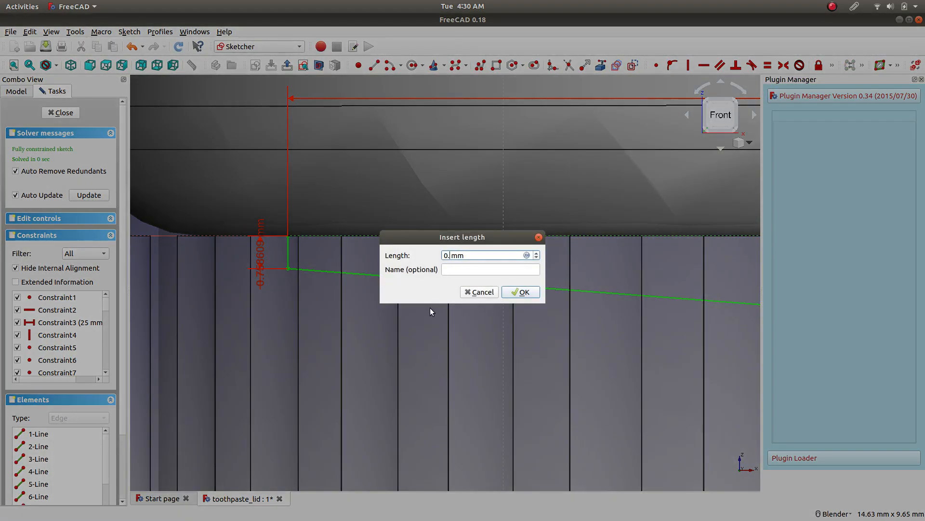
pyautogui.write('75')
pyautogui.press('Return')
# Check the neck thread profile against the lid's socket and finish editing the sketch.
pyautogui.scroll(-5, 577, 303)
pyautogui.scroll(3, 577, 303)
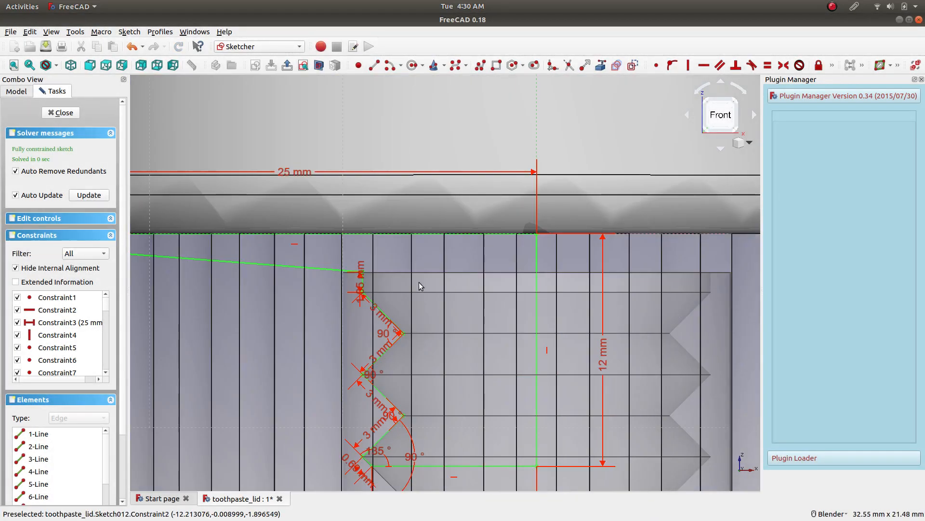
pyautogui.scroll(4, 348, 270)
pyautogui.scroll(-10, 407, 288)
pyautogui.scroll(2, 449, 288)
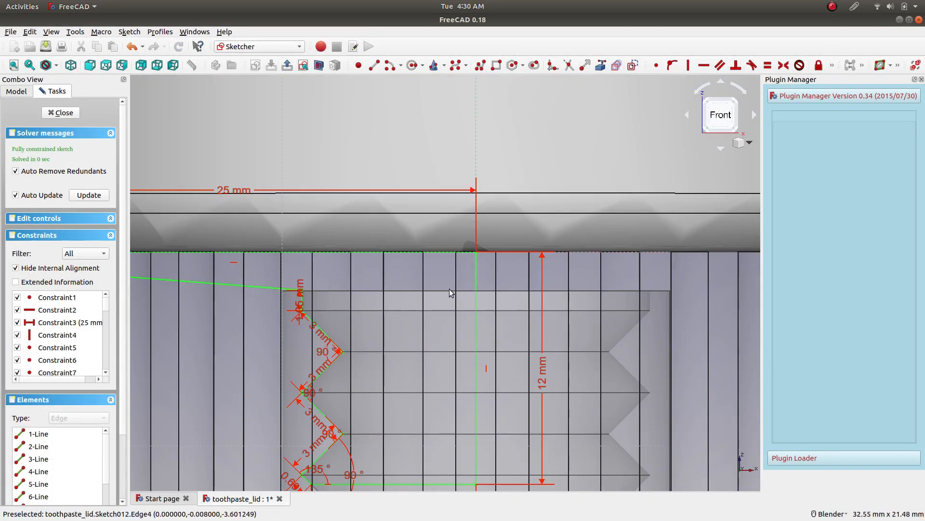
pyautogui.scroll(-3, 434, 298)
pyautogui.click(61, 112)
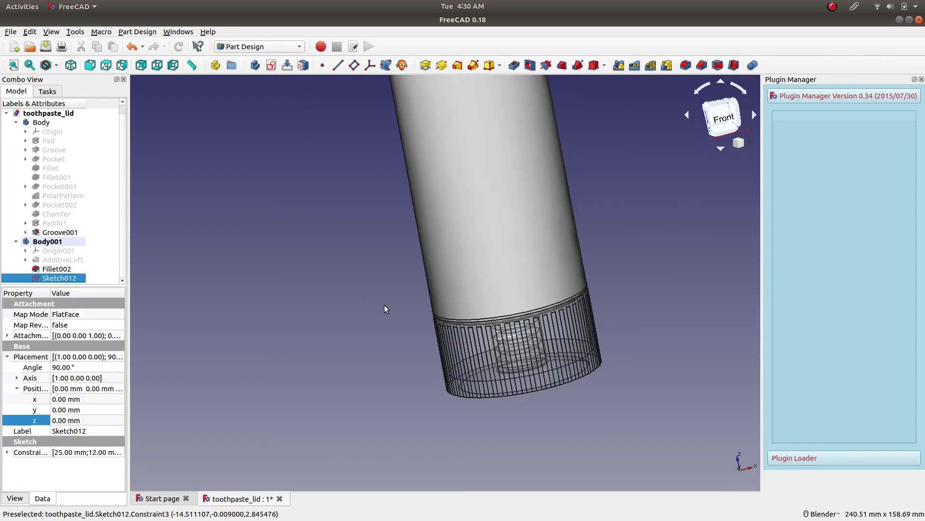
# Hide the lid body so only the tube and its neck profile sketch are shown.
pyautogui.scroll(3, 462, 340)
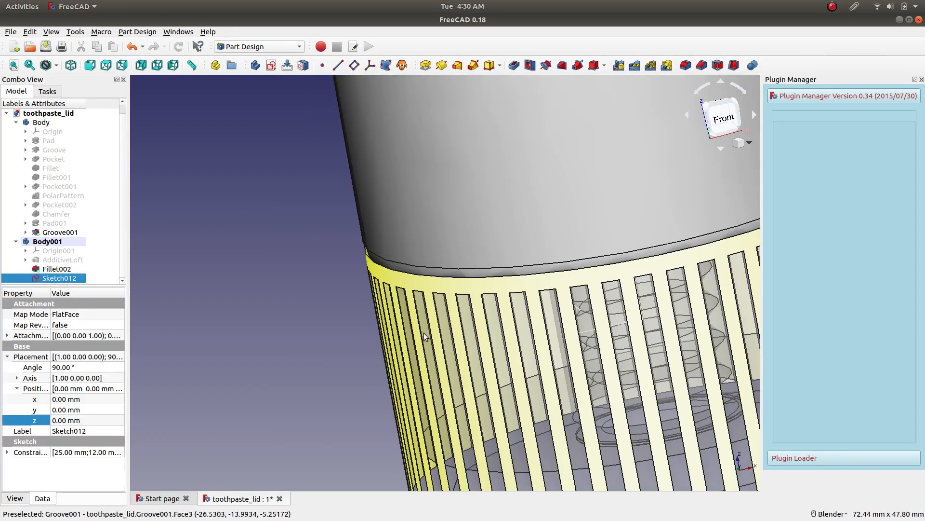
pyautogui.click(42, 123)
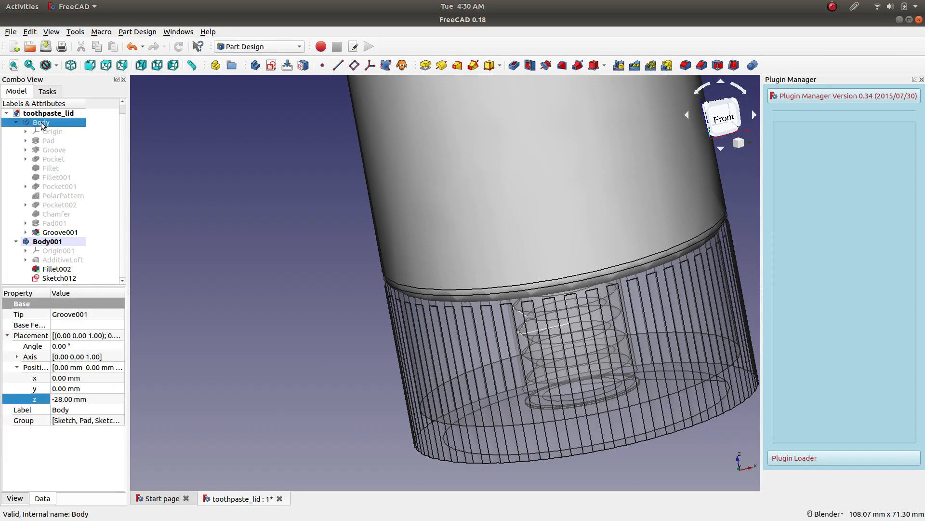
pyautogui.press('space')
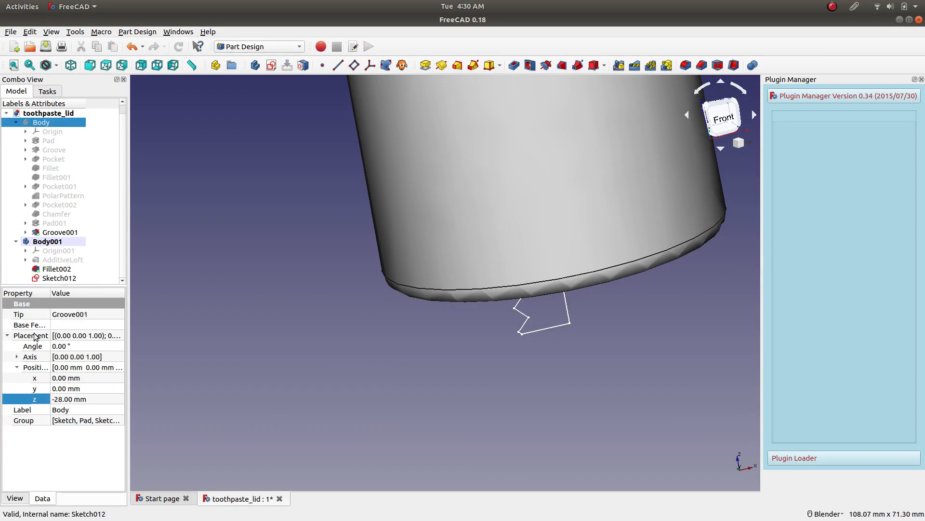
# Rename the lid's body as Lid.
pyautogui.click(15, 498)
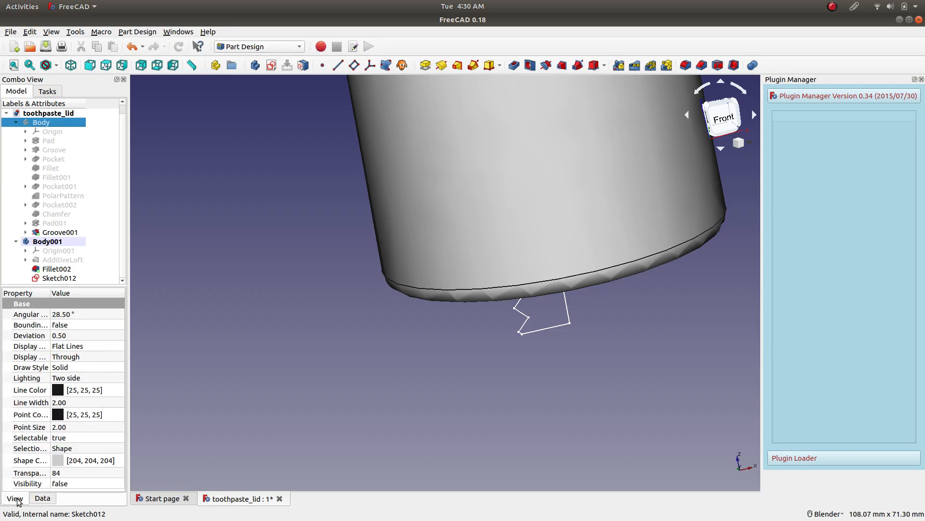
pyautogui.click(42, 498)
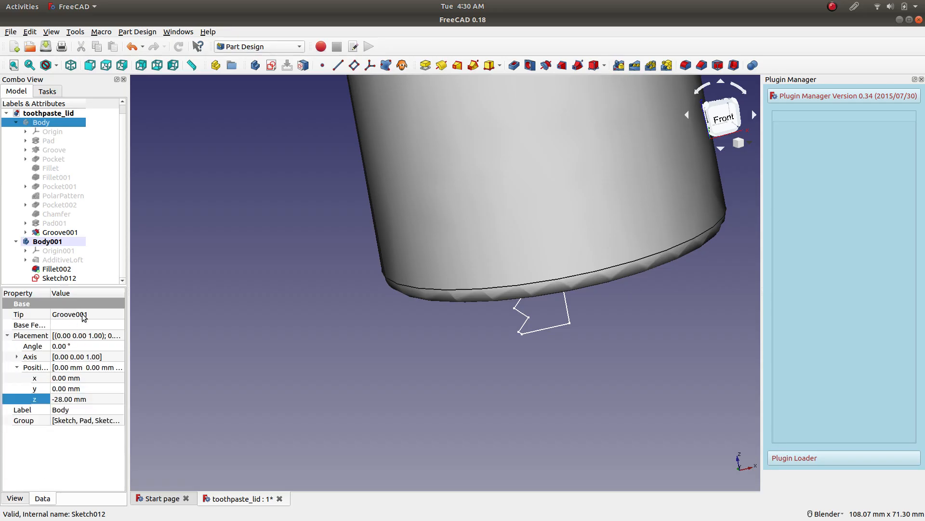
pyautogui.click(53, 151)
pyautogui.click(59, 159)
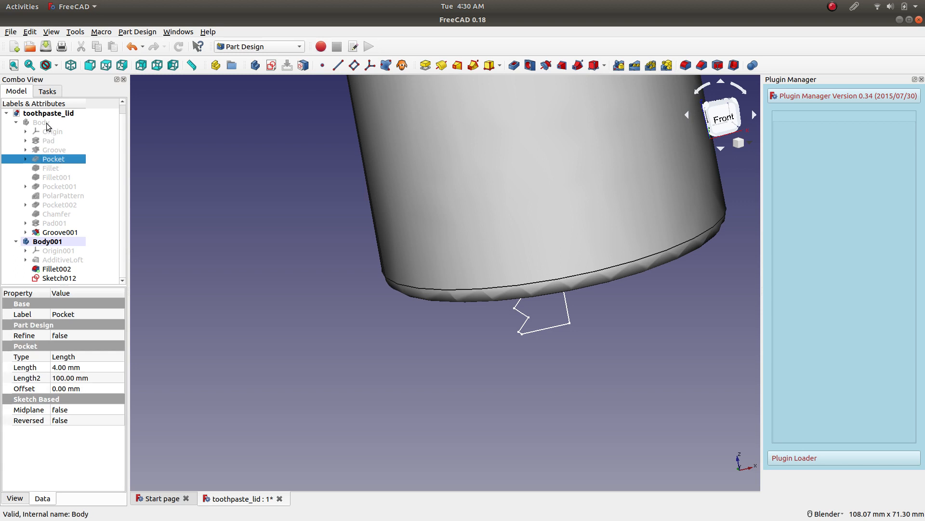
pyautogui.rightClick(46, 123)
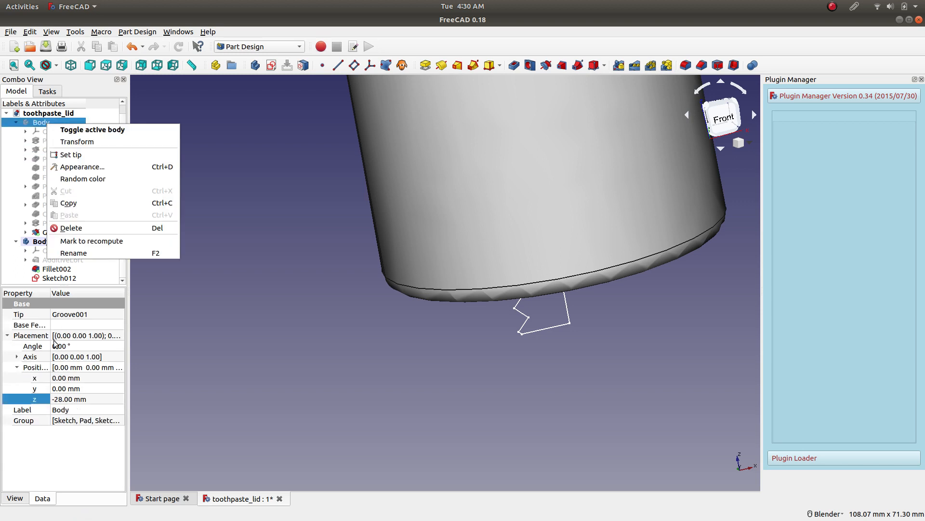
pyautogui.click(61, 444)
pyautogui.click(75, 409)
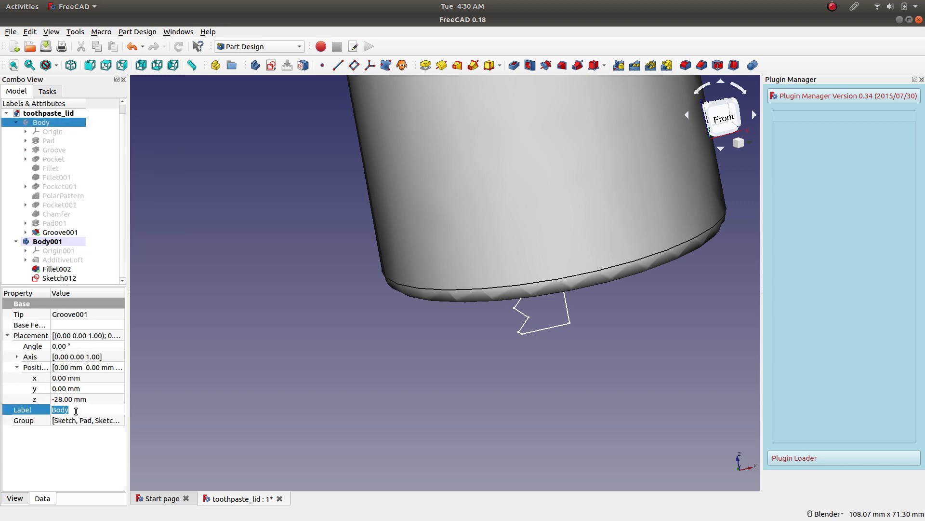
pyautogui.write('Lid')
pyautogui.press('Return')
# Rename the tube's body, Body001, as Body.
pyautogui.click(62, 241)
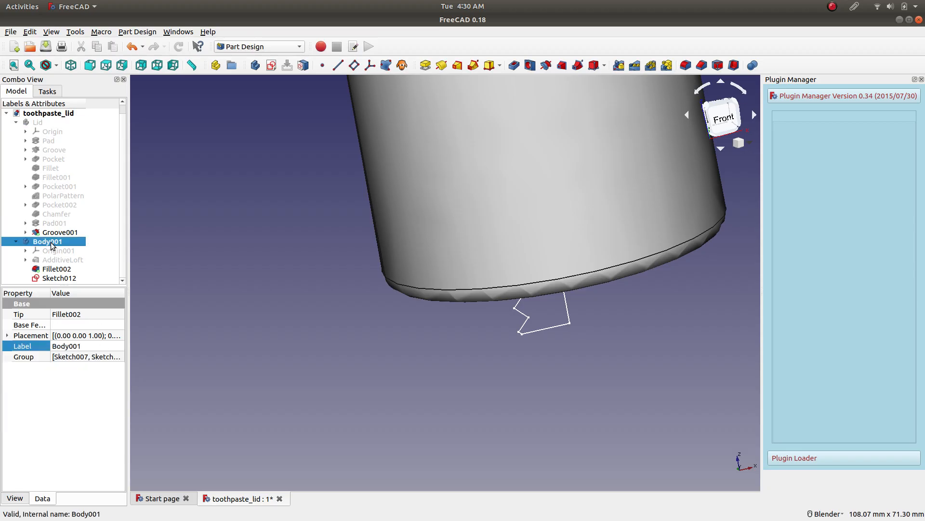
pyautogui.click(75, 347)
pyautogui.write('Bo')
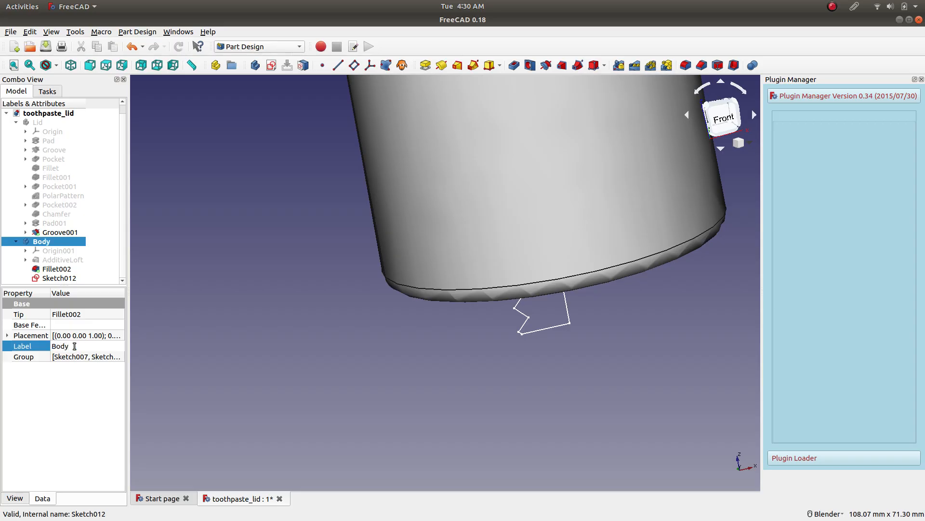
pyautogui.press('Return')
# Select the neck profile sketch, Sketch012, in the tube body and save the document.
pyautogui.scroll(-4, 284, 270)
pyautogui.scroll(6, 384, 259)
pyautogui.moveTo(322, 297)
pyautogui.mouseDown(button='middle')
pyautogui.moveTo(314, 265)
pyautogui.moveTo(320, 235)
pyautogui.mouseUp(button='middle')
pyautogui.scroll(-6, 320, 236)
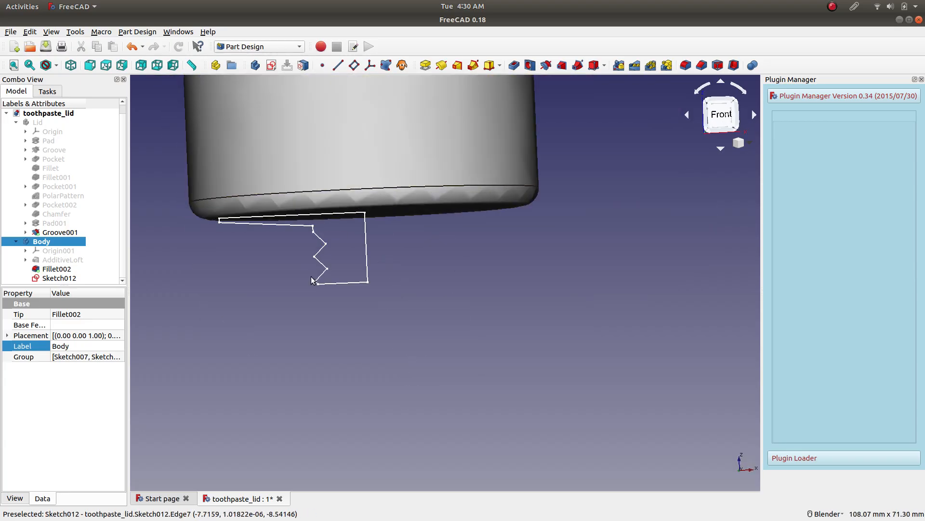
pyautogui.click(58, 277)
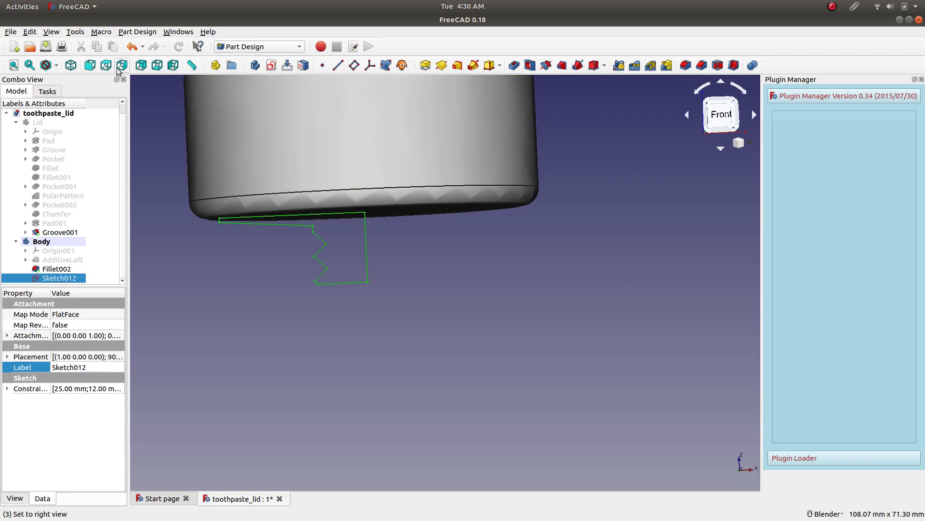
pyautogui.click(46, 47)
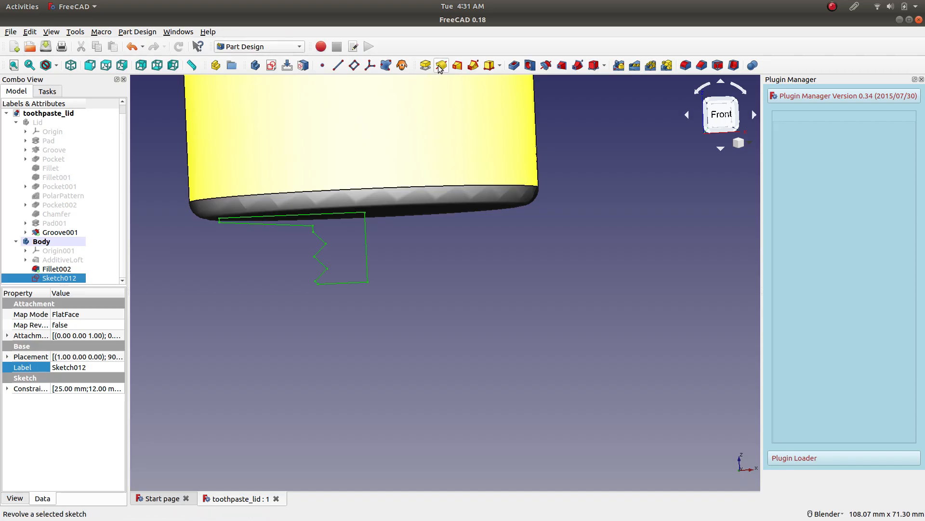
# Revolve the neck profile sketch 360° about the vertical sketch axis to form the tube's shoulder and threaded neck.
pyautogui.click(442, 65)
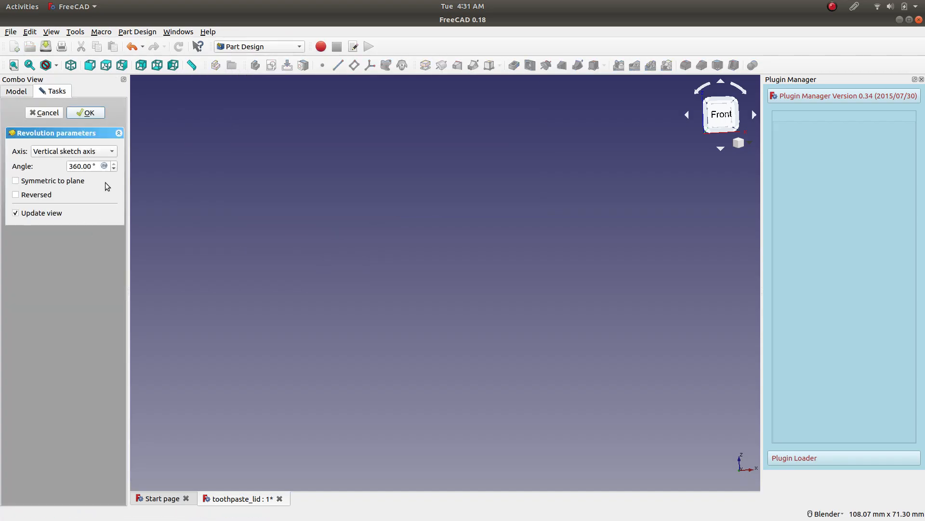
pyautogui.scroll(-5, 261, 216)
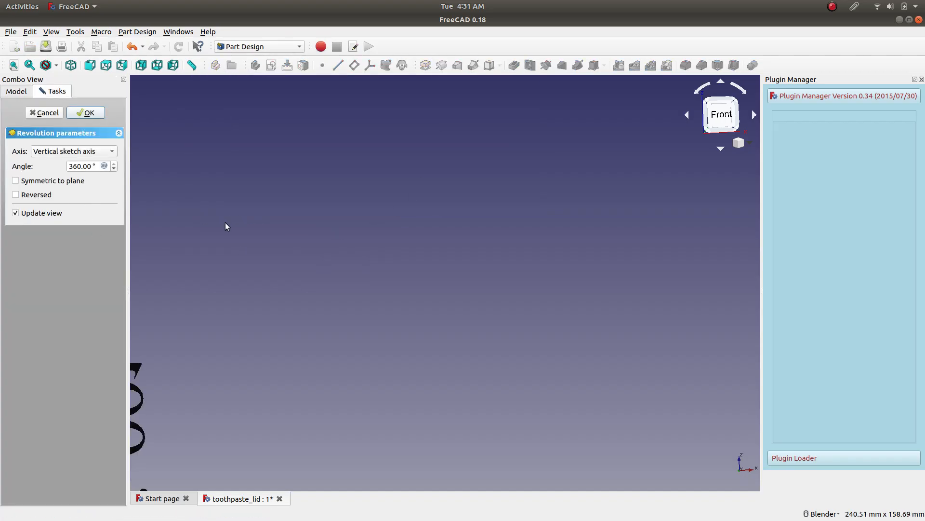
pyautogui.scroll(-4, 226, 224)
pyautogui.keyDown('shift'); pyautogui.moveTo(202, 173); pyautogui.dragTo(376, 309, button='middle'); pyautogui.keyUp('shift')
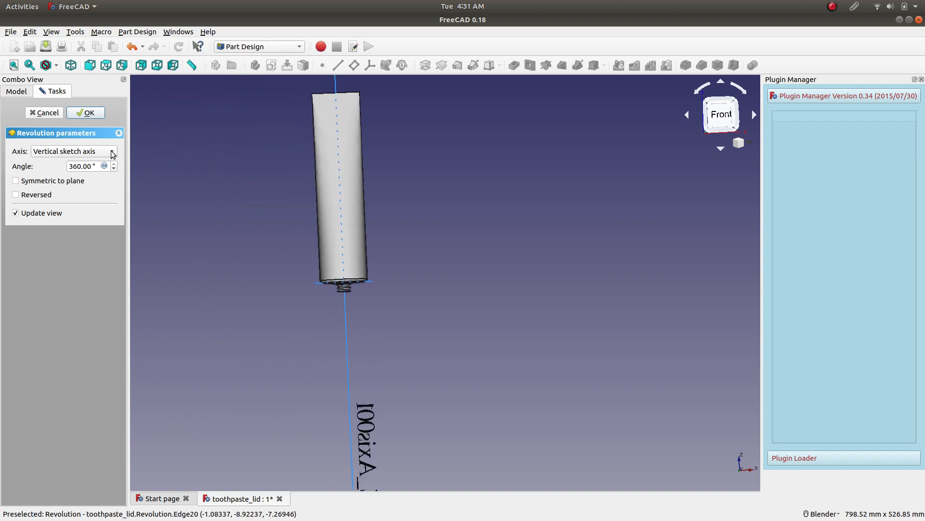
pyautogui.click(13, 65)
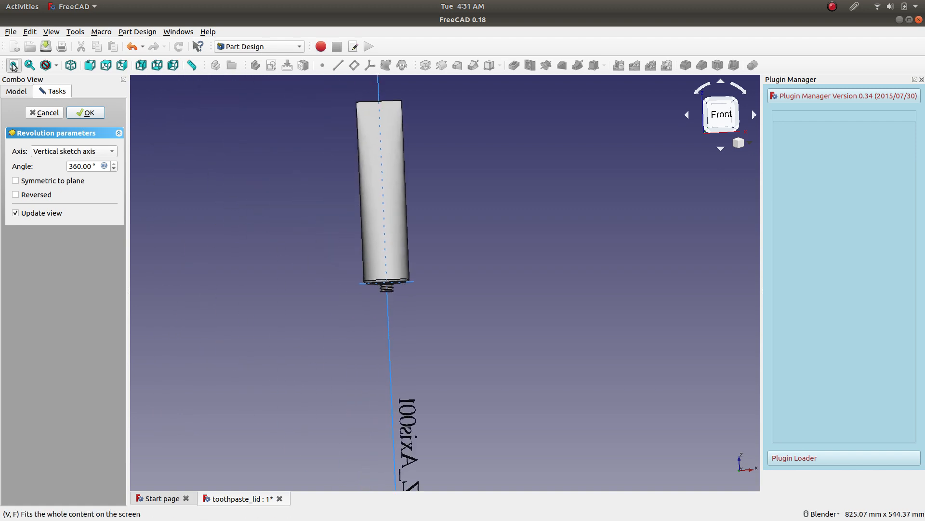
pyautogui.click(71, 65)
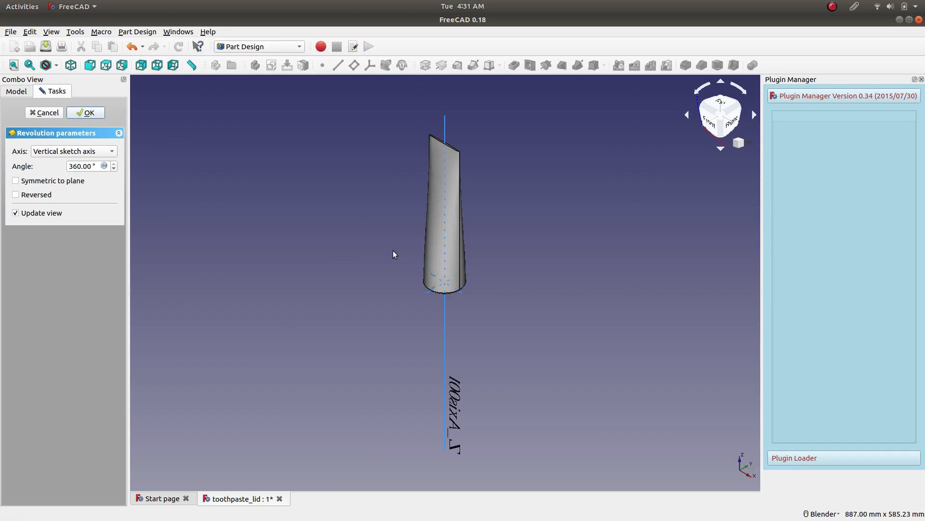
pyautogui.scroll(6, 441, 270)
pyautogui.moveTo(515, 406); pyautogui.dragTo(432, 357, button='middle')
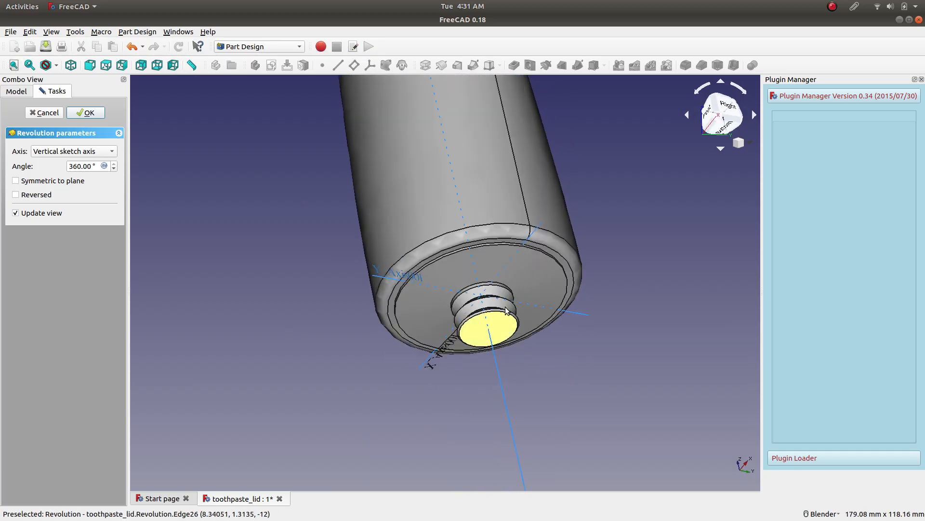
pyautogui.scroll(4, 328, 329)
pyautogui.scroll(-1, 327, 329)
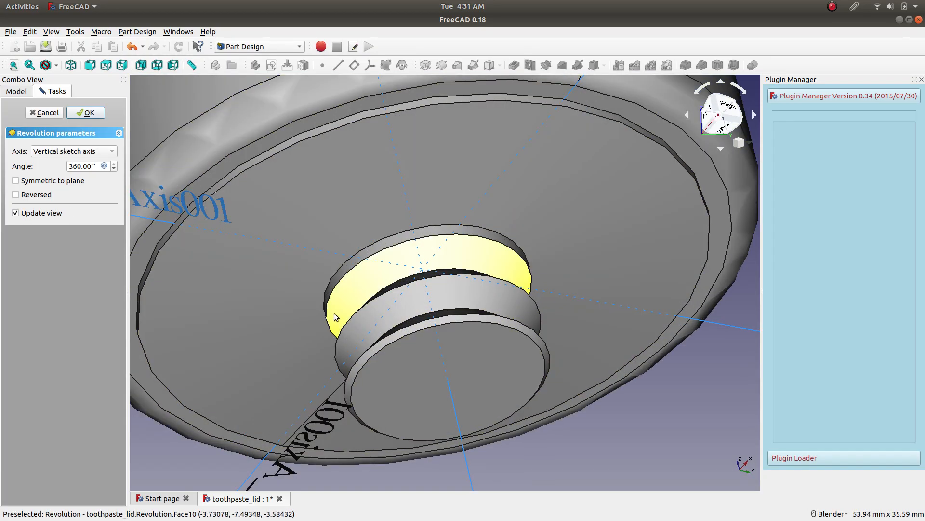
pyautogui.scroll(-3, 299, 309)
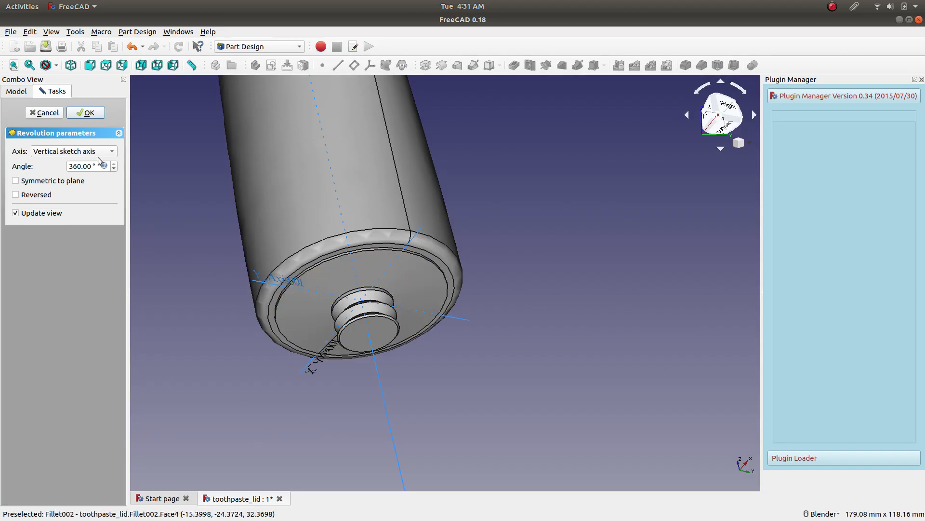
pyautogui.click(85, 113)
# Fillet the base edge of the raised disc around the tube's neck with a 0.2 mm radius.
pyautogui.moveTo(222, 287); pyautogui.dragTo(268, 236, button='middle')
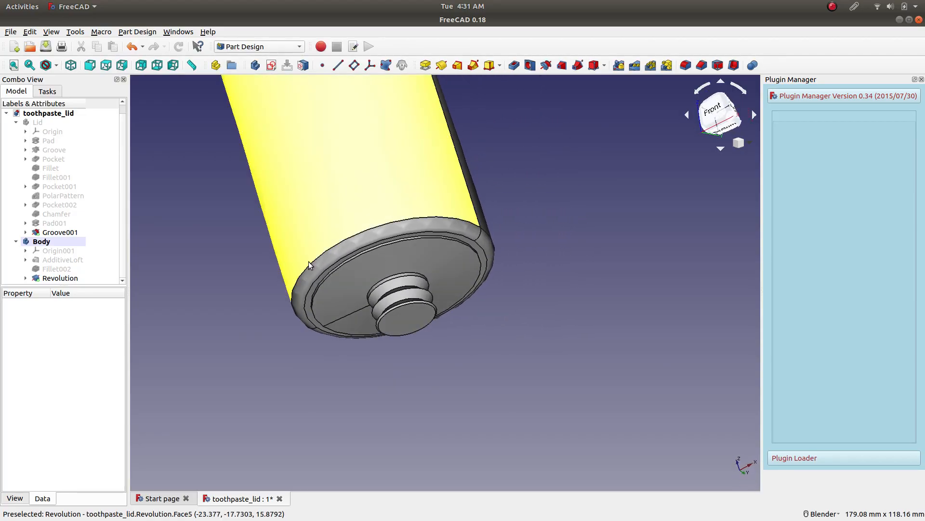
pyautogui.scroll(5, 346, 265)
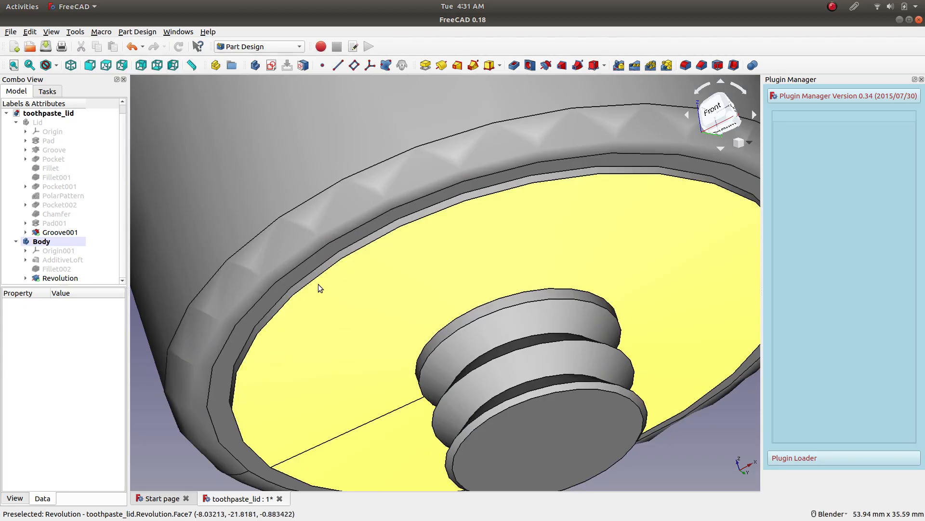
pyautogui.click(339, 250)
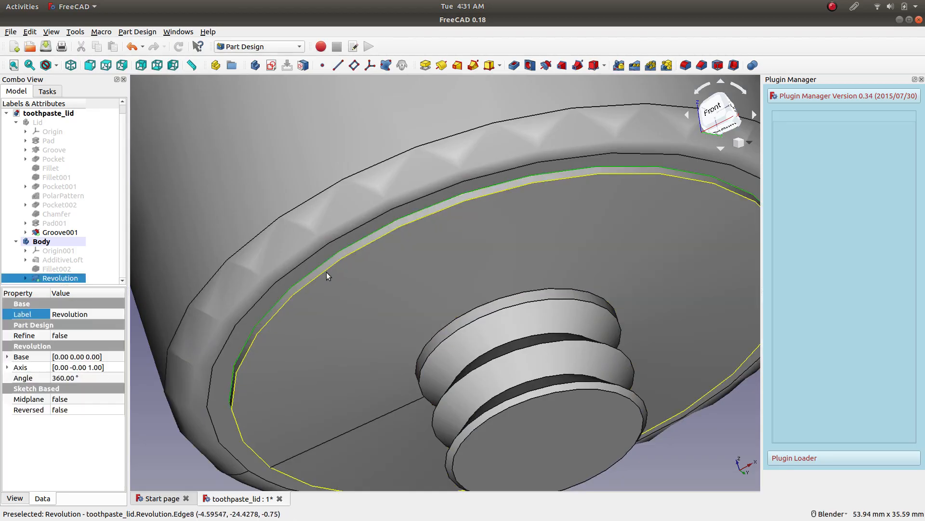
pyautogui.click(685, 65)
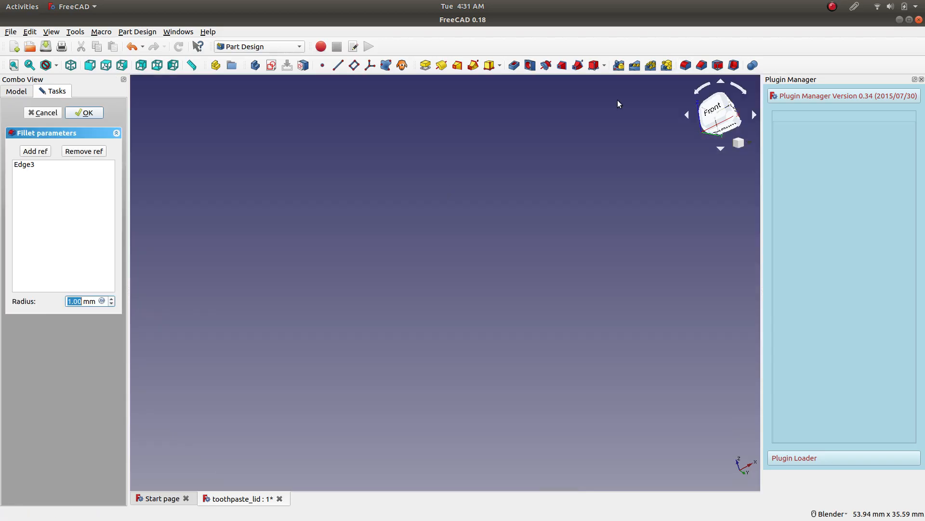
pyautogui.write('0.1')
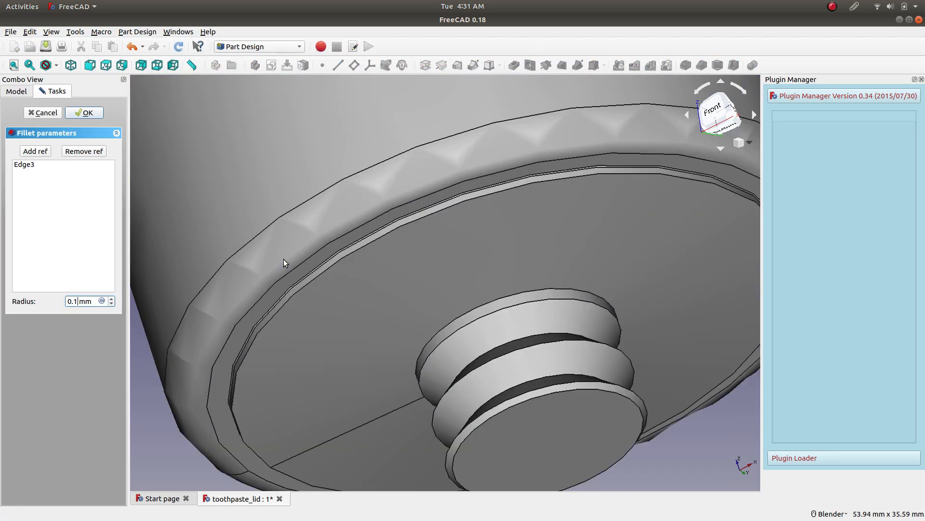
pyautogui.press('BackSpace')
pyautogui.write('2')
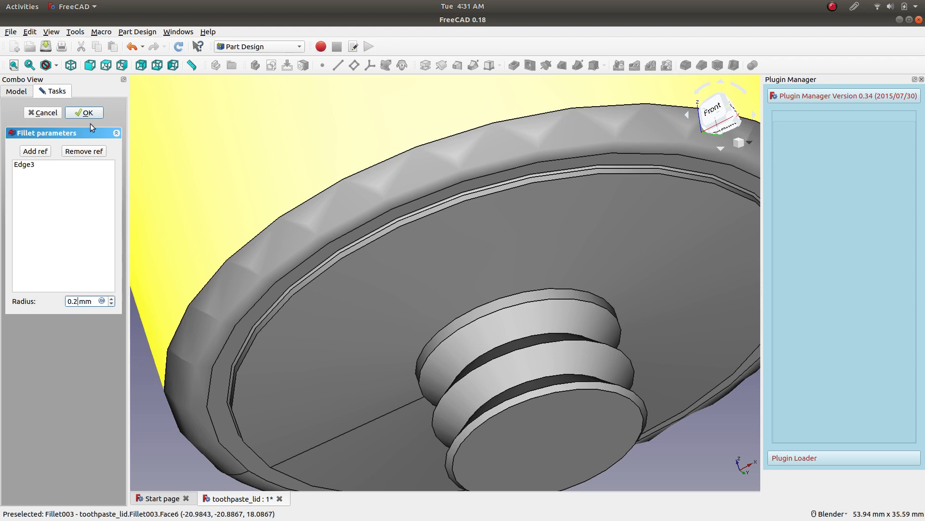
# Add the raised disc's outer edge to the same fillet and finish the operation.
pyautogui.click(49, 152)
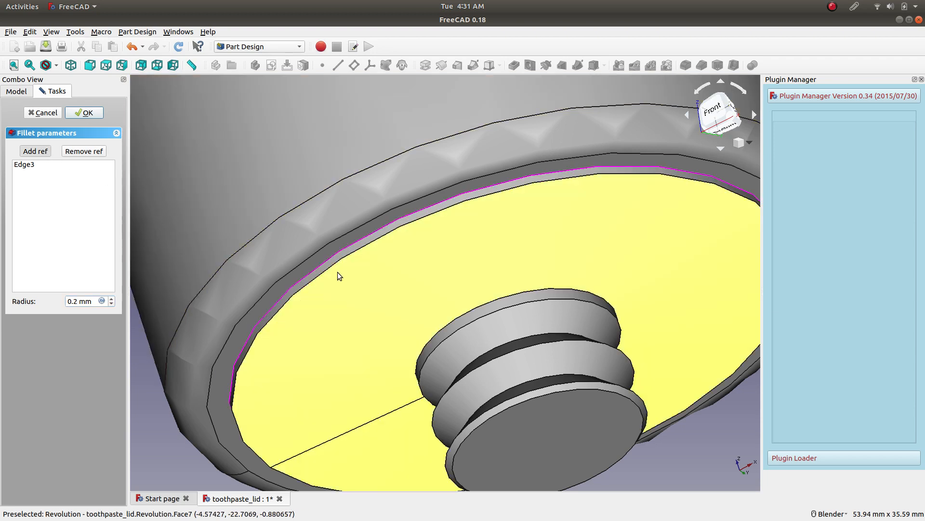
pyautogui.click(336, 266)
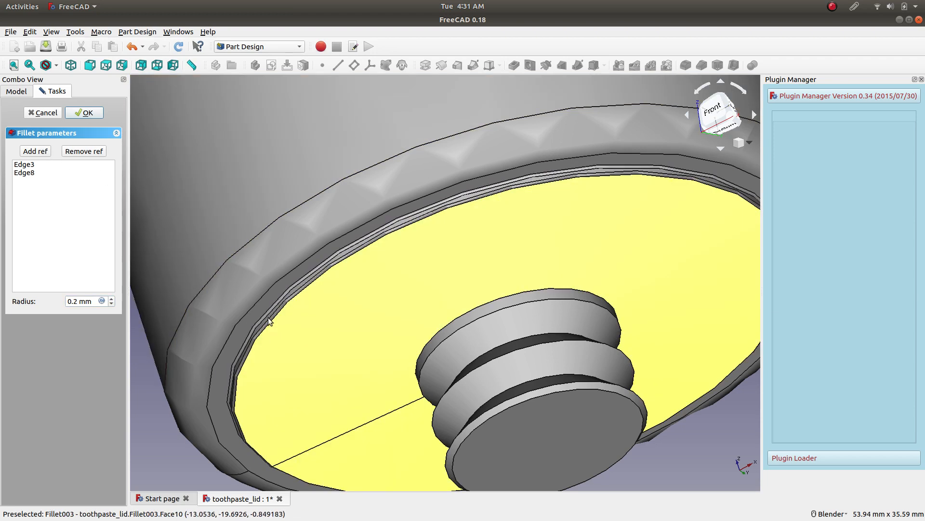
pyautogui.click(84, 113)
# Check the filleted shoulder and the tube from below, and save the document.
pyautogui.scroll(-5, 384, 246)
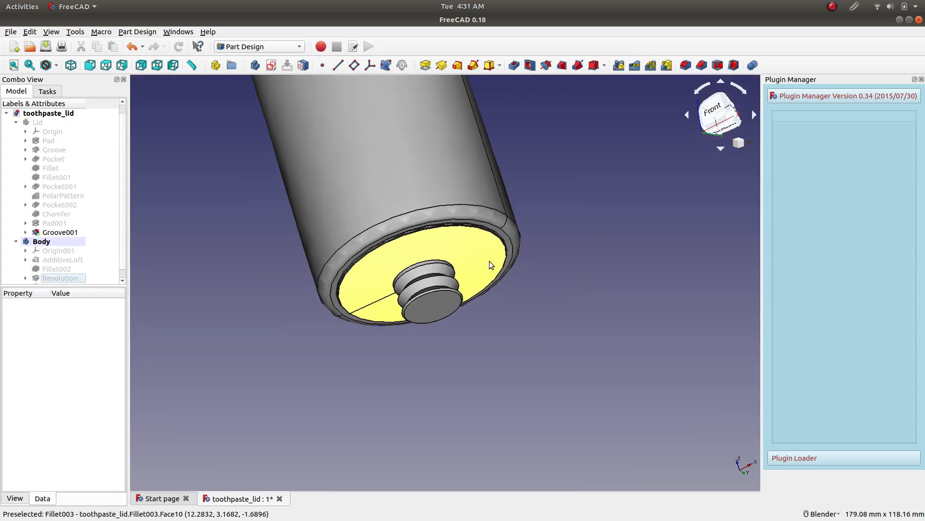
pyautogui.scroll(-8, 584, 166)
pyautogui.scroll(3, 399, 145)
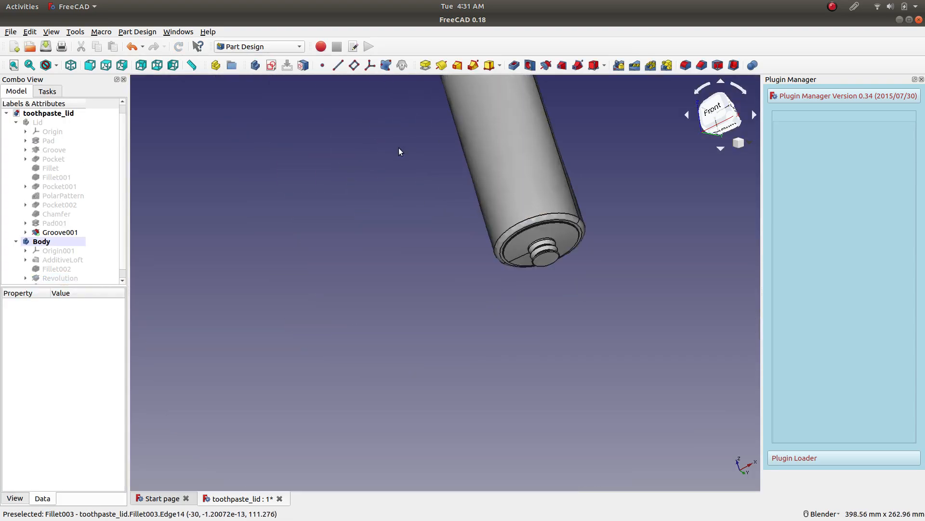
pyautogui.keyDown('shift'); pyautogui.moveTo(470, 134); pyautogui.dragTo(333, 311, button='middle'); pyautogui.keyUp('shift')
pyautogui.moveTo(492, 199); pyautogui.dragTo(593, 339, button='middle')
pyautogui.scroll(6, 501, 370)
pyautogui.scroll(-4, 581, 337)
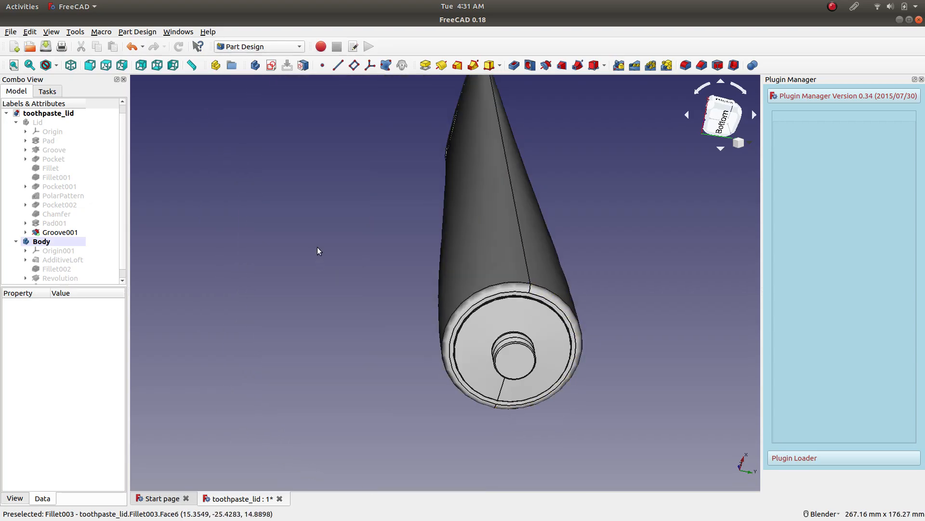
pyautogui.click(45, 47)
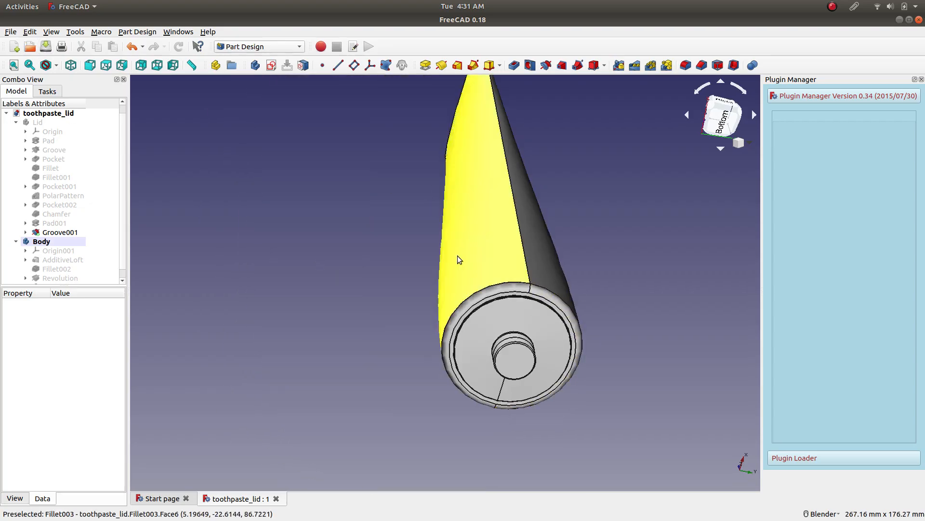
# Hollow the tube with the Thickness operation, opening the neck's end face and setting the thickness to 0.1 mm.
pyautogui.click(506, 361)
pyautogui.click(732, 66)
pyautogui.scroll(1, 80, 261)
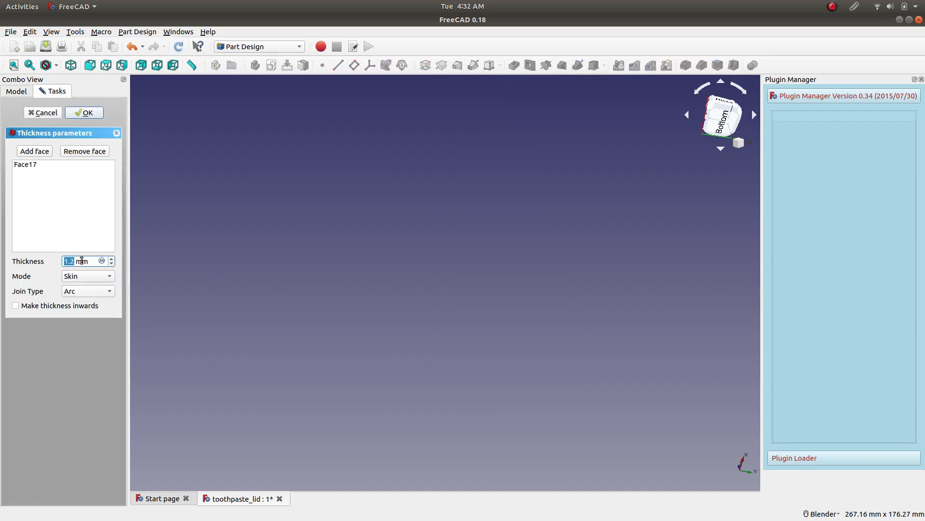
pyautogui.scroll(-1, 82, 261)
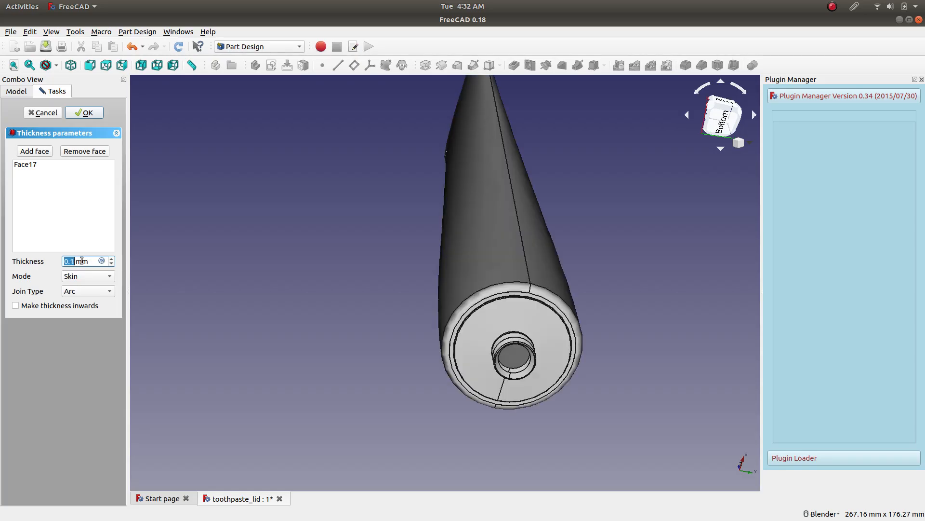
# Examine the hollowed tube's neck opening, shoulder and outer wall from several angles.
pyautogui.moveTo(383, 327); pyautogui.dragTo(376, 271, button='middle')
pyautogui.scroll(2, 409, 247)
pyautogui.scroll(2, 409, 247)
pyautogui.scroll(-4, 416, 215)
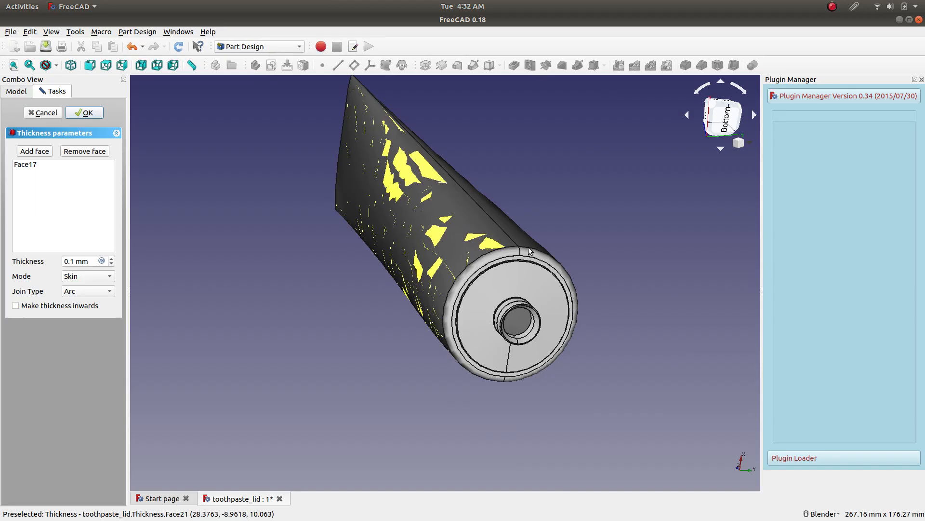
pyautogui.scroll(4, 522, 332)
pyautogui.moveTo(572, 372); pyautogui.dragTo(522, 312, button='middle')
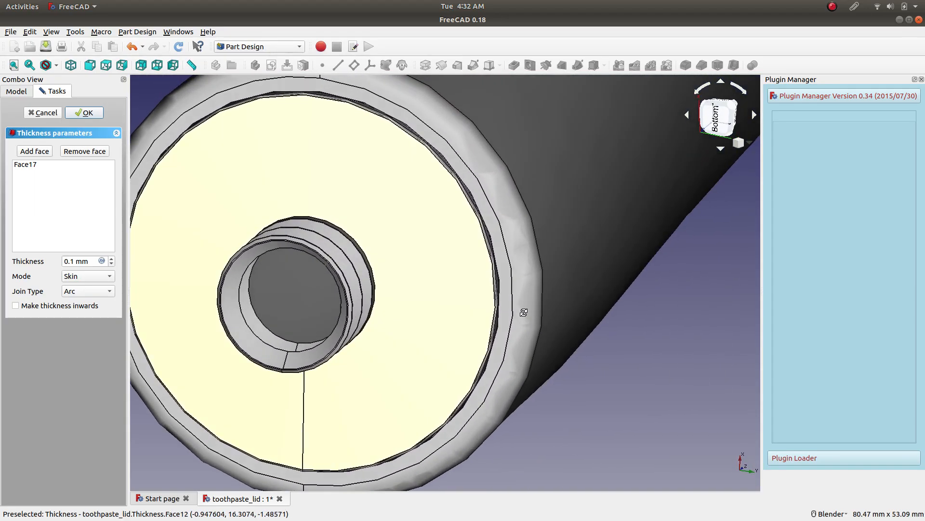
pyautogui.scroll(6, 319, 278)
pyautogui.scroll(-6, 317, 296)
pyautogui.moveTo(317, 295); pyautogui.dragTo(412, 333, button='middle')
pyautogui.scroll(-5, 378, 303)
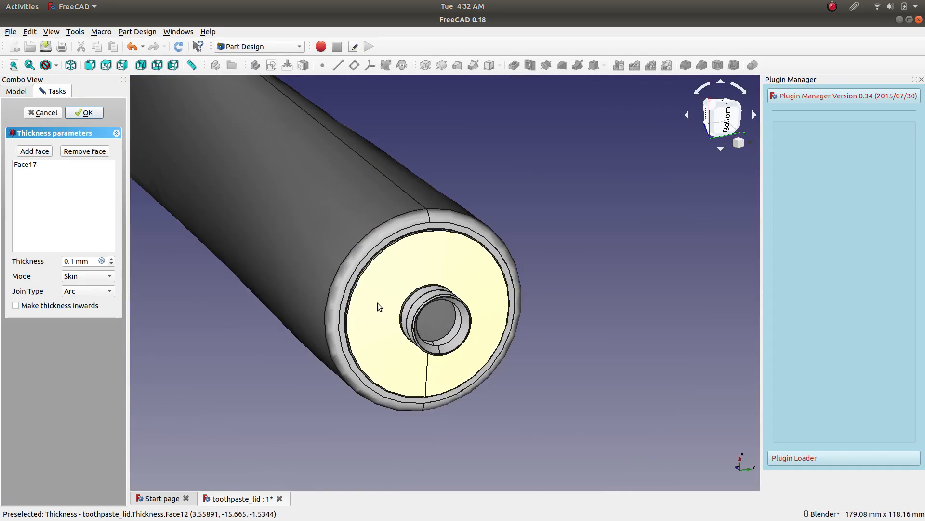
pyautogui.scroll(4, 308, 273)
pyautogui.scroll(-3, 333, 302)
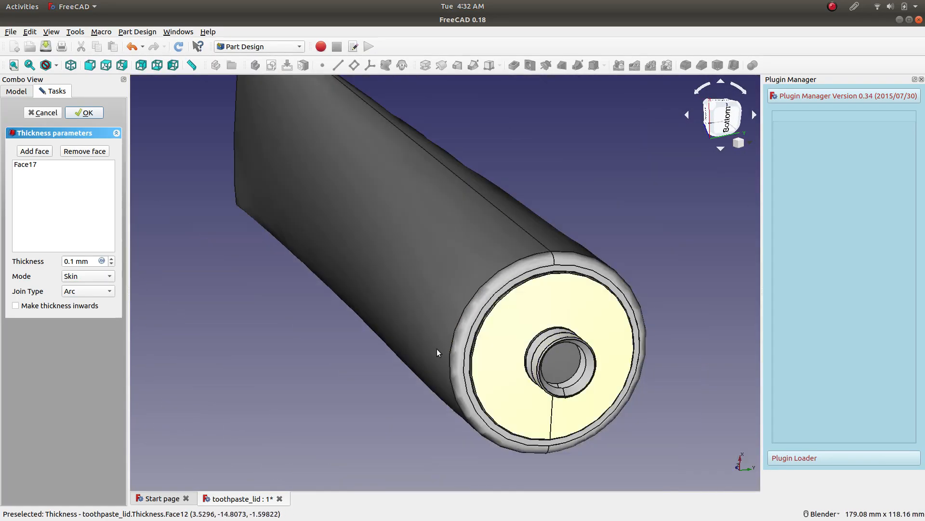
# Try wall thicknesses of 0.3 mm, 1.3 mm and 0 mm for the hollowed tube.
pyautogui.scroll(1, 86, 262)
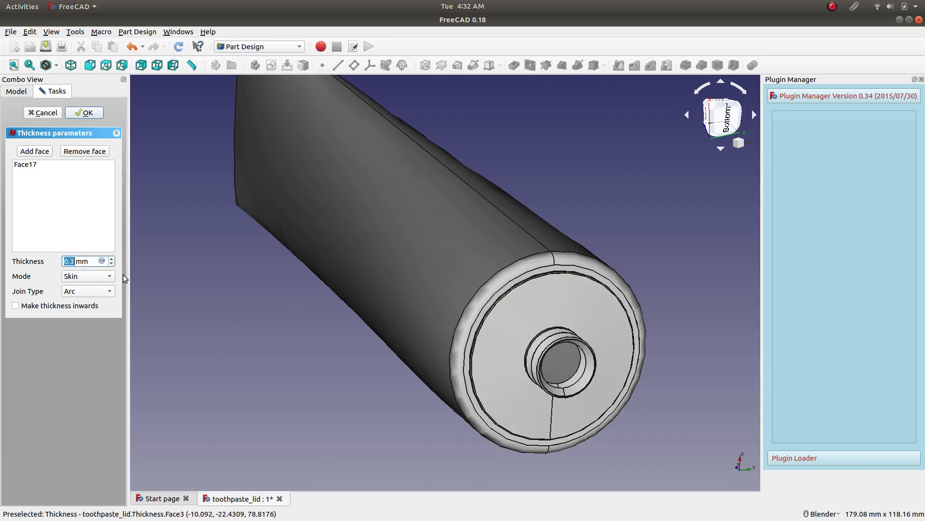
pyautogui.scroll(5, 462, 335)
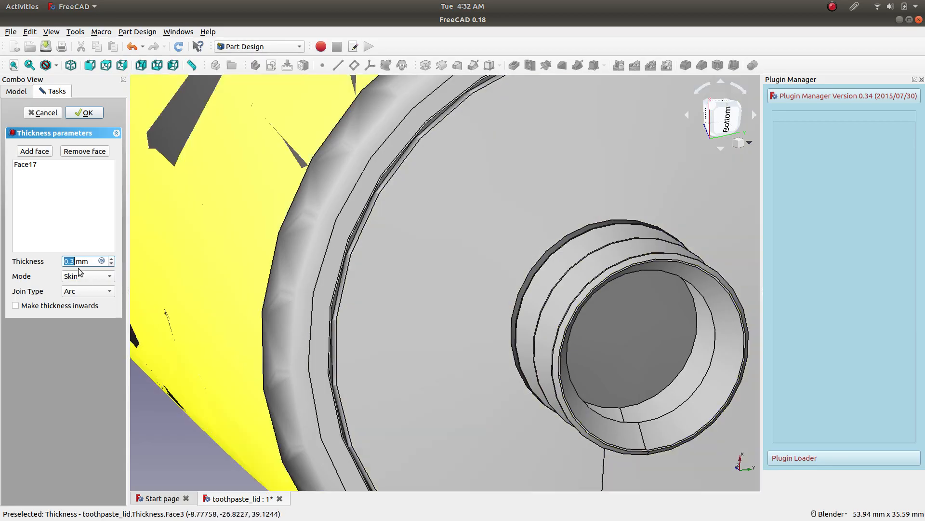
pyautogui.scroll(-3, 88, 261)
pyautogui.scroll(1, 88, 261)
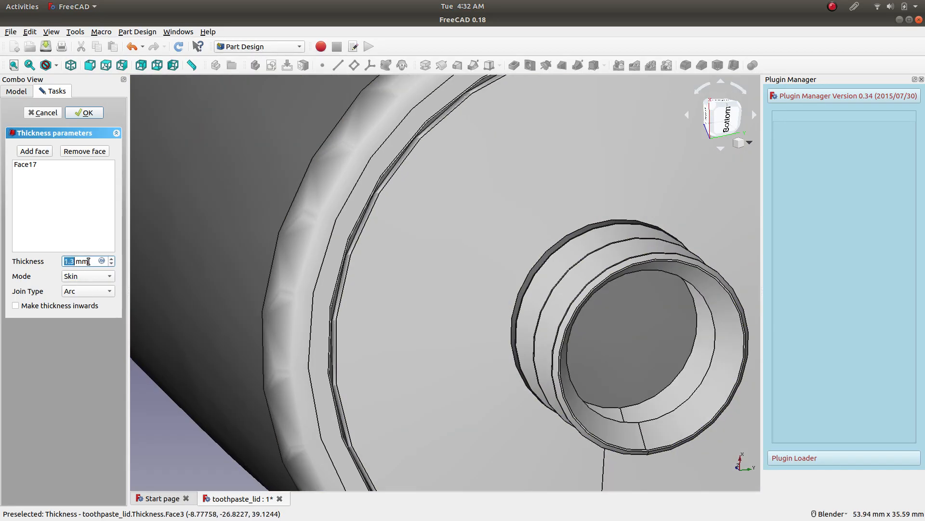
pyautogui.scroll(3, 90, 261)
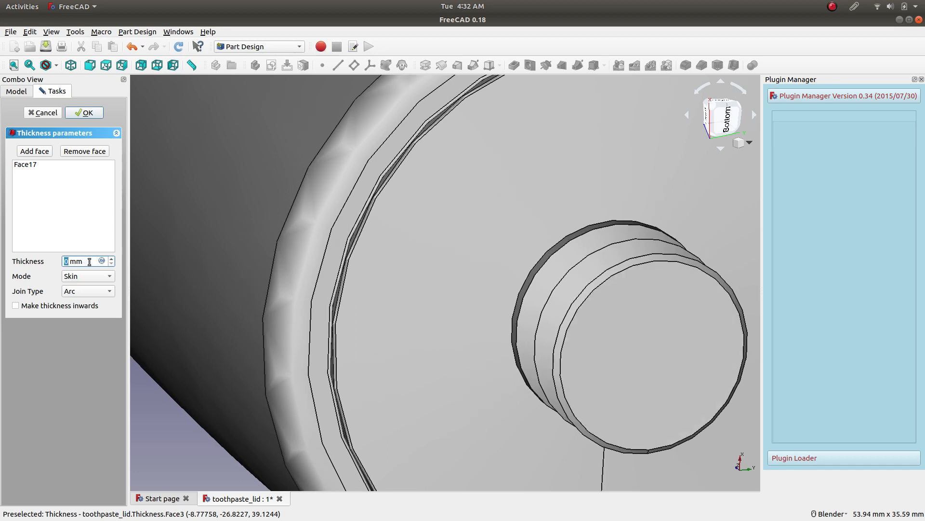
pyautogui.scroll(-3, 89, 261)
# Try wall thicknesses of 0.1 mm and 0.2 mm while keeping the arc join.
pyautogui.write('1')
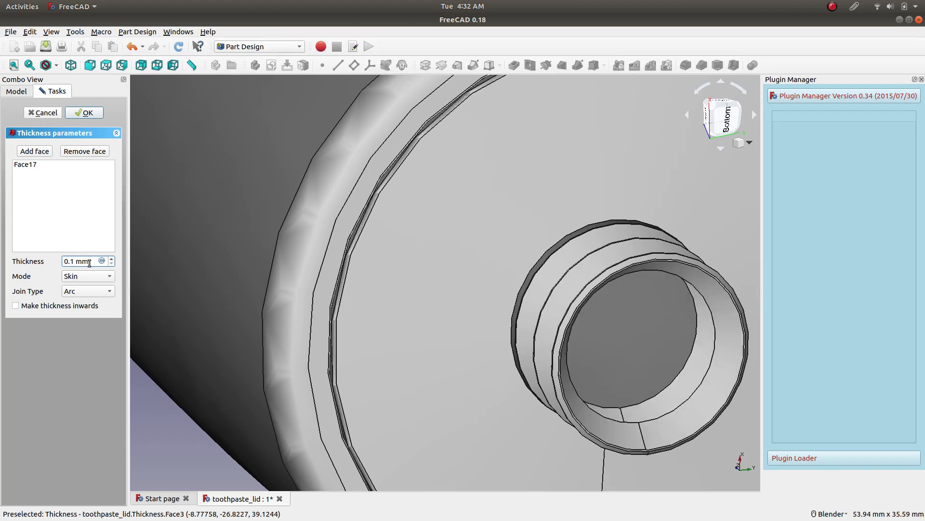
pyautogui.press('BackSpace')
pyautogui.write('1')
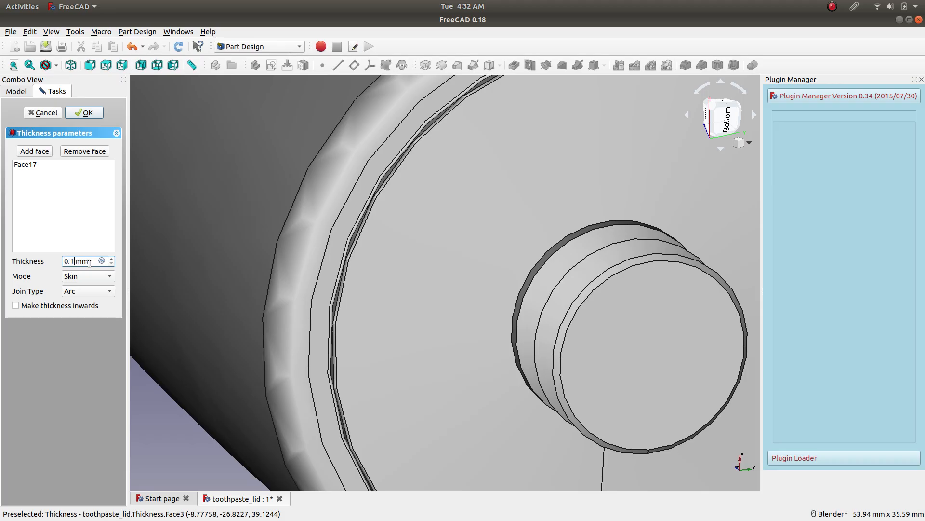
pyautogui.write('2')
pyautogui.press('BackSpace')
pyautogui.press('BackSpace')
# Keep the shell mode at Skin and change its join type to Intersection.
pyautogui.click(77, 279)
pyautogui.click(77, 287)
pyautogui.click(80, 277)
pyautogui.click(80, 277)
pyautogui.click(80, 276)
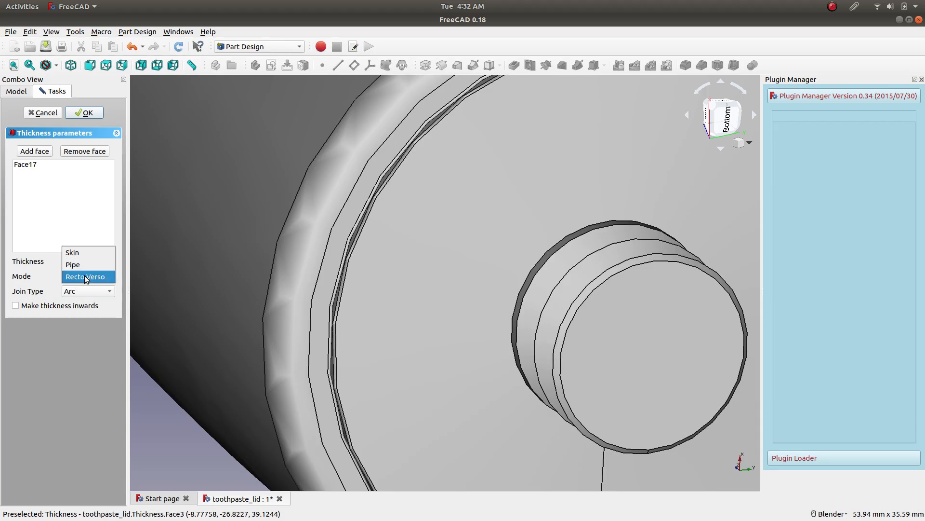
pyautogui.click(77, 252)
pyautogui.click(82, 291)
pyautogui.click(81, 293)
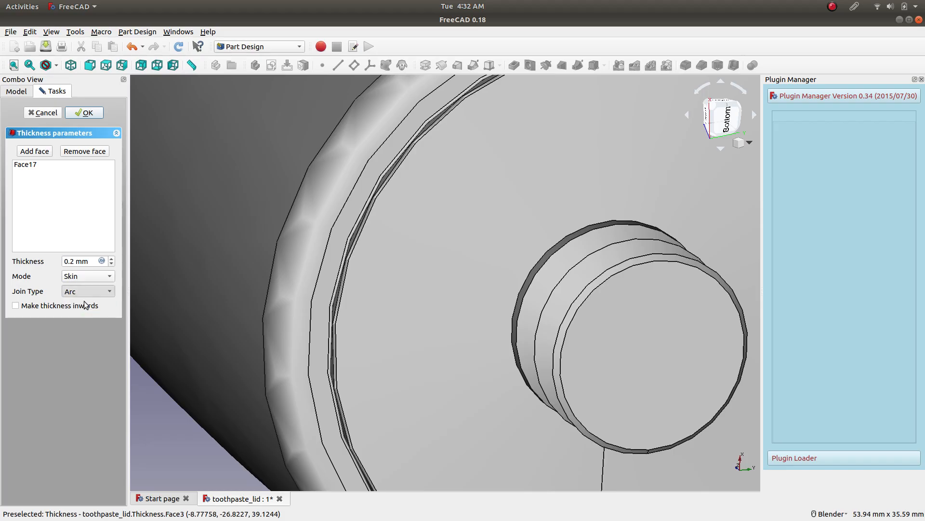
pyautogui.scroll(-1, 93, 294)
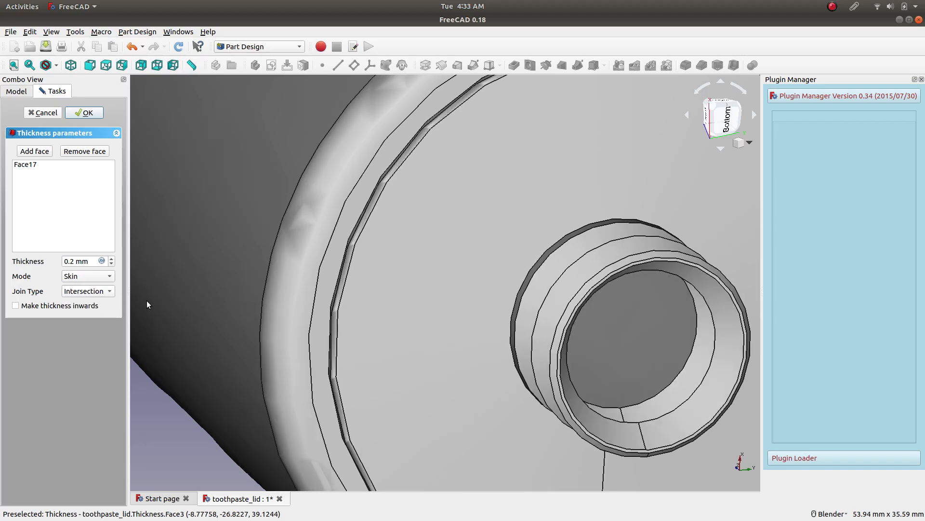
# Try a 0.5 mm wall with the intersection join, and set the thickness to 0.8 mm.
pyautogui.scroll(-5, 435, 266)
pyautogui.scroll(5, 593, 403)
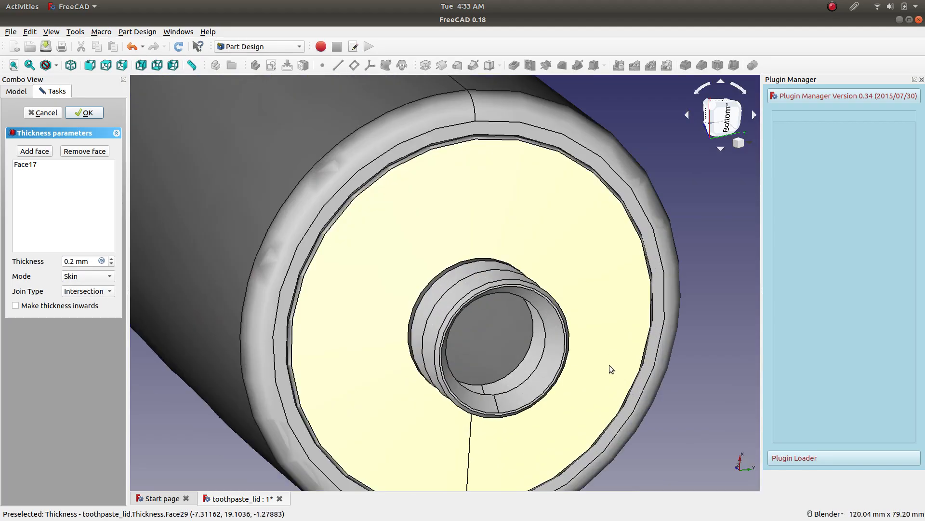
pyautogui.moveTo(73, 261); pyautogui.dragTo(66, 261)
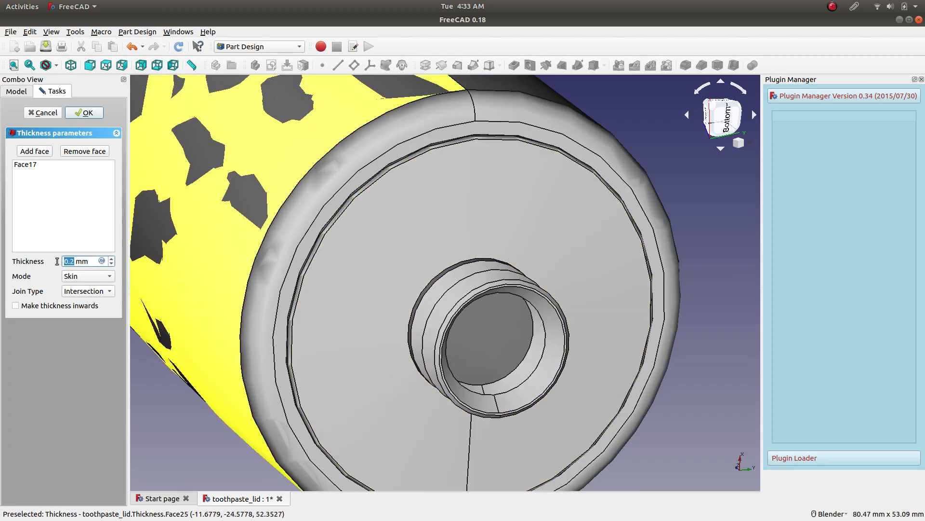
pyautogui.write('0')
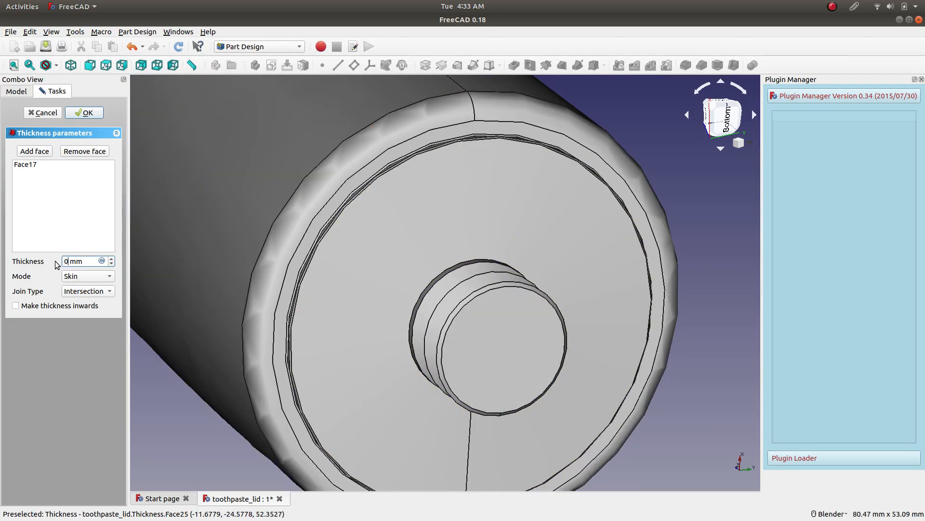
pyautogui.write('.5')
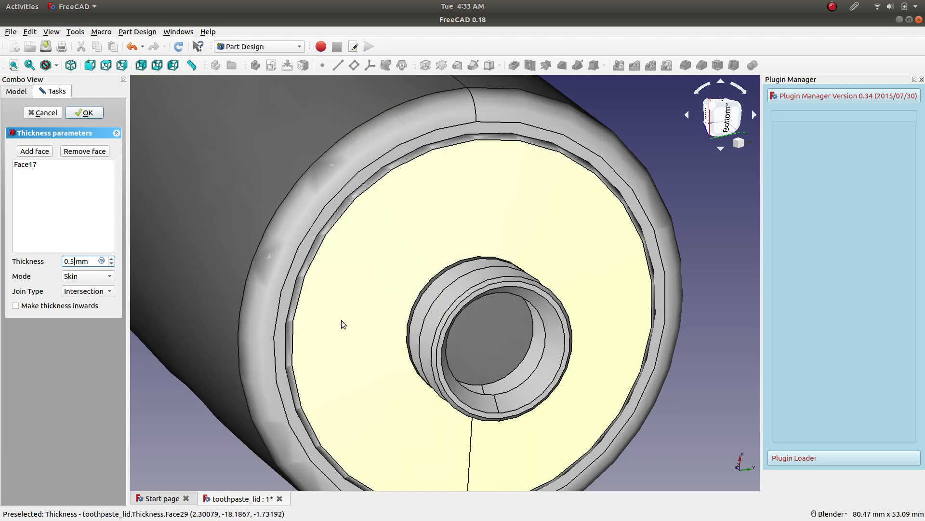
pyautogui.press('BackSpace')
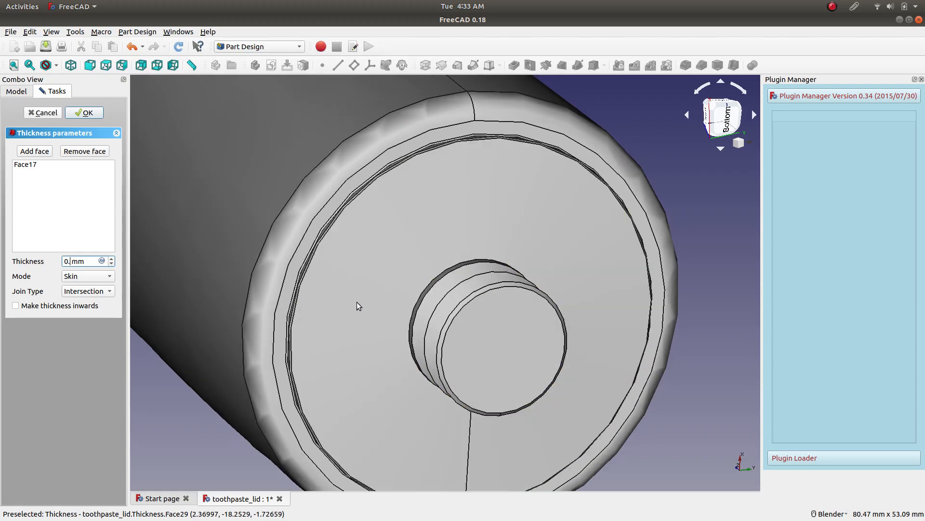
pyautogui.write('8')
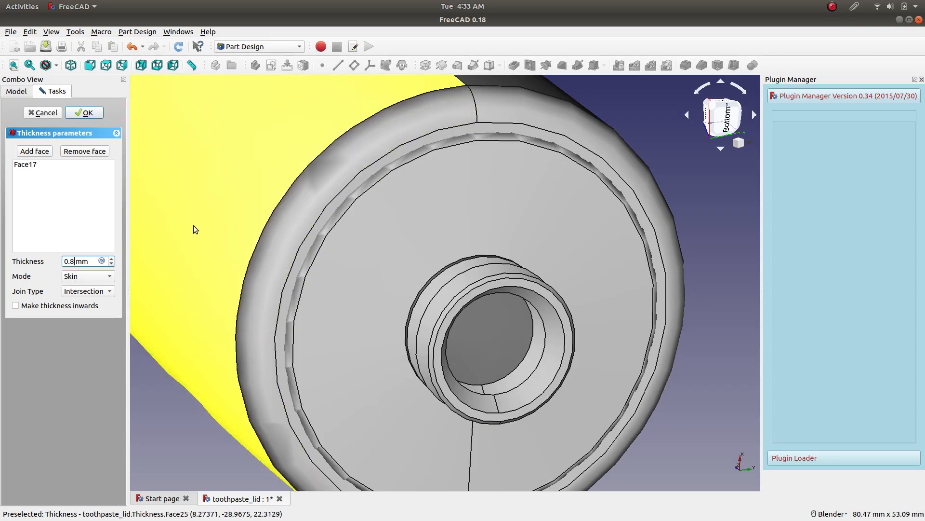
# Make the tube's wall thickness grow inwards and check the neck and shoulder.
pyautogui.click(84, 307)
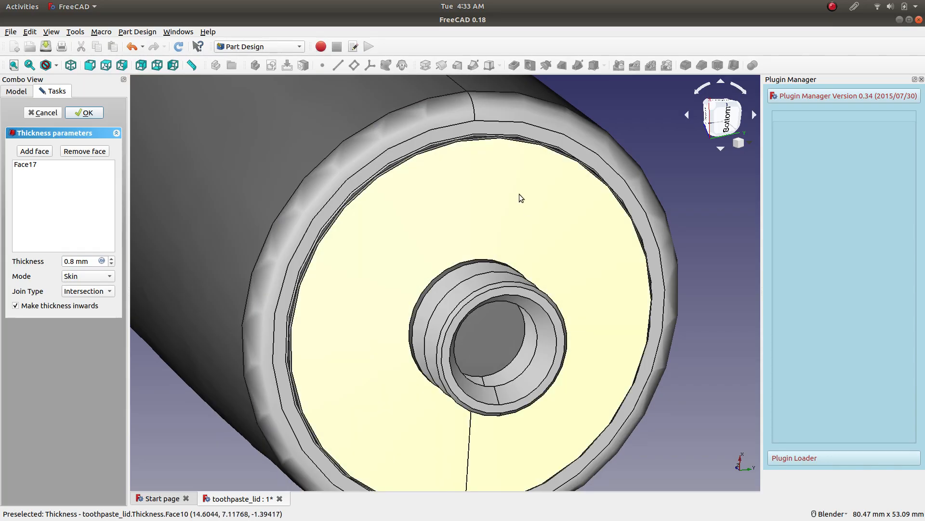
pyautogui.scroll(-5, 386, 175)
pyautogui.scroll(3, 363, 149)
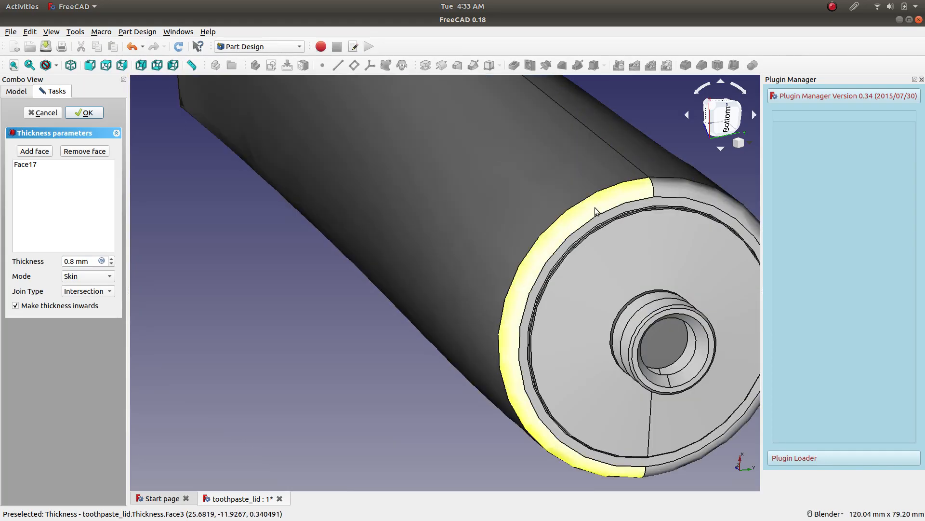
# Show the Lid body alongside the tube in the front view and compare their outer diameters.
pyautogui.click(747, 116)
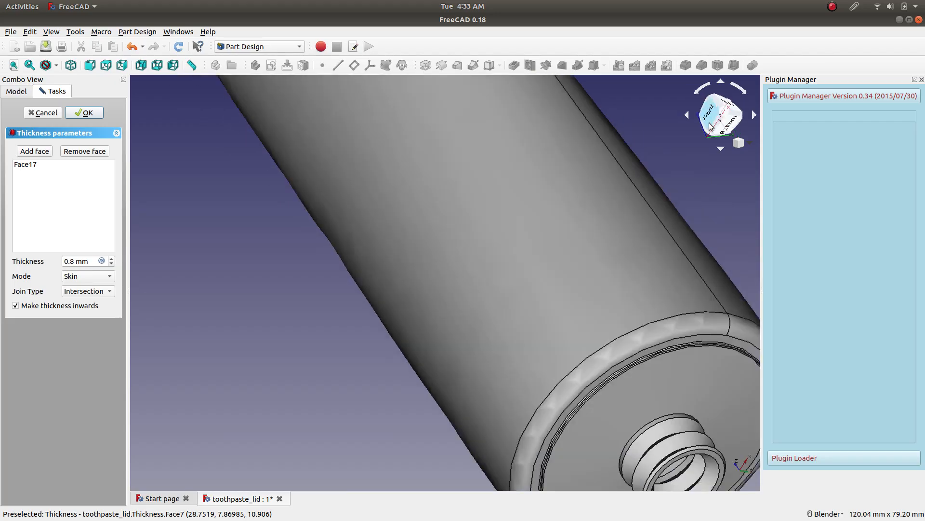
pyautogui.scroll(5, 575, 242)
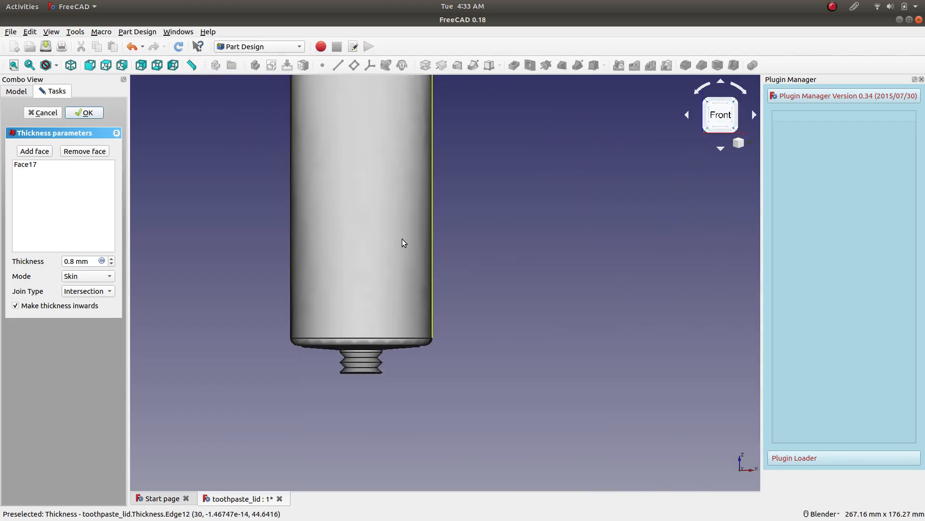
pyautogui.click(24, 91)
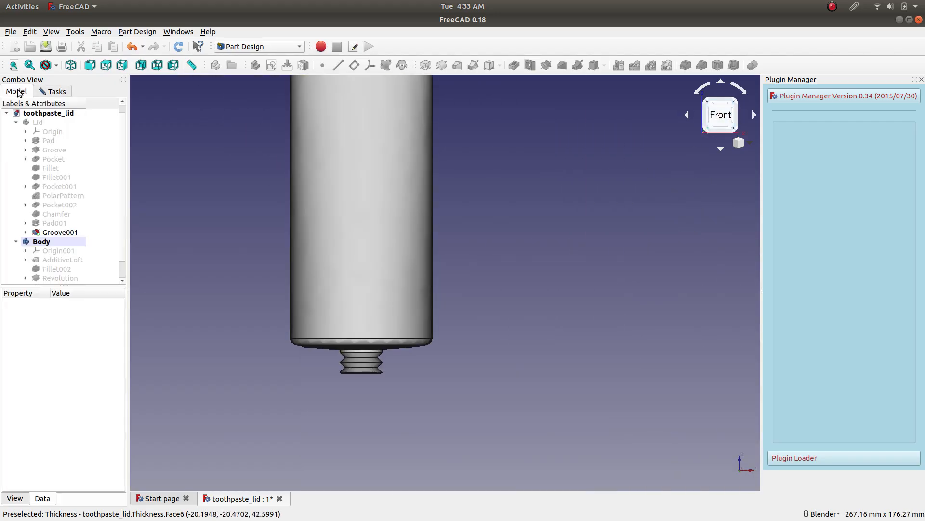
pyautogui.click(36, 122)
pyautogui.press('space')
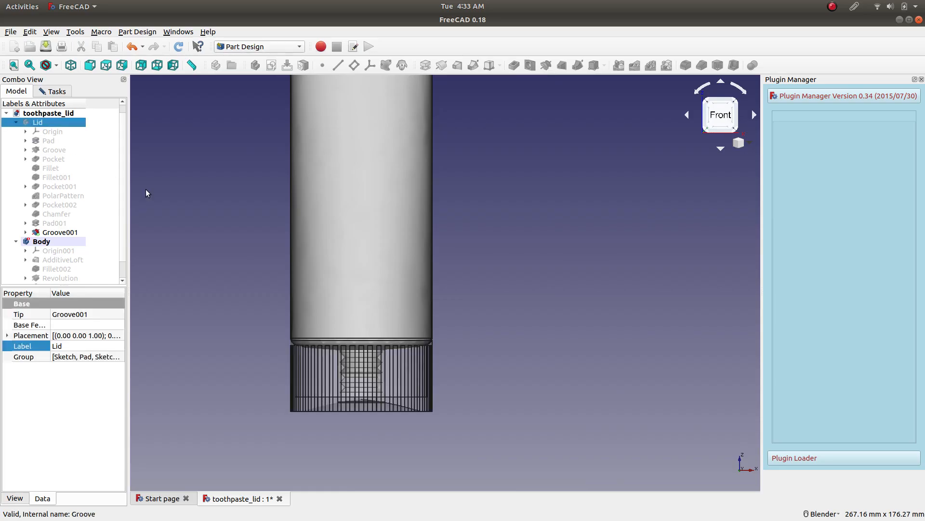
pyautogui.moveTo(233, 248); pyautogui.dragTo(227, 269, button='middle')
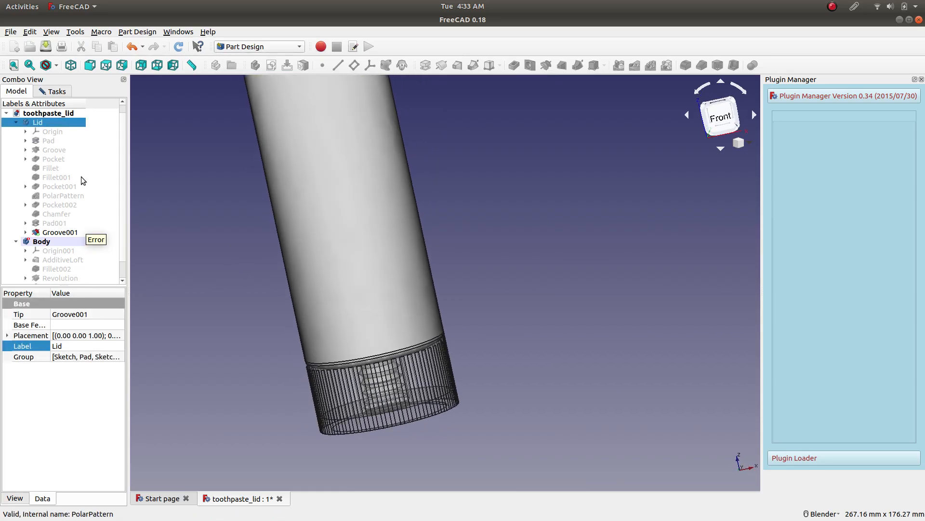
# Compare the tube's wall growing outwards and inwards against the lid, keep it inwards, and inspect the joint.
pyautogui.click(53, 91)
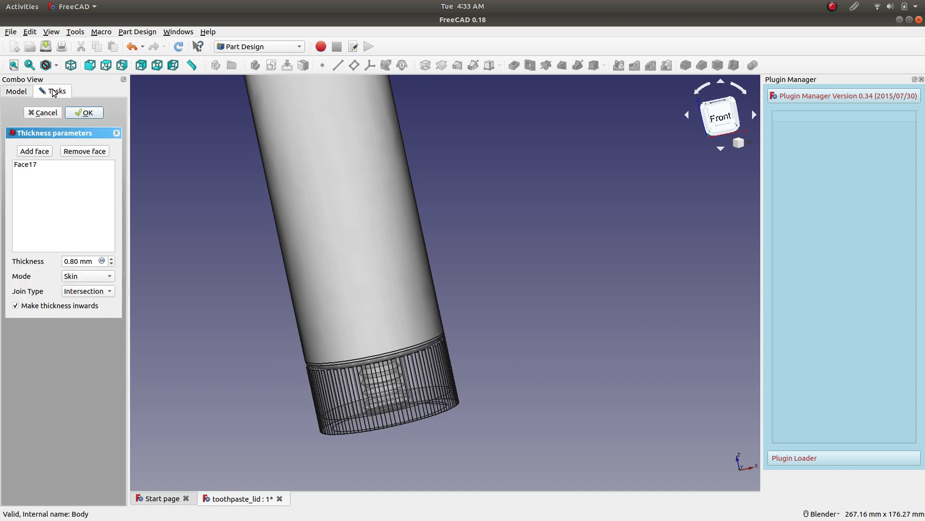
pyautogui.click(54, 305)
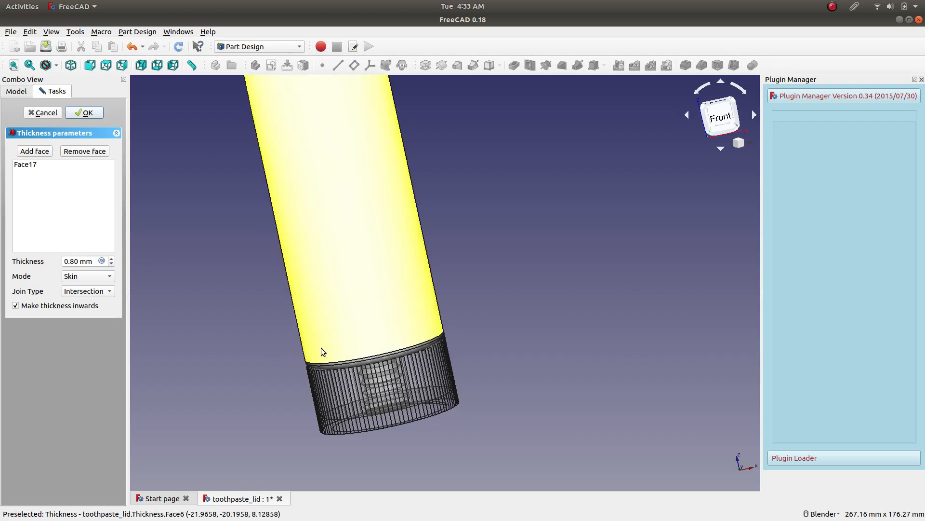
pyautogui.scroll(5, 319, 344)
pyautogui.scroll(-4, 275, 439)
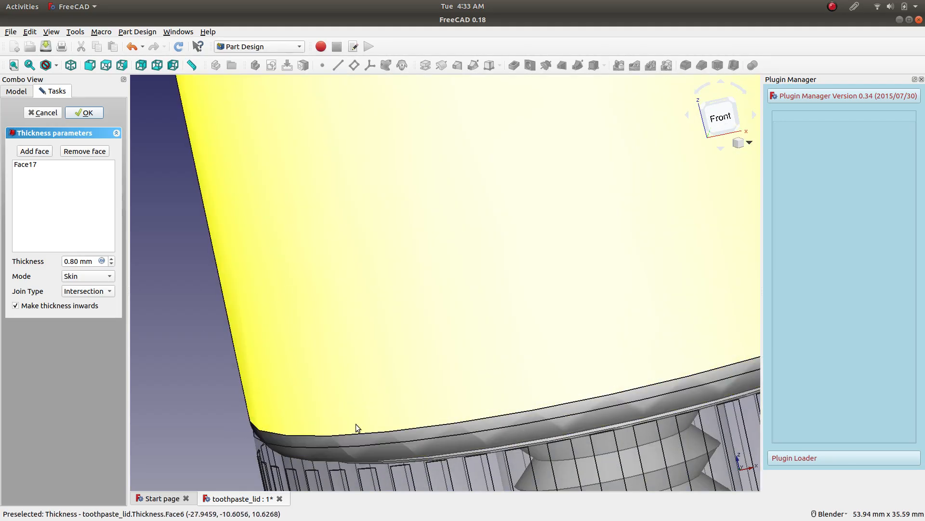
pyautogui.scroll(-4, 521, 282)
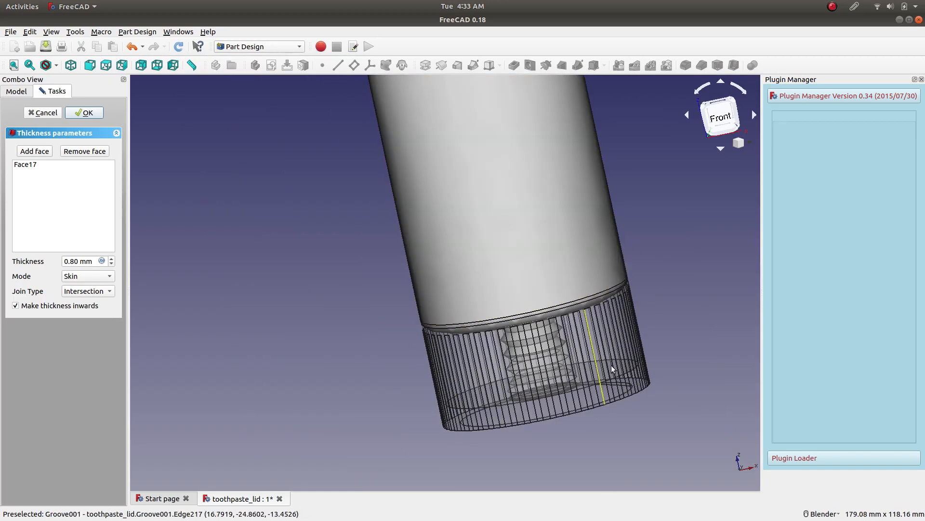
# Hide the Lid body and inspect the tube's shoulder and neck opening from below.
pyautogui.click(48, 116)
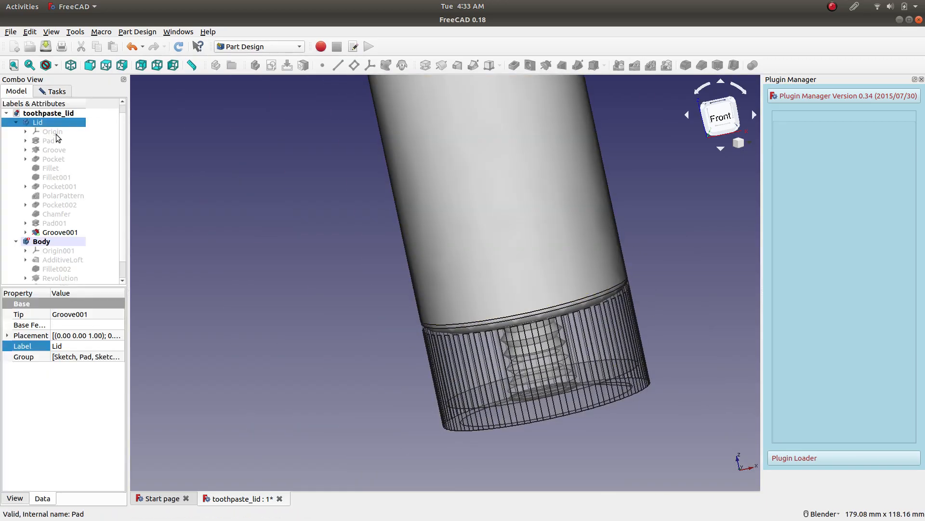
pyautogui.press('space')
pyautogui.moveTo(539, 338); pyautogui.dragTo(596, 275, button='middle')
pyautogui.scroll(6, 599, 276)
pyautogui.scroll(-4, 476, 345)
pyautogui.moveTo(463, 355); pyautogui.dragTo(546, 350, button='middle')
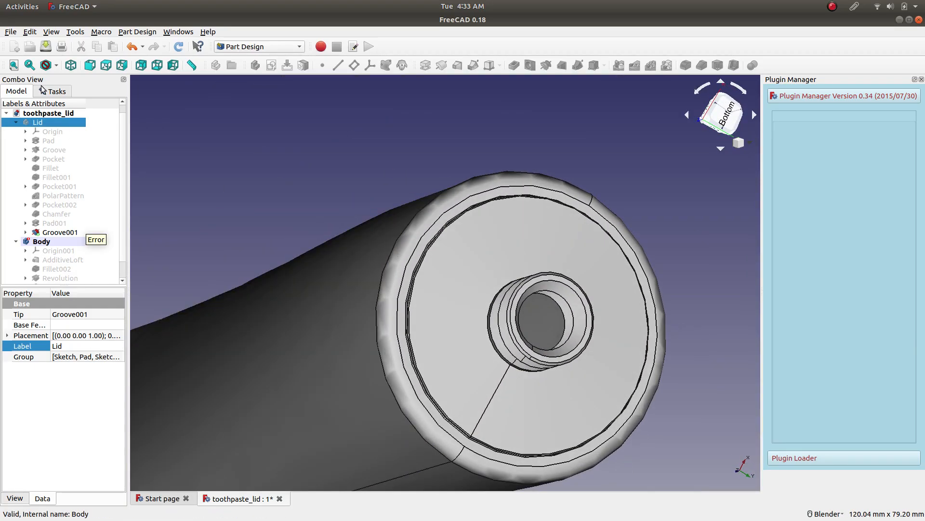
# Apply the 0.8 mm inward Thickness feature to the tube and save the document.
pyautogui.click(44, 91)
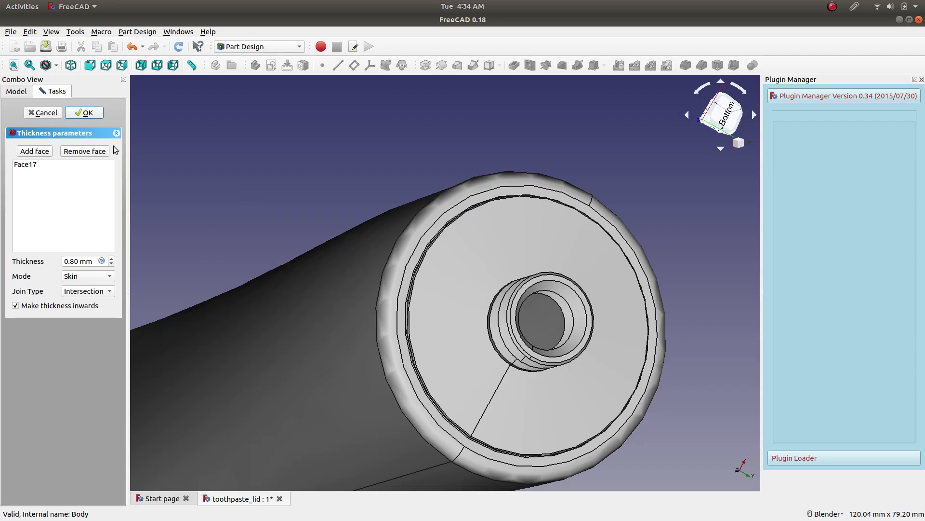
pyautogui.click(84, 112)
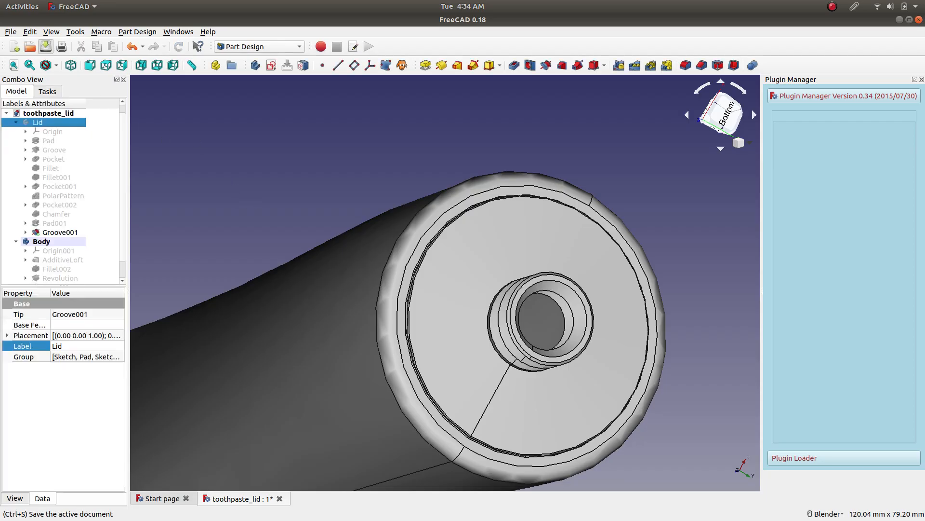
pyautogui.click(45, 47)
# Try white (#ffffff) as the shape color of the tube's Body, keeping the Default material.
pyautogui.scroll(-5, 477, 234)
pyautogui.moveTo(647, 217); pyautogui.dragTo(471, 267, button='middle')
pyautogui.moveTo(388, 334); pyautogui.dragTo(621, 292, button='middle')
pyautogui.scroll(-6, 470, 313)
pyautogui.scroll(4, 412, 263)
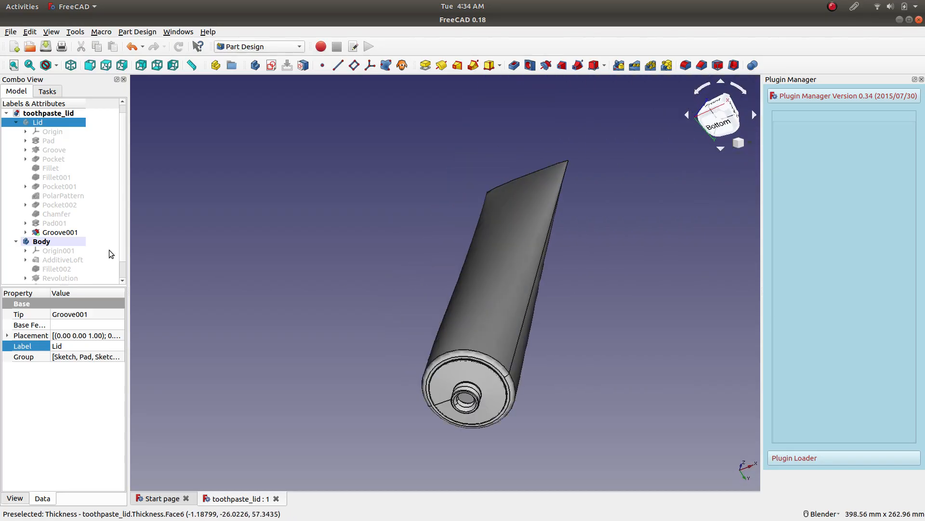
pyautogui.rightClick(39, 241)
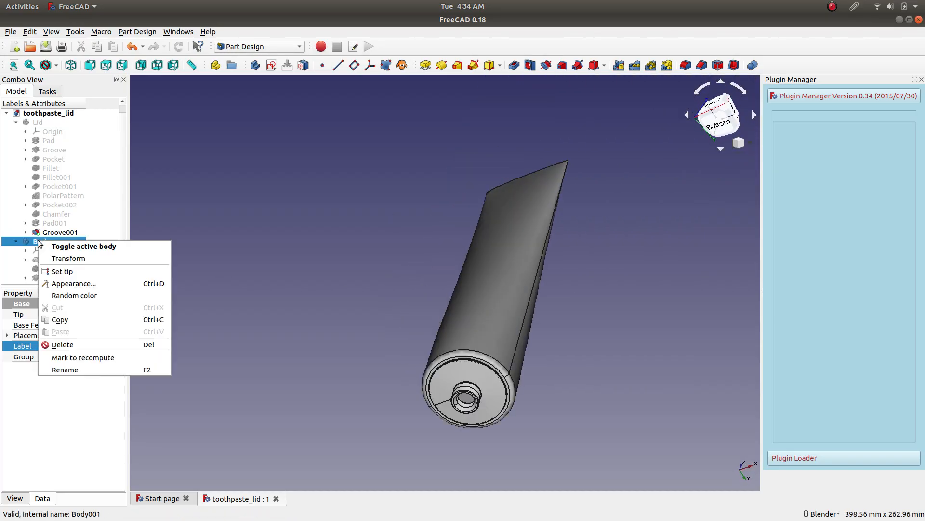
pyautogui.click(109, 284)
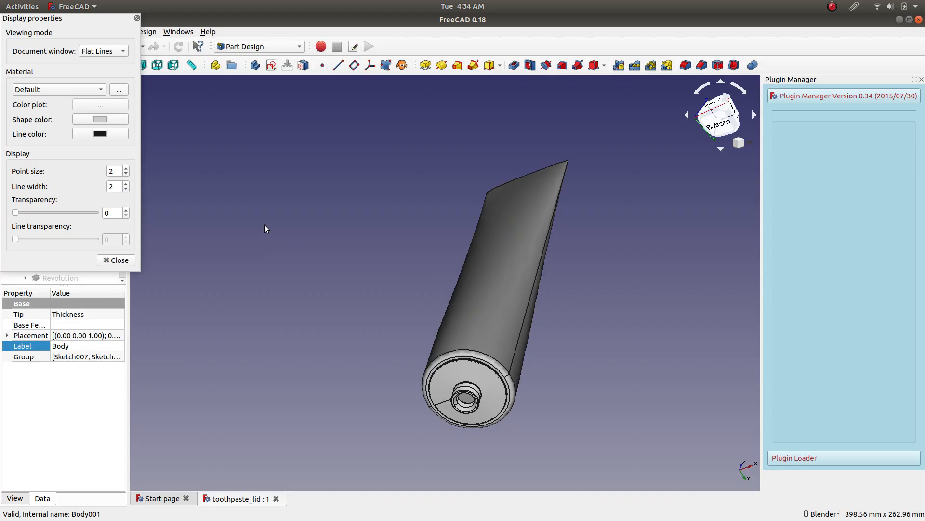
pyautogui.click(62, 91)
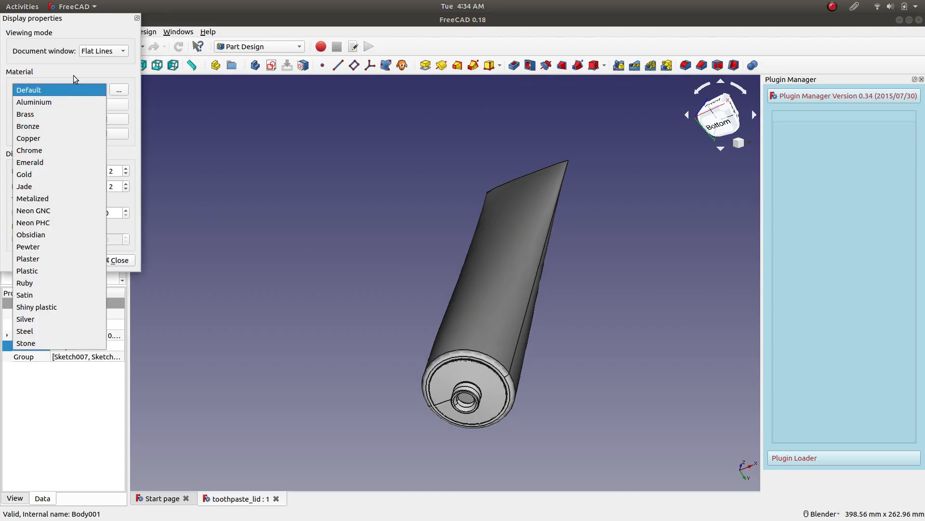
pyautogui.click(92, 94)
pyautogui.click(104, 120)
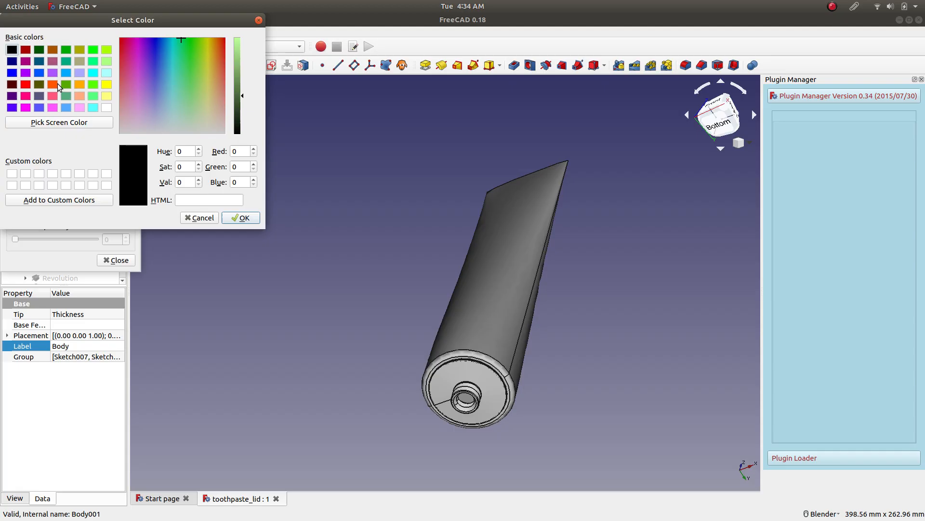
pyautogui.click(107, 108)
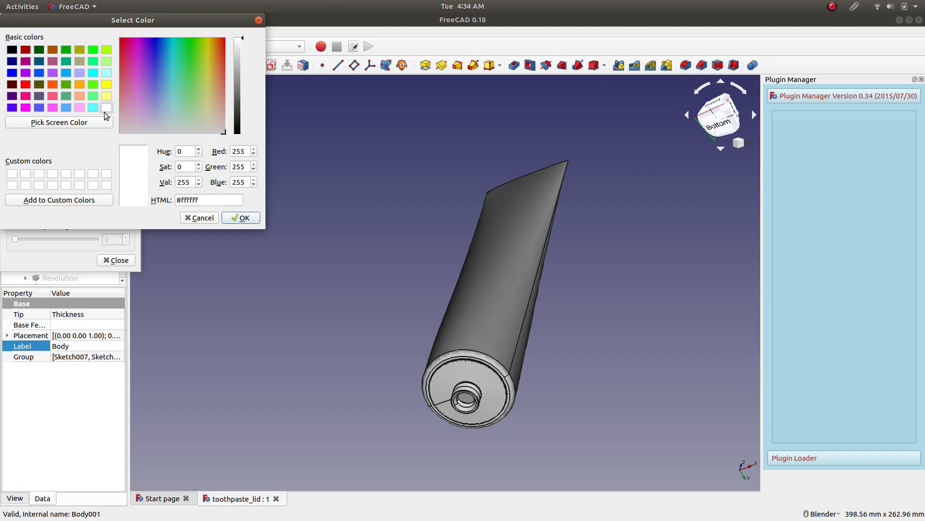
pyautogui.click(241, 217)
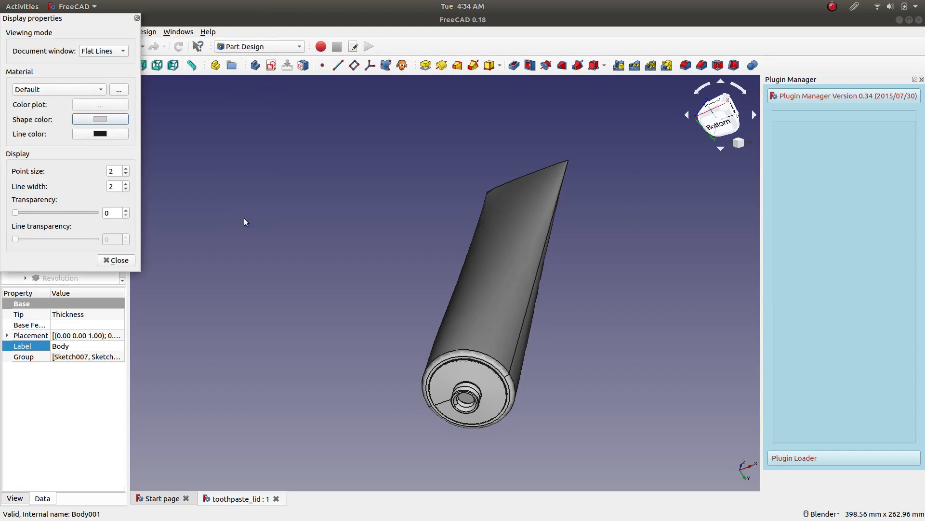
# Set the shape color of the tube's Body to bright green #55ff00 and close its display properties.
pyautogui.click(120, 137)
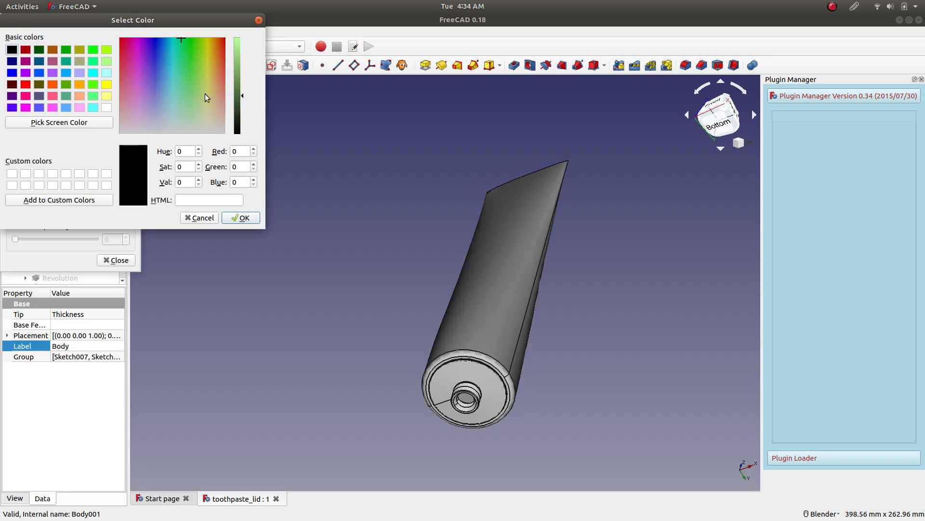
pyautogui.click(93, 84)
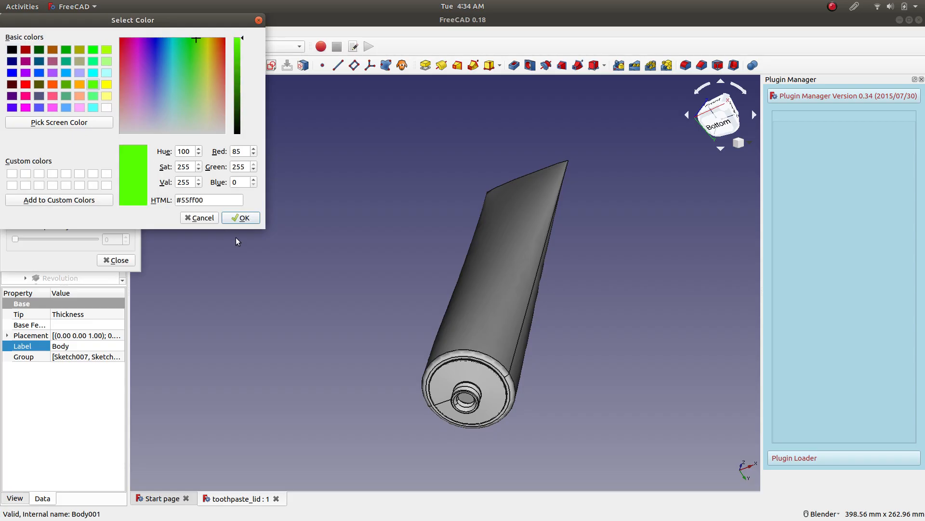
pyautogui.click(237, 218)
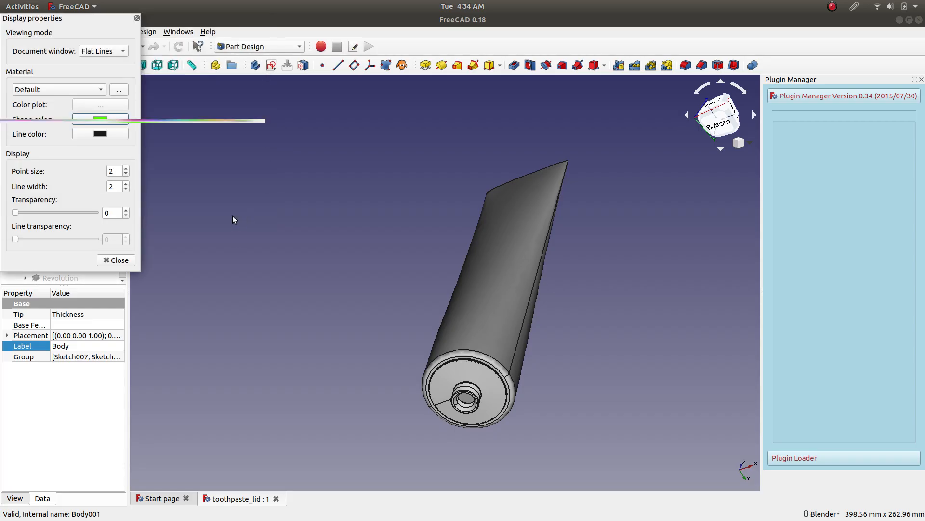
pyautogui.click(119, 260)
pyautogui.click(91, 268)
pyautogui.click(92, 245)
pyautogui.click(245, 246)
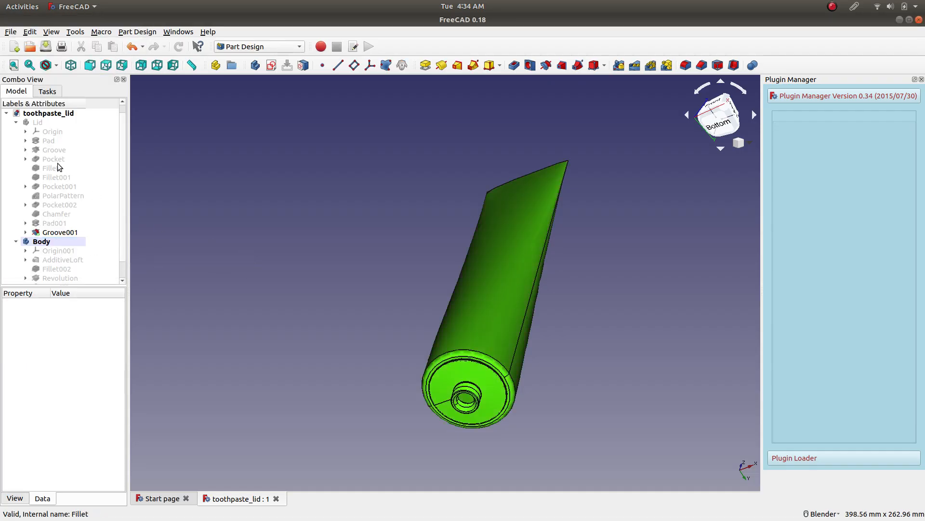
# Show the Lid body and set its transparency to 0 in its appearance settings.
pyautogui.click(38, 123)
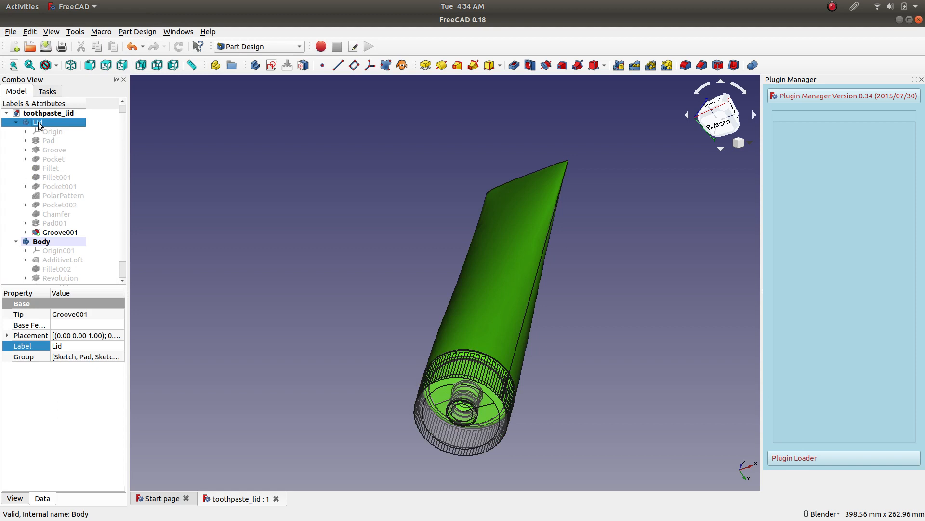
pyautogui.rightClick(38, 123)
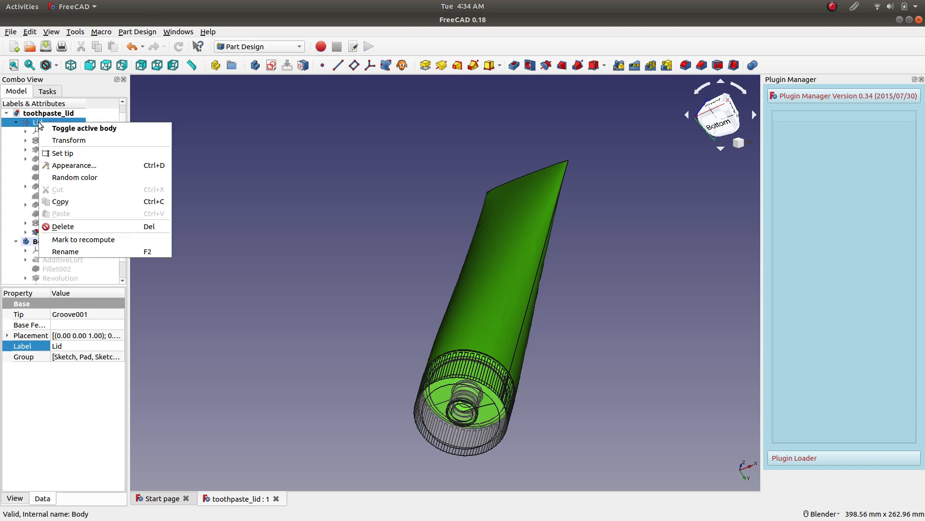
pyautogui.click(83, 165)
pyautogui.click(76, 213)
pyautogui.moveTo(75, 213); pyautogui.dragTo(4, 215)
pyautogui.click(116, 260)
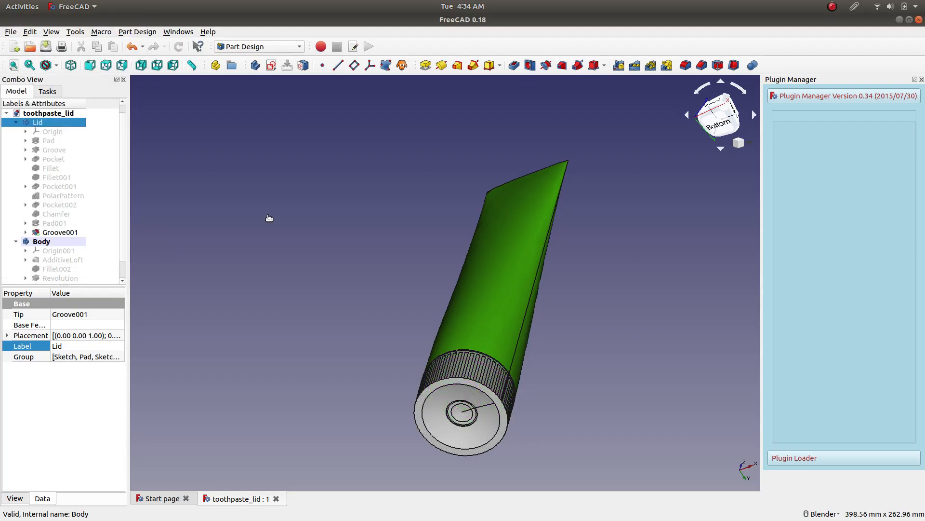
# Try white as the shape color of the Lid body.
pyautogui.rightClick(40, 121)
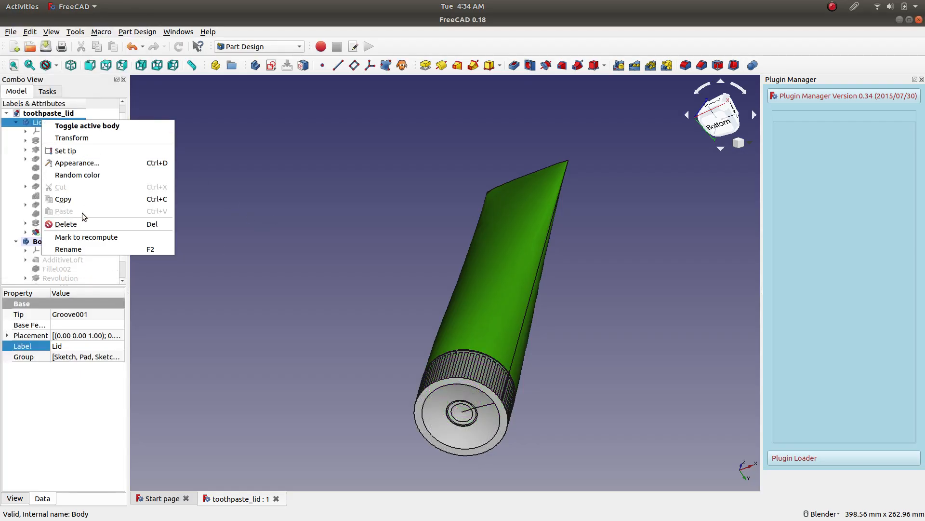
pyautogui.click(77, 163)
pyautogui.click(110, 123)
pyautogui.click(106, 108)
pyautogui.click(241, 218)
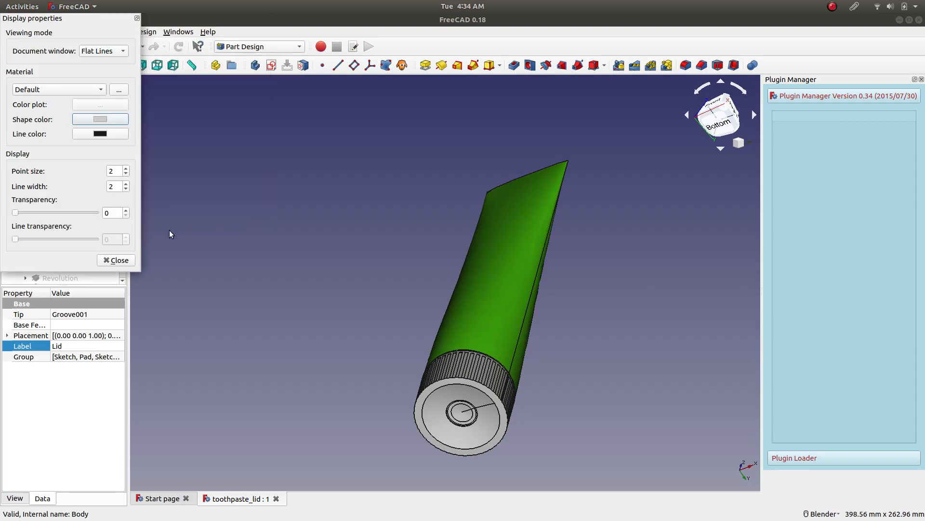
pyautogui.click(117, 261)
pyautogui.click(302, 261)
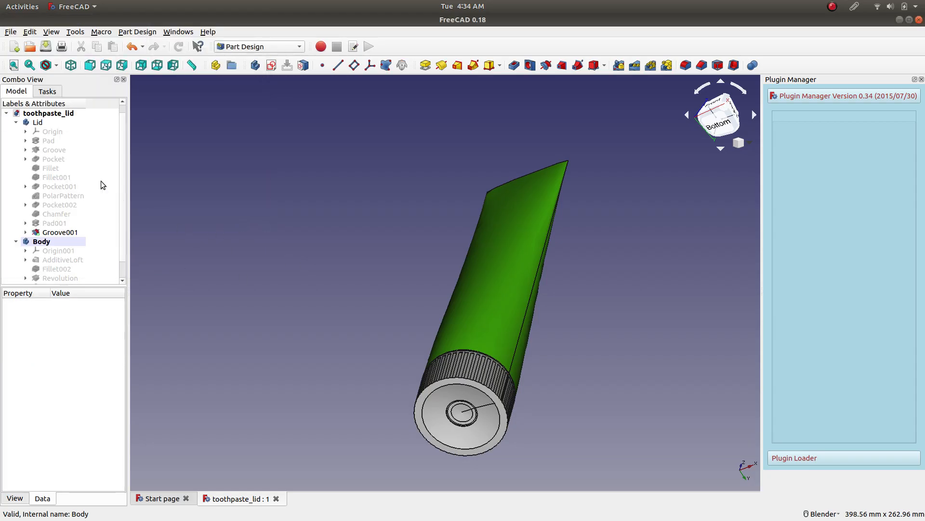
# Set the shape color of the Lid body to light cyan and check it together with the tube.
pyautogui.rightClick(38, 121)
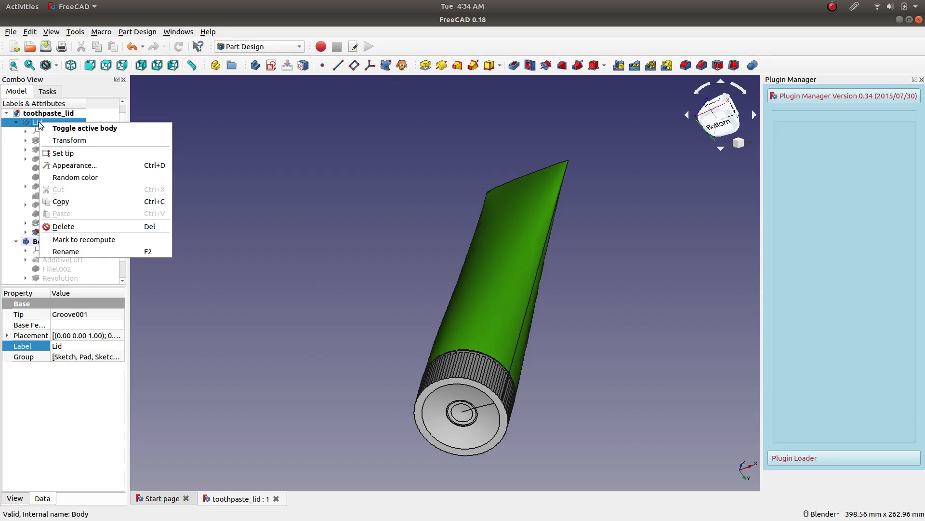
pyautogui.click(95, 164)
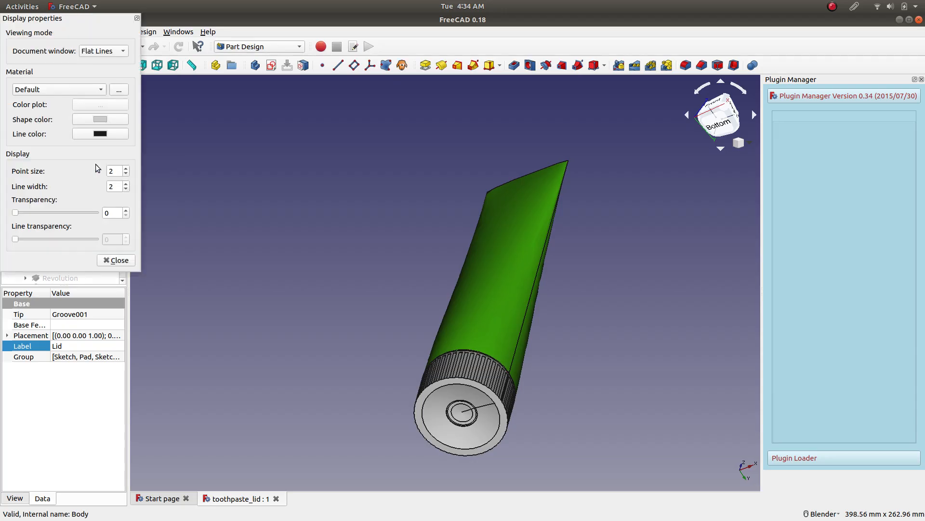
pyautogui.click(98, 121)
pyautogui.click(80, 134)
pyautogui.click(94, 107)
pyautogui.click(241, 217)
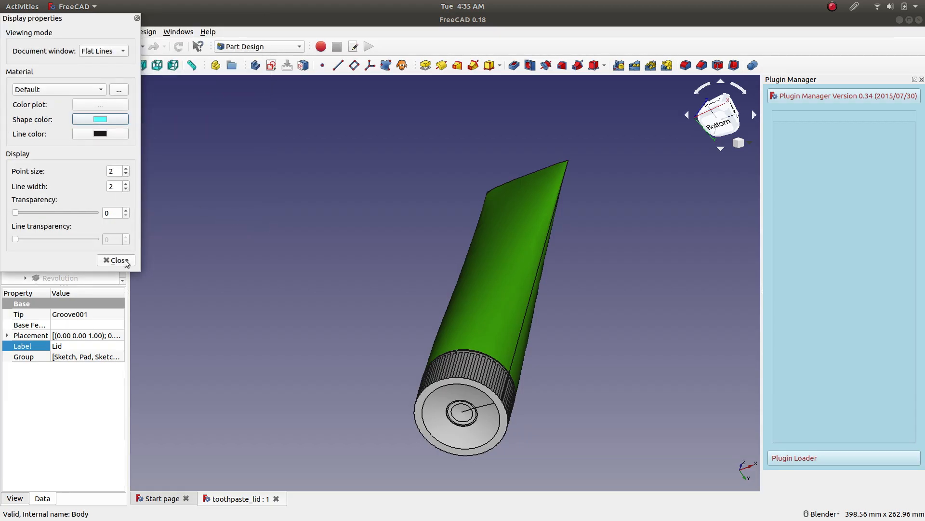
pyautogui.click(118, 260)
pyautogui.click(232, 230)
pyautogui.click(45, 124)
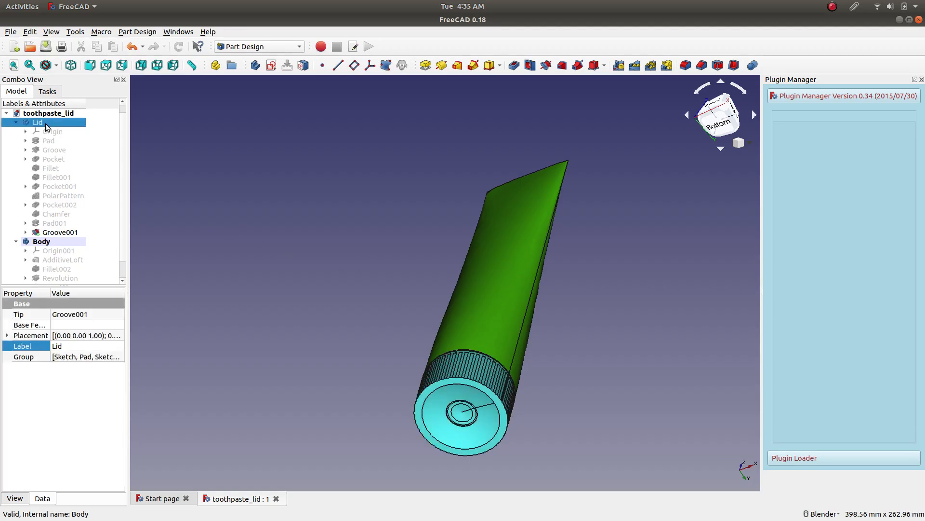
pyautogui.click(340, 241)
pyautogui.moveTo(340, 241); pyautogui.dragTo(445, 226, button='middle')
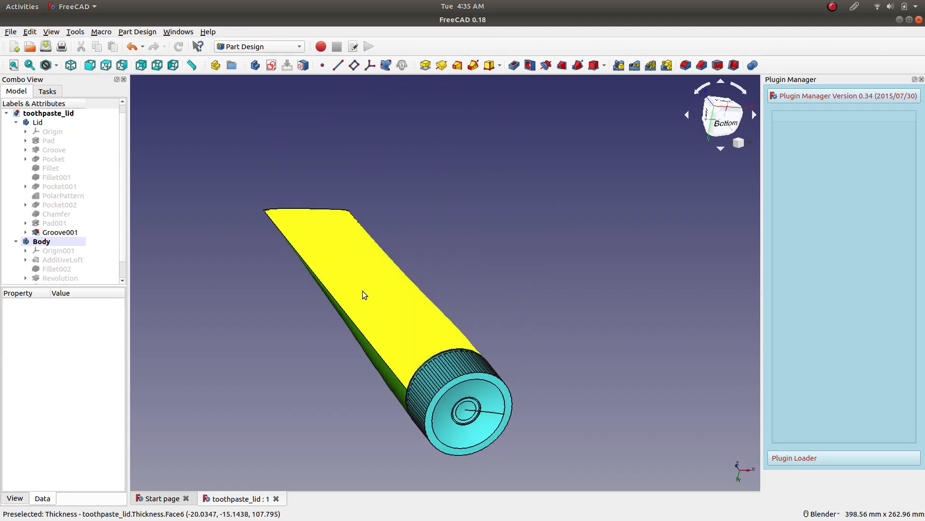
# Temporarily hide the Lid body to examine the tube's neck, and show the lid again.
pyautogui.scroll(-3, 283, 352)
pyautogui.scroll(3, 272, 317)
pyautogui.moveTo(613, 335); pyautogui.dragTo(366, 354, button='middle')
pyautogui.scroll(2, 366, 355)
pyautogui.click(35, 122)
pyautogui.press('space')
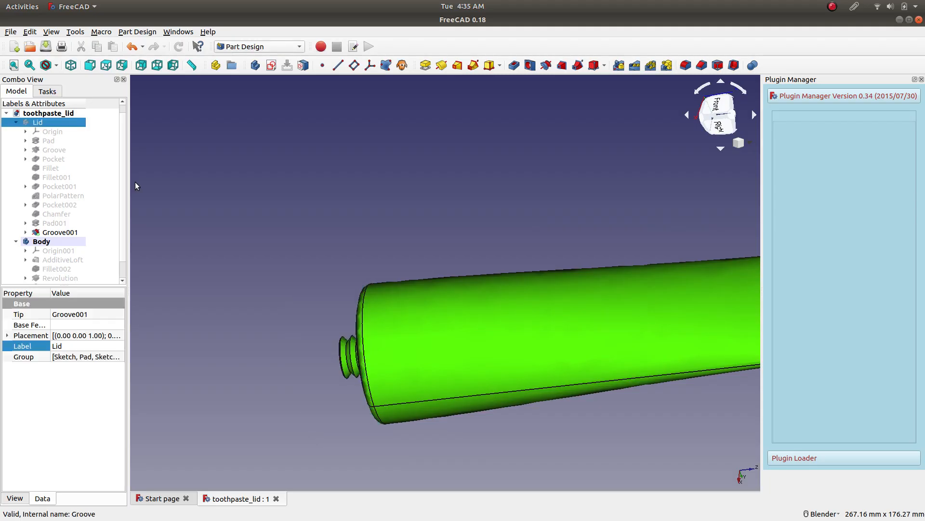
pyautogui.moveTo(650, 273); pyautogui.dragTo(490, 275, button='middle')
pyautogui.press('space')
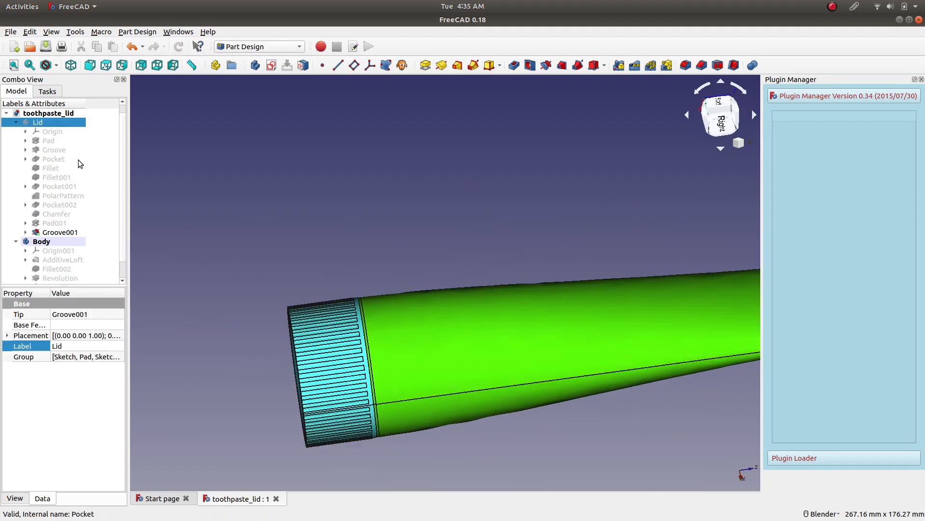
# Temporarily hide the tube's Body to examine the lid on its own, and show the tube again.
pyautogui.click(66, 243)
pyautogui.press('space')
pyautogui.moveTo(629, 282); pyautogui.dragTo(389, 193, button='middle')
pyautogui.press('space')
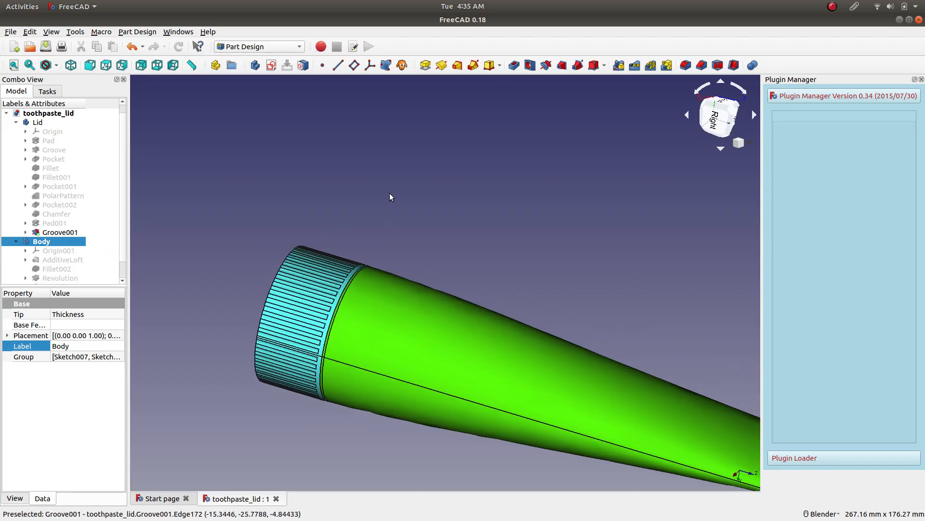
# Examine the assembled tube and lid from several sides, including the isometric view.
pyautogui.scroll(-2, 390, 197)
pyautogui.moveTo(456, 204); pyautogui.dragTo(266, 183, button='middle')
pyautogui.scroll(-2, 394, 164)
pyautogui.moveTo(380, 148); pyautogui.dragTo(217, 223, button='middle')
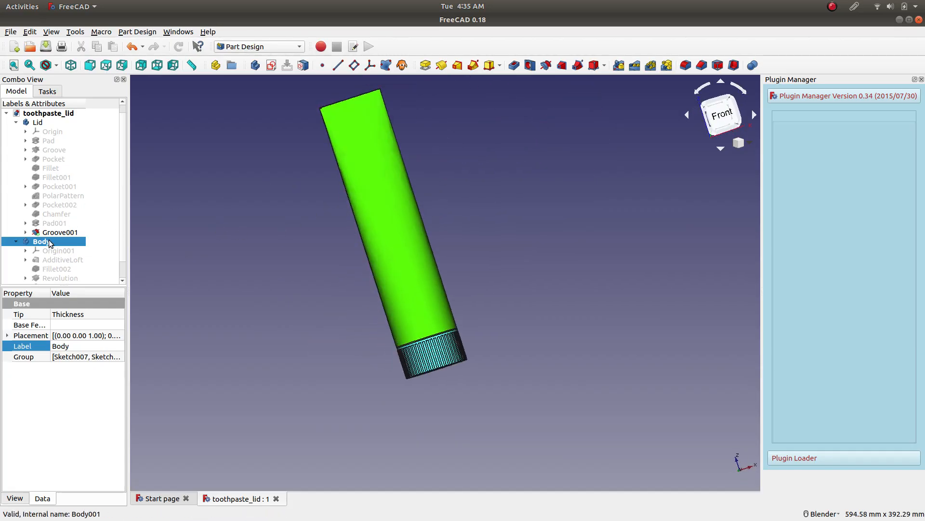
pyautogui.scroll(4, 298, 206)
pyautogui.scroll(-4, 562, 323)
pyautogui.moveTo(562, 323); pyautogui.dragTo(236, 158, button='middle')
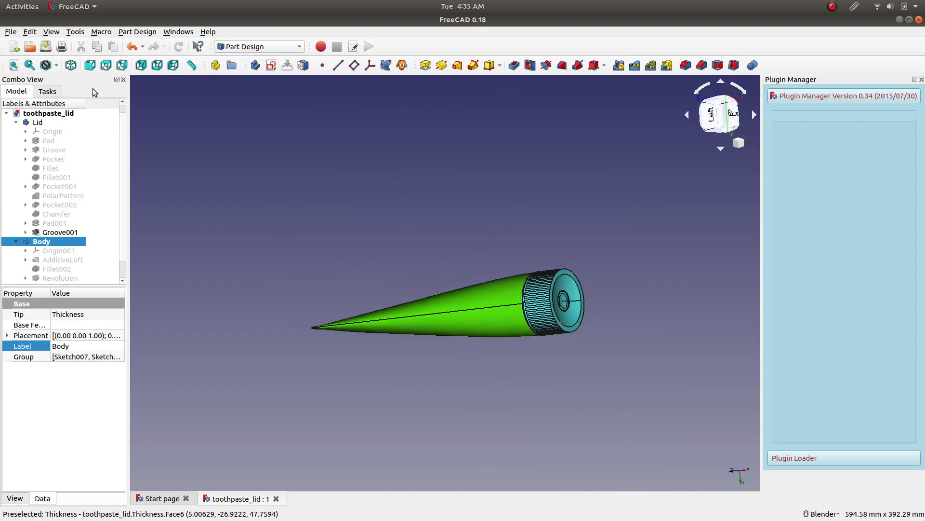
pyautogui.click(71, 65)
pyautogui.keyDown('shift'); pyautogui.moveTo(624, 259); pyautogui.dragTo(498, 271, button='middle'); pyautogui.keyUp('shift')
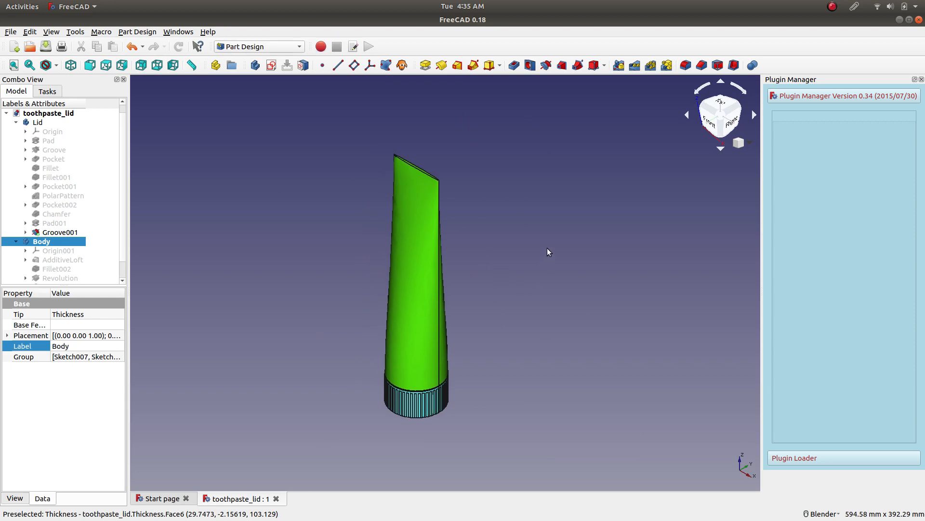